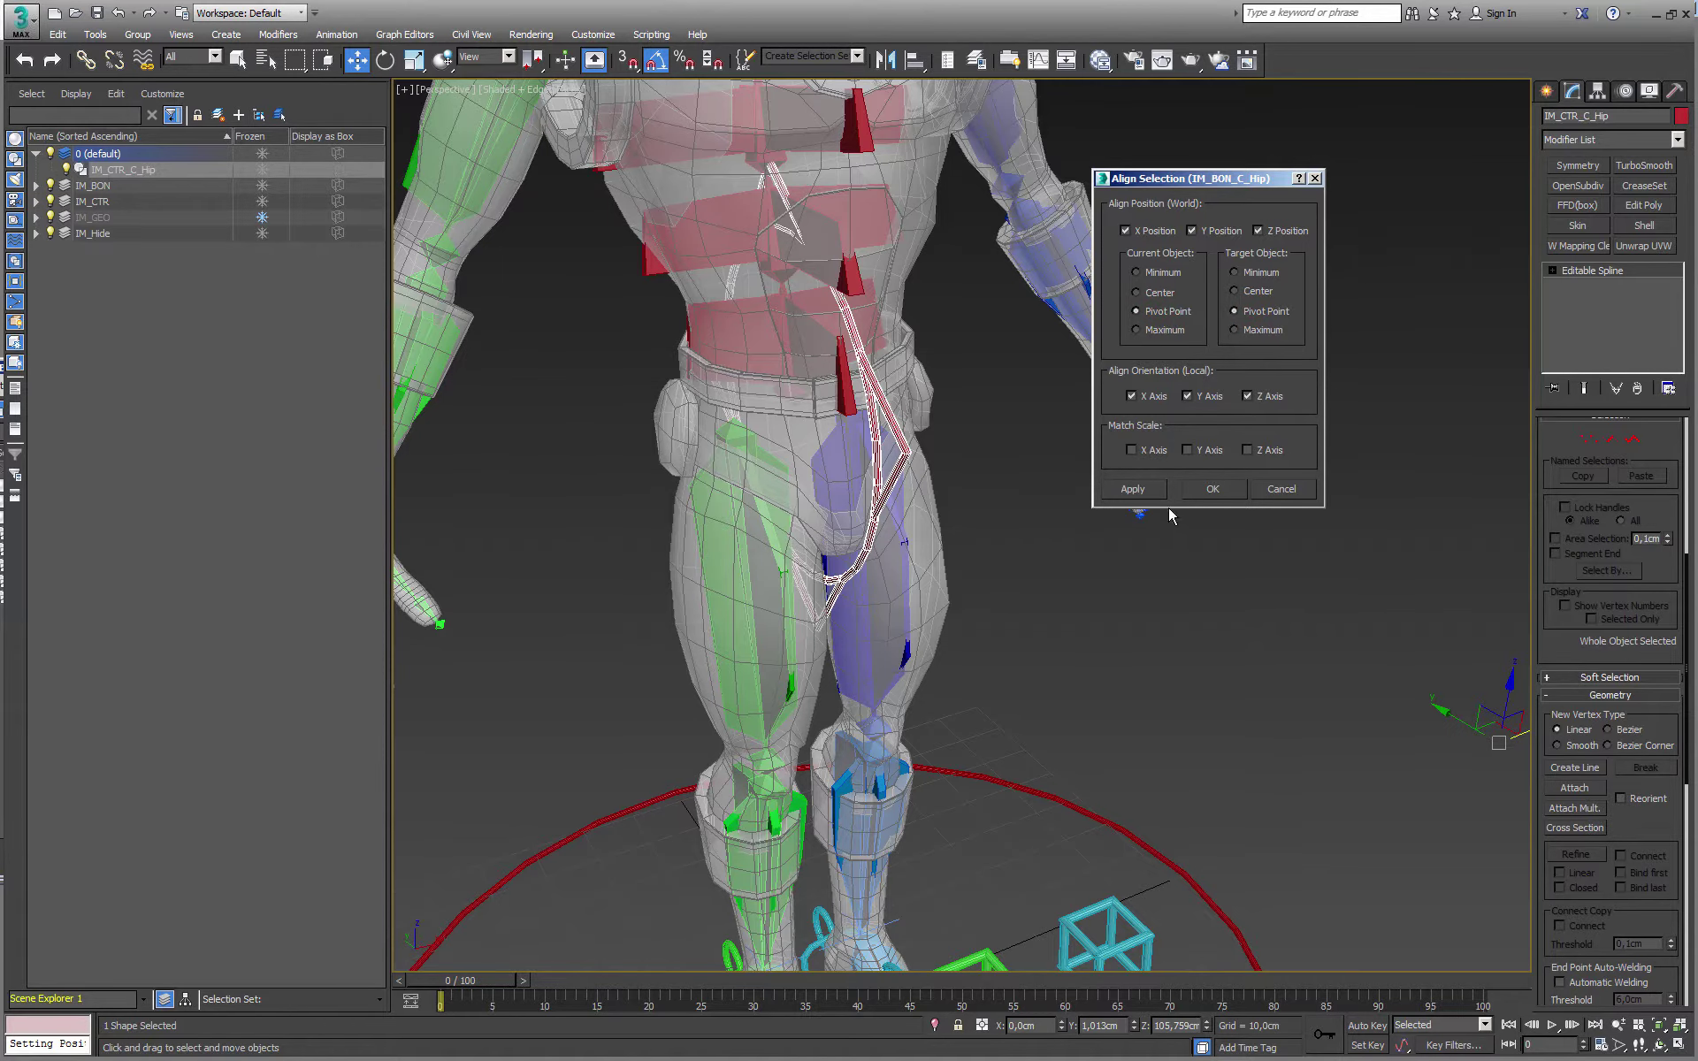
# Align IM_CTR_C_Hip to the IM_BON_C_Hip bone, and rotate only its shape 90° around the local Y axis, leaving its pivot unaffected
pyautogui.click(1215, 489)
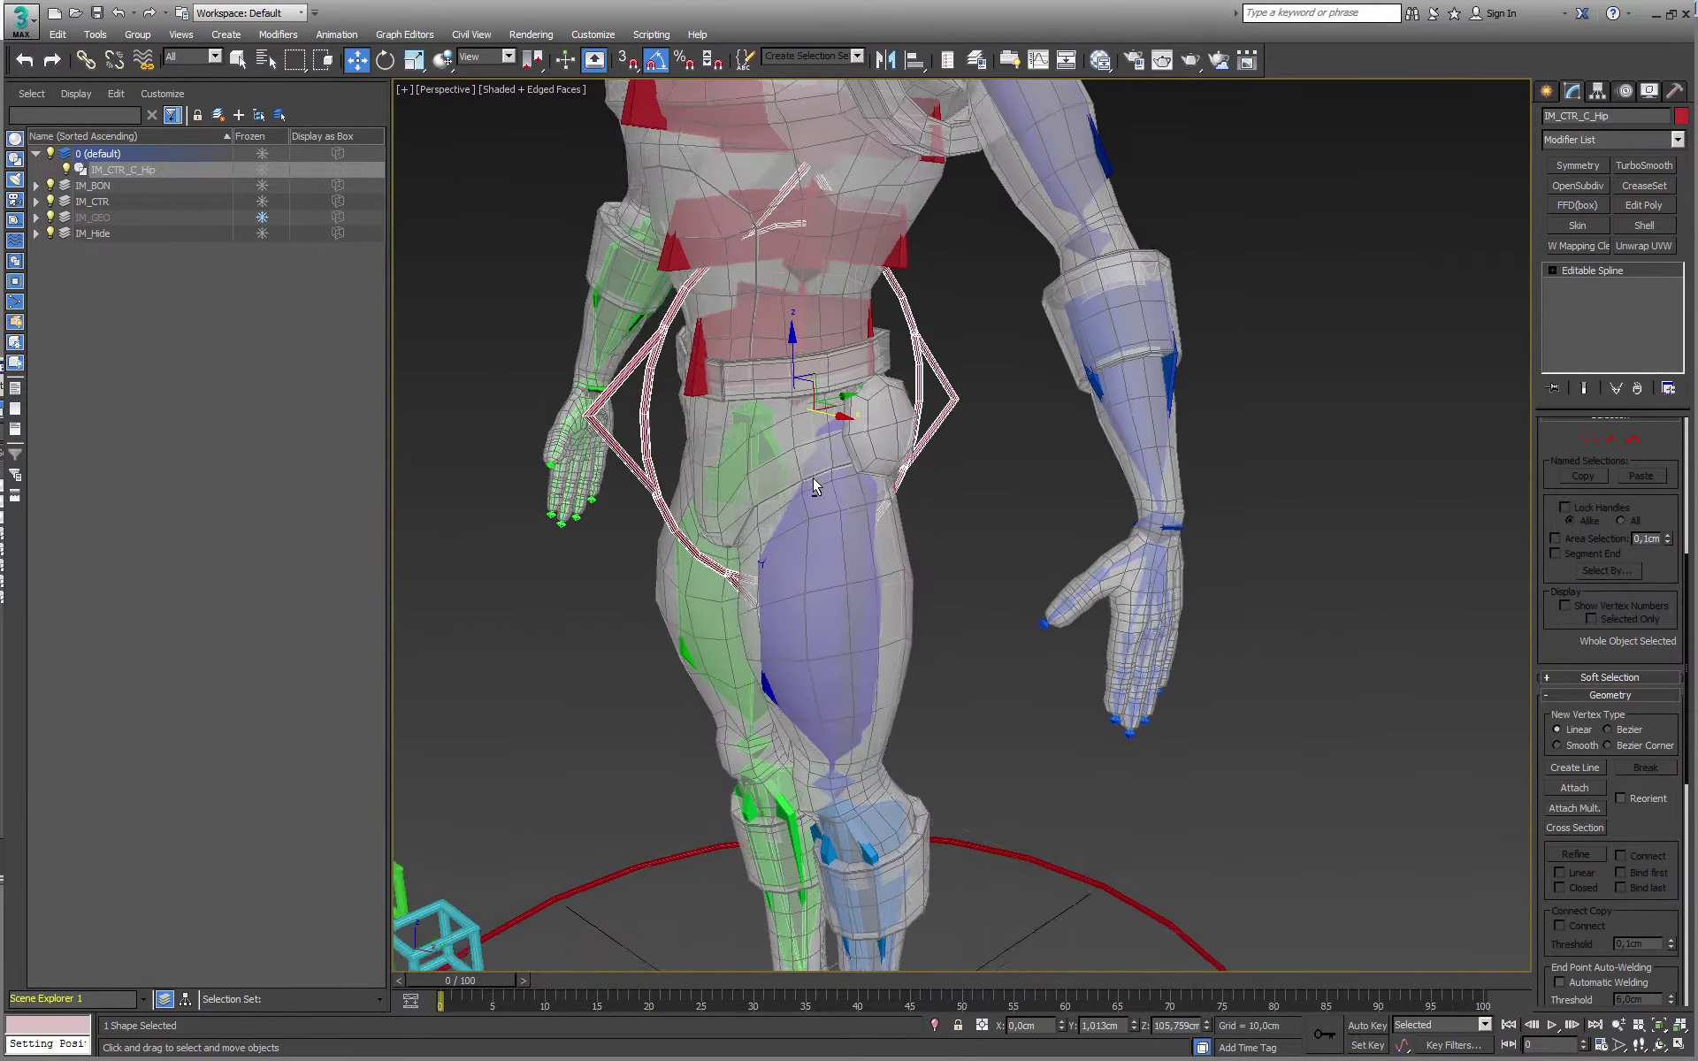
pyautogui.click(1597, 91)
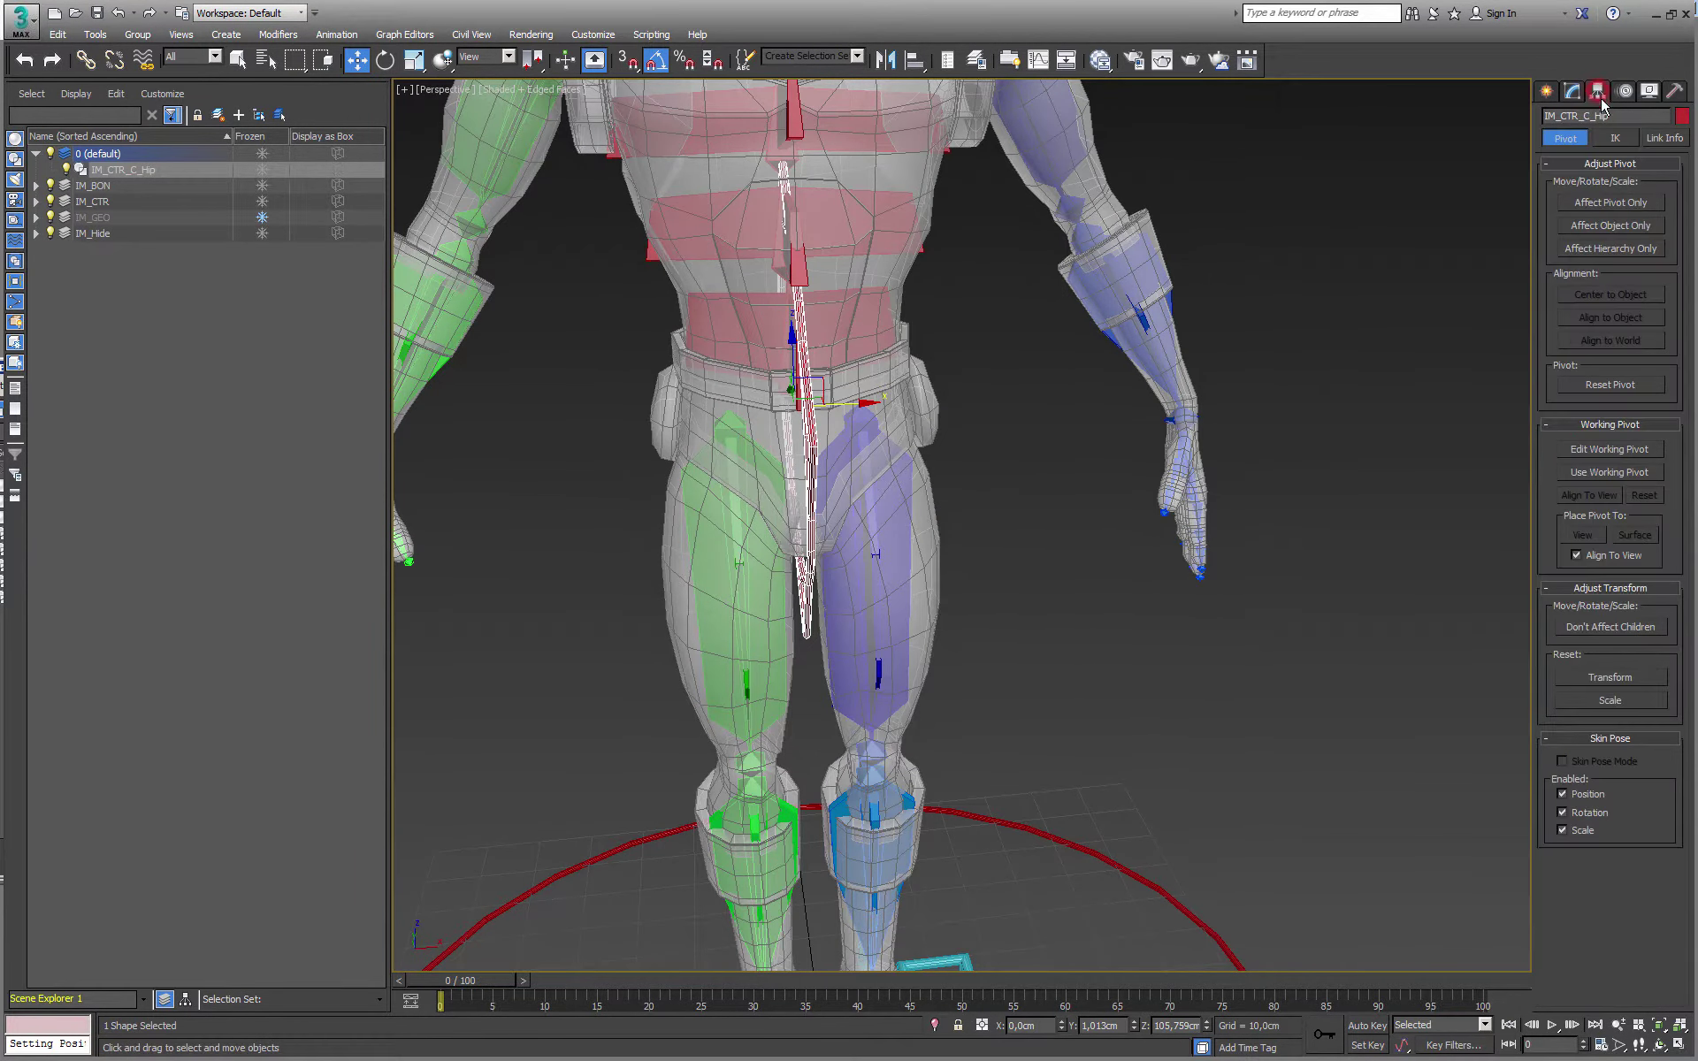
pyautogui.click(1590, 225)
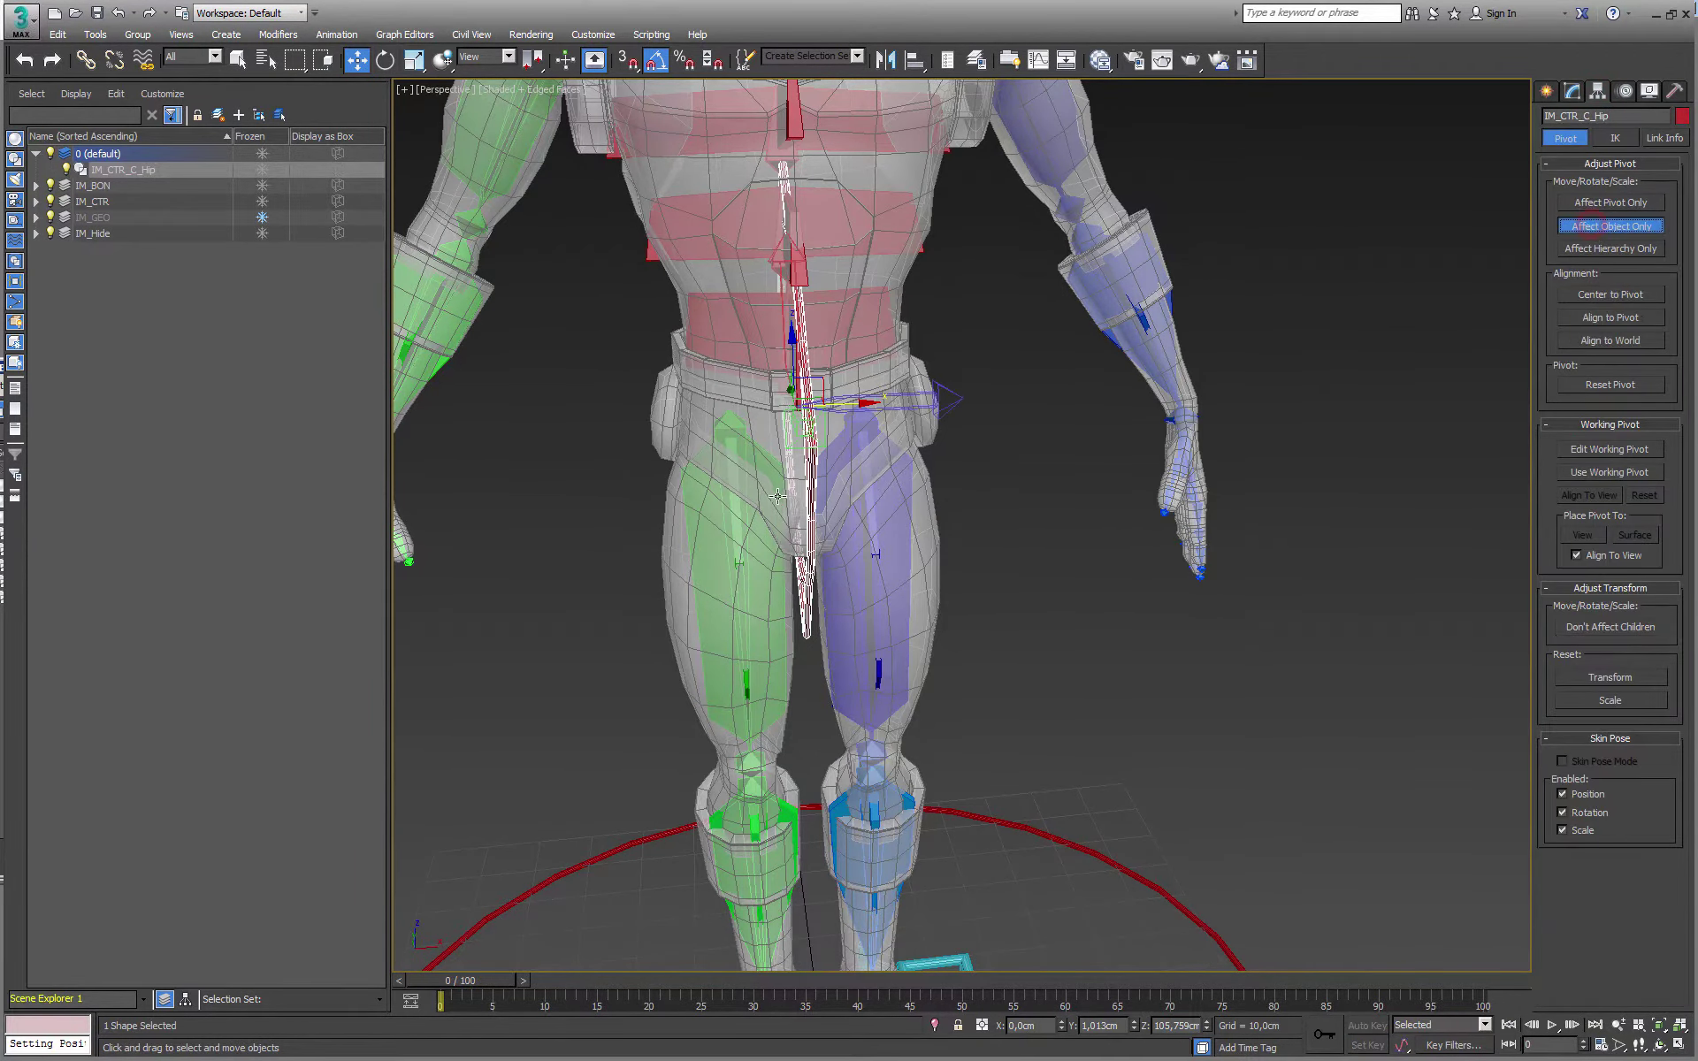
pyautogui.press('e')
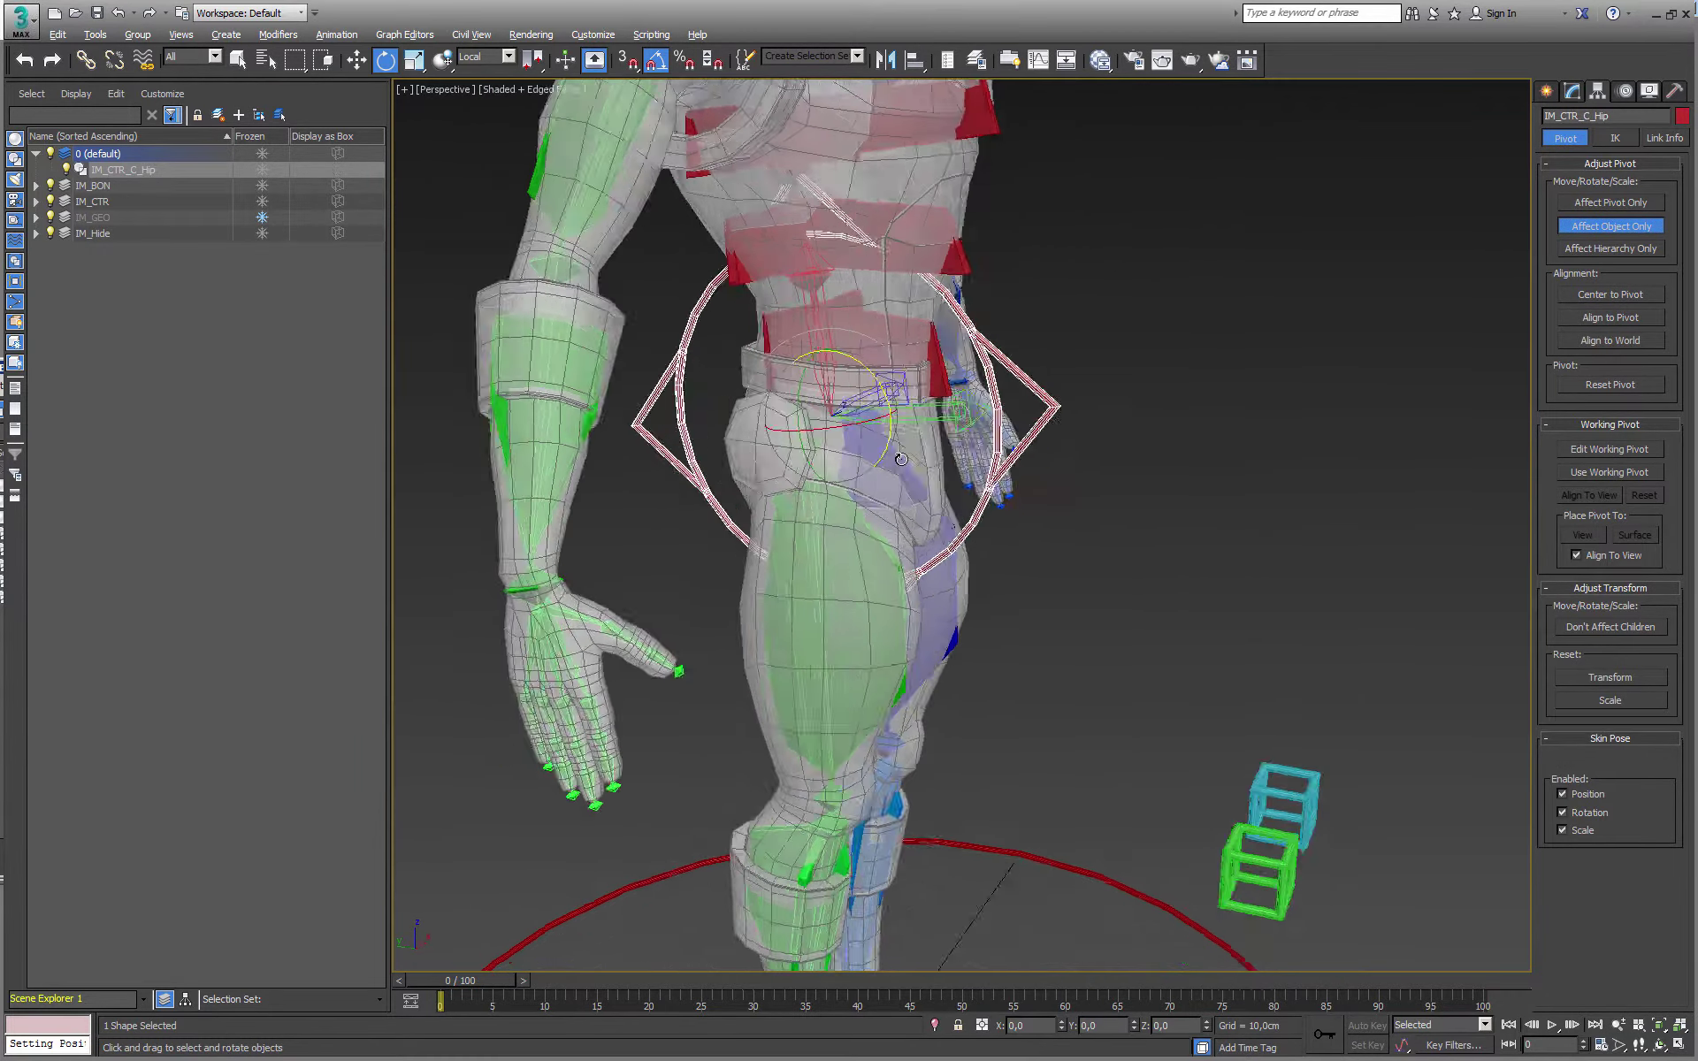
pyautogui.keyDown('alt'); pyautogui.moveTo(892, 461); pyautogui.dragTo(887, 462, button='middle'); pyautogui.keyUp('alt')
pyautogui.click(486, 56)
pyautogui.click(484, 128)
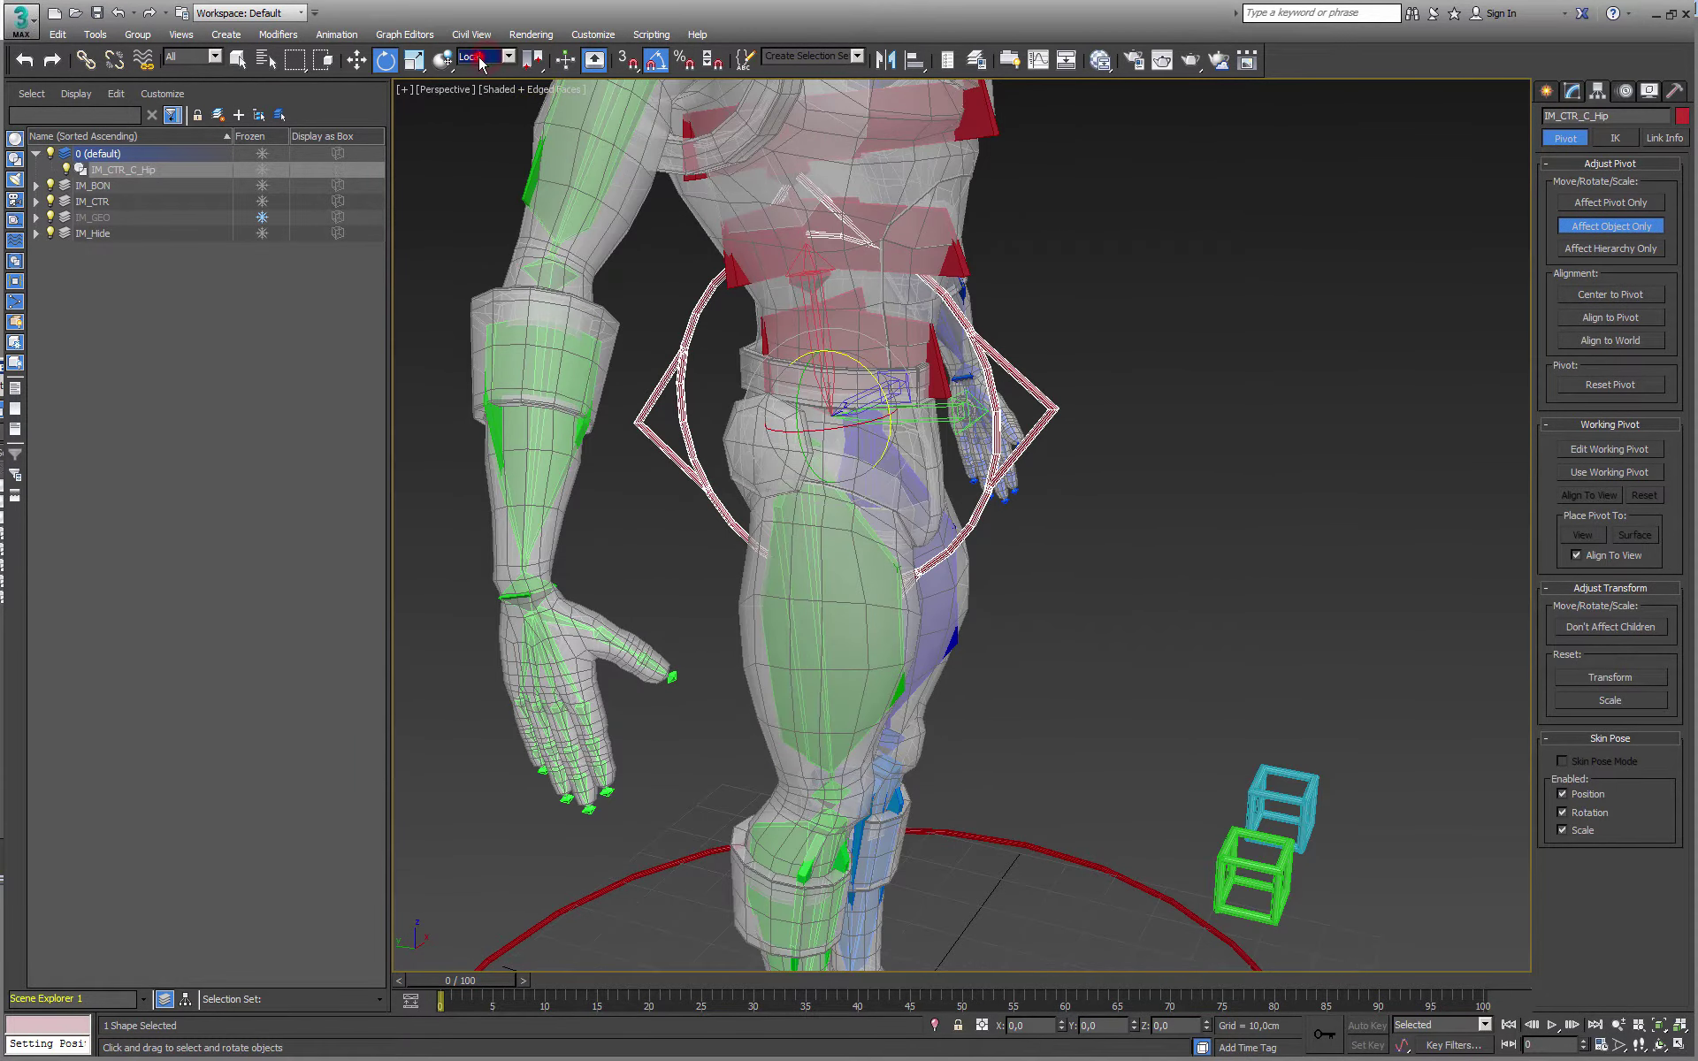
pyautogui.moveTo(796, 416); pyautogui.dragTo(795, 463)
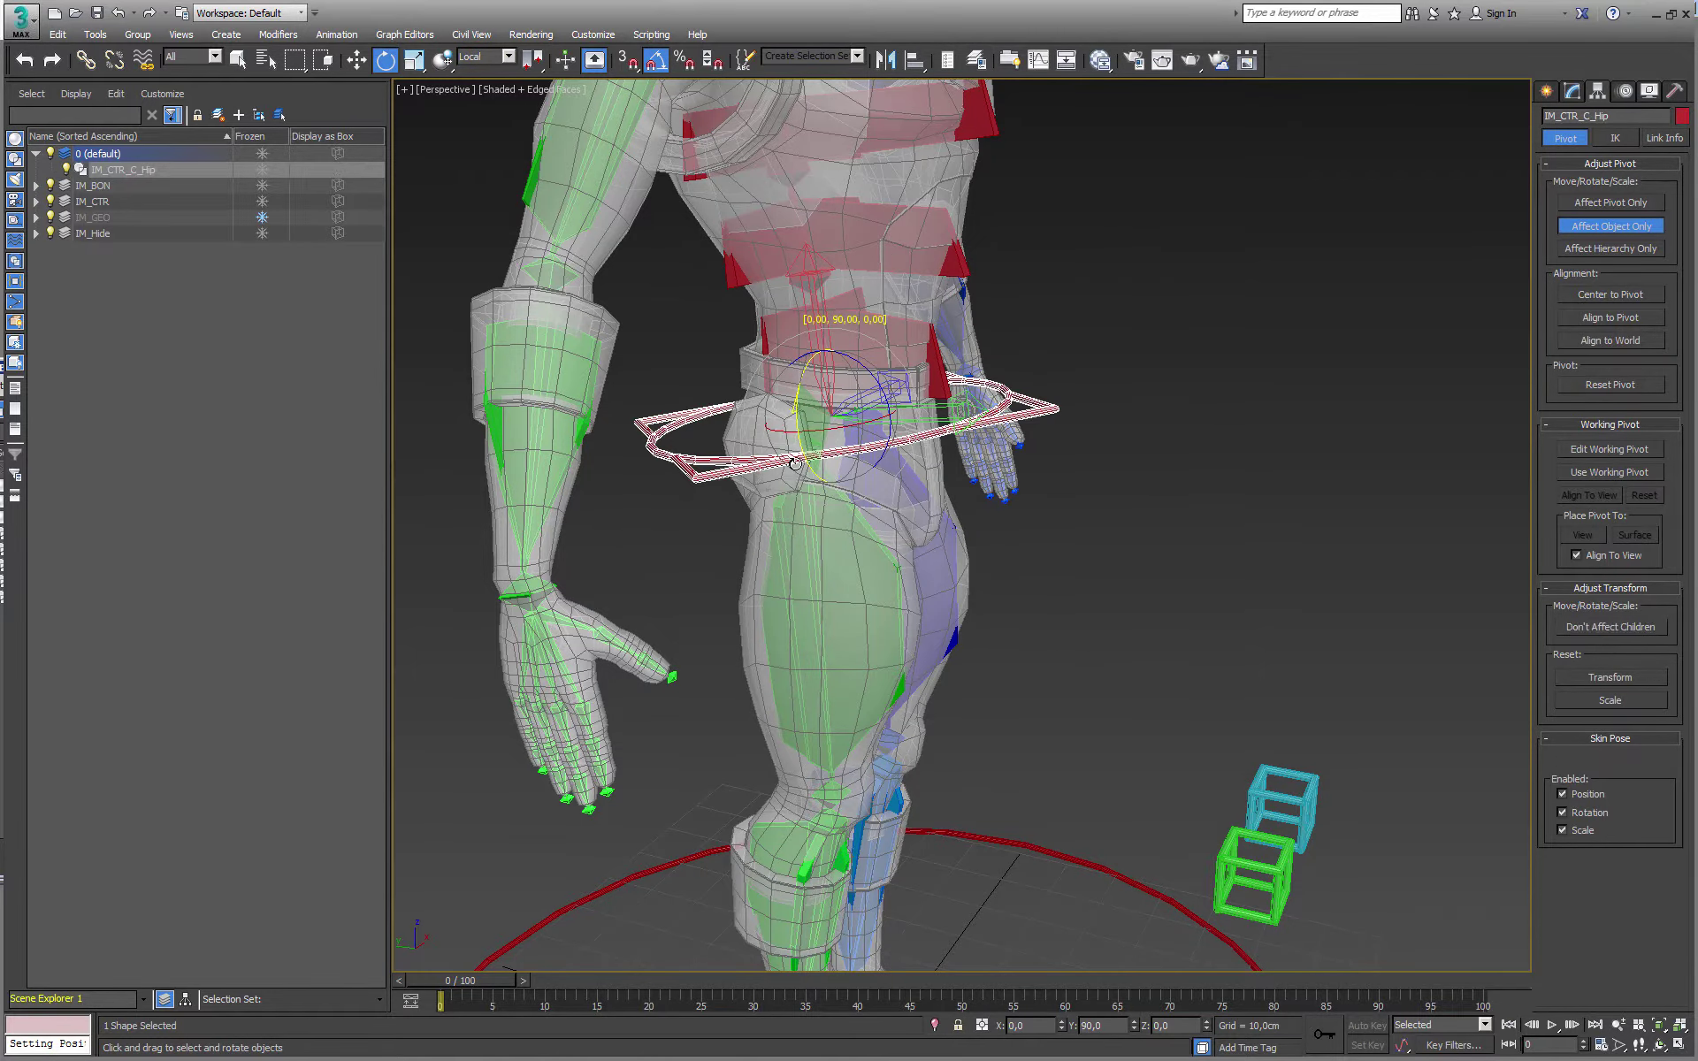
pyautogui.keyDown('alt'); pyautogui.moveTo(809, 454); pyautogui.dragTo(703, 463, button='middle'); pyautogui.keyUp('alt')
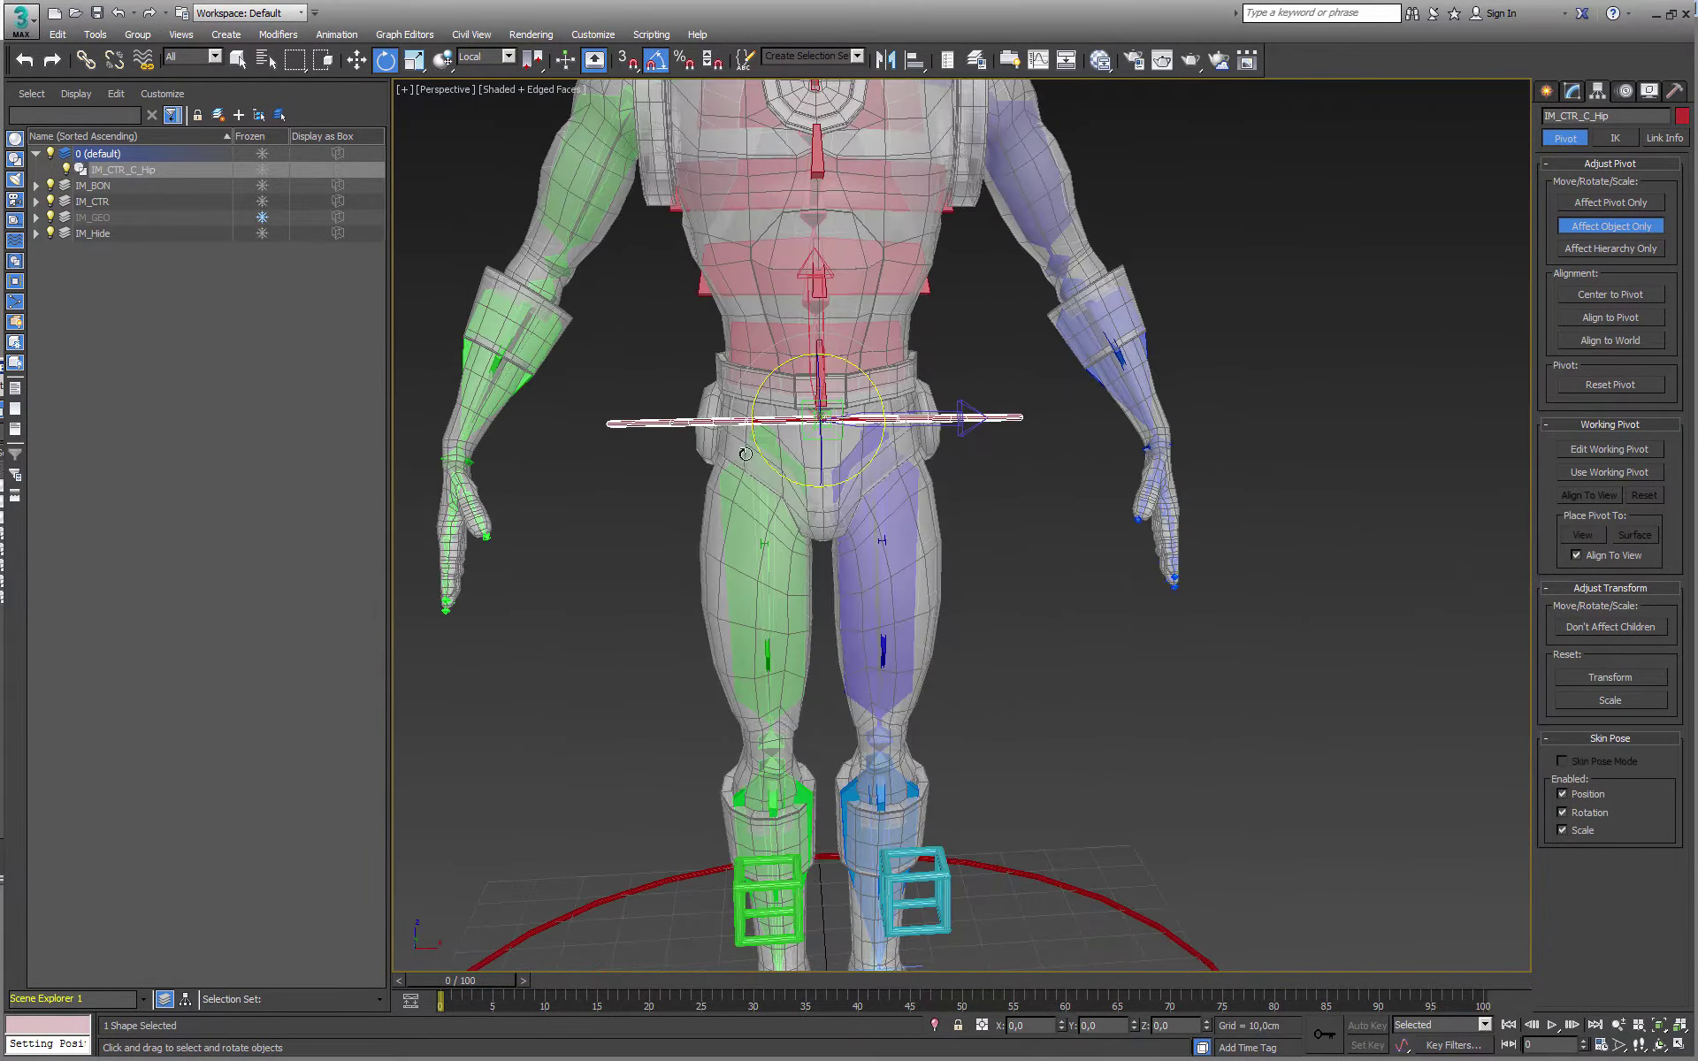
pyautogui.click(1617, 226)
# Copy the hip control straight up to the lower spine and name the copy IM_CTR_C_Spine01
pyautogui.keyDown('alt'); pyautogui.moveTo(1495, 380); pyautogui.dragTo(1218, 358, button='middle'); pyautogui.keyUp('alt')
pyautogui.moveTo(995, 422); pyautogui.dragTo(849, 420, button='middle')
pyautogui.press('w')
pyautogui.moveTo(823, 395); pyautogui.dragTo(825, 278)
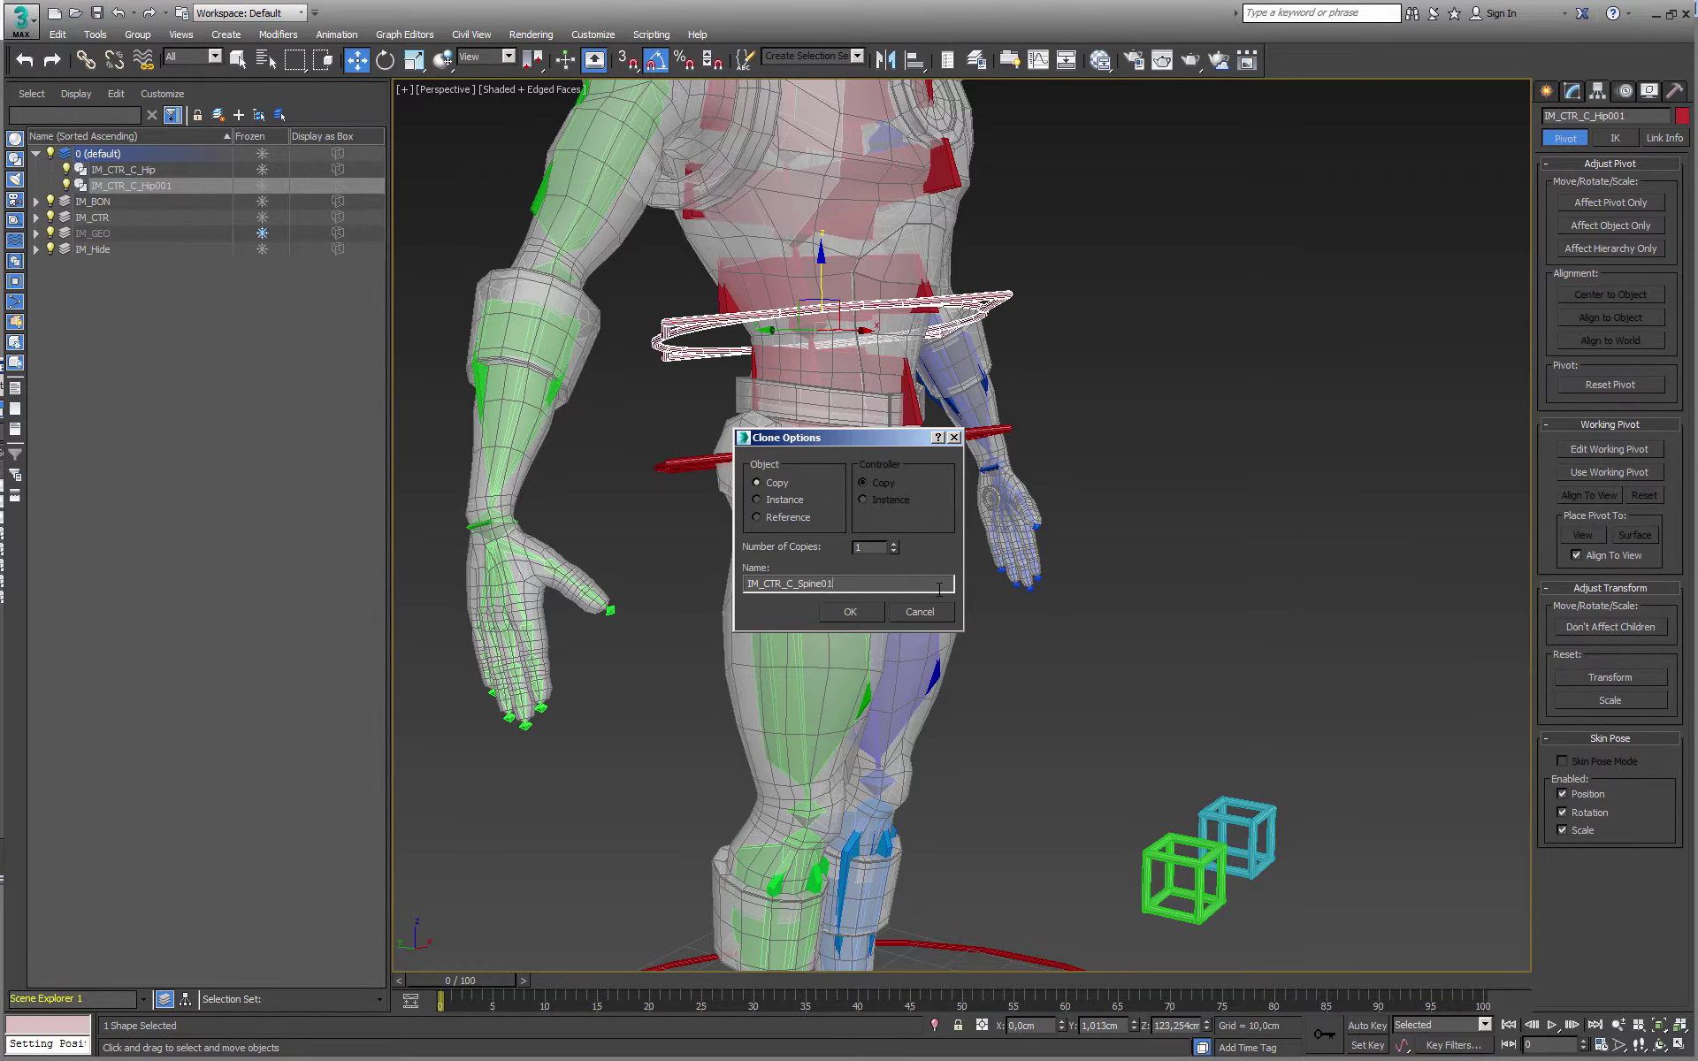
pyautogui.click(863, 612)
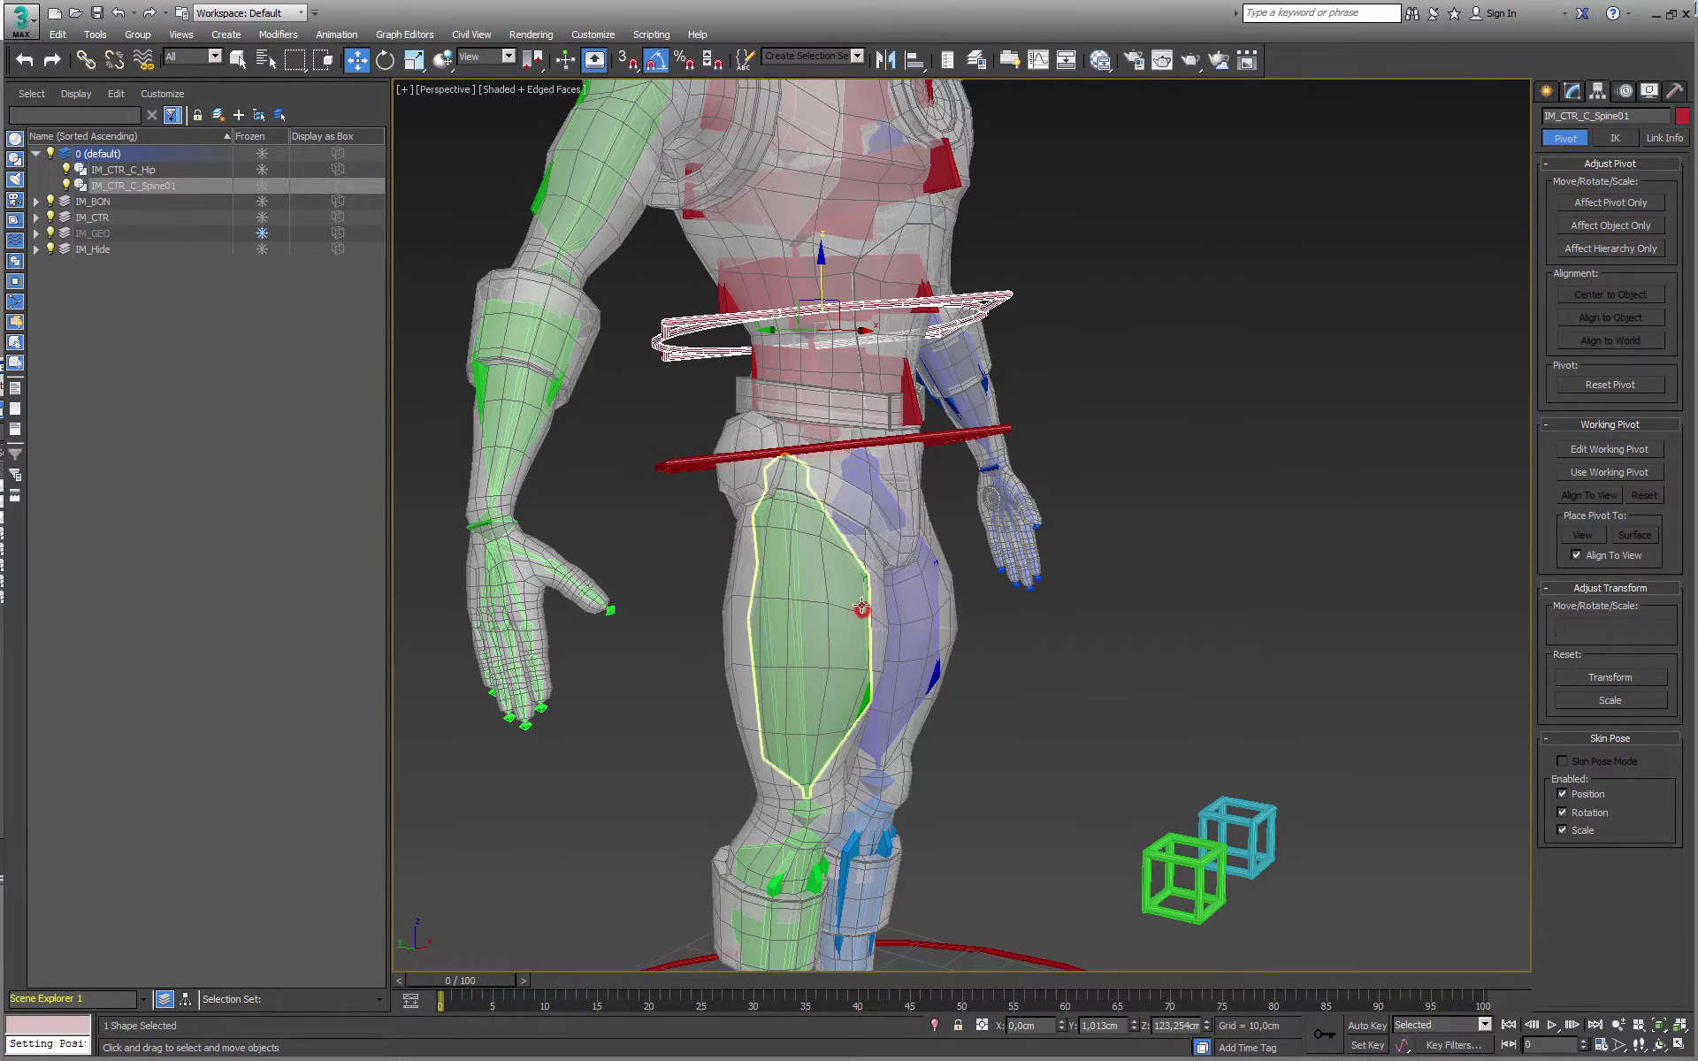
# Delete the pointed corner splines from IM_CTR_C_Spine01, keeping only its circular ring
pyautogui.keyDown('alt'); pyautogui.moveTo(846, 540); pyautogui.dragTo(915, 589, button='middle'); pyautogui.keyUp('alt')
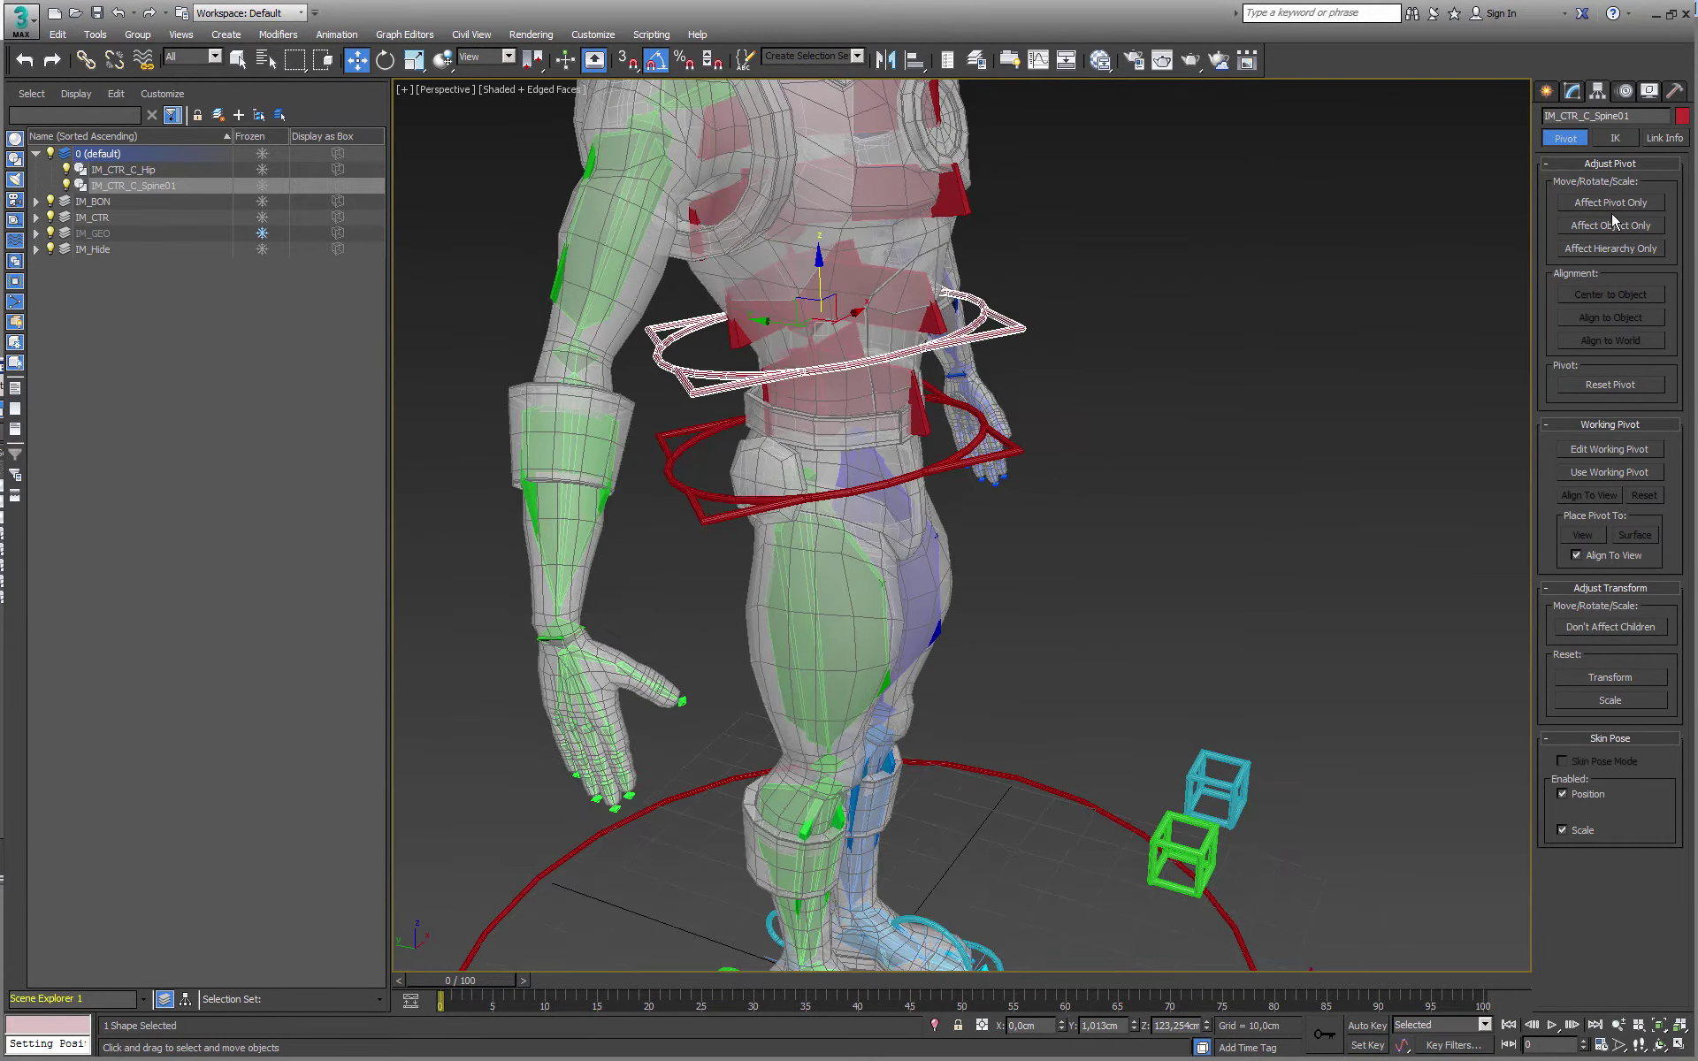
pyautogui.click(1580, 92)
pyautogui.click(1632, 440)
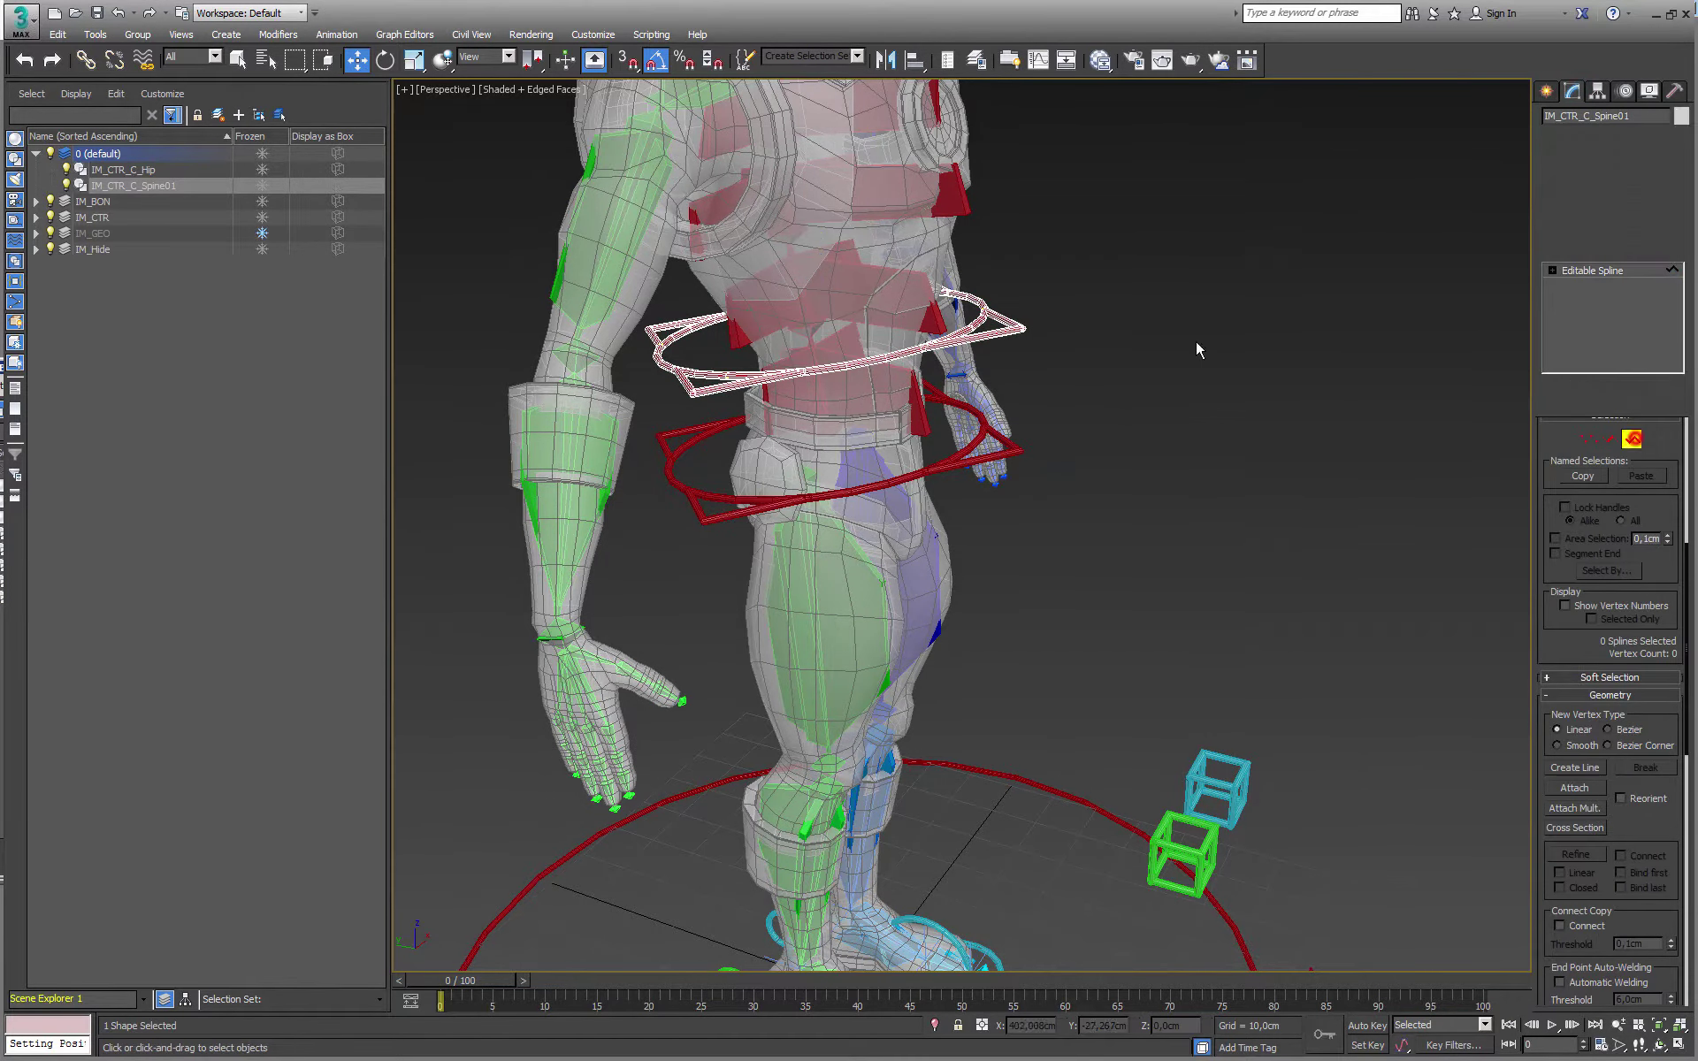
pyautogui.moveTo(1075, 309); pyautogui.dragTo(1008, 353)
pyautogui.press('Delete')
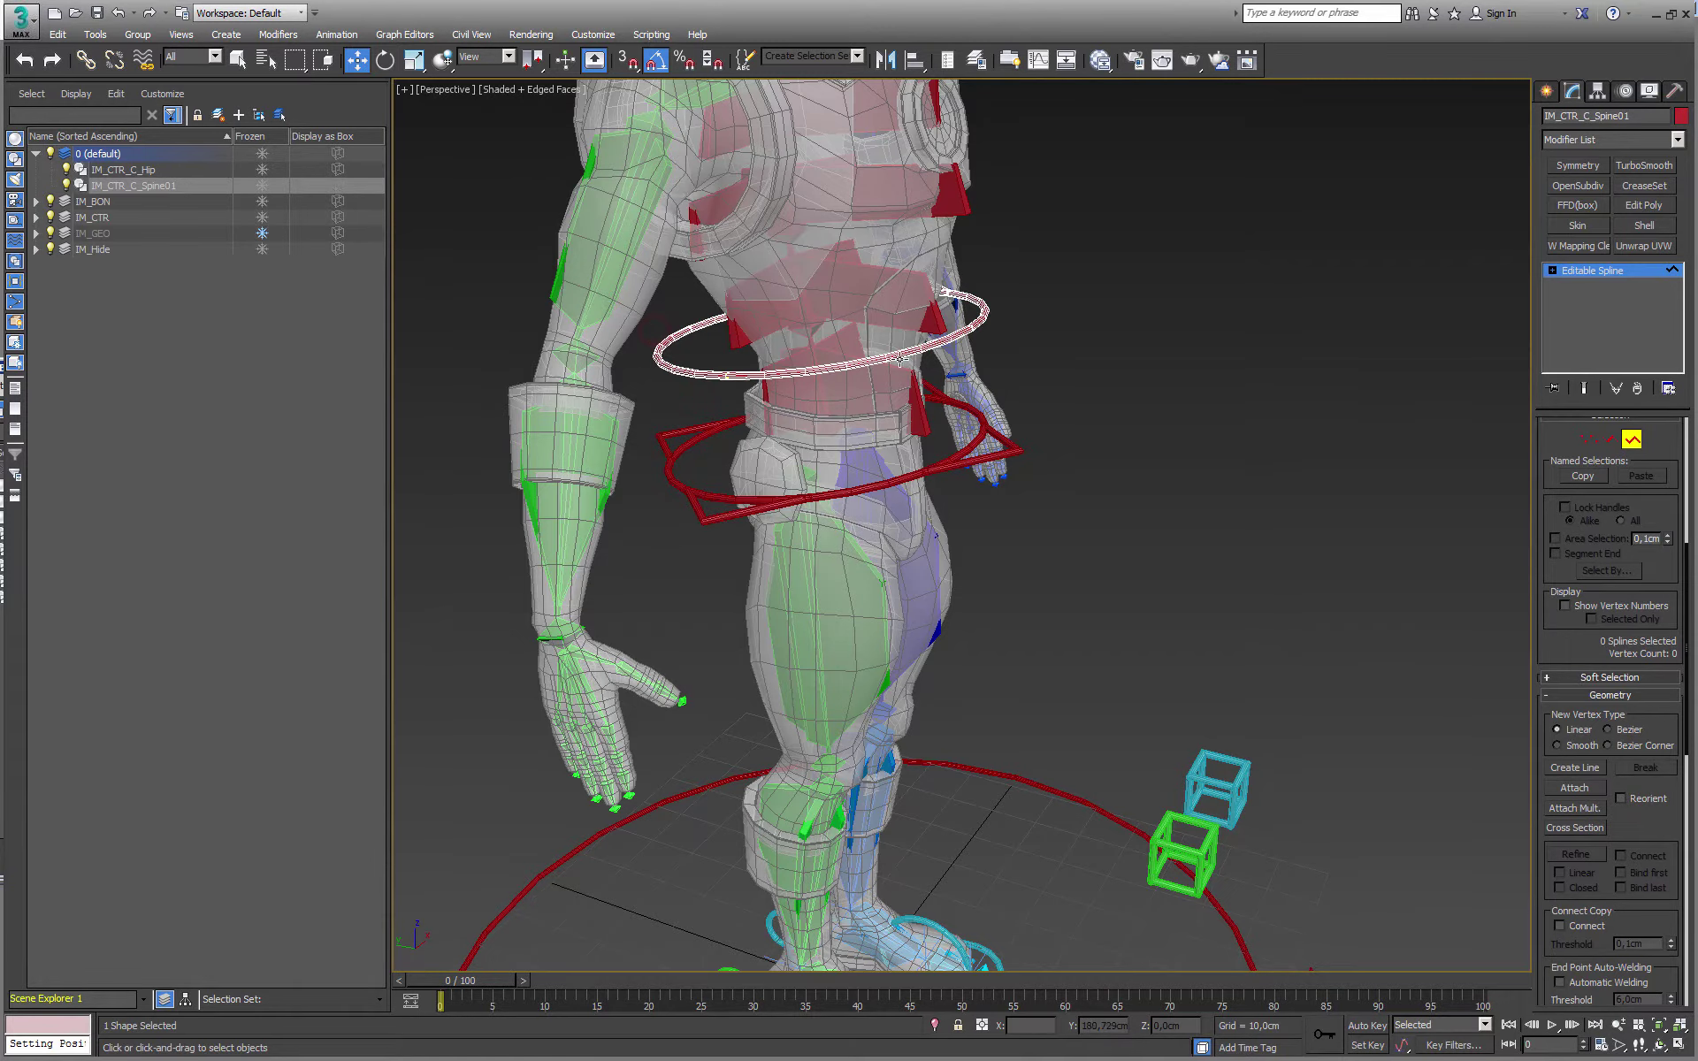
pyautogui.keyDown('alt'); pyautogui.moveTo(900, 358); pyautogui.dragTo(973, 301, button='middle'); pyautogui.keyUp('alt')
pyautogui.click(1007, 320)
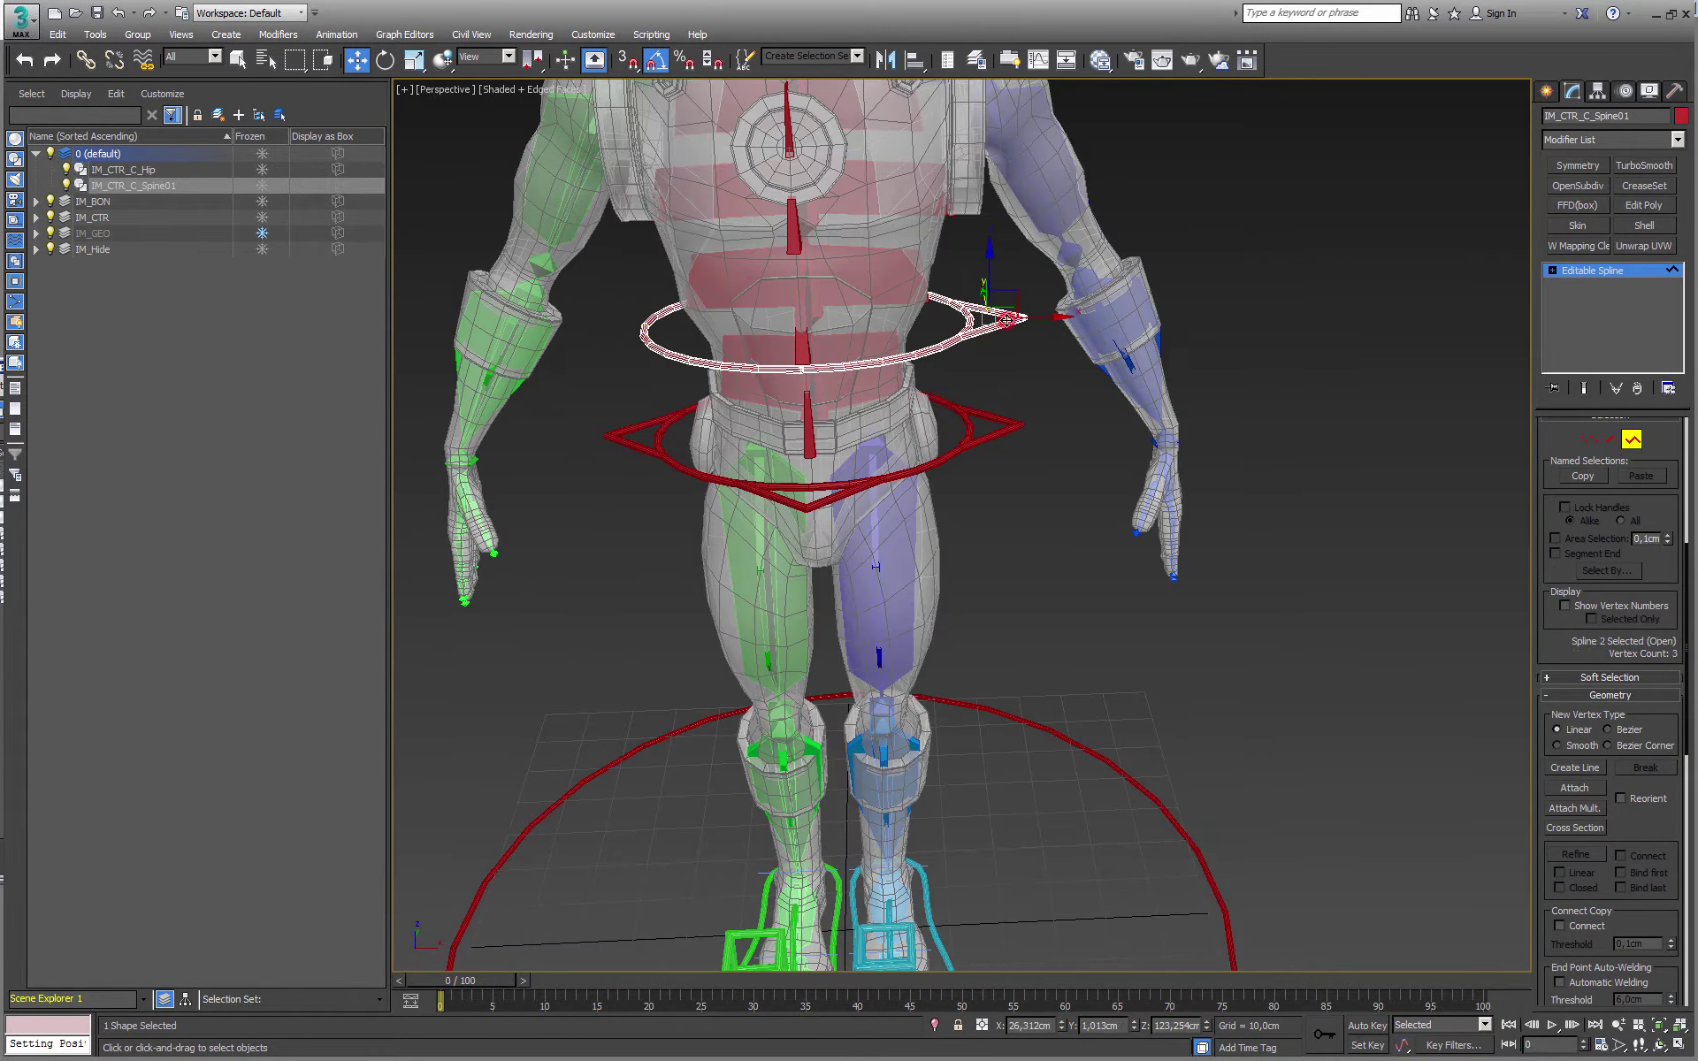
pyautogui.press('Delete')
pyautogui.keyDown('alt'); pyautogui.moveTo(847, 365); pyautogui.dragTo(841, 467, button='middle'); pyautogui.keyUp('alt')
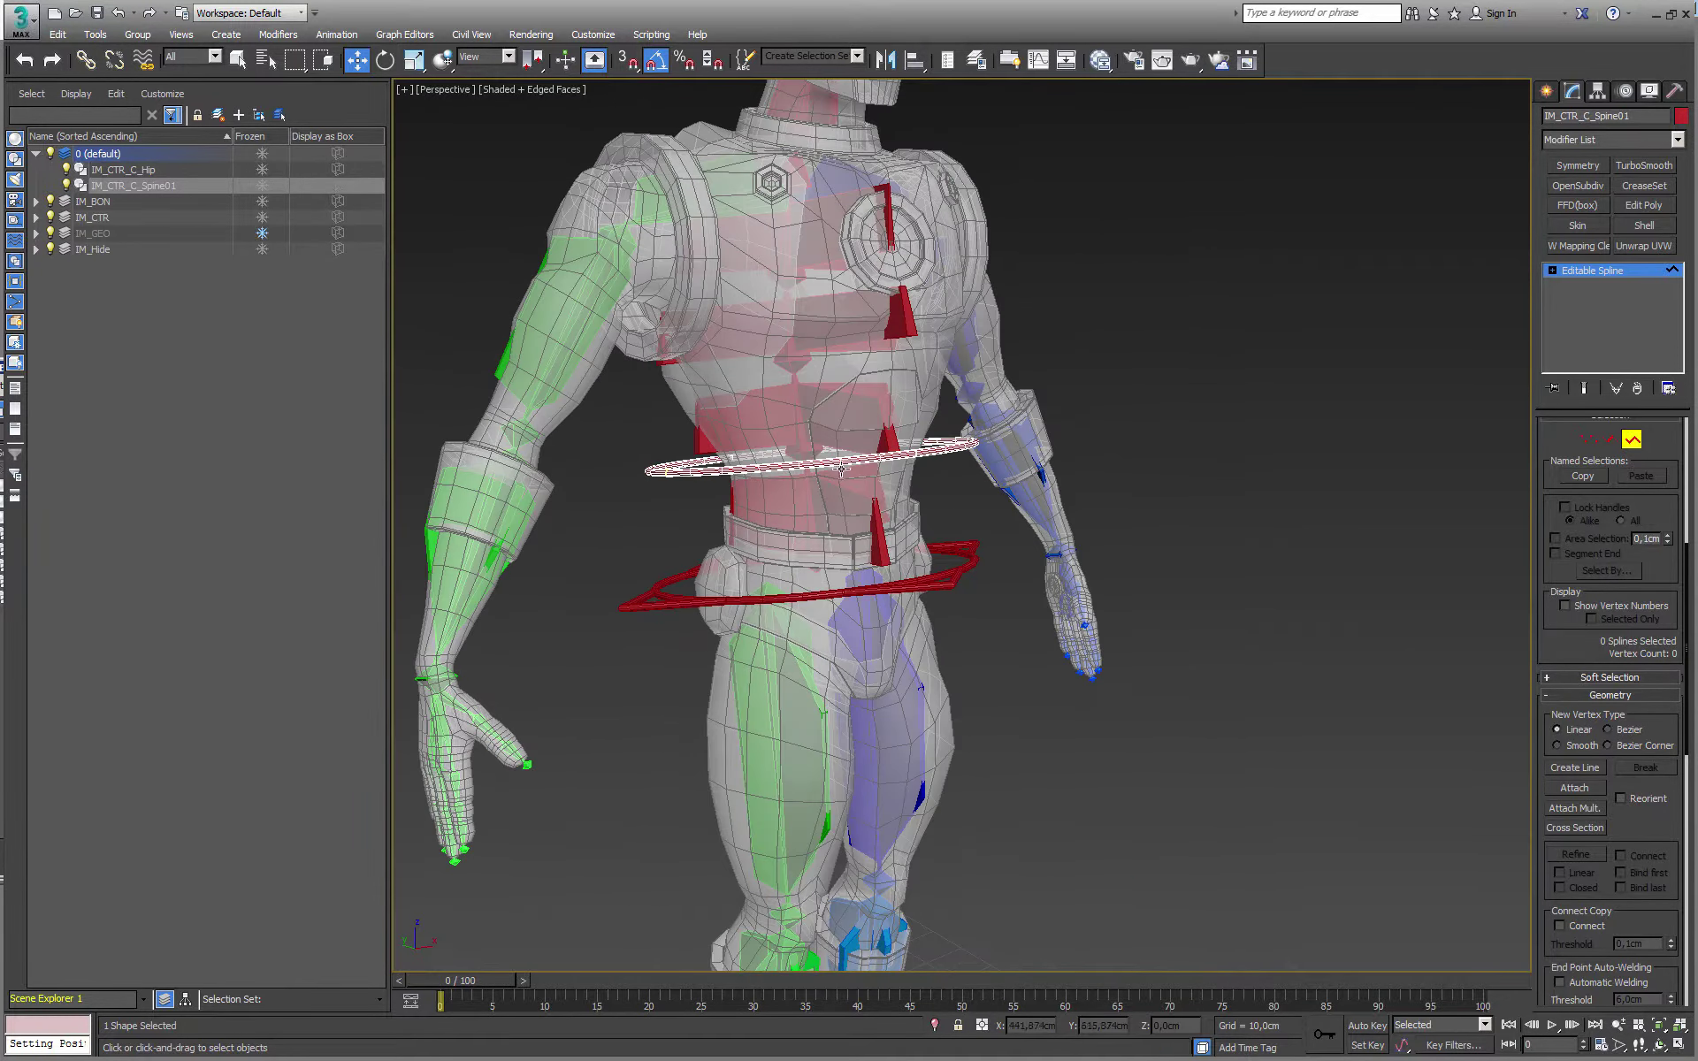
pyautogui.click(1632, 445)
# Align IM_CTR_C_Spine01 to the first spine bone, matching pivot position and orientation on all axes
pyautogui.keyDown('alt'); pyautogui.moveTo(1176, 443); pyautogui.dragTo(1106, 452, button='middle'); pyautogui.keyUp('alt')
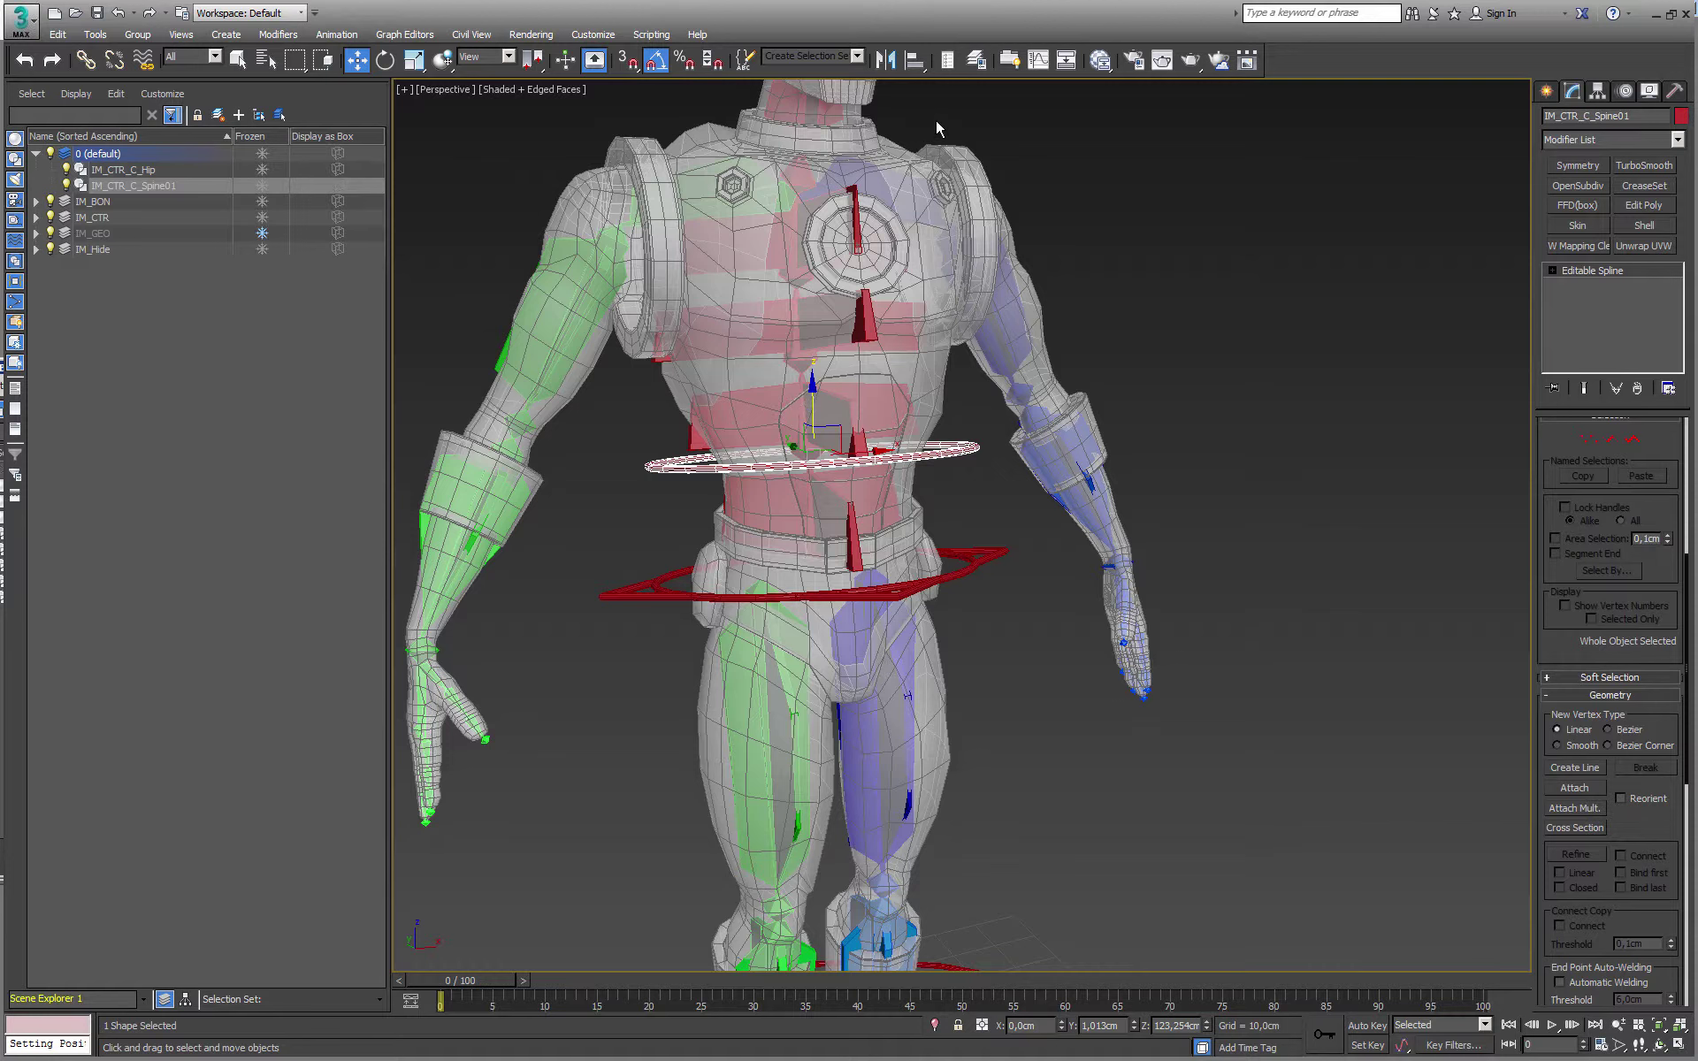
pyautogui.click(915, 59)
pyautogui.click(786, 409)
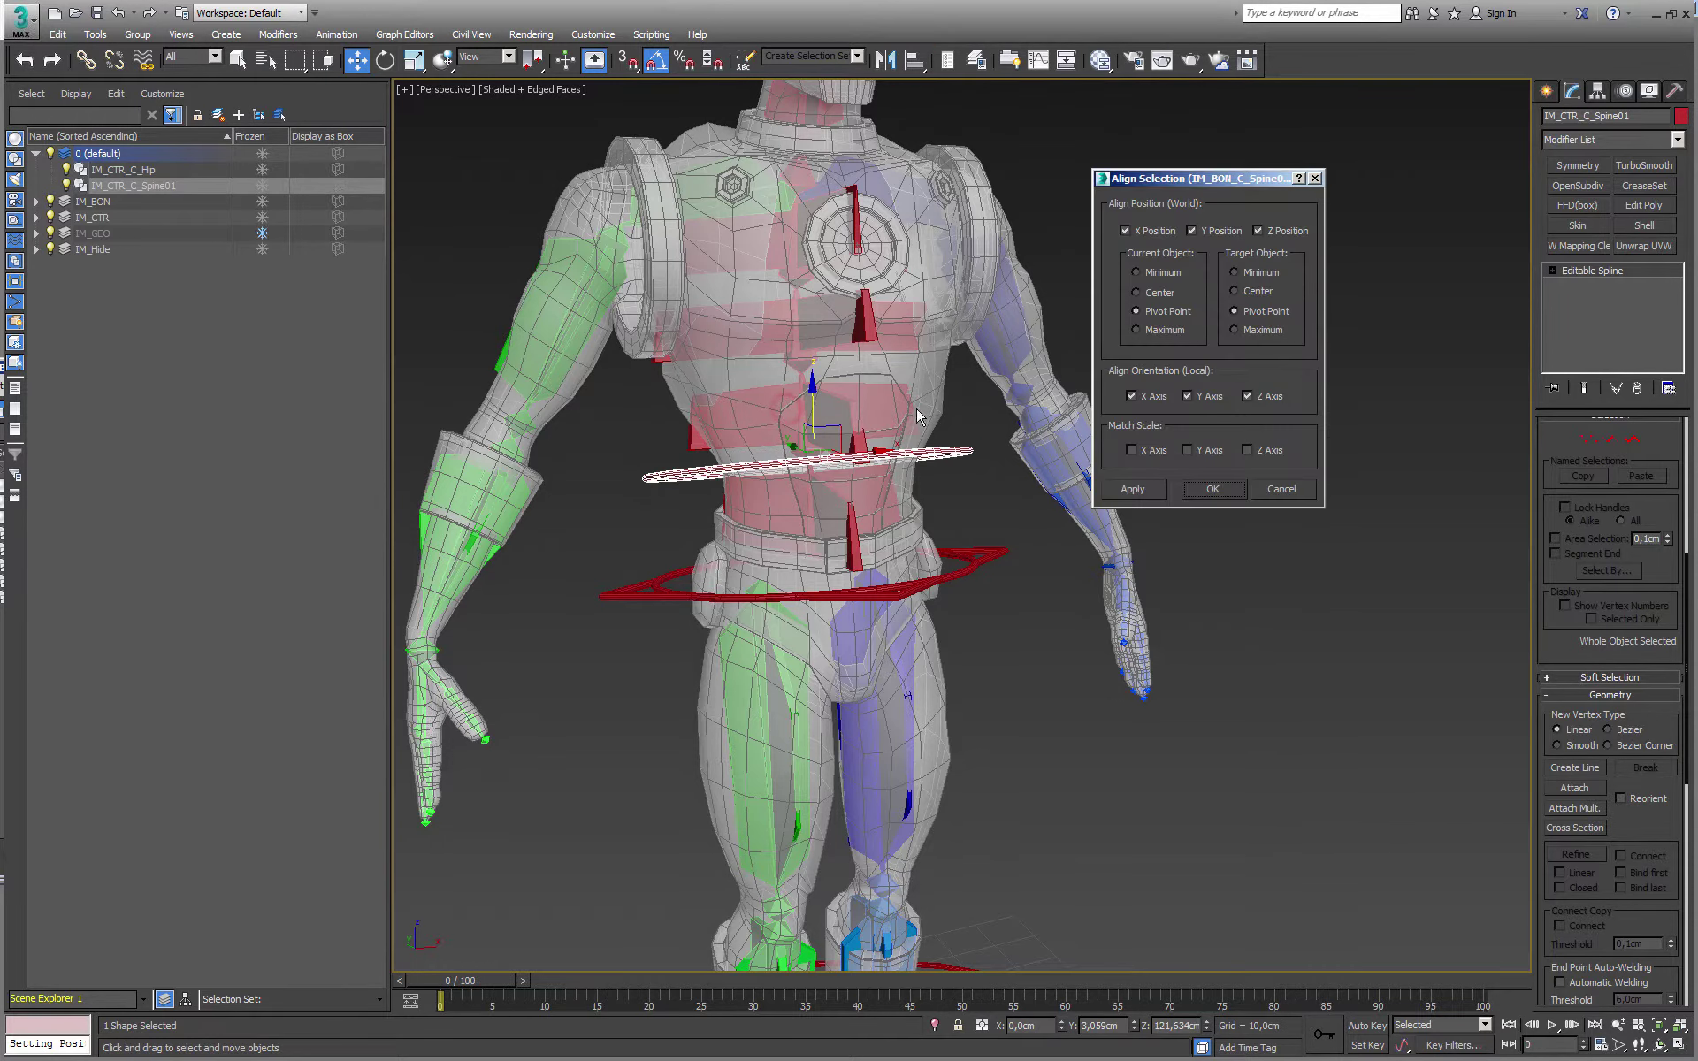
pyautogui.click(1213, 490)
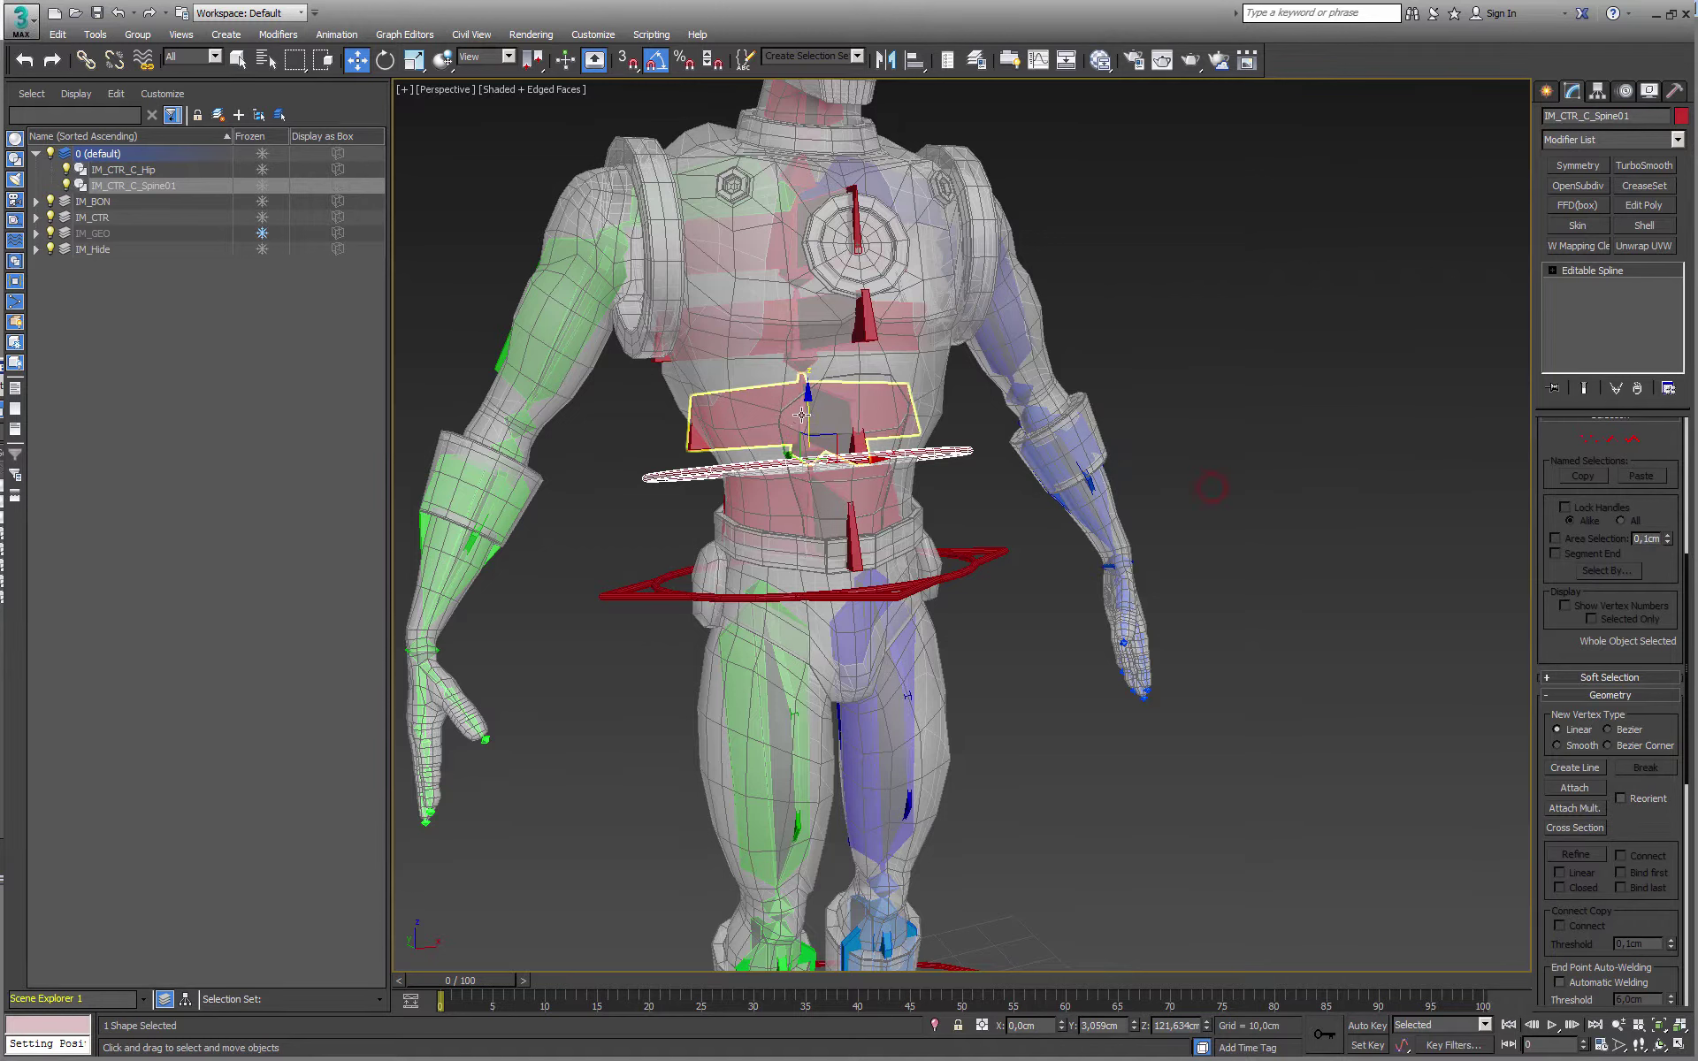
# Copy the ring upward as IM_CTR_C_Spine02 and align its pivot and orientation to the second spine bone
pyautogui.keyDown('shift'); pyautogui.moveTo(809, 414); pyautogui.dragTo(814, 334); pyautogui.keyUp('shift')
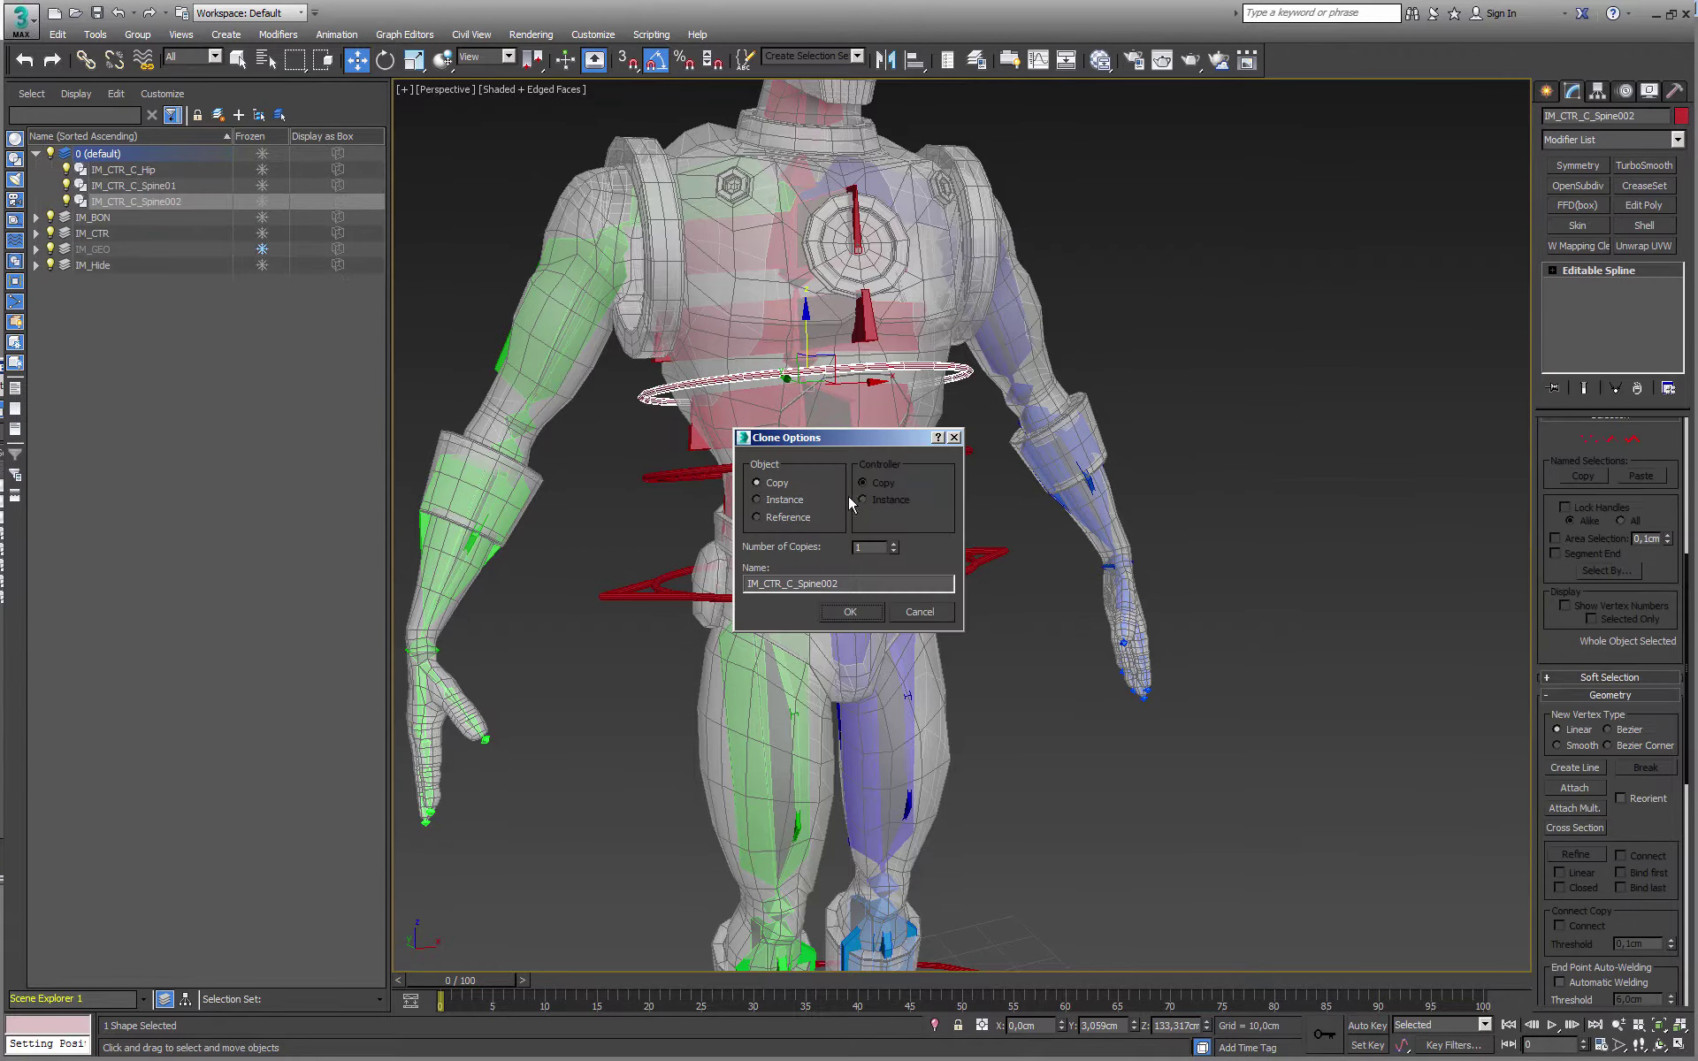
pyautogui.click(851, 612)
pyautogui.keyDown('alt'); pyautogui.moveTo(854, 611); pyautogui.dragTo(913, 134, button='middle'); pyautogui.keyUp('alt')
pyautogui.click(885, 59)
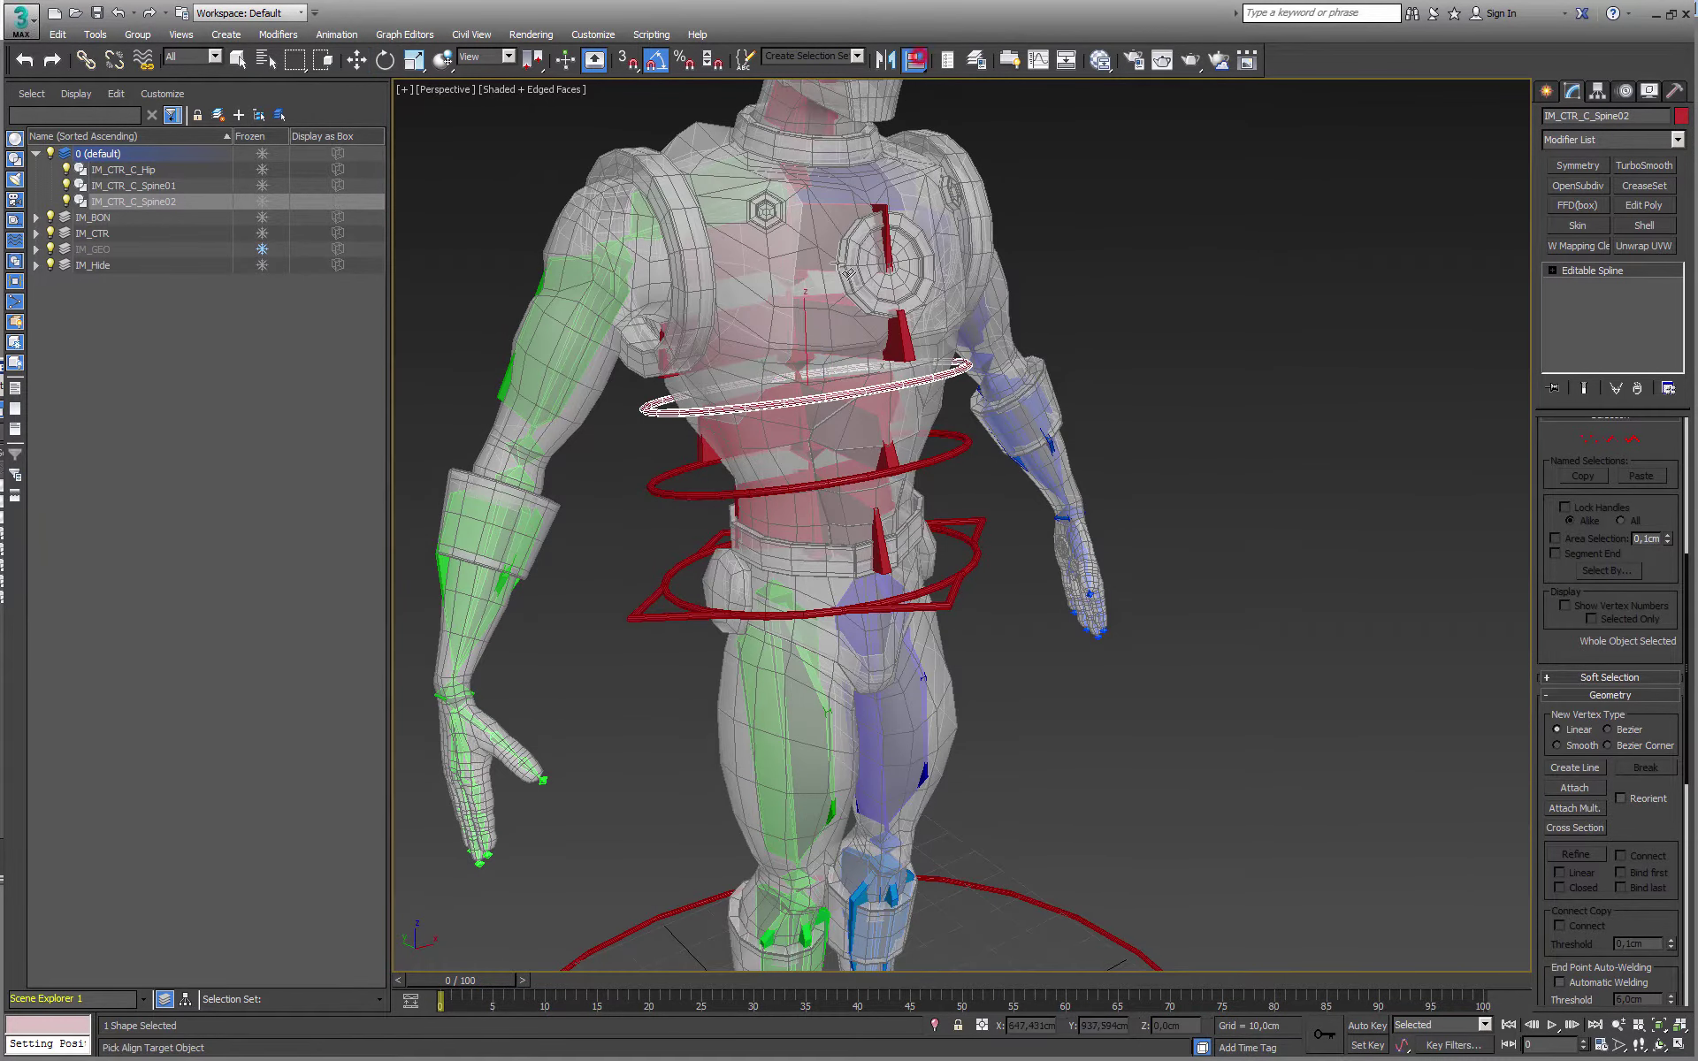
pyautogui.click(793, 336)
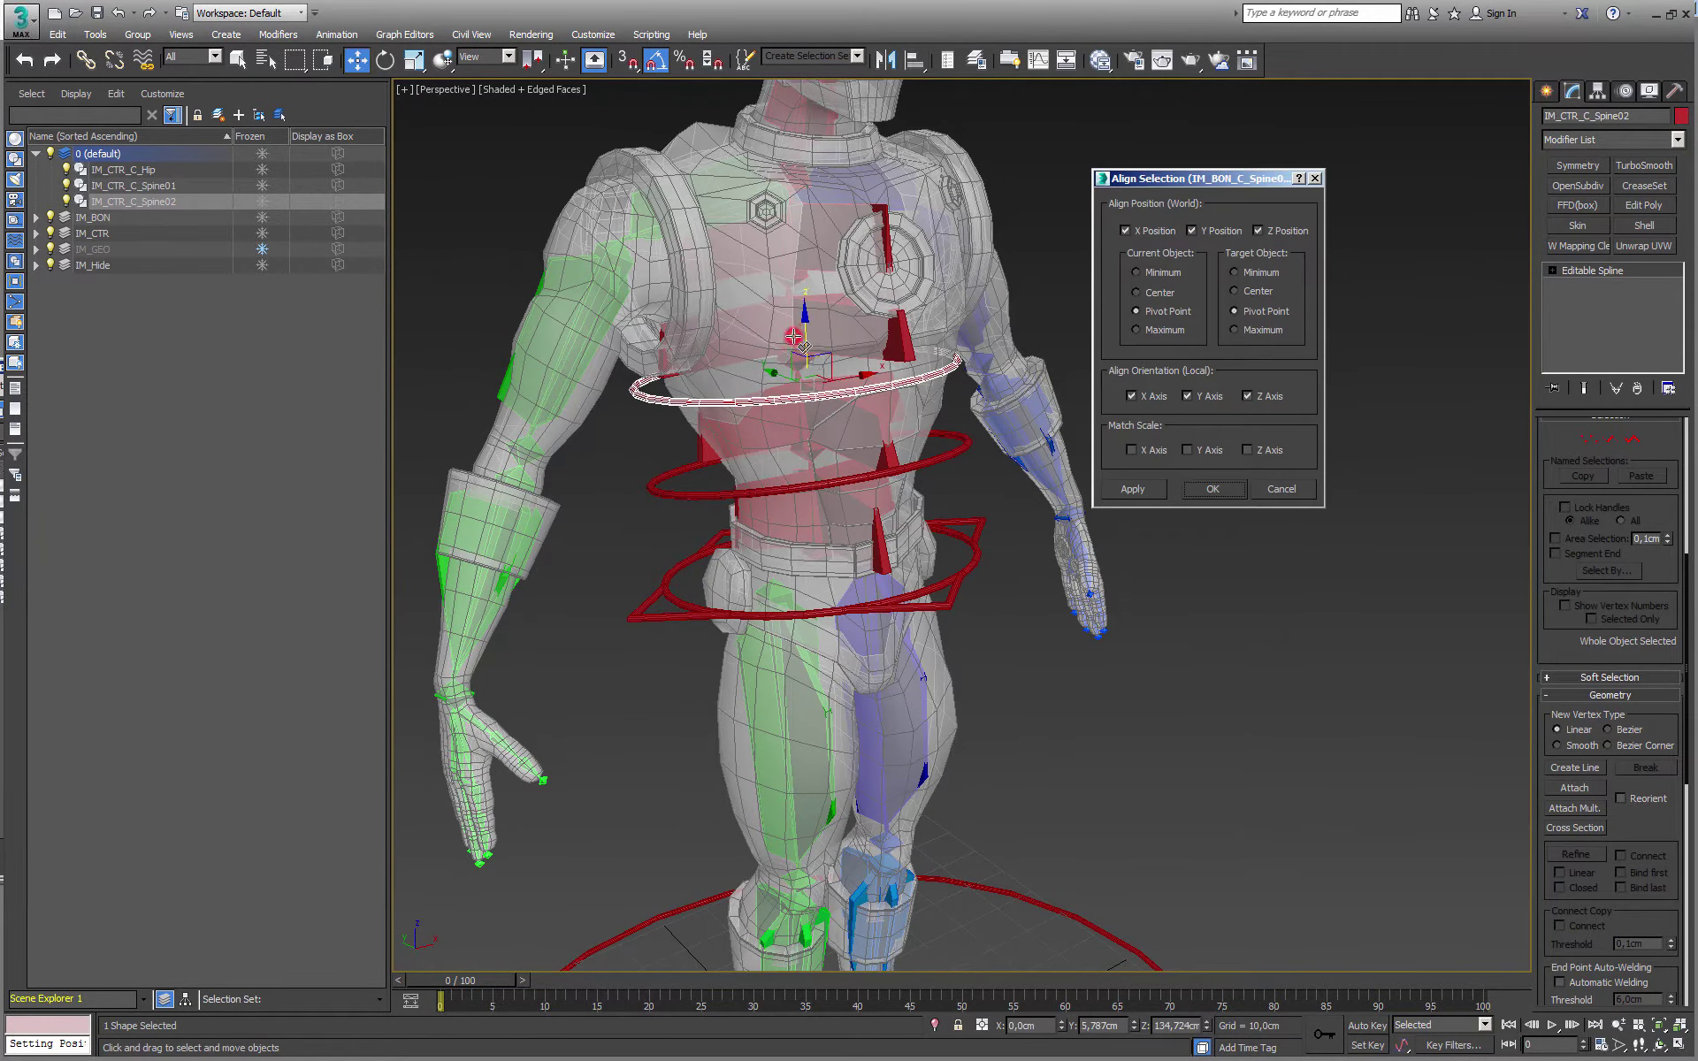
pyautogui.click(1214, 490)
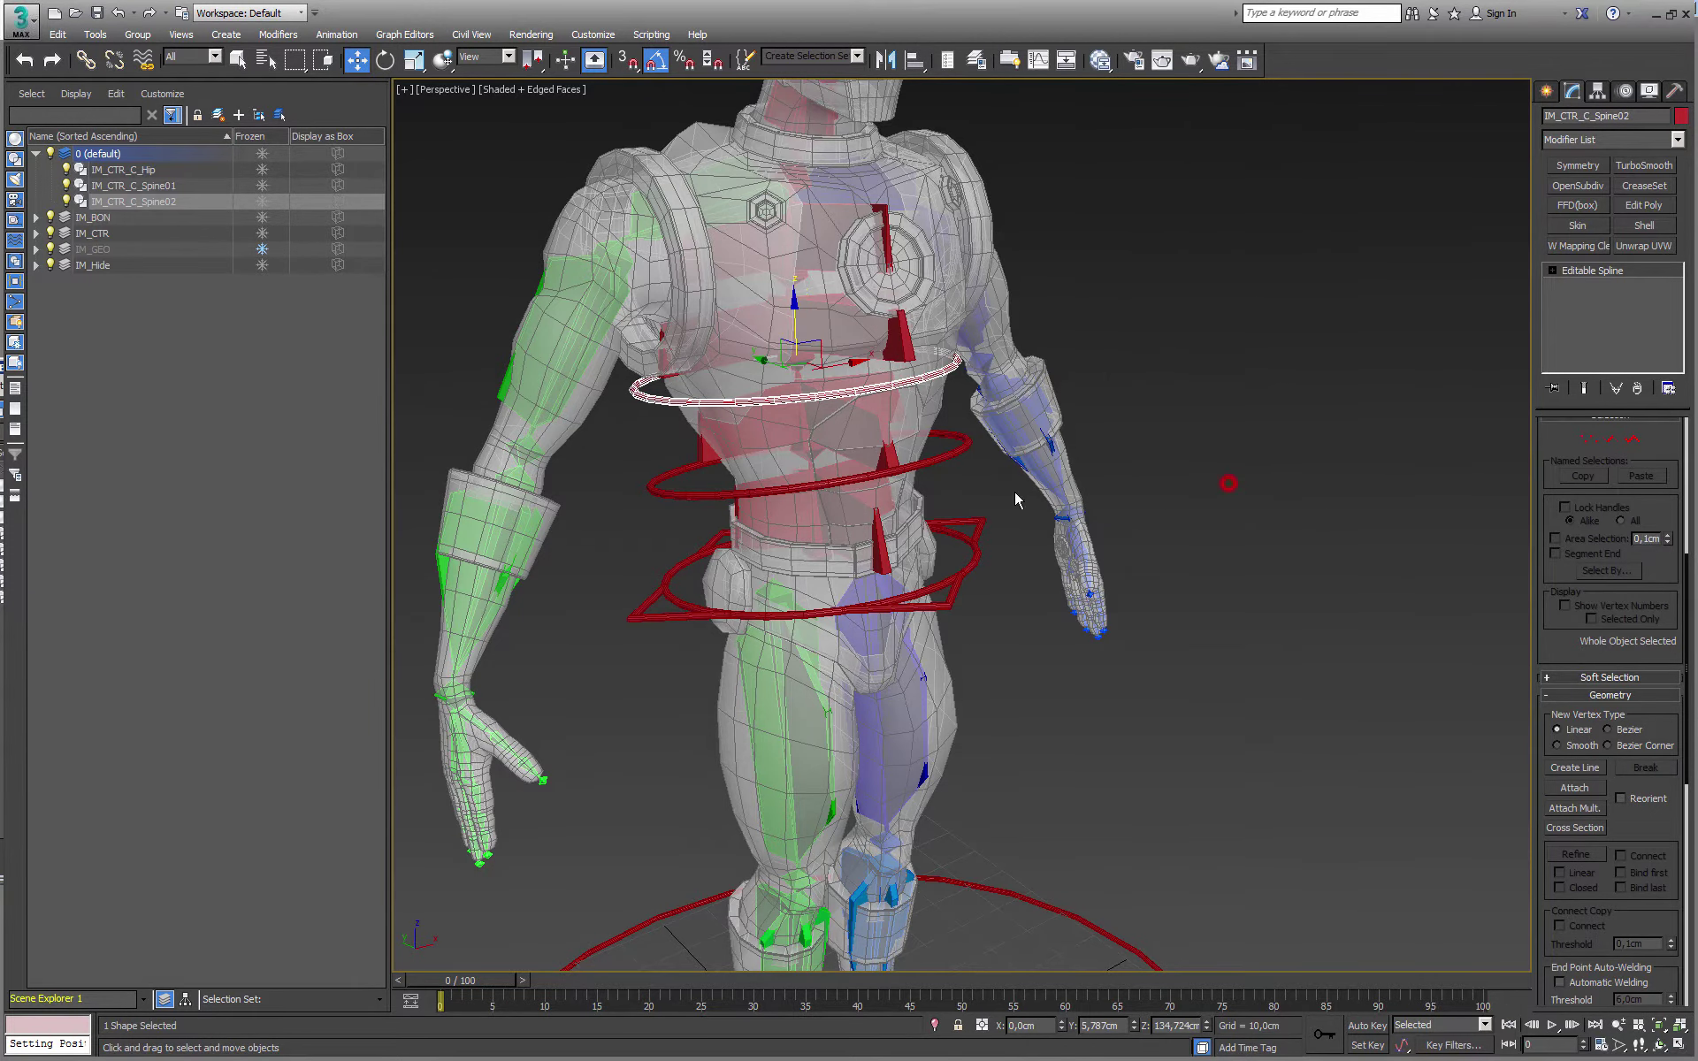
# Copy the ring upward as IM_CTR_C_Spine03 and align its pivot and orientation to the chest's spine bone
pyautogui.keyDown('alt'); pyautogui.moveTo(1015, 492); pyautogui.dragTo(775, 396, button='middle'); pyautogui.keyUp('alt')
pyautogui.keyDown('shift'); pyautogui.moveTo(774, 383); pyautogui.dragTo(780, 326); pyautogui.keyUp('shift')
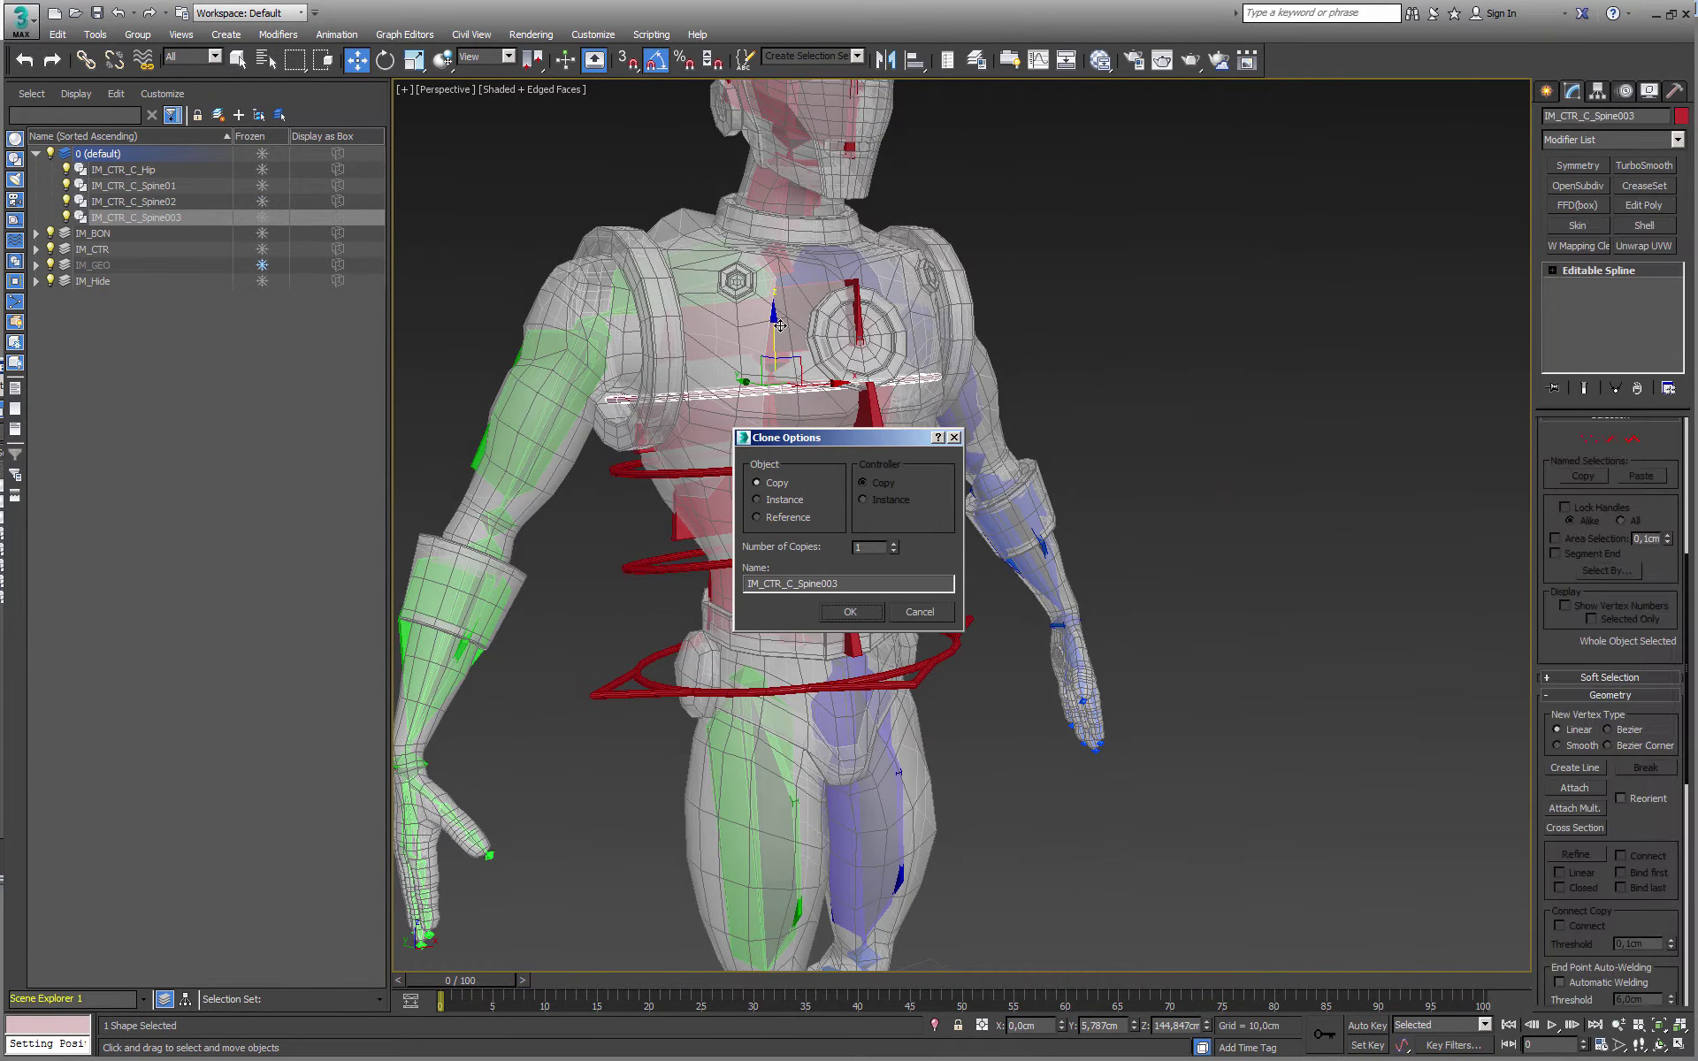
pyautogui.click(845, 612)
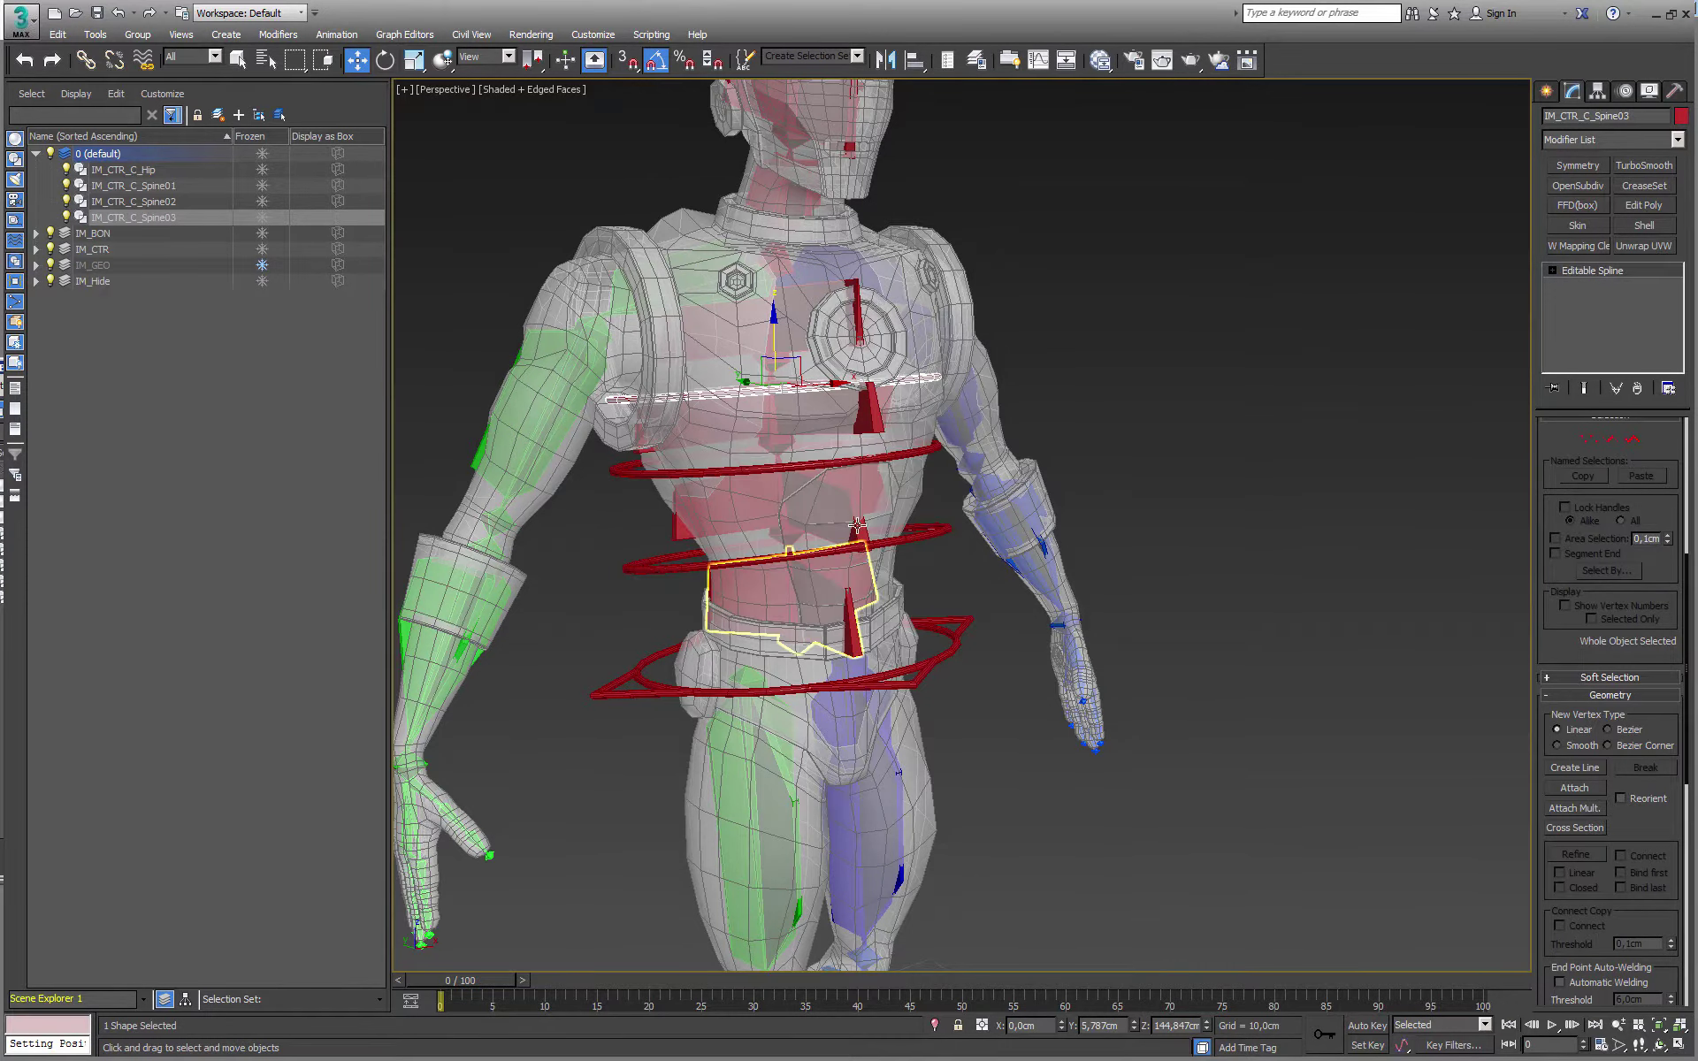
pyautogui.click(914, 60)
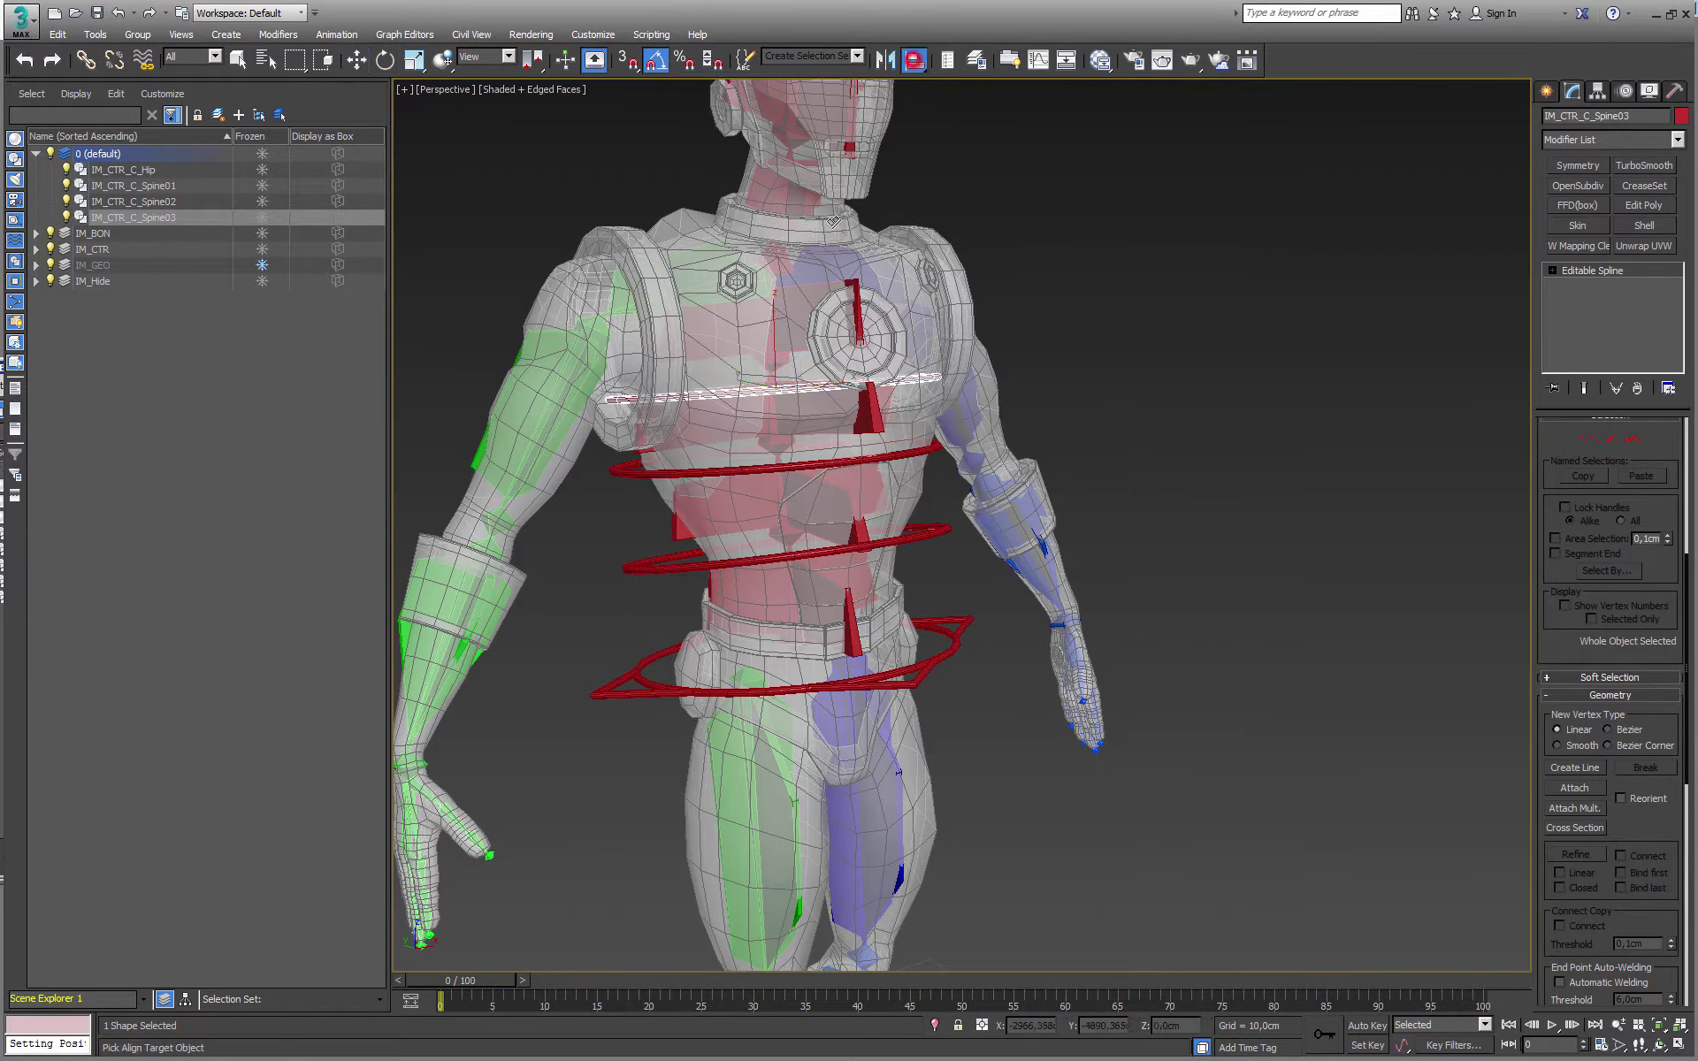
pyautogui.click(775, 347)
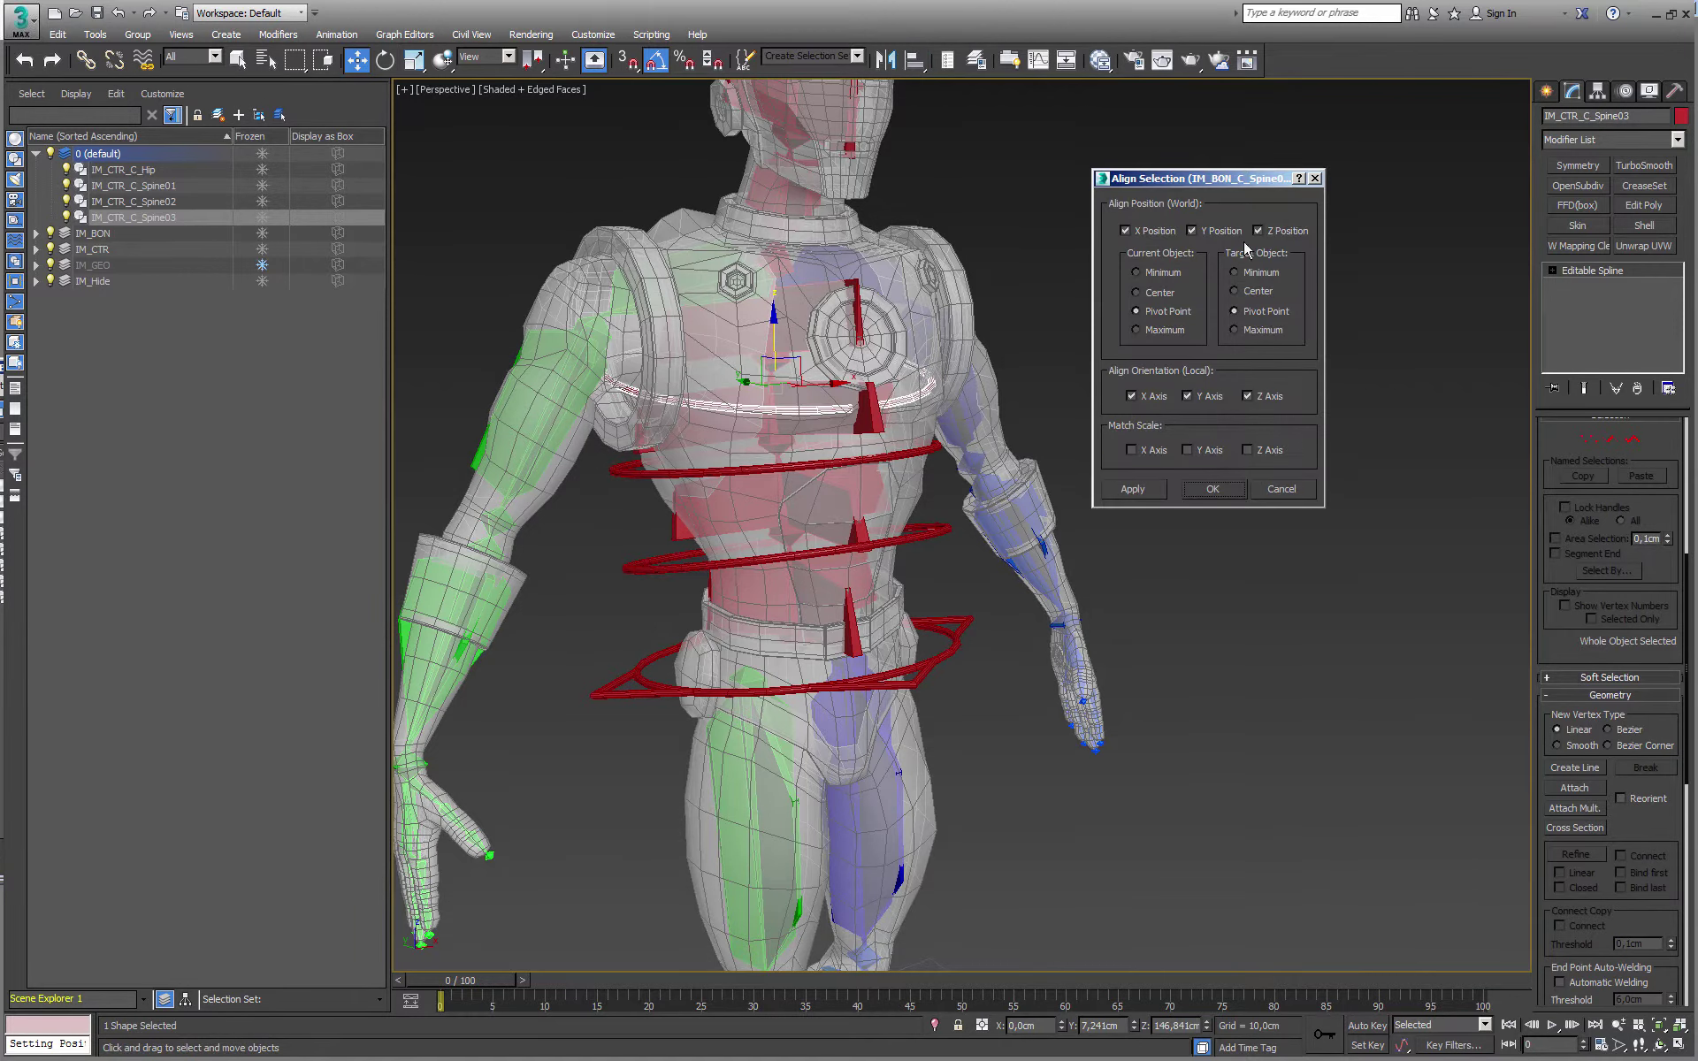
pyautogui.click(1212, 489)
# Copy the chest ring up to the neck as IM_CTR_C_Neck and align its pivot and orientation to IM_BON_C_Neck
pyautogui.keyDown('alt'); pyautogui.moveTo(1224, 486); pyautogui.dragTo(801, 372, button='middle'); pyautogui.keyUp('alt')
pyautogui.keyDown('shift'); pyautogui.moveTo(801, 371); pyautogui.dragTo(806, 184); pyautogui.keyUp('shift')
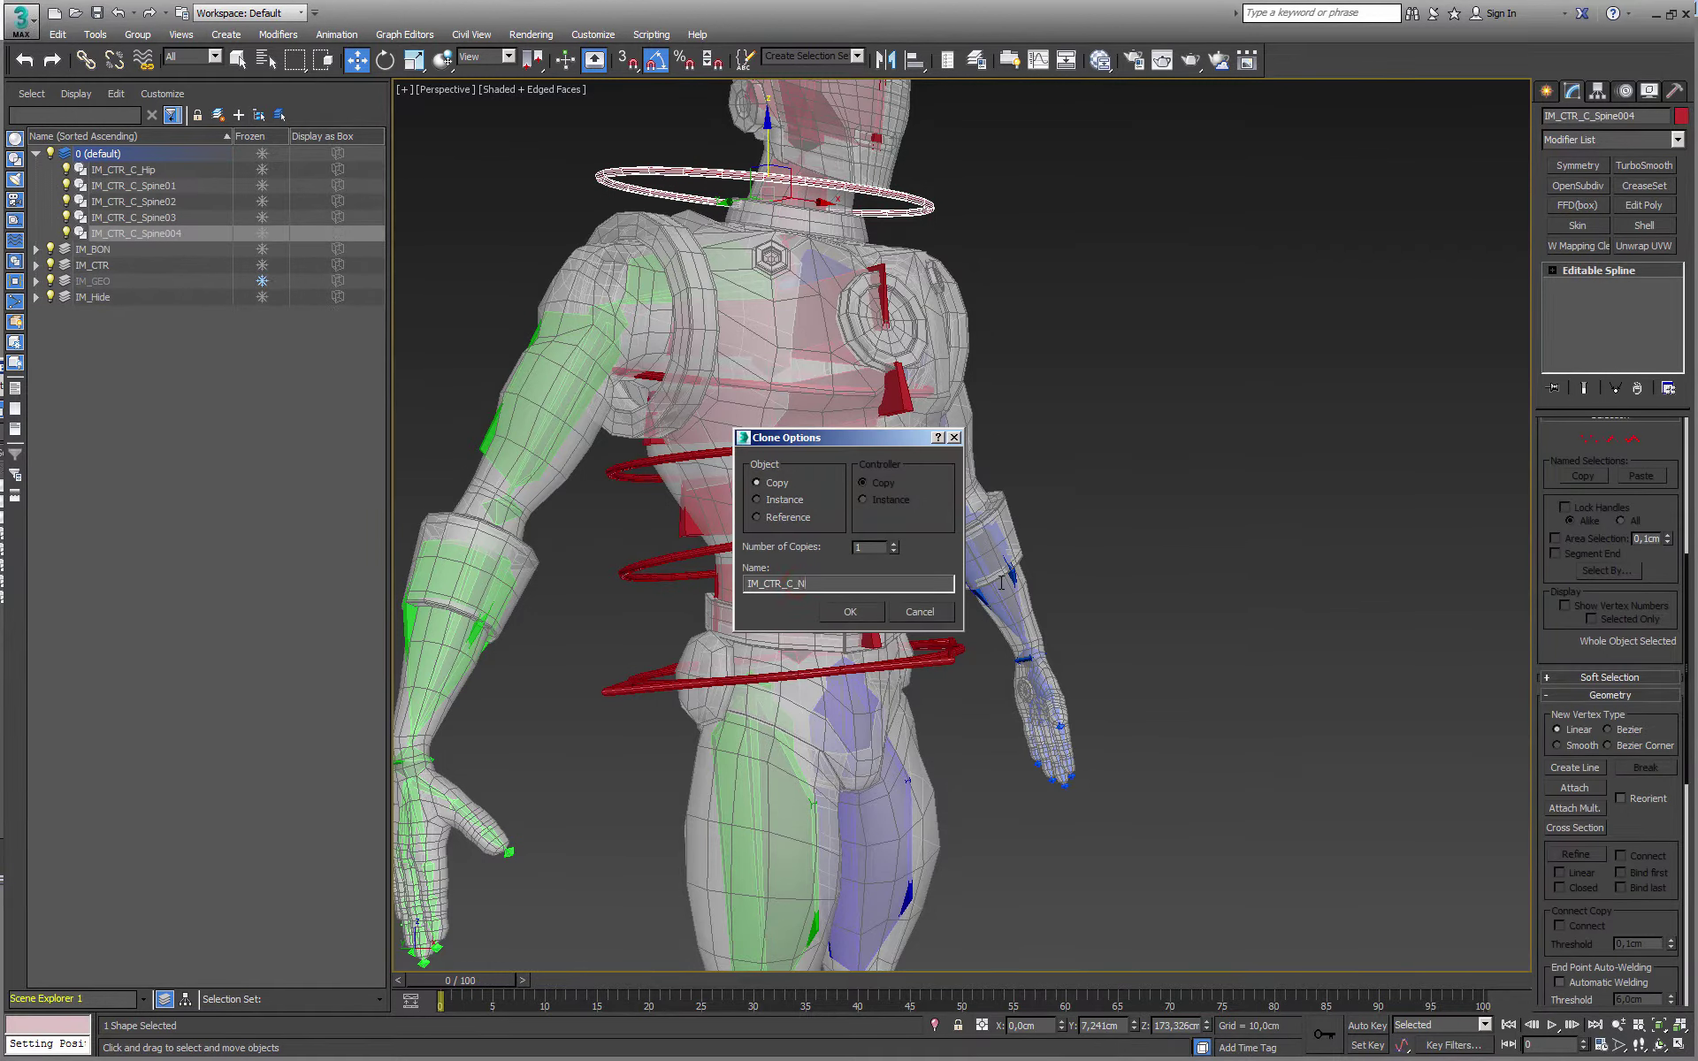
pyautogui.press('Return')
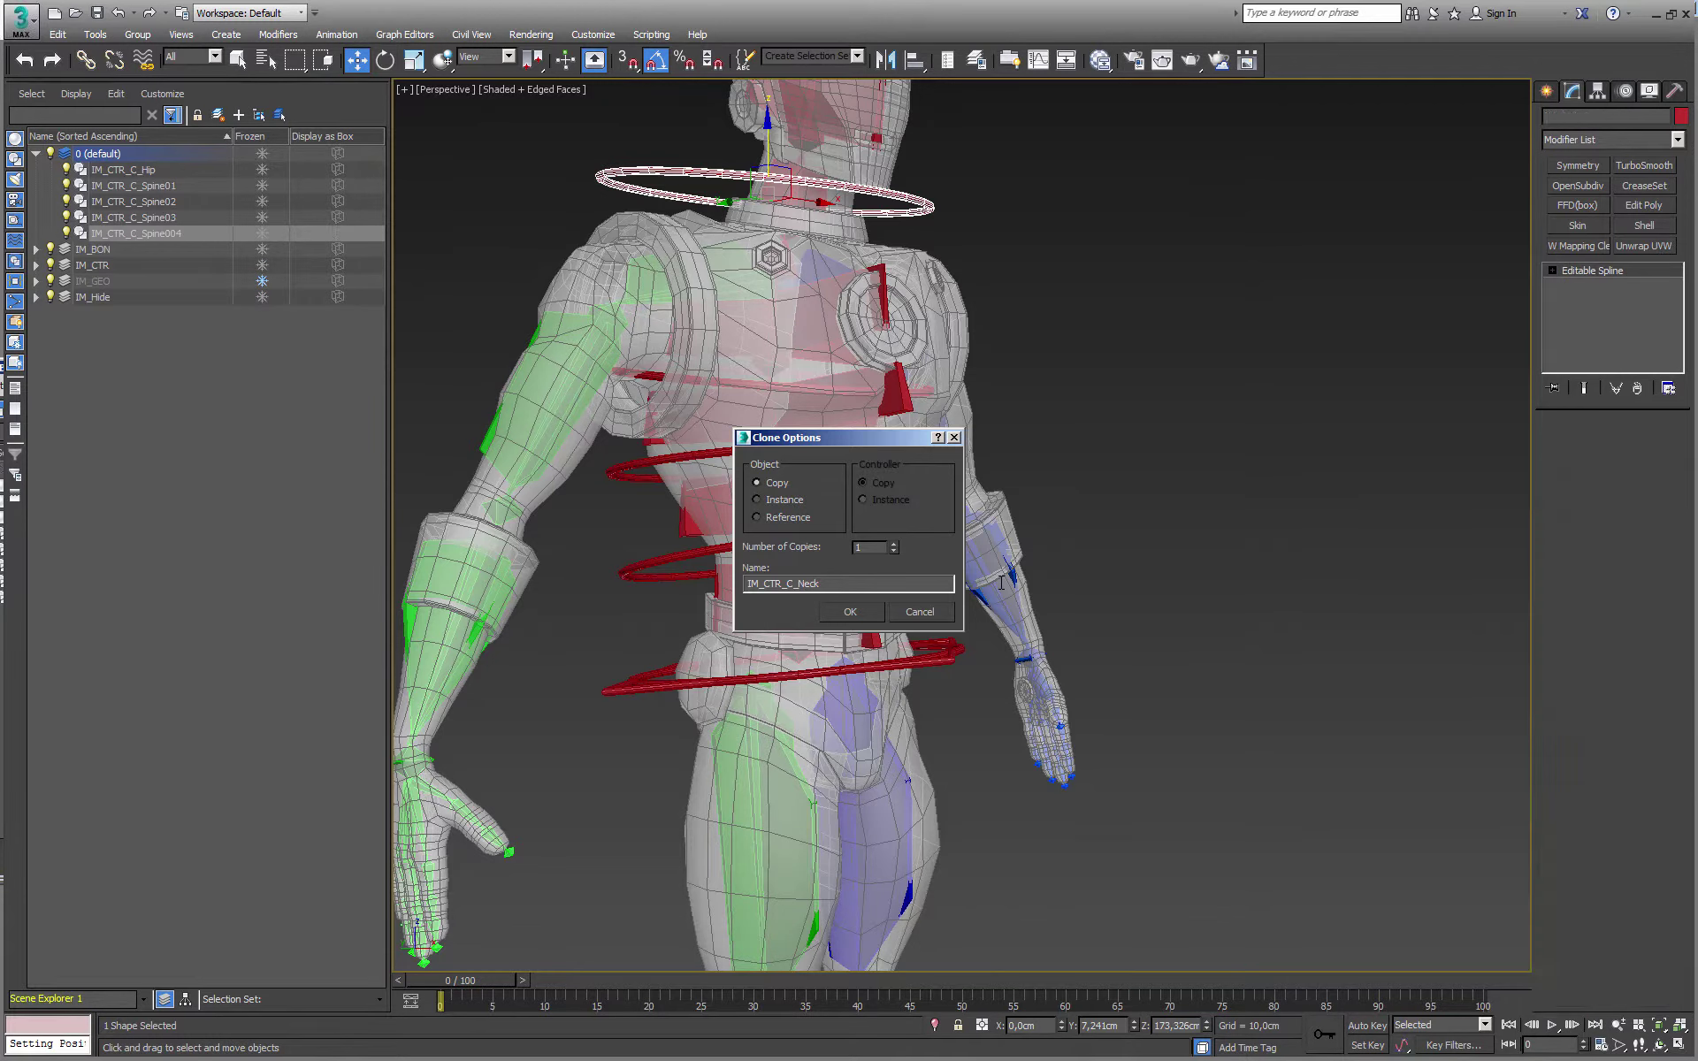
pyautogui.moveTo(800, 205)
pyautogui.mouseDown(button='middle')
pyautogui.moveTo(784, 516)
pyautogui.moveTo(829, 505)
pyautogui.mouseUp(button='middle')
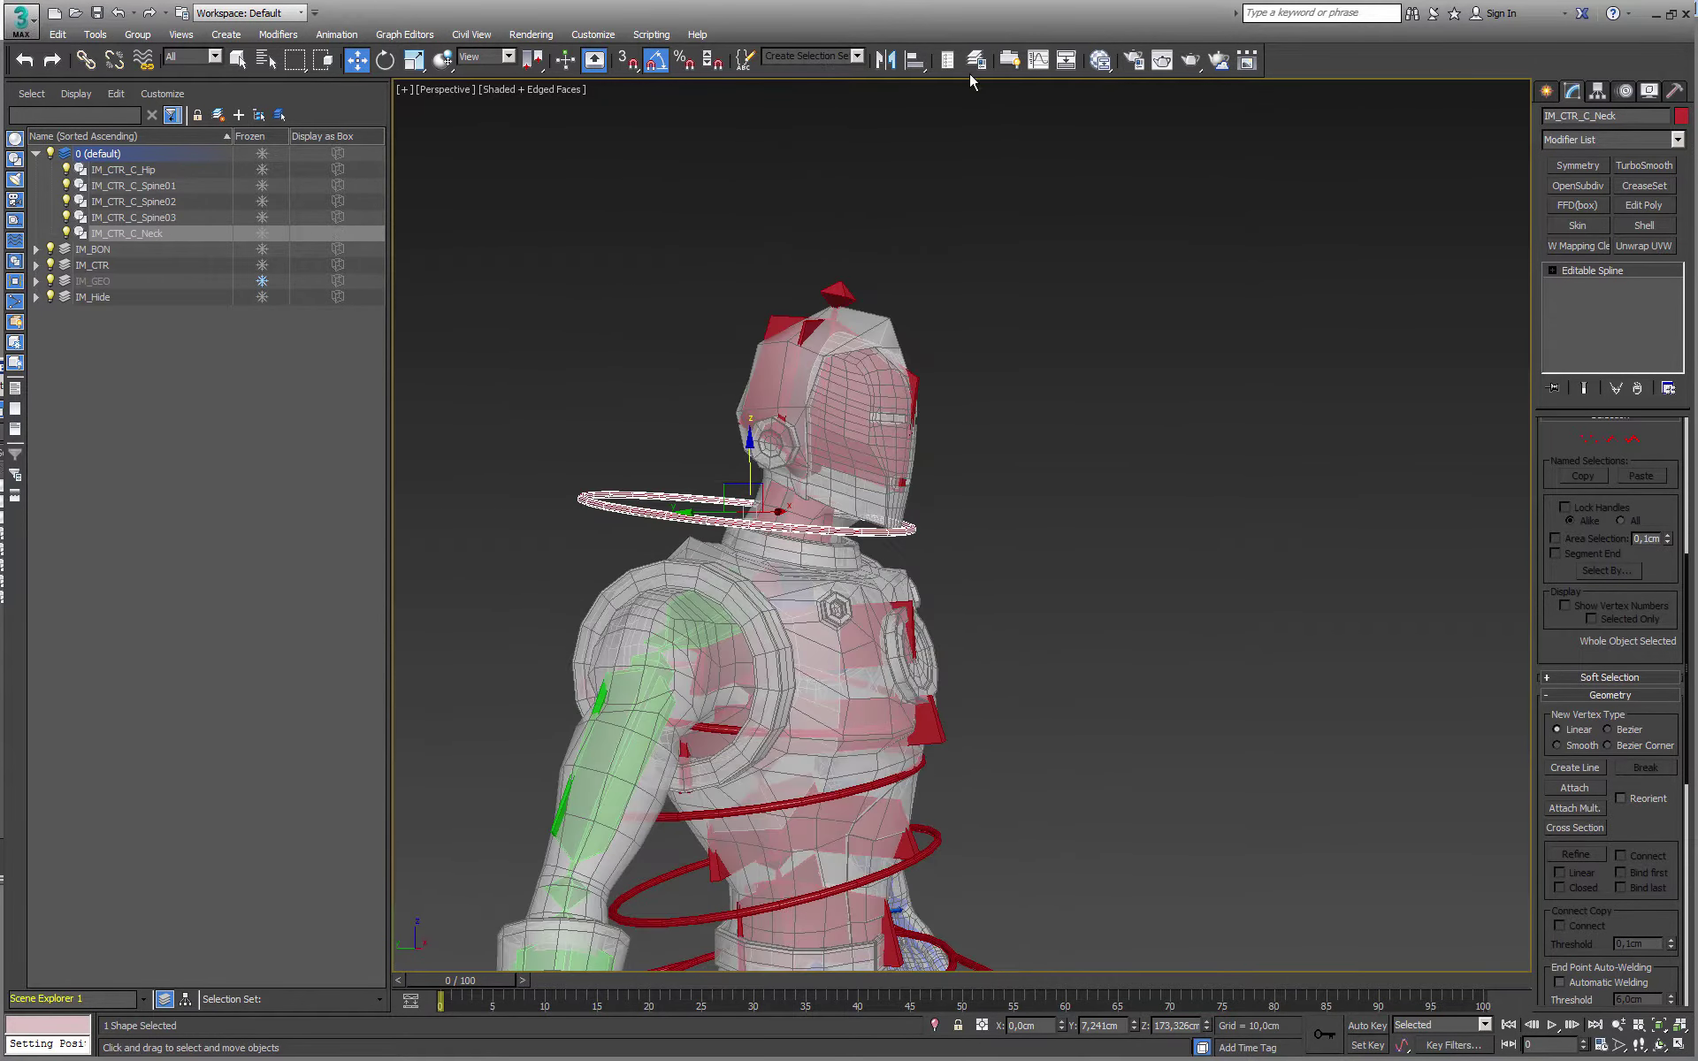
pyautogui.click(918, 64)
pyautogui.click(800, 513)
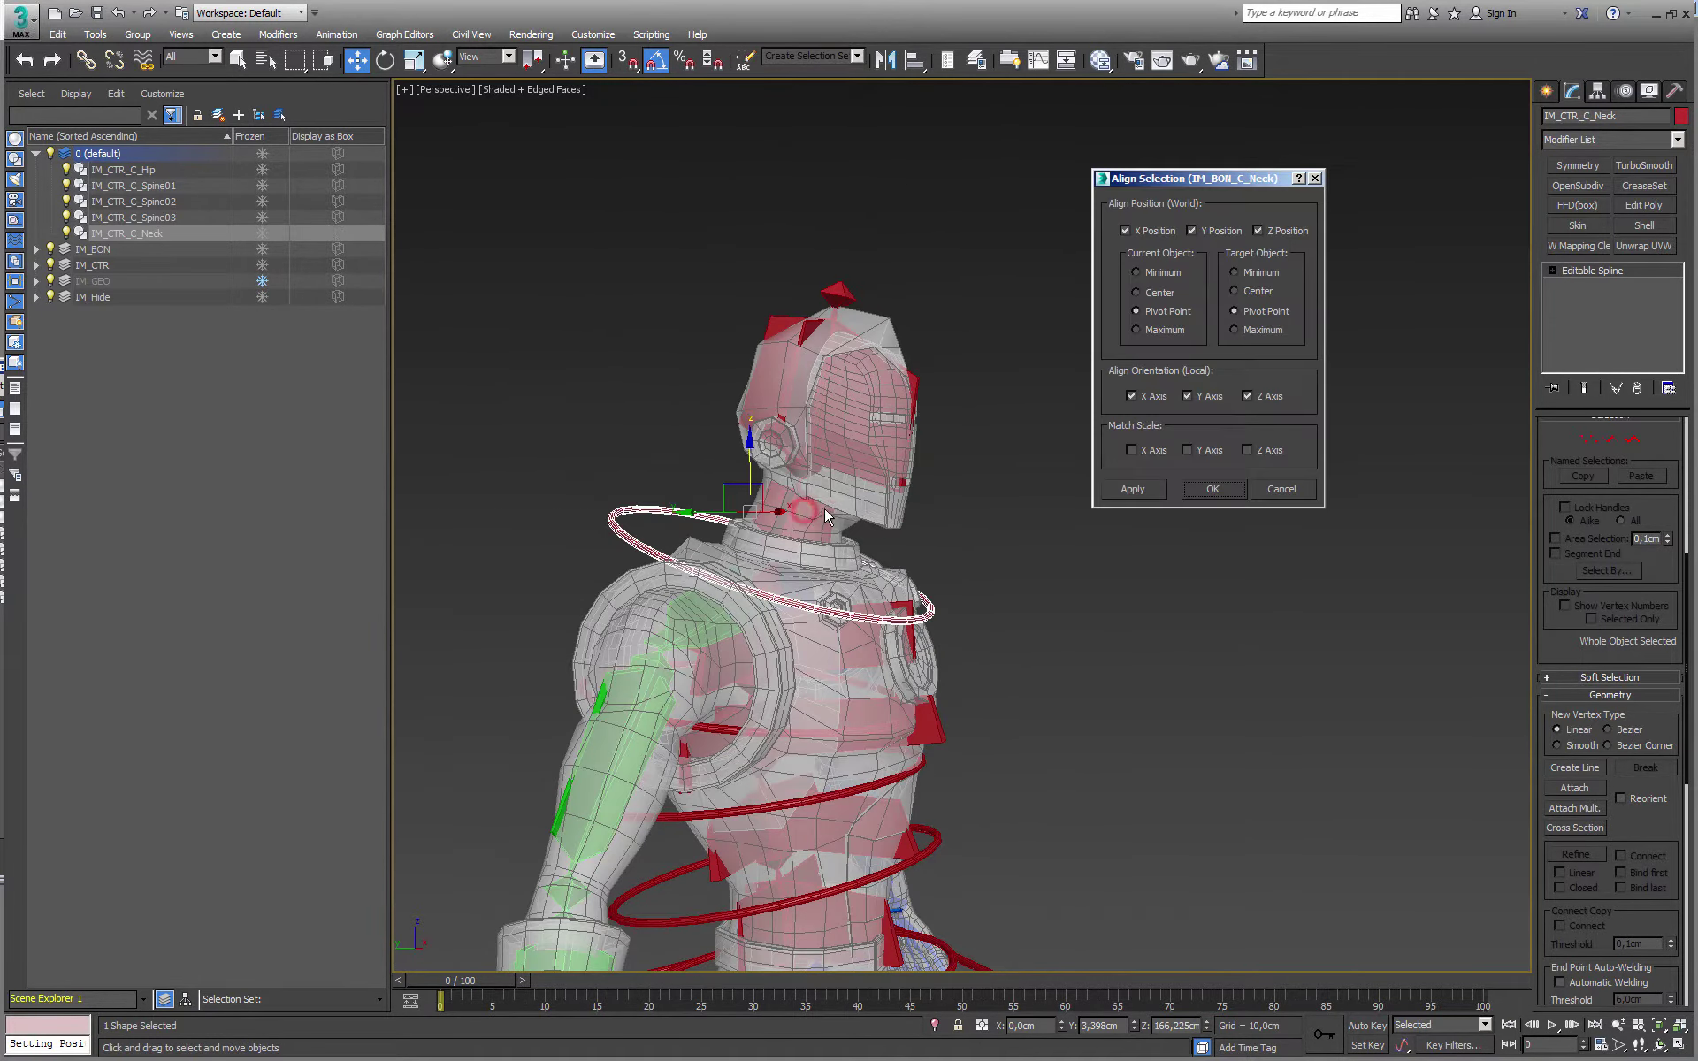
pyautogui.click(1213, 492)
# Copy the neck ring up to the head as IM_CTR_C_Head and align its pivot and orientation to IM_BON_C_Head
pyautogui.moveTo(849, 531)
pyautogui.keyDown('alt'); pyautogui.mouseDown(button='middle')
pyautogui.moveTo(804, 531)
pyautogui.moveTo(872, 558)
pyautogui.mouseUp(button='middle'); pyautogui.keyUp('alt')
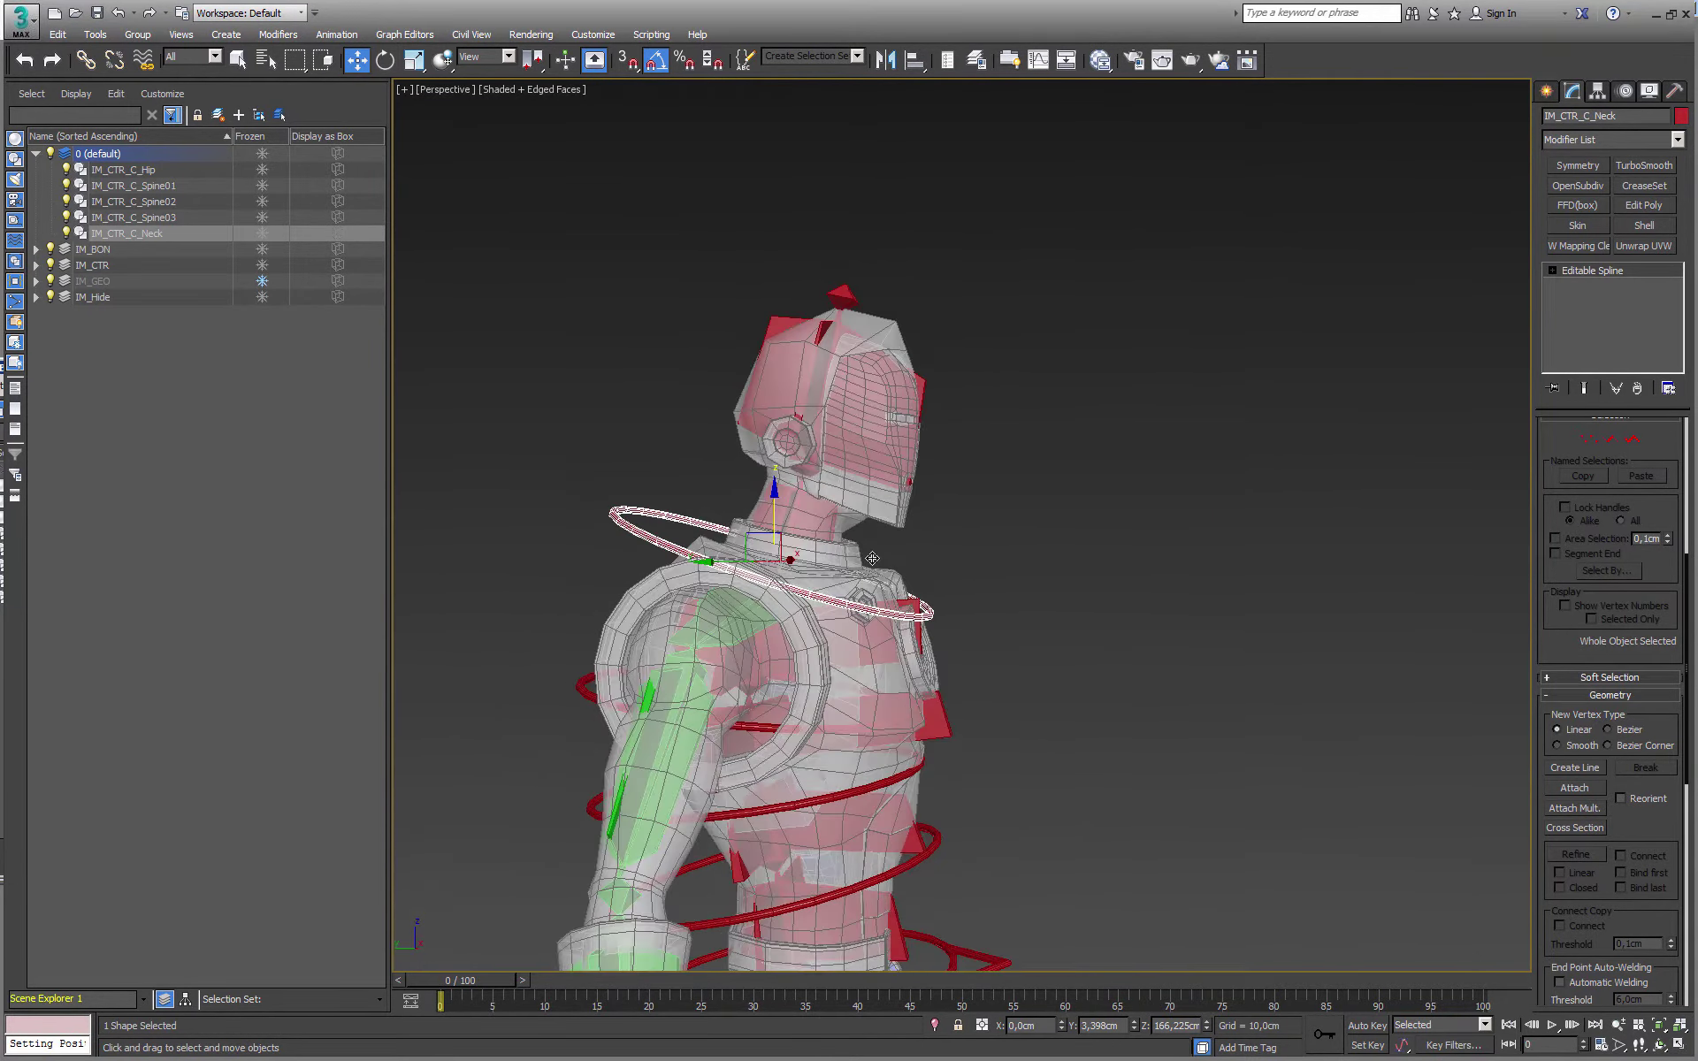
pyautogui.keyDown('shift'); pyautogui.moveTo(769, 522); pyautogui.dragTo(773, 358); pyautogui.keyUp('shift')
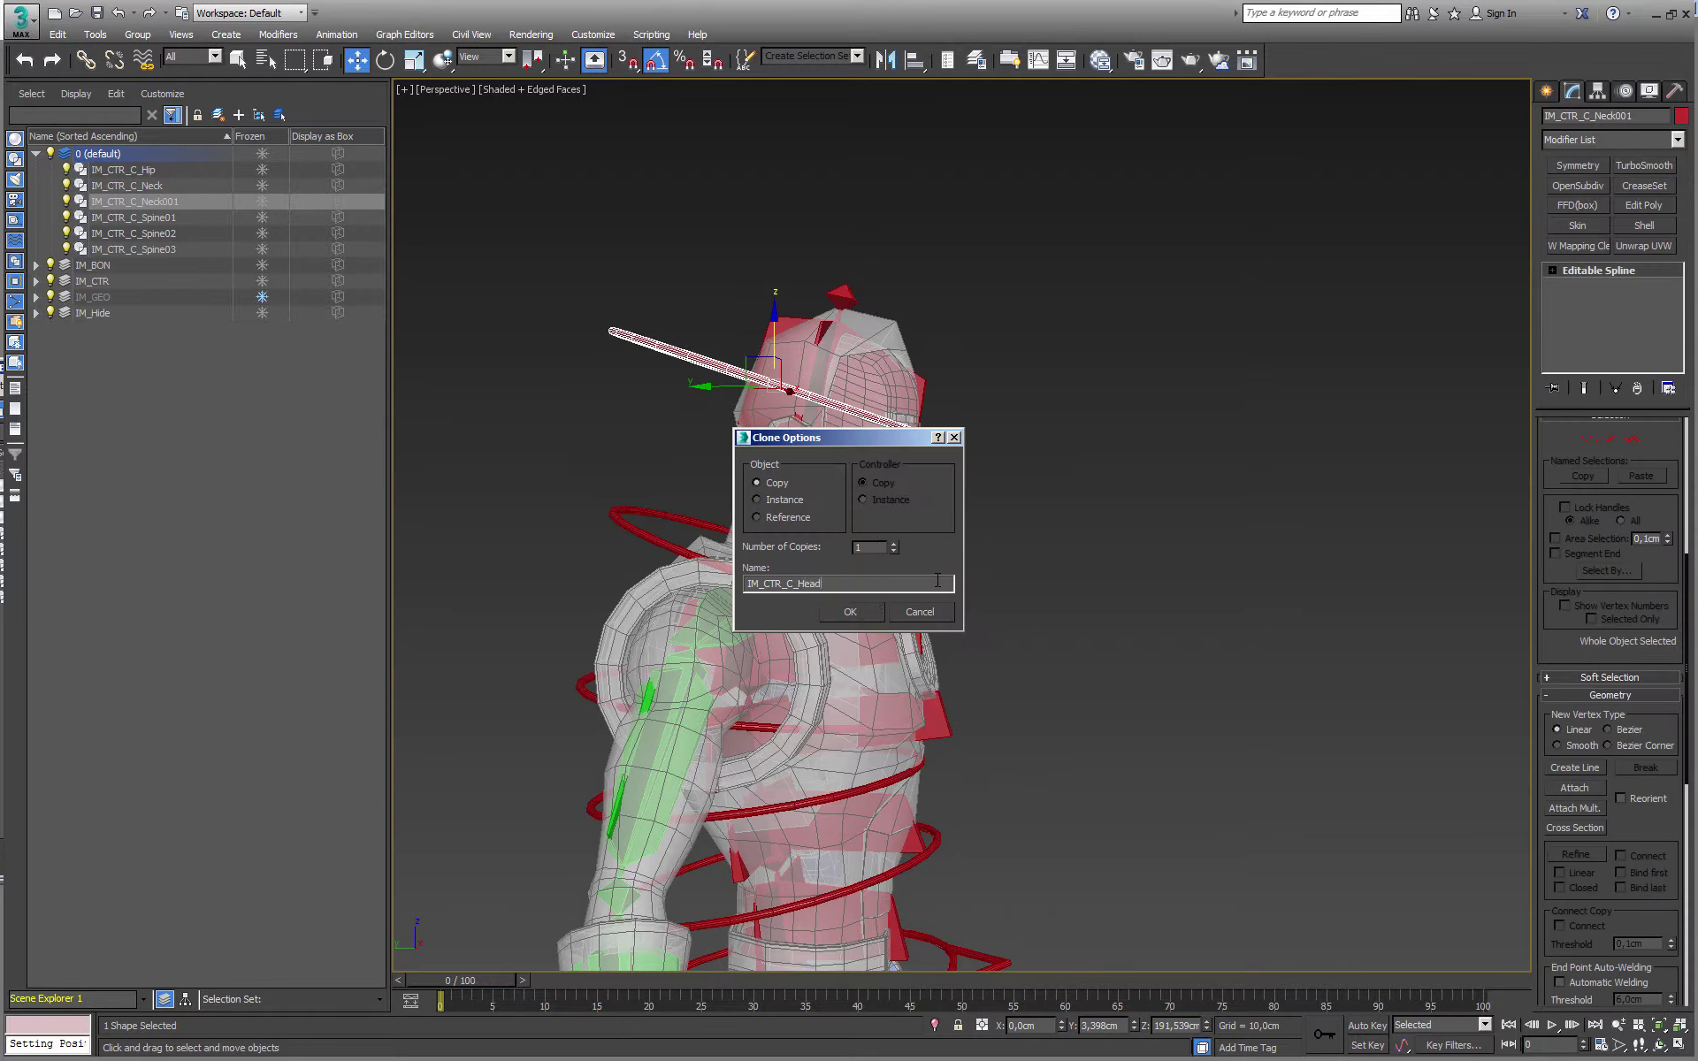
pyautogui.press('Return')
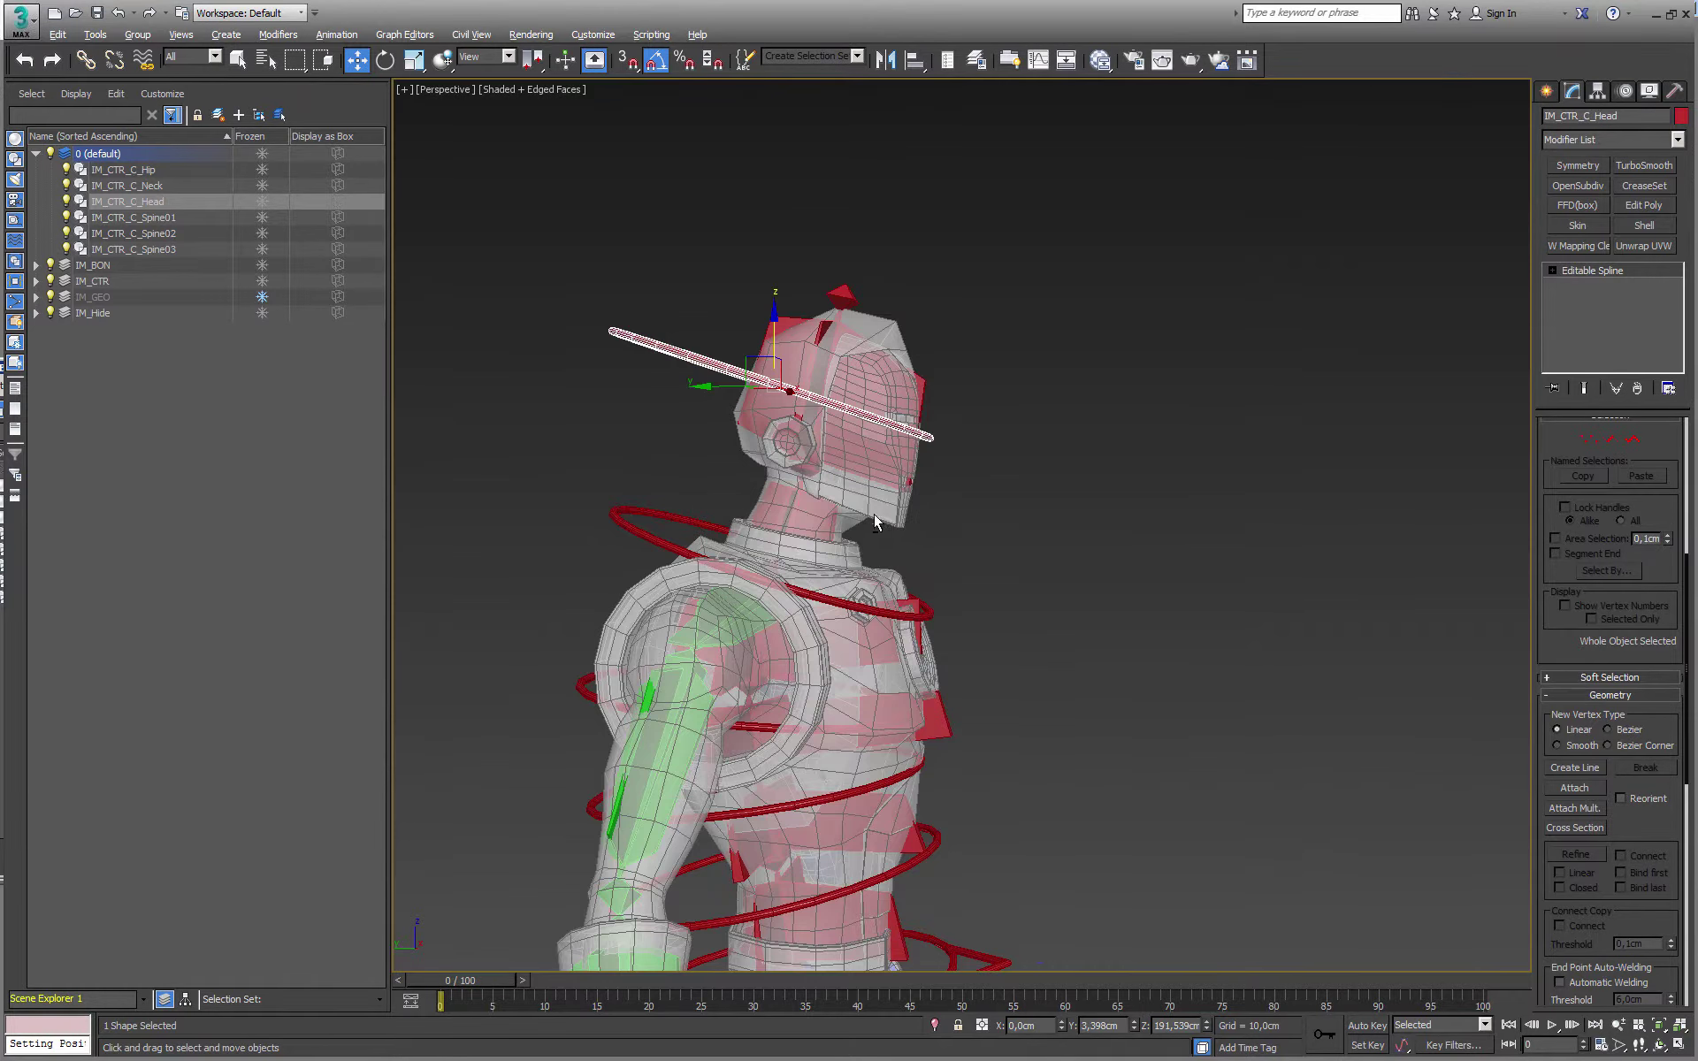
pyautogui.keyDown('alt'); pyautogui.moveTo(874, 515); pyautogui.dragTo(840, 523, button='middle'); pyautogui.keyUp('alt')
pyautogui.click(920, 60)
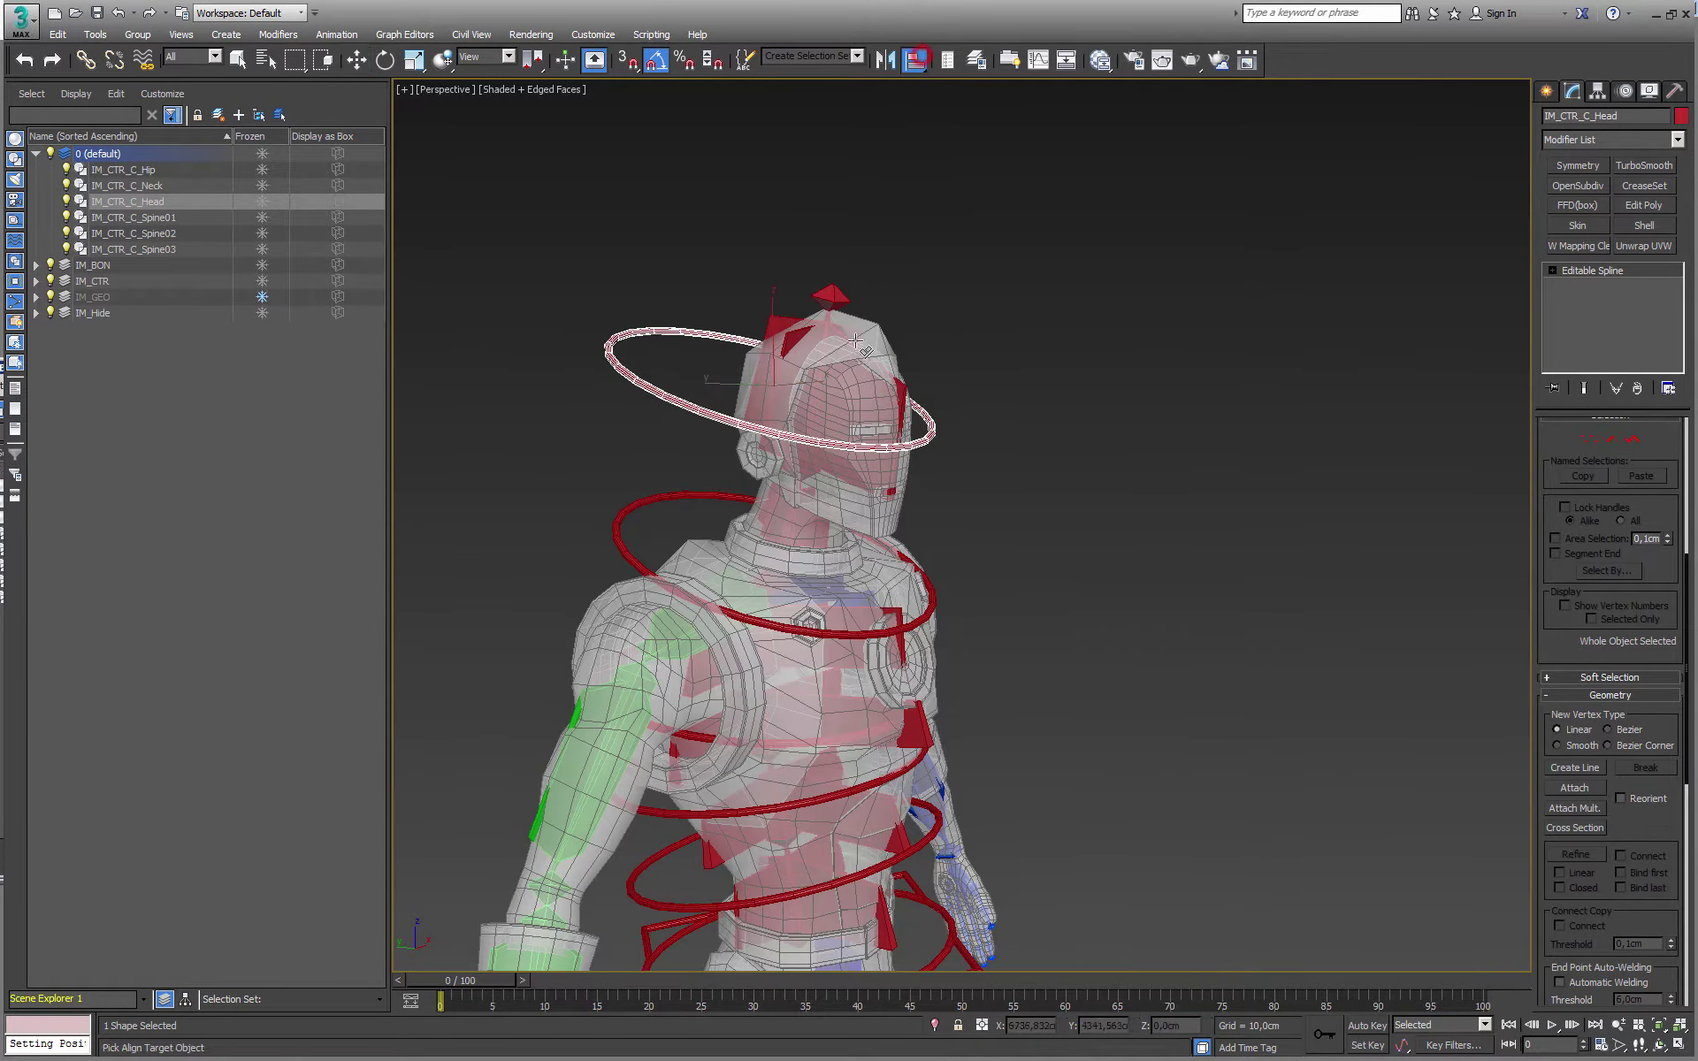
pyautogui.click(827, 387)
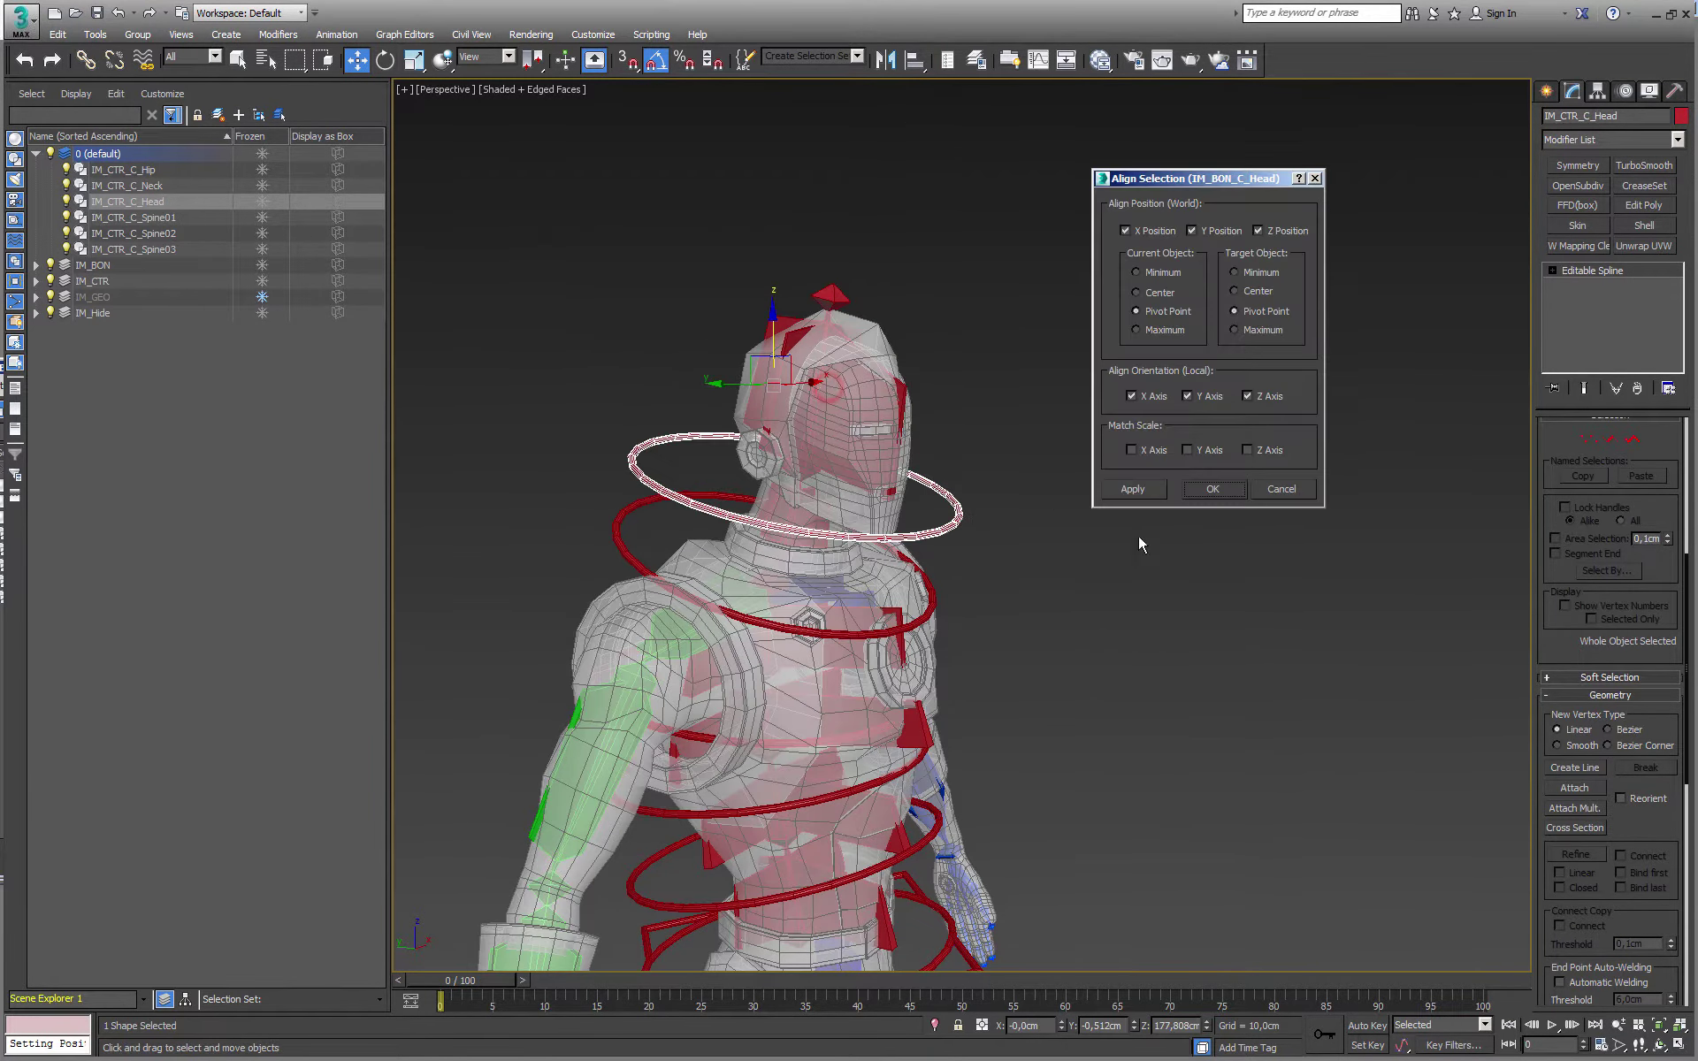
pyautogui.click(1222, 485)
# Copy the ring spline inside the IM_CTR_C_Head shape, rotating the copy 90 degrees about X to form a vertical ring
pyautogui.keyDown('alt'); pyautogui.moveTo(1213, 486); pyautogui.dragTo(957, 495, button='middle'); pyautogui.keyUp('alt')
pyautogui.click(1632, 438)
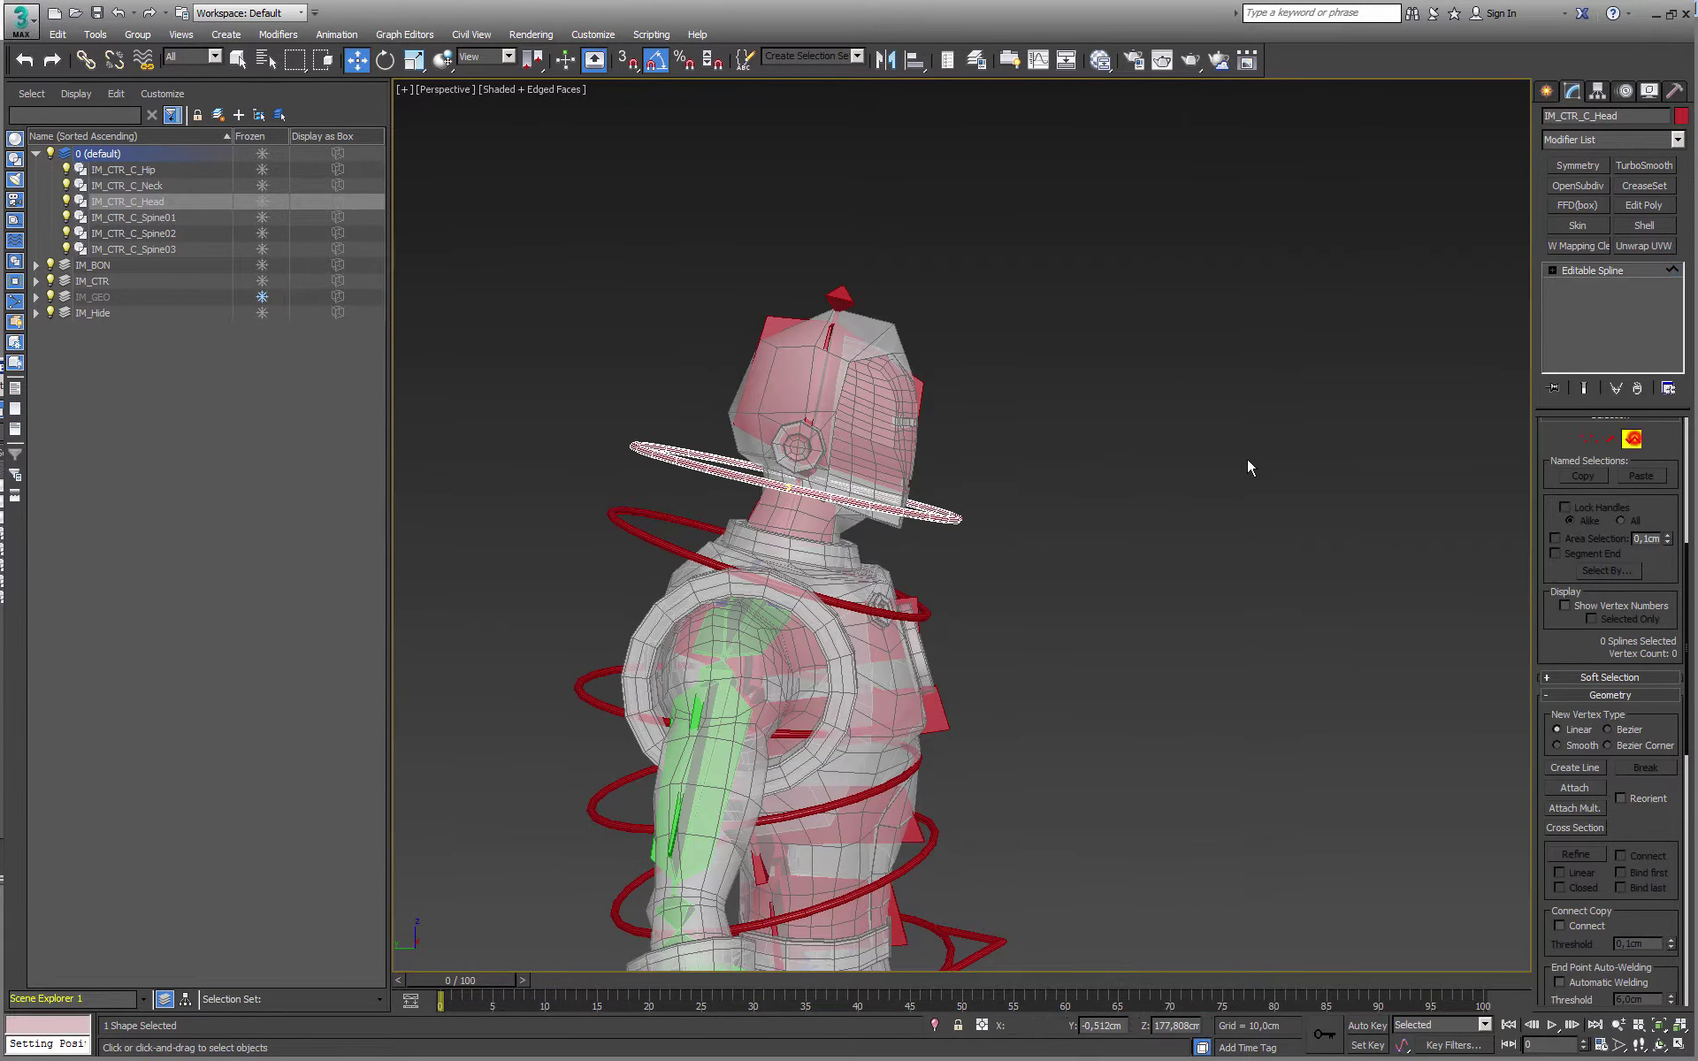
pyautogui.click(946, 521)
pyautogui.press('e')
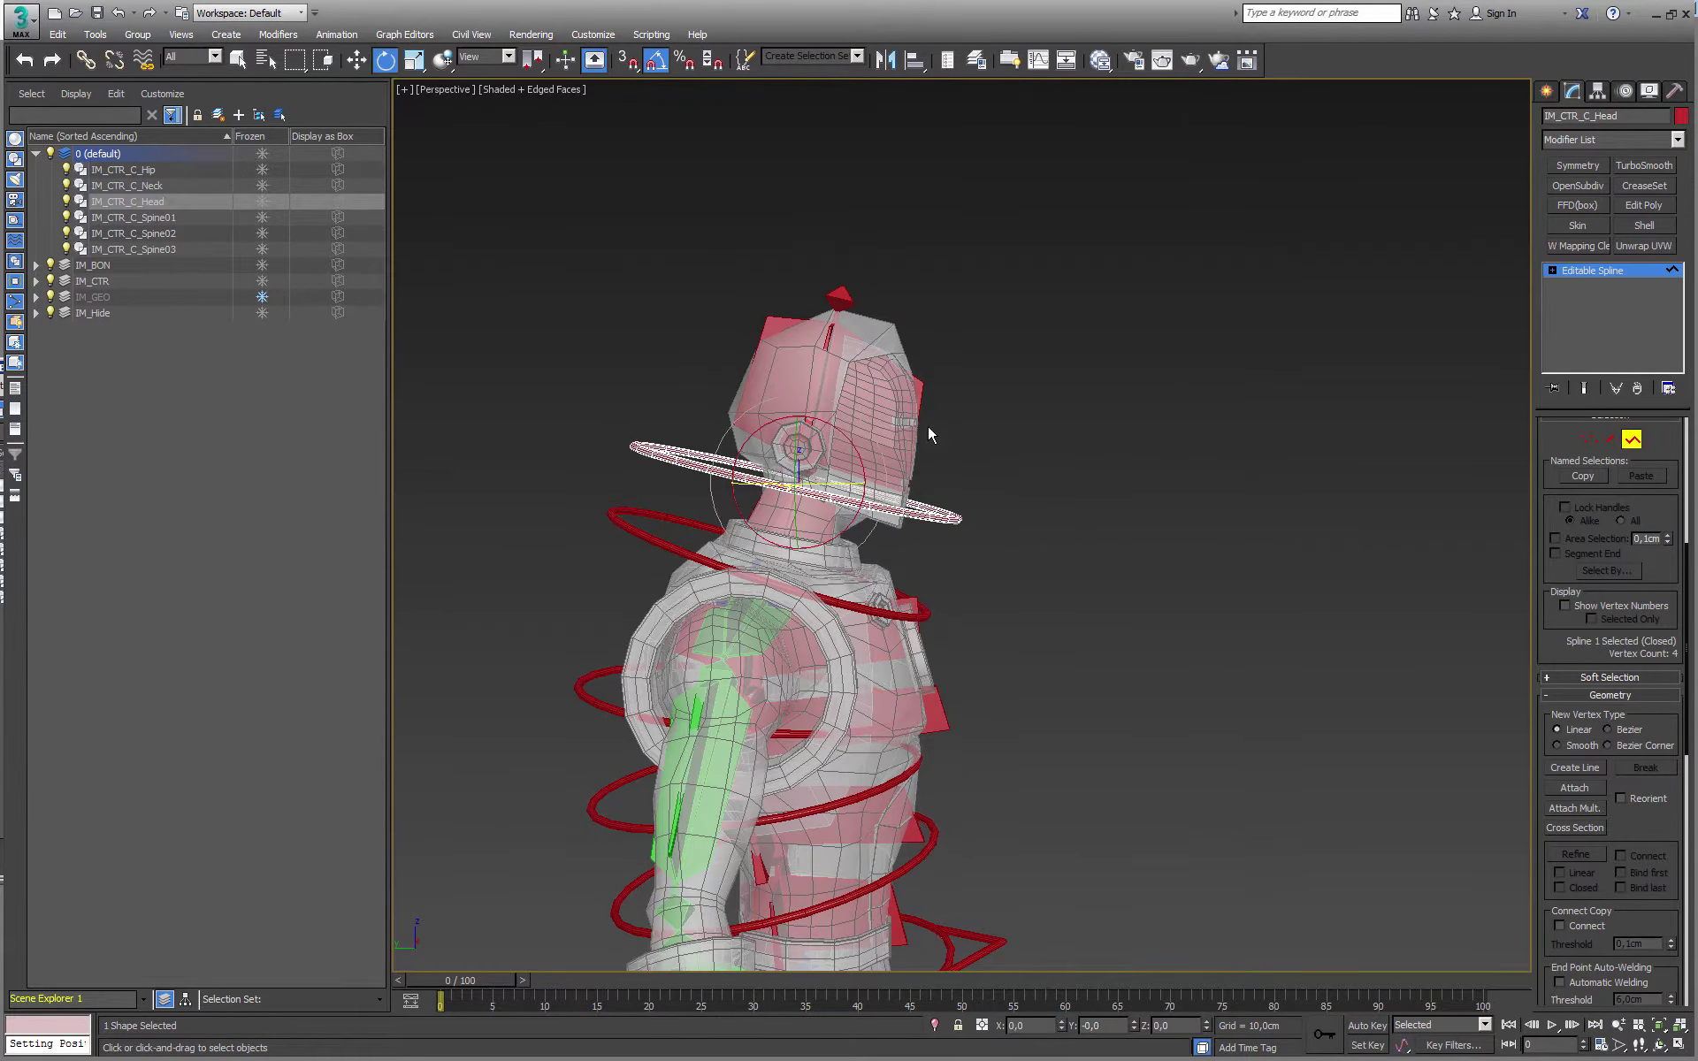
pyautogui.keyDown('shift'); pyautogui.moveTo(884, 435); pyautogui.dragTo(859, 525); pyautogui.keyUp('shift')
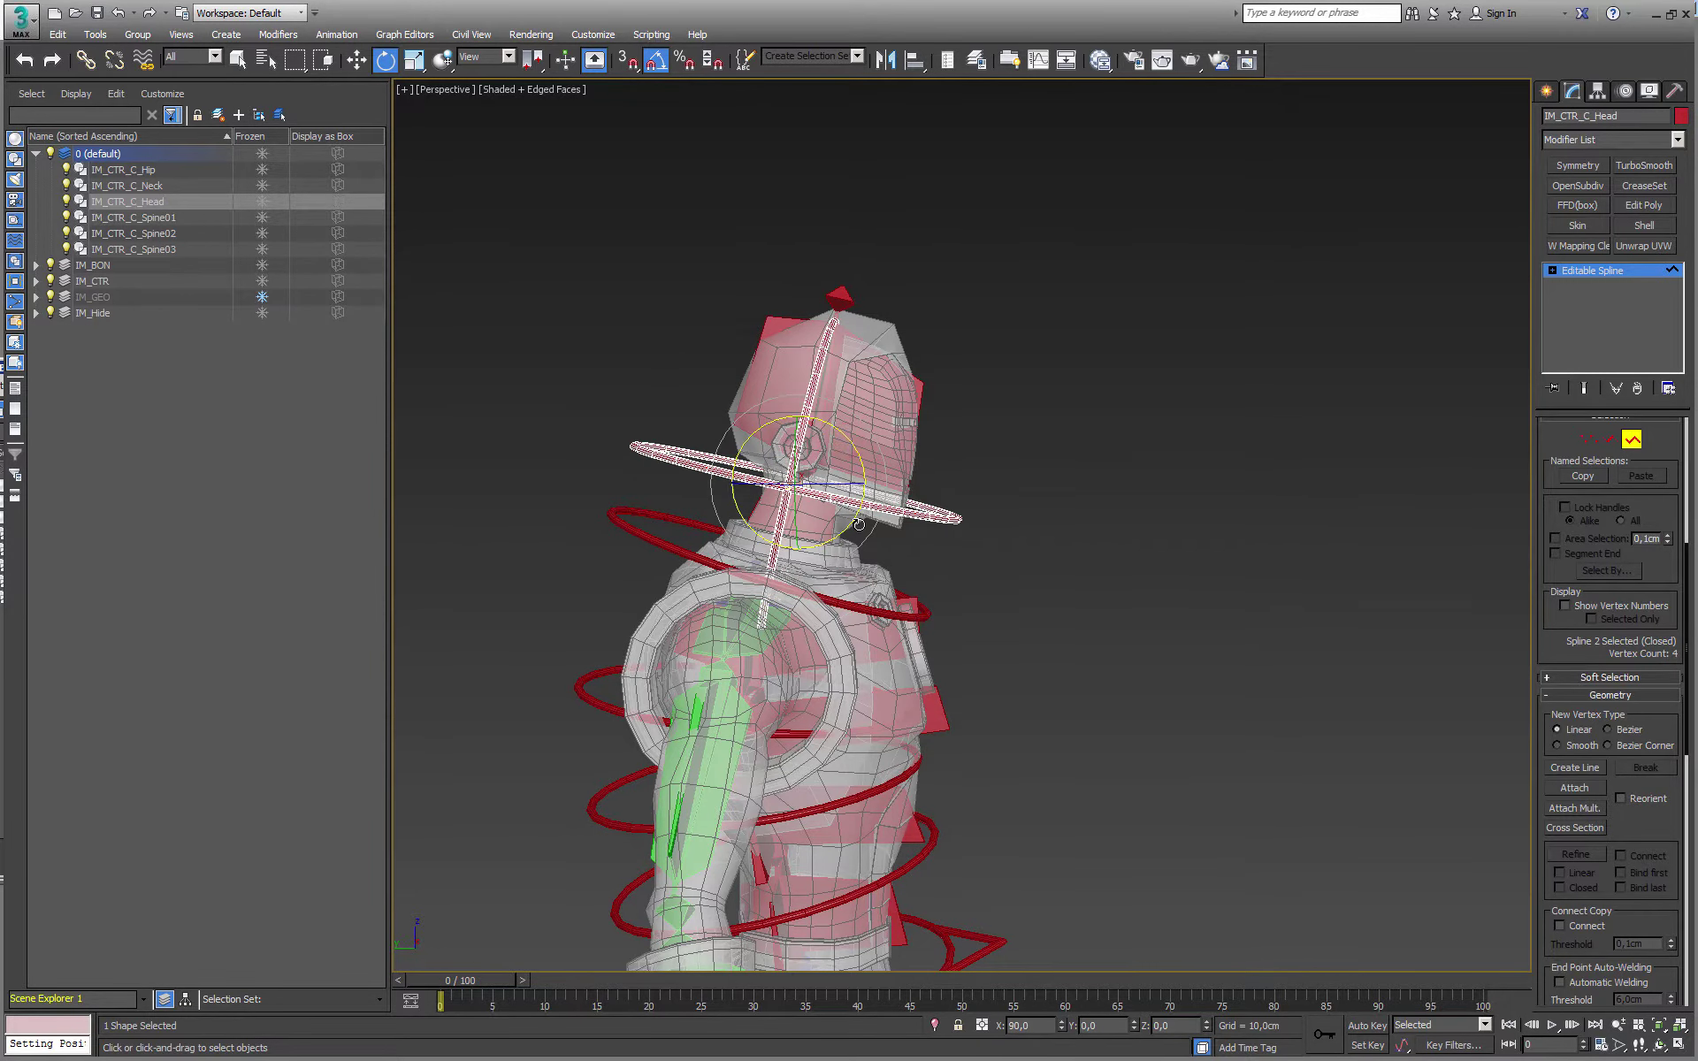
pyautogui.keyDown('alt'); pyautogui.moveTo(902, 500); pyautogui.dragTo(864, 507, button='middle'); pyautogui.keyUp('alt')
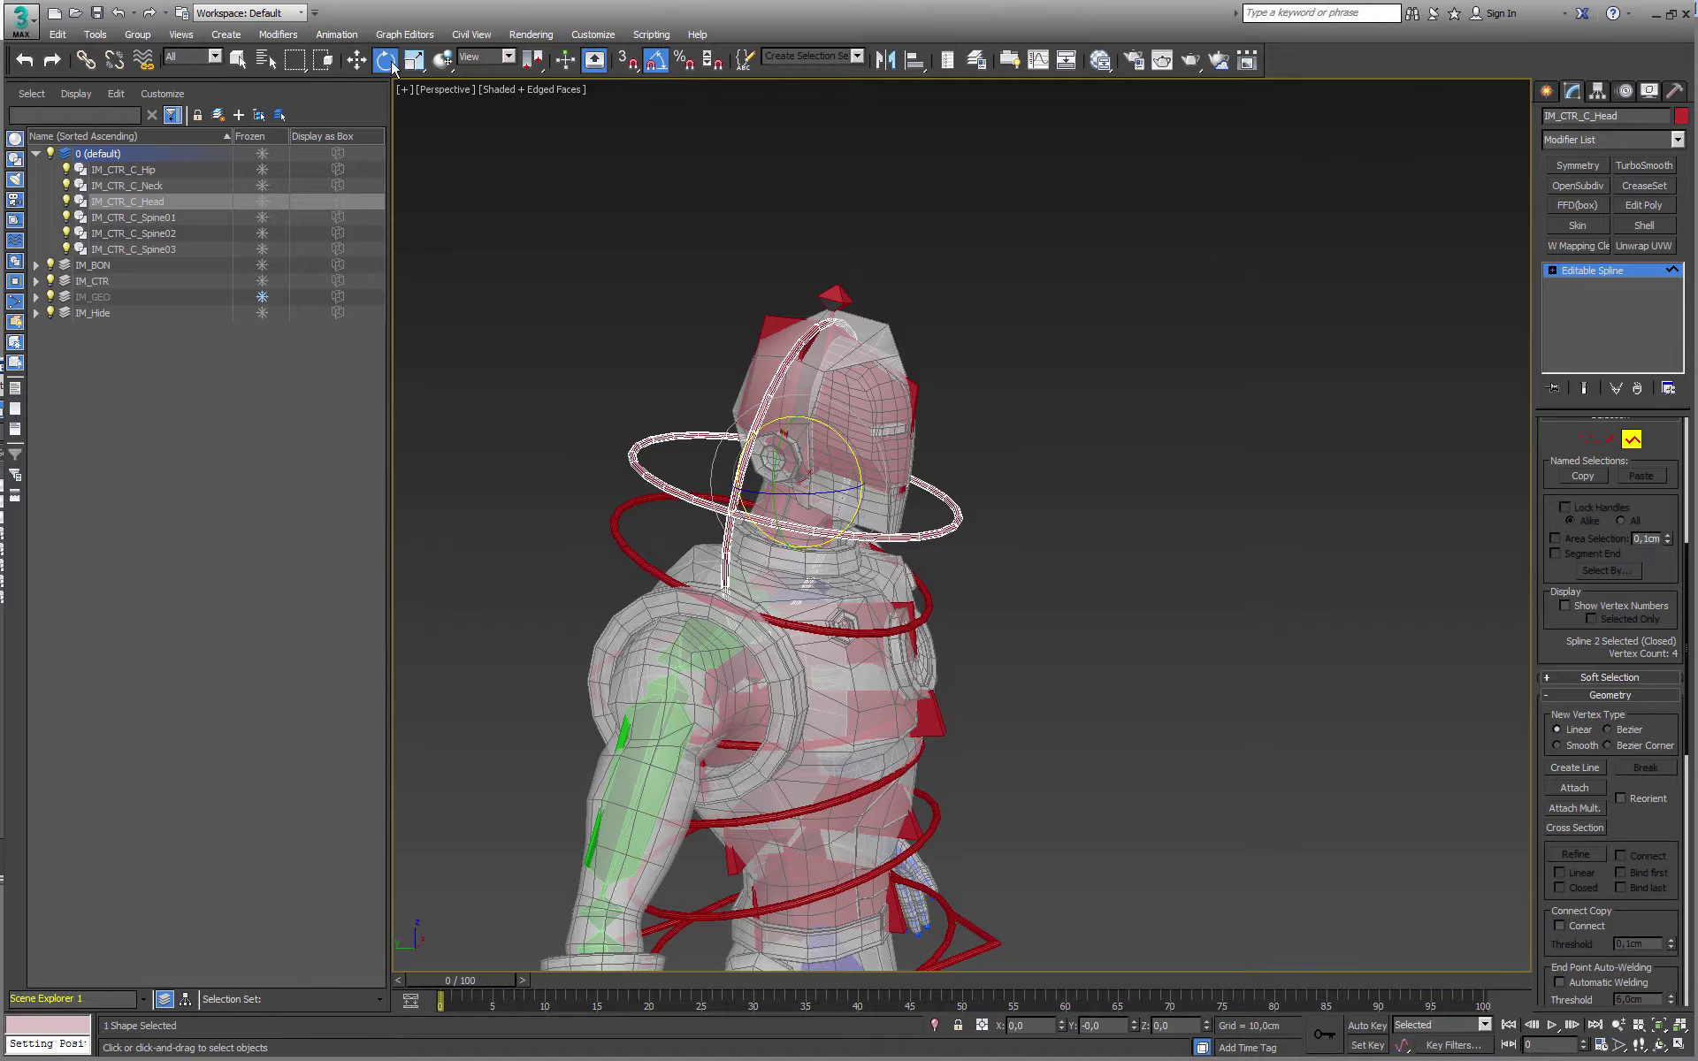
# Using the Local coordinate system, rotate another copy of the vertical ring into a third ring perpendicular to the other two
pyautogui.click(469, 60)
pyautogui.click(474, 118)
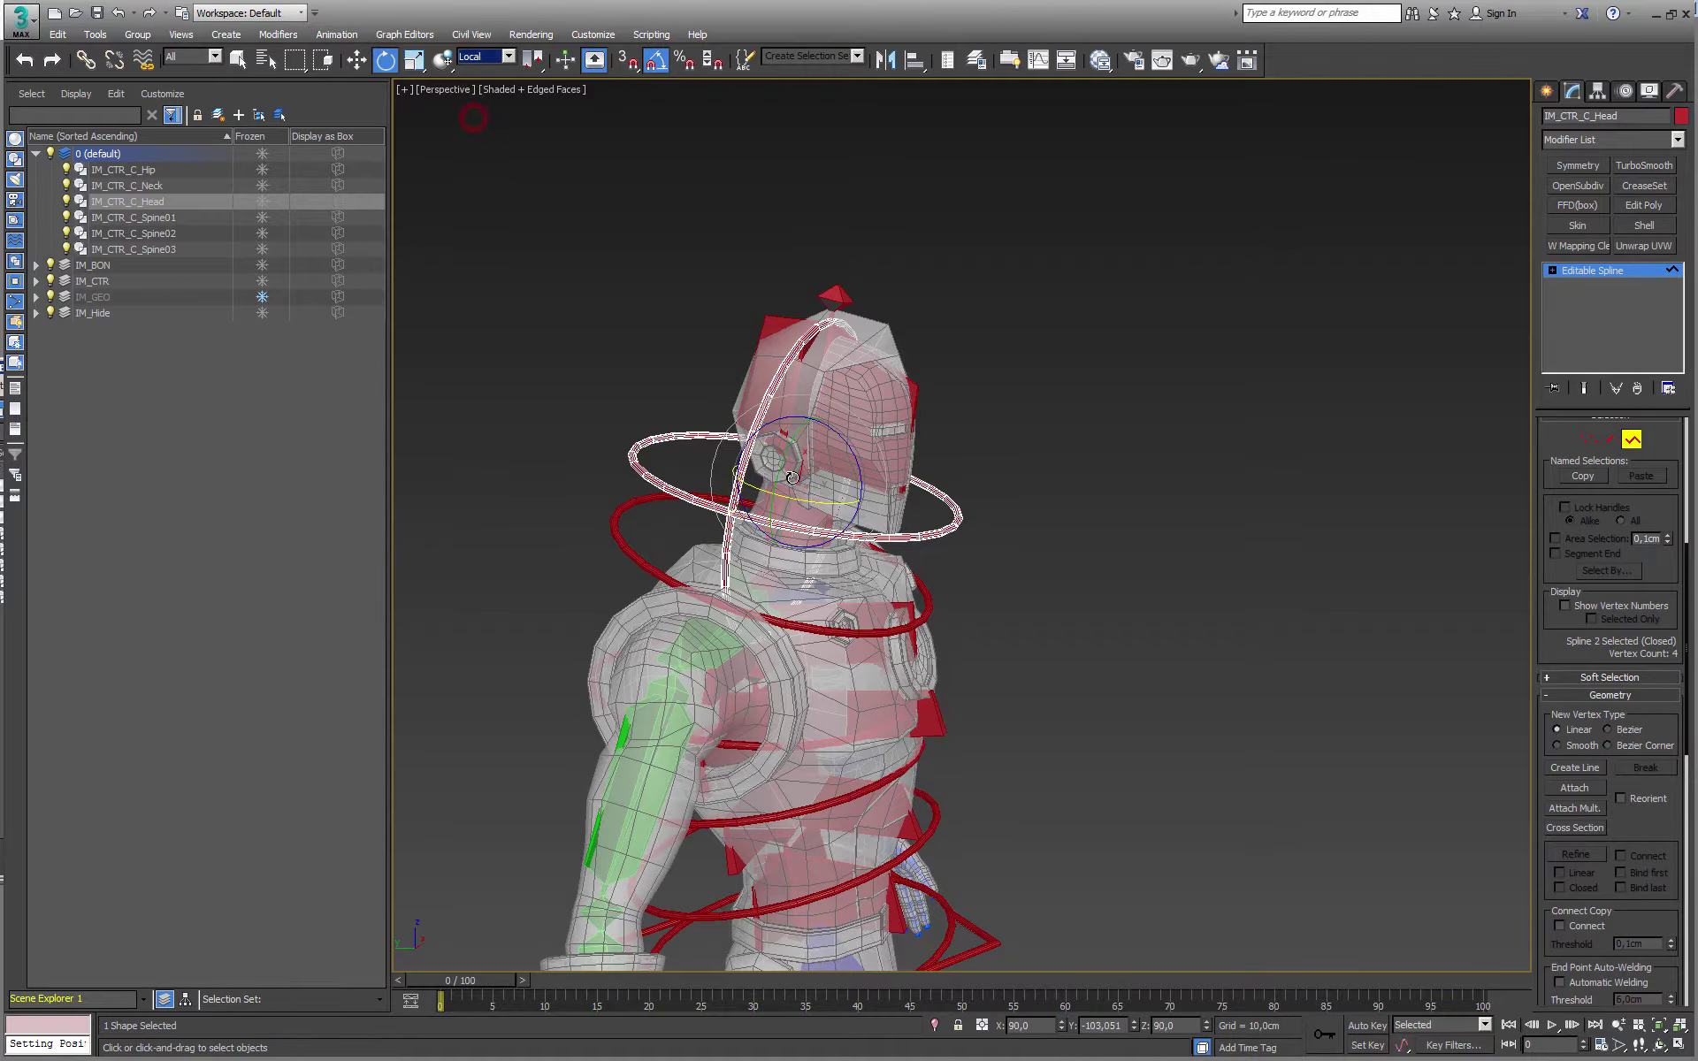
pyautogui.moveTo(787, 500); pyautogui.dragTo(865, 522)
pyautogui.keyDown('alt'); pyautogui.moveTo(865, 522); pyautogui.dragTo(812, 469, button='middle'); pyautogui.keyUp('alt')
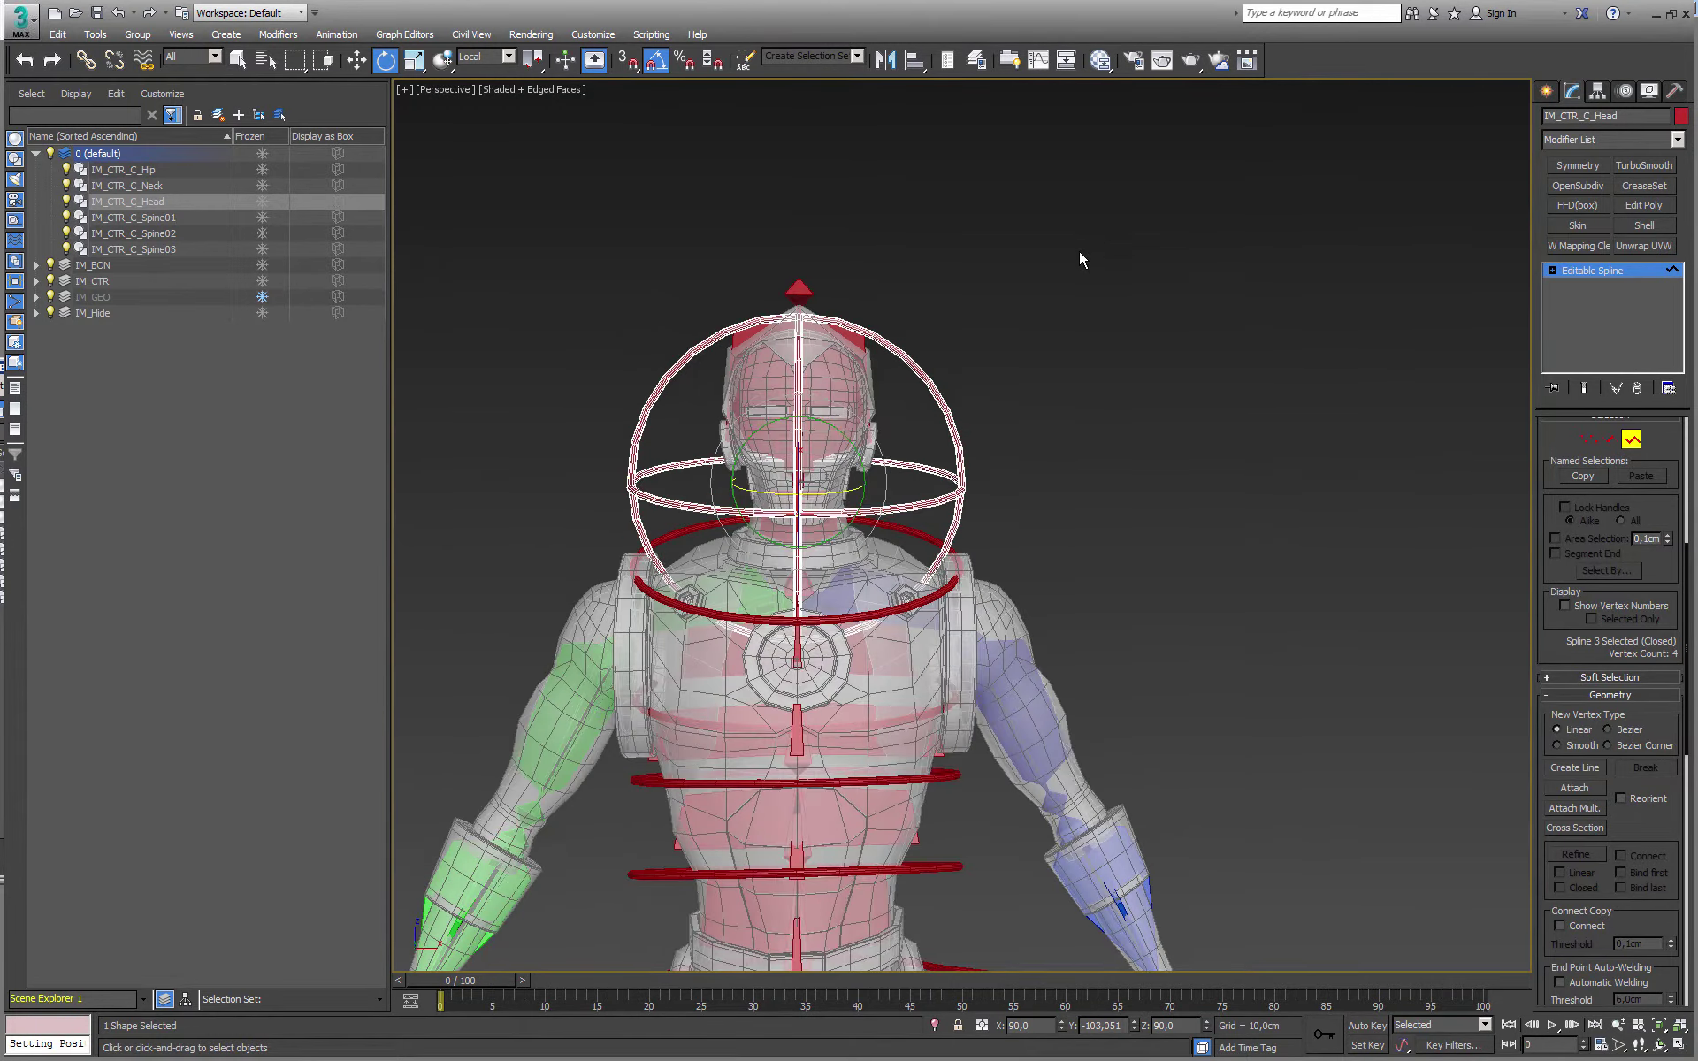
# Select all three ring splines of the head control, scale them down uniformly and raise them around the head
pyautogui.moveTo(563, 506); pyautogui.dragTo(563, 506)
pyautogui.keyDown('alt'); pyautogui.moveTo(605, 496); pyautogui.dragTo(957, 482, button='middle'); pyautogui.keyUp('alt')
pyautogui.press('r')
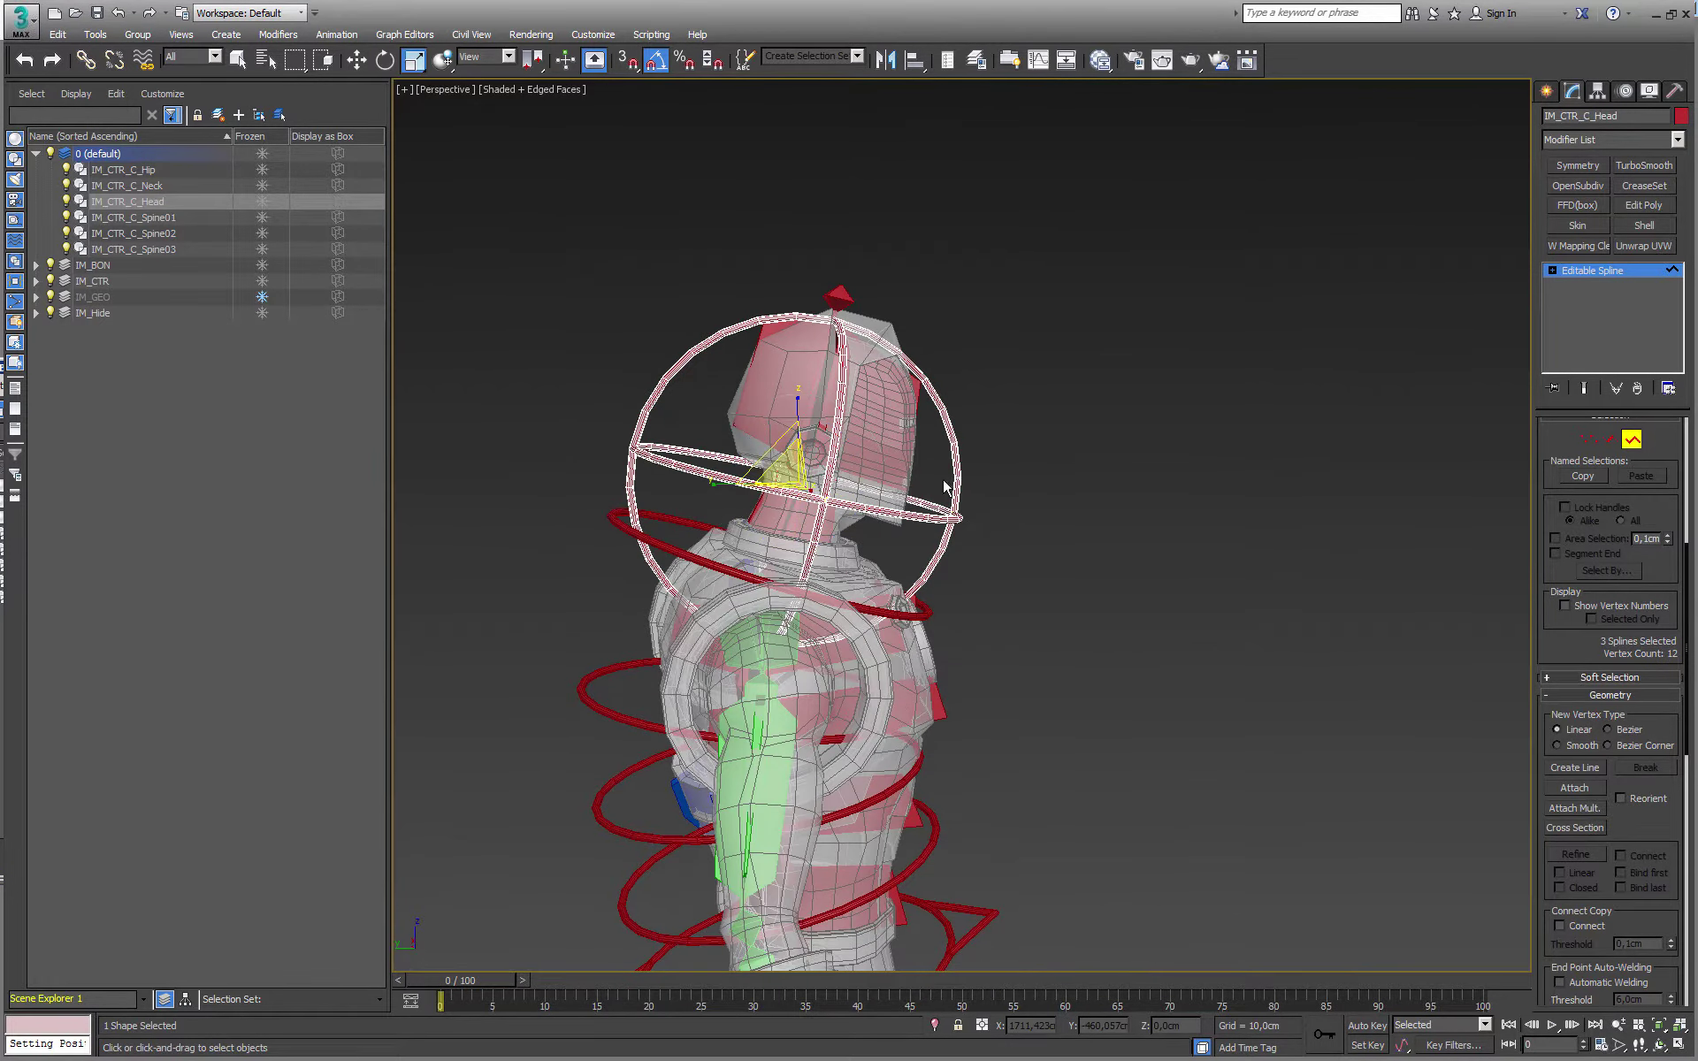
pyautogui.moveTo(812, 468); pyautogui.dragTo(766, 518)
pyautogui.press('w')
pyautogui.moveTo(796, 456); pyautogui.dragTo(799, 392)
pyautogui.keyDown('alt'); pyautogui.moveTo(866, 421); pyautogui.dragTo(689, 413, button='middle'); pyautogui.keyUp('alt')
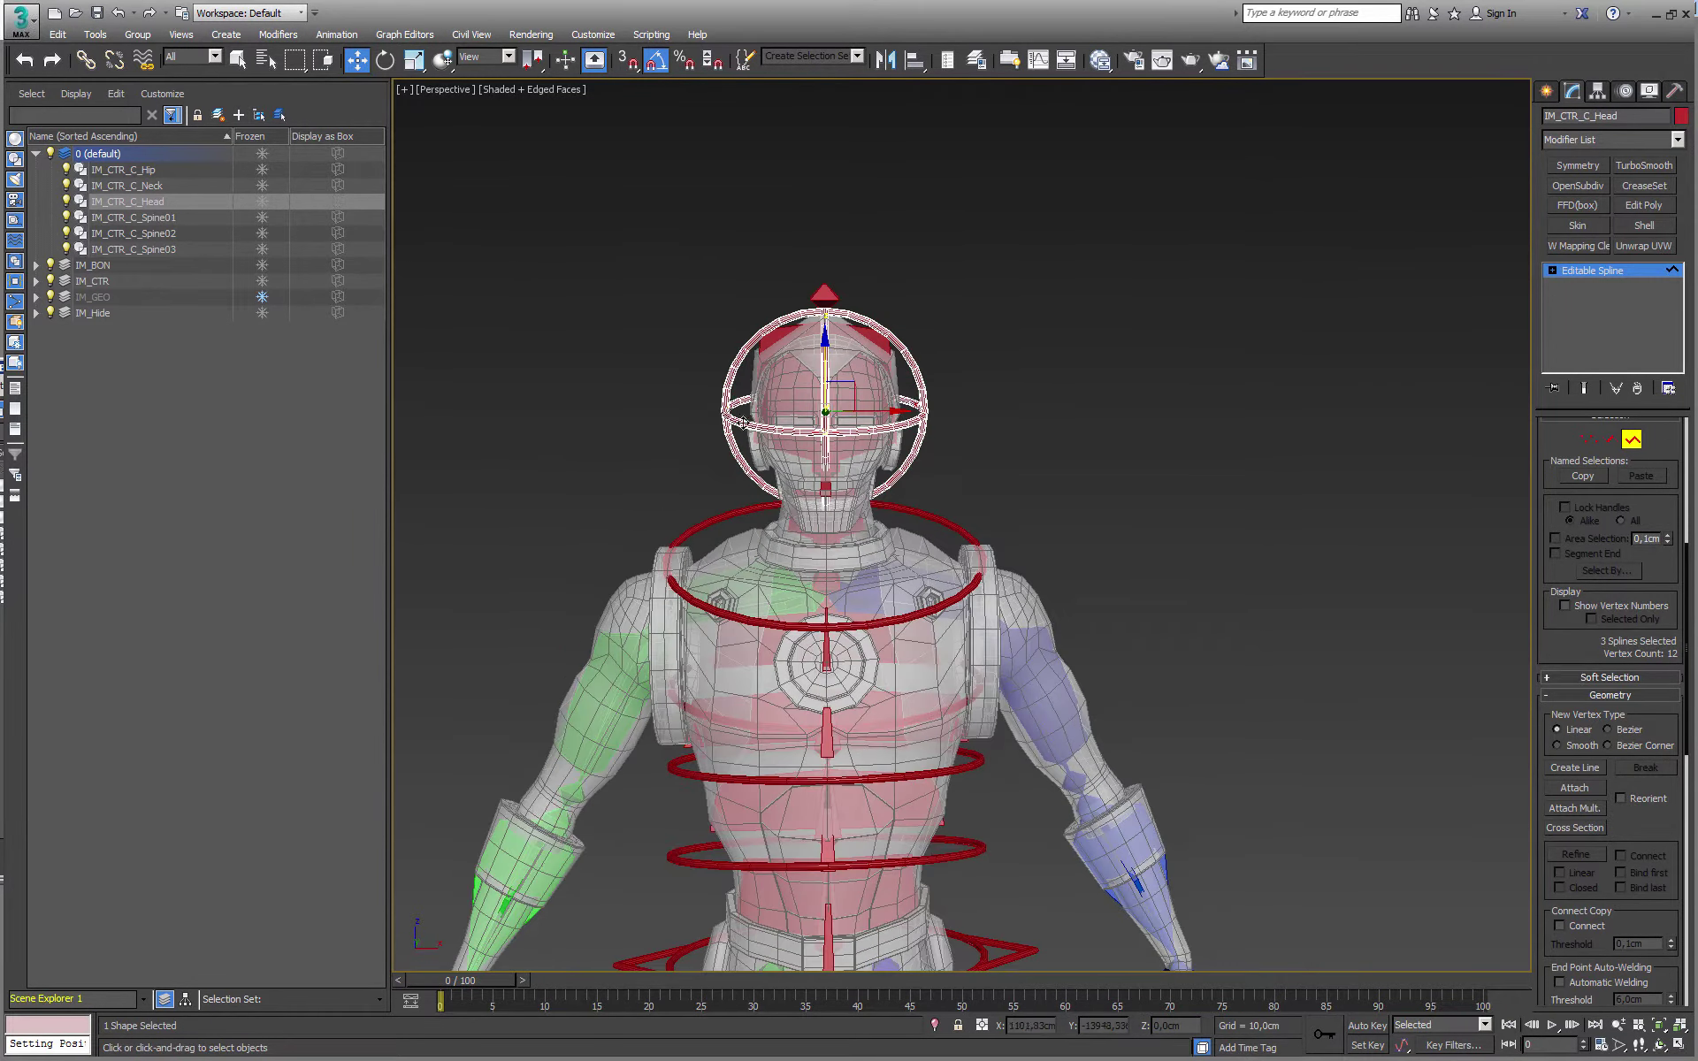
# Fine-tune the size and position of the three head rings so they enclose the head, and leave spline editing
pyautogui.press('r')
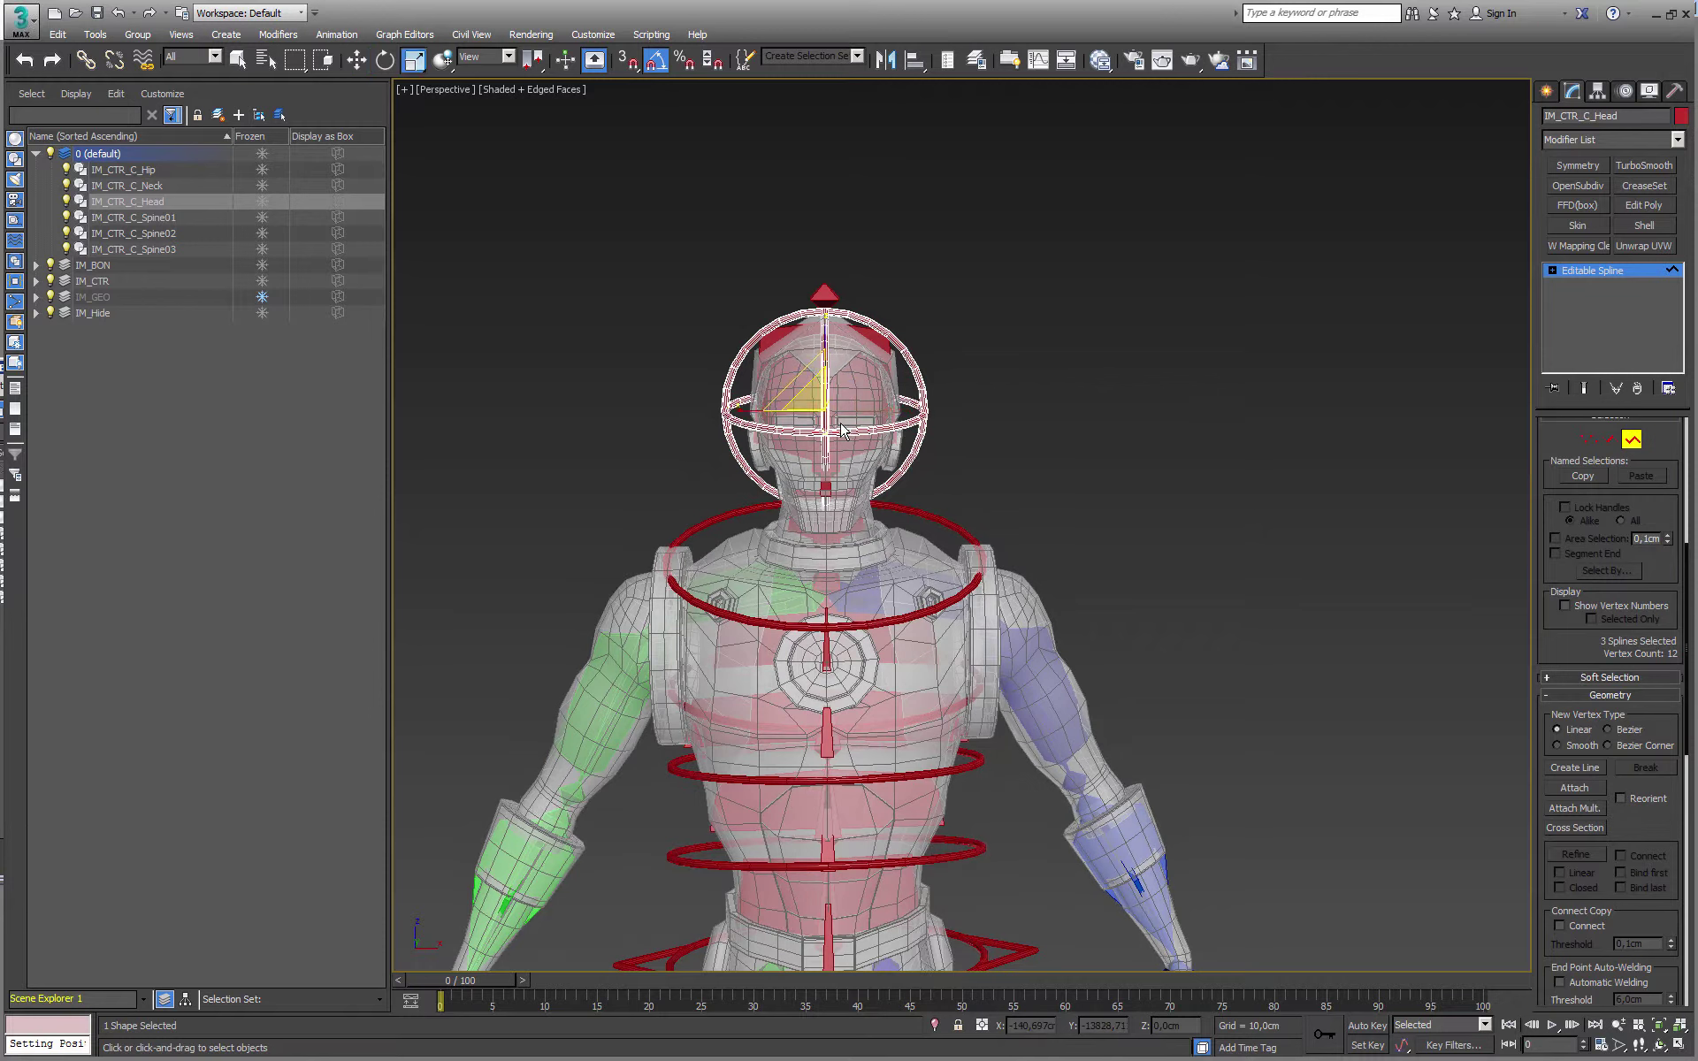
pyautogui.moveTo(811, 392); pyautogui.dragTo(819, 382)
pyautogui.keyDown('alt'); pyautogui.moveTo(817, 383); pyautogui.dragTo(943, 395, button='middle'); pyautogui.keyUp('alt')
pyautogui.press('w')
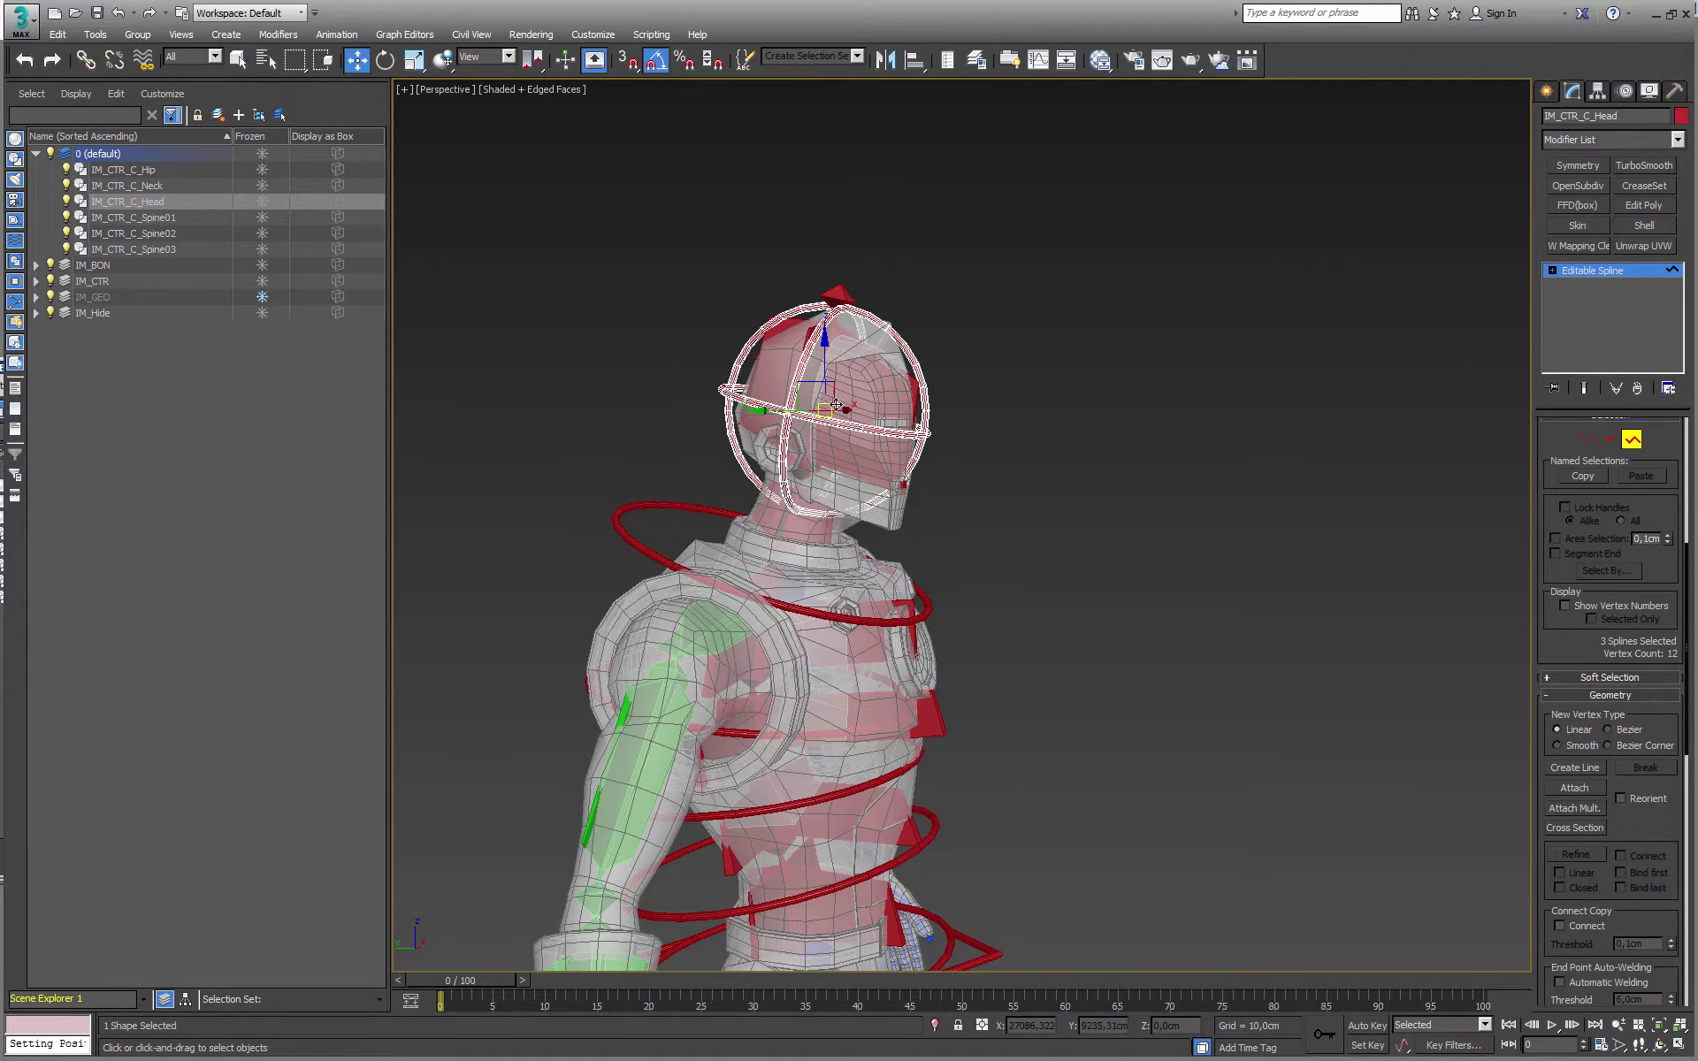
pyautogui.keyDown('alt'); pyautogui.moveTo(851, 403); pyautogui.dragTo(829, 400, button='middle'); pyautogui.keyUp('alt')
pyautogui.moveTo(799, 385); pyautogui.dragTo(809, 389)
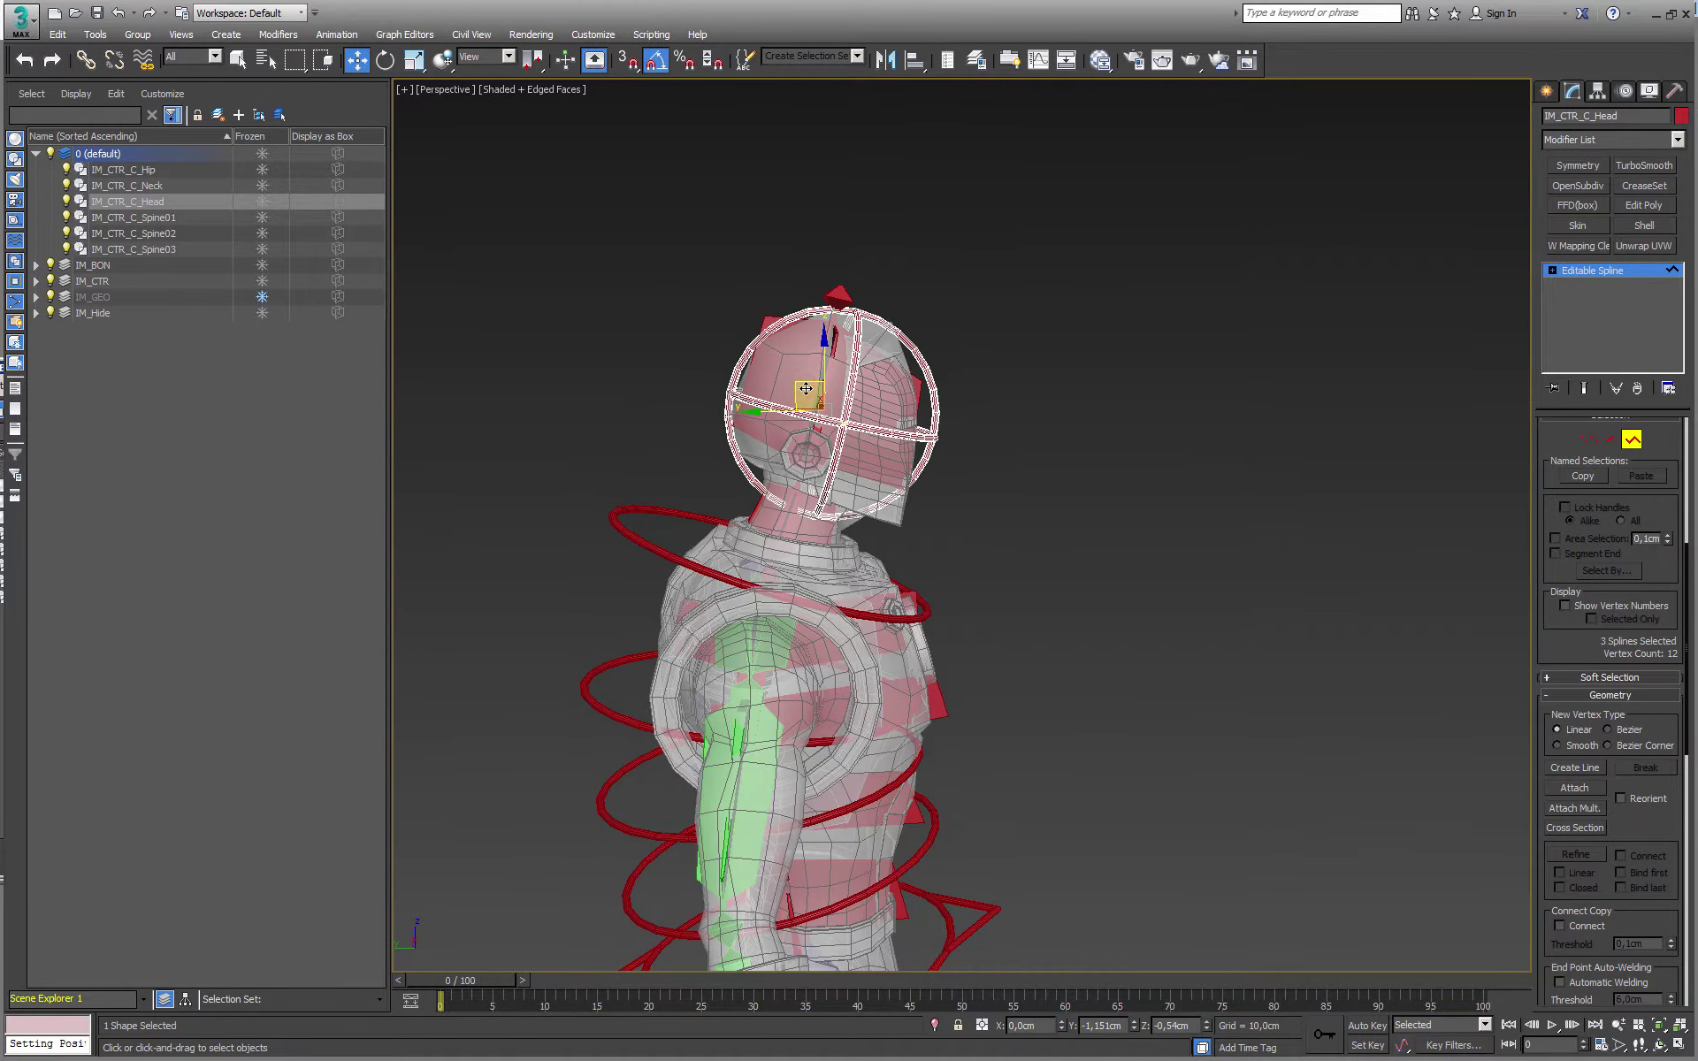
pyautogui.keyDown('alt'); pyautogui.moveTo(911, 458); pyautogui.dragTo(882, 449, button='middle'); pyautogui.keyUp('alt')
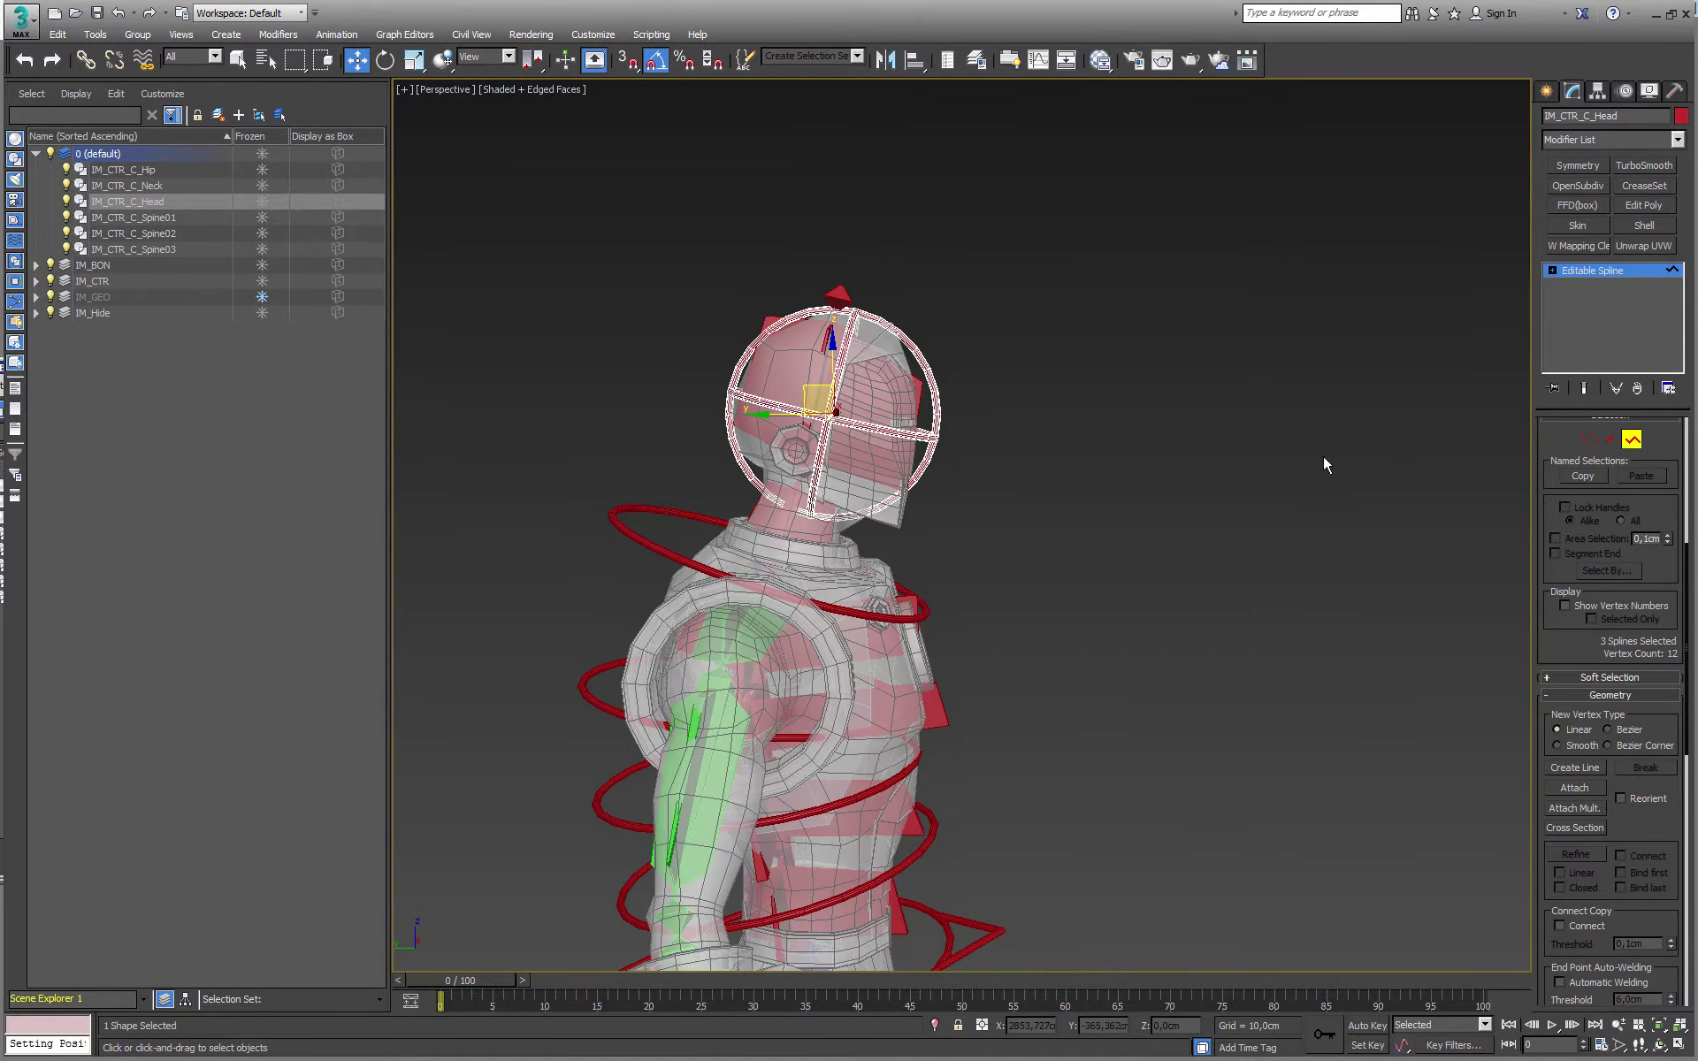
pyautogui.click(1589, 440)
pyautogui.keyDown('alt'); pyautogui.moveTo(952, 531); pyautogui.dragTo(1125, 522, button='middle'); pyautogui.keyUp('alt')
pyautogui.click(1592, 441)
# Scale the spline inside IM_CTR_C_Neck down uniformly to a small ring sized for the neck
pyautogui.scroll(-3, 955, 513)
pyautogui.moveTo(911, 519)
pyautogui.keyDown('alt'); pyautogui.mouseDown(button='middle')
pyautogui.moveTo(959, 511)
pyautogui.moveTo(939, 511)
pyautogui.mouseUp(button='middle'); pyautogui.keyUp('alt')
pyautogui.scroll(4, 957, 511)
pyautogui.scroll(5, 875, 478)
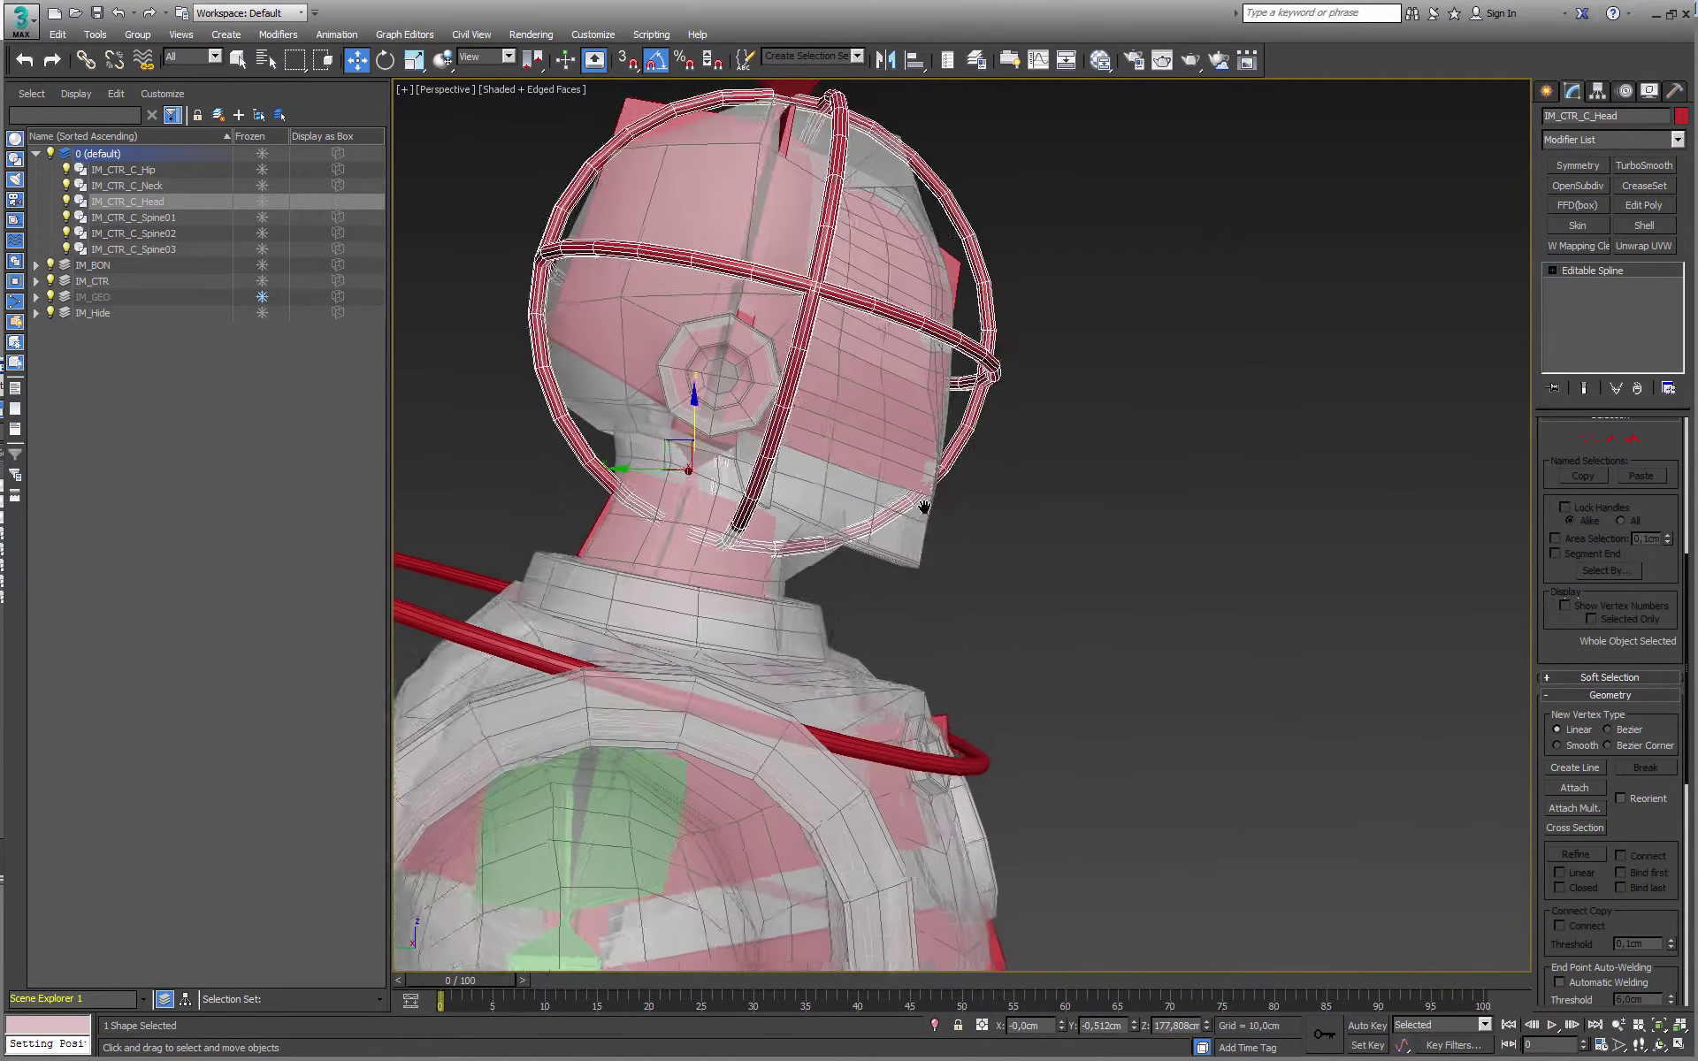
pyautogui.scroll(-3, 703, 464)
pyautogui.keyDown('alt'); pyautogui.moveTo(702, 464); pyautogui.dragTo(526, 513, button='middle'); pyautogui.keyUp('alt')
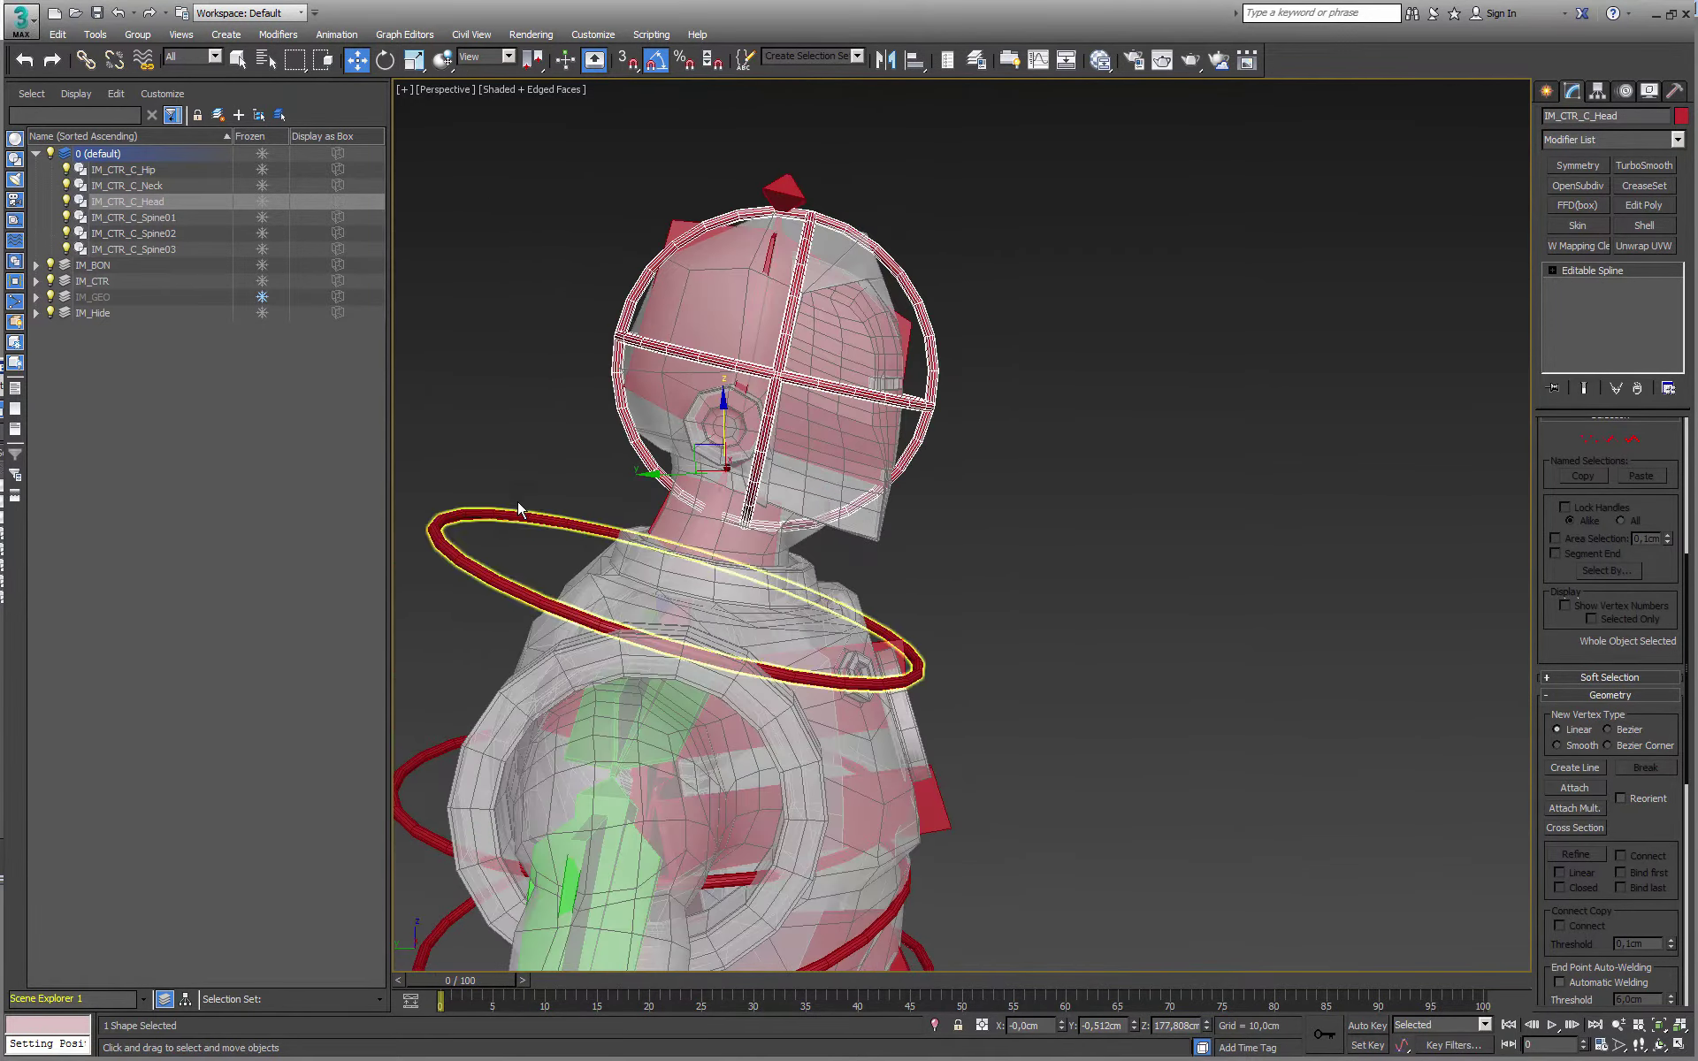
pyautogui.moveTo(534, 536); pyautogui.dragTo(536, 540)
pyautogui.keyDown('alt'); pyautogui.moveTo(542, 536); pyautogui.dragTo(1290, 500, button='middle'); pyautogui.keyUp('alt')
pyautogui.scroll(3, 663, 513)
pyautogui.click(1634, 440)
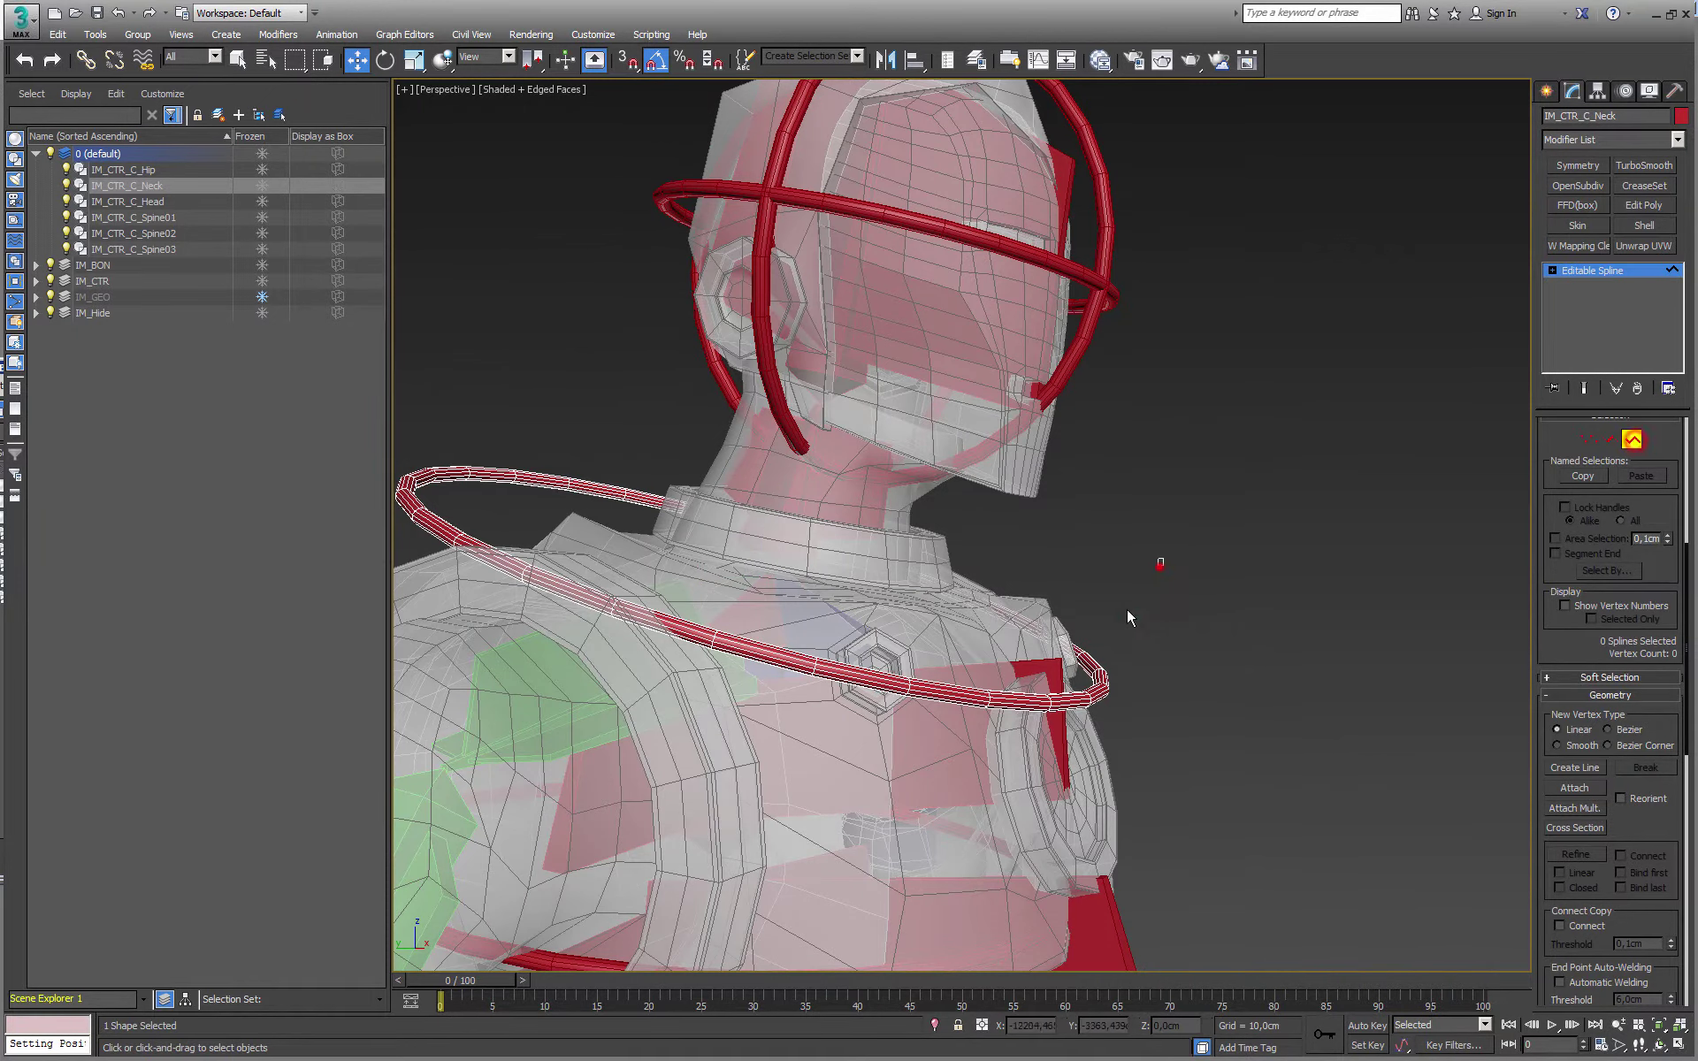
pyautogui.scroll(-5, 918, 646)
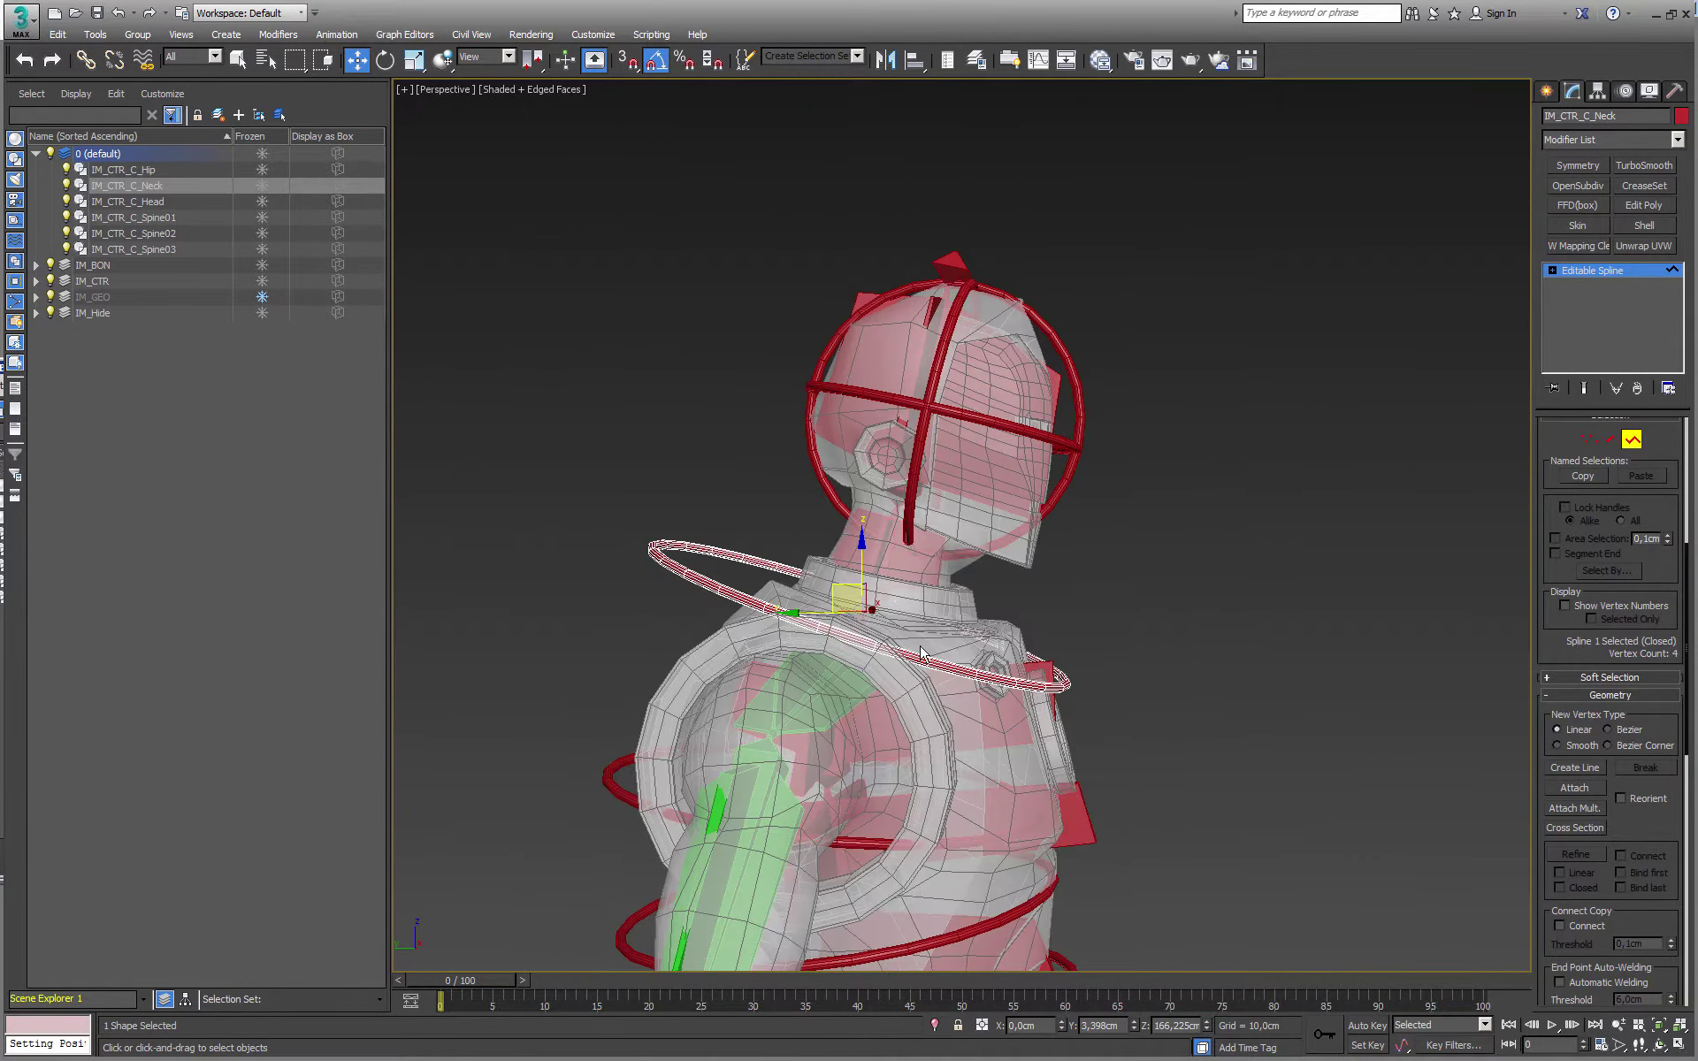
pyautogui.press('r')
pyautogui.moveTo(867, 636); pyautogui.dragTo(842, 723)
pyautogui.moveTo(841, 723)
pyautogui.keyDown('alt'); pyautogui.mouseDown(button='middle')
pyautogui.moveTo(824, 708)
pyautogui.moveTo(859, 699)
pyautogui.mouseUp(button='middle'); pyautogui.keyUp('alt')
# Move the neck ring spline up and forward until it encircles the base of the neck, and leave spline editing
pyautogui.press('w')
pyautogui.moveTo(857, 602); pyautogui.dragTo(889, 570)
pyautogui.moveTo(888, 564)
pyautogui.keyDown('alt'); pyautogui.mouseDown(button='middle')
pyautogui.moveTo(792, 561)
pyautogui.moveTo(883, 562)
pyautogui.mouseUp(button='middle'); pyautogui.keyUp('alt')
pyautogui.moveTo(865, 550); pyautogui.dragTo(872, 552)
pyautogui.keyDown('alt'); pyautogui.moveTo(872, 551); pyautogui.dragTo(930, 616, button='middle'); pyautogui.keyUp('alt')
pyautogui.moveTo(931, 617); pyautogui.dragTo(911, 488, button='middle')
pyautogui.click(1632, 439)
# Move the spline inside IM_CTR_C_Spine03 forward so the ring is centred around the chest
pyautogui.keyDown('alt'); pyautogui.moveTo(1150, 575); pyautogui.dragTo(720, 597, button='middle'); pyautogui.keyUp('alt')
pyautogui.click(815, 634)
pyautogui.keyDown('alt'); pyautogui.moveTo(862, 643); pyautogui.dragTo(845, 618, button='middle'); pyautogui.keyUp('alt')
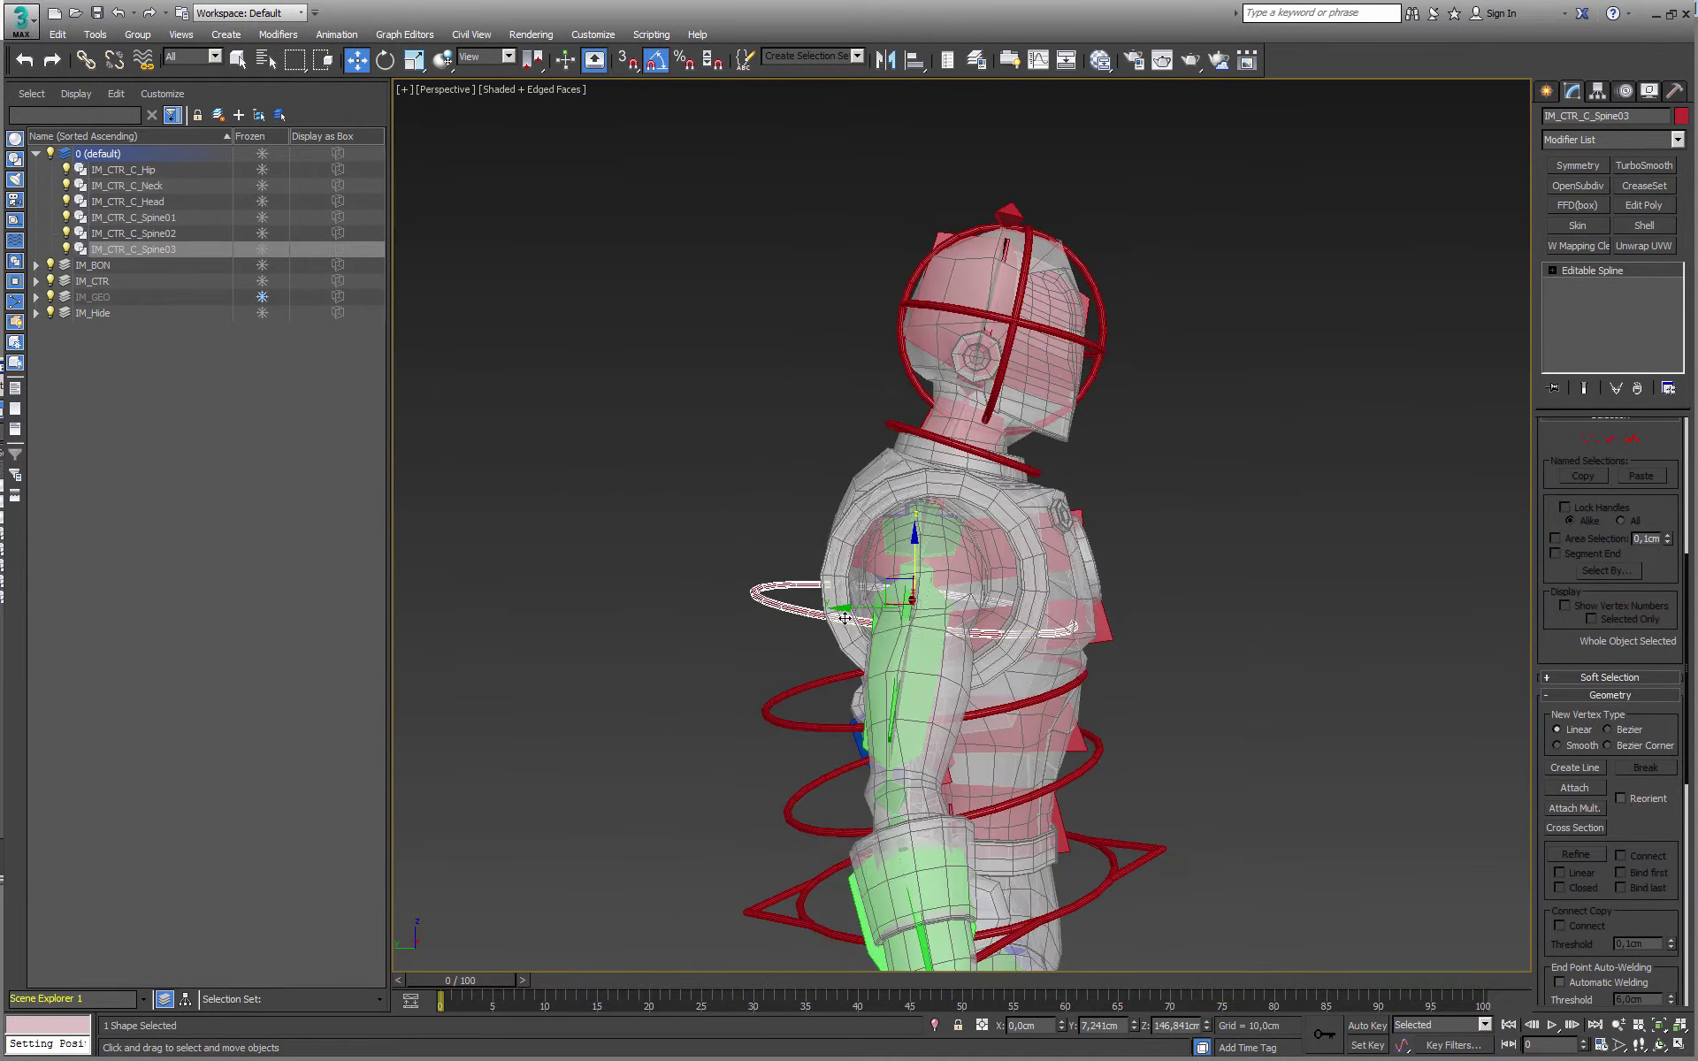
pyautogui.click(1632, 440)
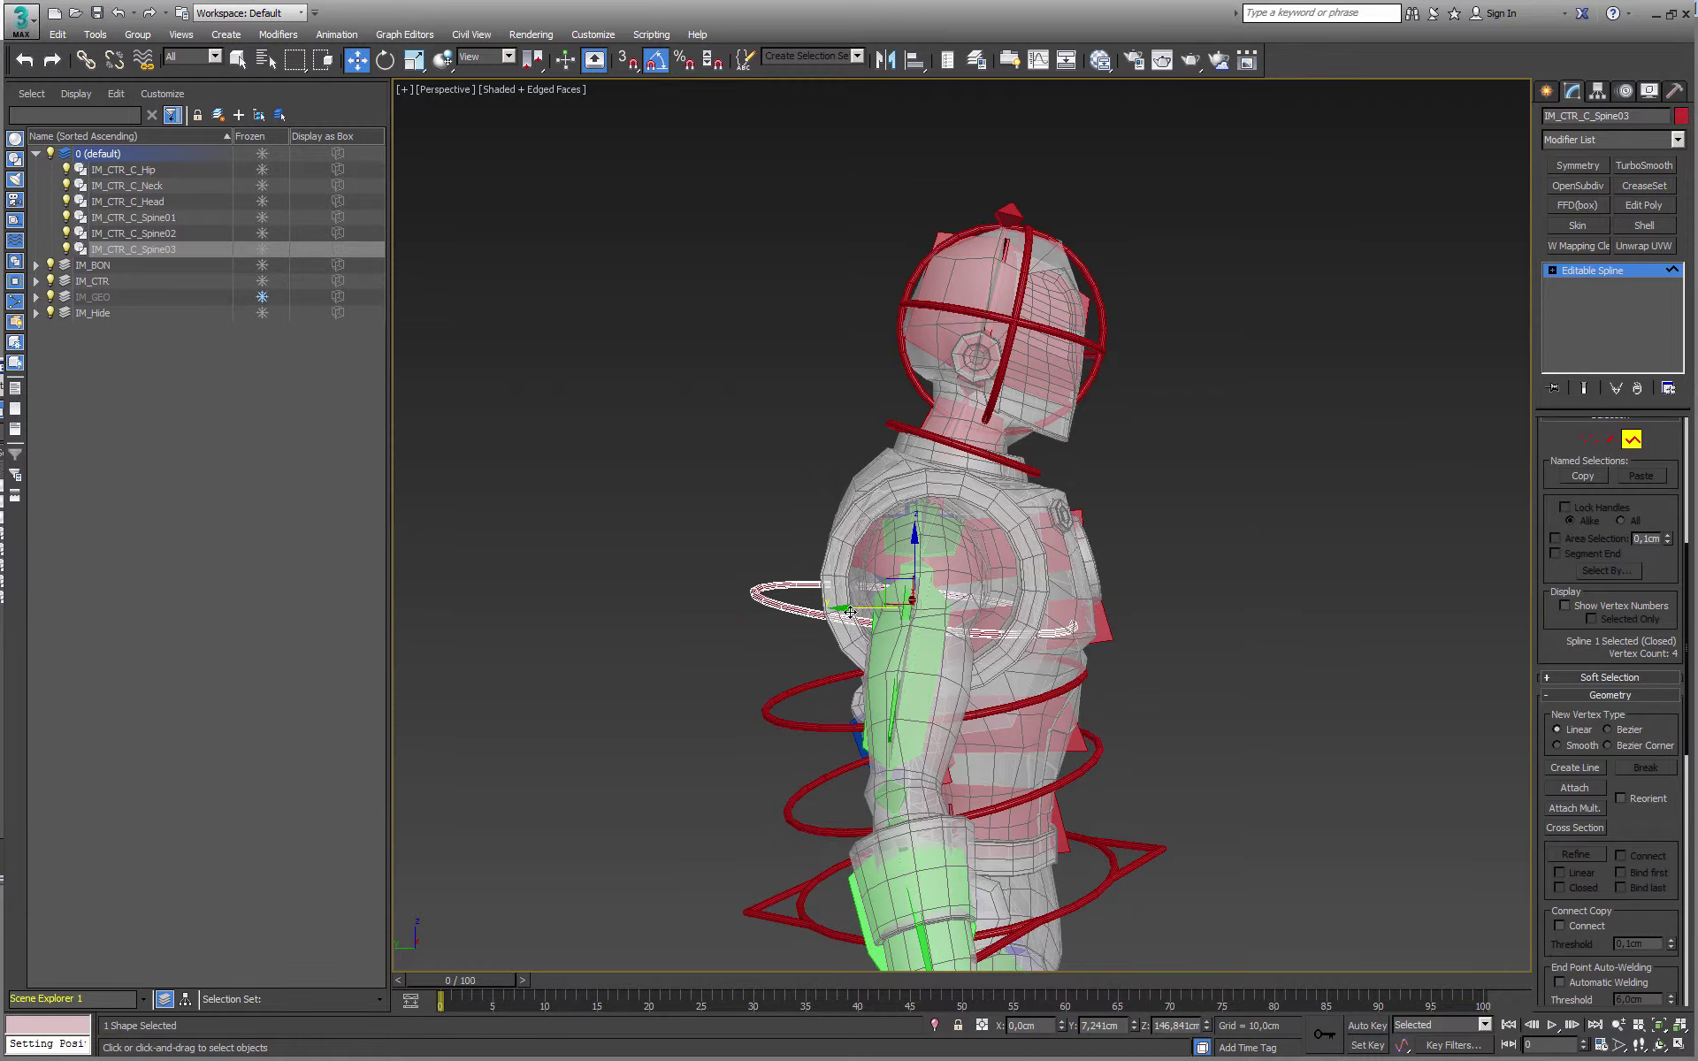
pyautogui.moveTo(854, 610); pyautogui.dragTo(897, 615)
pyautogui.keyDown('alt'); pyautogui.moveTo(893, 616); pyautogui.dragTo(749, 607, button='middle'); pyautogui.keyUp('alt')
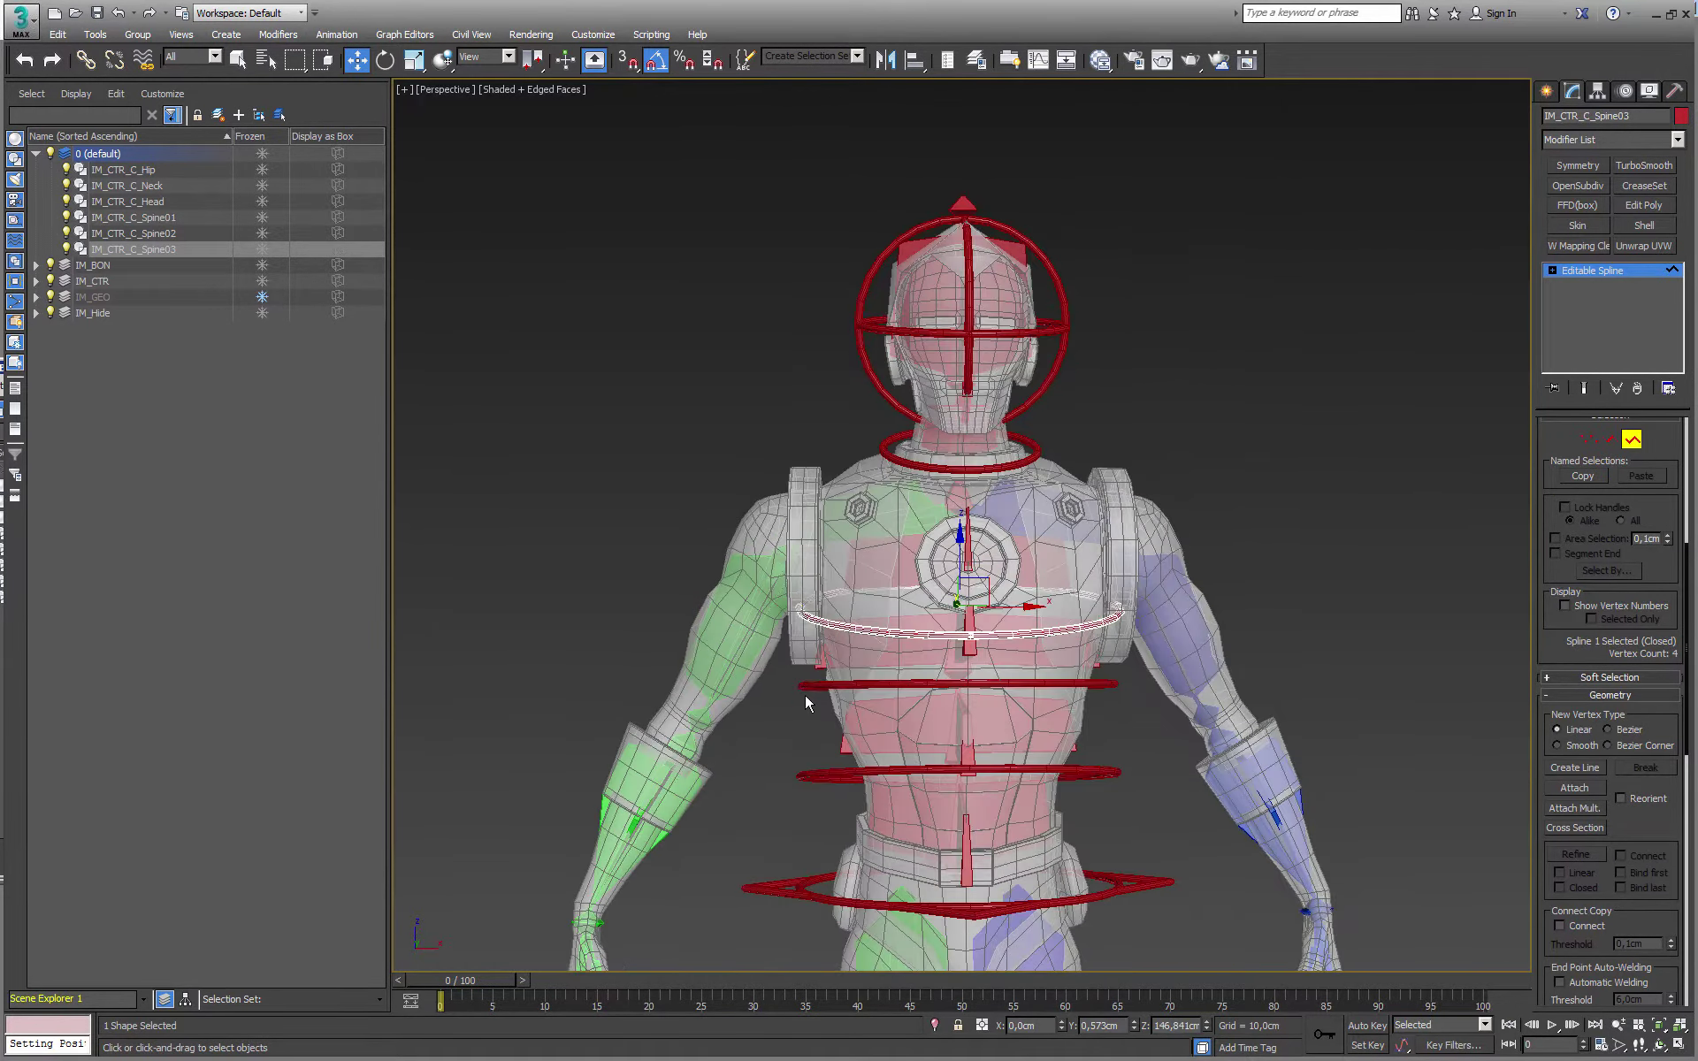
pyautogui.click(1631, 440)
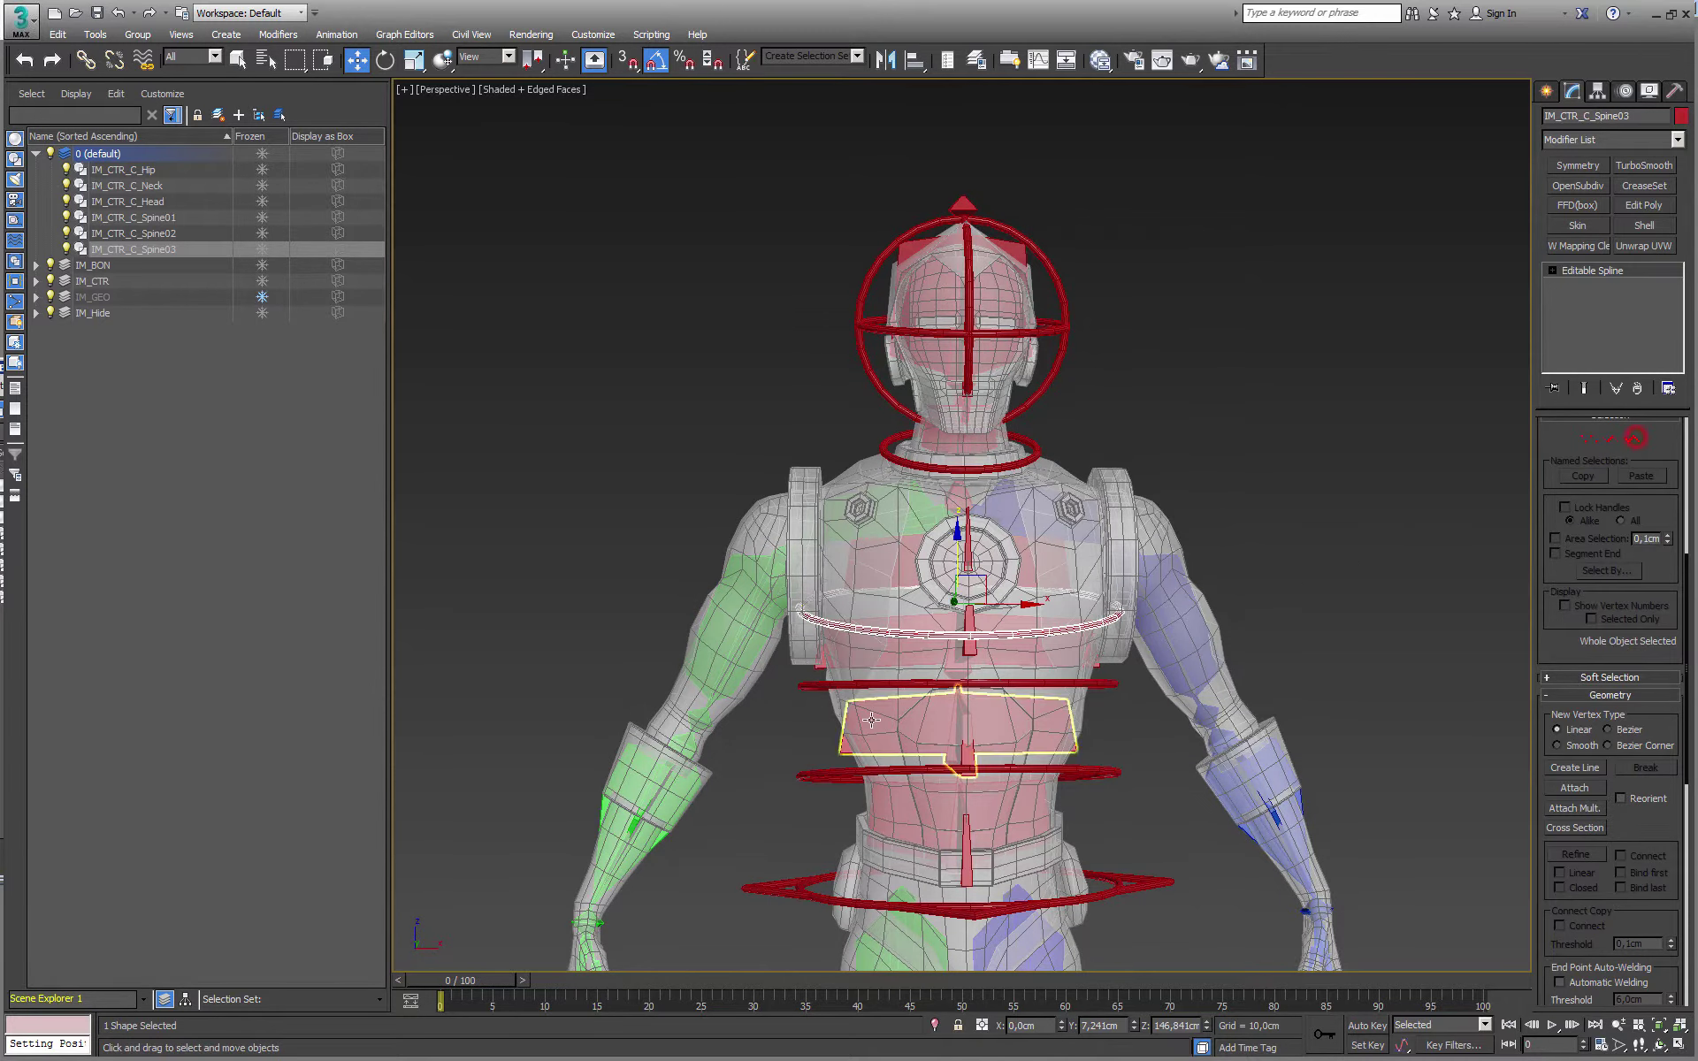
# Shift the spline inside IM_CTR_C_Spine02 forward and scale it slightly so the ring sits centred around the torso
pyautogui.click(812, 685)
pyautogui.keyDown('alt'); pyautogui.moveTo(811, 684); pyautogui.dragTo(1356, 568, button='middle'); pyautogui.keyUp('alt')
pyautogui.press('3')
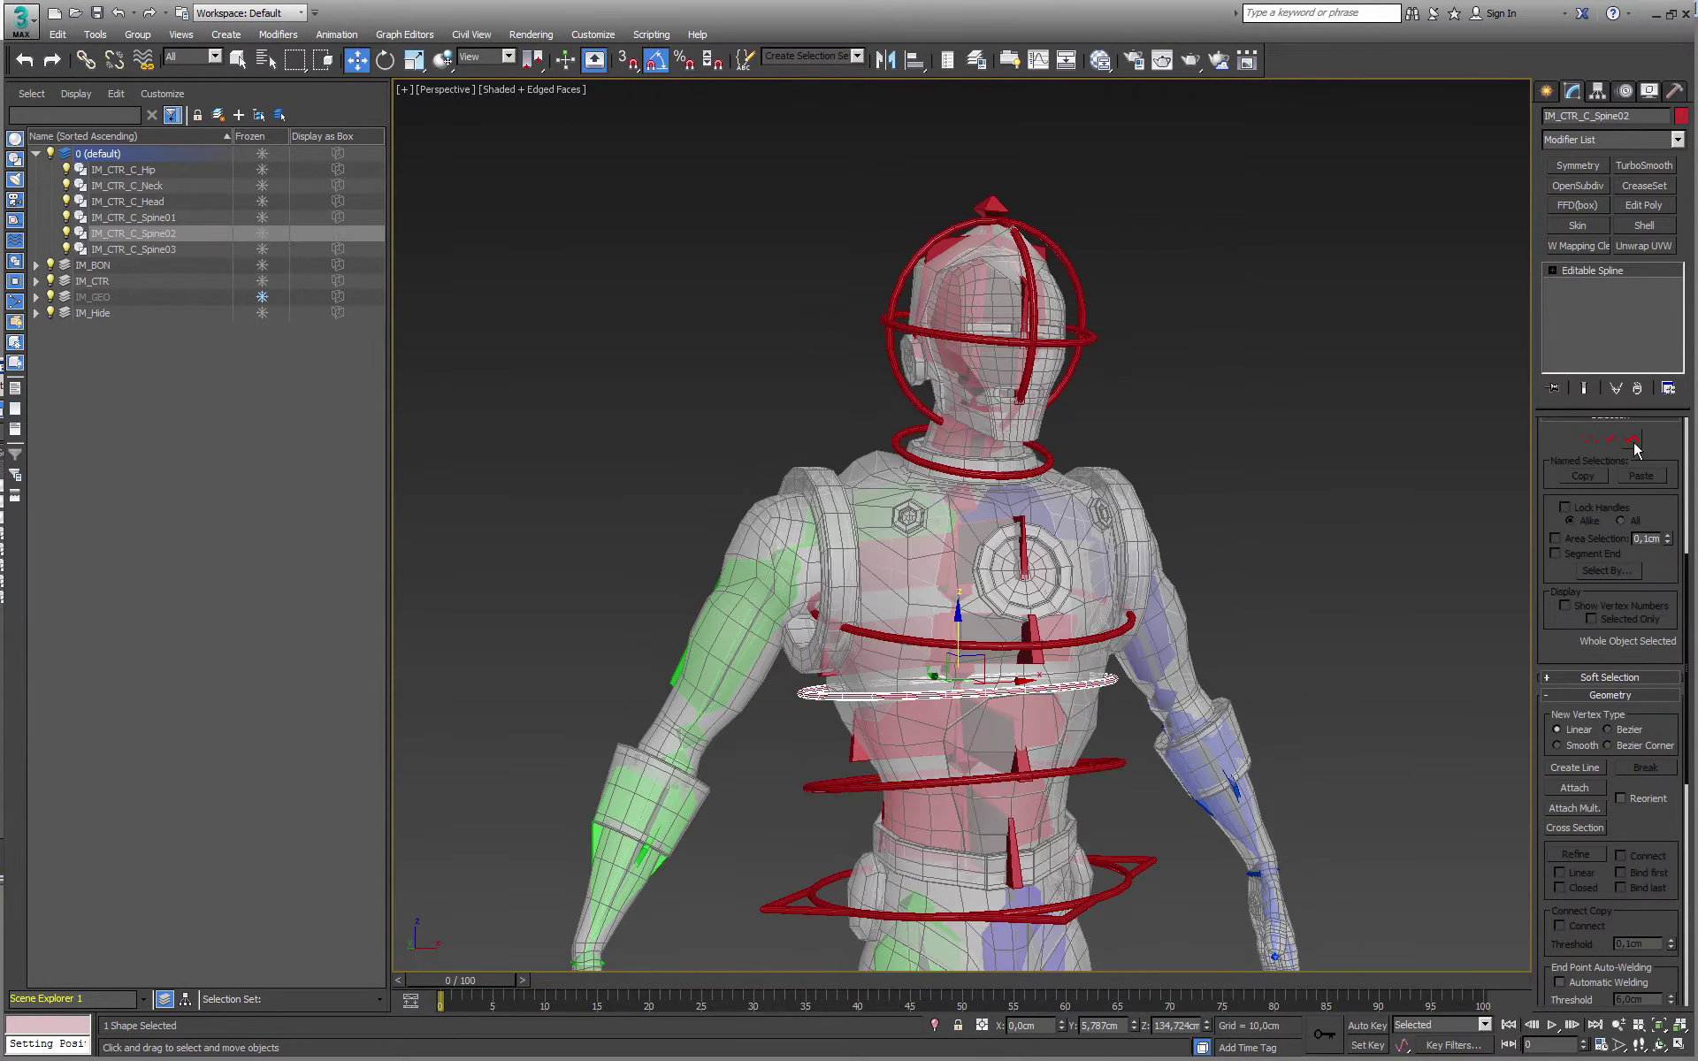
pyautogui.moveTo(862, 701); pyautogui.dragTo(874, 688)
pyautogui.keyDown('alt'); pyautogui.moveTo(874, 688); pyautogui.dragTo(998, 697, button='middle'); pyautogui.keyUp('alt')
pyautogui.moveTo(900, 687); pyautogui.dragTo(915, 687)
pyautogui.keyDown('alt'); pyautogui.moveTo(916, 687); pyautogui.dragTo(856, 688, button='middle'); pyautogui.keyUp('alt')
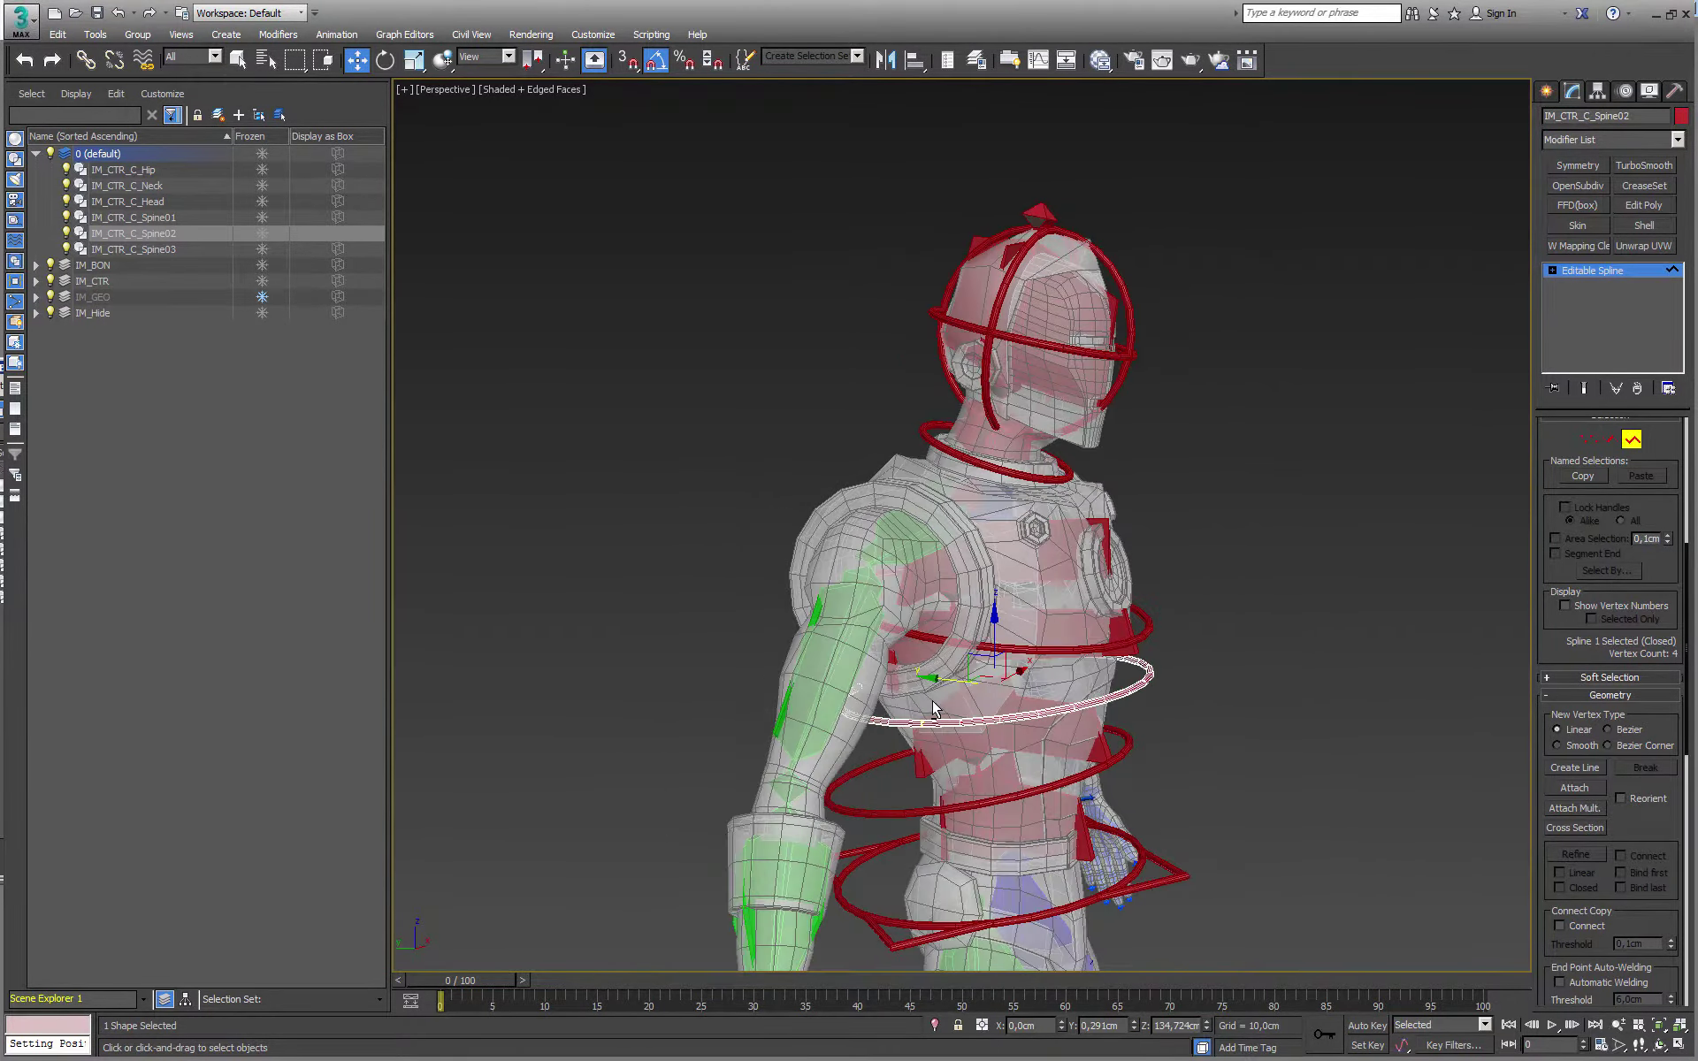
pyautogui.press('r')
pyautogui.keyDown('alt'); pyautogui.moveTo(1000, 675); pyautogui.dragTo(882, 686, button='middle'); pyautogui.keyUp('alt')
pyautogui.press('w')
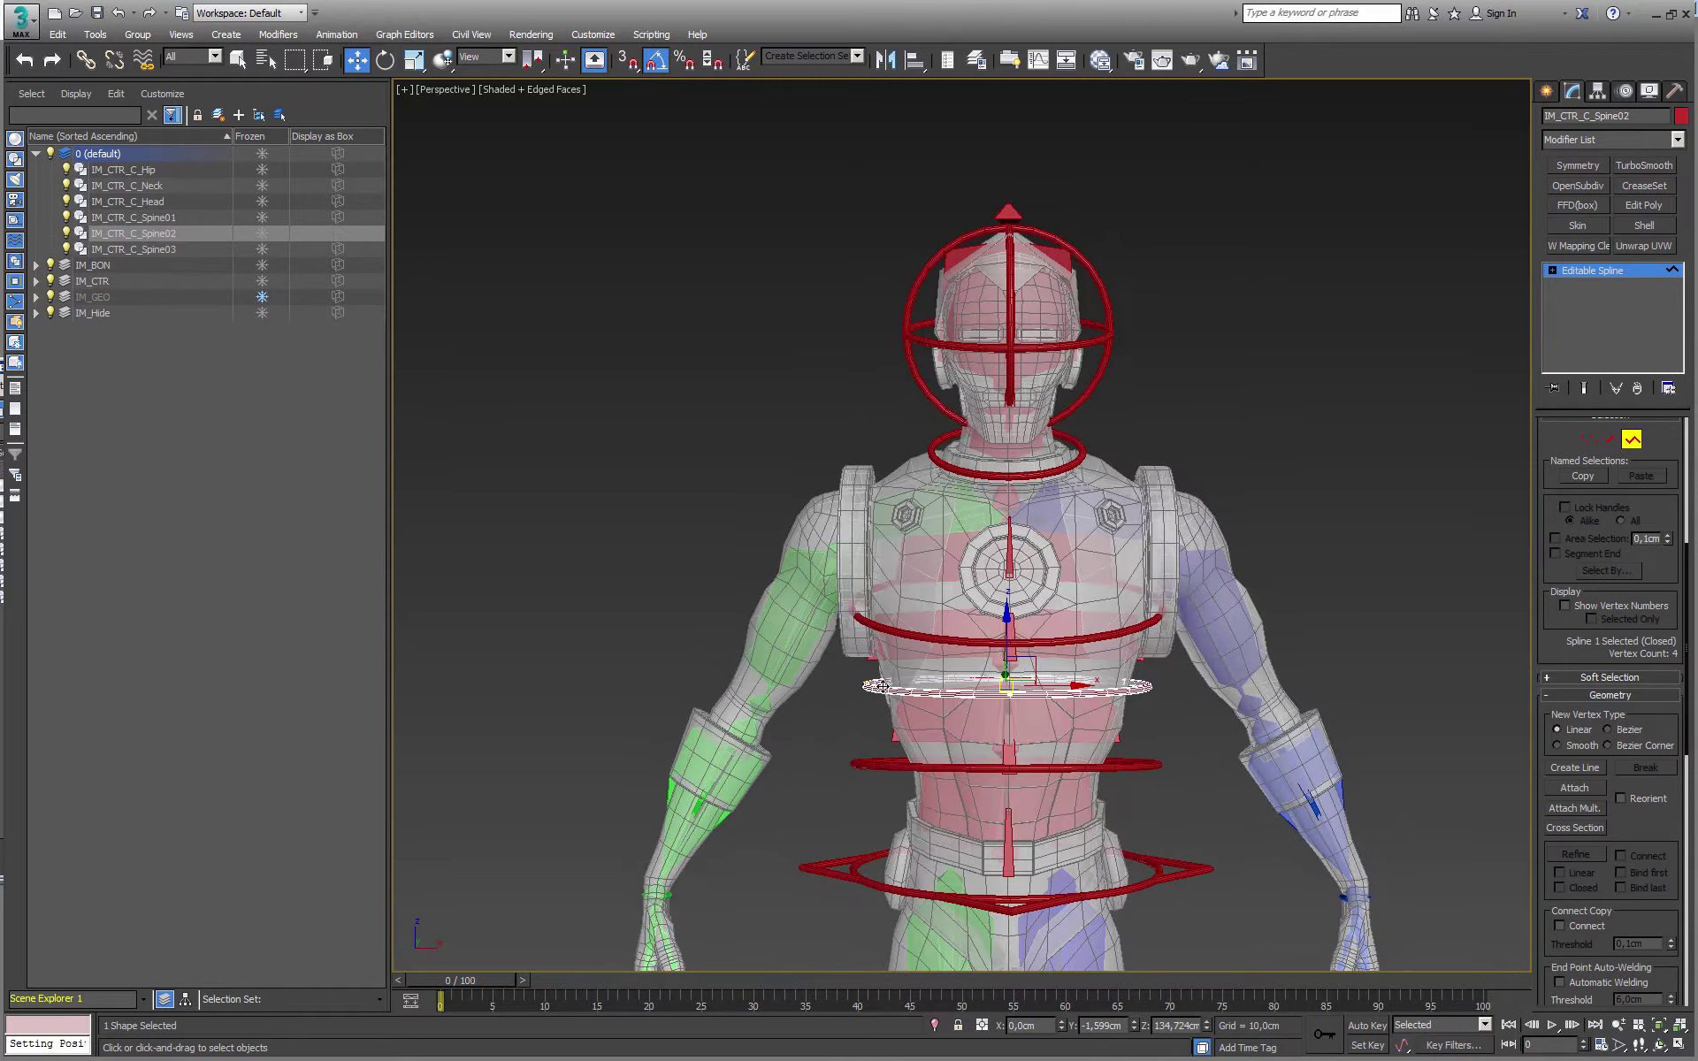
pyautogui.click(1632, 441)
# Scale the spline inside IM_CTR_C_Spine01 down uniformly so the ring fits closer around the waist
pyautogui.keyDown('alt'); pyautogui.moveTo(1105, 725); pyautogui.dragTo(1116, 682, button='middle'); pyautogui.keyUp('alt')
pyautogui.click(1171, 657)
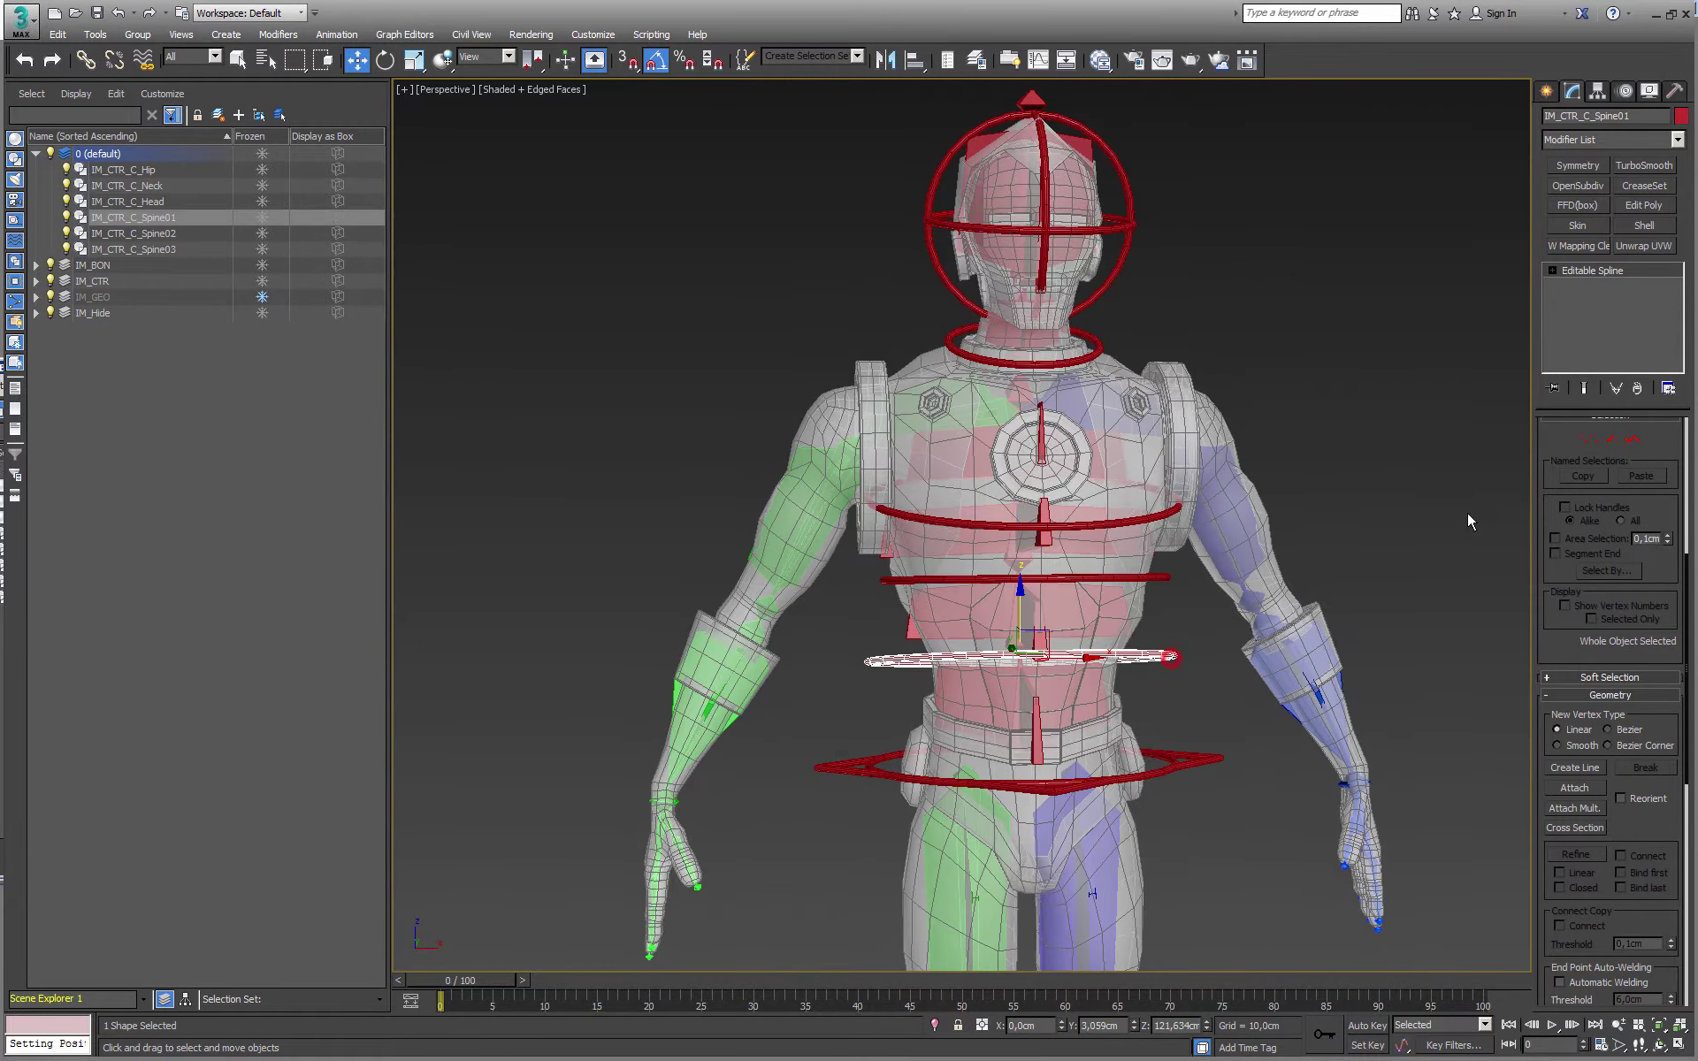
pyautogui.click(1632, 440)
pyautogui.keyDown('alt'); pyautogui.moveTo(1017, 658); pyautogui.dragTo(1152, 654, button='middle'); pyautogui.keyUp('alt')
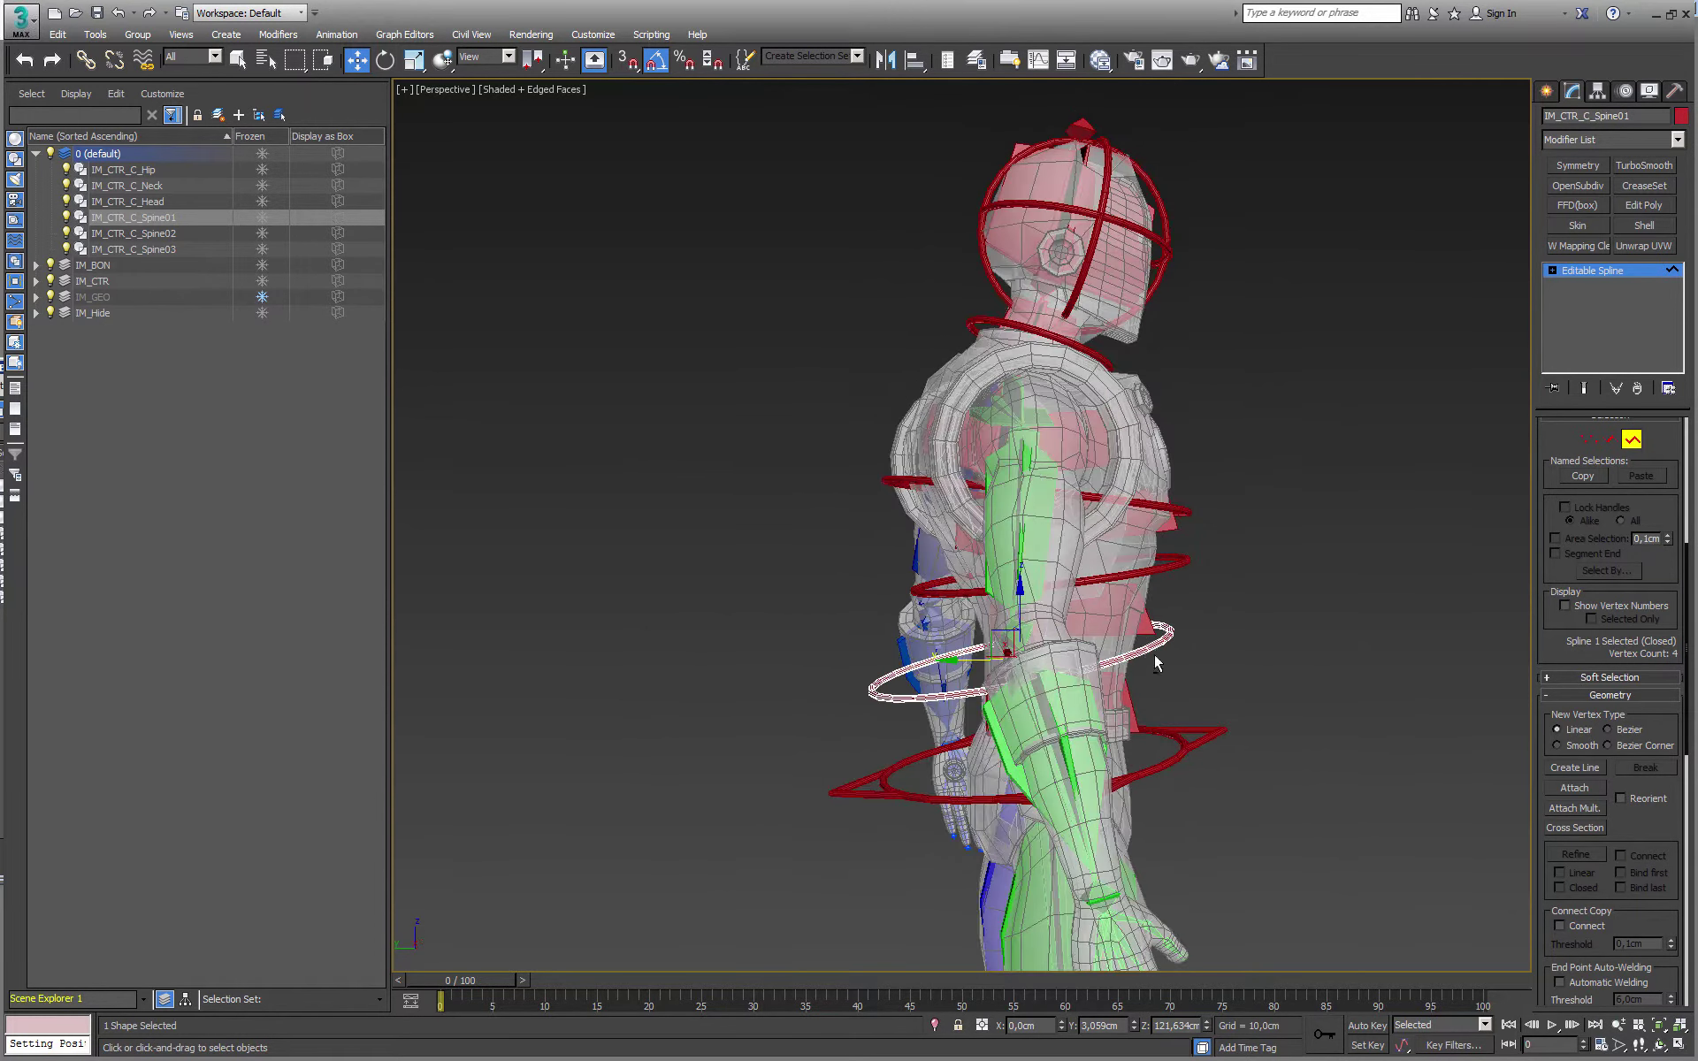
pyautogui.press('r')
pyautogui.moveTo(1009, 641); pyautogui.dragTo(980, 705)
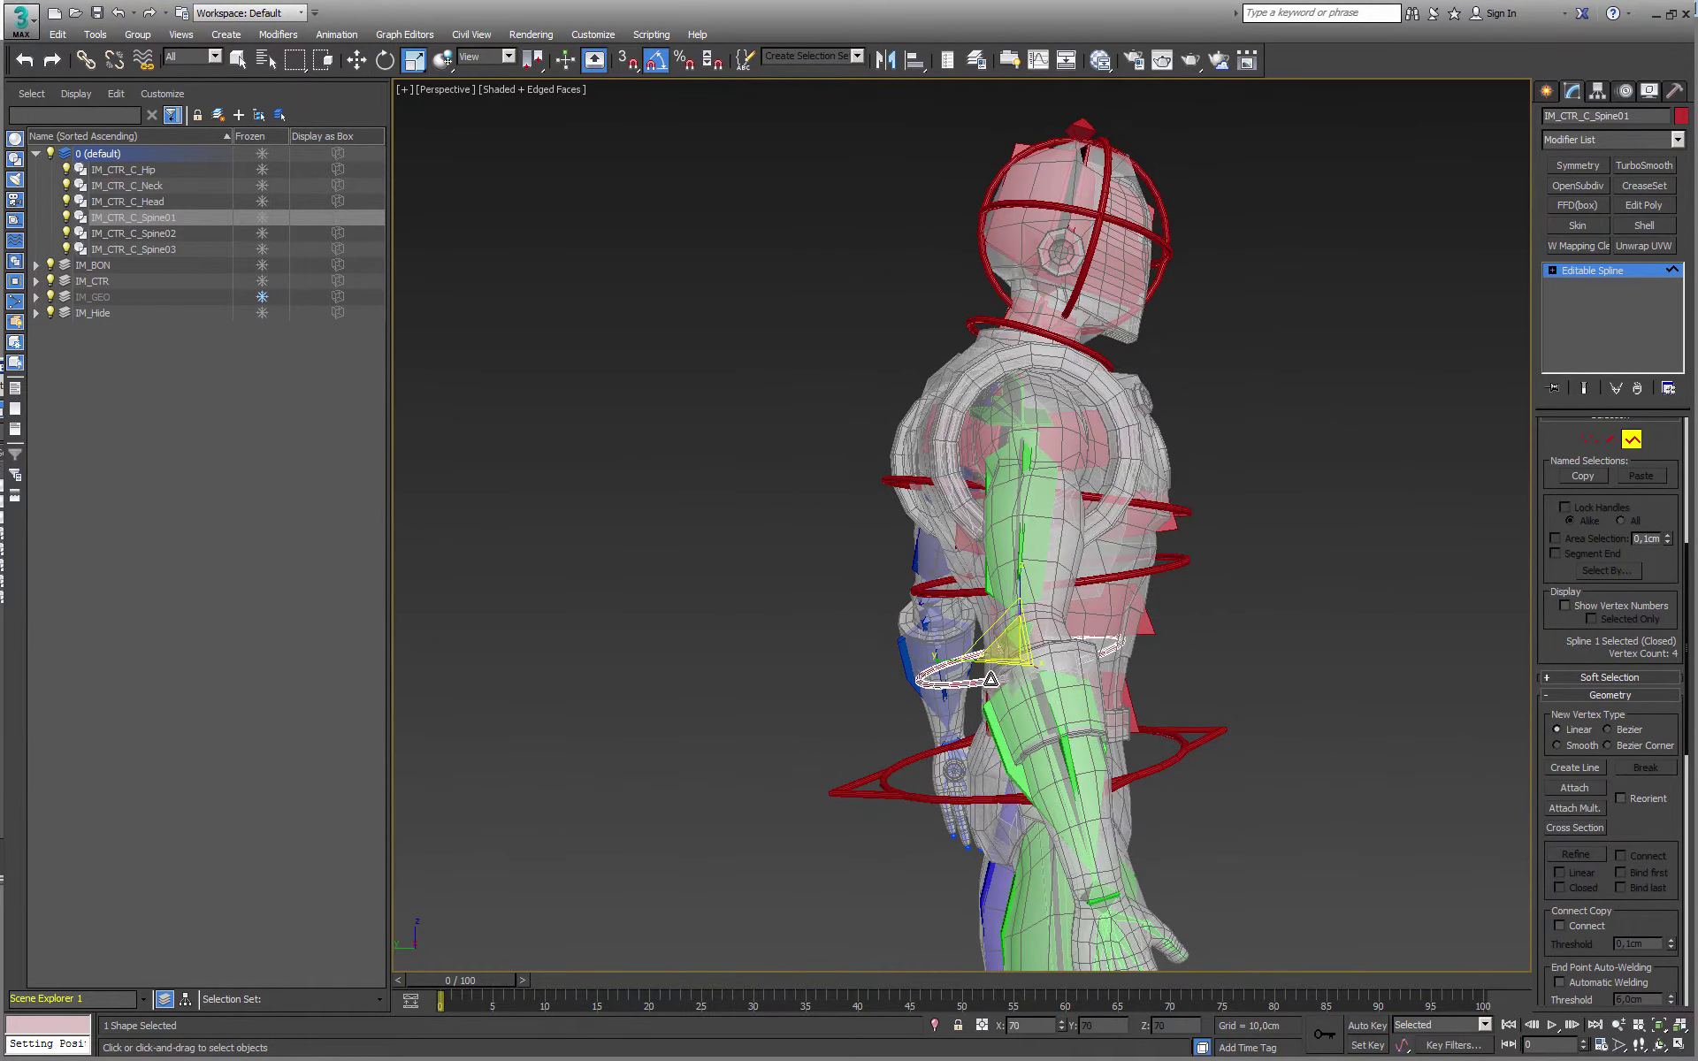
pyautogui.keyDown('alt'); pyautogui.moveTo(985, 685); pyautogui.dragTo(971, 659, button='middle'); pyautogui.keyUp('alt')
# Move the IM_CTR_C_Spine01 ring spline forward to centre it on the waist, and rotate it level
pyautogui.press('w')
pyautogui.moveTo(972, 659); pyautogui.dragTo(1023, 660)
pyautogui.keyDown('alt'); pyautogui.moveTo(1023, 660); pyautogui.dragTo(979, 655, button='middle'); pyautogui.keyUp('alt')
pyautogui.press('e')
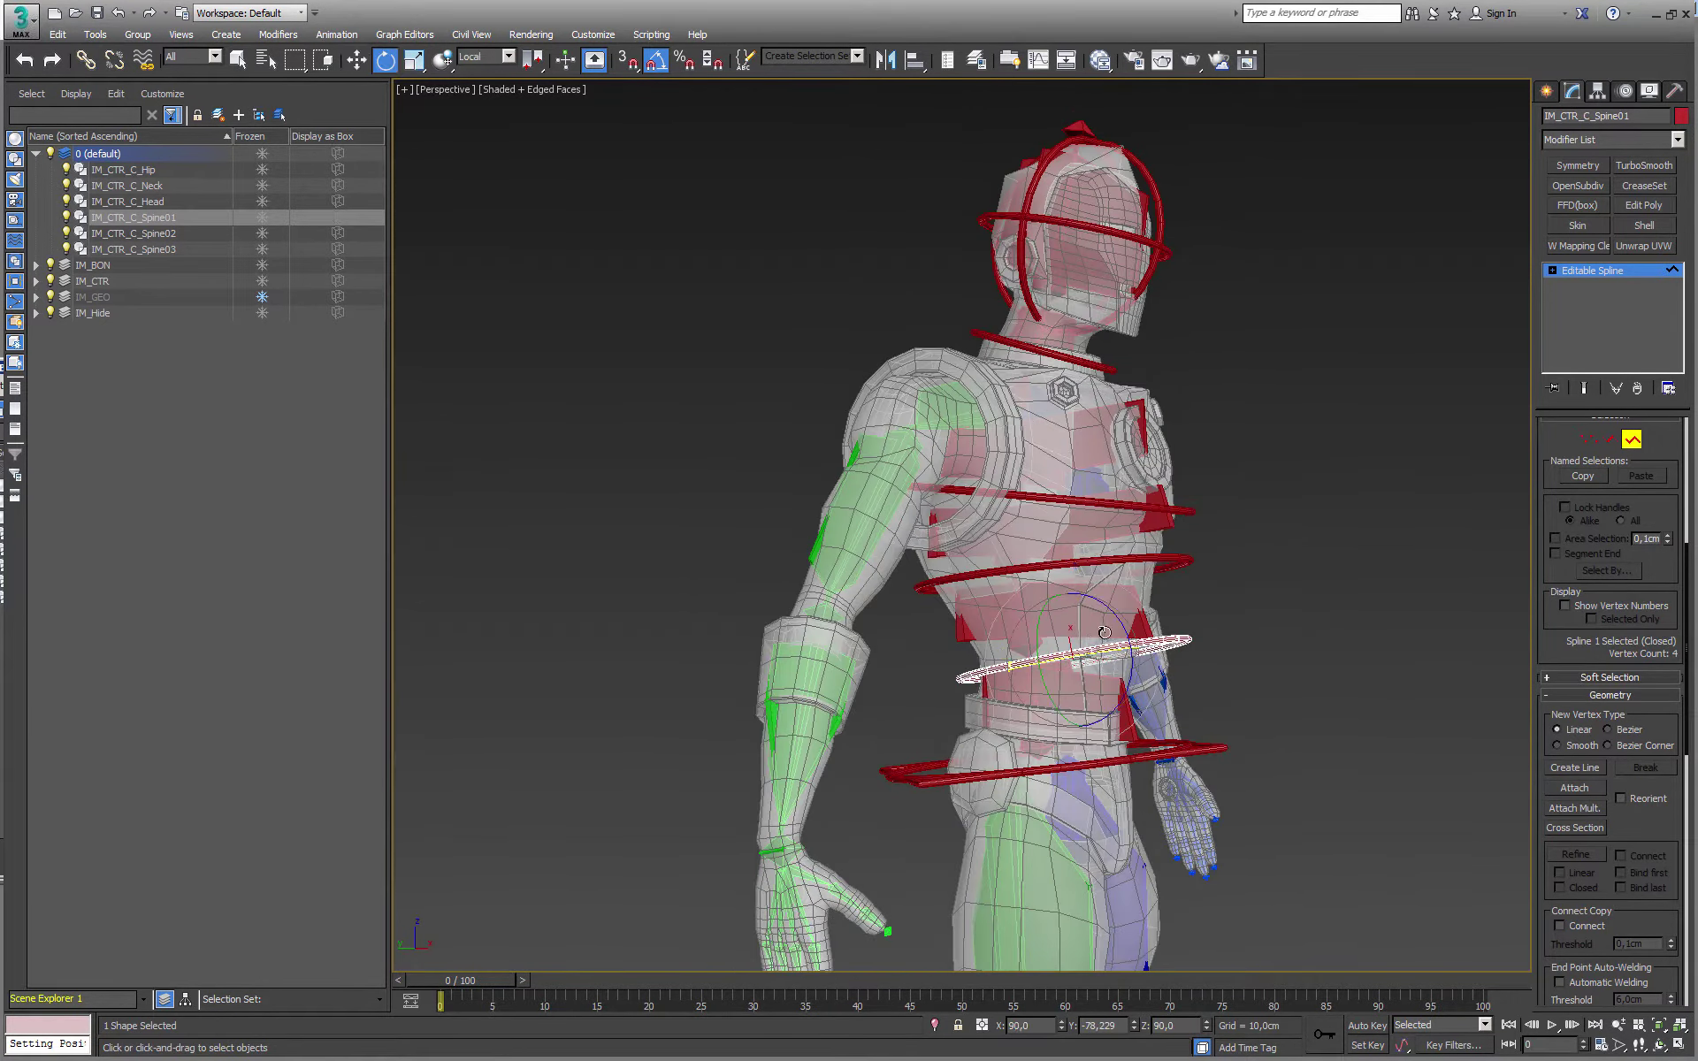
pyautogui.moveTo(1118, 630); pyautogui.dragTo(1119, 634)
pyautogui.press('w')
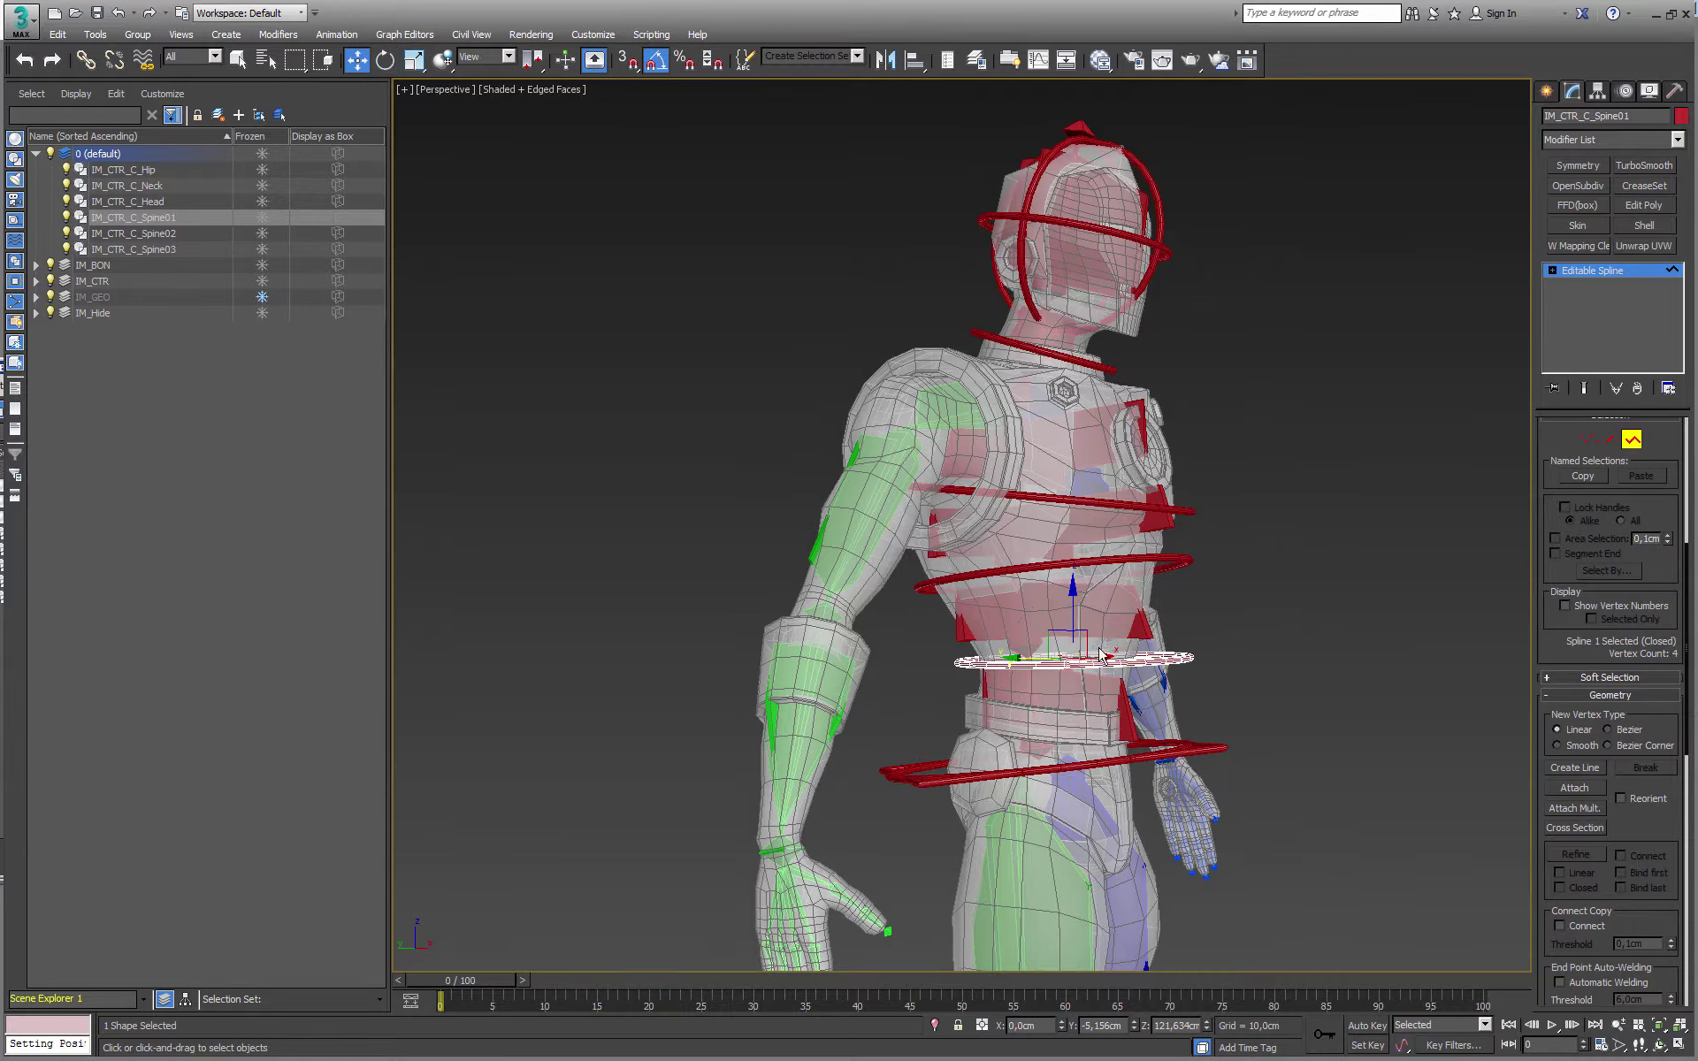
pyautogui.keyDown('alt'); pyautogui.moveTo(1070, 662); pyautogui.dragTo(900, 661, button='middle'); pyautogui.keyUp('alt')
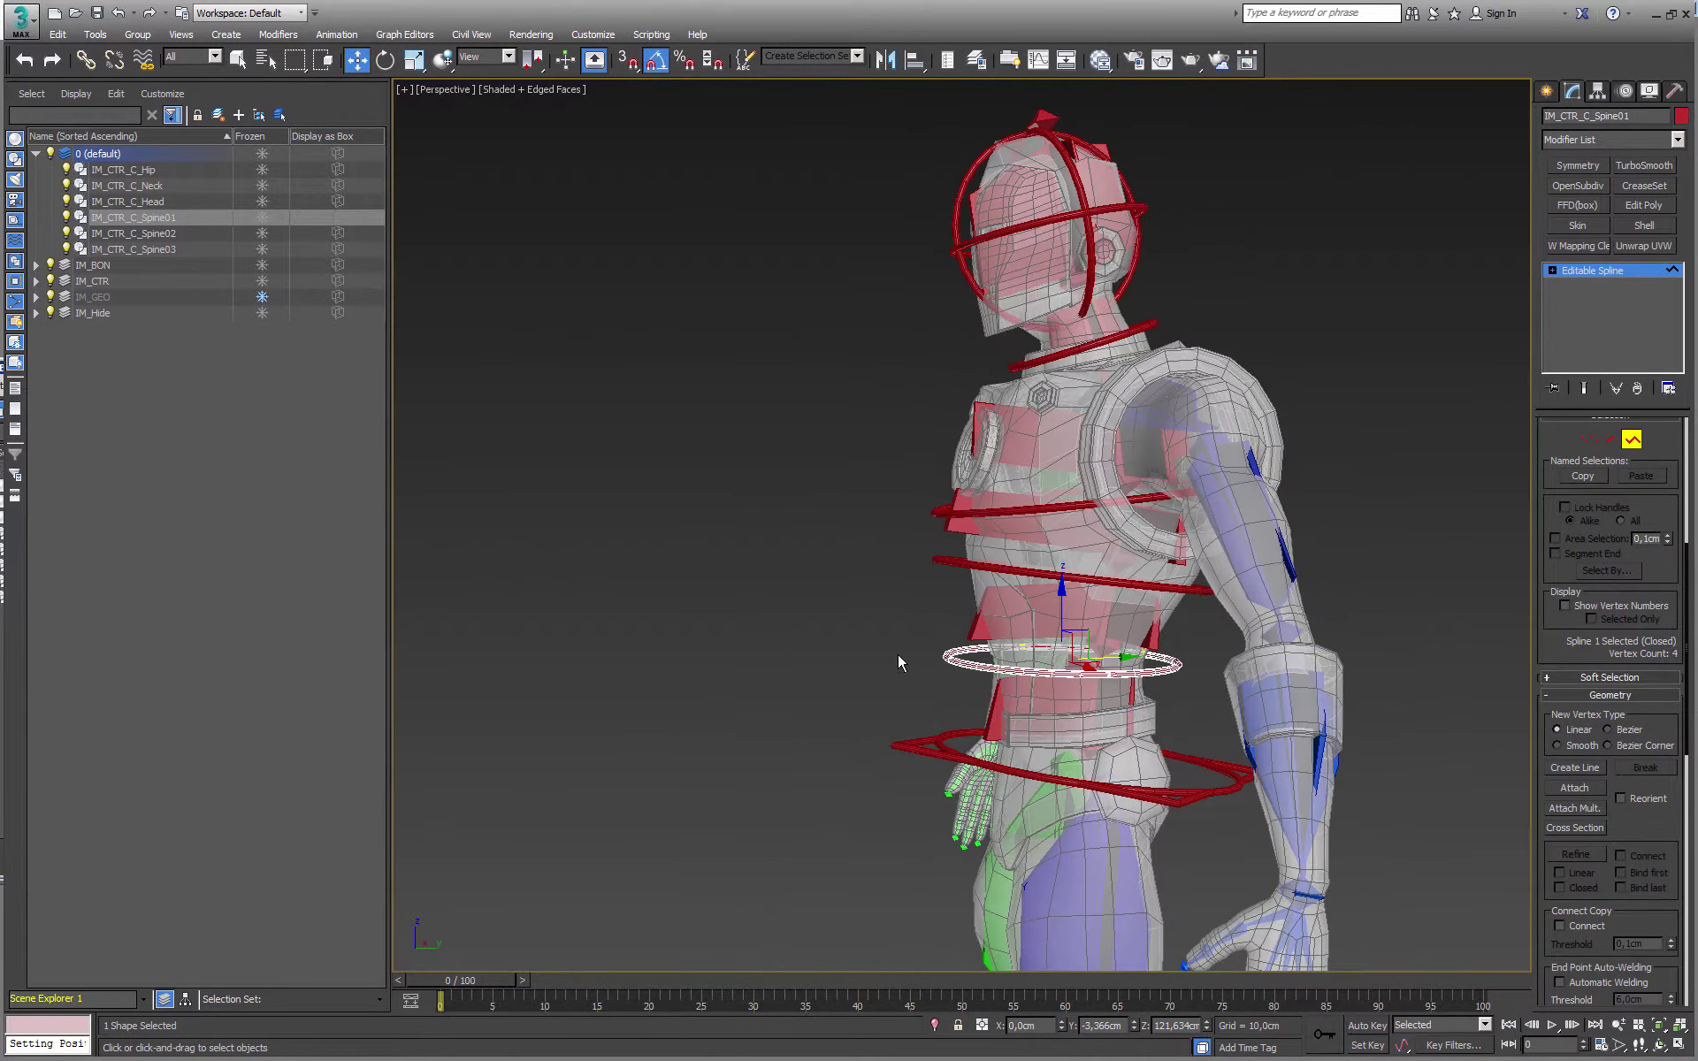
pyautogui.click(1632, 442)
# Rotate the spline inside IM_CTR_C_Spine02 by 5 degrees to level the ring, and leave spline editing
pyautogui.click(1062, 571)
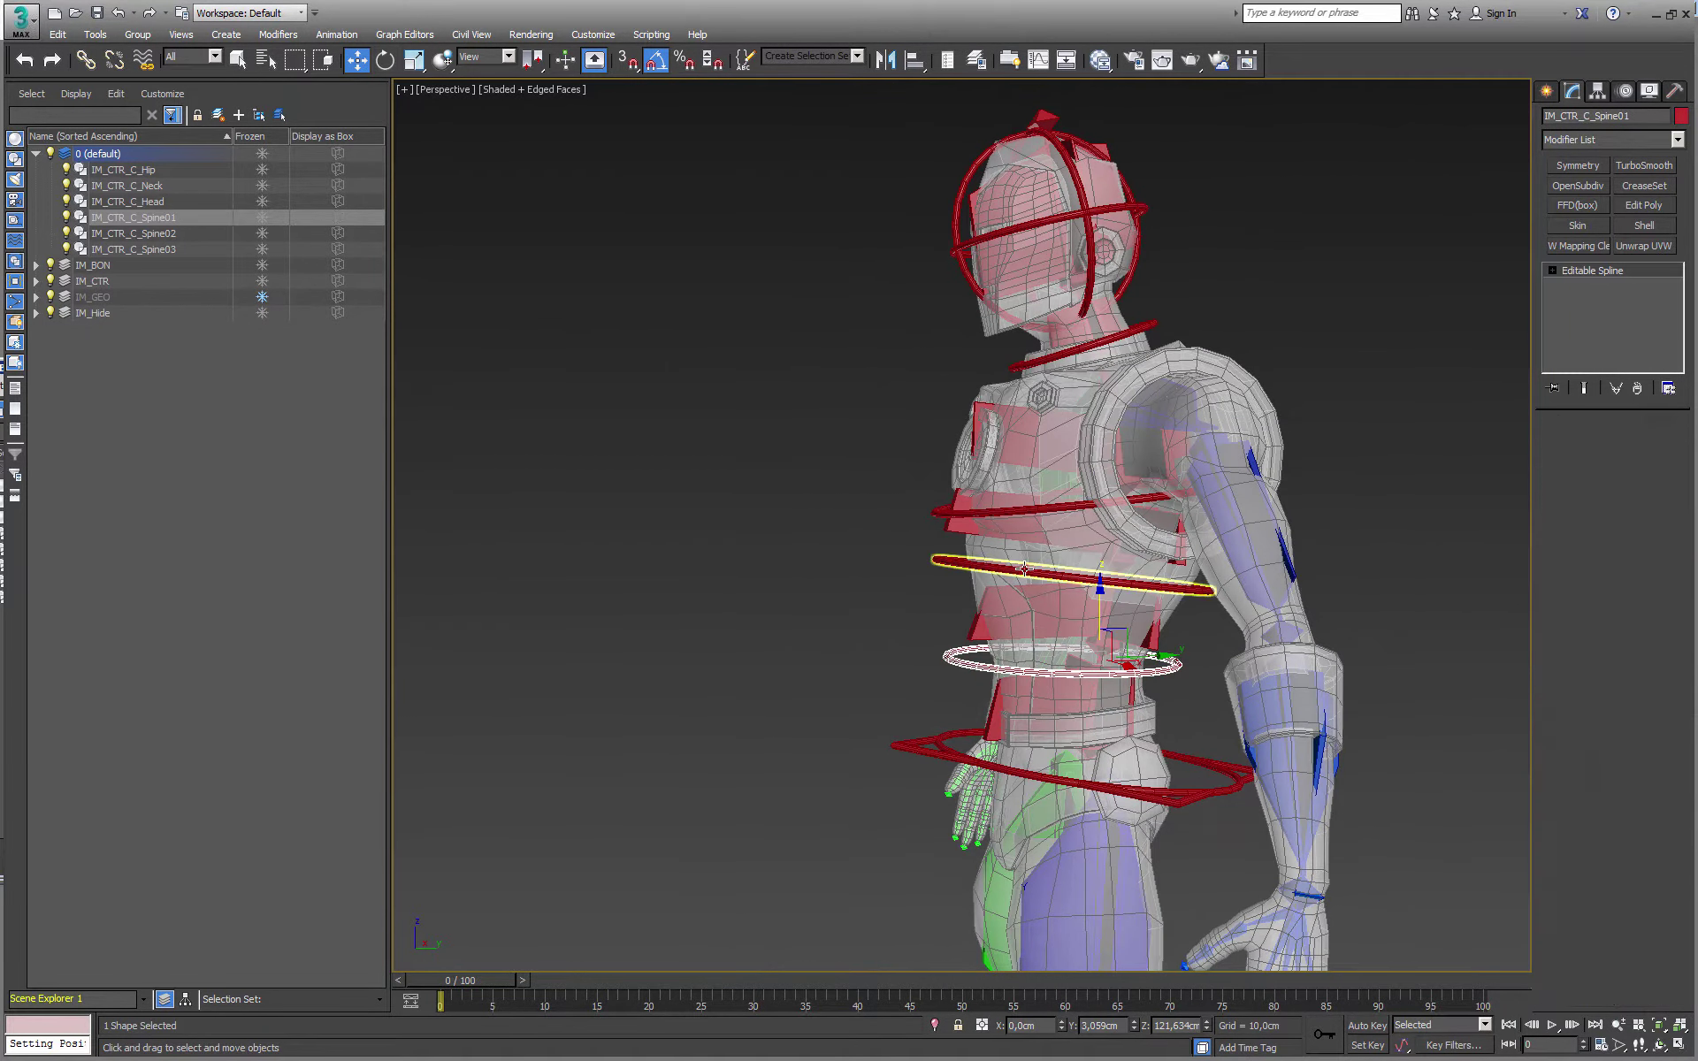
pyautogui.click(1632, 439)
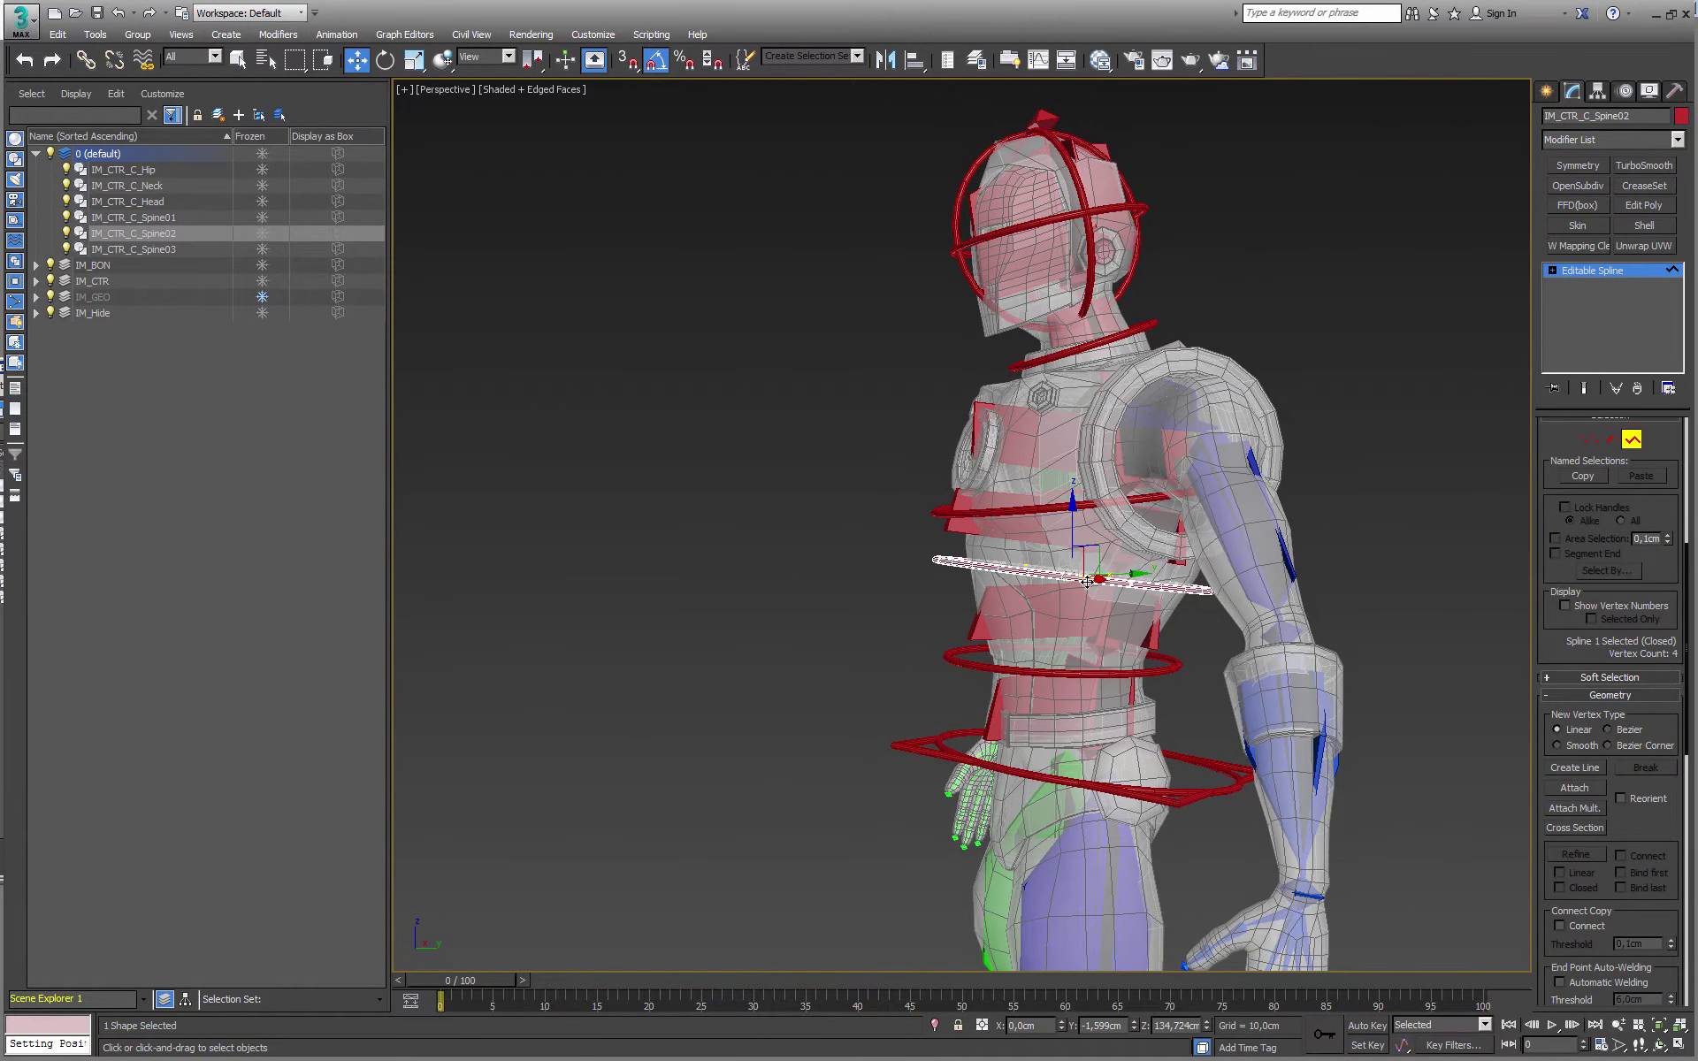
pyautogui.press('e')
pyautogui.moveTo(1020, 547); pyautogui.dragTo(1017, 550)
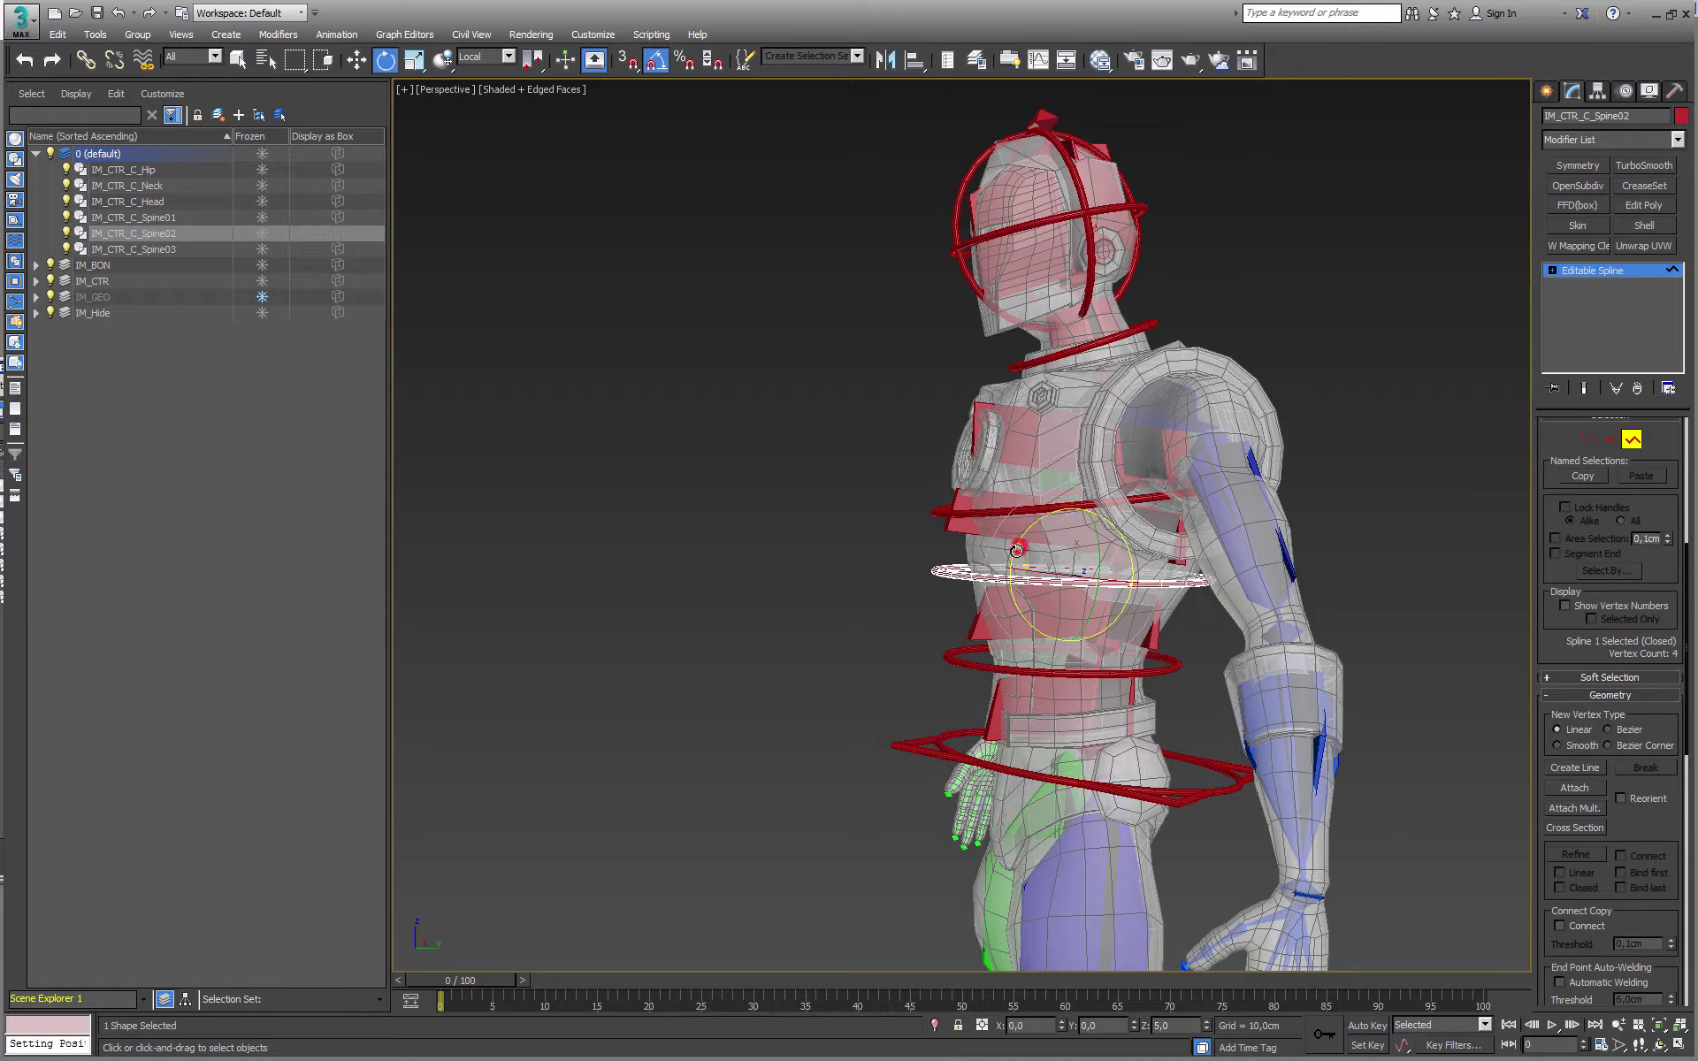
pyautogui.keyDown('alt'); pyautogui.moveTo(1032, 557); pyautogui.dragTo(1203, 560, button='middle'); pyautogui.keyUp('alt')
pyautogui.keyDown('alt'); pyautogui.moveTo(1396, 542); pyautogui.dragTo(1326, 562, button='middle'); pyautogui.keyUp('alt')
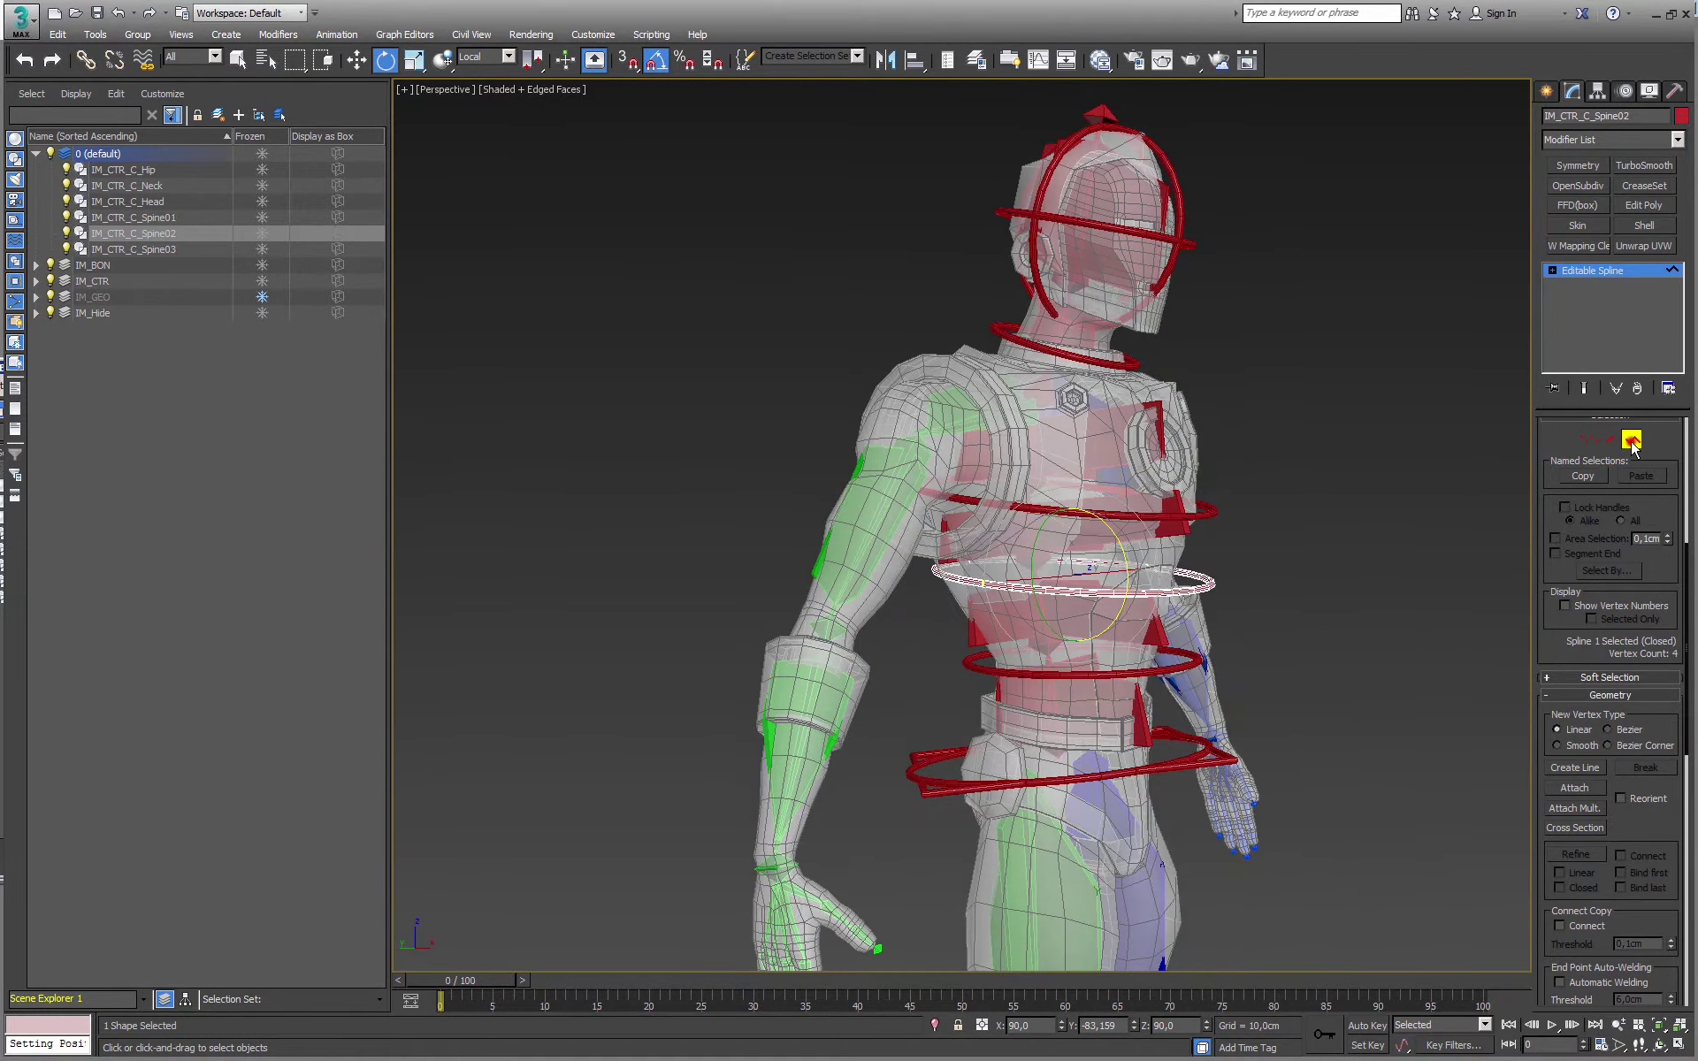
pyautogui.click(1631, 444)
# Review the fit of the control rings around the body and select the IM_CTR_C_Head control
pyautogui.keyDown('alt'); pyautogui.moveTo(1380, 548); pyautogui.dragTo(1291, 552); pyautogui.keyUp('alt')
pyautogui.scroll(-2, 1238, 553)
pyautogui.keyDown('alt'); pyautogui.moveTo(1291, 552); pyautogui.dragTo(1311, 598, button='middle'); pyautogui.keyUp('alt')
pyautogui.moveTo(1172, 644); pyautogui.dragTo(1125, 543, button='middle')
pyautogui.scroll(1, 1125, 543)
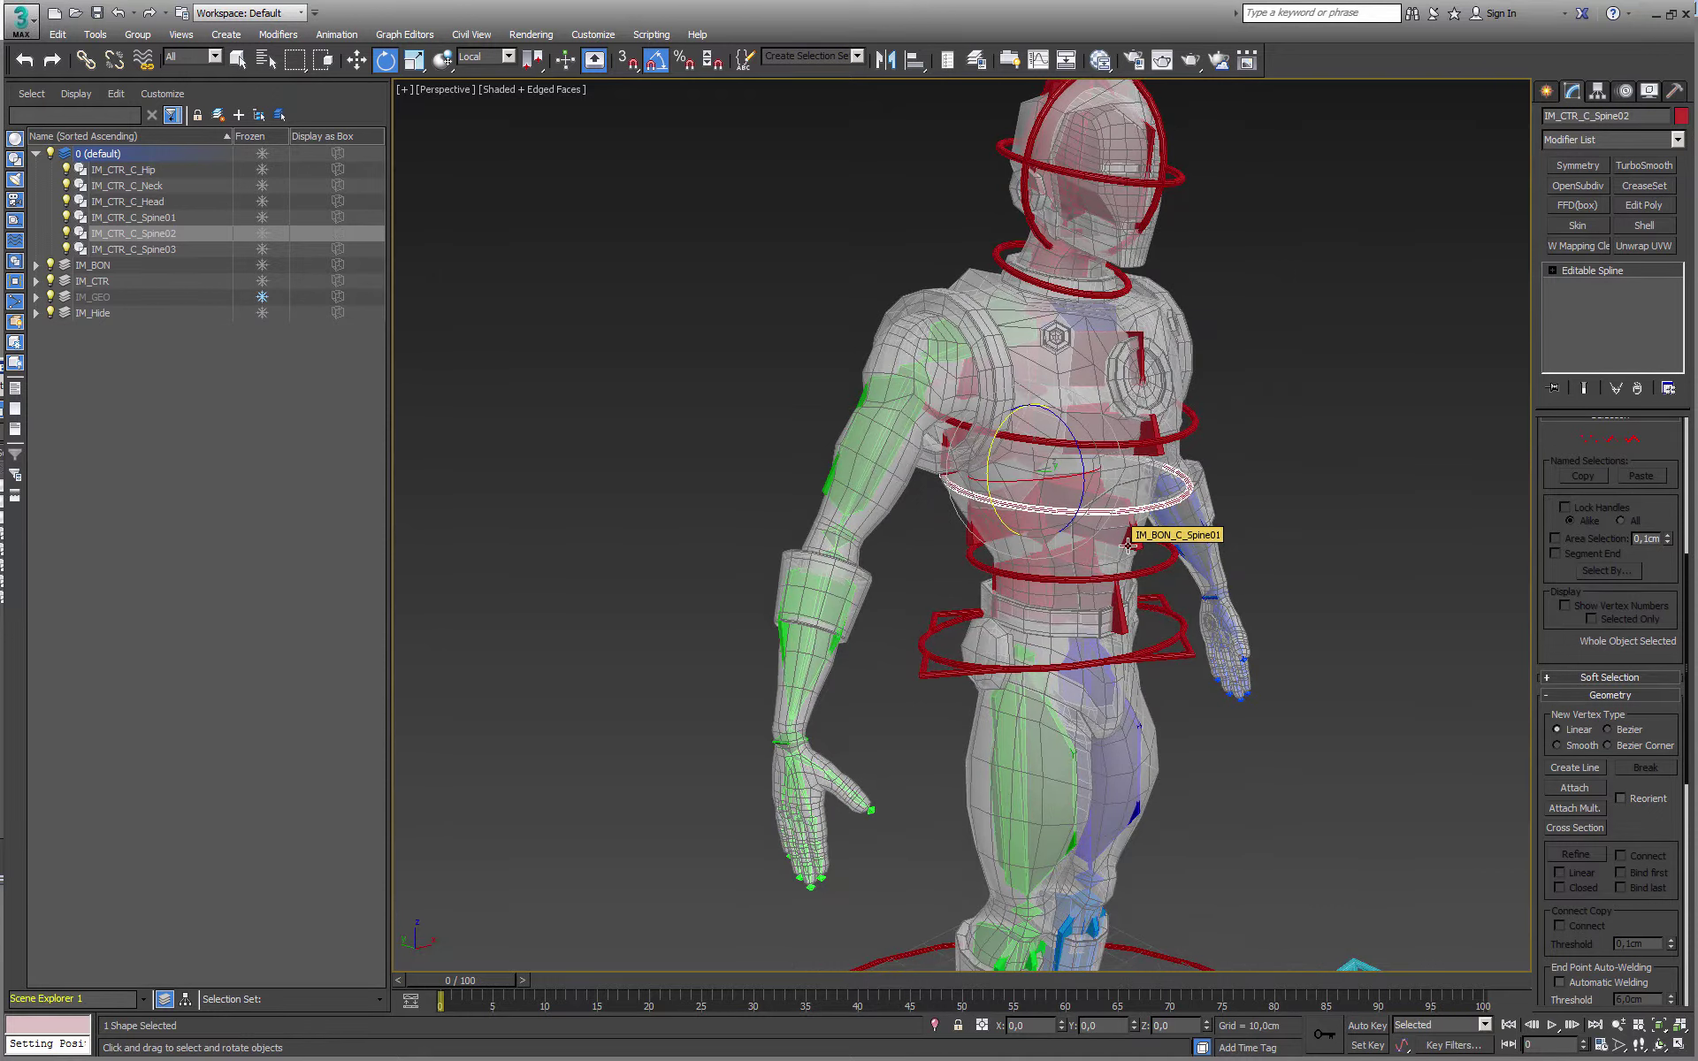
pyautogui.keyDown('alt'); pyautogui.moveTo(1129, 545); pyautogui.dragTo(1025, 530, button='middle'); pyautogui.keyUp('alt')
pyautogui.click(1123, 261)
pyautogui.keyDown('alt'); pyautogui.moveTo(1123, 261); pyautogui.dragTo(635, 186, button='middle'); pyautogui.keyUp('alt')
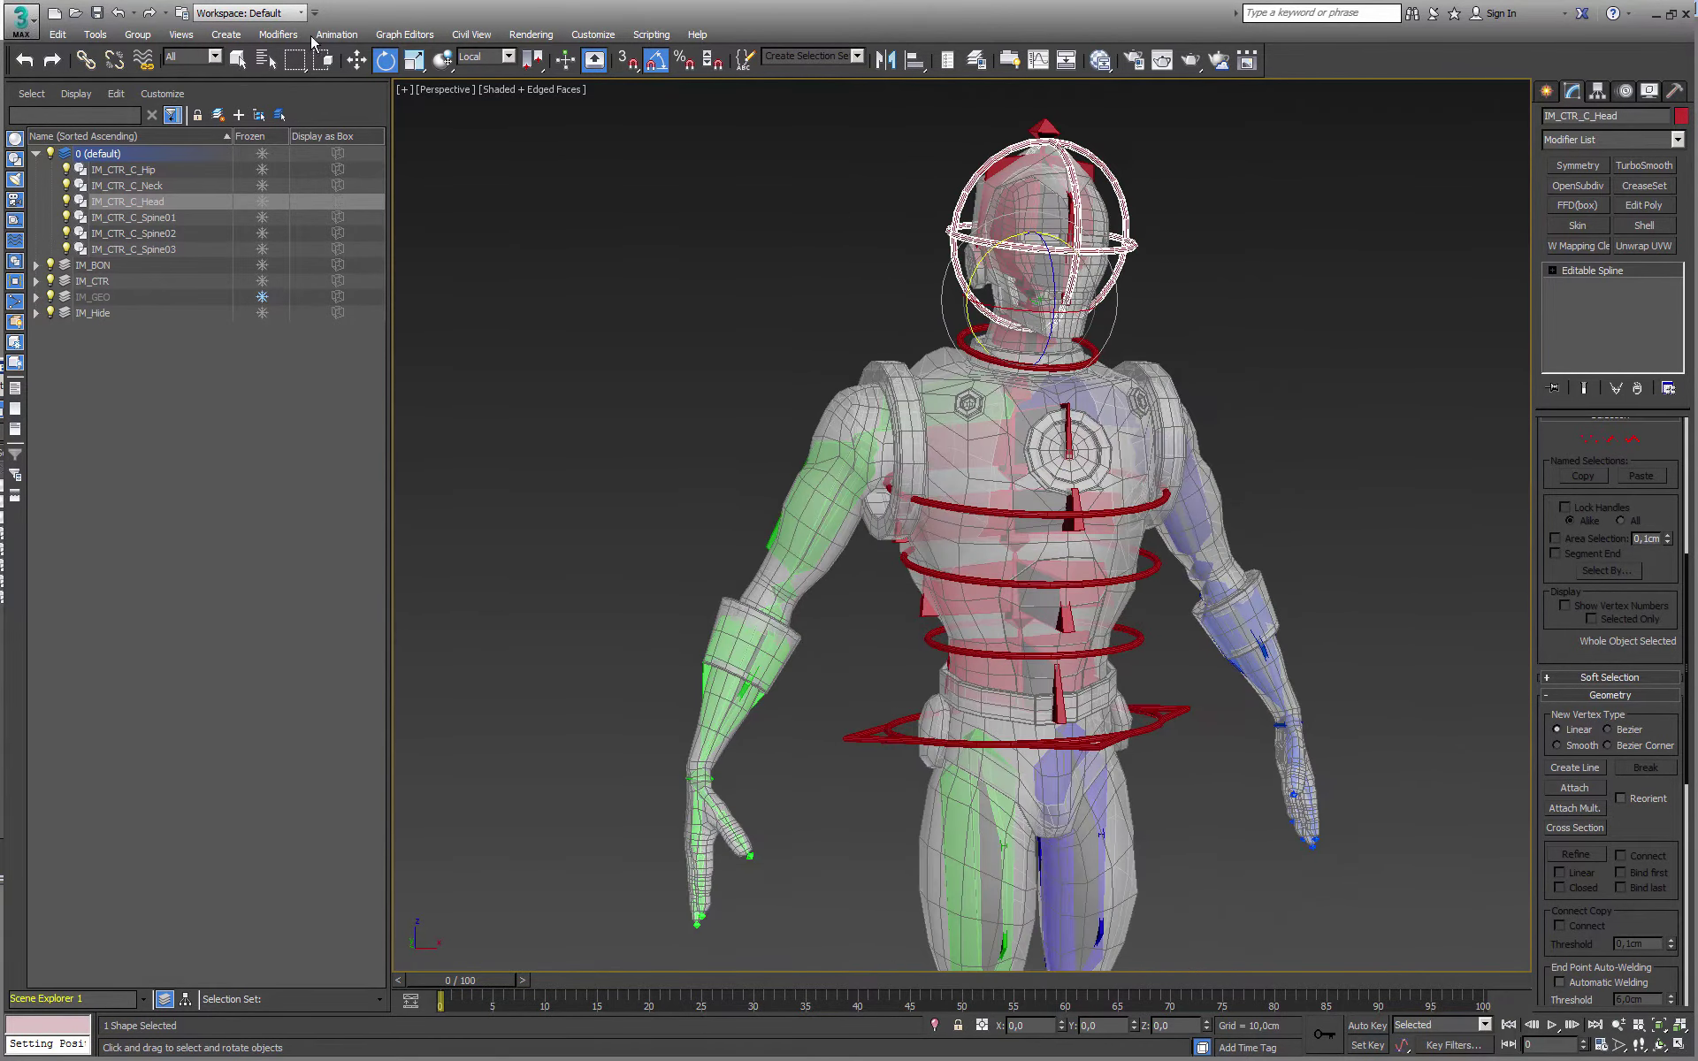
# Link the IM_CTR_C_Head control to IM_CTR_C_Neck as its parent
pyautogui.click(85, 59)
pyautogui.scroll(5, 925, 268)
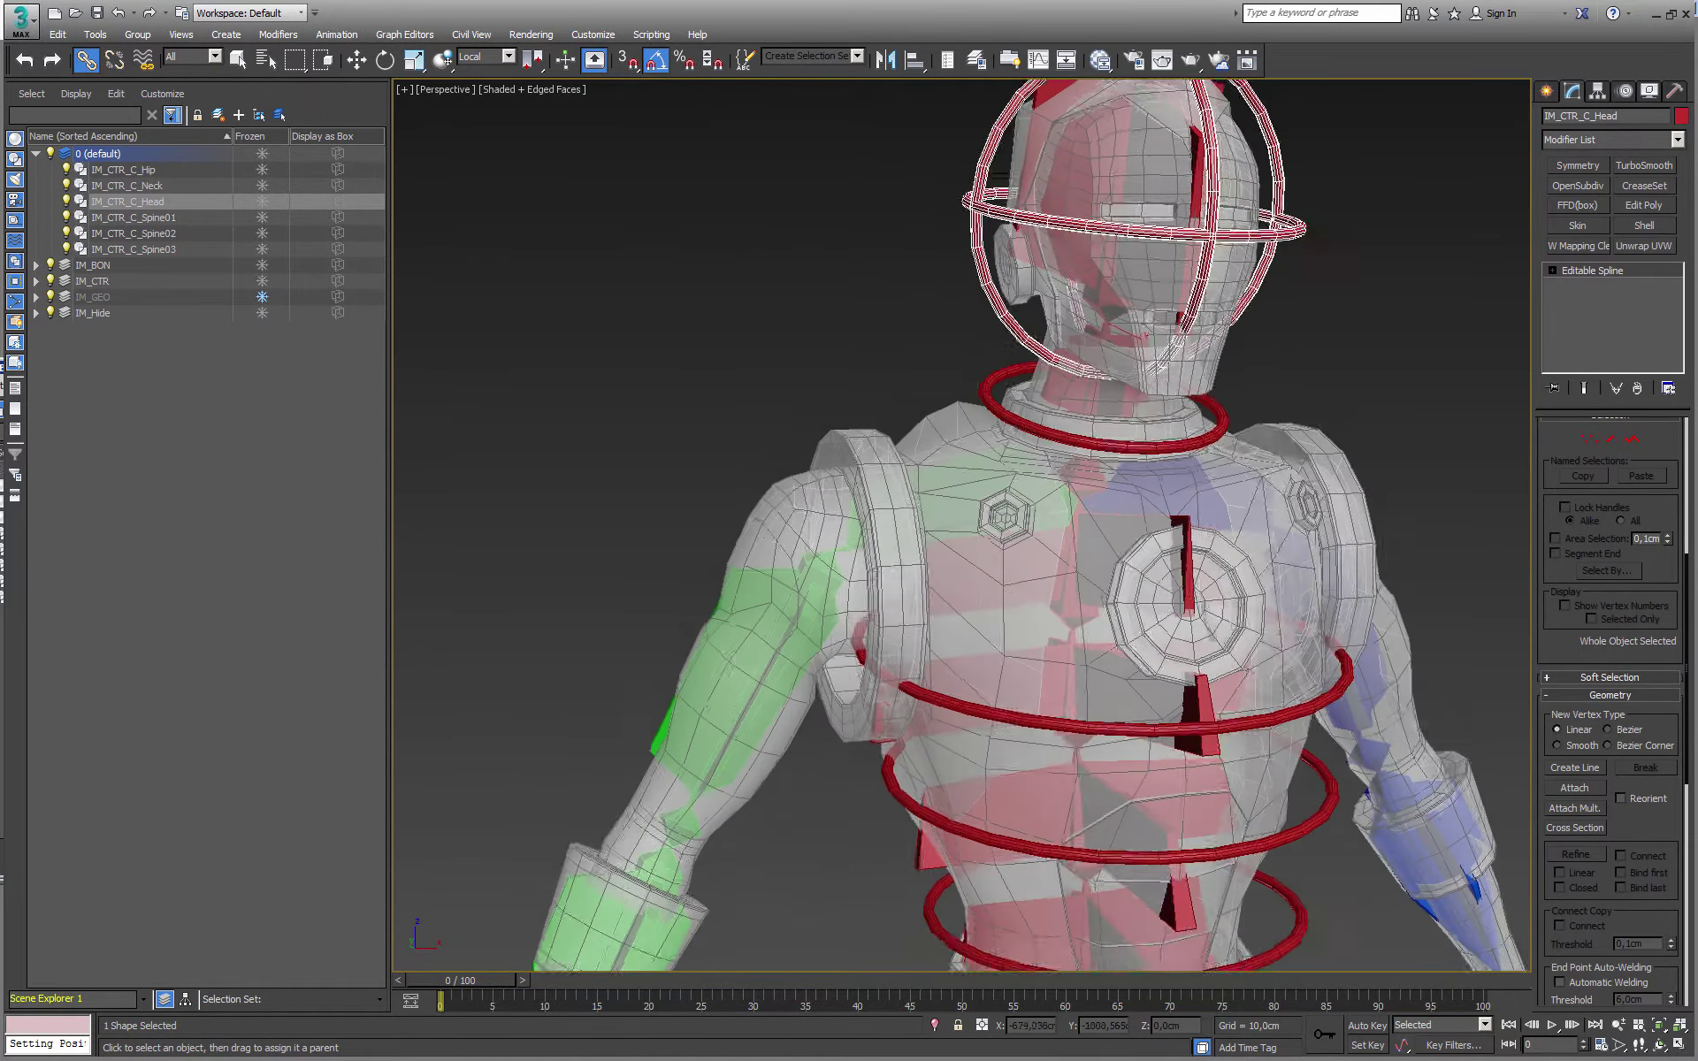
pyautogui.moveTo(857, 285); pyautogui.dragTo(895, 396)
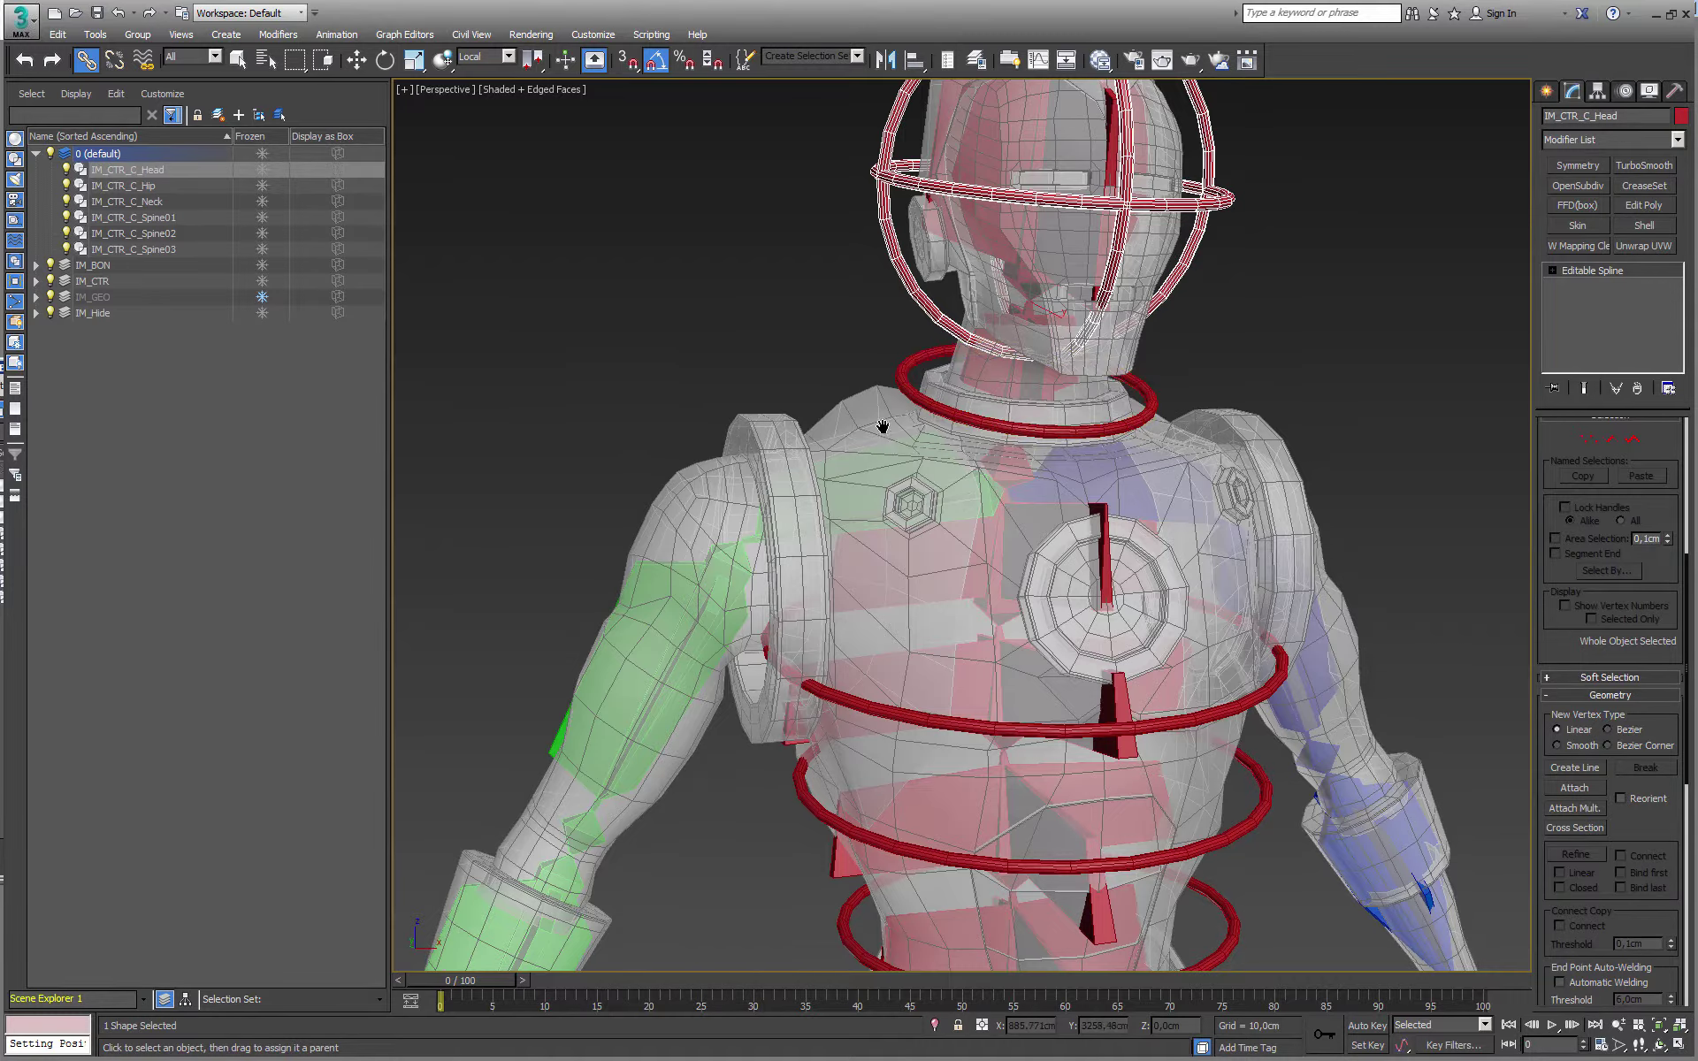
pyautogui.scroll(-3, 898, 486)
# Link the IM_CTR_C_Neck control to the chest ring IM_CTR_C_Spine03
pyautogui.click(840, 235)
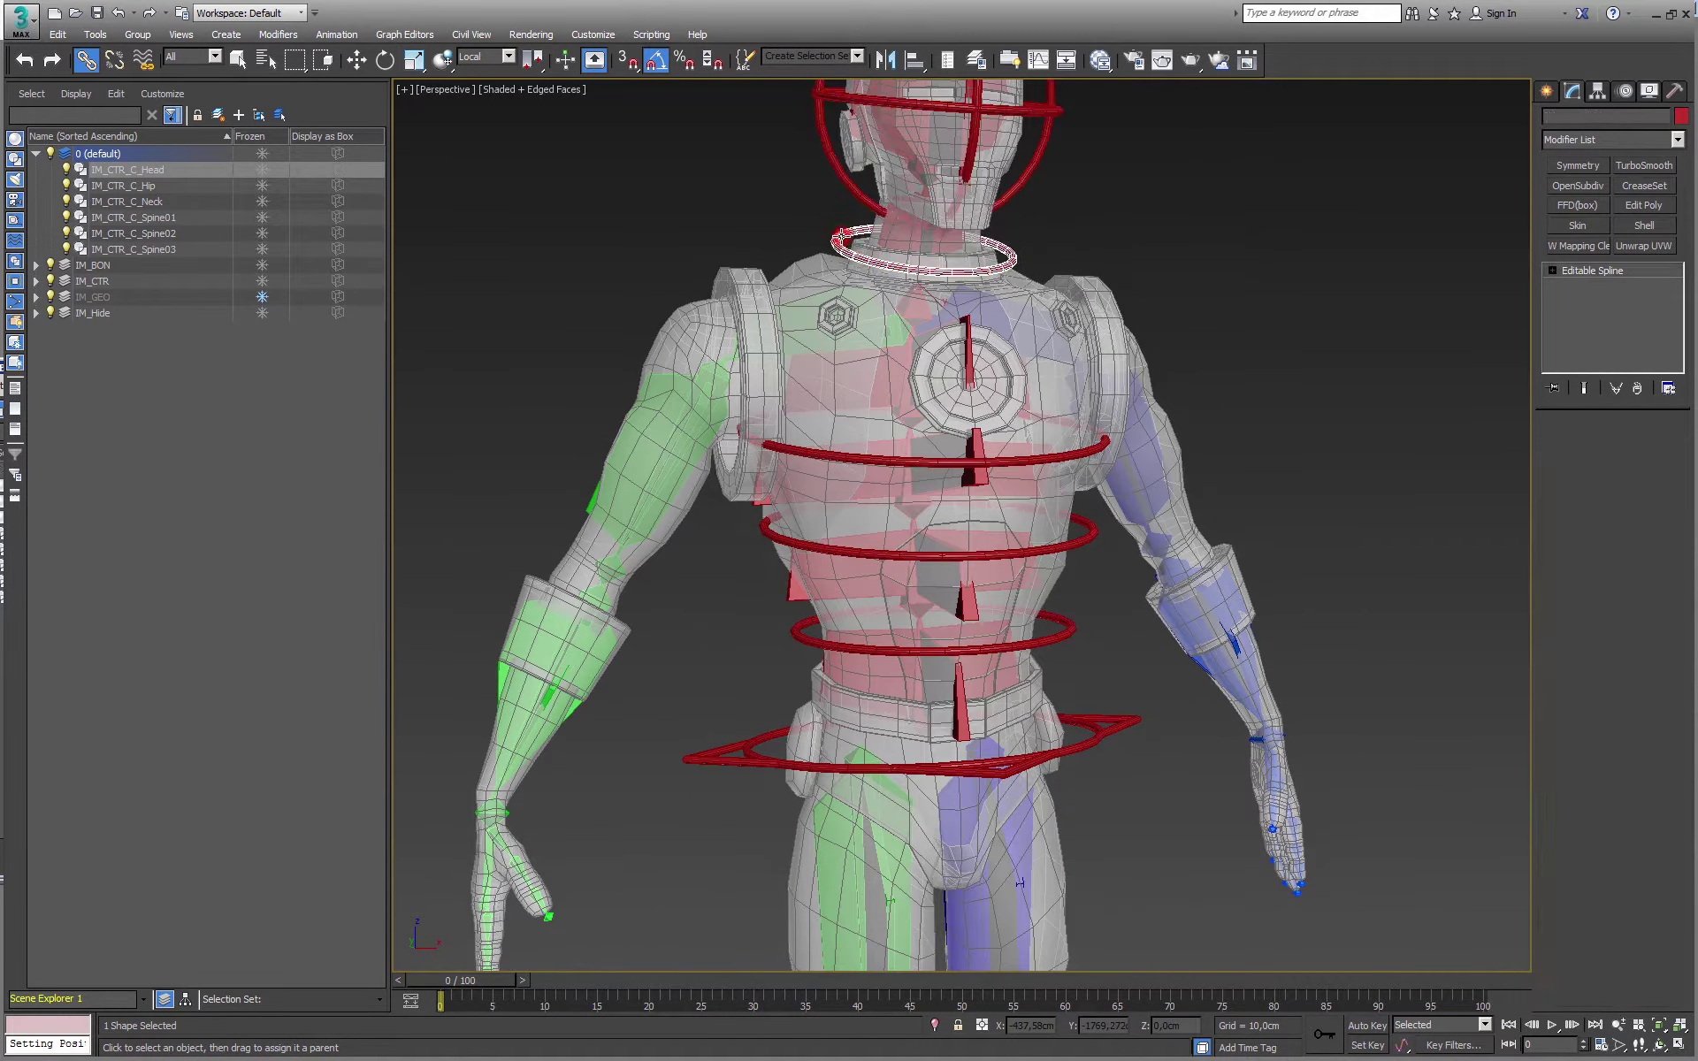
pyautogui.keyDown('alt'); pyautogui.moveTo(1199, 248); pyautogui.dragTo(1046, 372, button='middle'); pyautogui.keyUp('alt')
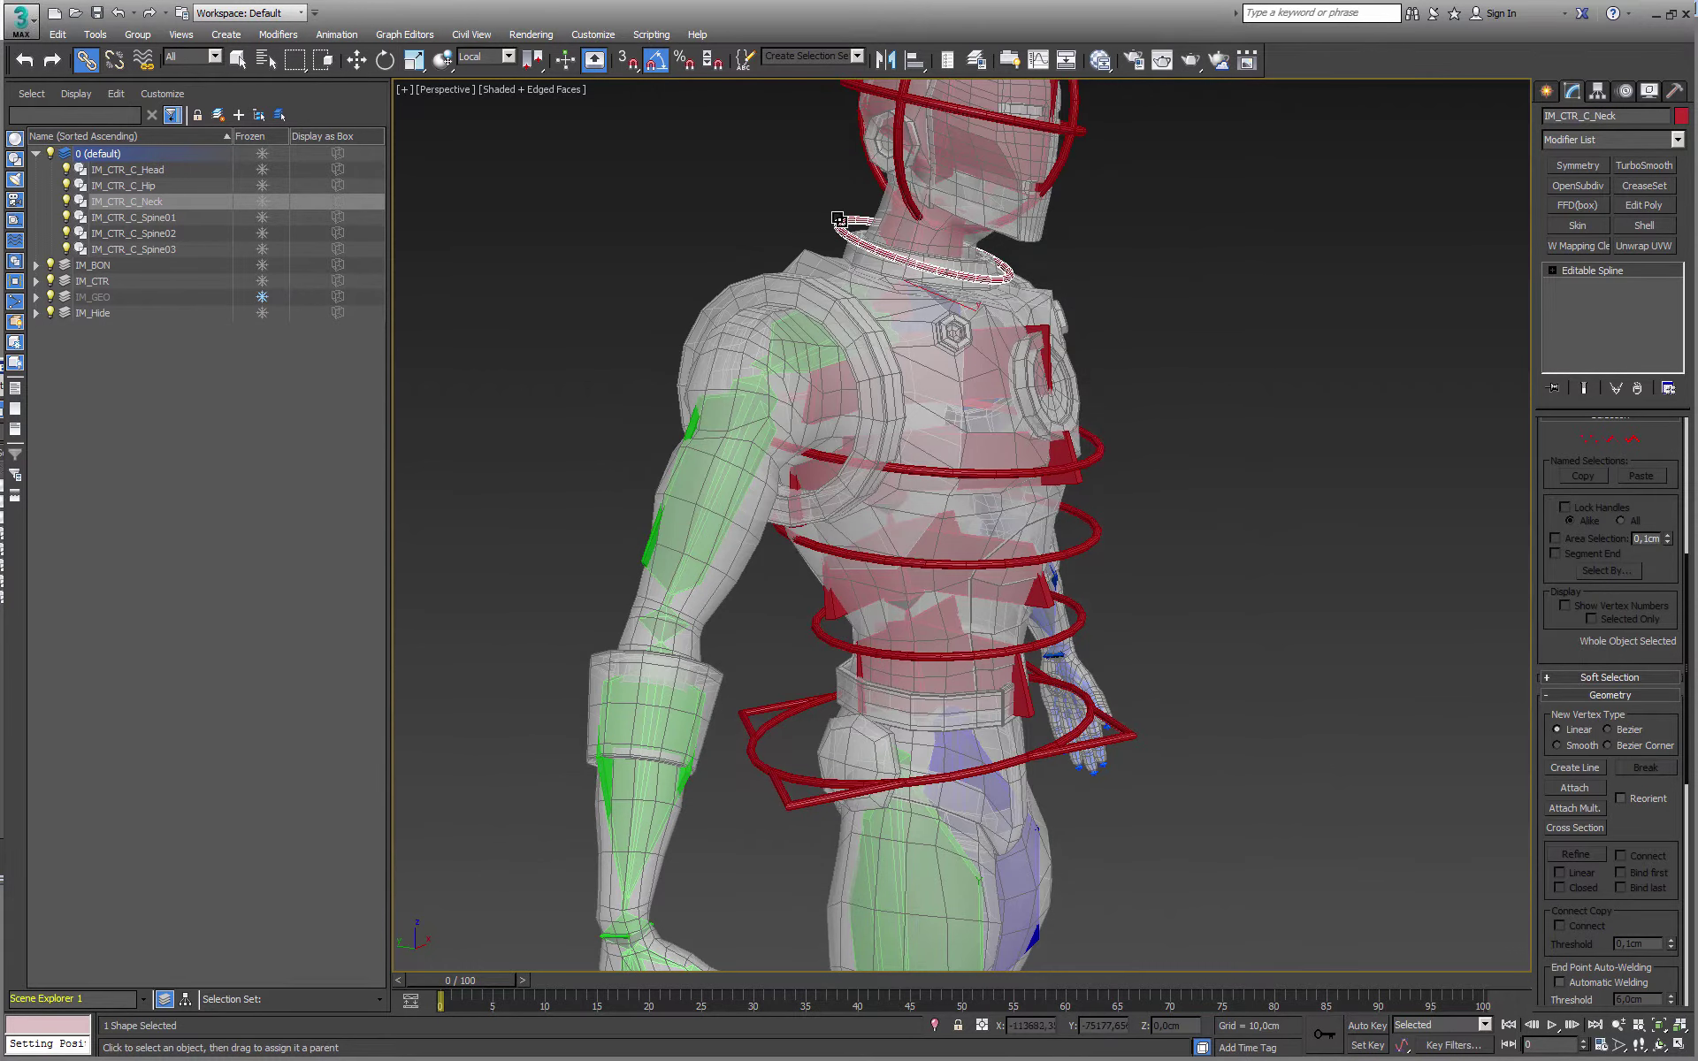
pyautogui.moveTo(1139, 426); pyautogui.dragTo(1100, 453)
pyautogui.scroll(4, 982, 645)
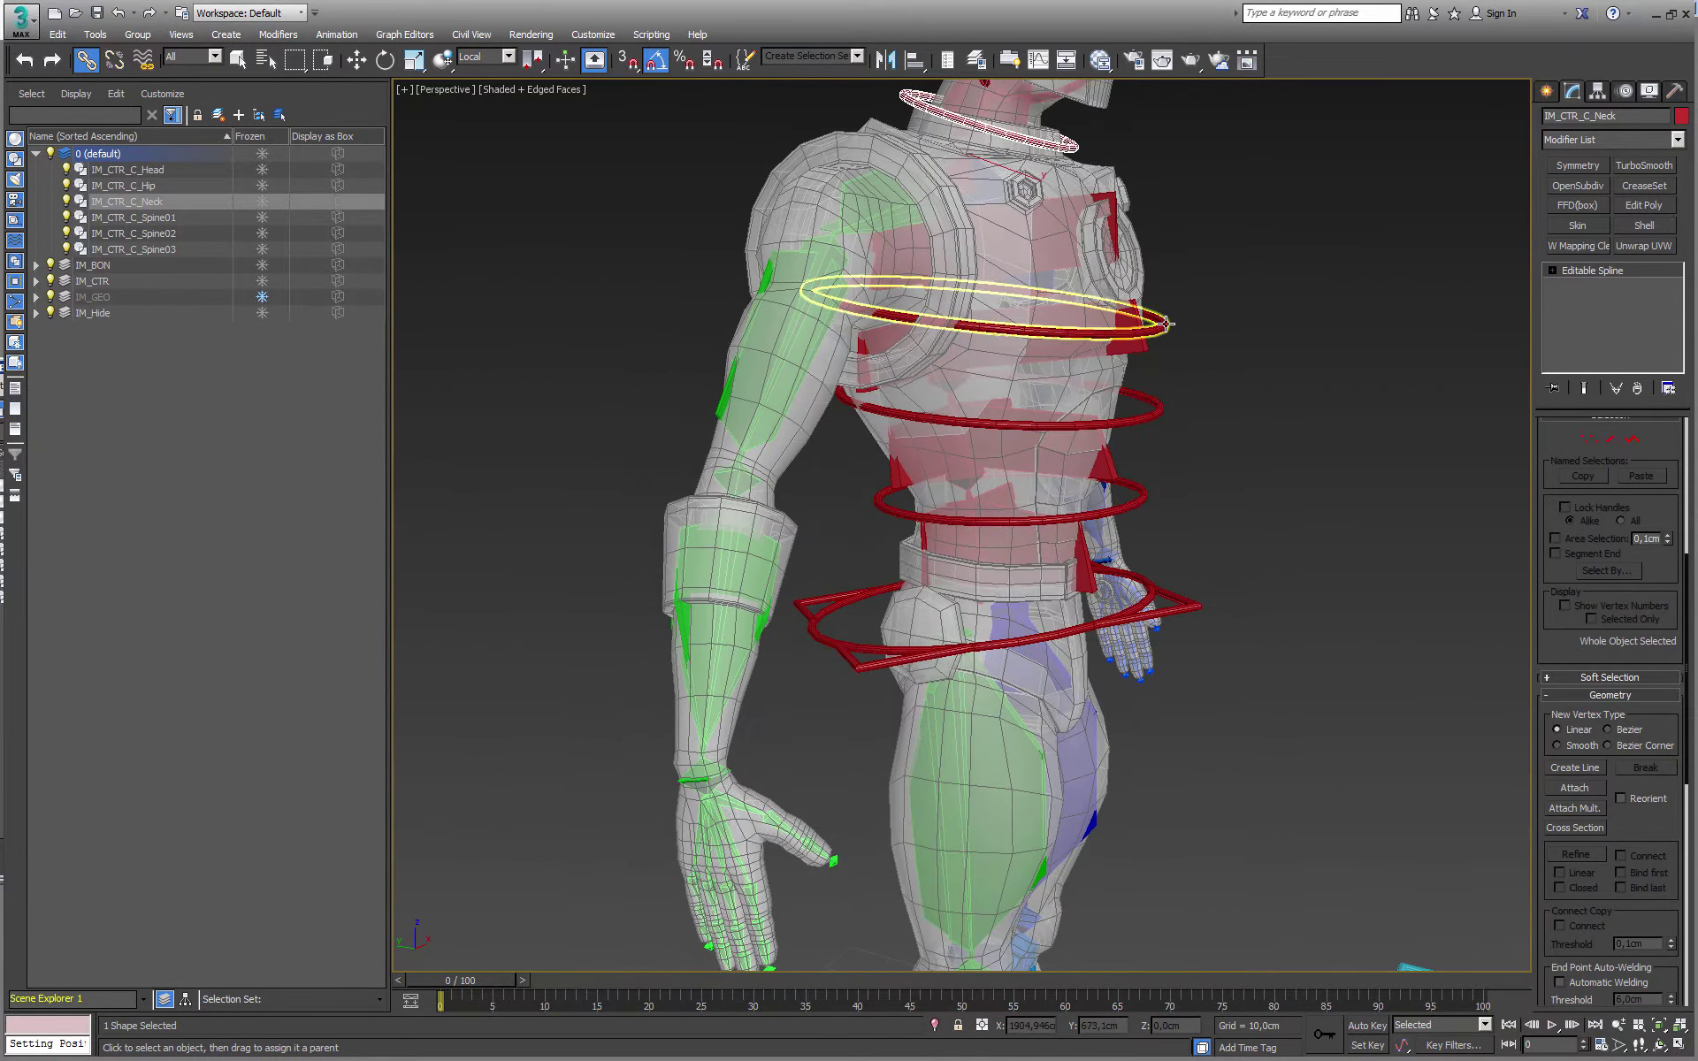
# Link IM_CTR_C_Spine03 to IM_CTR_C_Spine02, and IM_CTR_C_Spine02 to IM_CTR_C_Spine01
pyautogui.moveTo(1165, 337); pyautogui.dragTo(1285, 401)
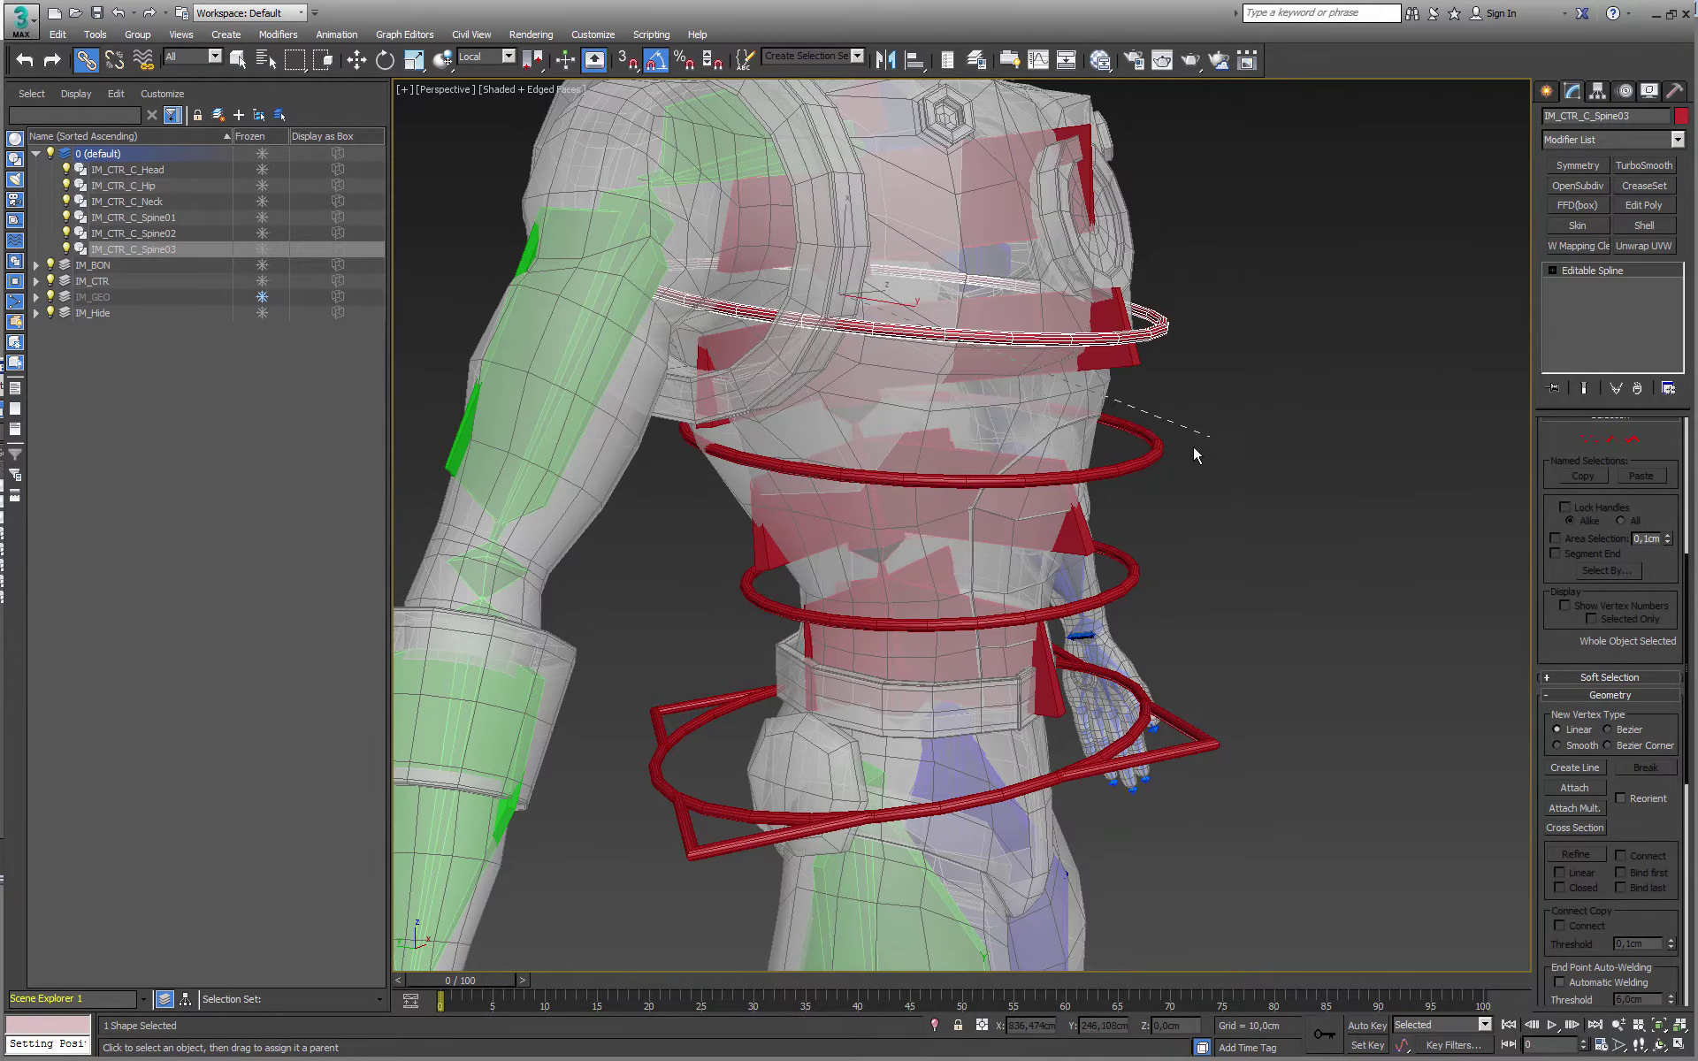
pyautogui.moveTo(1194, 448); pyautogui.dragTo(1263, 477)
pyautogui.moveTo(1184, 589); pyautogui.dragTo(1133, 580)
pyautogui.keyDown('alt'); pyautogui.moveTo(1133, 581); pyautogui.dragTo(1208, 473, button='middle'); pyautogui.keyUp('alt')
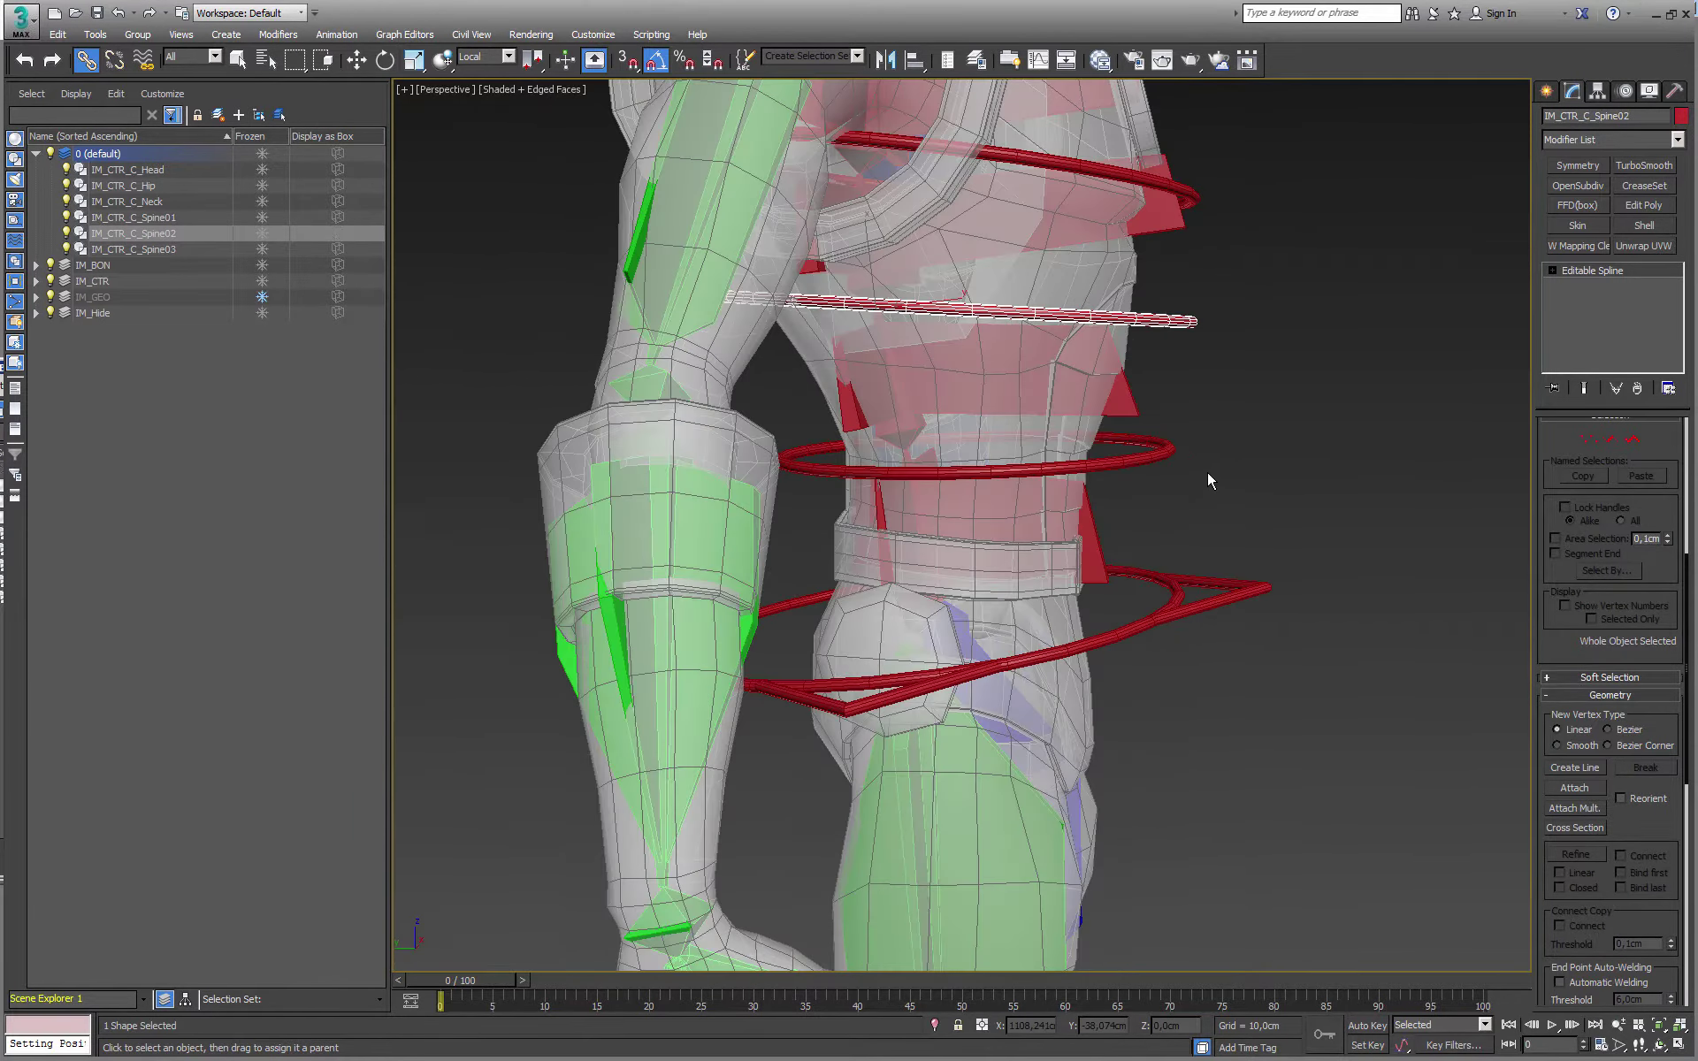
# Link the waist ring IM_CTR_C_Spine01 to the IM_CTR_C_Hip control
pyautogui.moveTo(1157, 451); pyautogui.dragTo(1157, 451)
pyautogui.click(1157, 451)
pyautogui.moveTo(1262, 591); pyautogui.dragTo(1262, 592)
pyautogui.keyDown('alt'); pyautogui.moveTo(1247, 574); pyautogui.dragTo(874, 649, button='middle'); pyautogui.keyUp('alt')
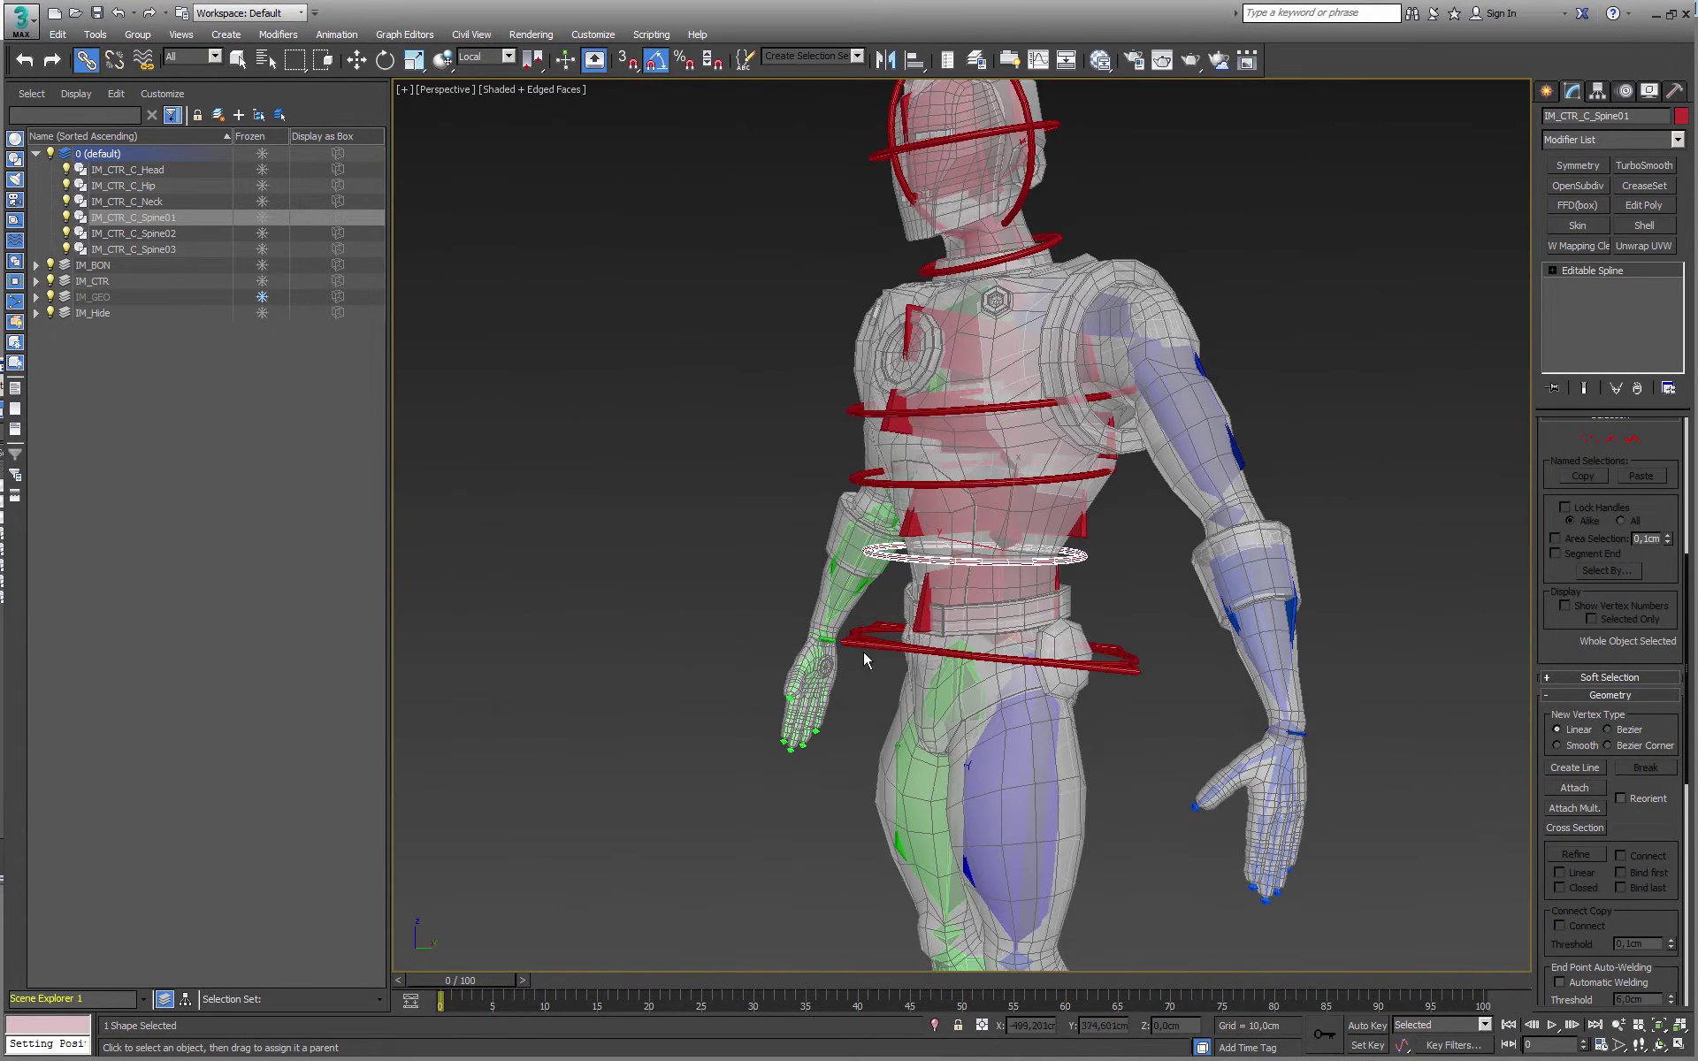
# Link the IM_CTR_C_Hip control to the large red circle control on the ground
pyautogui.click(870, 638)
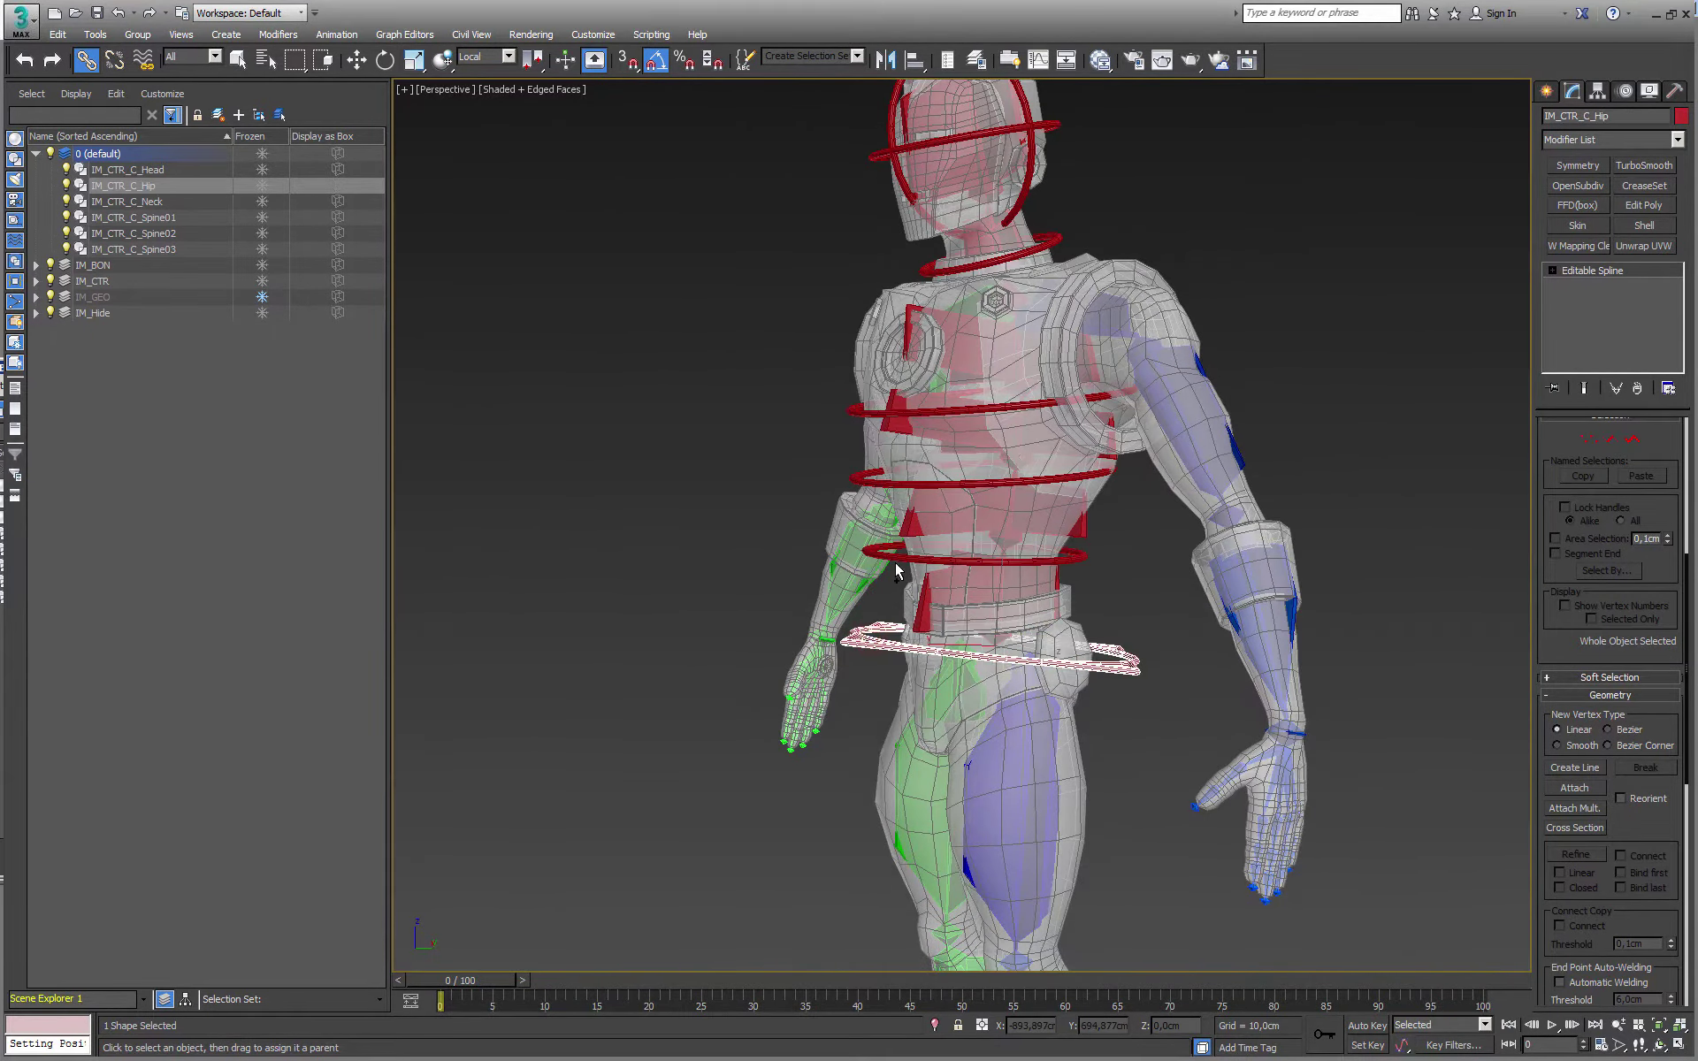
pyautogui.scroll(-3, 894, 563)
pyautogui.keyDown('alt'); pyautogui.moveTo(894, 564); pyautogui.dragTo(855, 650, button='middle'); pyautogui.keyUp('alt')
pyautogui.moveTo(855, 650); pyautogui.dragTo(844, 522, button='middle')
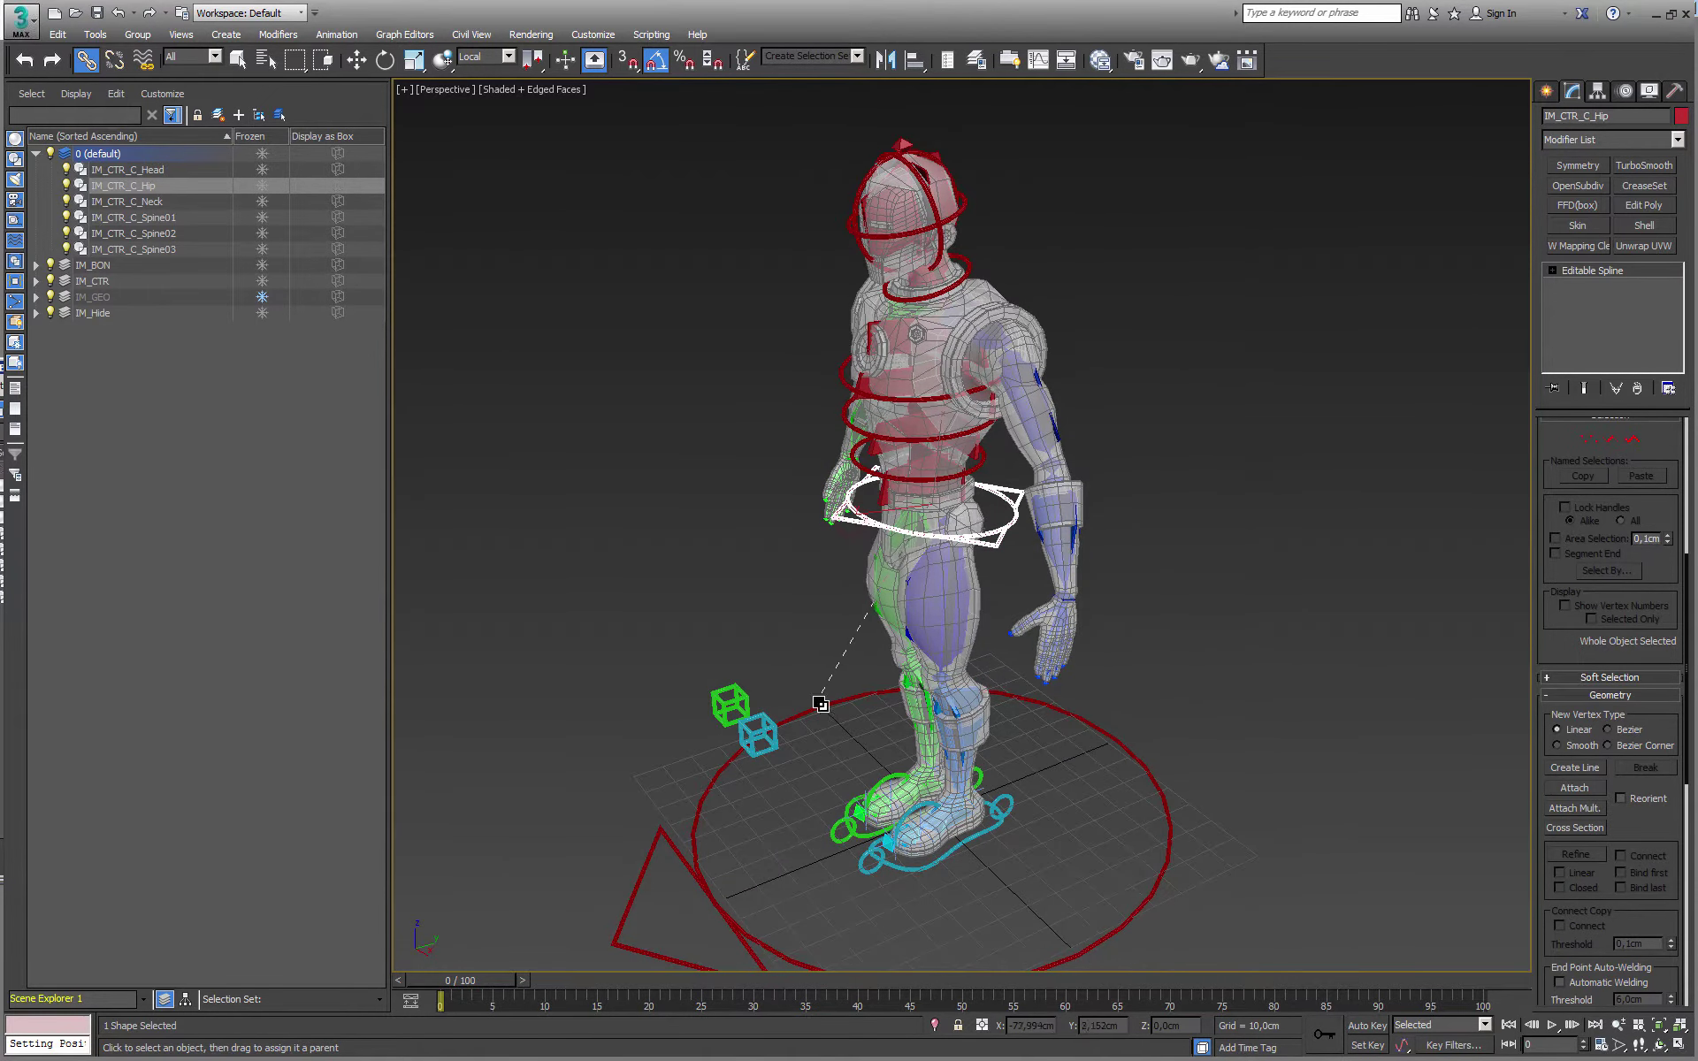
pyautogui.moveTo(820, 703); pyautogui.dragTo(823, 698)
pyautogui.keyDown('alt'); pyautogui.moveTo(836, 661); pyautogui.dragTo(826, 721, button='middle'); pyautogui.keyUp('alt')
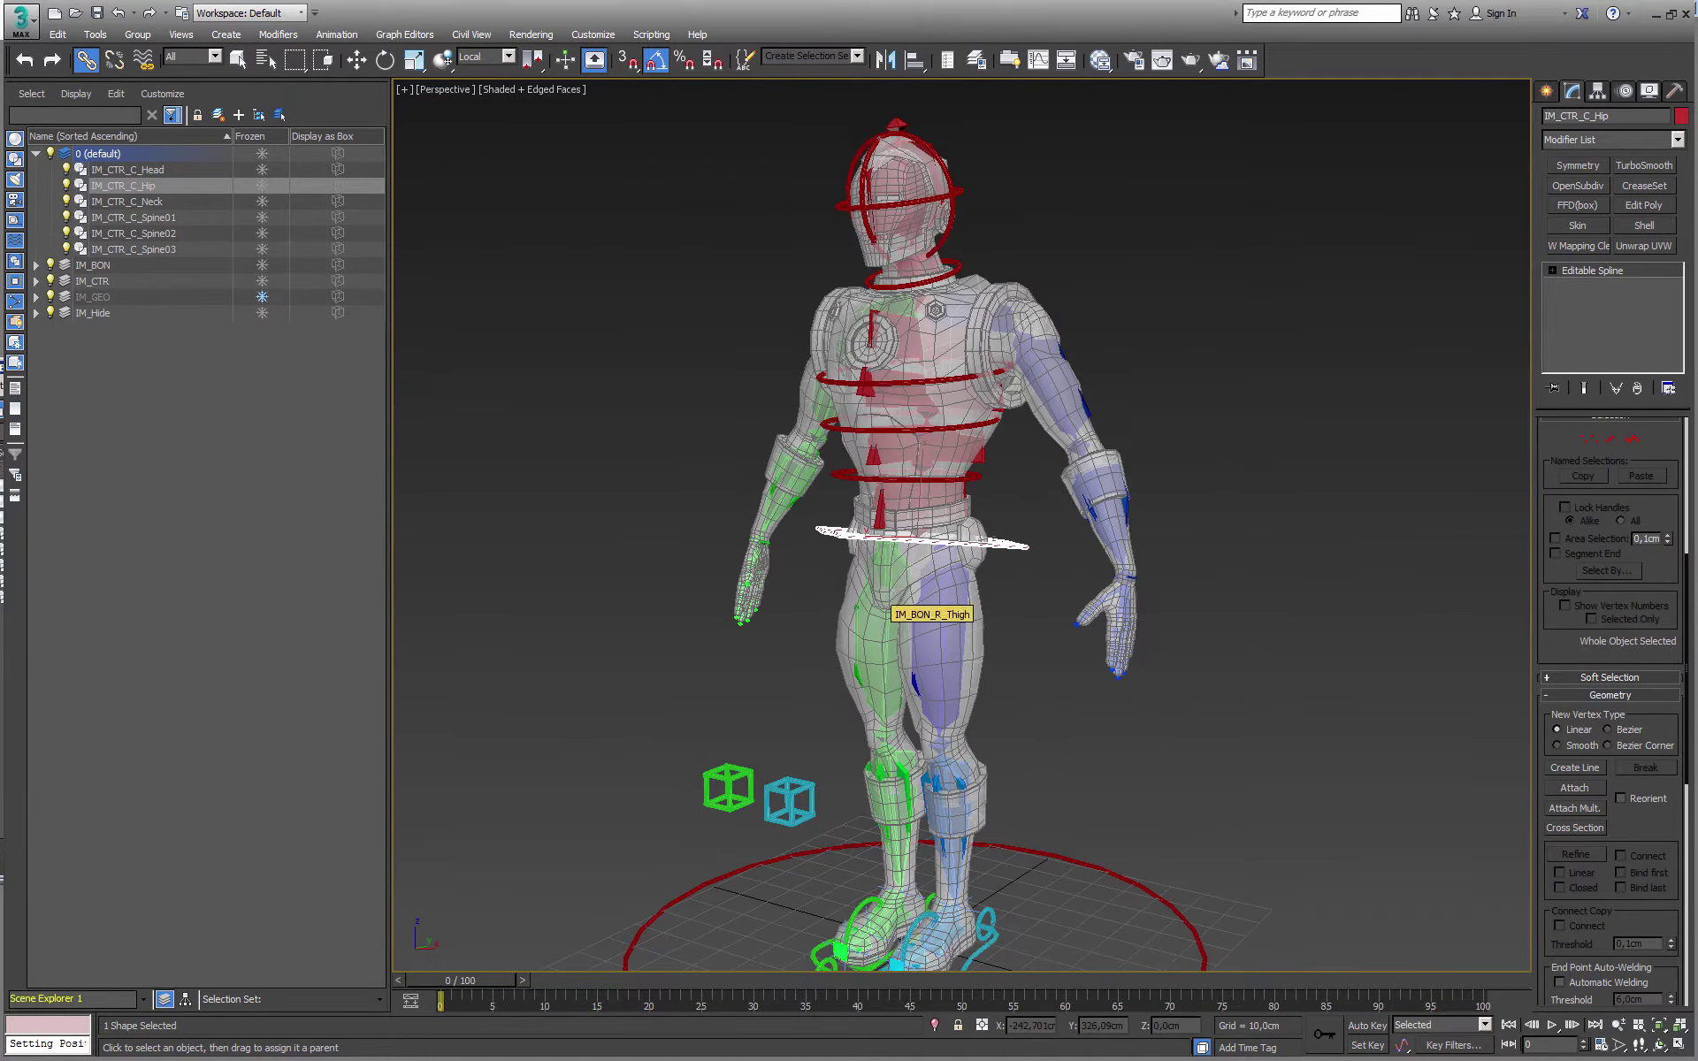
# Test the linked hierarchy by rotating the IM_CTR_C_Hip control, and undo the rotation
pyautogui.press('e')
pyautogui.keyDown('alt'); pyautogui.moveTo(902, 530); pyautogui.dragTo(865, 498, button='middle'); pyautogui.keyUp('alt')
pyautogui.moveTo(874, 498); pyautogui.dragTo(837, 541)
pyautogui.hotkey('ctrl', 'z')
pyautogui.keyDown('alt'); pyautogui.moveTo(837, 540); pyautogui.dragTo(984, 520, button='middle'); pyautogui.keyUp('alt')
pyautogui.press('w')
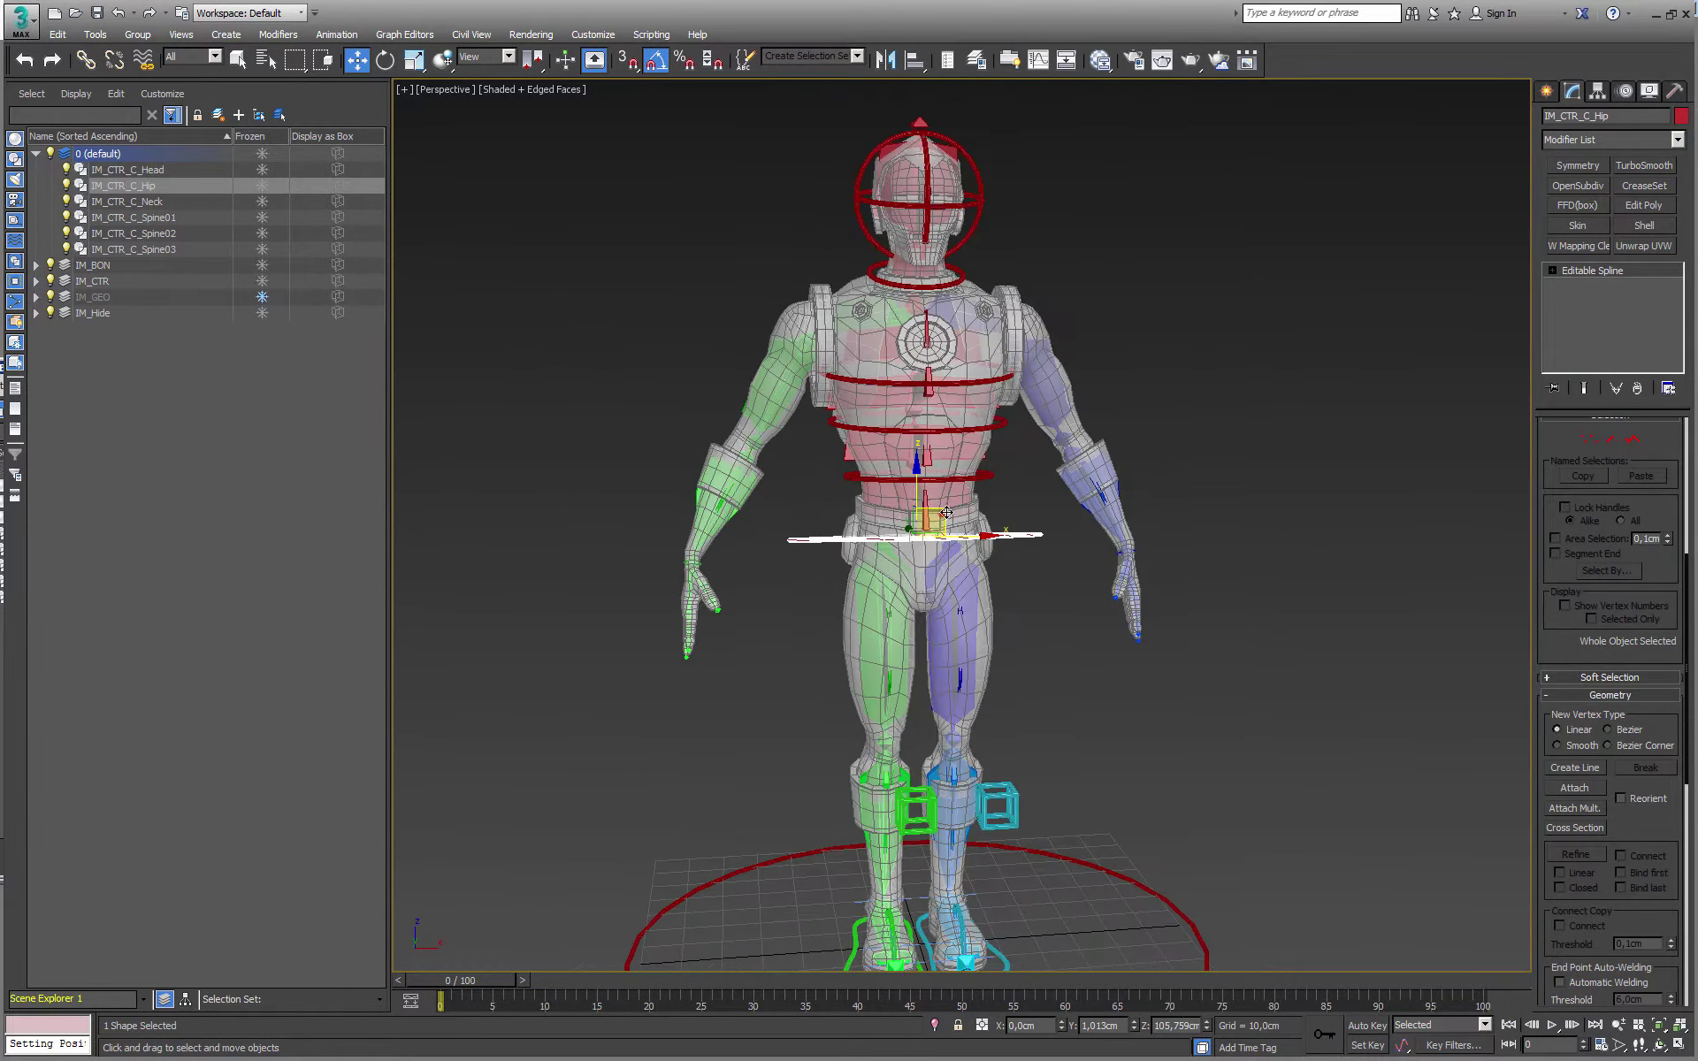
# Test-rotate the IM_CTR_C_Neck control and undo it, and test-rotate IM_CTR_C_Spine02 by 5 degrees
pyautogui.click(958, 275)
pyautogui.press('e')
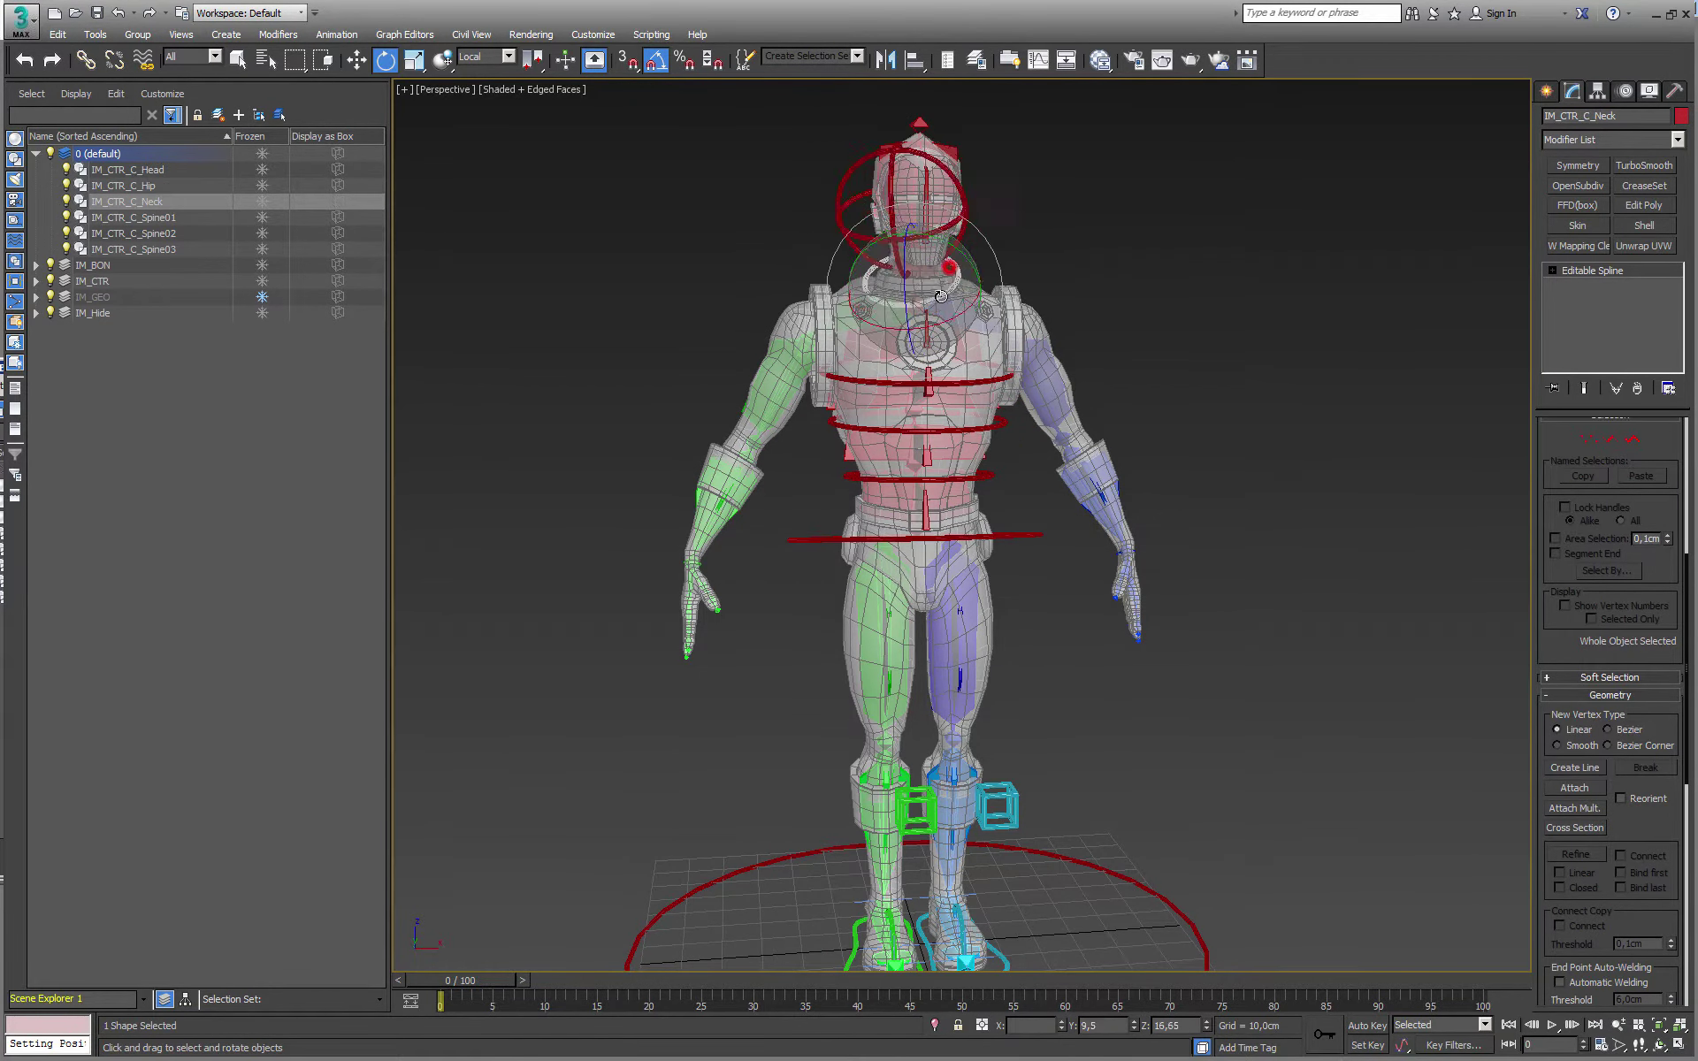
pyautogui.moveTo(941, 296); pyautogui.dragTo(950, 268)
pyautogui.hotkey('ctrl', 'z')
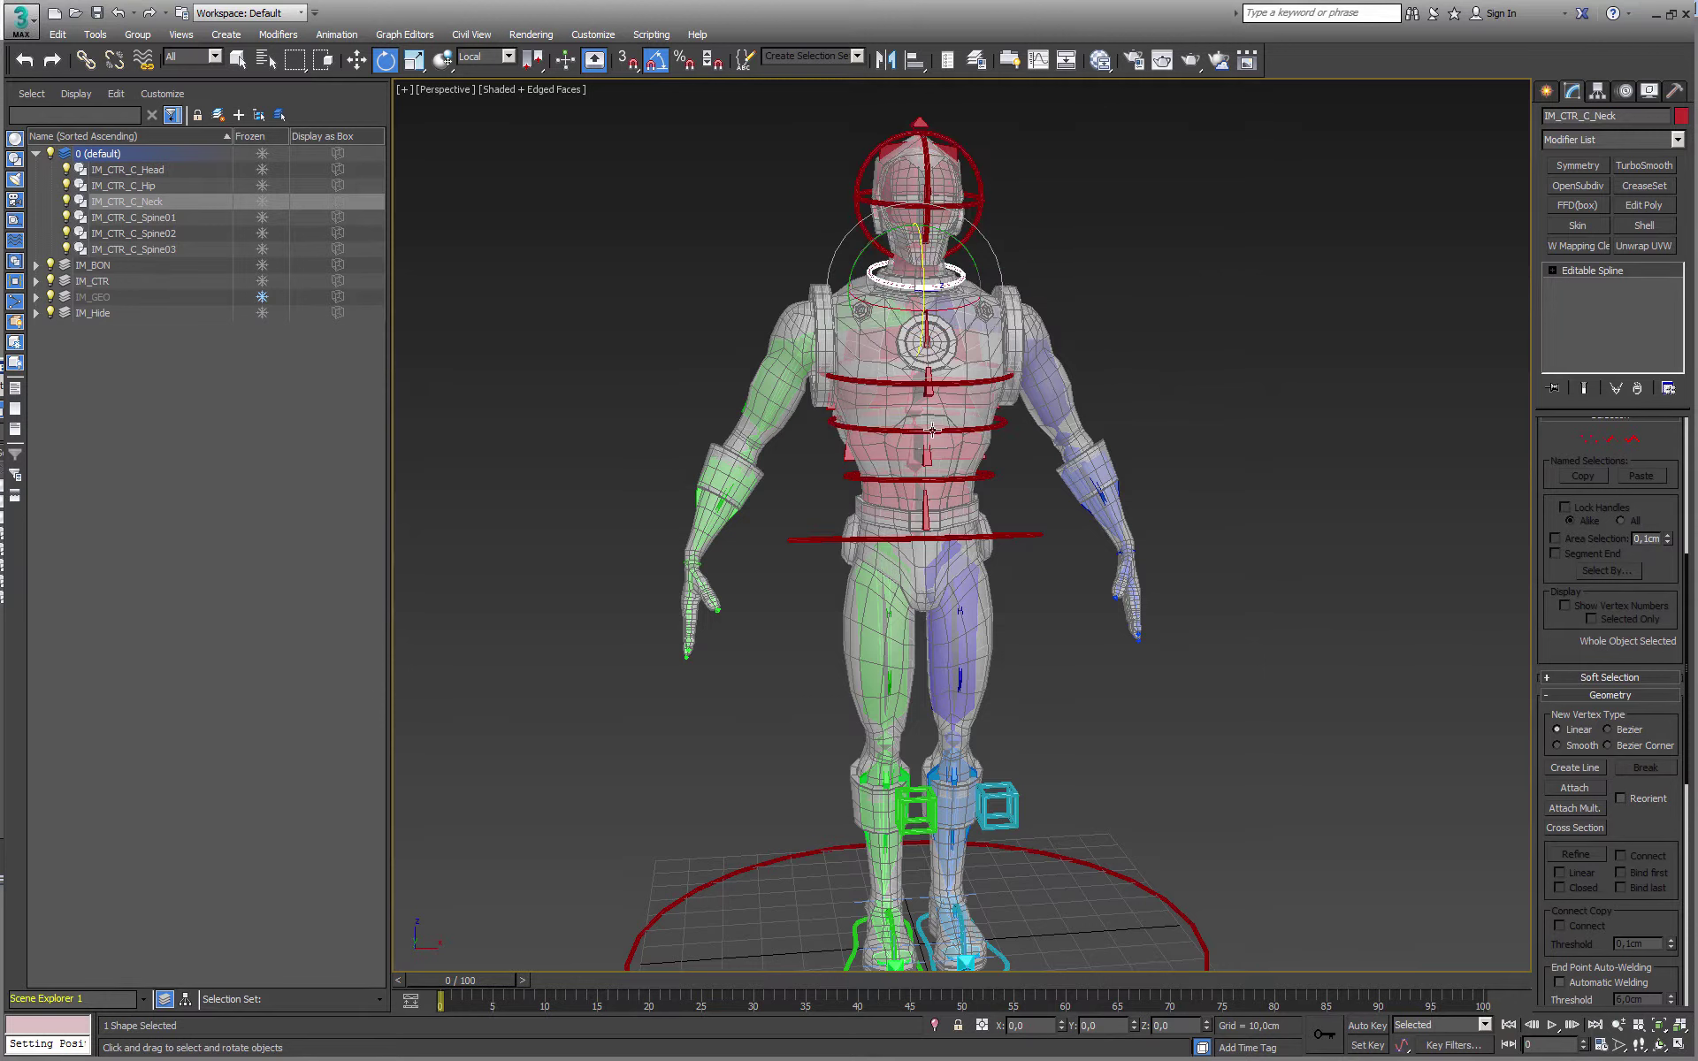
pyautogui.click(932, 431)
pyautogui.moveTo(932, 431); pyautogui.dragTo(933, 419)
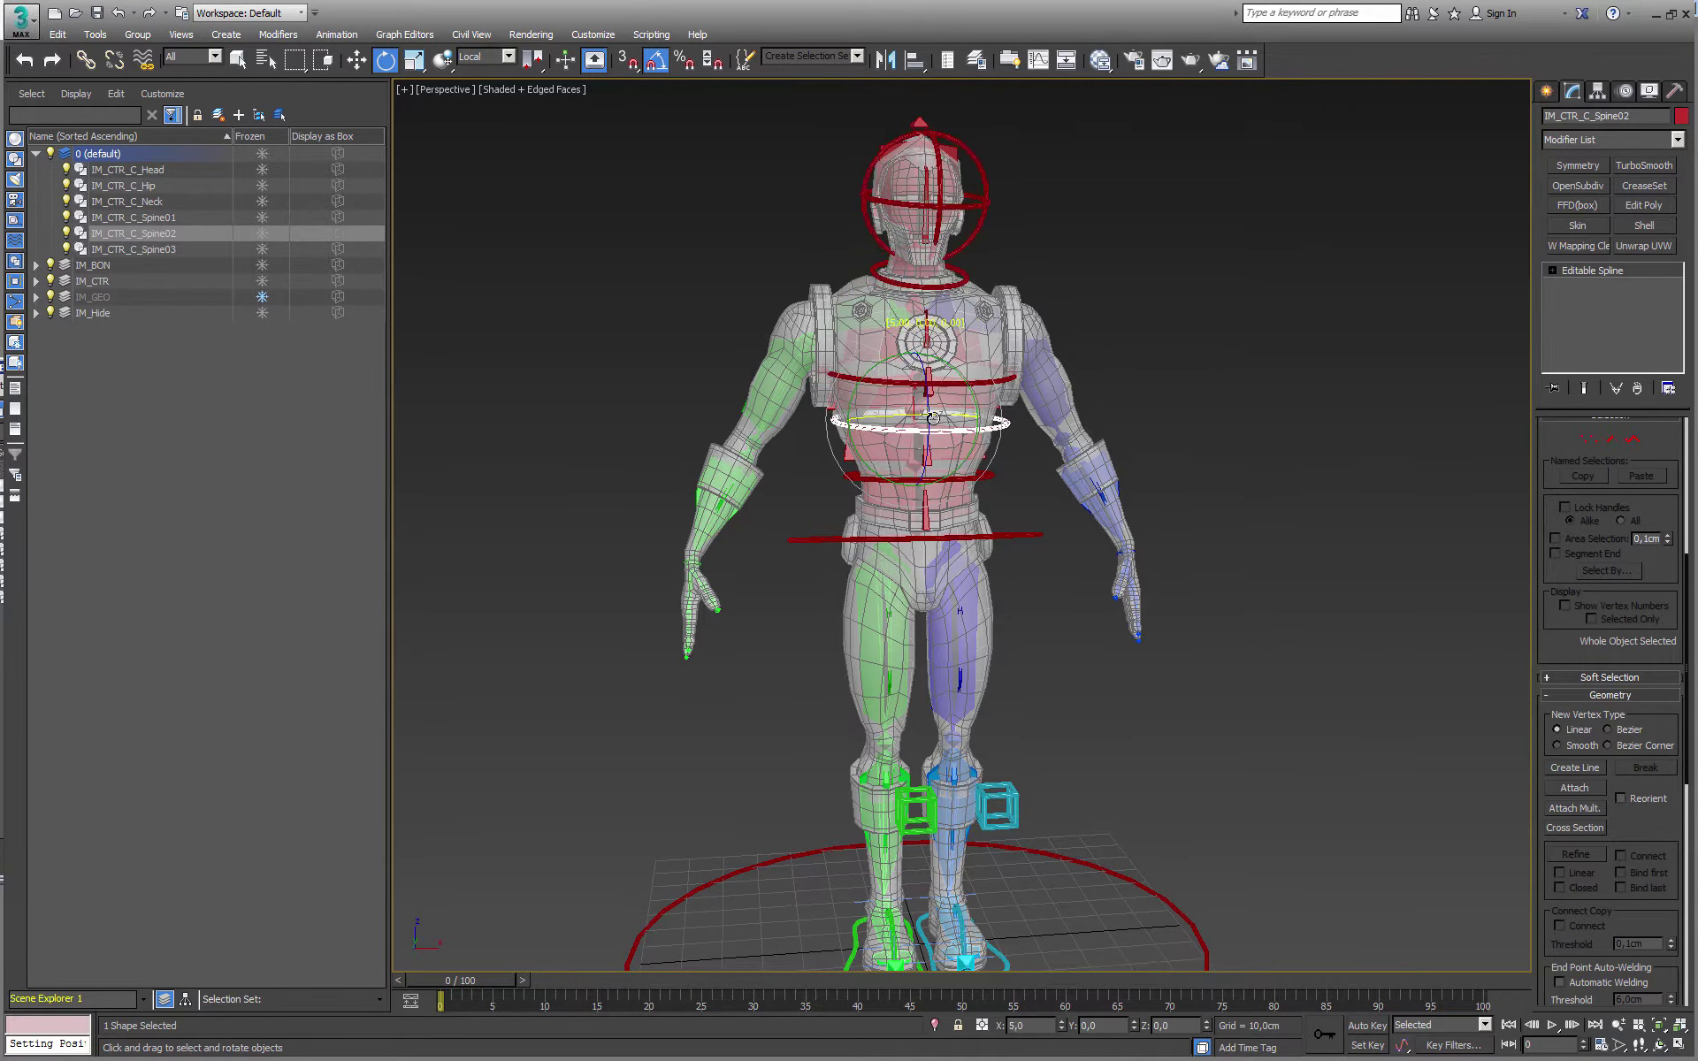
# Freeze the transforms of all six controls together: hip, Spine01, Spine02, Spine03, neck and head
pyautogui.keyDown('alt'); pyautogui.moveTo(956, 436); pyautogui.dragTo(1048, 523, button='middle'); pyautogui.keyUp('alt')
pyautogui.click(1007, 536)
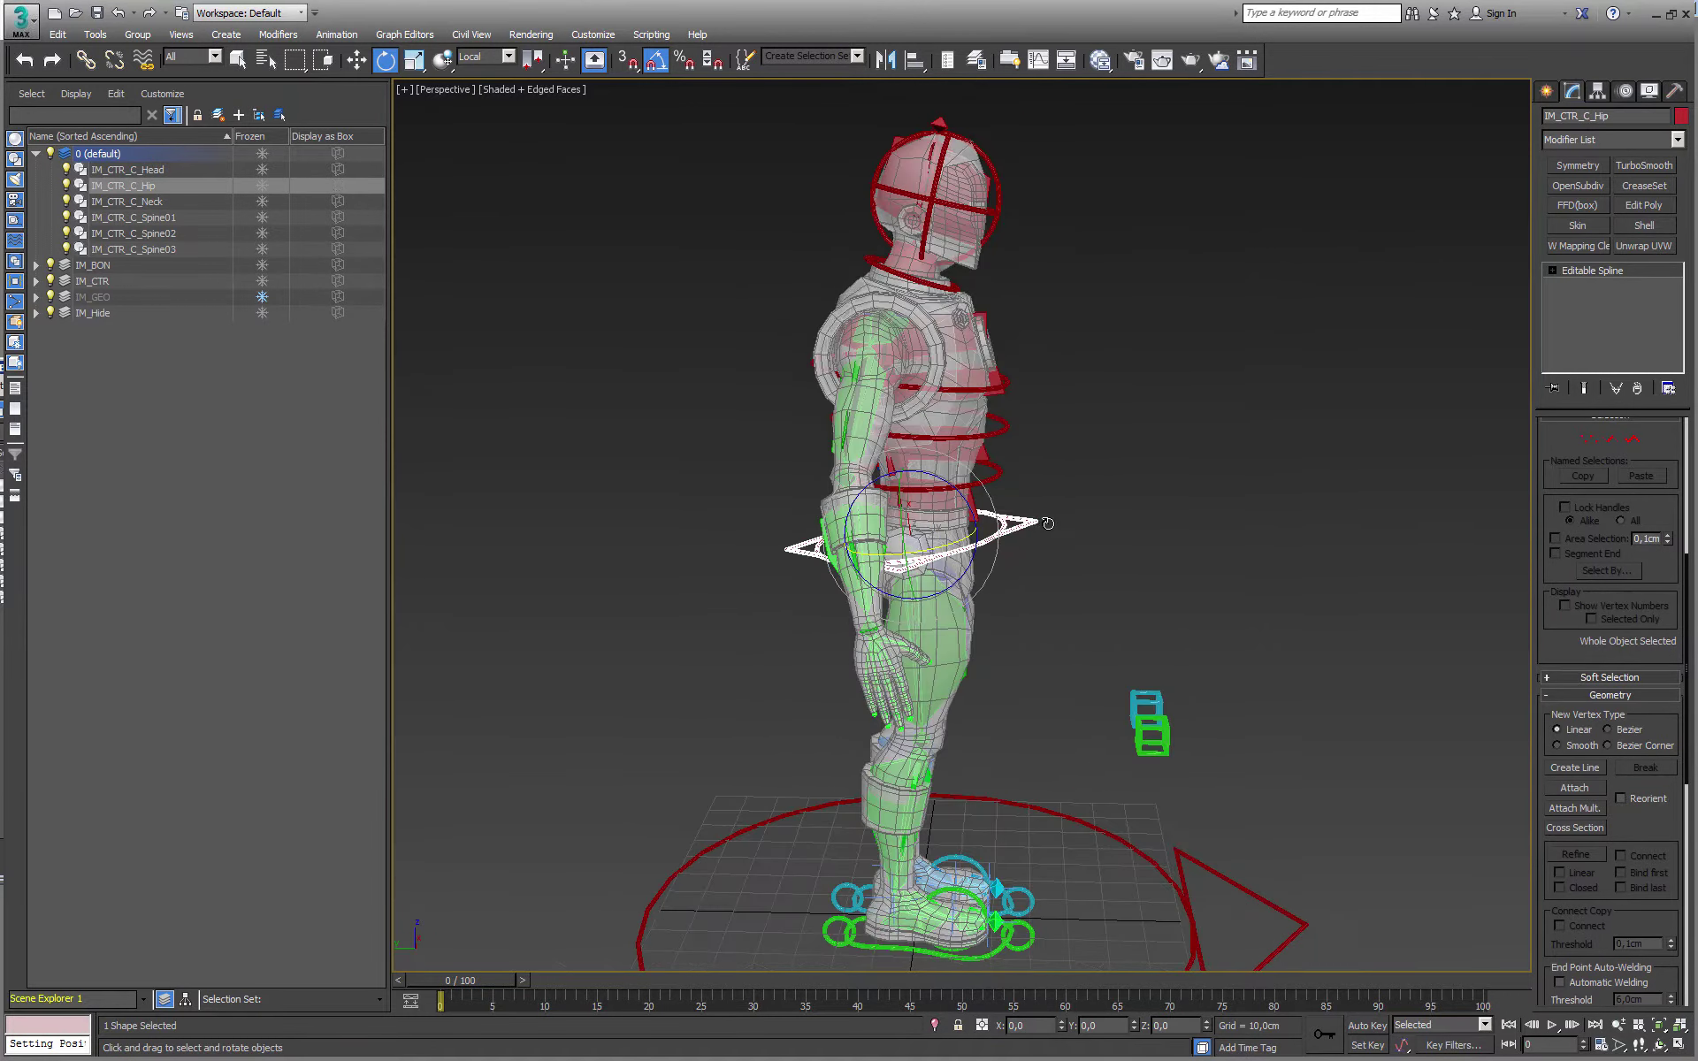
pyautogui.keyDown('ctrl'); pyautogui.click(996, 469); pyautogui.keyUp('ctrl')
pyautogui.keyDown('ctrl'); pyautogui.click(1009, 430); pyautogui.keyUp('ctrl')
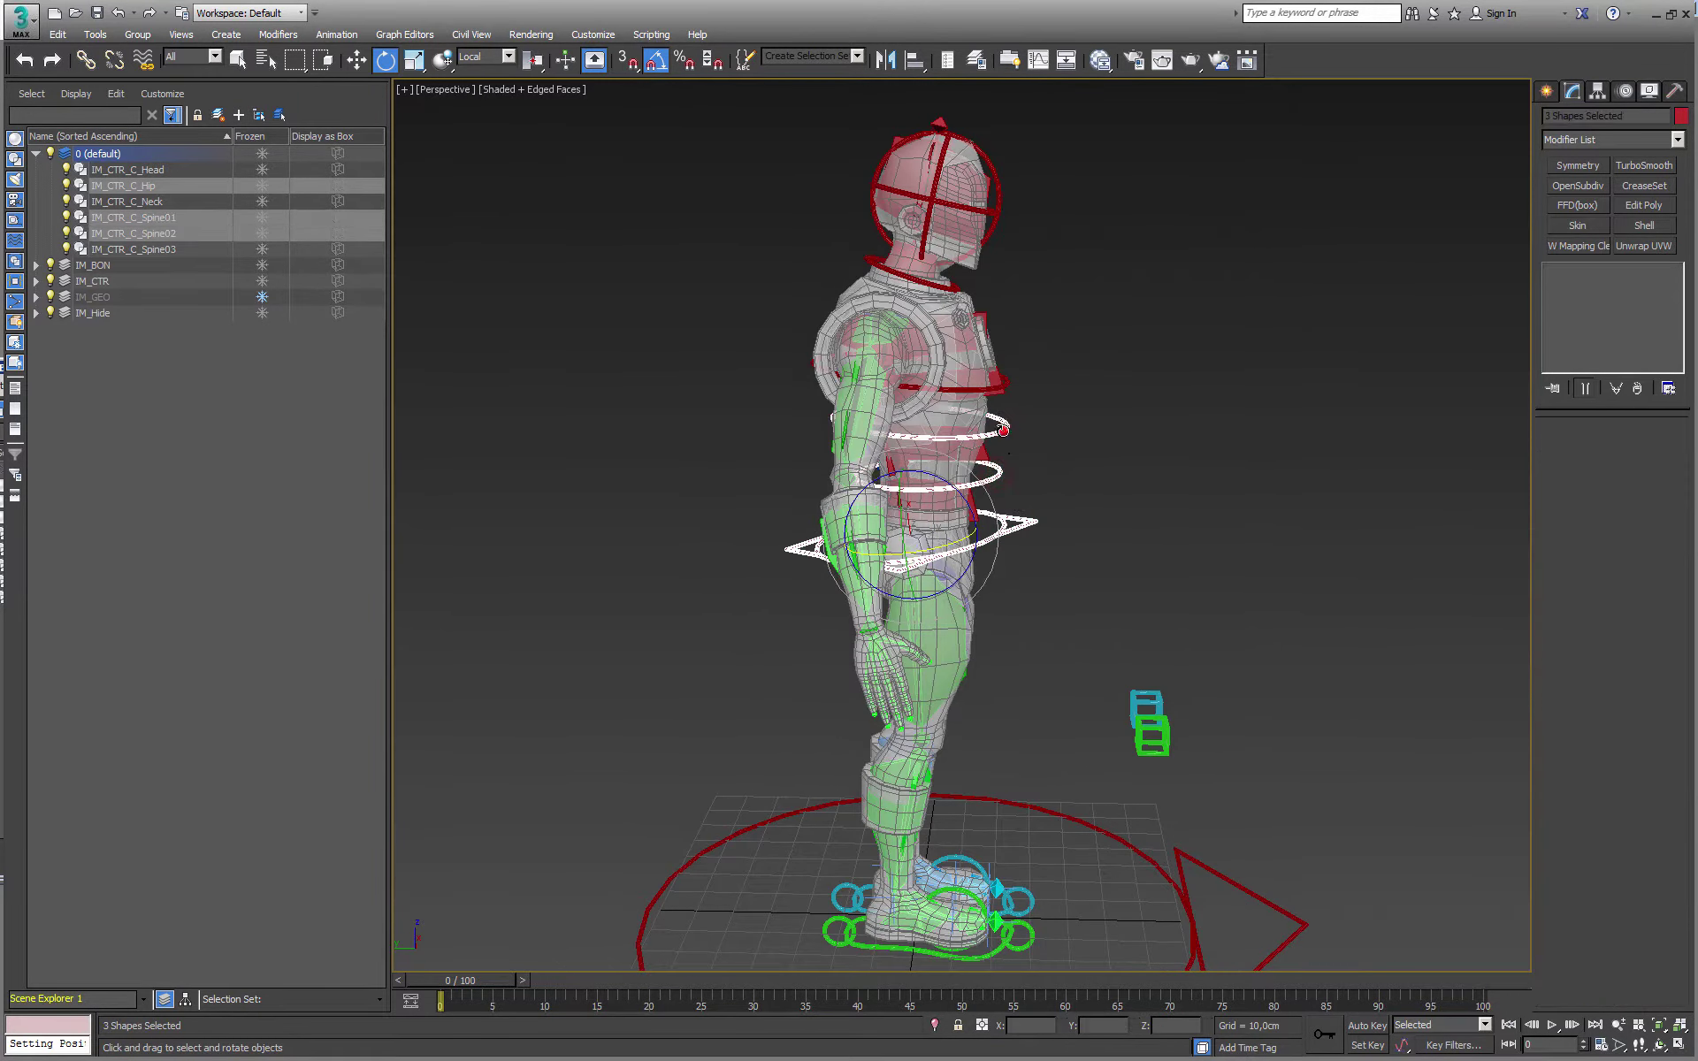
pyautogui.keyDown('ctrl'); pyautogui.click(1005, 383); pyautogui.keyUp('ctrl')
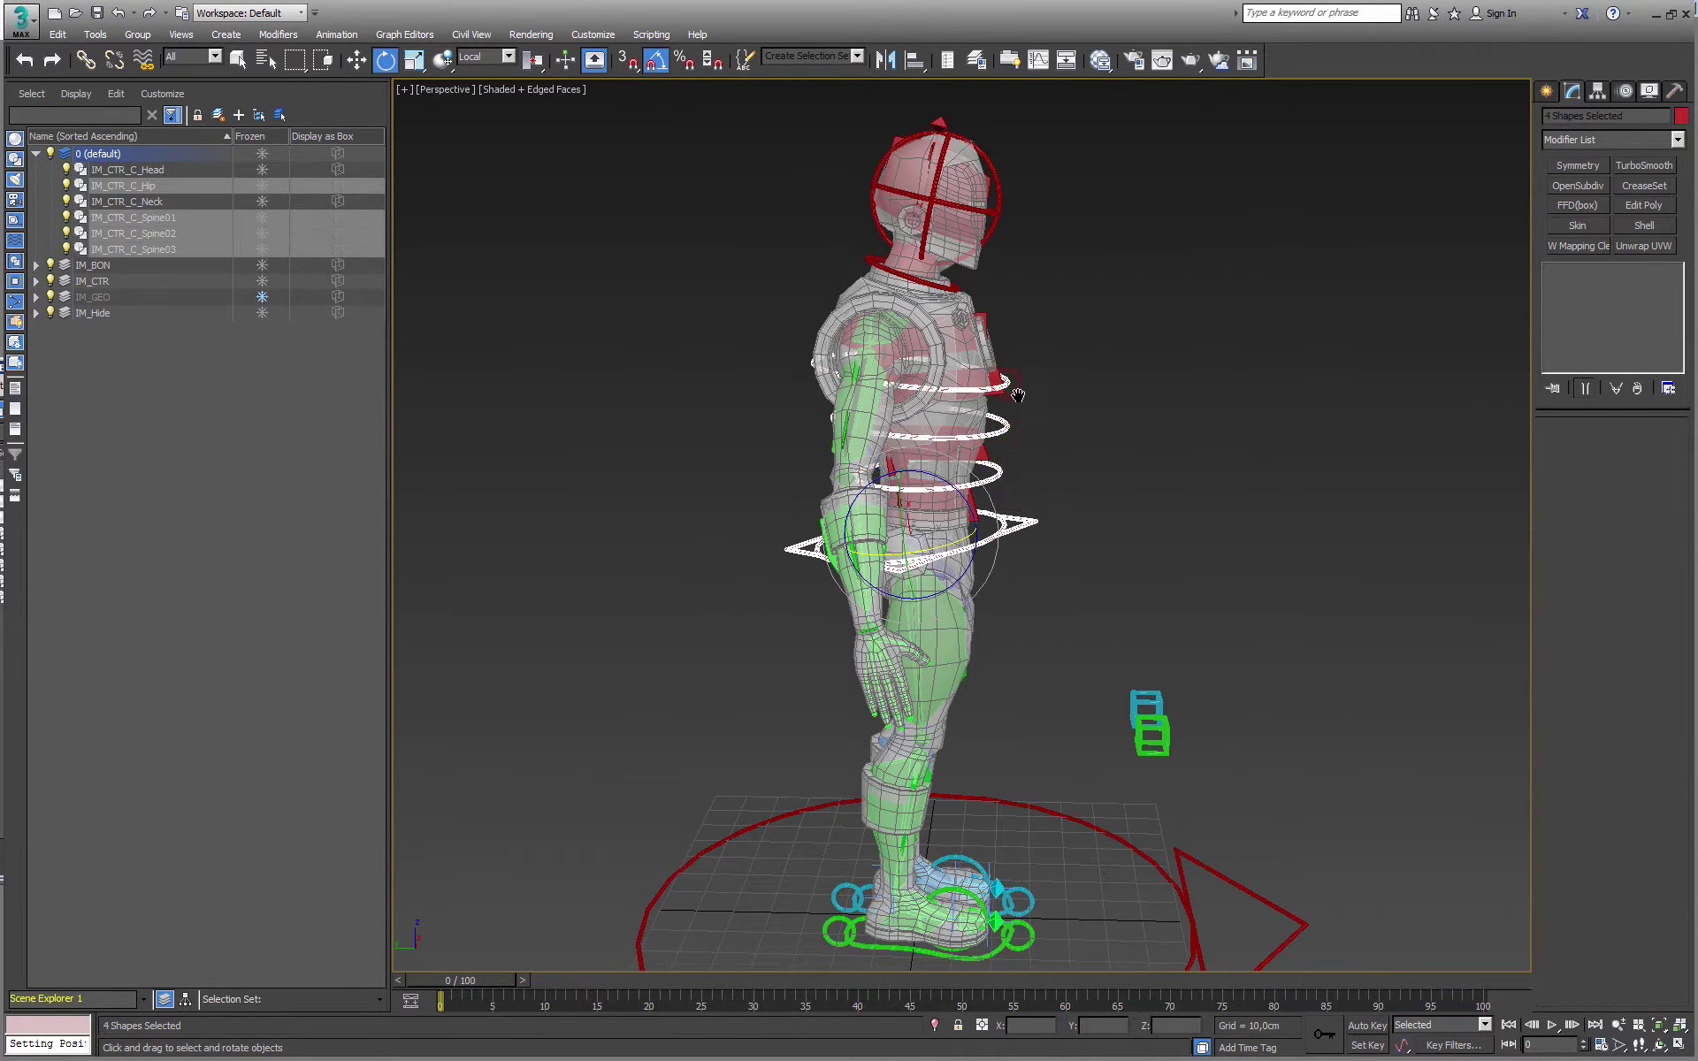
pyautogui.scroll(3, 876, 328)
pyautogui.keyDown('ctrl'); pyautogui.click(856, 341); pyautogui.keyUp('ctrl')
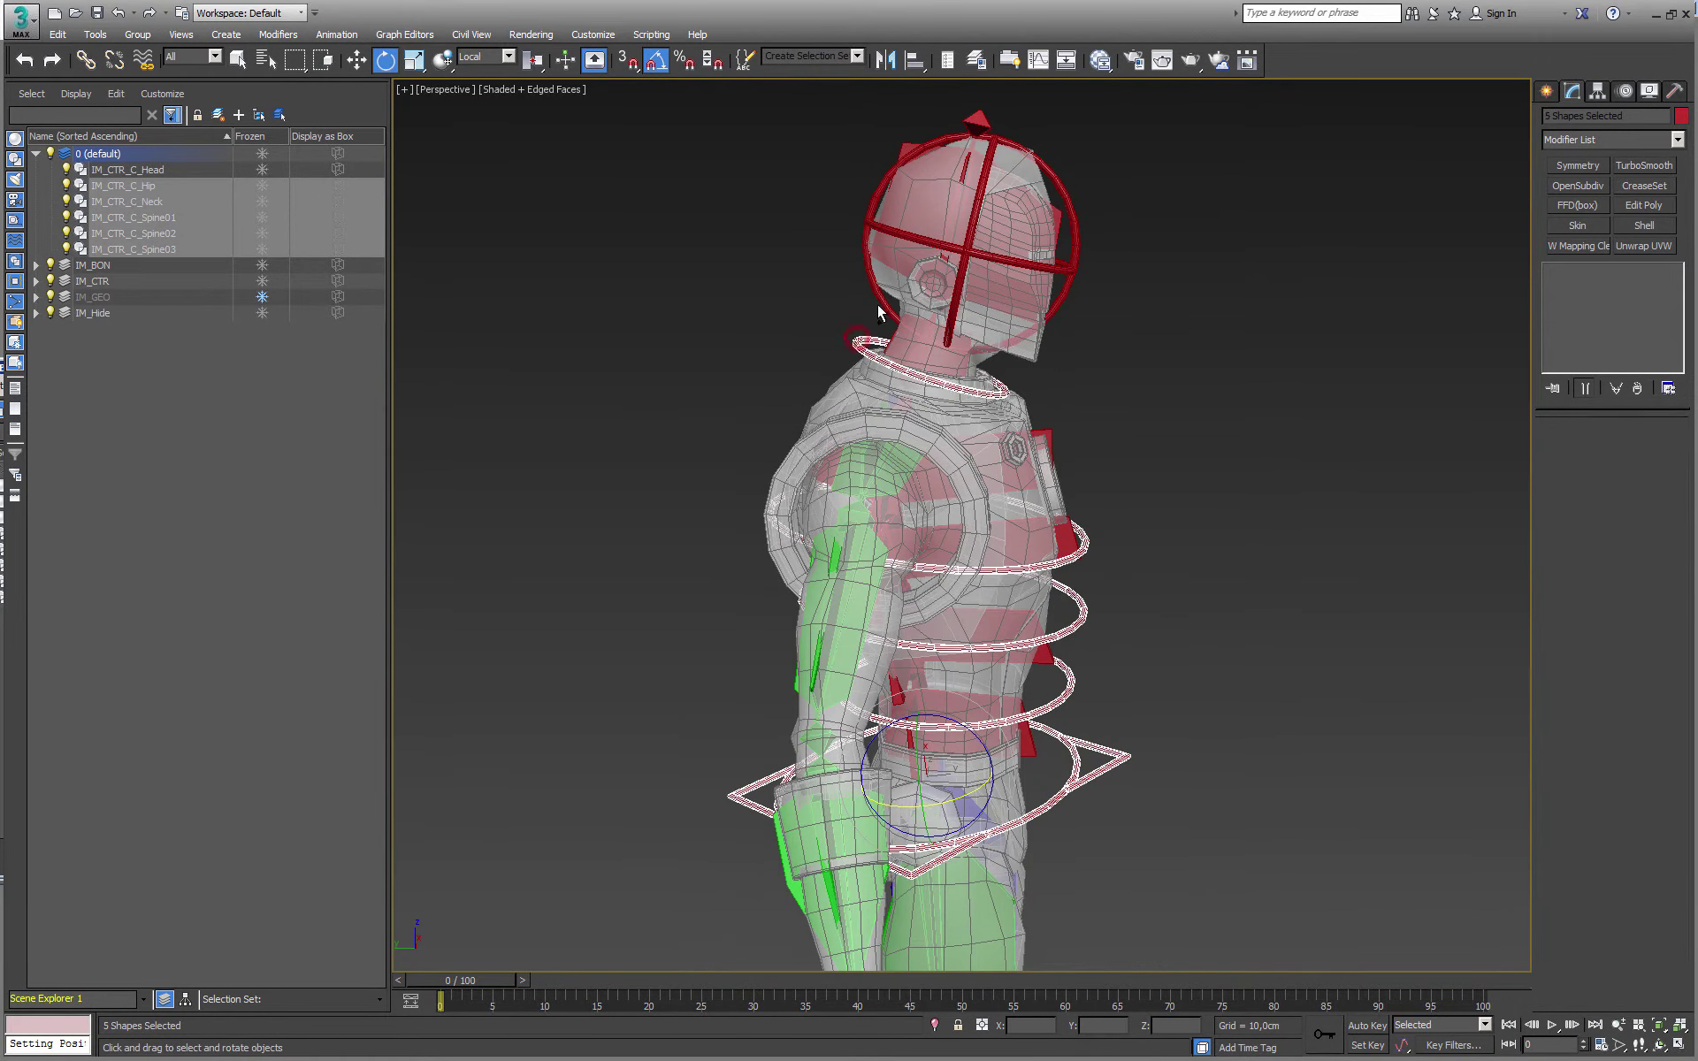
pyautogui.keyDown('ctrl'); pyautogui.click(878, 304); pyautogui.keyUp('ctrl')
pyautogui.keyDown('alt'); pyautogui.moveTo(877, 304); pyautogui.dragTo(1308, 938, button='middle'); pyautogui.keyUp('alt')
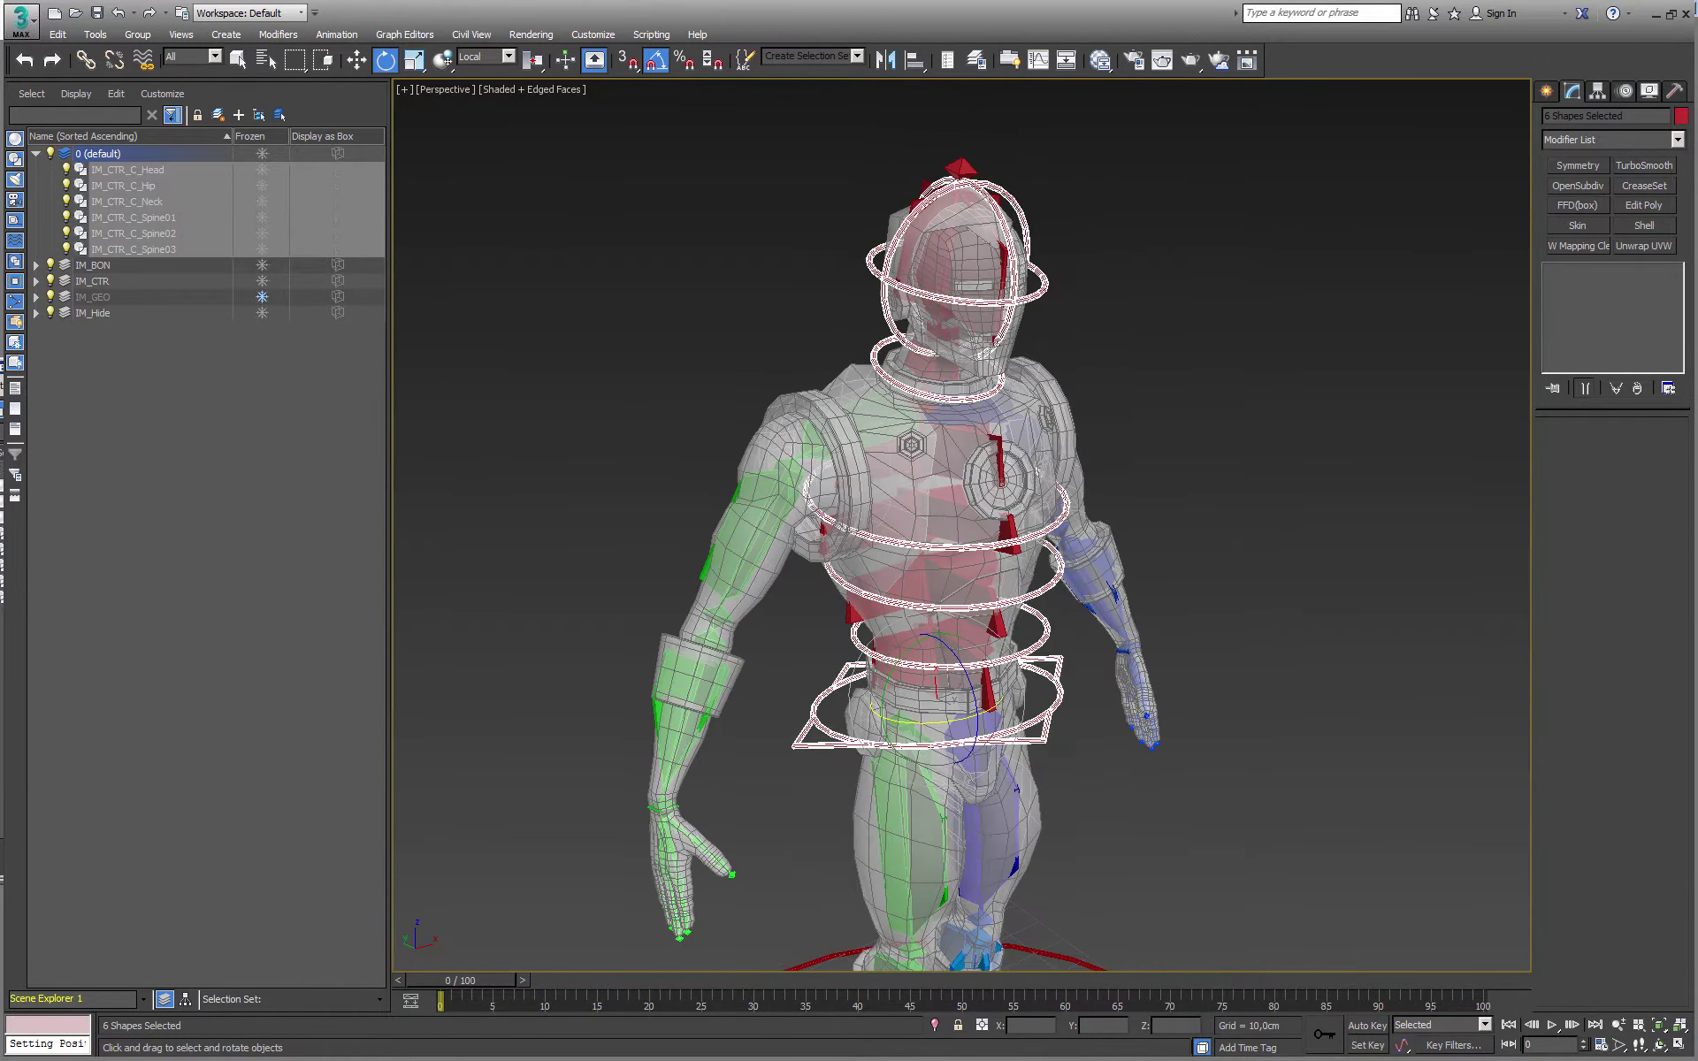
pyautogui.rightClick(892, 396)
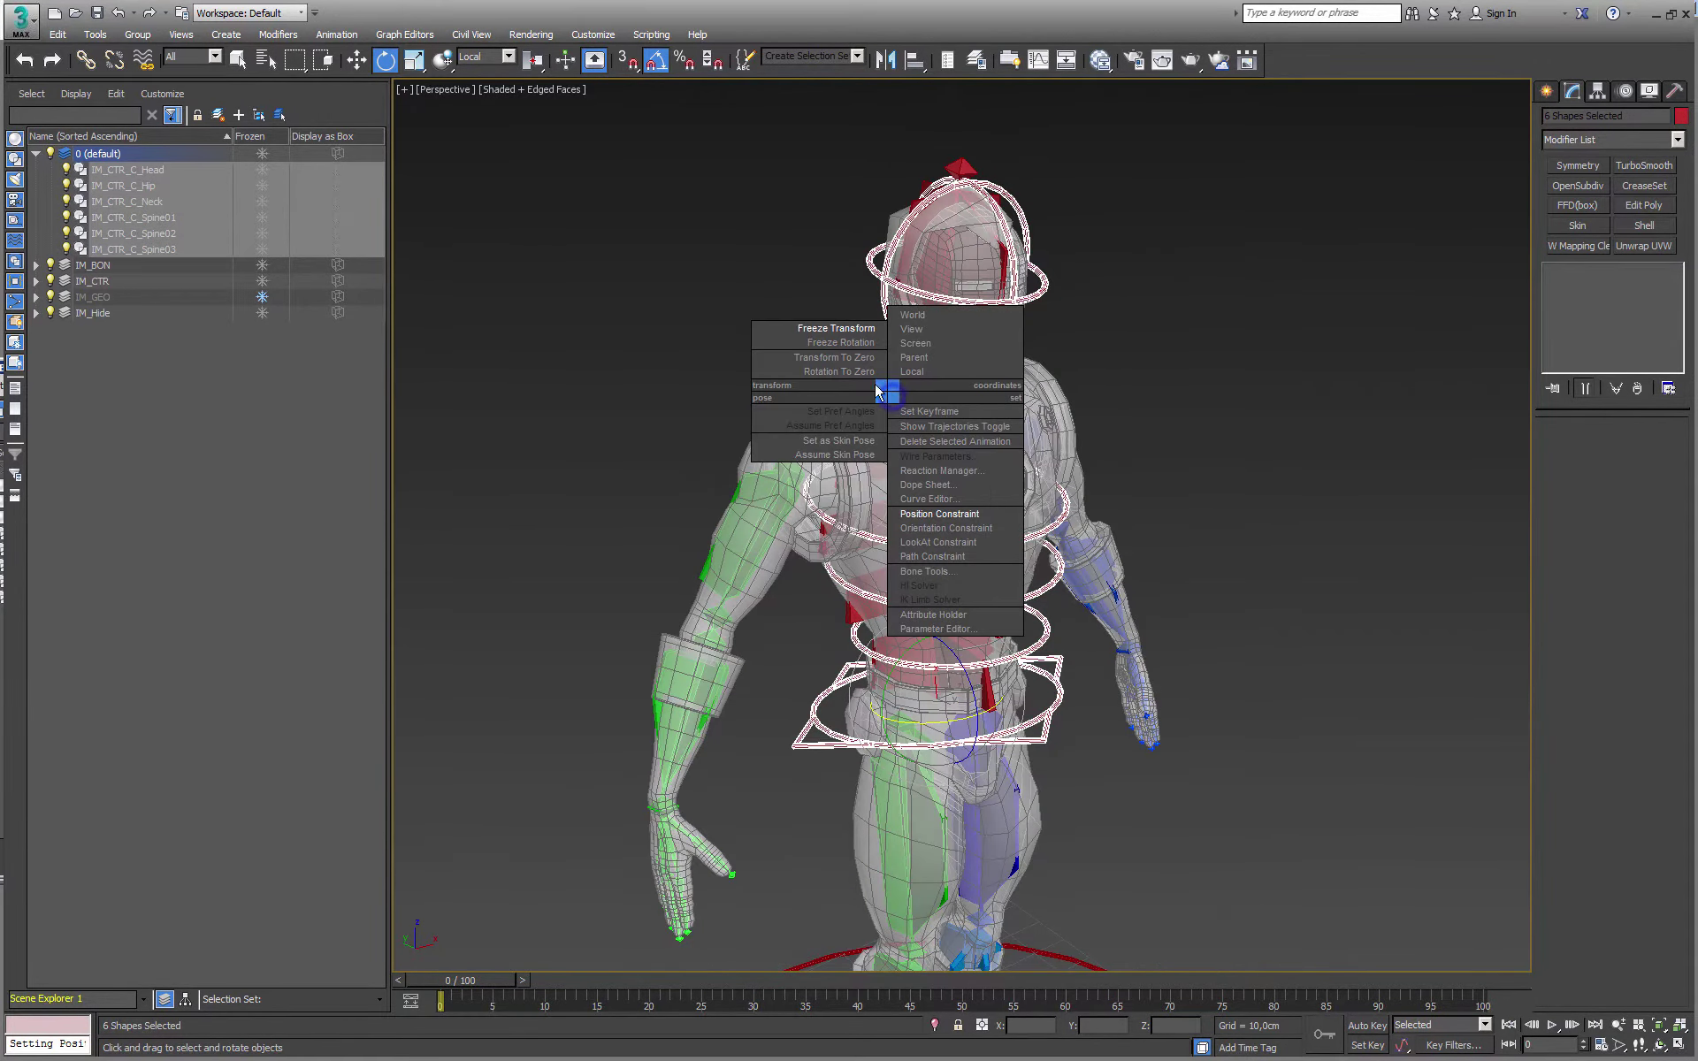
pyautogui.click(829, 331)
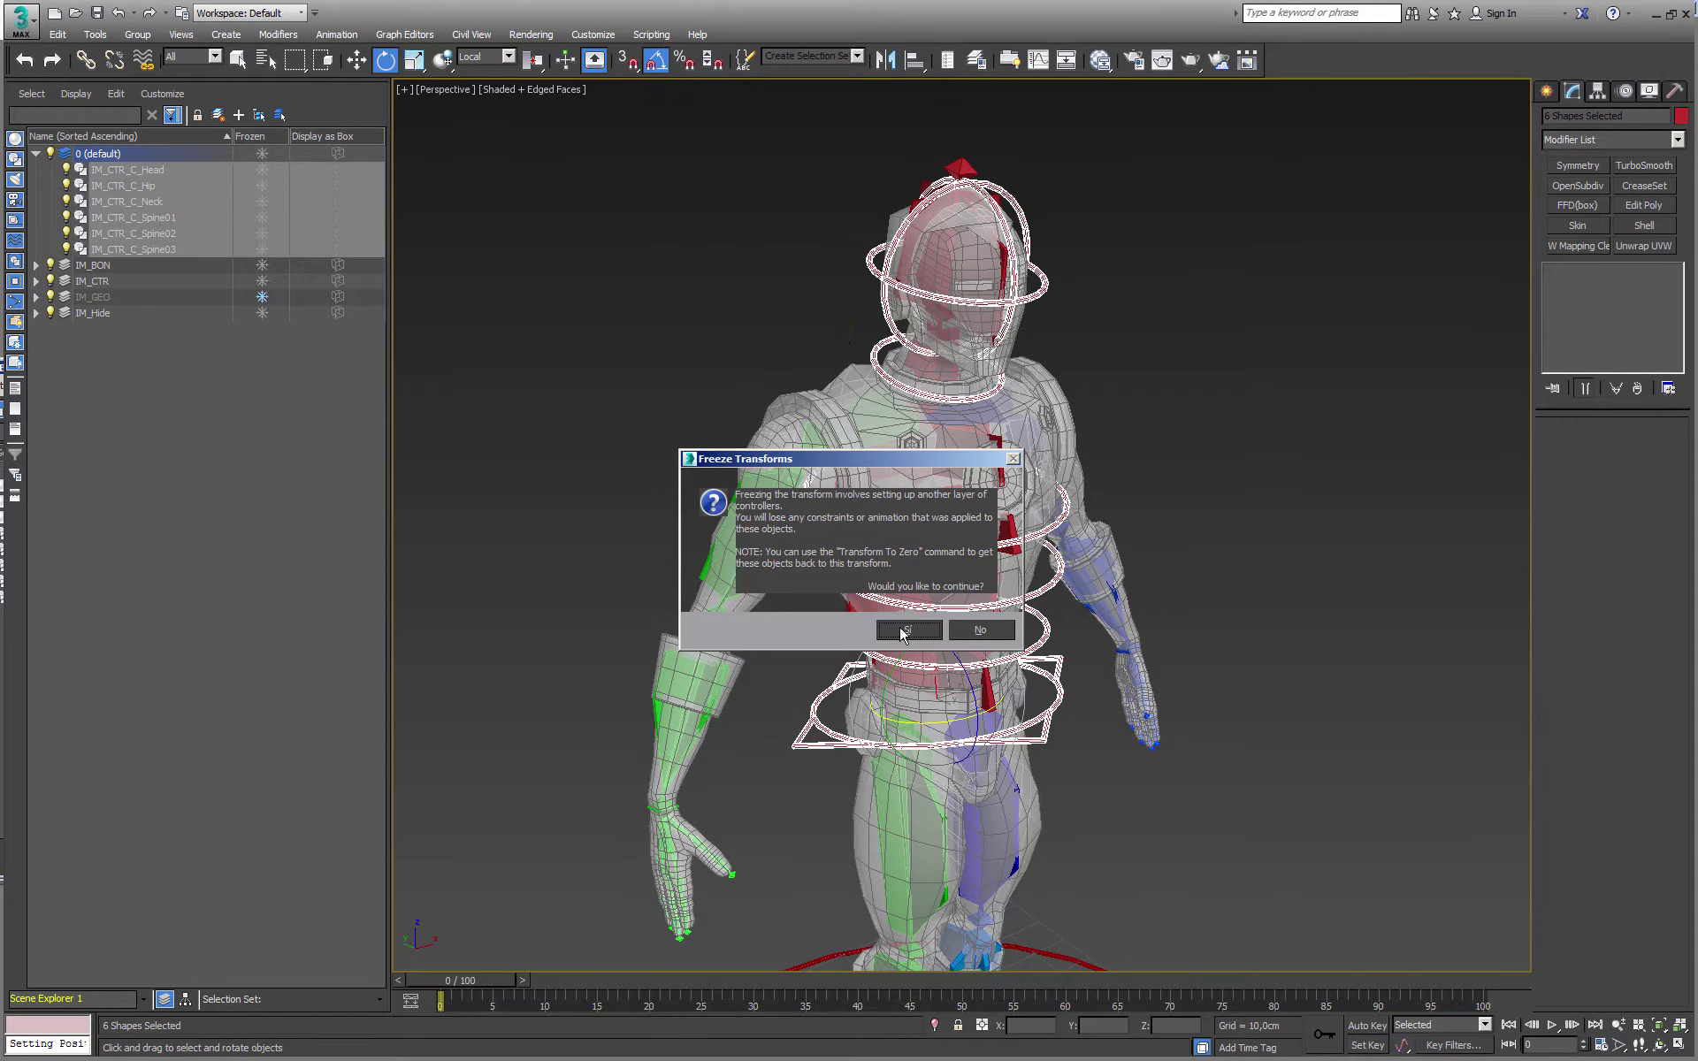
pyautogui.click(907, 630)
pyautogui.click(1089, 751)
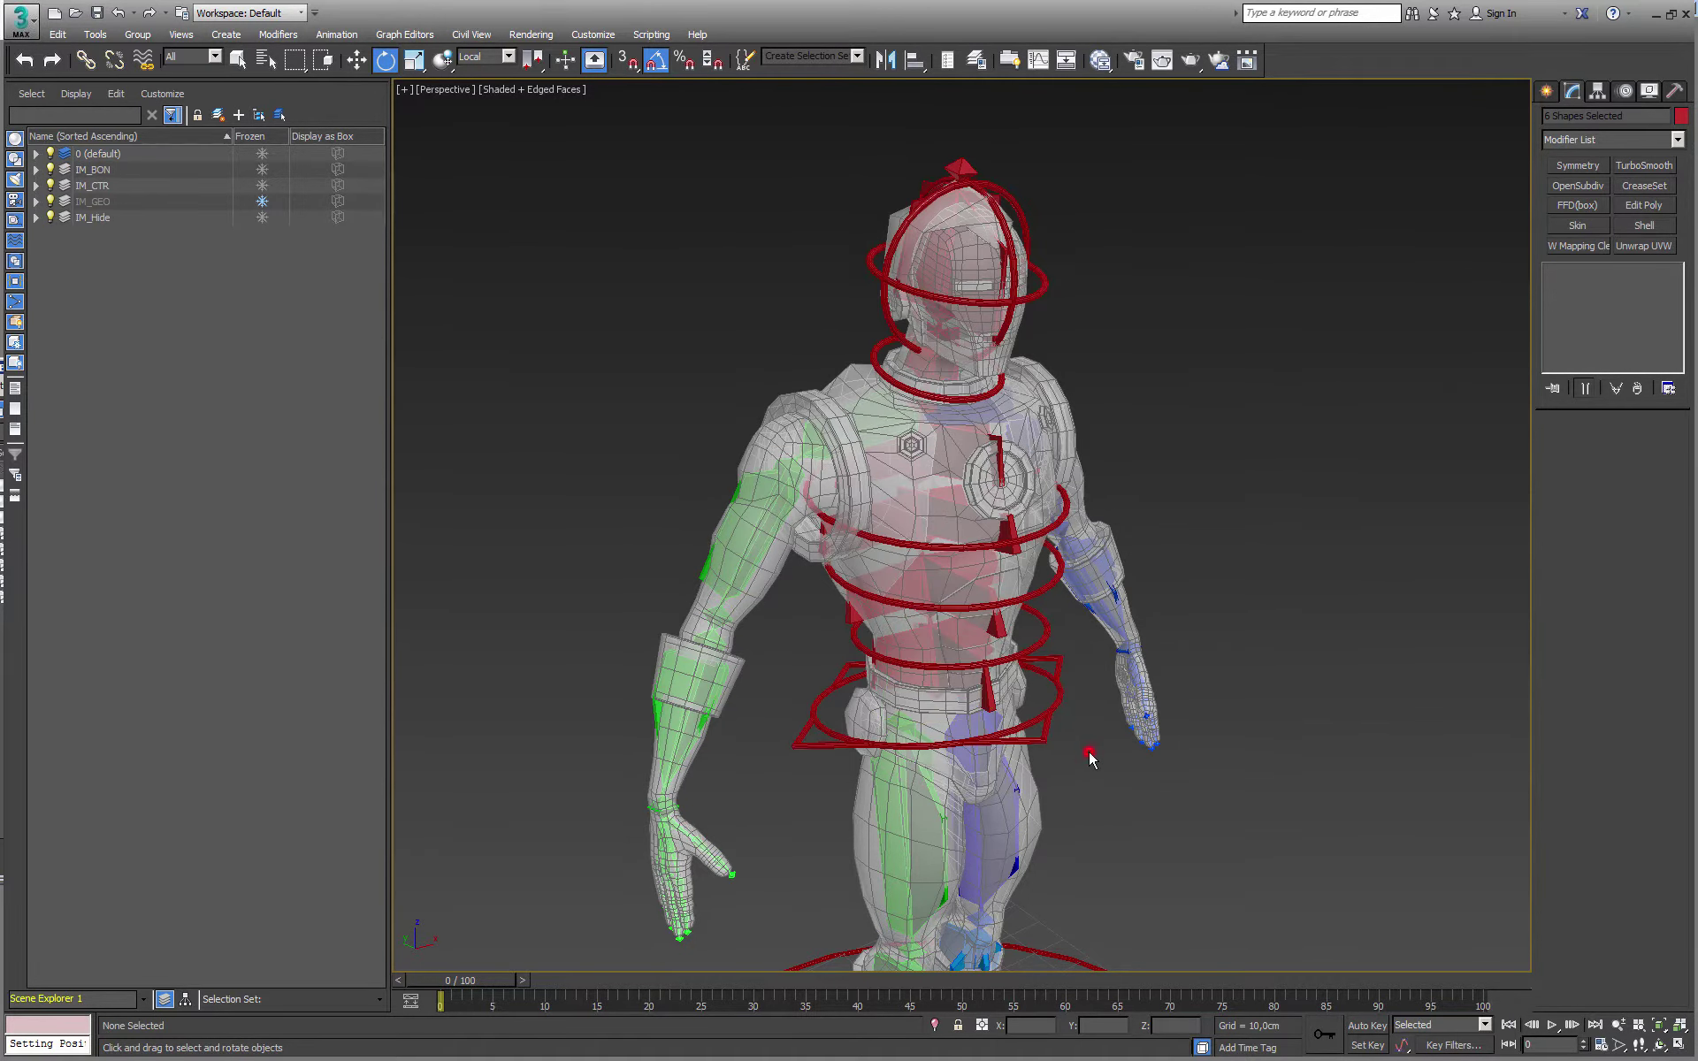
# Test the frozen pose by rotating IM_CTR_C_Hip and resetting it with Transform To Zero
pyautogui.click(1060, 697)
pyautogui.moveTo(952, 683); pyautogui.dragTo(1019, 699)
pyautogui.hotkey('ctrl', 'z')
pyautogui.keyDown('alt'); pyautogui.moveTo(1078, 690); pyautogui.dragTo(933, 663, button='middle'); pyautogui.keyUp('alt')
pyautogui.moveTo(970, 664); pyautogui.dragTo(893, 696)
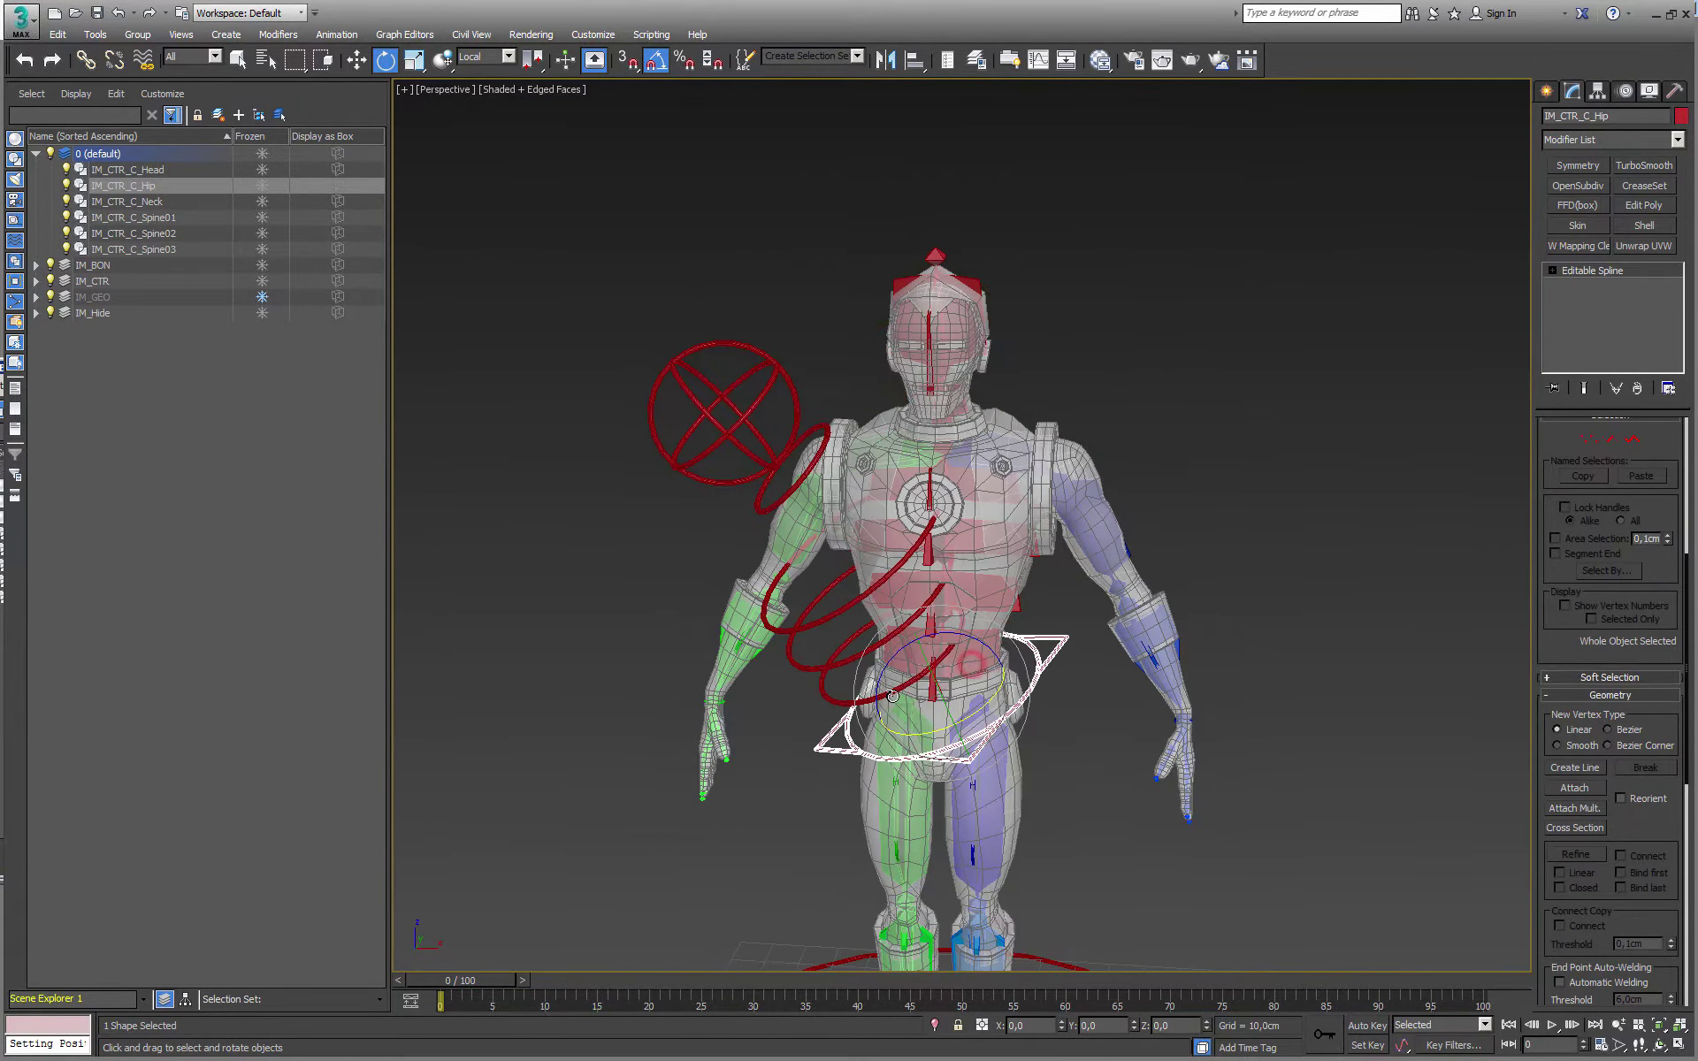
pyautogui.keyDown('alt'); pyautogui.rightClick(893, 696); pyautogui.keyUp('alt')
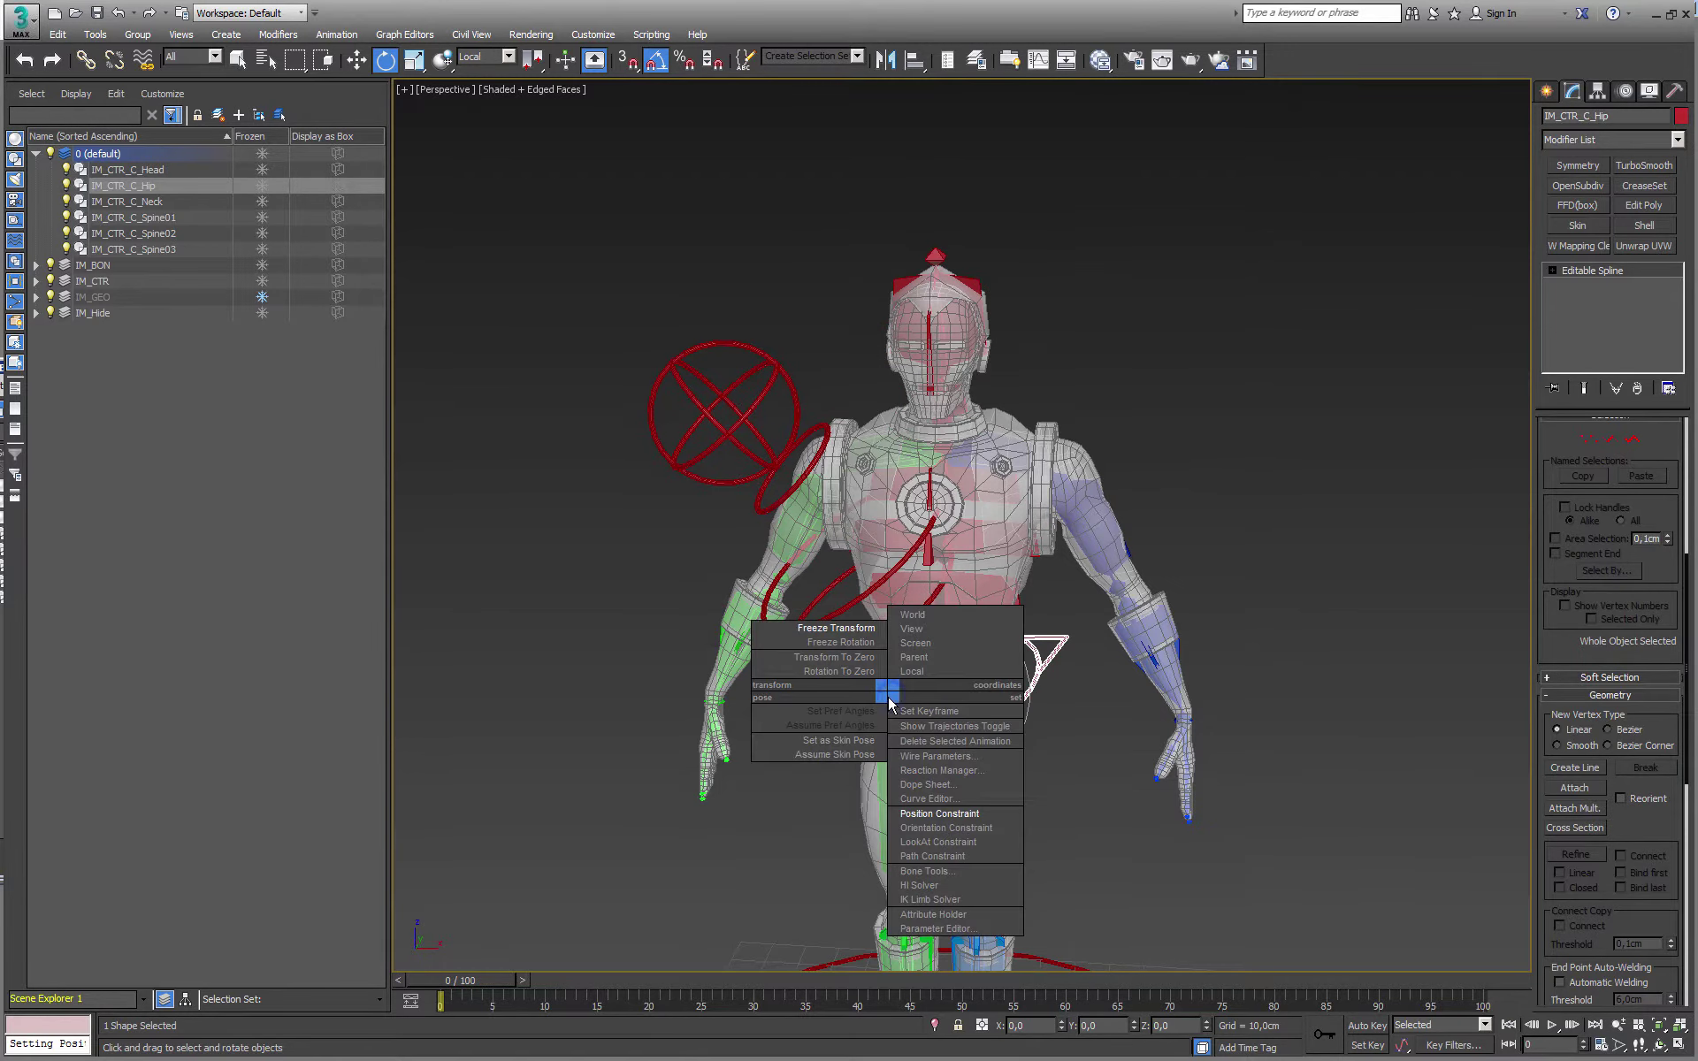
pyautogui.click(821, 659)
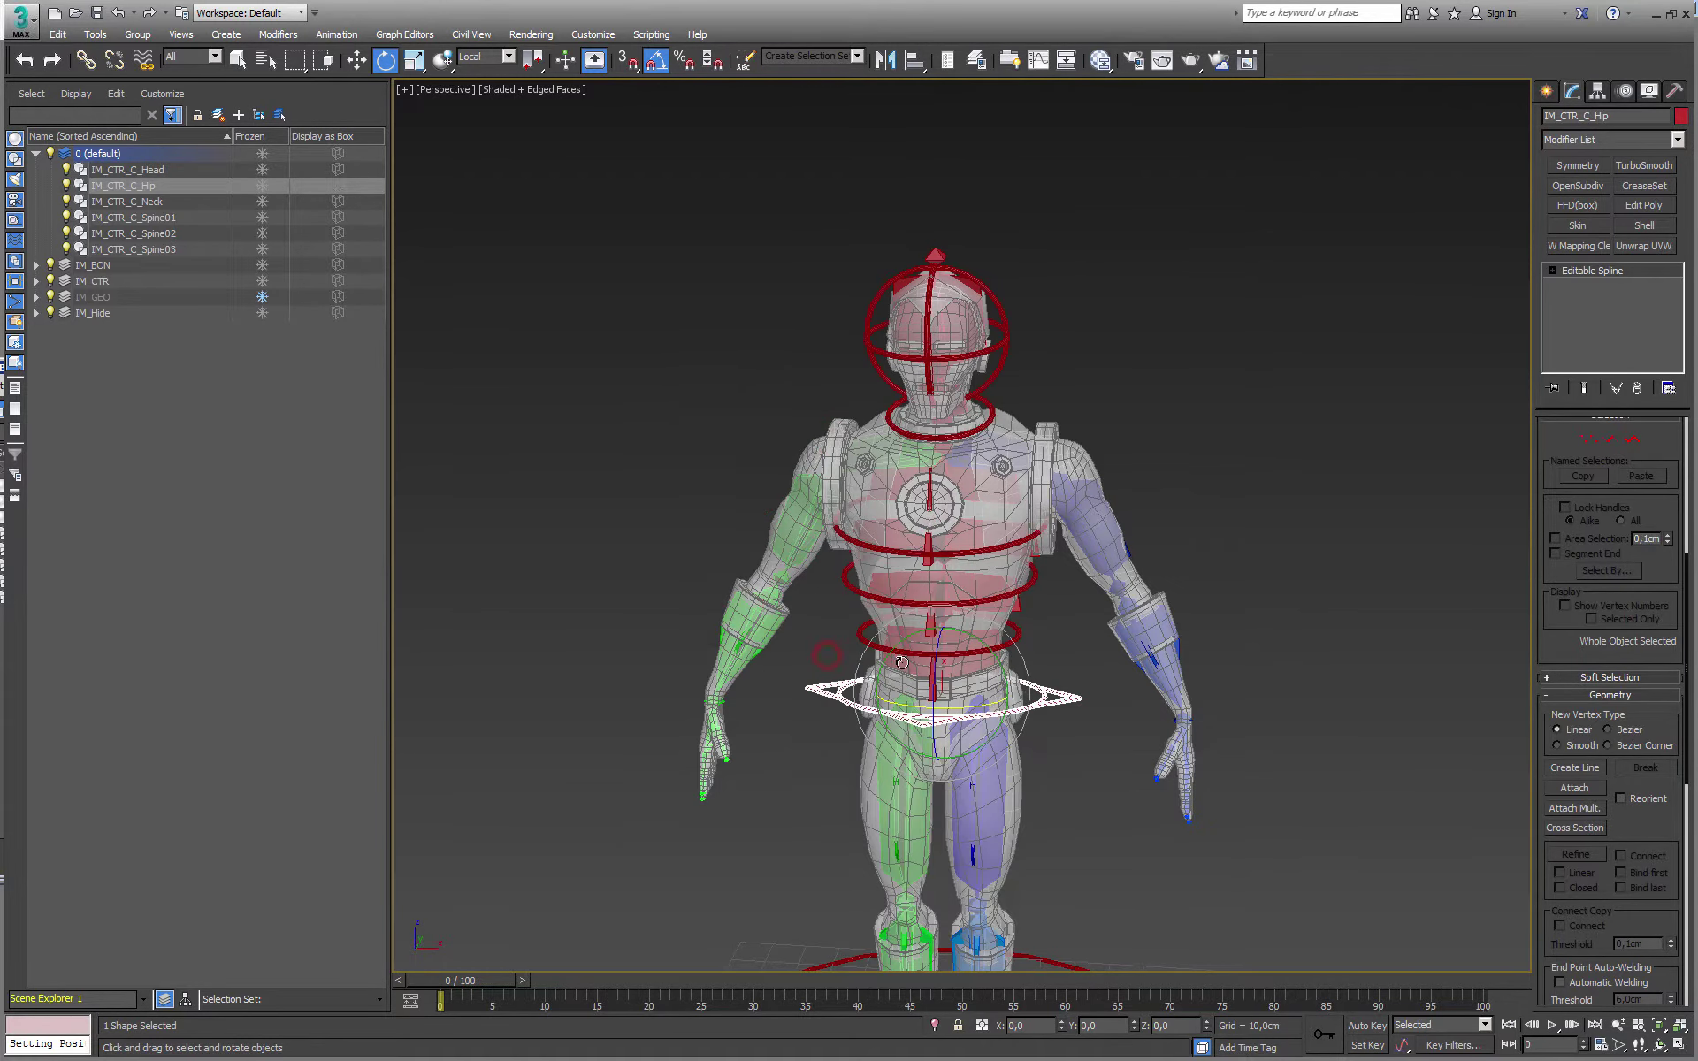
# Add a Position Constraint to the hip bone IM_BON_C_Hip with IM_CTR_C_Hip as its target
pyautogui.keyDown('alt'); pyautogui.moveTo(821, 659); pyautogui.dragTo(929, 659, button='middle'); pyautogui.keyUp('alt')
pyautogui.scroll(-2, 1020, 647)
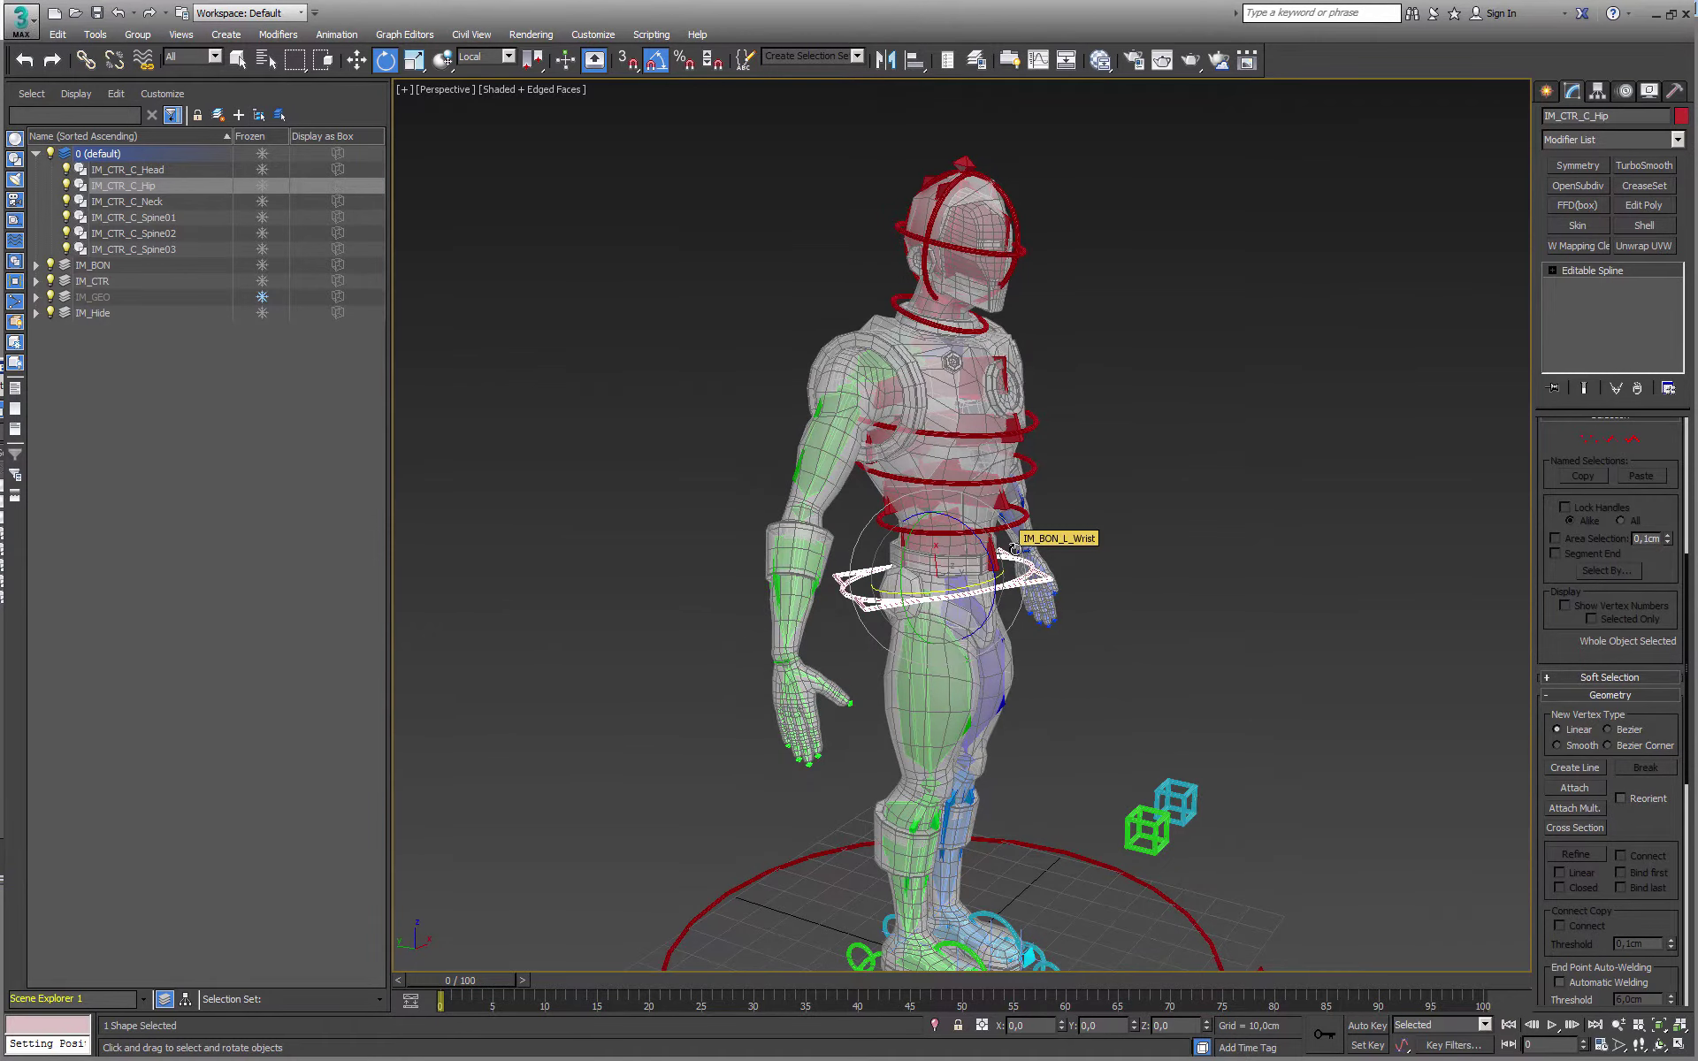
pyautogui.scroll(3, 1026, 566)
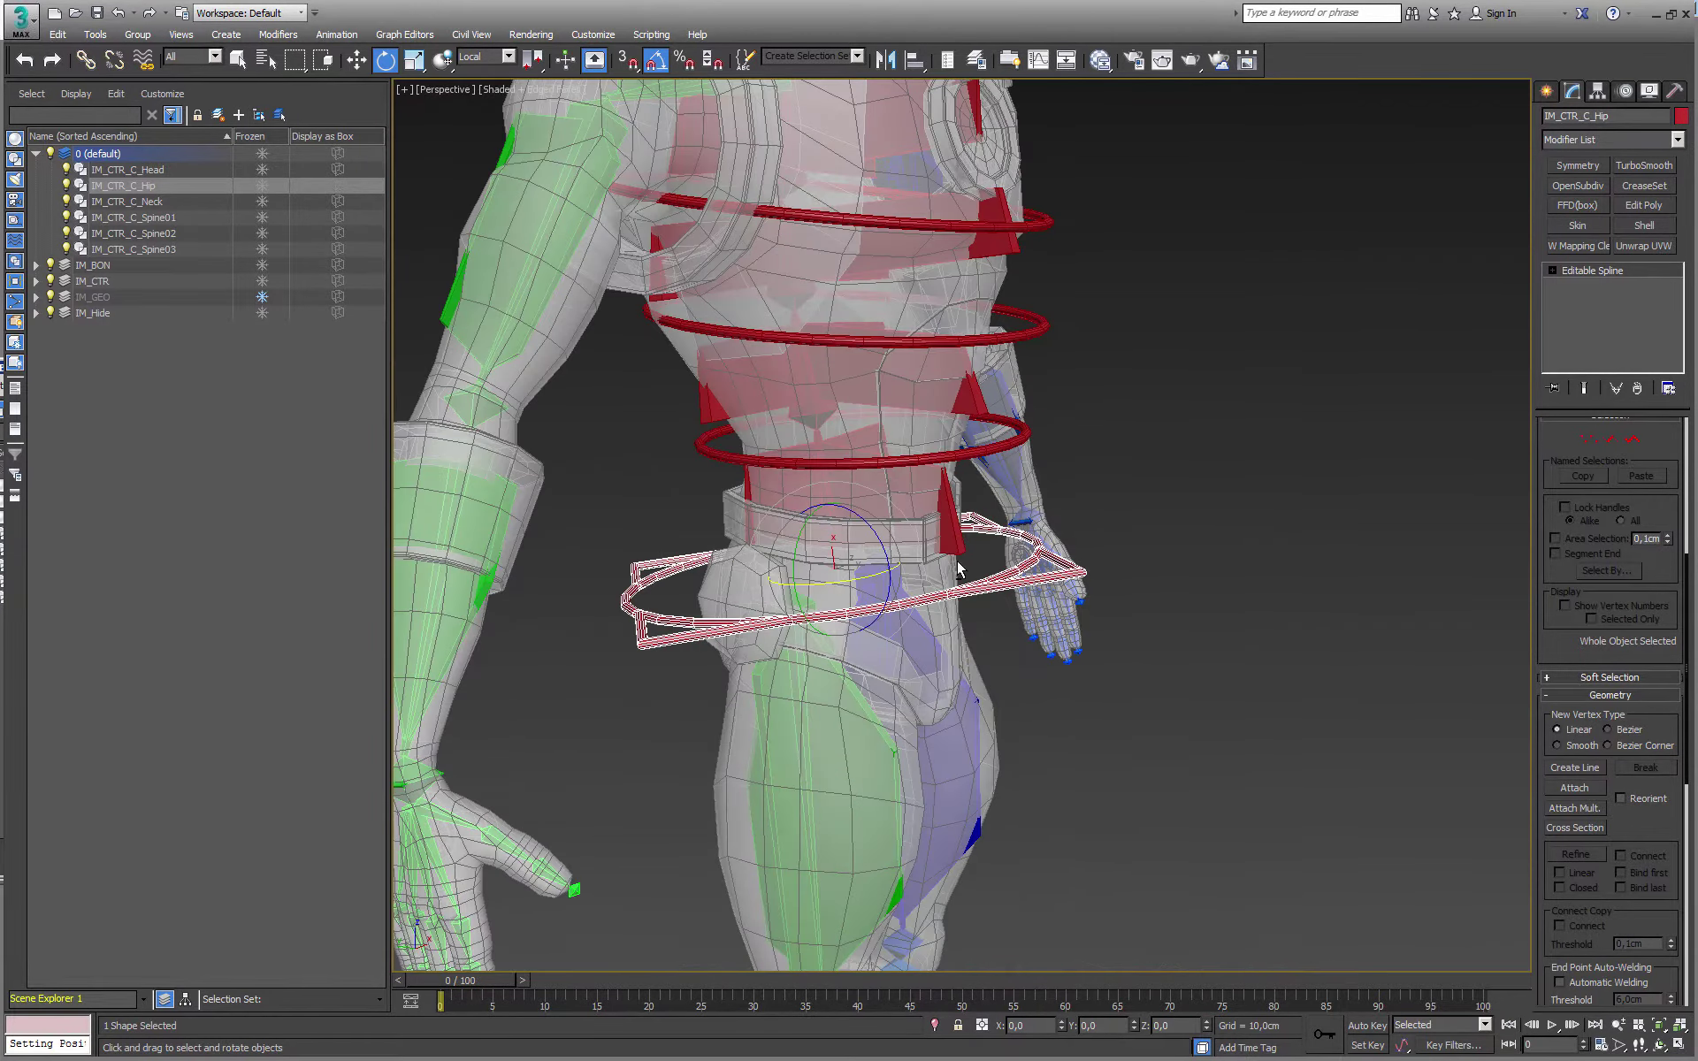
pyautogui.click(934, 500)
pyautogui.moveTo(930, 499)
pyautogui.keyDown('alt'); pyautogui.mouseDown(button='middle')
pyautogui.moveTo(1012, 491)
pyautogui.moveTo(932, 494)
pyautogui.mouseUp(button='middle'); pyautogui.keyUp('alt')
pyautogui.rightClick(932, 493)
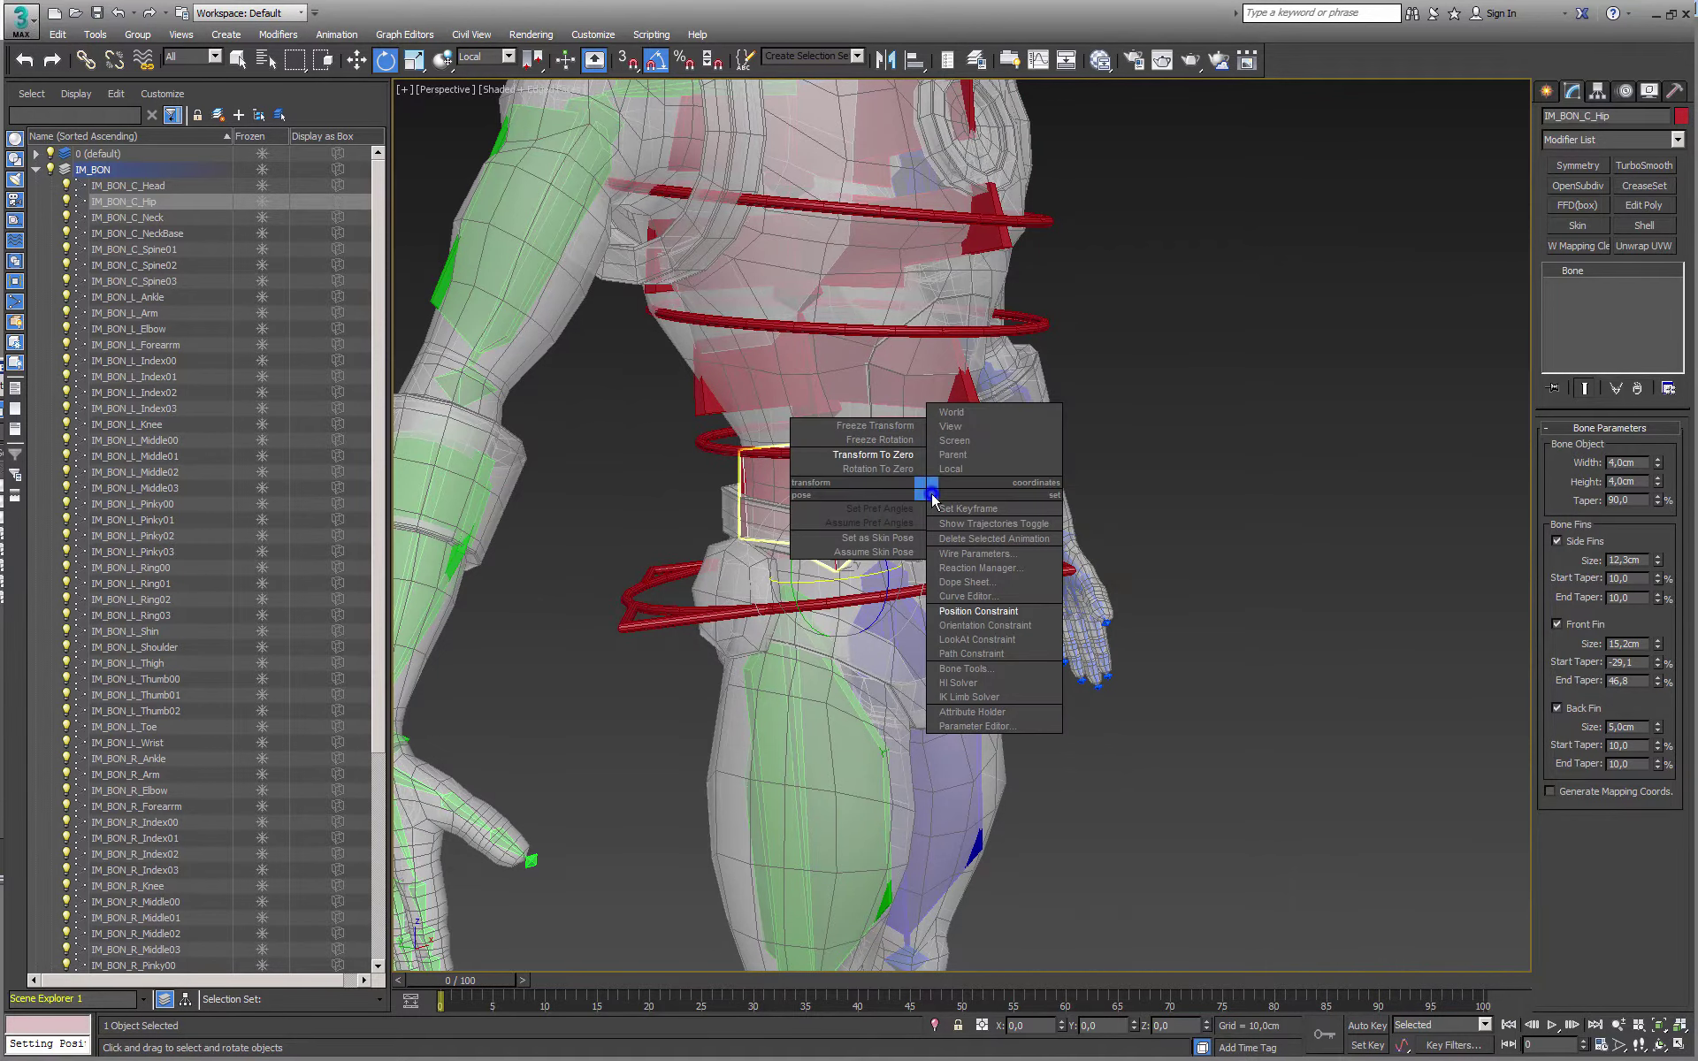
pyautogui.click(982, 611)
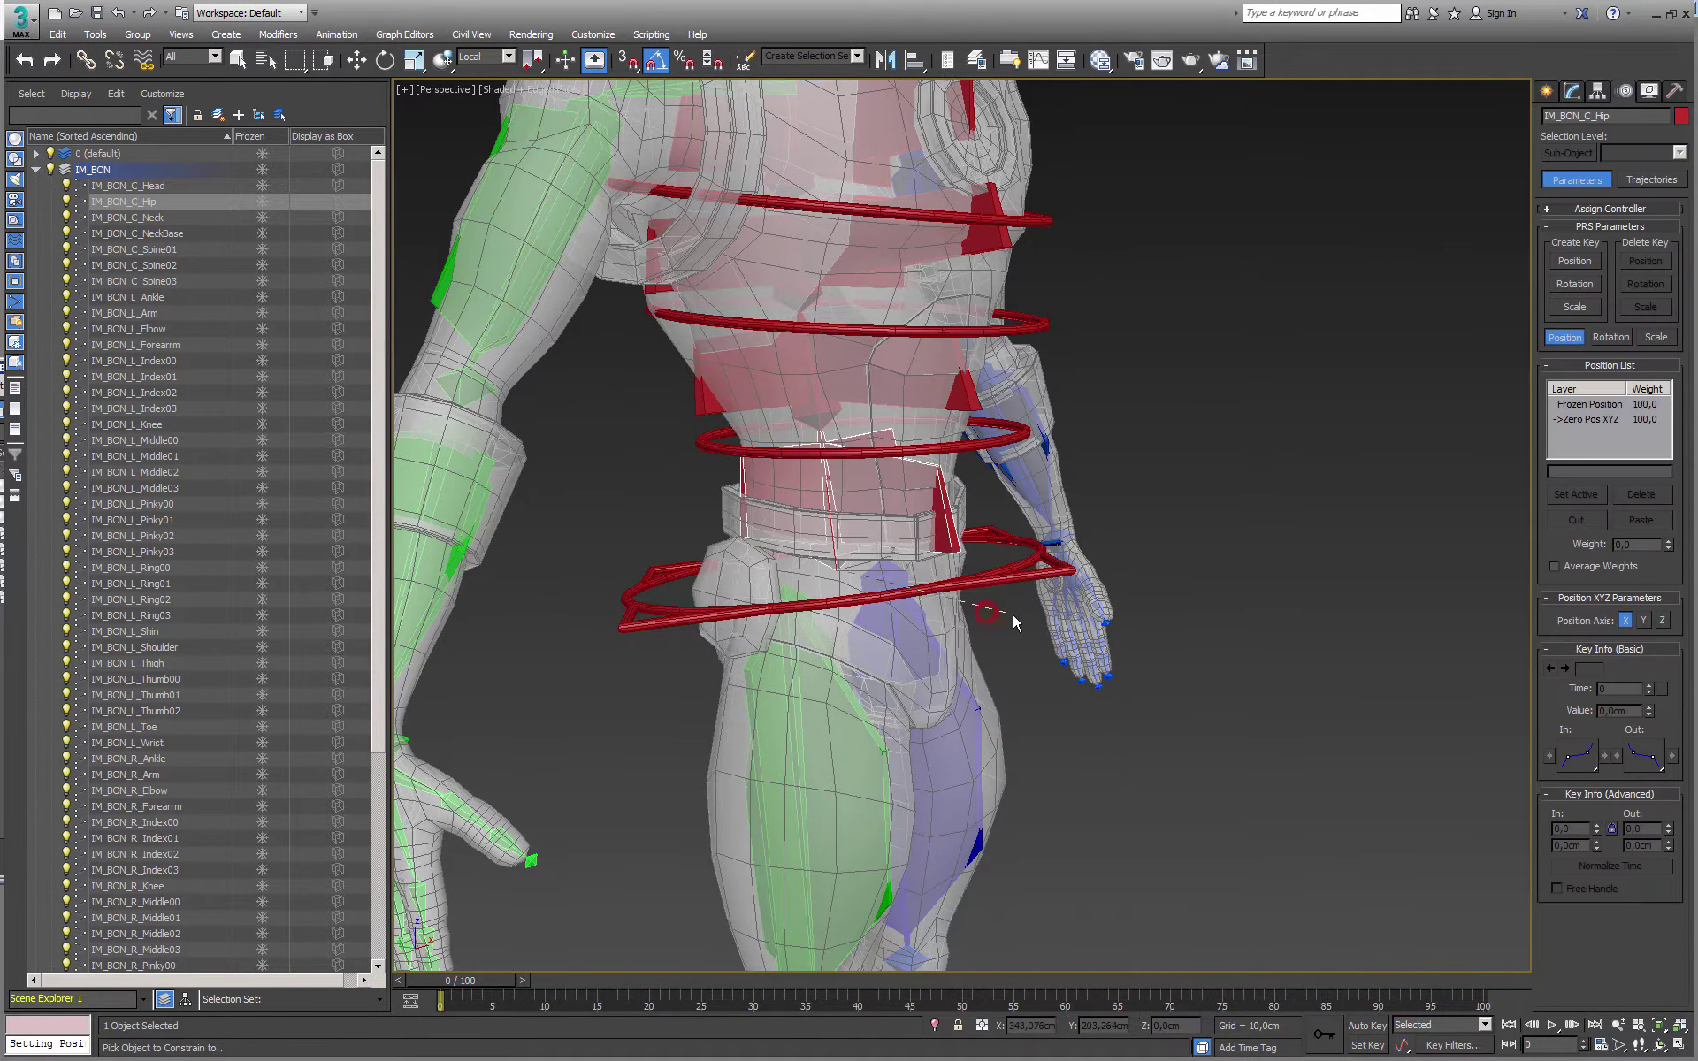
pyautogui.click(1008, 576)
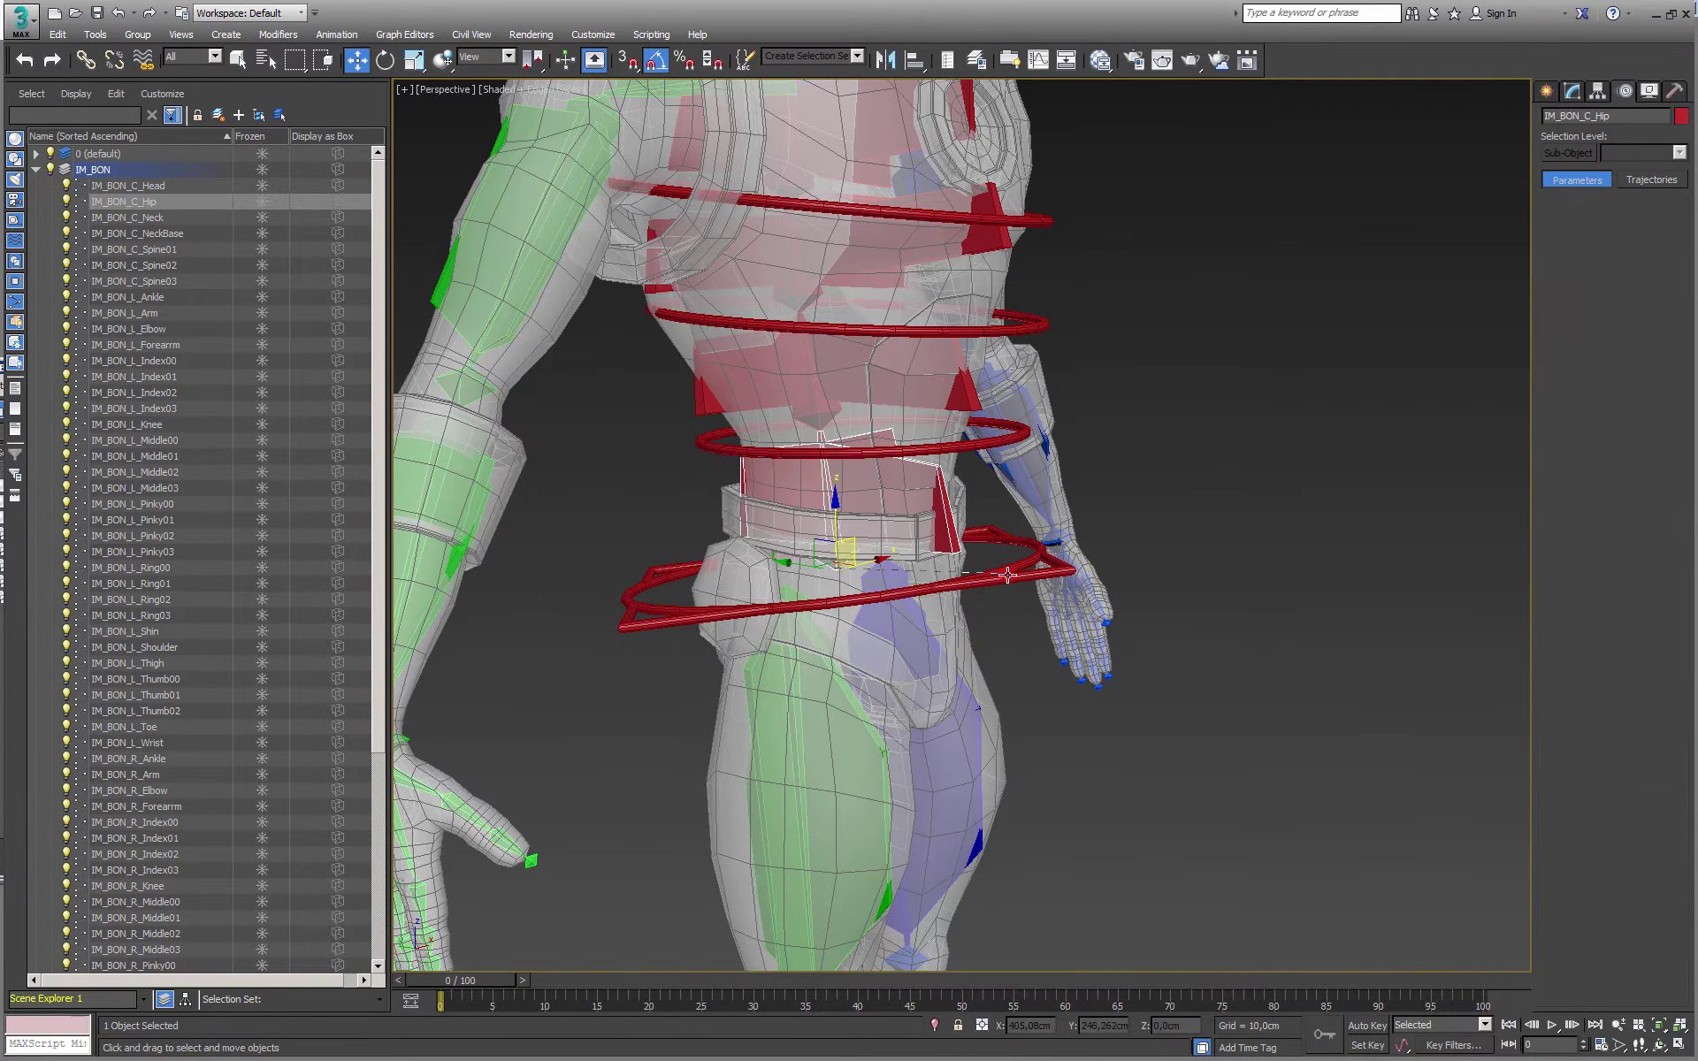
# Add an Orientation Constraint to IM_BON_C_Hip with the IM_CTR_C_Hip control as its target
pyautogui.rightClick(886, 504)
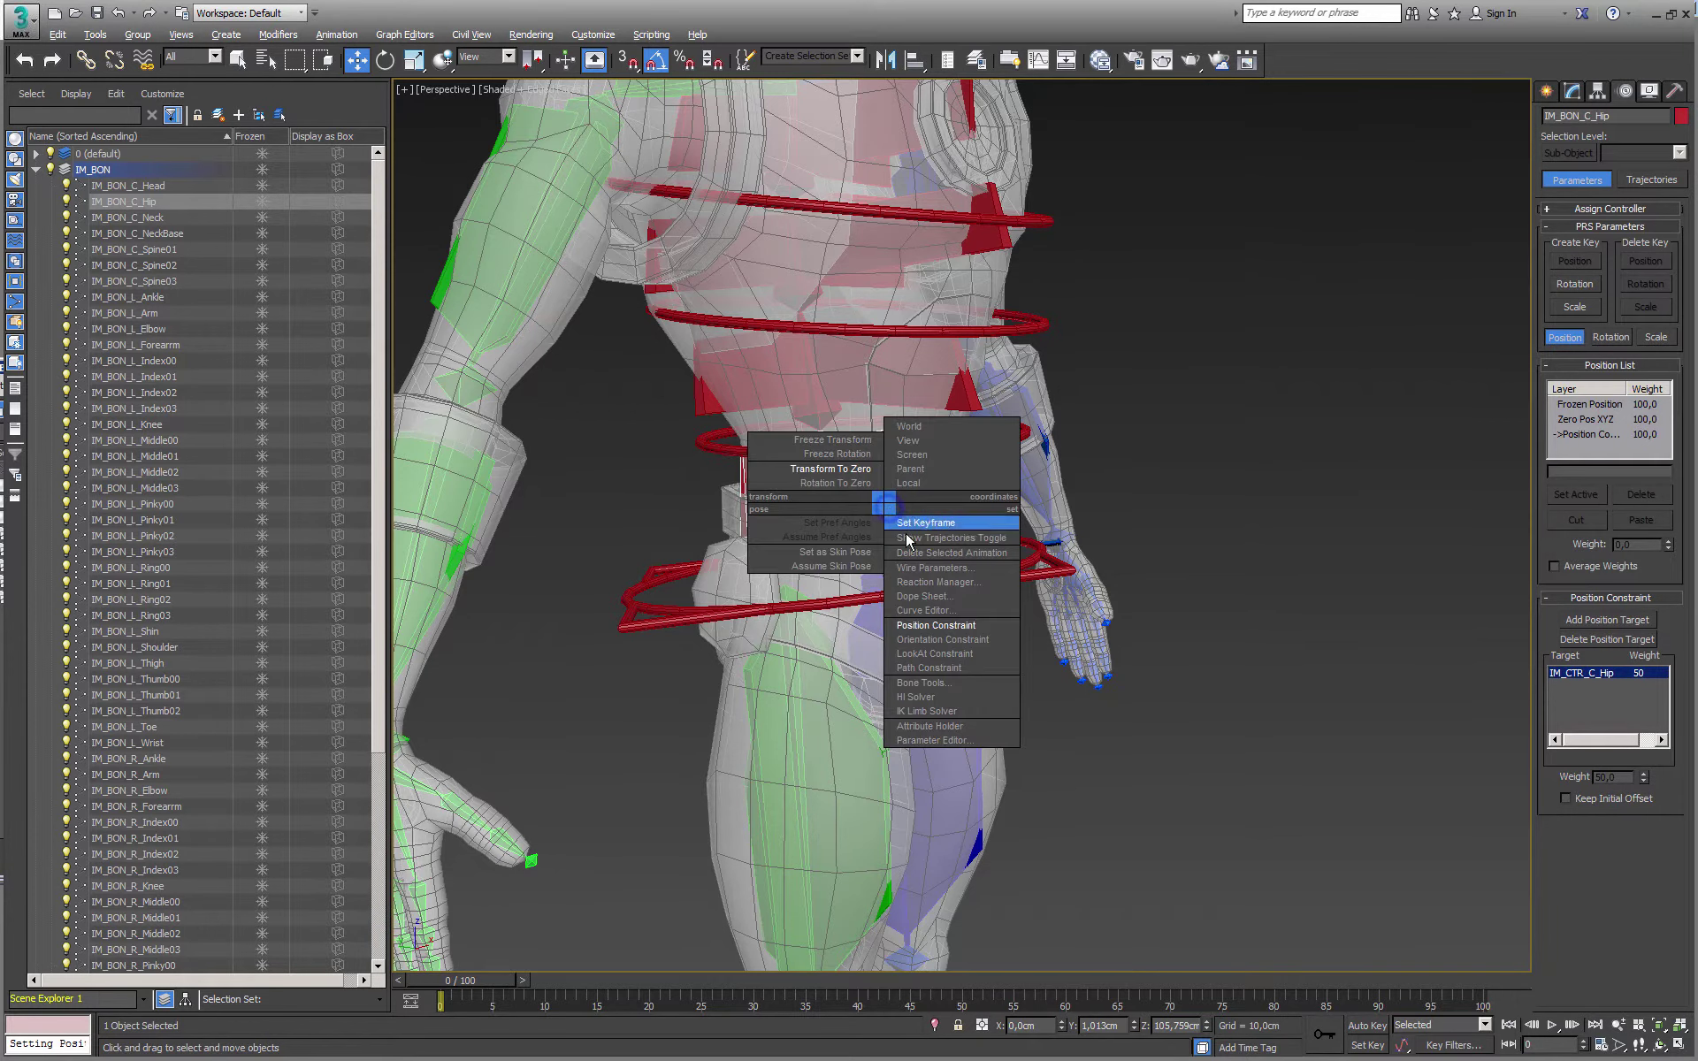
pyautogui.click(962, 639)
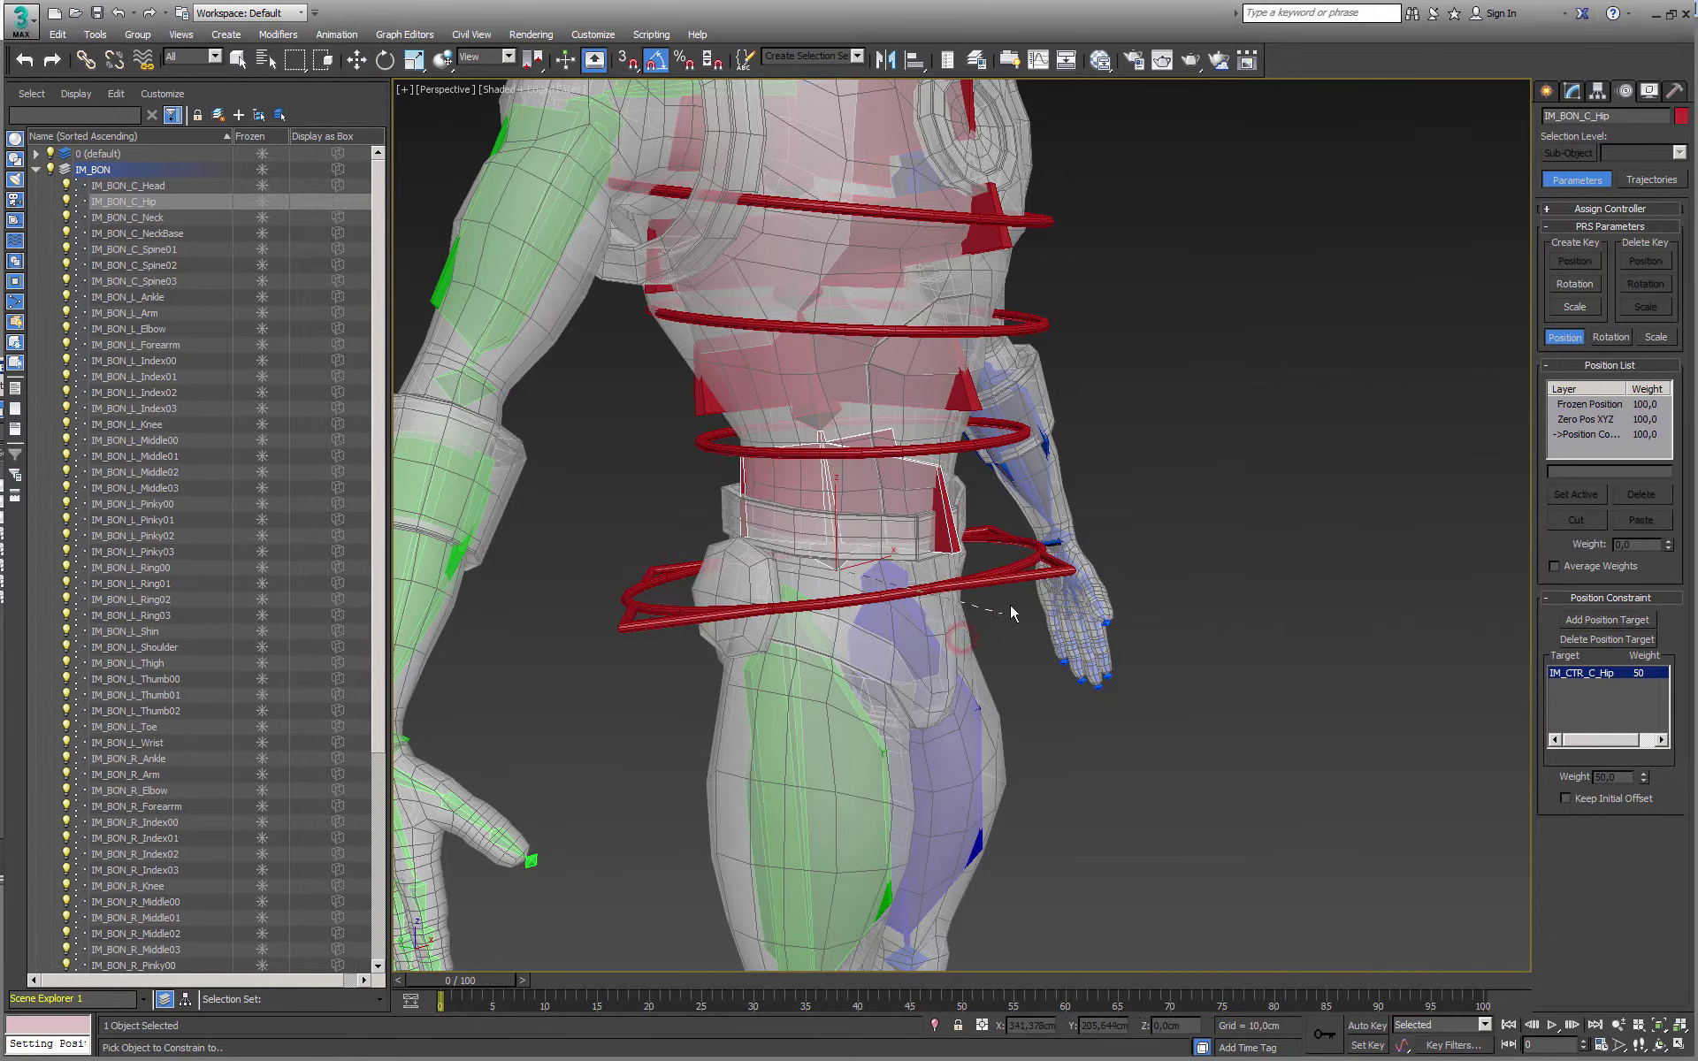
pyautogui.click(1003, 575)
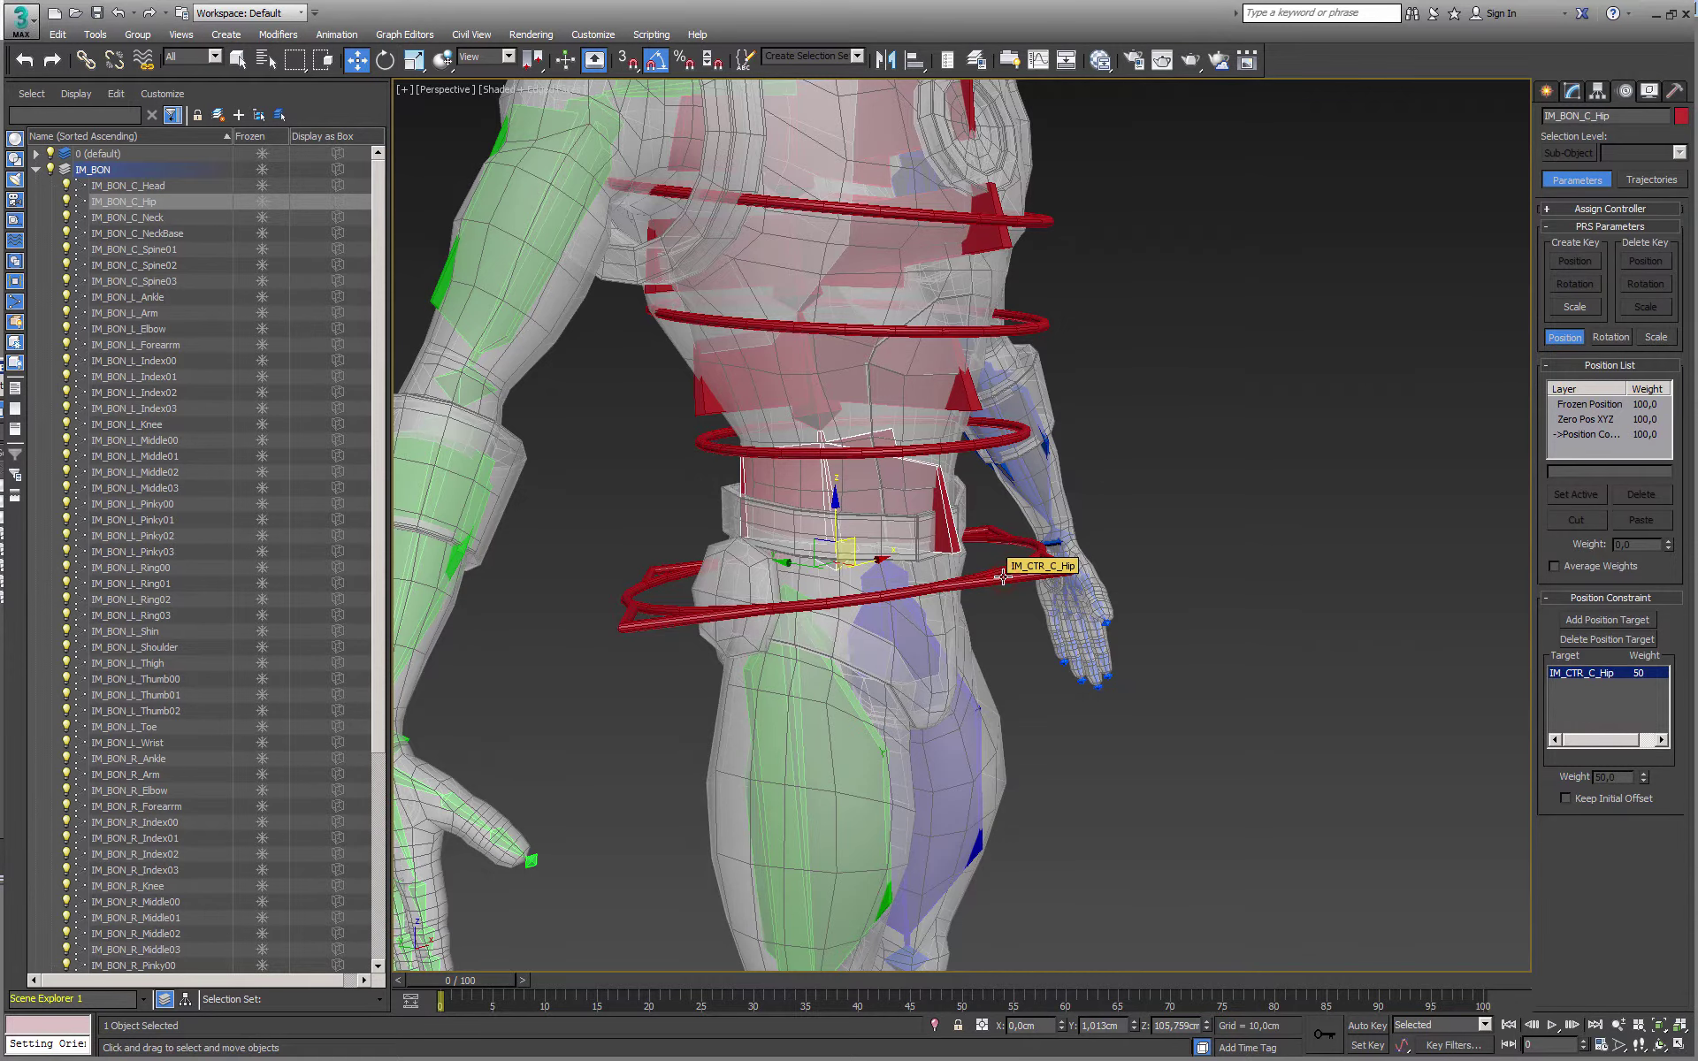
pyautogui.press('e')
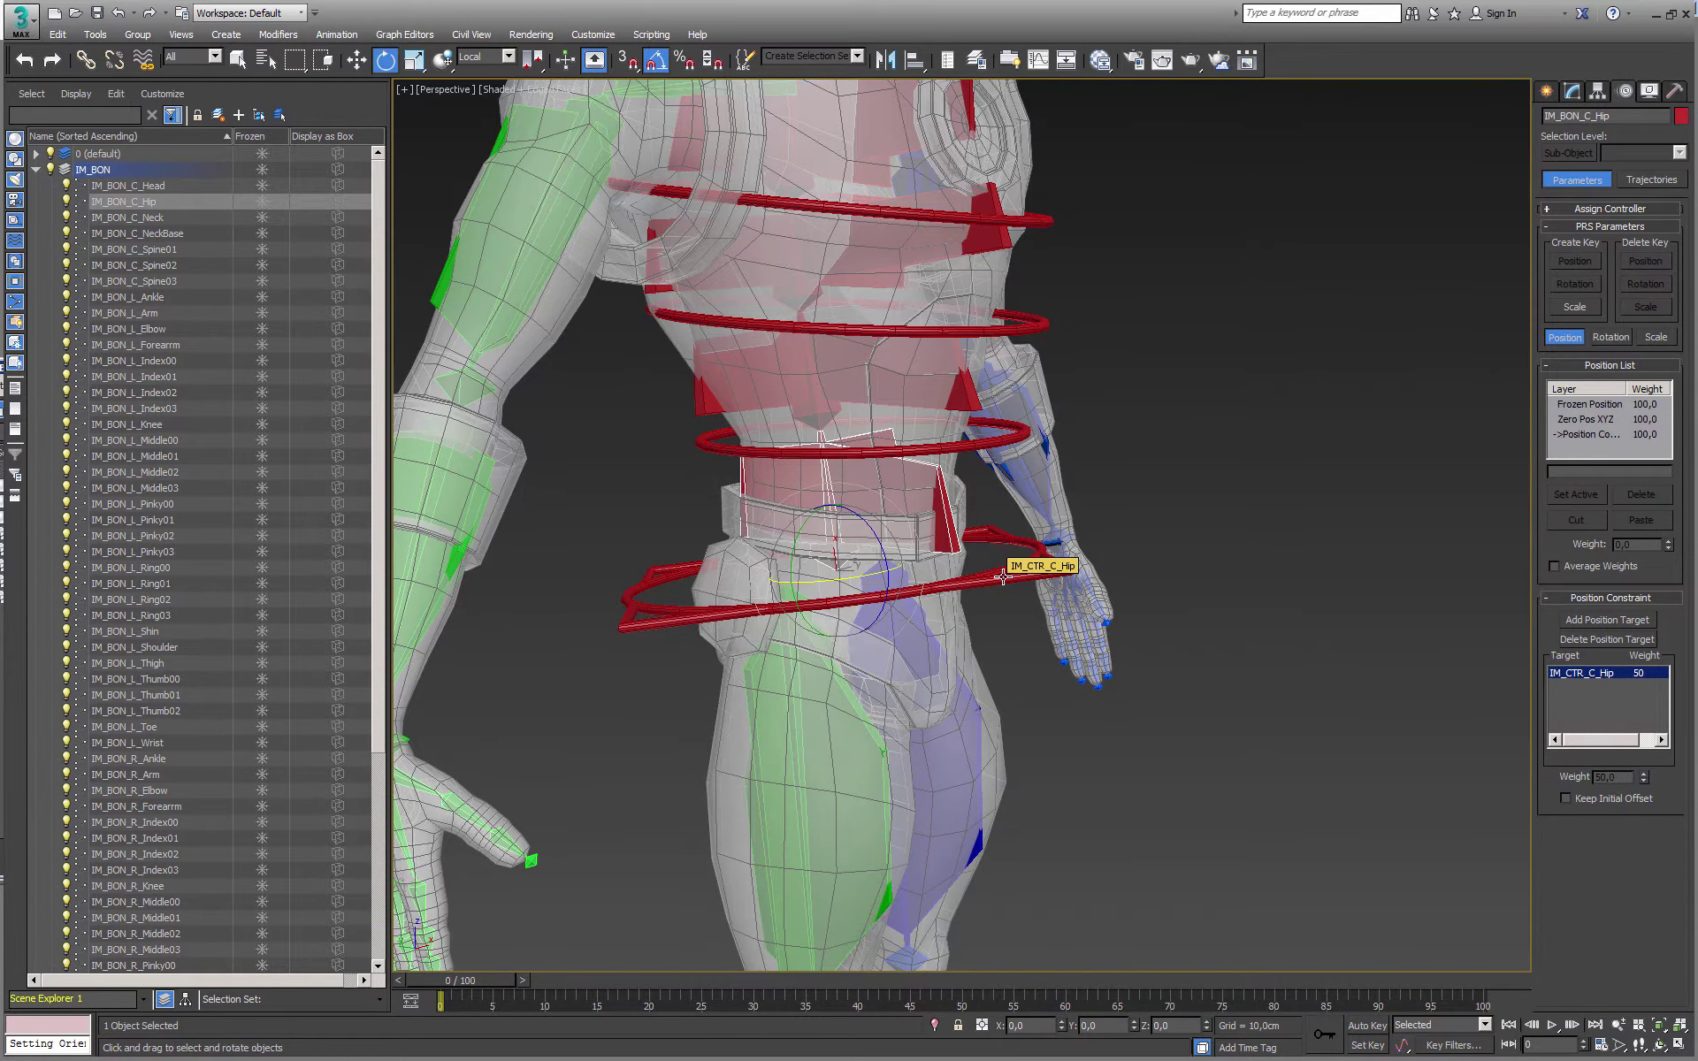
# Test the hip constraints by rotating the IM_CTR_C_Hip control in several directions and reverting each rotation
pyautogui.click(1002, 575)
pyautogui.keyDown('alt'); pyautogui.moveTo(1003, 576); pyautogui.dragTo(938, 597, button='middle'); pyautogui.keyUp('alt')
pyautogui.moveTo(838, 557); pyautogui.dragTo(788, 552)
pyautogui.scroll(-3, 790, 554)
pyautogui.hotkey('ctrl', 'z')
pyautogui.scroll(-3, 790, 553)
pyautogui.keyDown('alt'); pyautogui.moveTo(790, 554); pyautogui.dragTo(848, 542, button='middle'); pyautogui.keyUp('alt')
pyautogui.moveTo(847, 541); pyautogui.dragTo(856, 588)
pyautogui.rightClick(835, 540)
pyautogui.moveTo(771, 555); pyautogui.dragTo(789, 523)
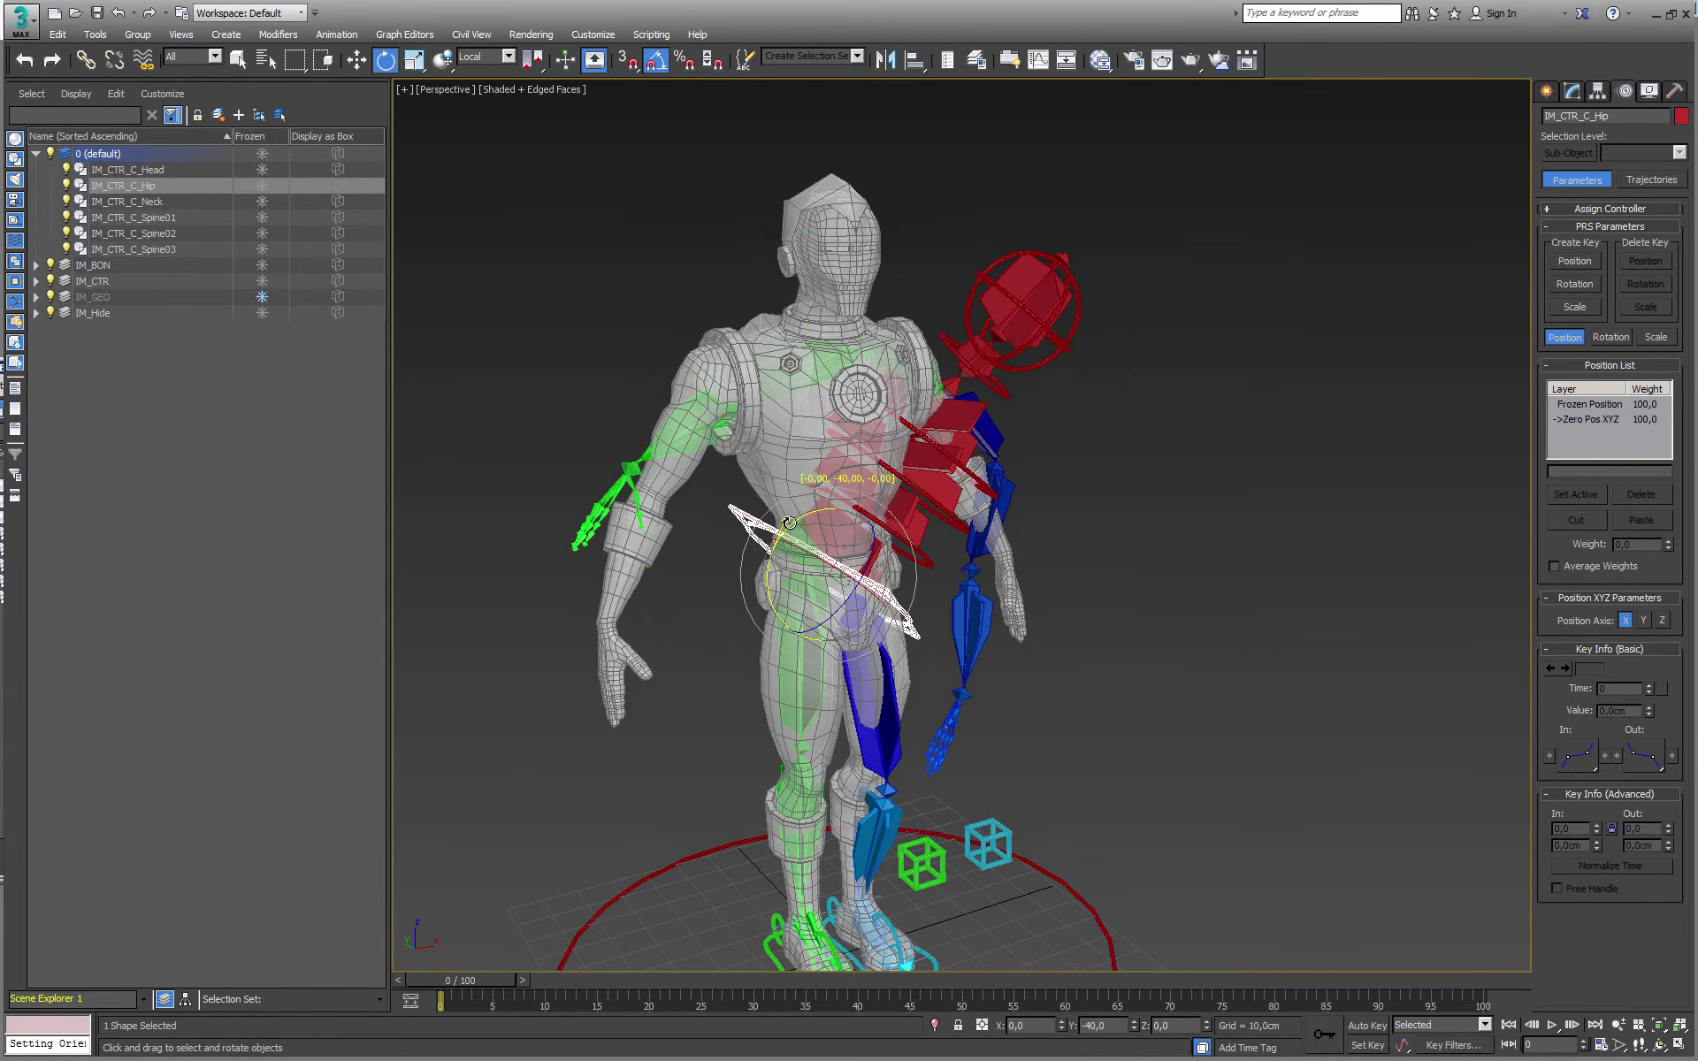
pyautogui.rightClick(789, 522)
# Add an Orientation Constraint to the bone IM_BON_C_Spine01 with the IM_CTR_C_Spine01 control as its target
pyautogui.scroll(5, 890, 598)
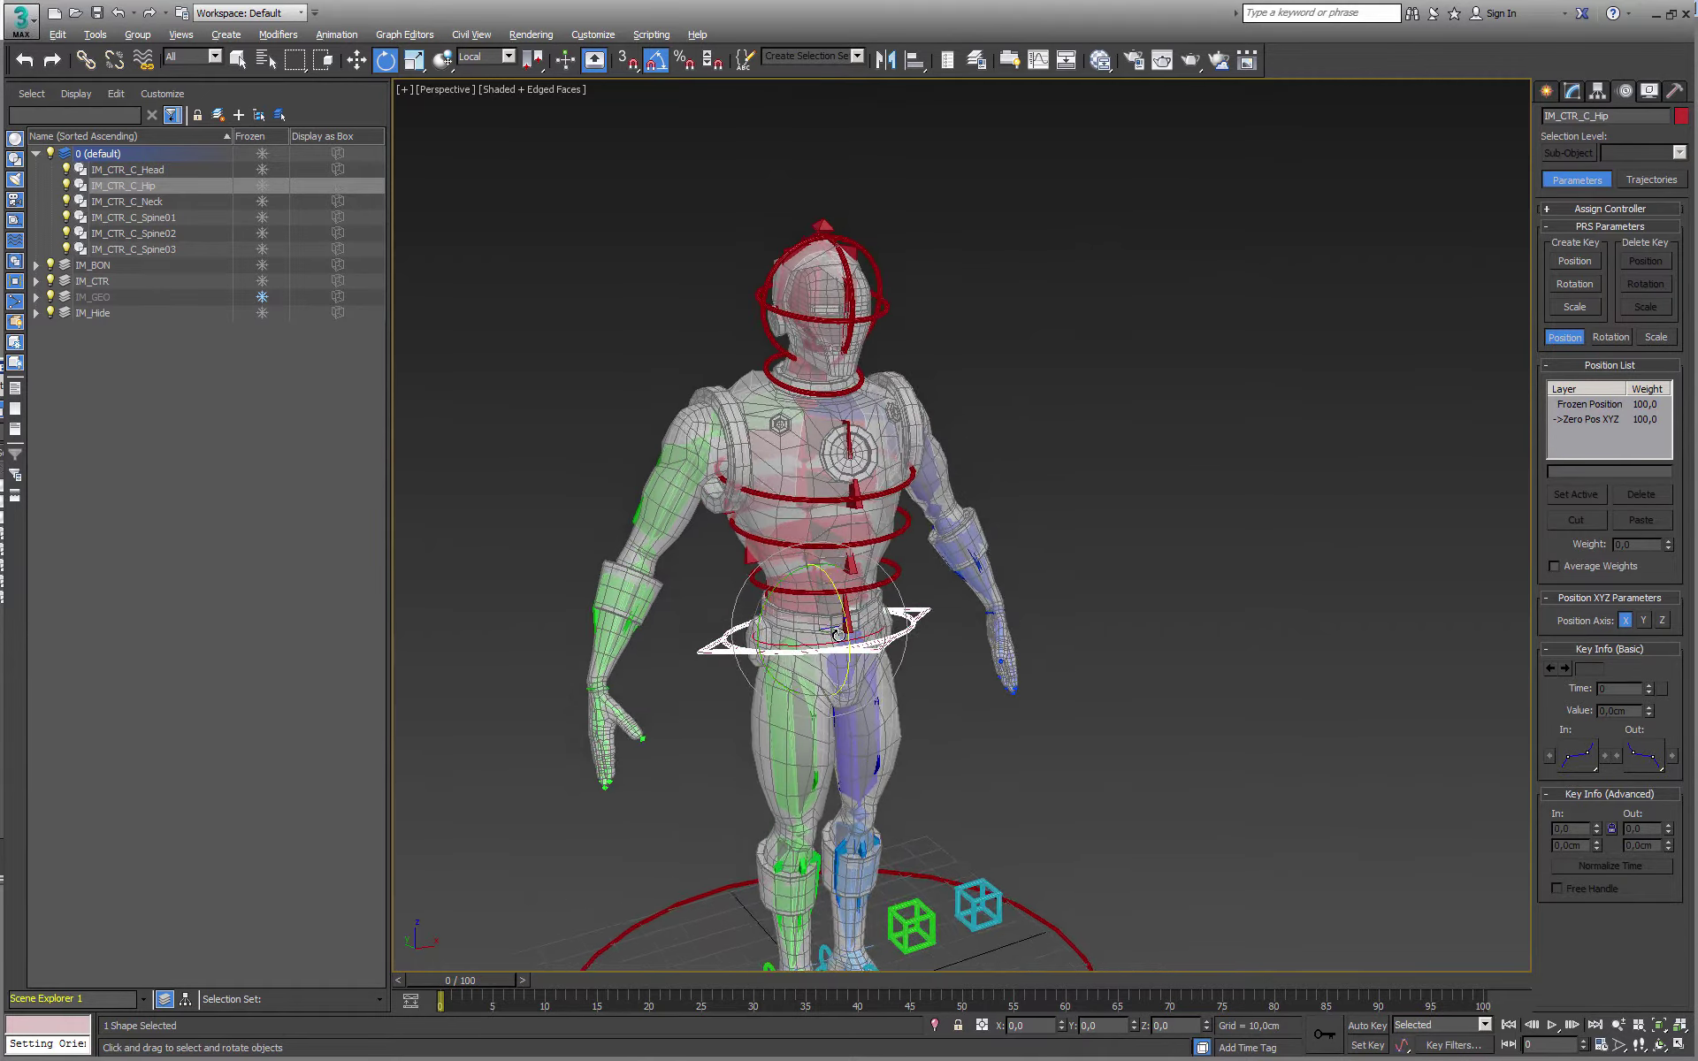
pyautogui.scroll(2, 890, 598)
pyautogui.moveTo(891, 598)
pyautogui.keyDown('alt'); pyautogui.mouseDown(button='middle')
pyautogui.moveTo(884, 536)
pyautogui.moveTo(862, 602)
pyautogui.mouseUp(button='middle'); pyautogui.keyUp('alt')
pyautogui.keyDown('alt'); pyautogui.moveTo(874, 504); pyautogui.dragTo(796, 575, button='middle'); pyautogui.keyUp('alt')
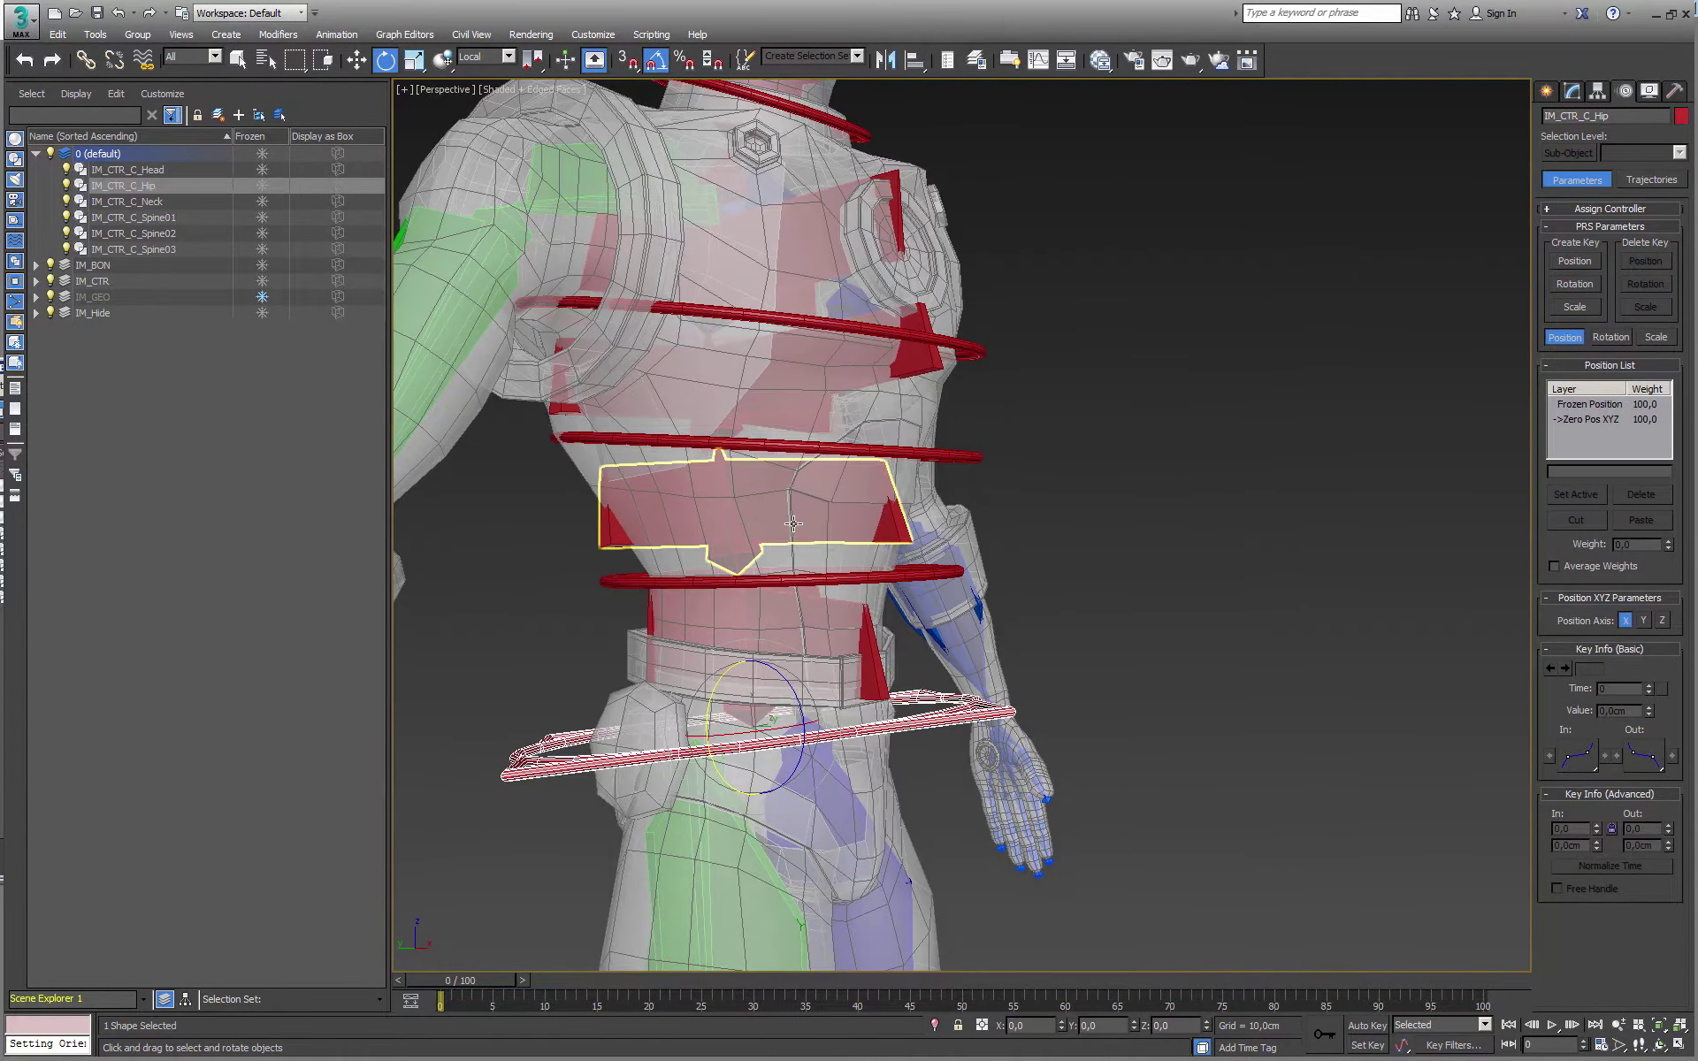
pyautogui.click(794, 523)
pyautogui.rightClick(799, 507)
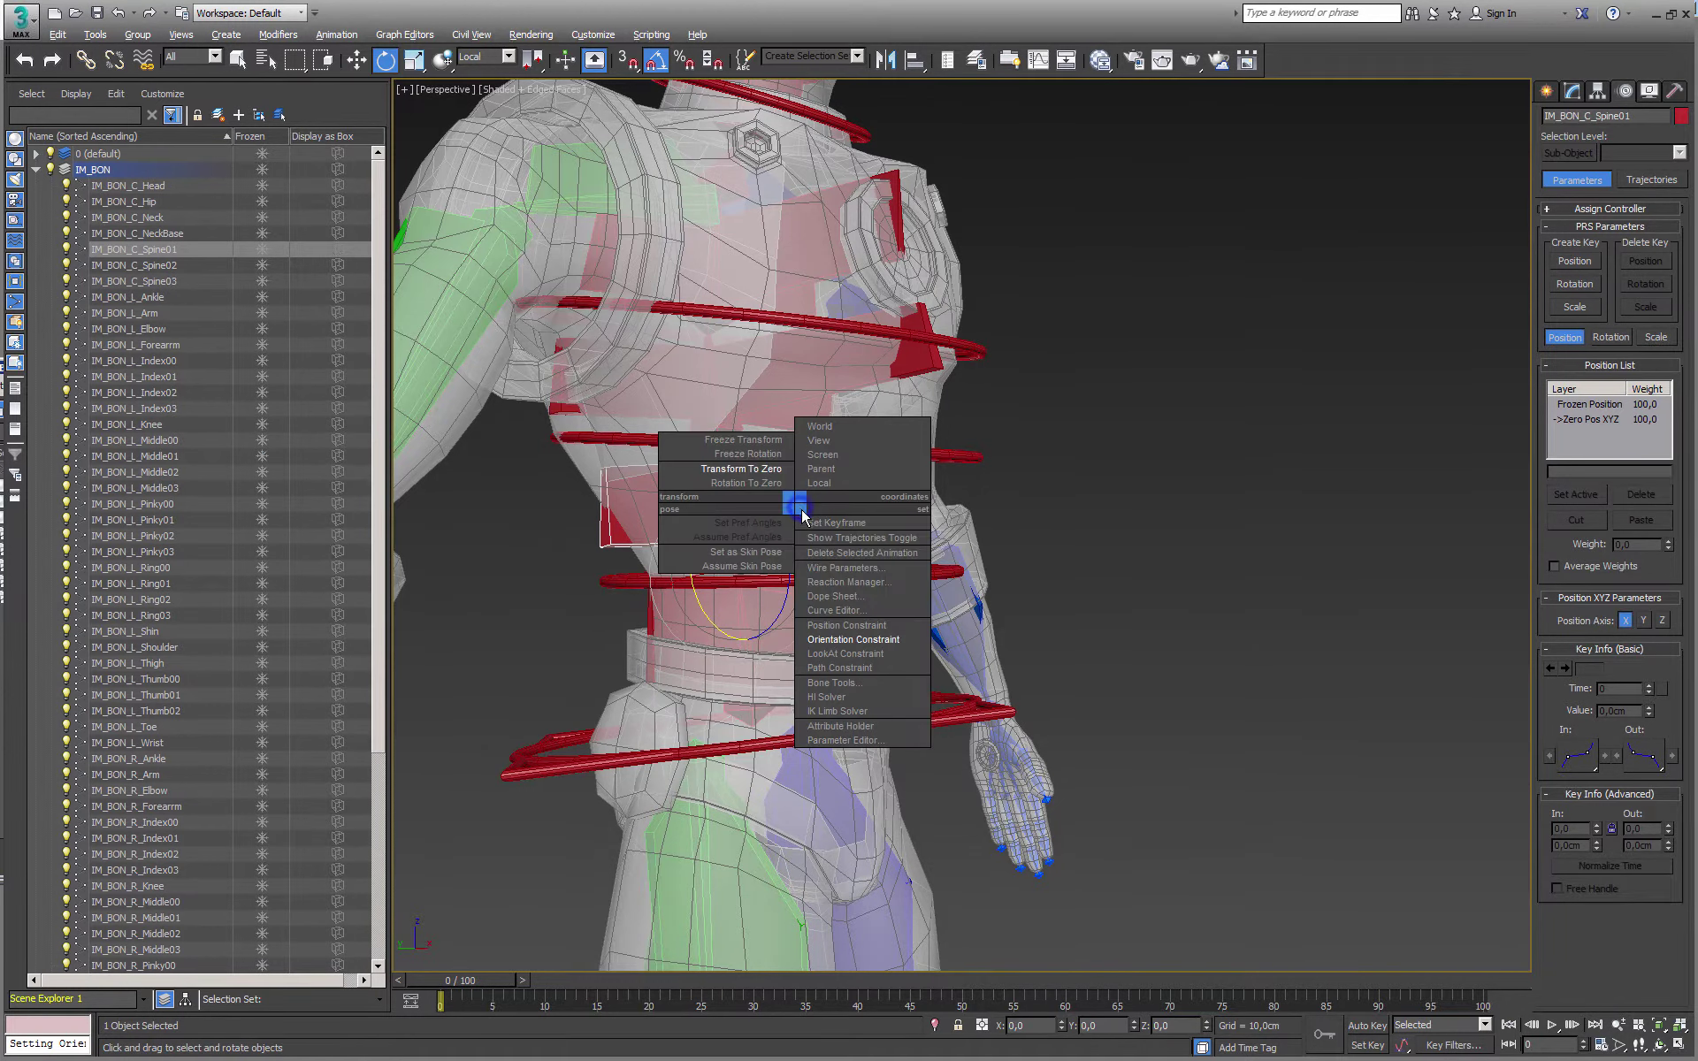
pyautogui.click(851, 640)
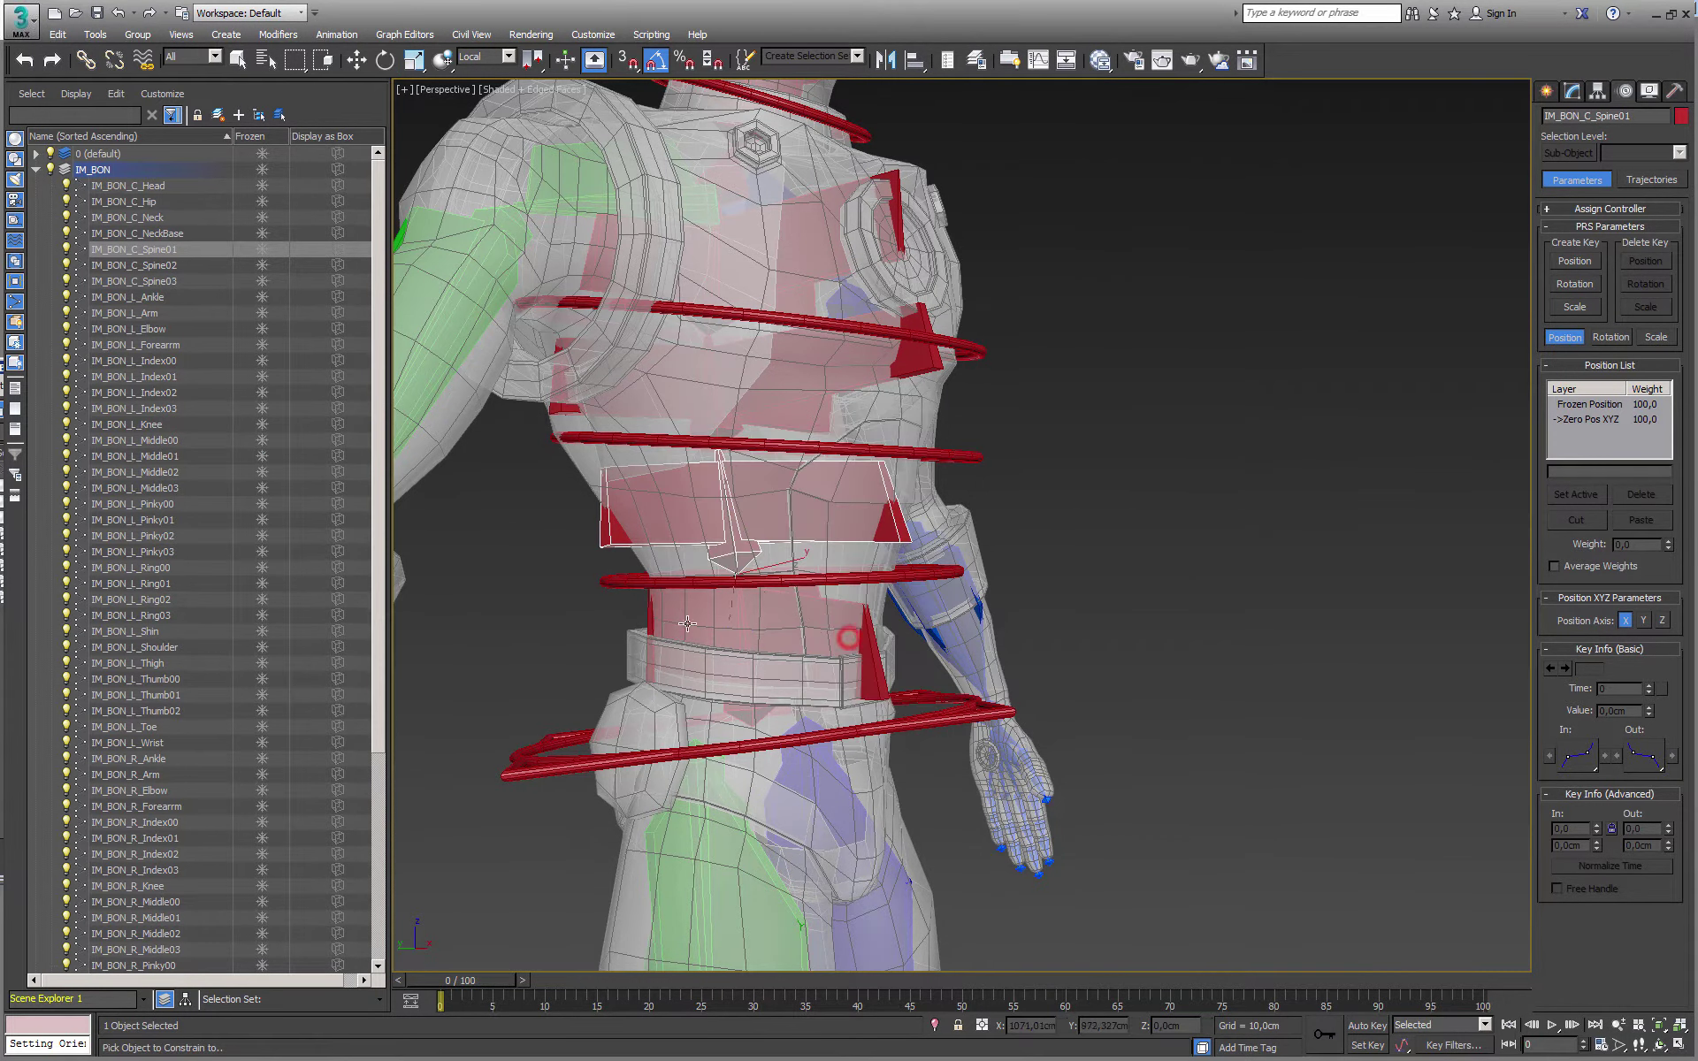
pyautogui.click(613, 582)
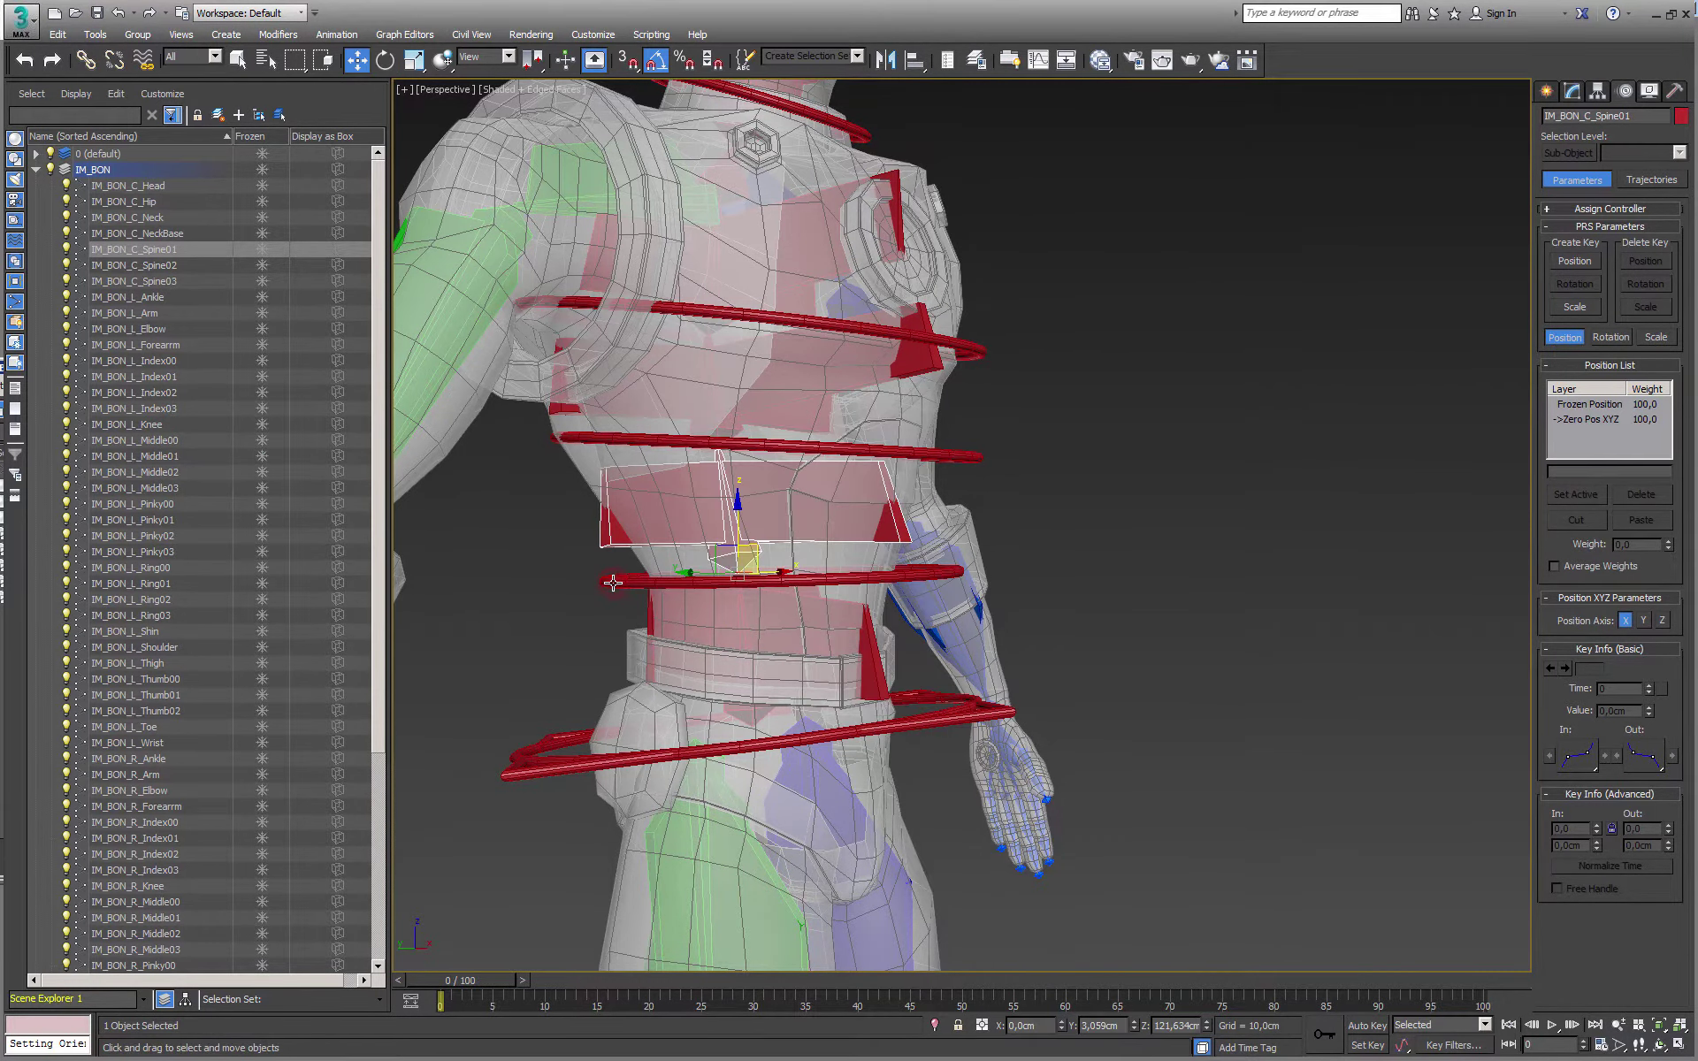
# Add an Orientation Constraint to the bone IM_BON_C_Spine02 with the IM_CTR_C_Spine02 control as its target
pyautogui.keyDown('alt'); pyautogui.moveTo(655, 600); pyautogui.dragTo(679, 619, button='middle'); pyautogui.keyUp('alt')
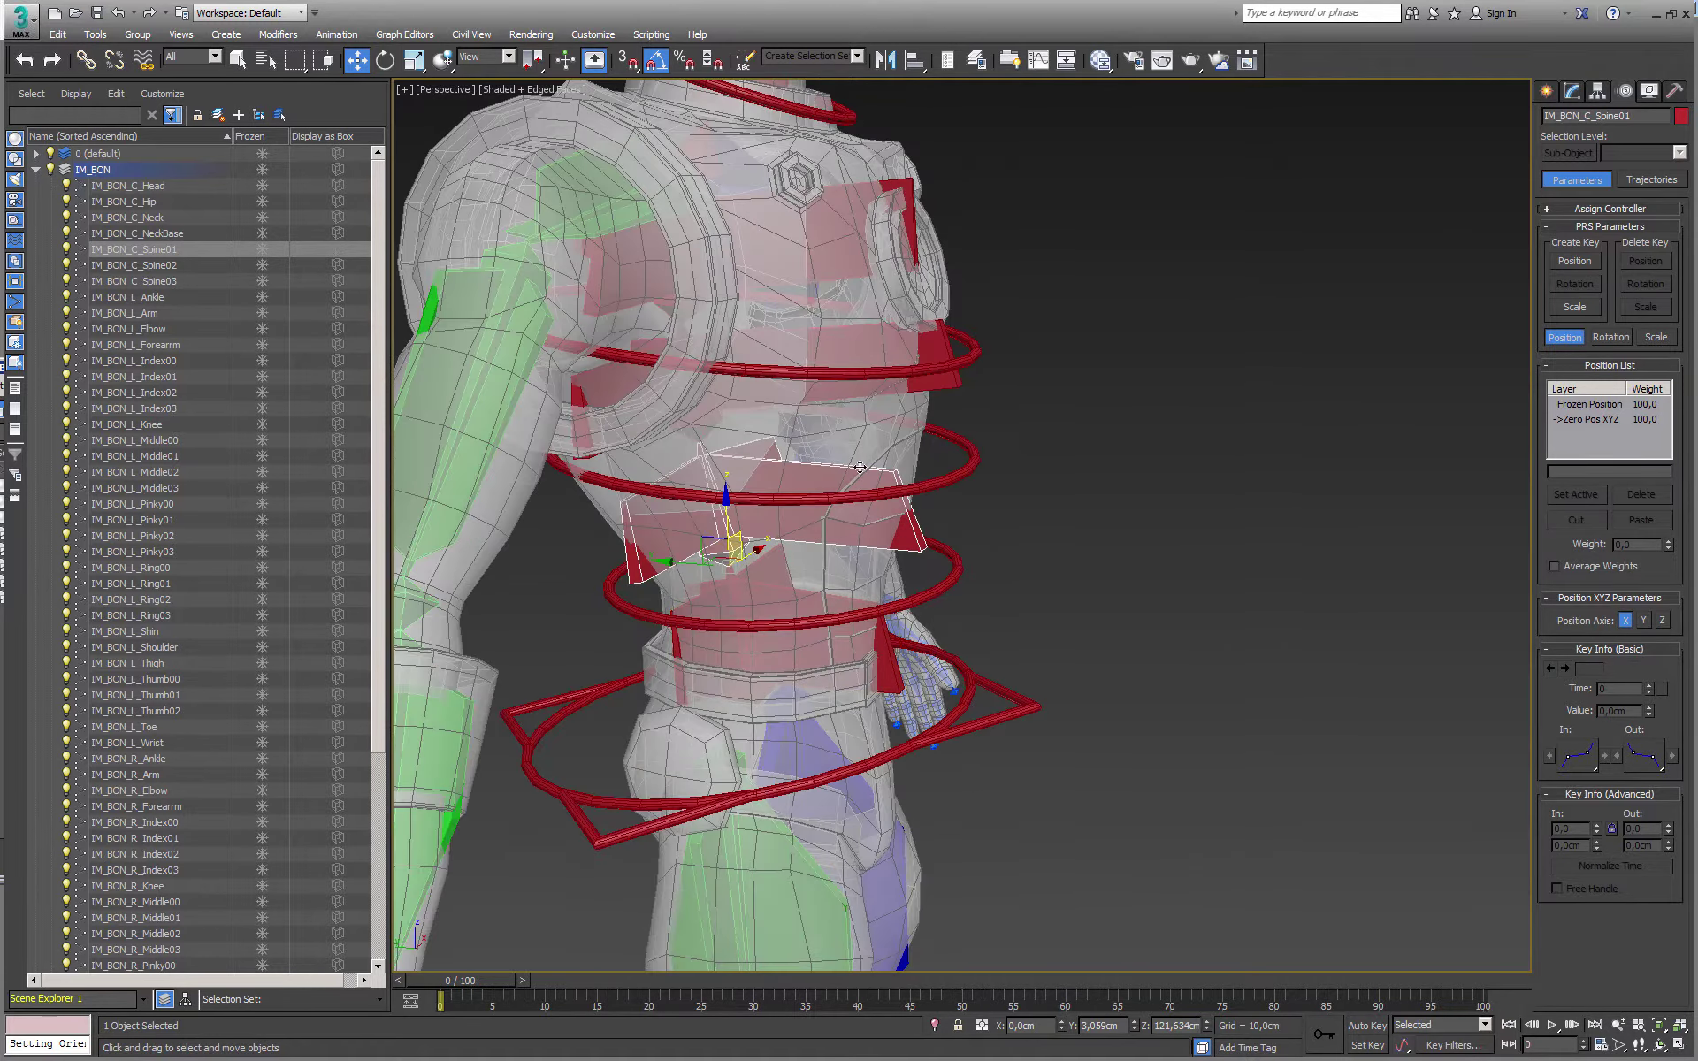
pyautogui.click(828, 357)
pyautogui.keyDown('alt'); pyautogui.moveTo(829, 357); pyautogui.dragTo(787, 414, button='middle'); pyautogui.keyUp('alt')
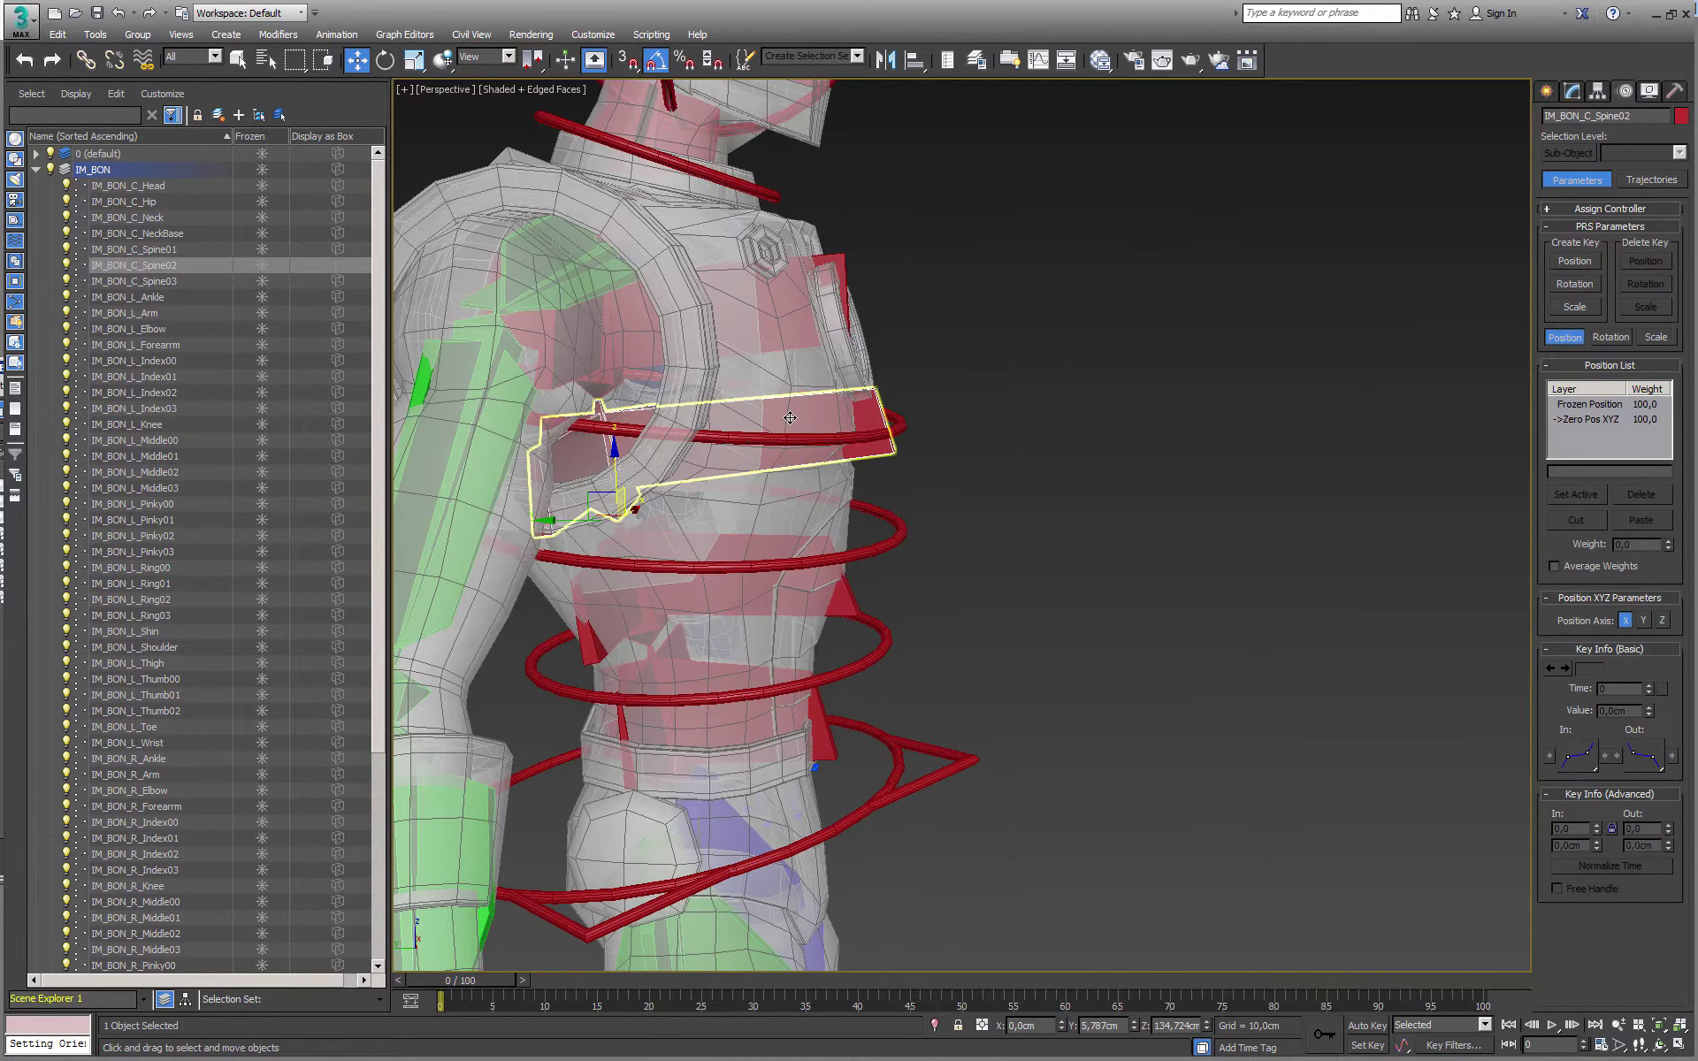
pyautogui.rightClick(787, 414)
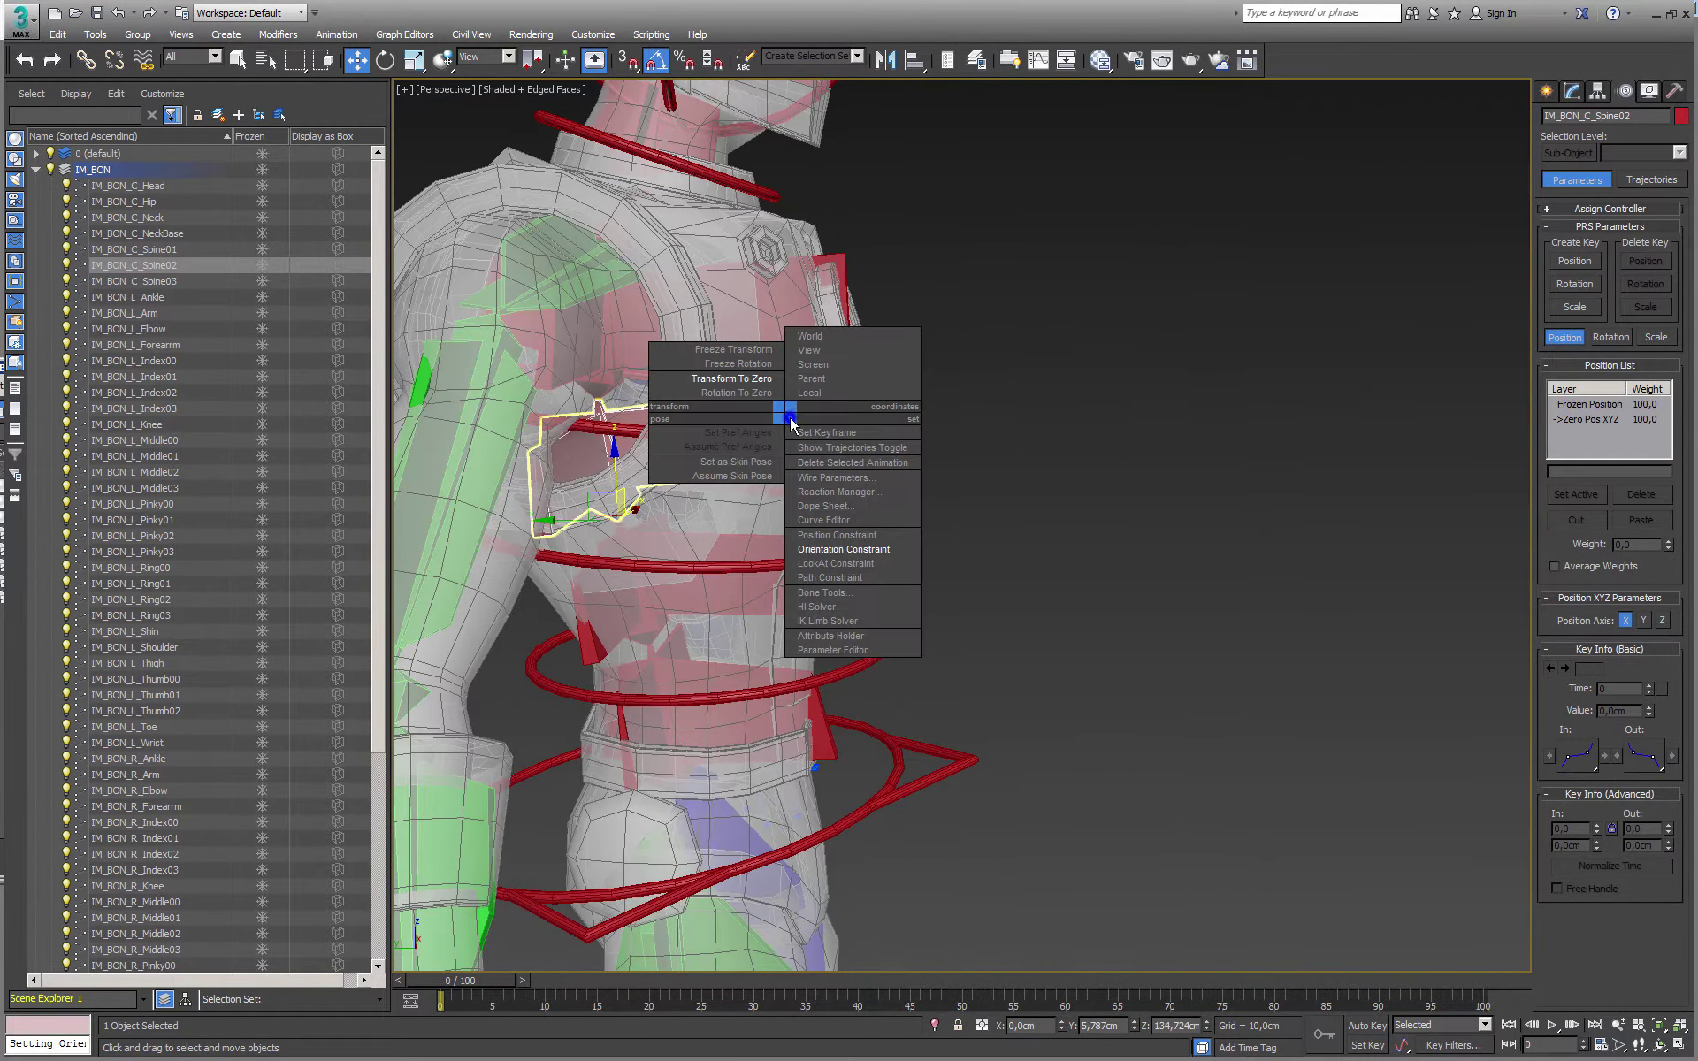
pyautogui.click(865, 552)
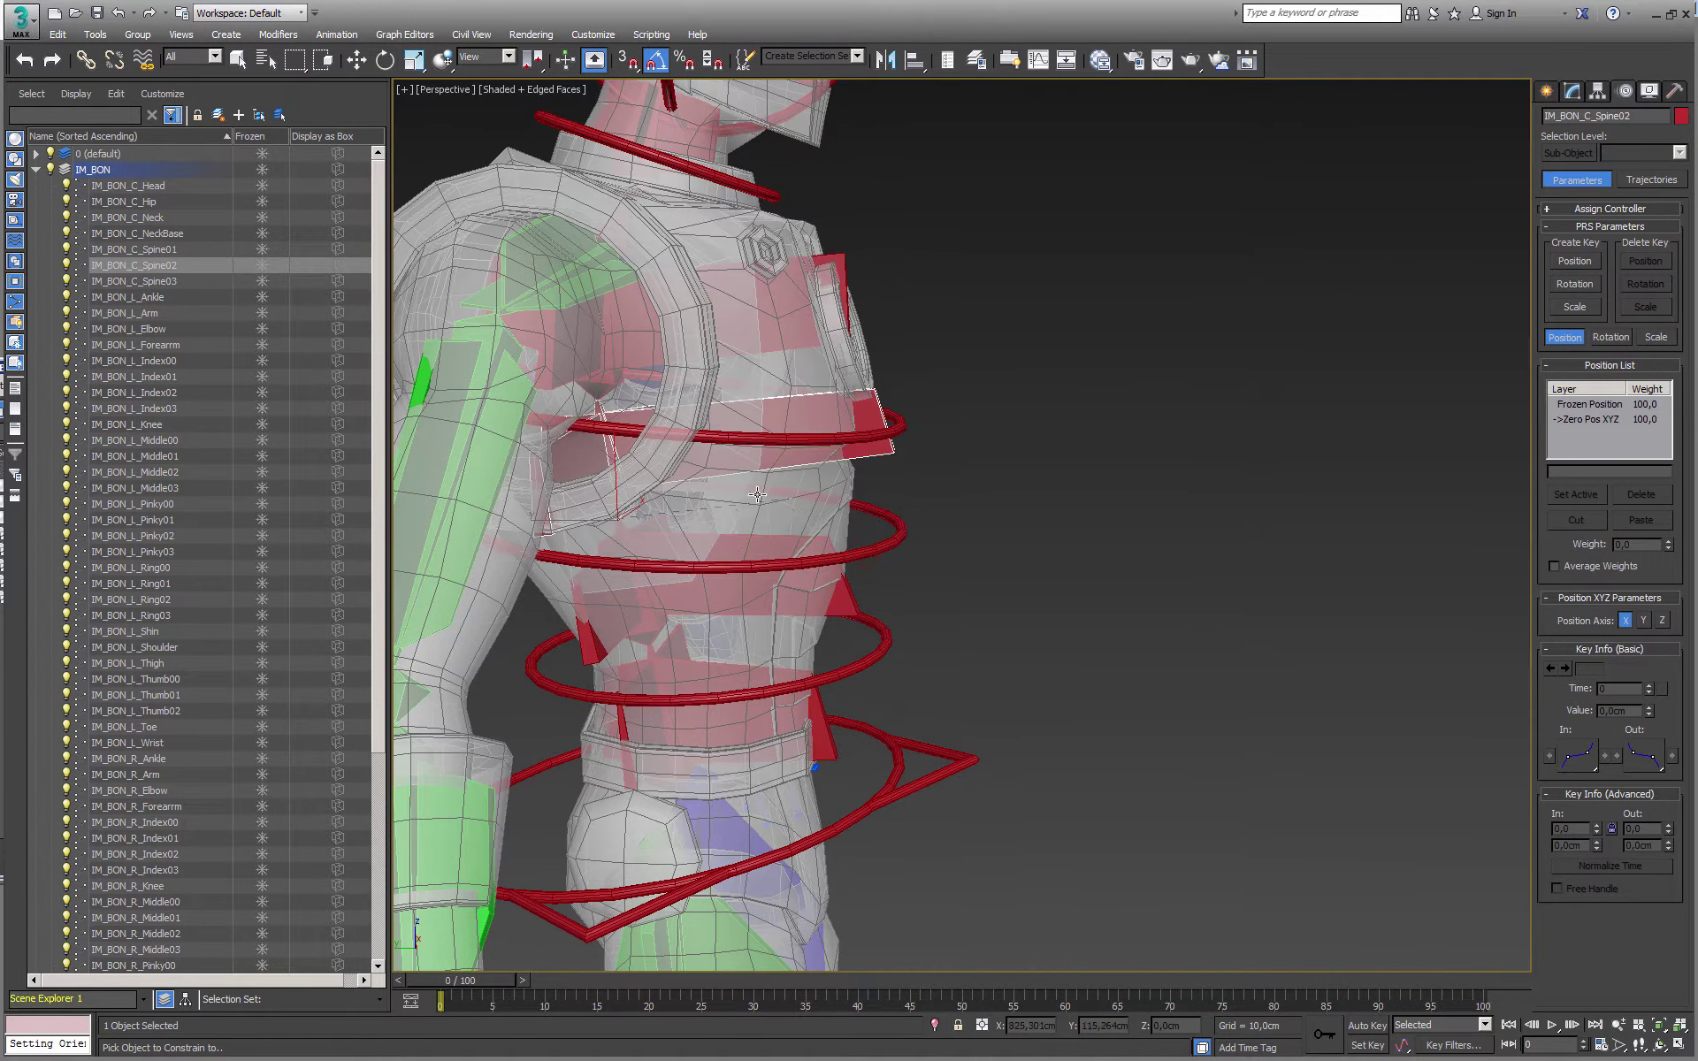
pyautogui.click(895, 534)
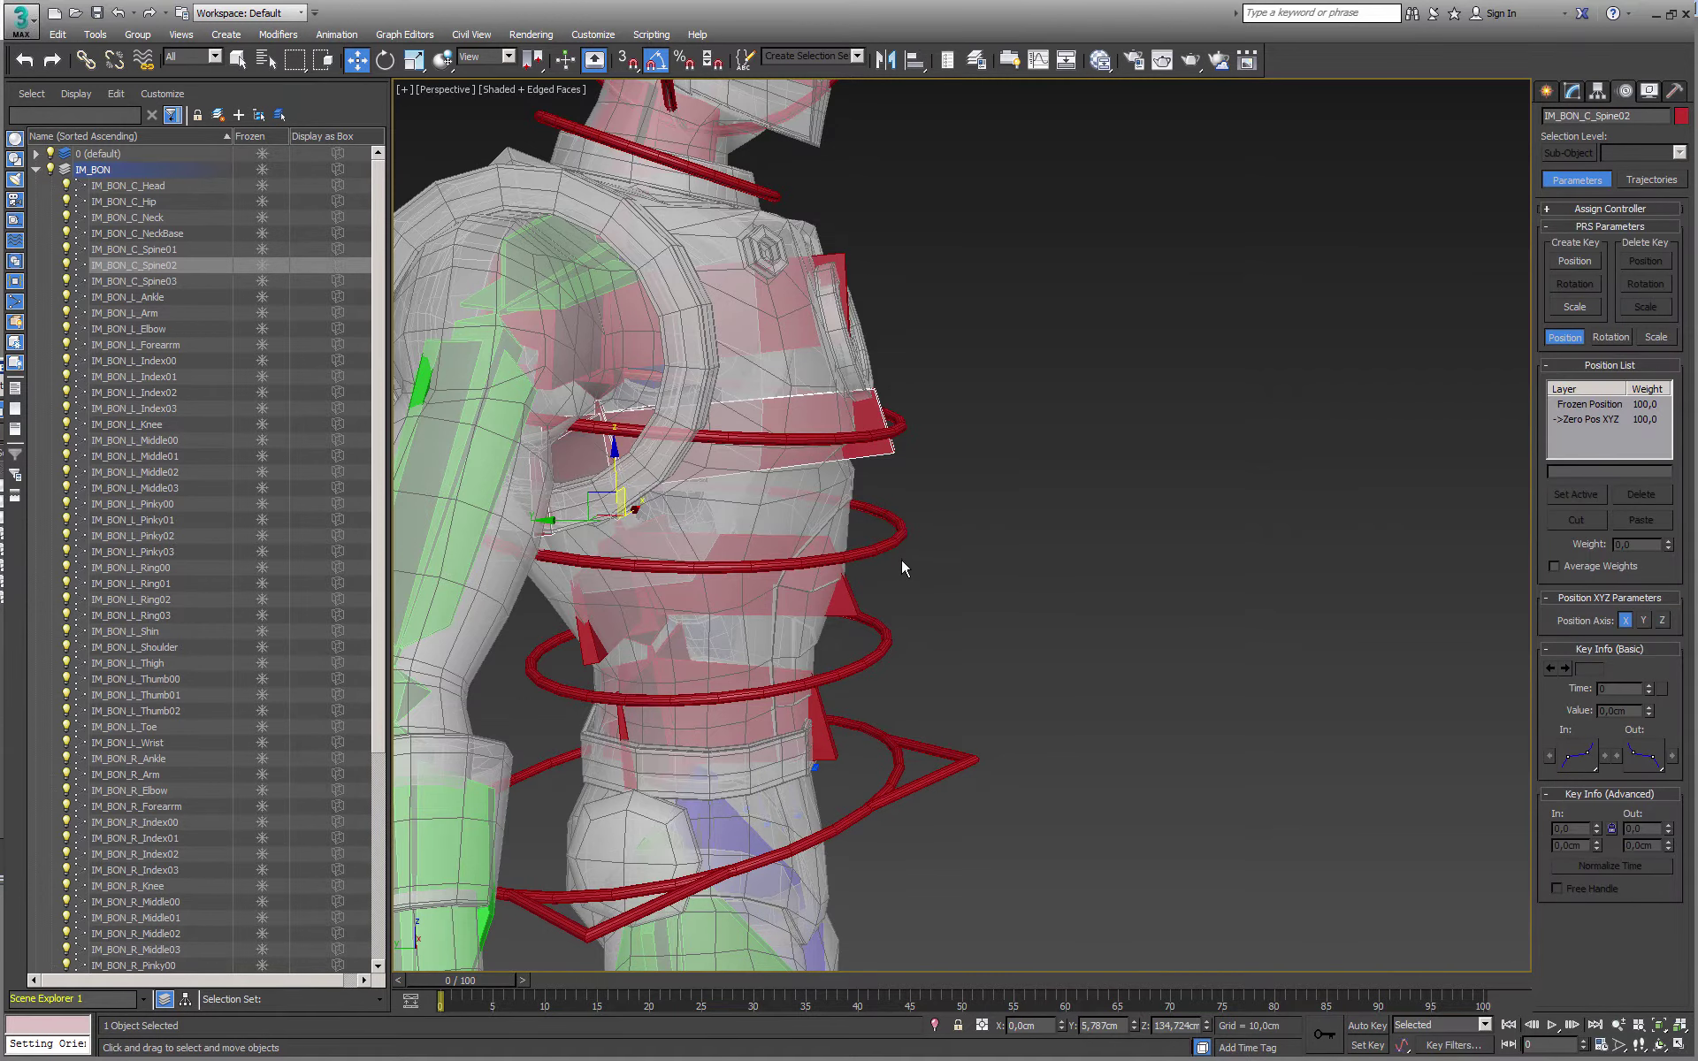
# Test the IM_CTR_C_Spine02 and IM_CTR_C_Spine01 controls by rotating each one and undoing the rotation
pyautogui.click(896, 556)
pyautogui.press('e')
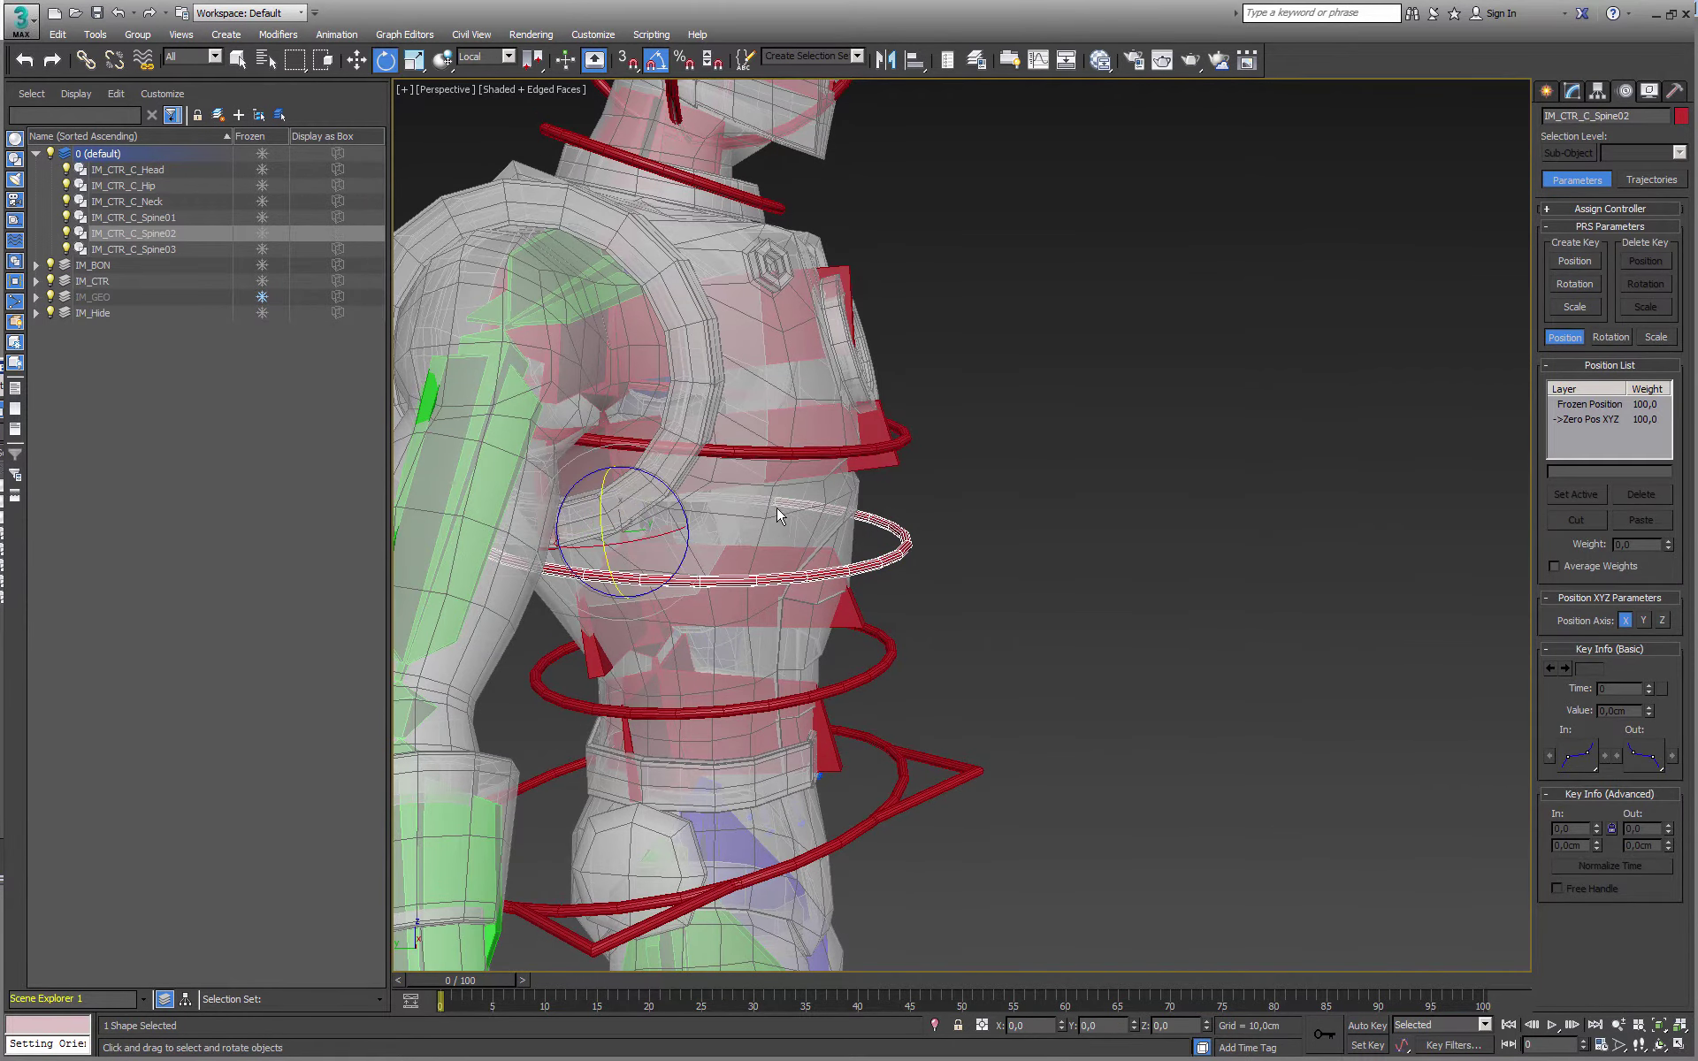
pyautogui.moveTo(668, 487)
pyautogui.mouseDown()
pyautogui.moveTo(696, 517)
pyautogui.moveTo(645, 463)
pyautogui.moveTo(661, 480)
pyautogui.mouseUp()
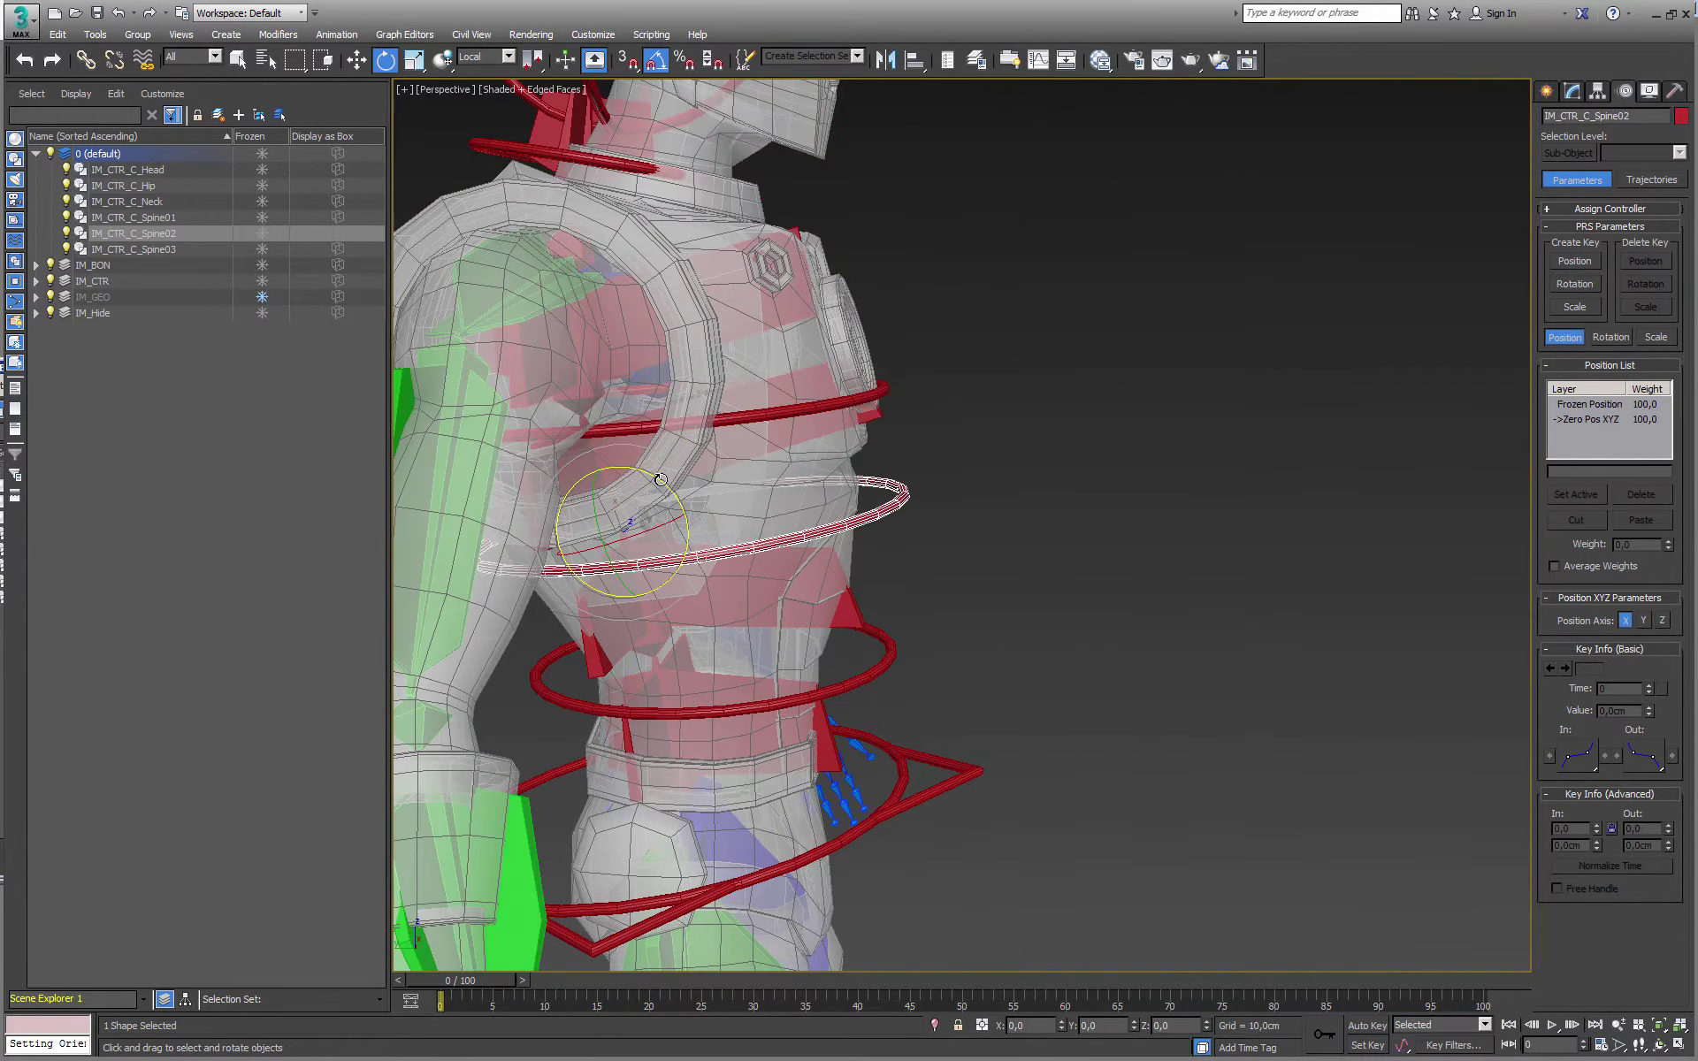
pyautogui.hotkey('ctrl', 'z')
pyautogui.click(862, 667)
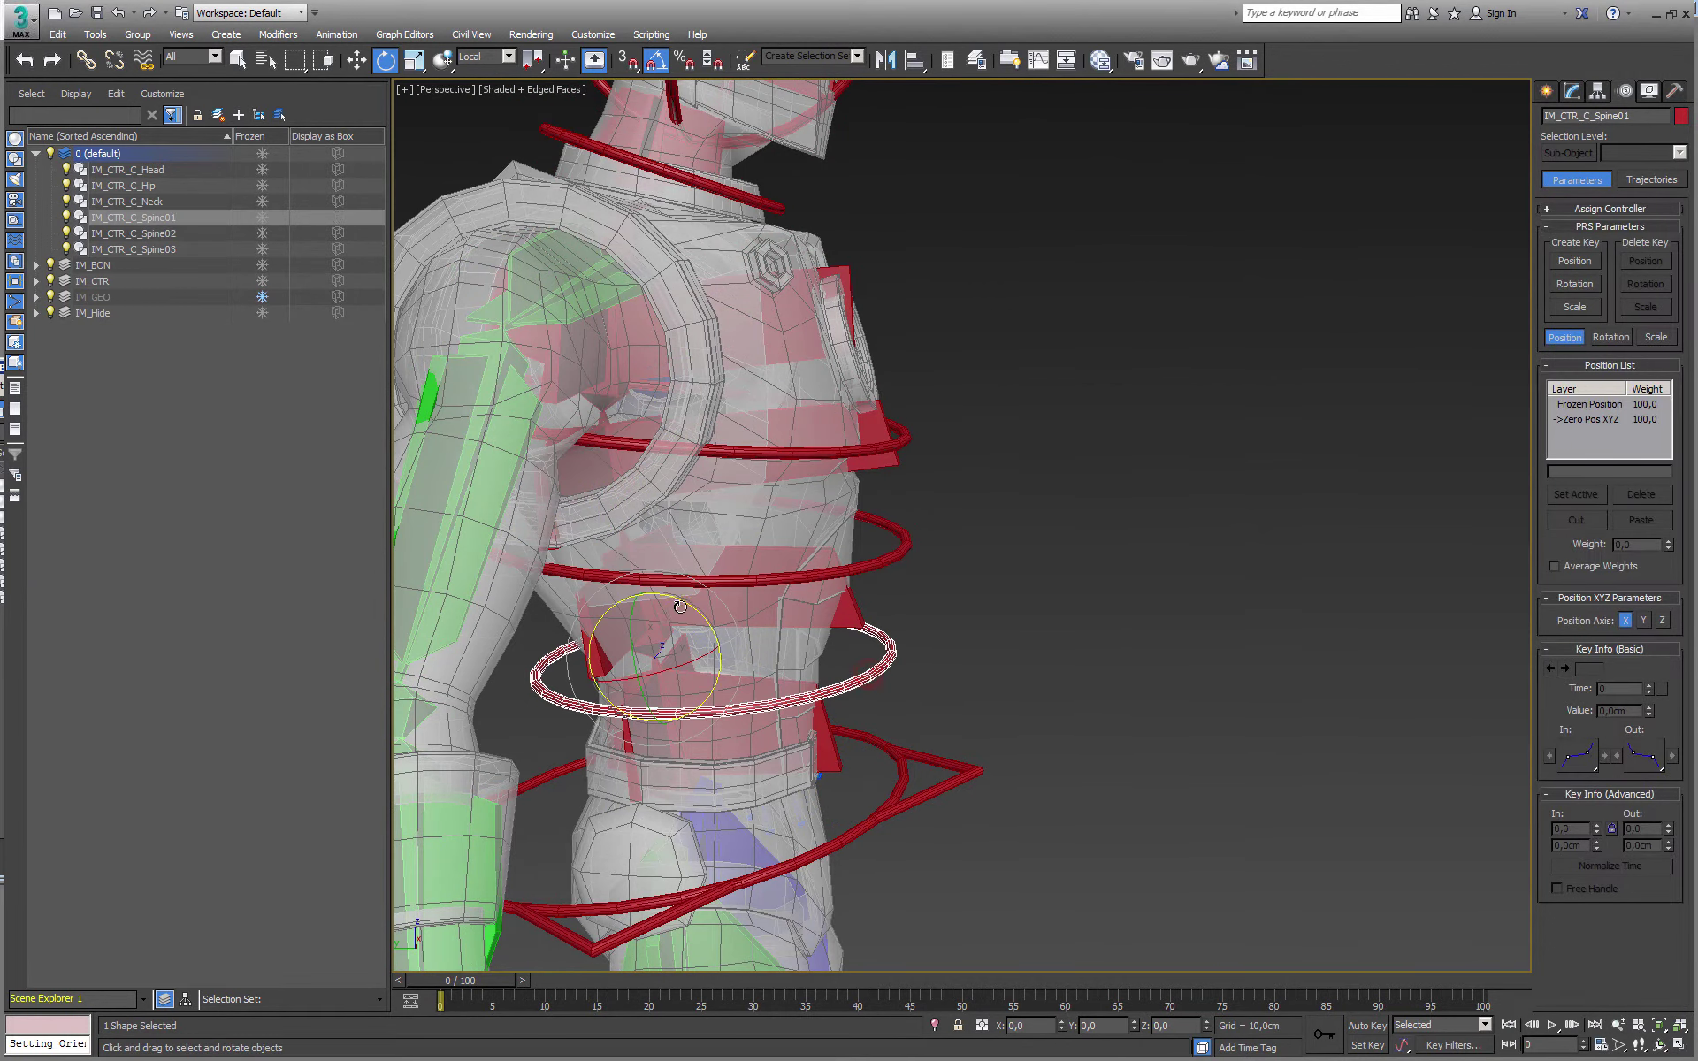
pyautogui.moveTo(688, 608)
pyautogui.mouseDown()
pyautogui.moveTo(708, 637)
pyautogui.moveTo(672, 586)
pyautogui.mouseUp()
pyautogui.hotkey('ctrl', 'z')
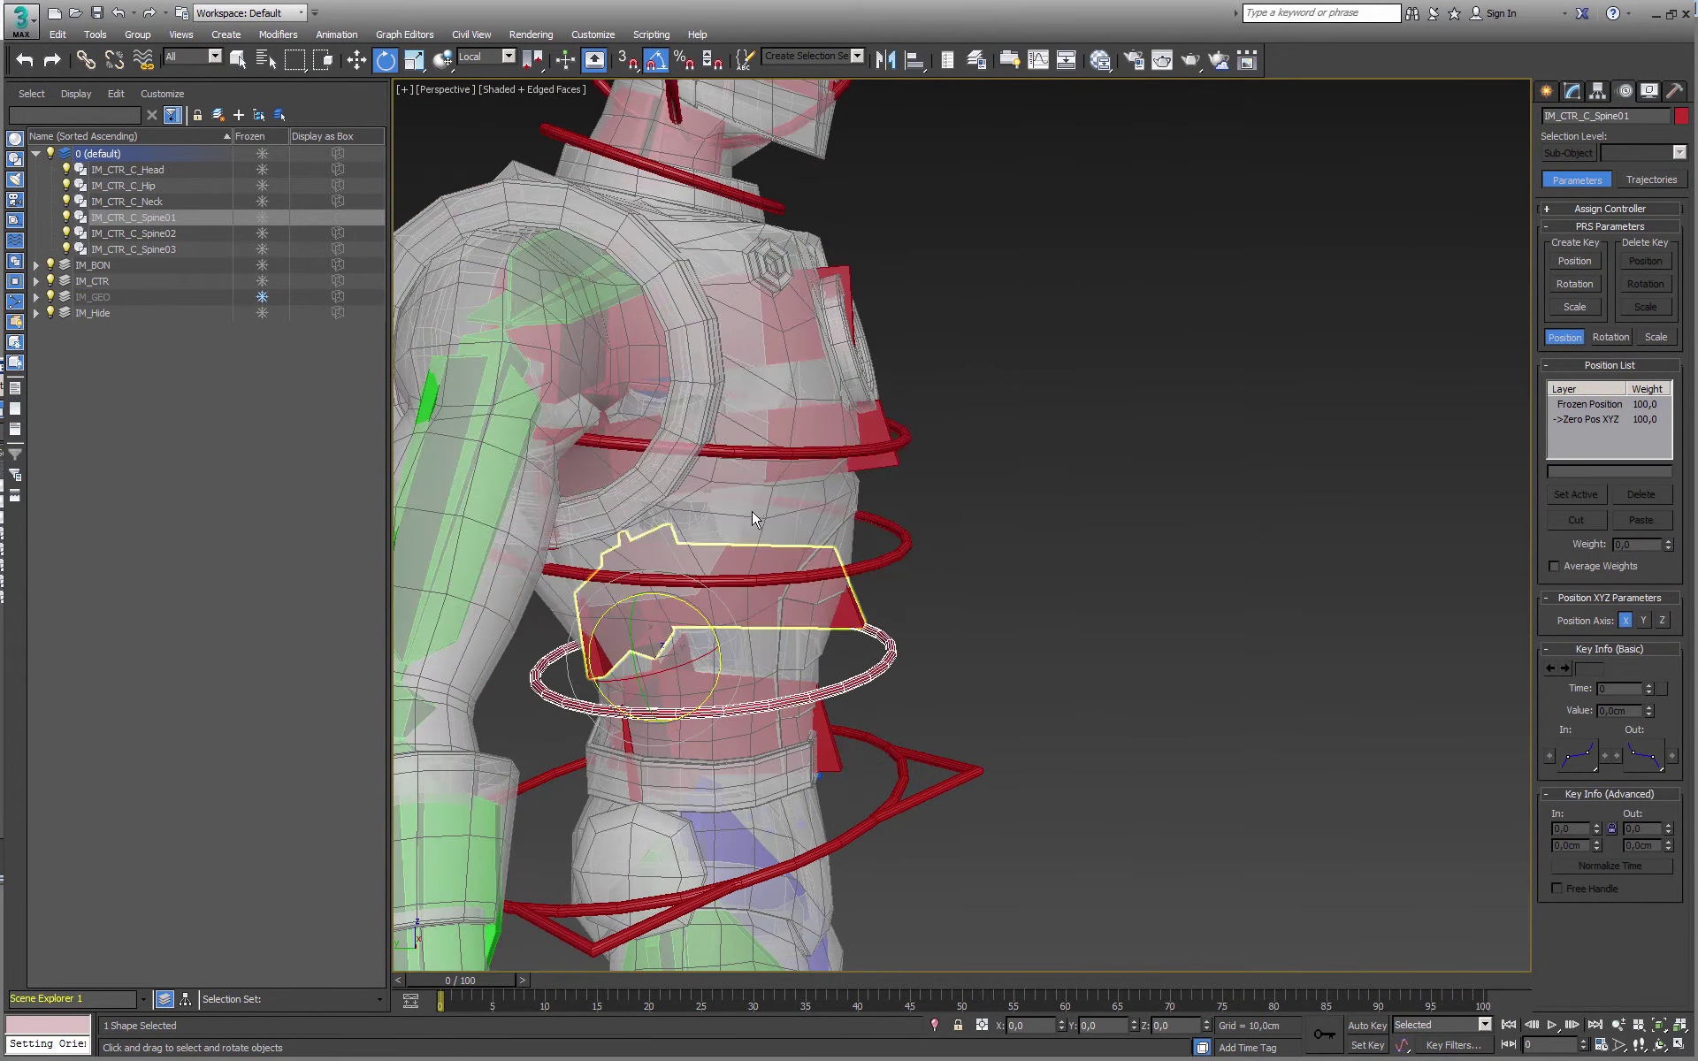
# Add an Orientation Constraint to the bone IM_BON_C_Spine03 with the IM_CTR_C_Spine03 control as its target
pyautogui.moveTo(755, 512); pyautogui.dragTo(756, 555, button='middle')
pyautogui.click(734, 394)
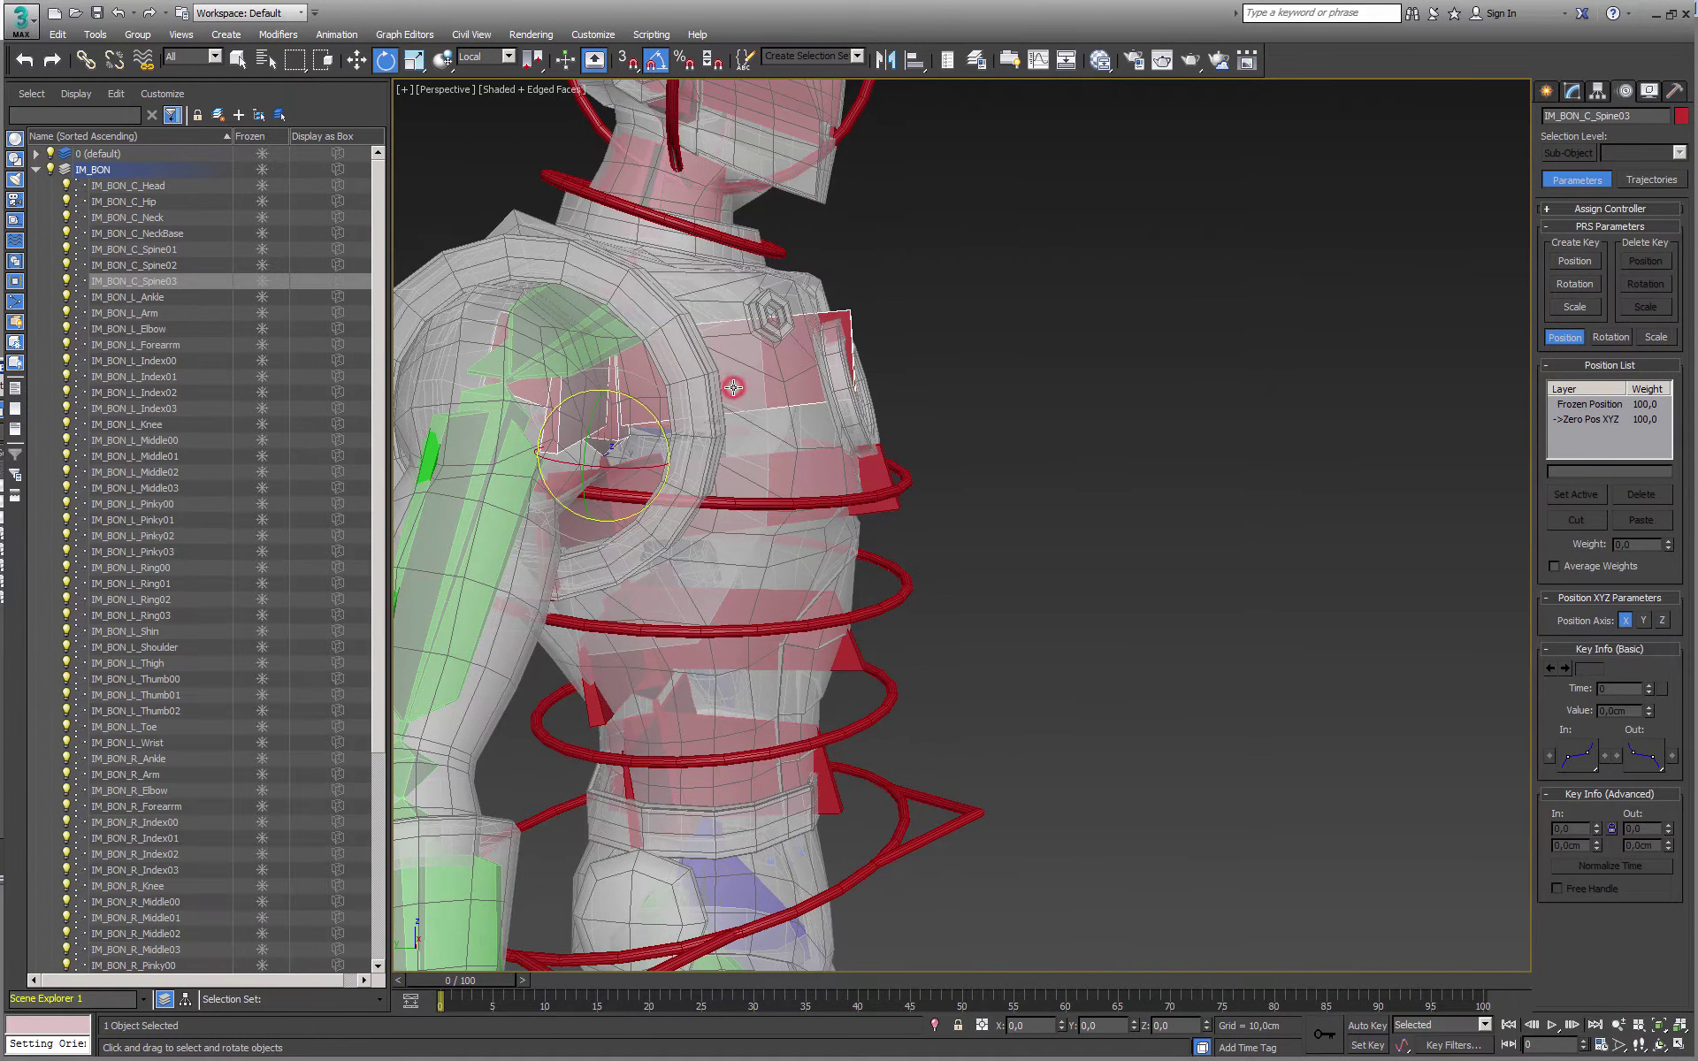
pyautogui.rightClick(729, 385)
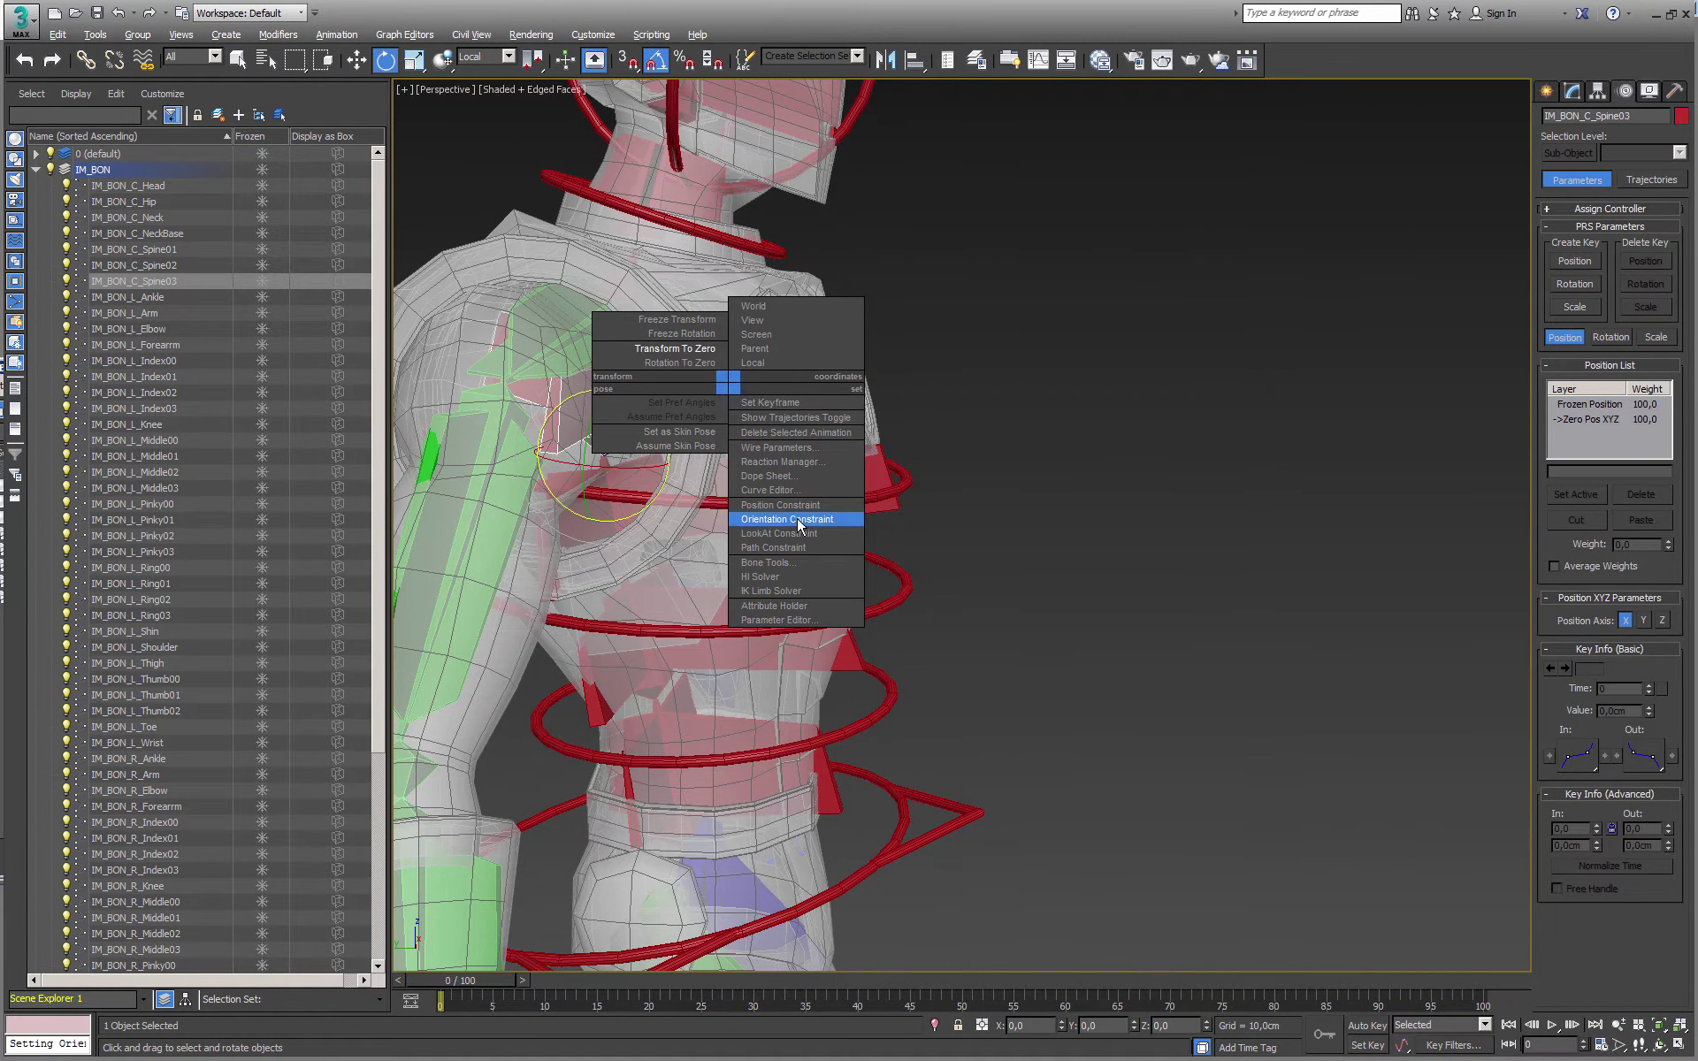
pyautogui.click(787, 519)
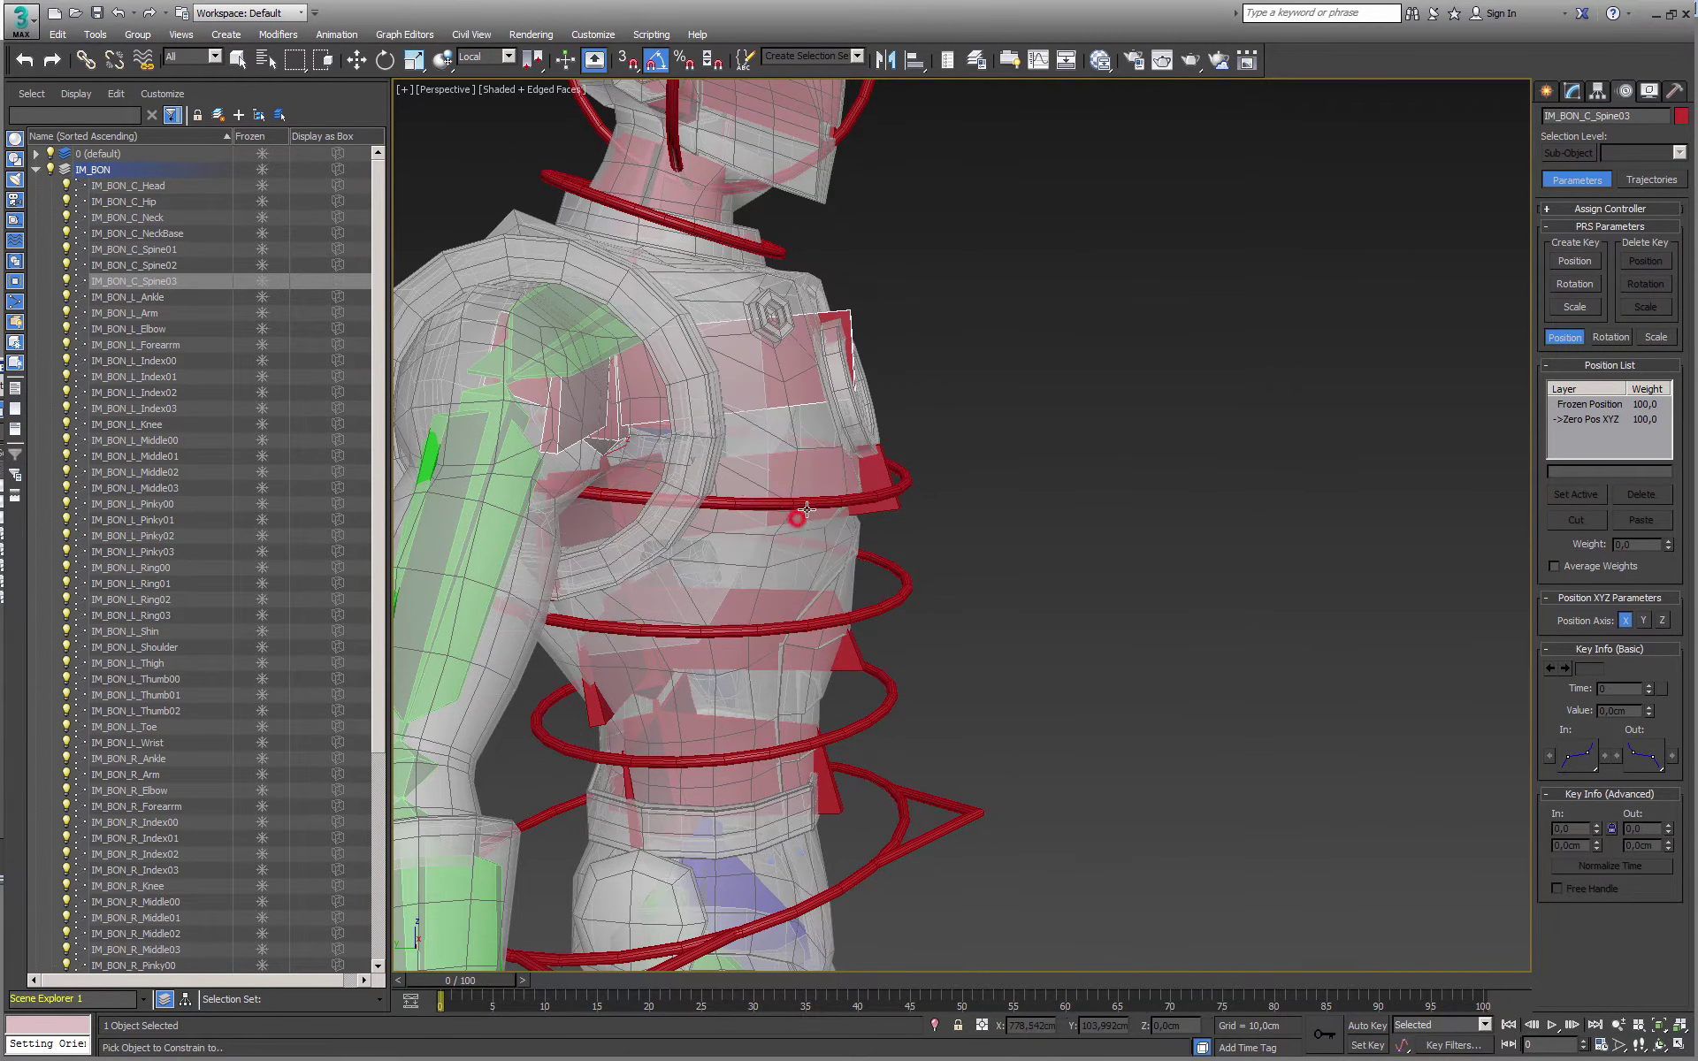
pyautogui.click(910, 481)
# Test the IM_CTR_C_Spine03 control with a rotation and undo it
pyautogui.click(834, 470)
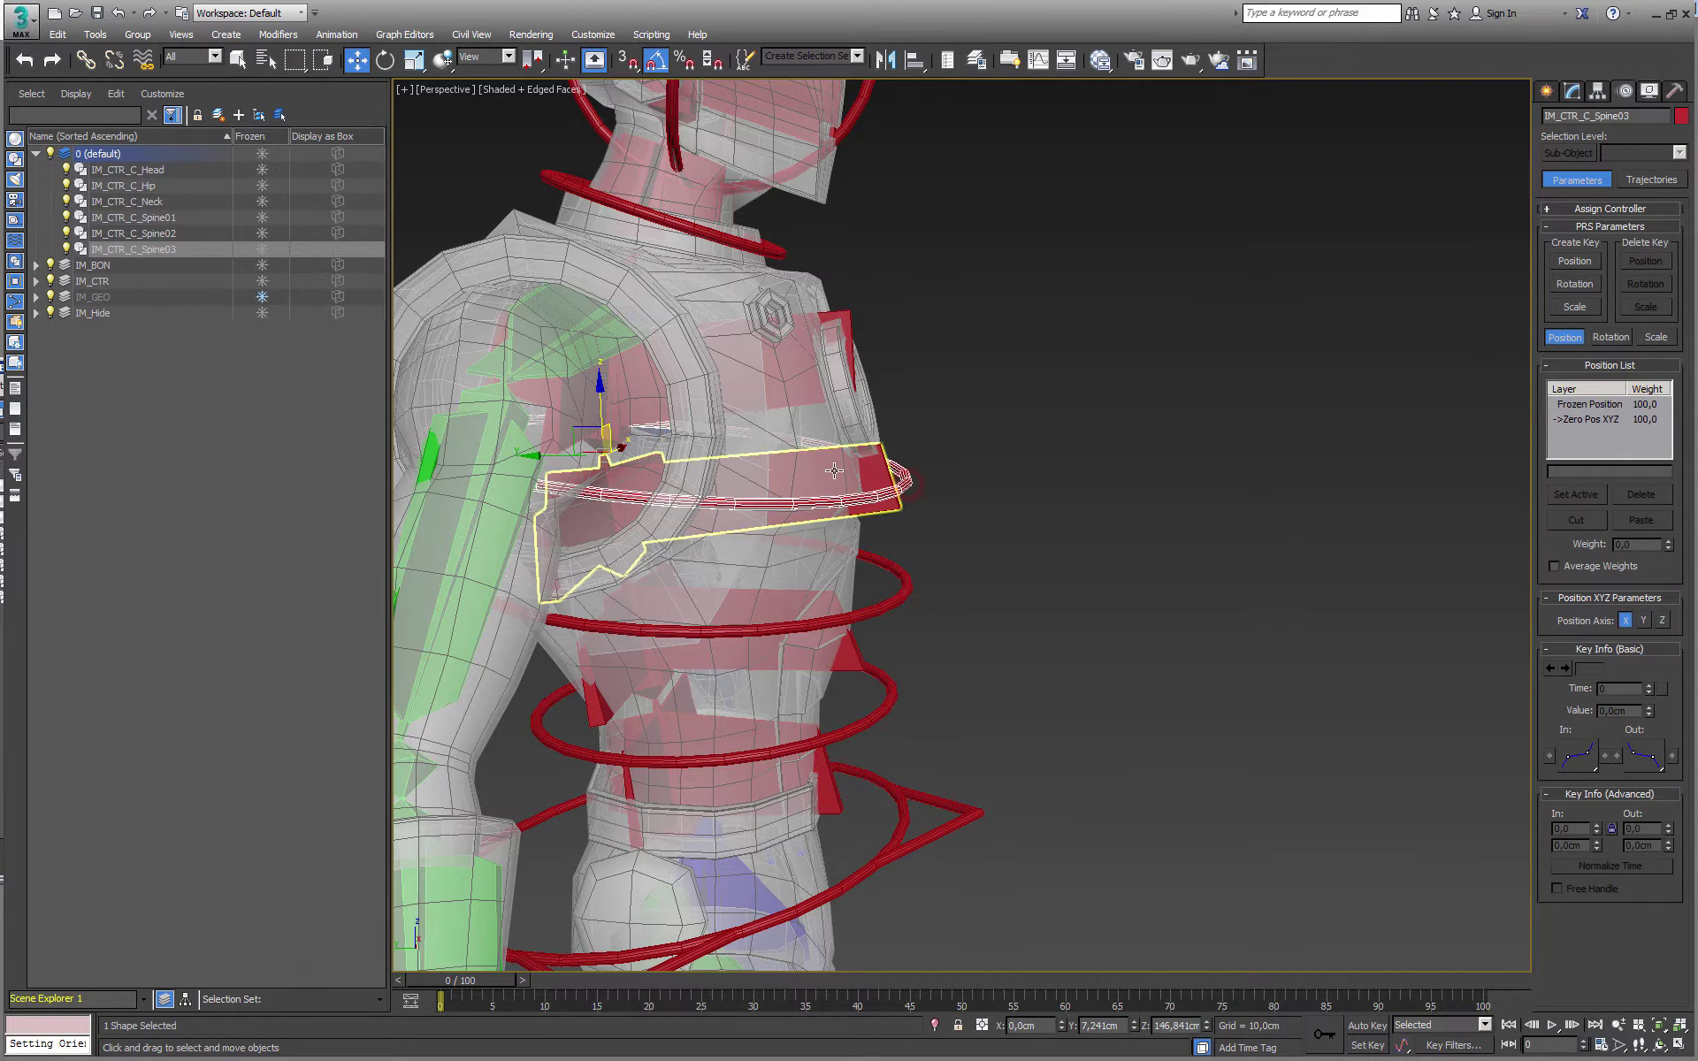
pyautogui.press('e')
pyautogui.moveTo(658, 422)
pyautogui.mouseDown()
pyautogui.moveTo(632, 401)
pyautogui.moveTo(634, 422)
pyautogui.mouseUp()
pyautogui.hotkey('ctrl', 'z')
# Add an Orientation Constraint to the bone IM_BON_C_Neck with the IM_CTR_C_Neck control as its target
pyautogui.moveTo(741, 444)
pyautogui.mouseDown(button='middle')
pyautogui.moveTo(771, 550)
pyautogui.moveTo(663, 468)
pyautogui.moveTo(737, 498)
pyautogui.moveTo(751, 452)
pyautogui.mouseUp(button='middle')
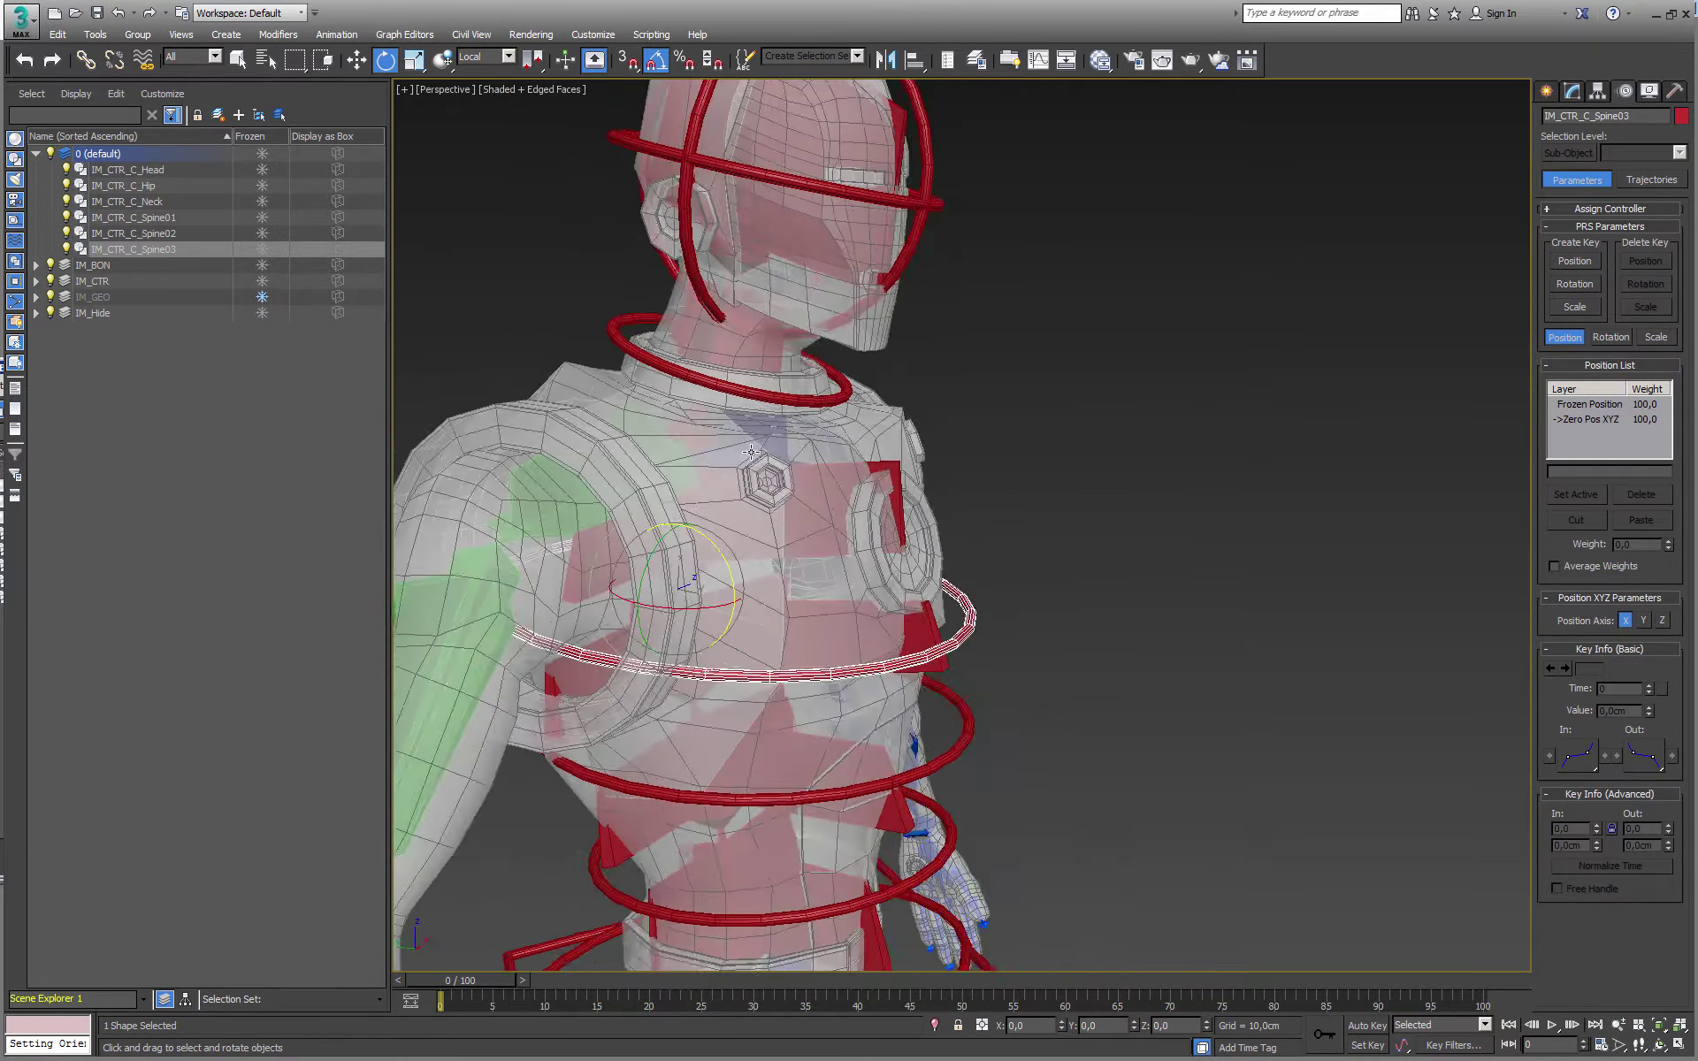
pyautogui.click(725, 356)
pyautogui.rightClick(726, 355)
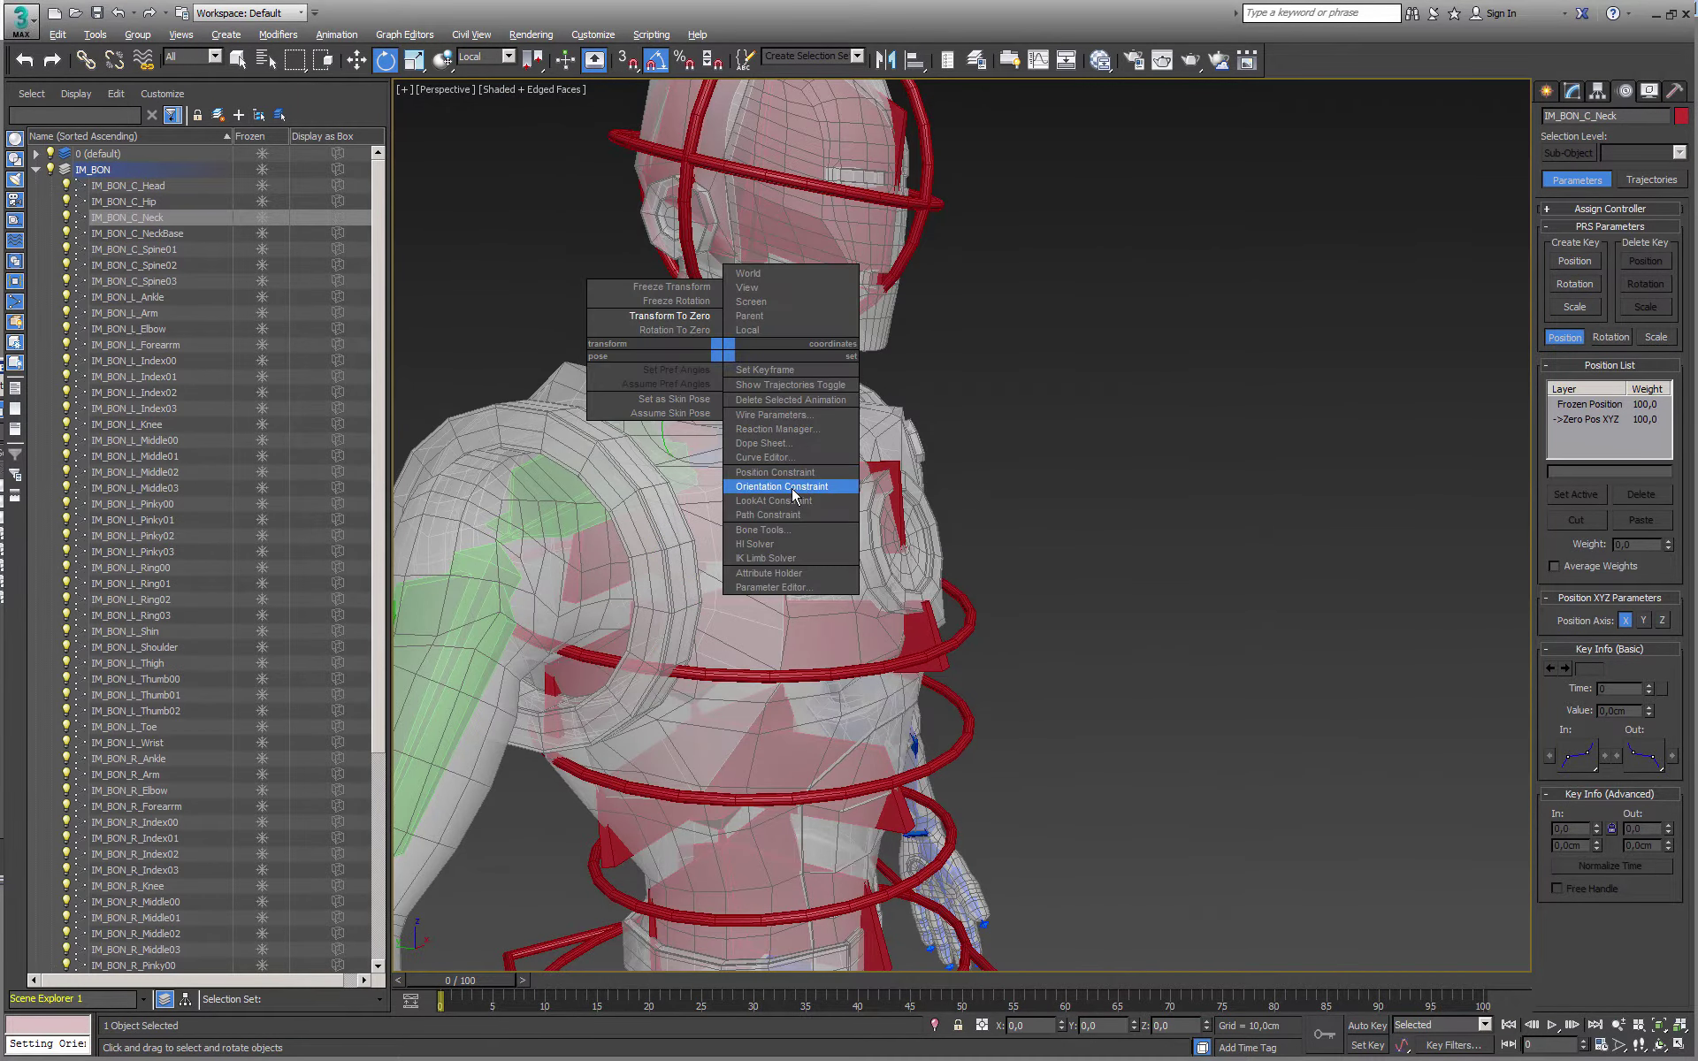
pyautogui.click(782, 487)
pyautogui.click(622, 321)
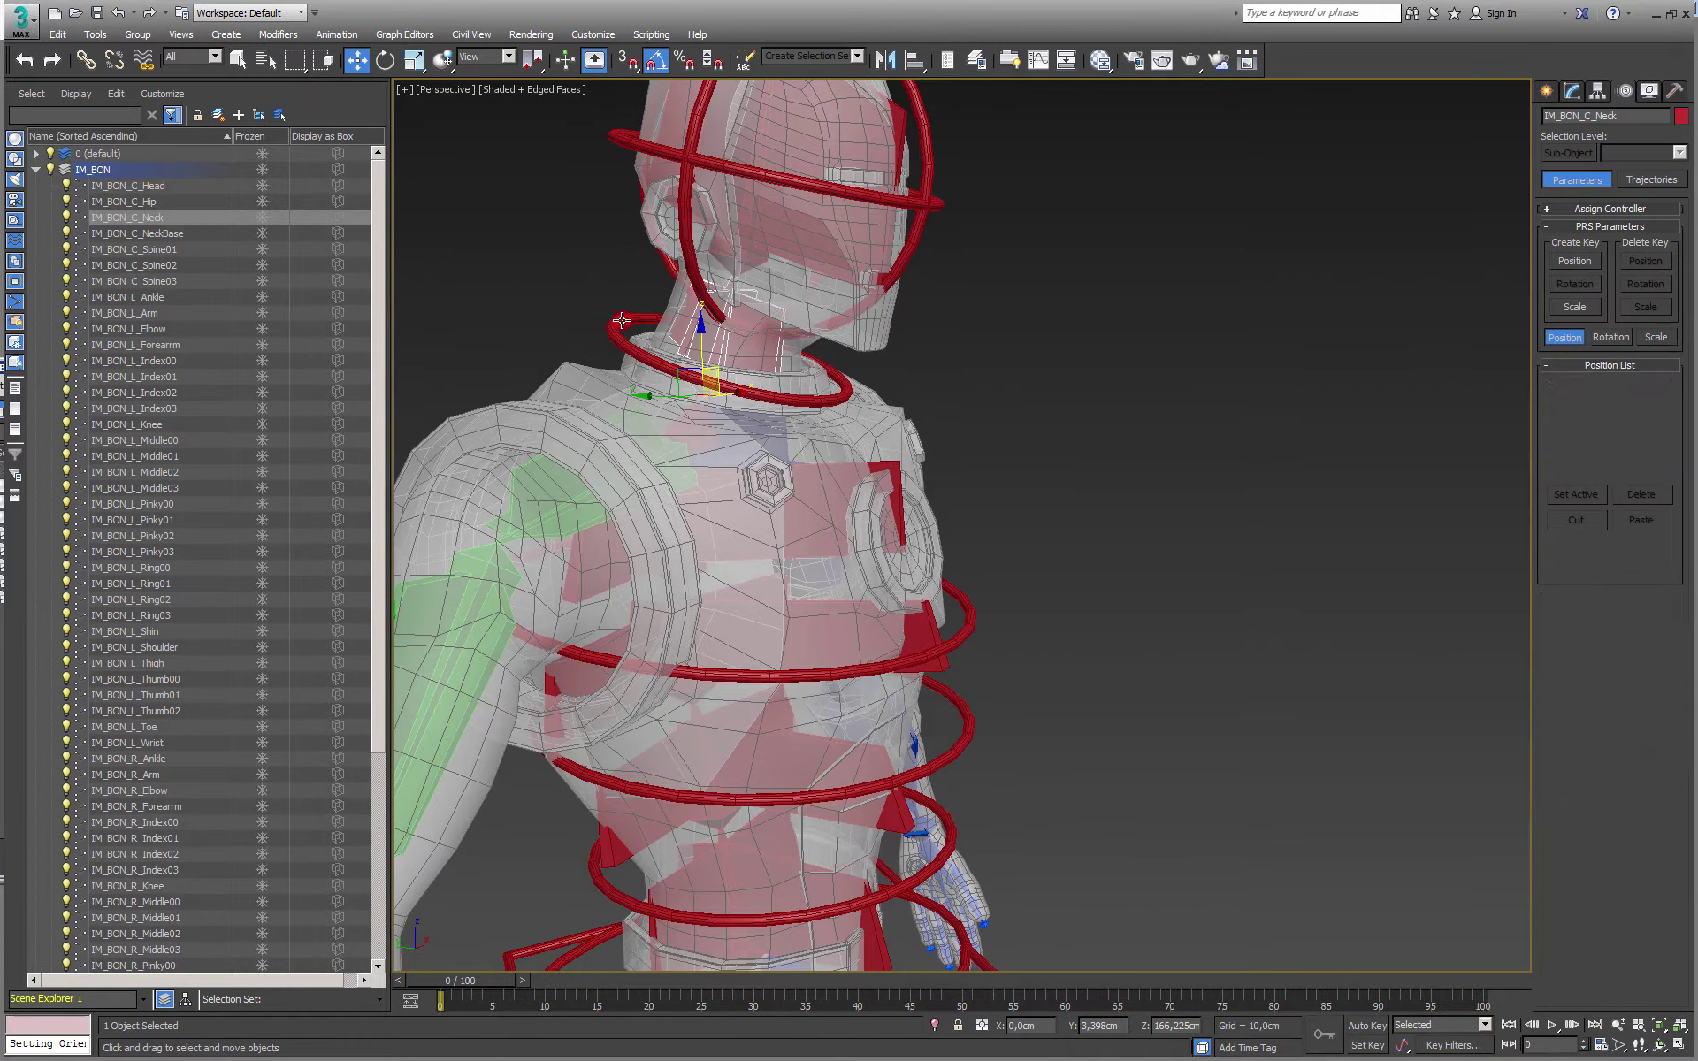
# Add an Orientation Constraint to the bone IM_BON_C_Head with the IM_CTR_C_Head control as its target
pyautogui.moveTo(697, 156); pyautogui.dragTo(669, 301, button='middle')
pyautogui.click(663, 292)
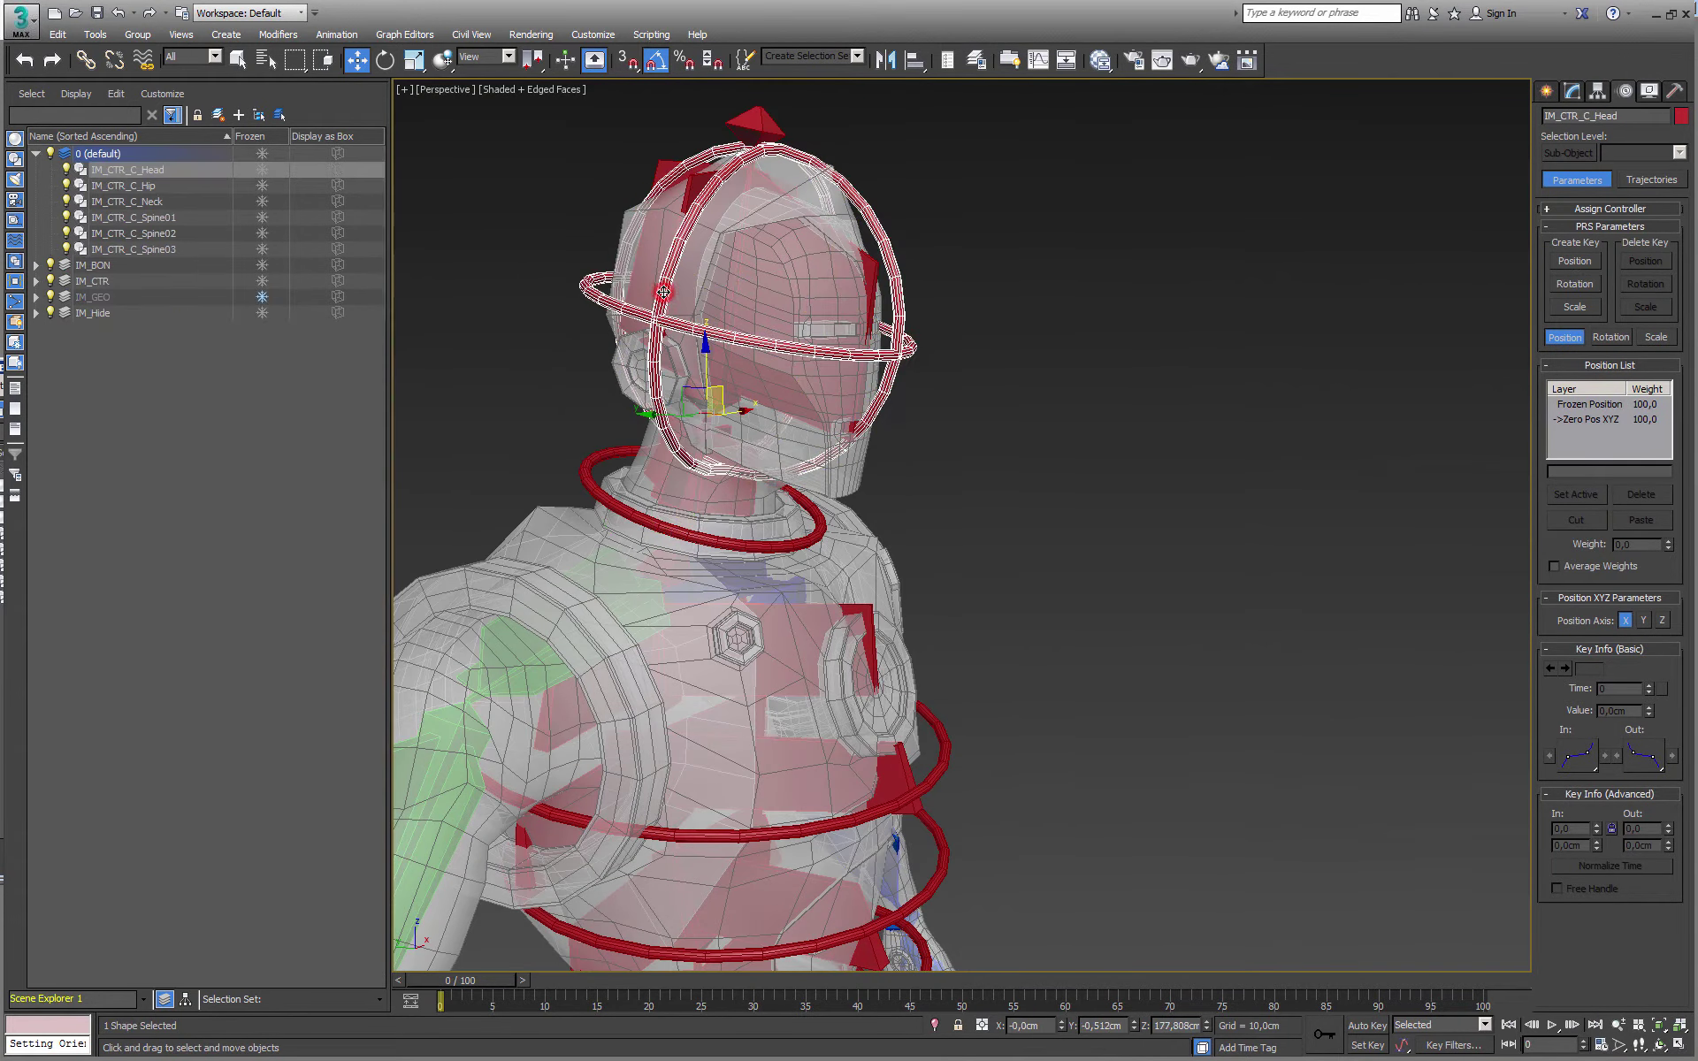
pyautogui.click(768, 379)
pyautogui.rightClick(767, 379)
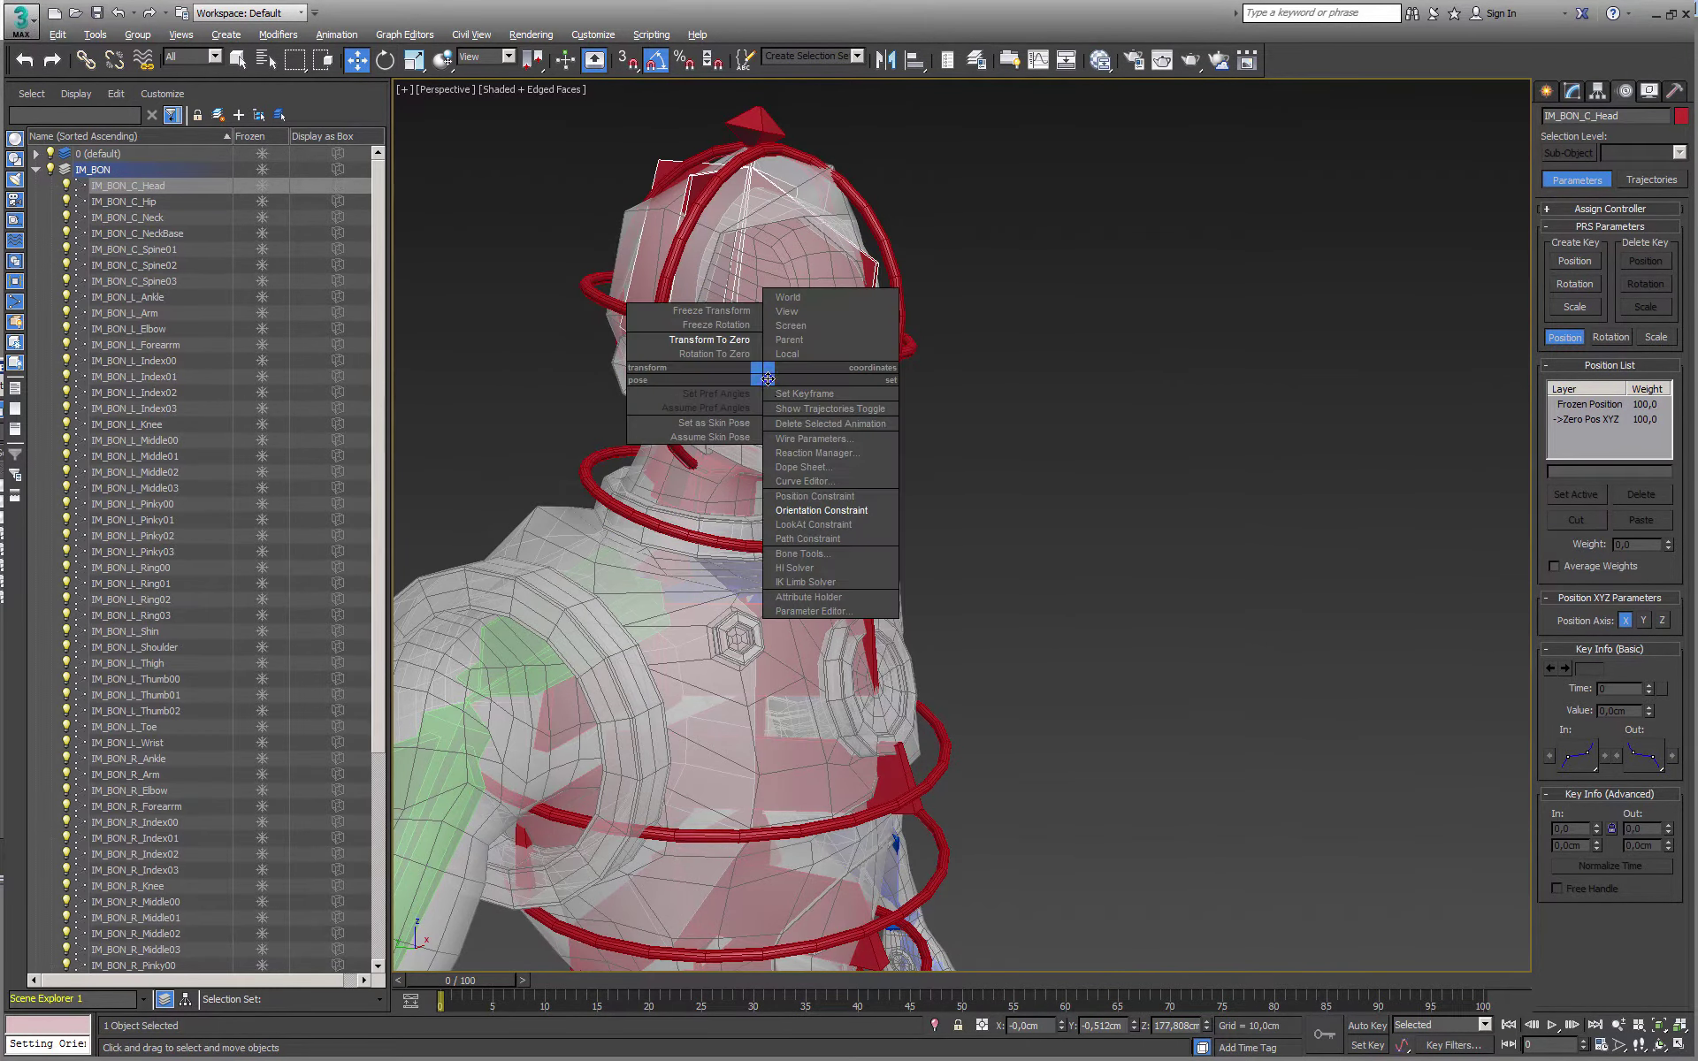
pyautogui.click(828, 512)
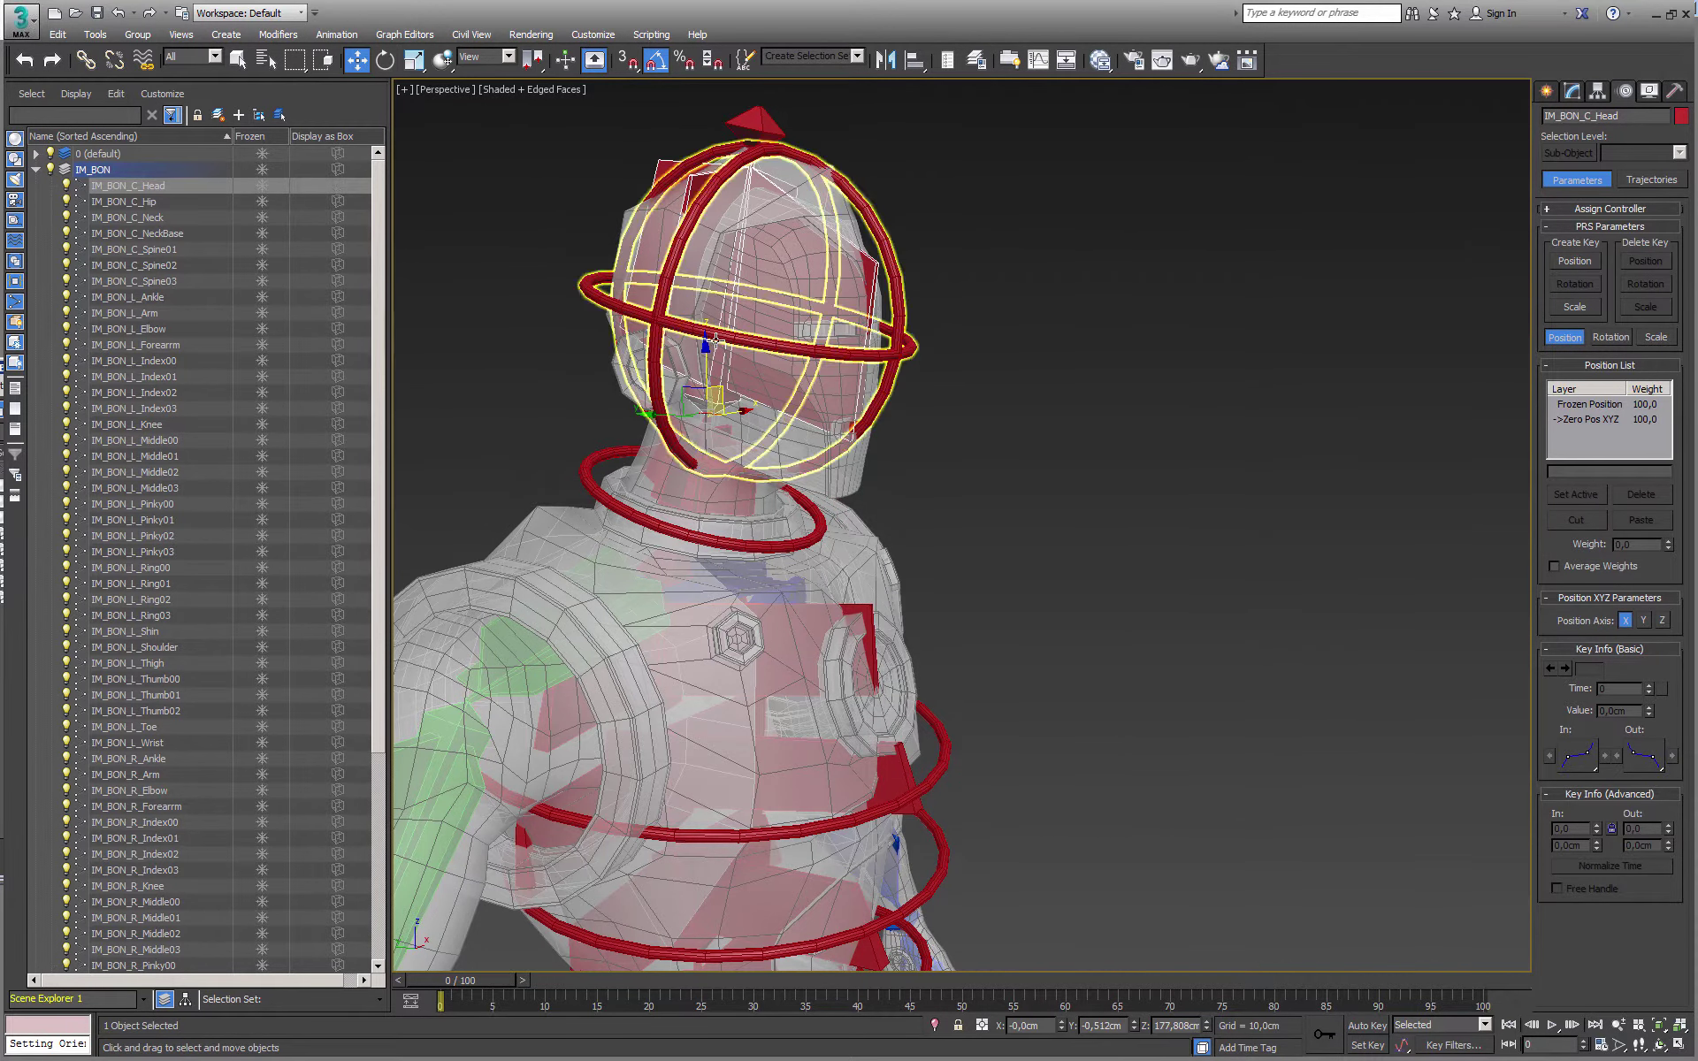
# Test the IM_CTR_C_Head and IM_CTR_C_Neck controls by rotating them and undoing the rotations
pyautogui.click(601, 297)
pyautogui.press('e')
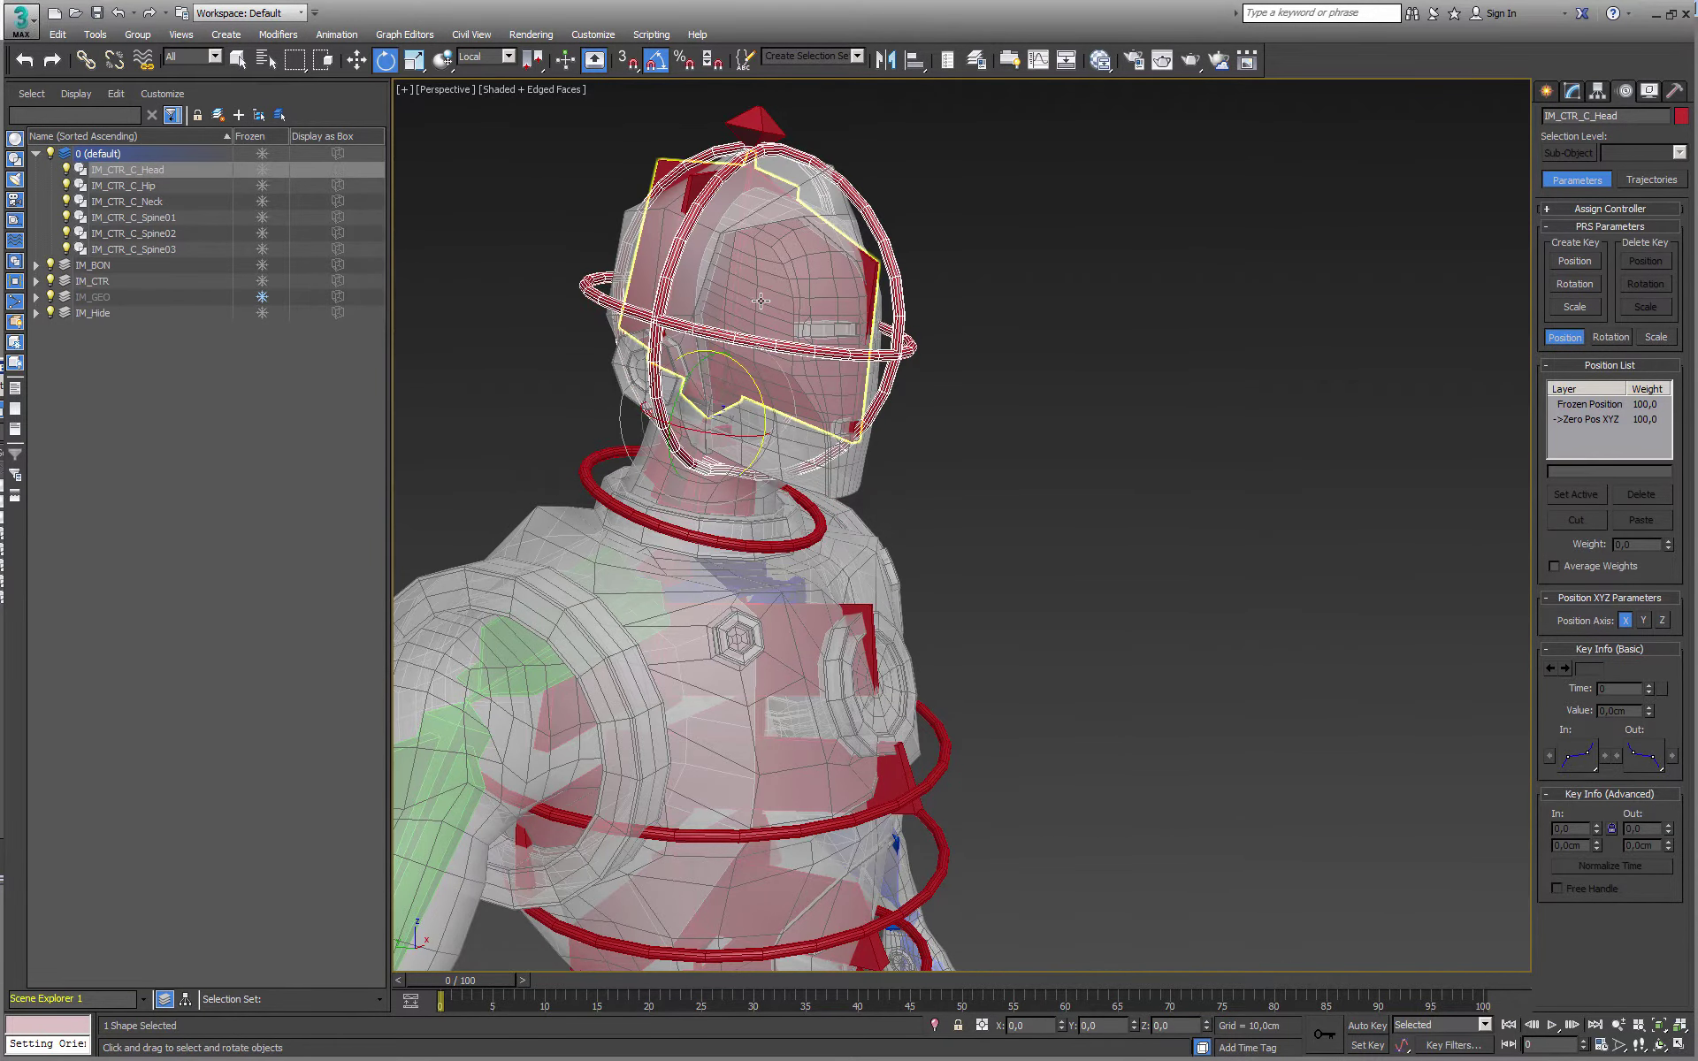
pyautogui.moveTo(727, 391); pyautogui.dragTo(696, 518)
pyautogui.click(616, 477)
pyautogui.hotkey('ctrl', 'z')
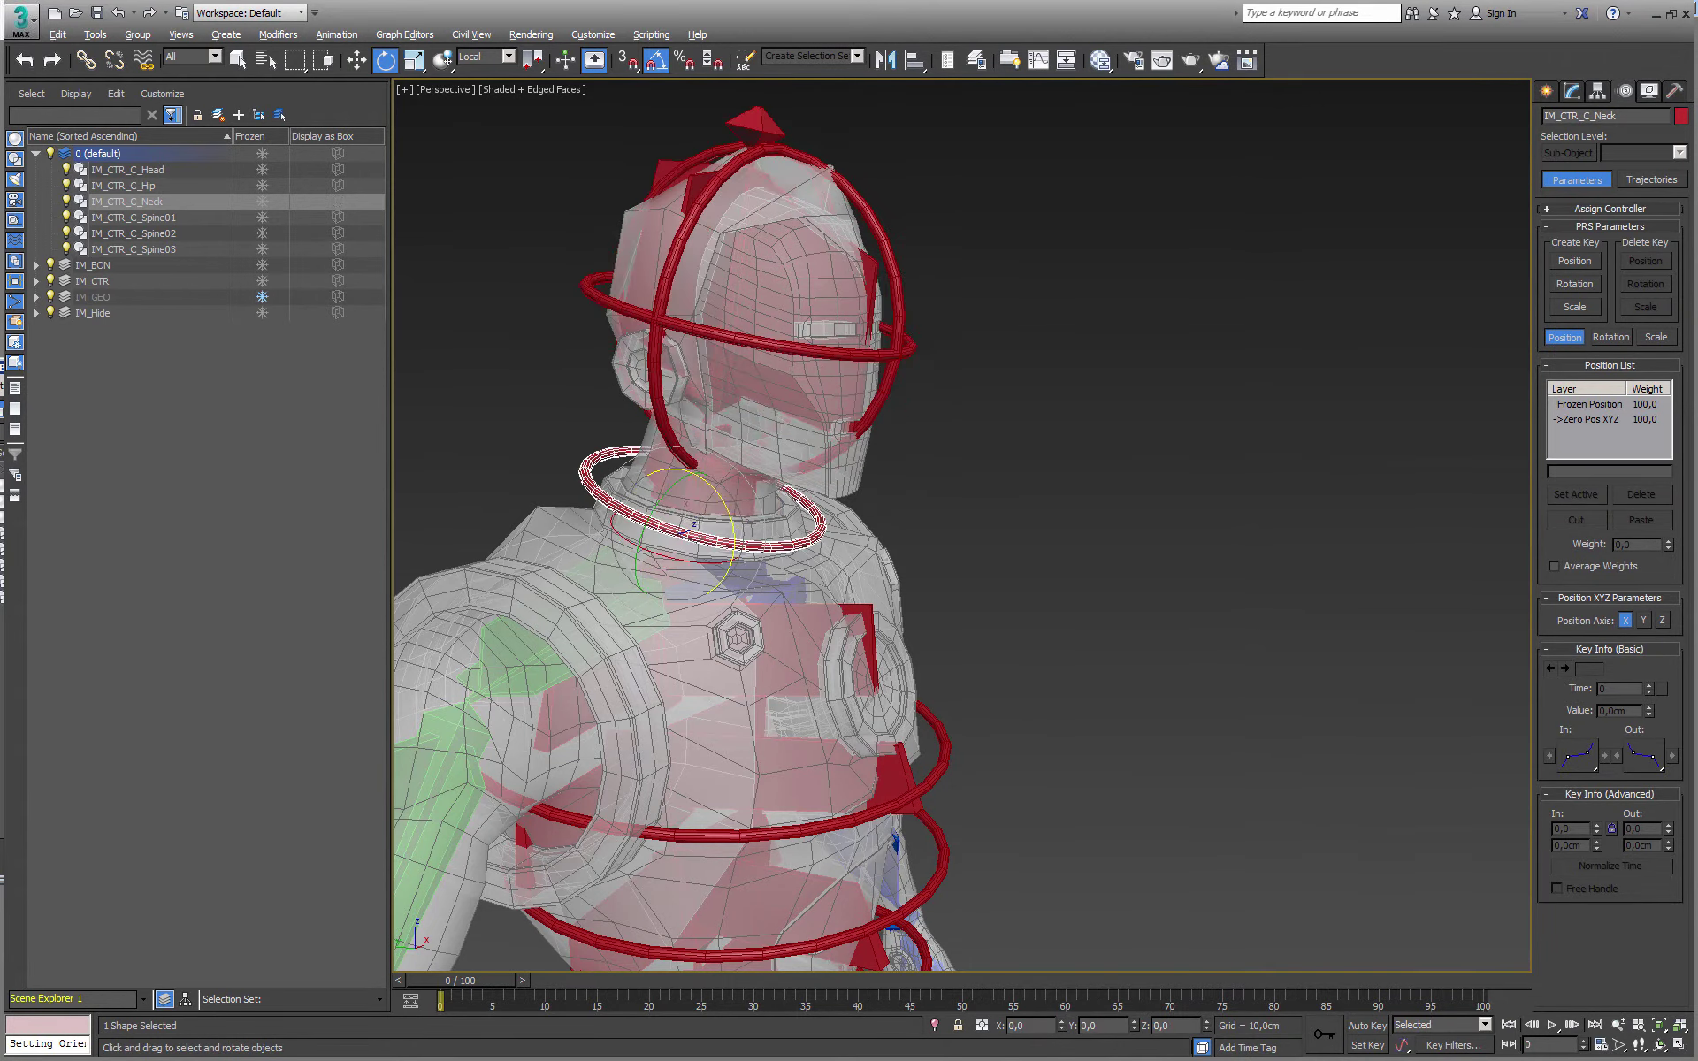
# Test the three spine controls in turn, from Spine03 down to Spine01, rotating each one and reverting the rotation
pyautogui.scroll(-3, 708, 619)
pyautogui.moveTo(707, 654); pyautogui.dragTo(703, 482, button='middle')
pyautogui.scroll(4, 703, 483)
pyautogui.click(692, 550)
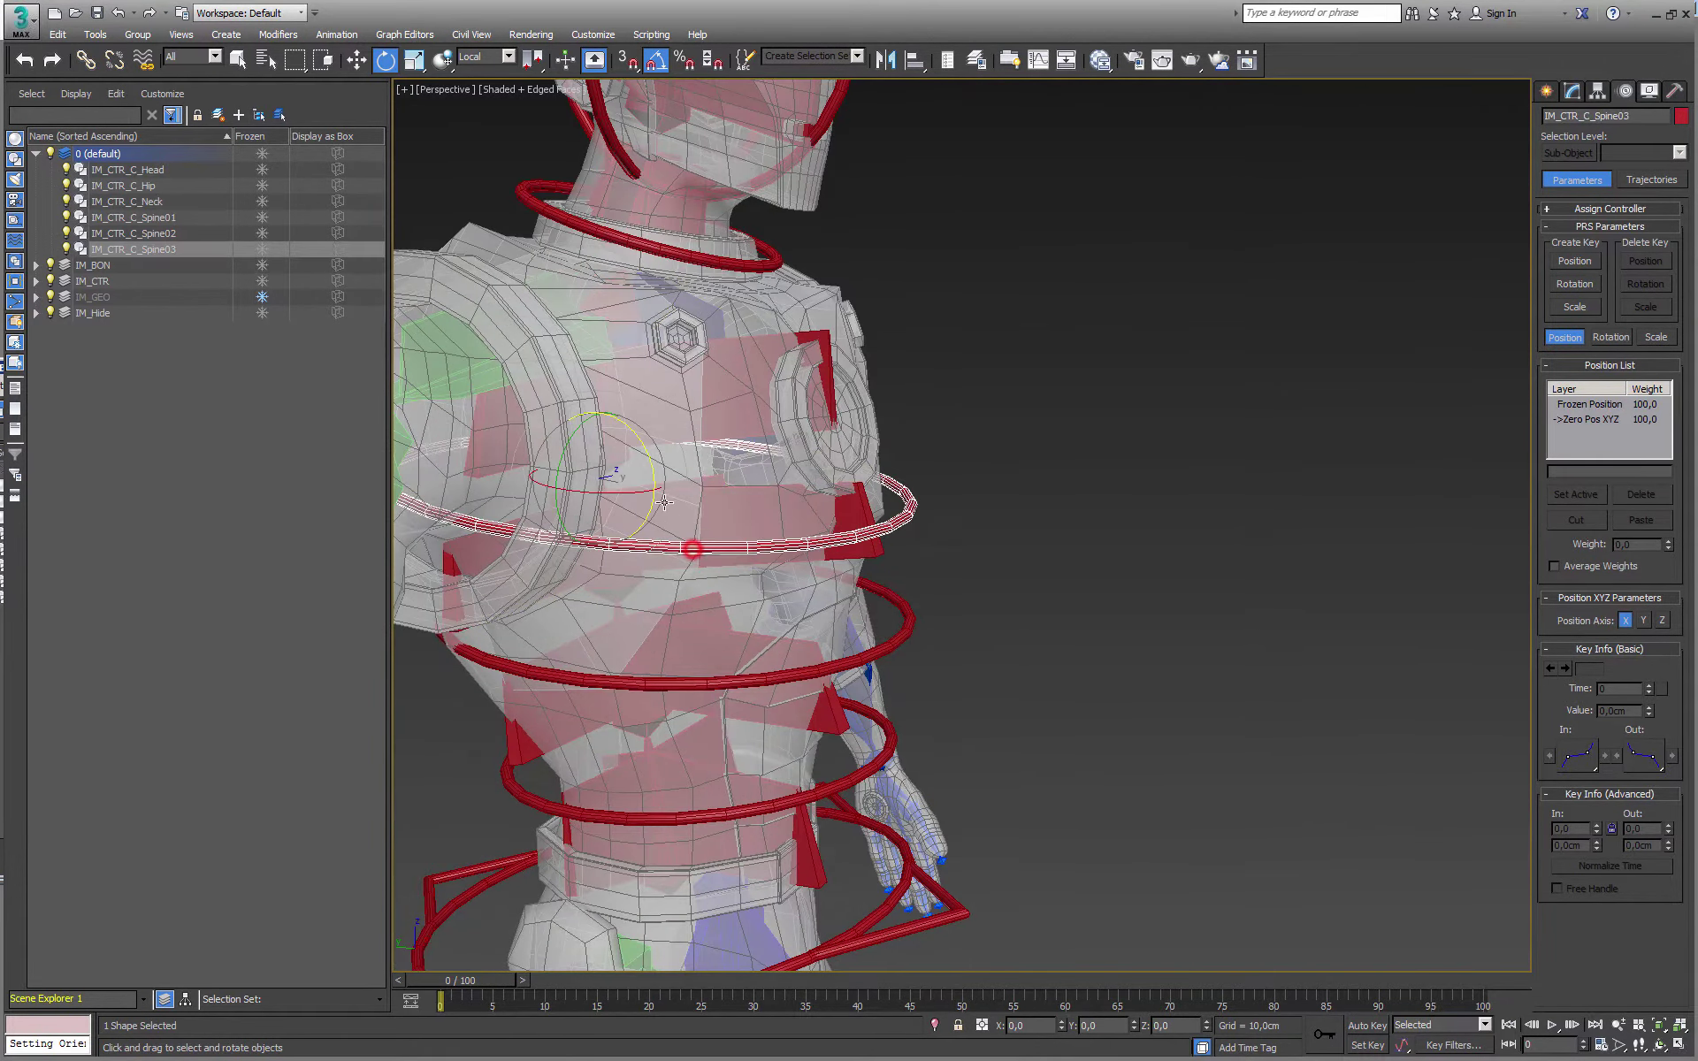
pyautogui.moveTo(611, 475); pyautogui.dragTo(615, 466)
pyautogui.hotkey('ctrl', 'z')
pyautogui.moveTo(720, 466); pyautogui.dragTo(765, 356, button='middle')
pyautogui.click(929, 530)
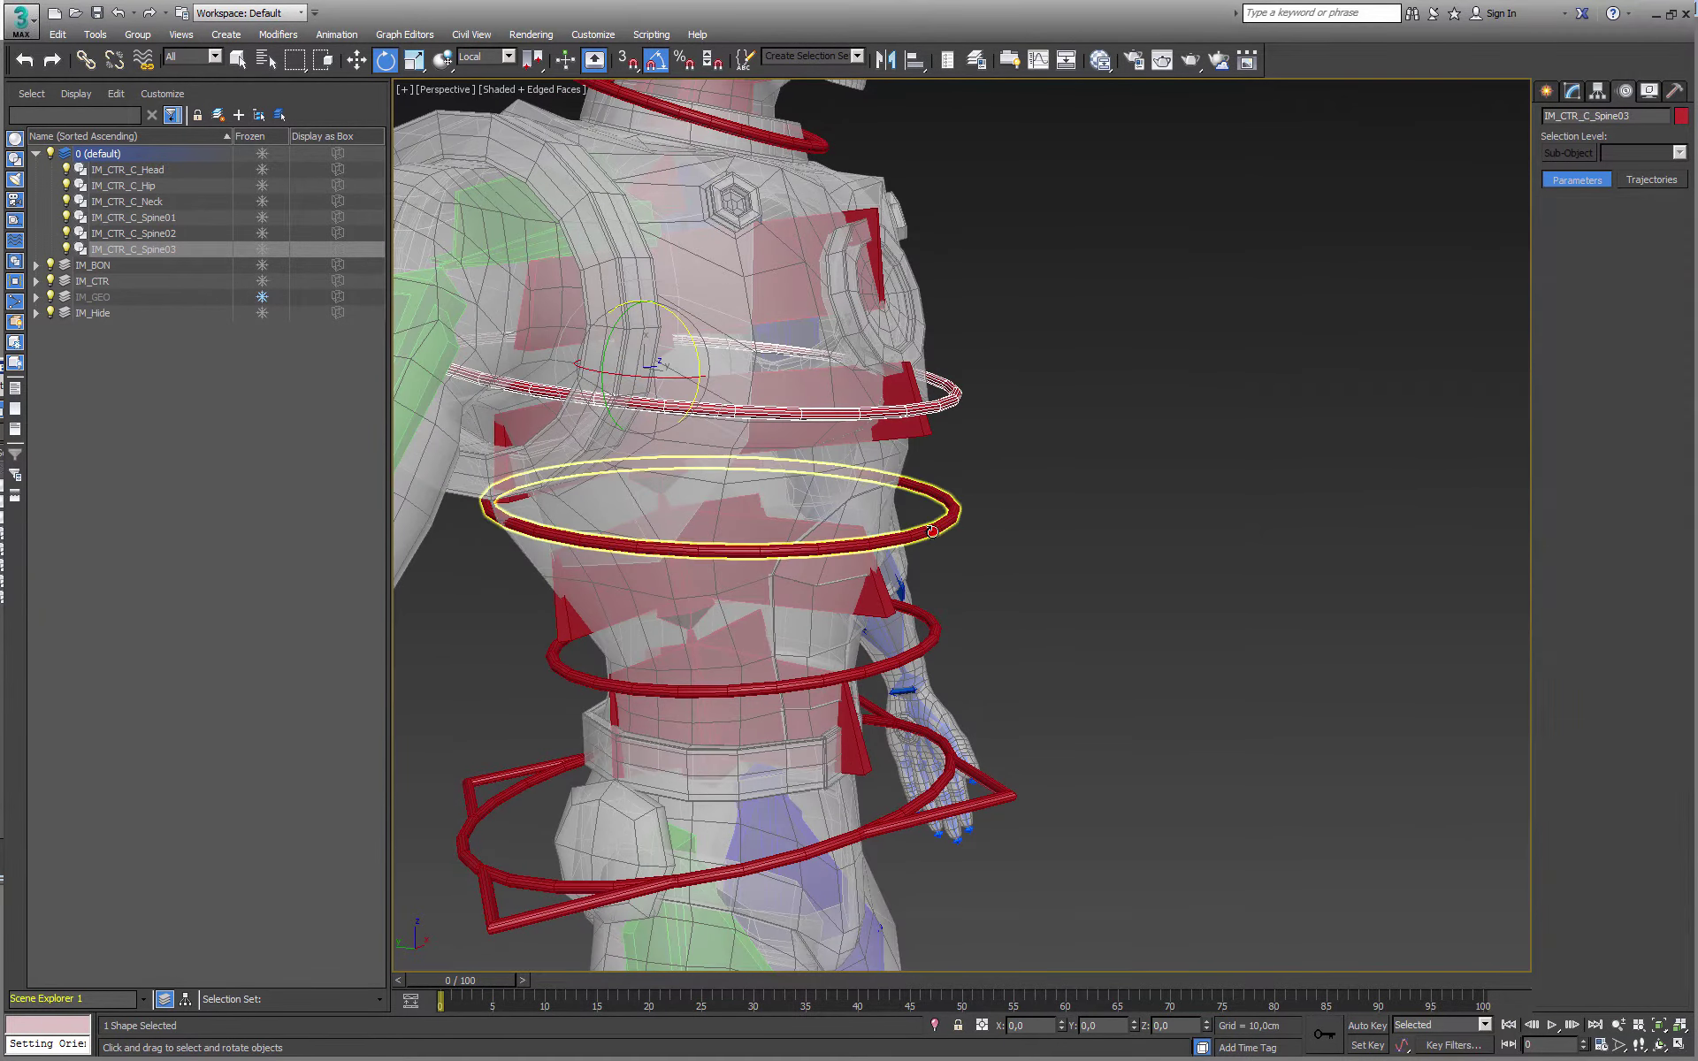
pyautogui.moveTo(682, 474); pyautogui.dragTo(717, 489)
pyautogui.hotkey('ctrl', 'z')
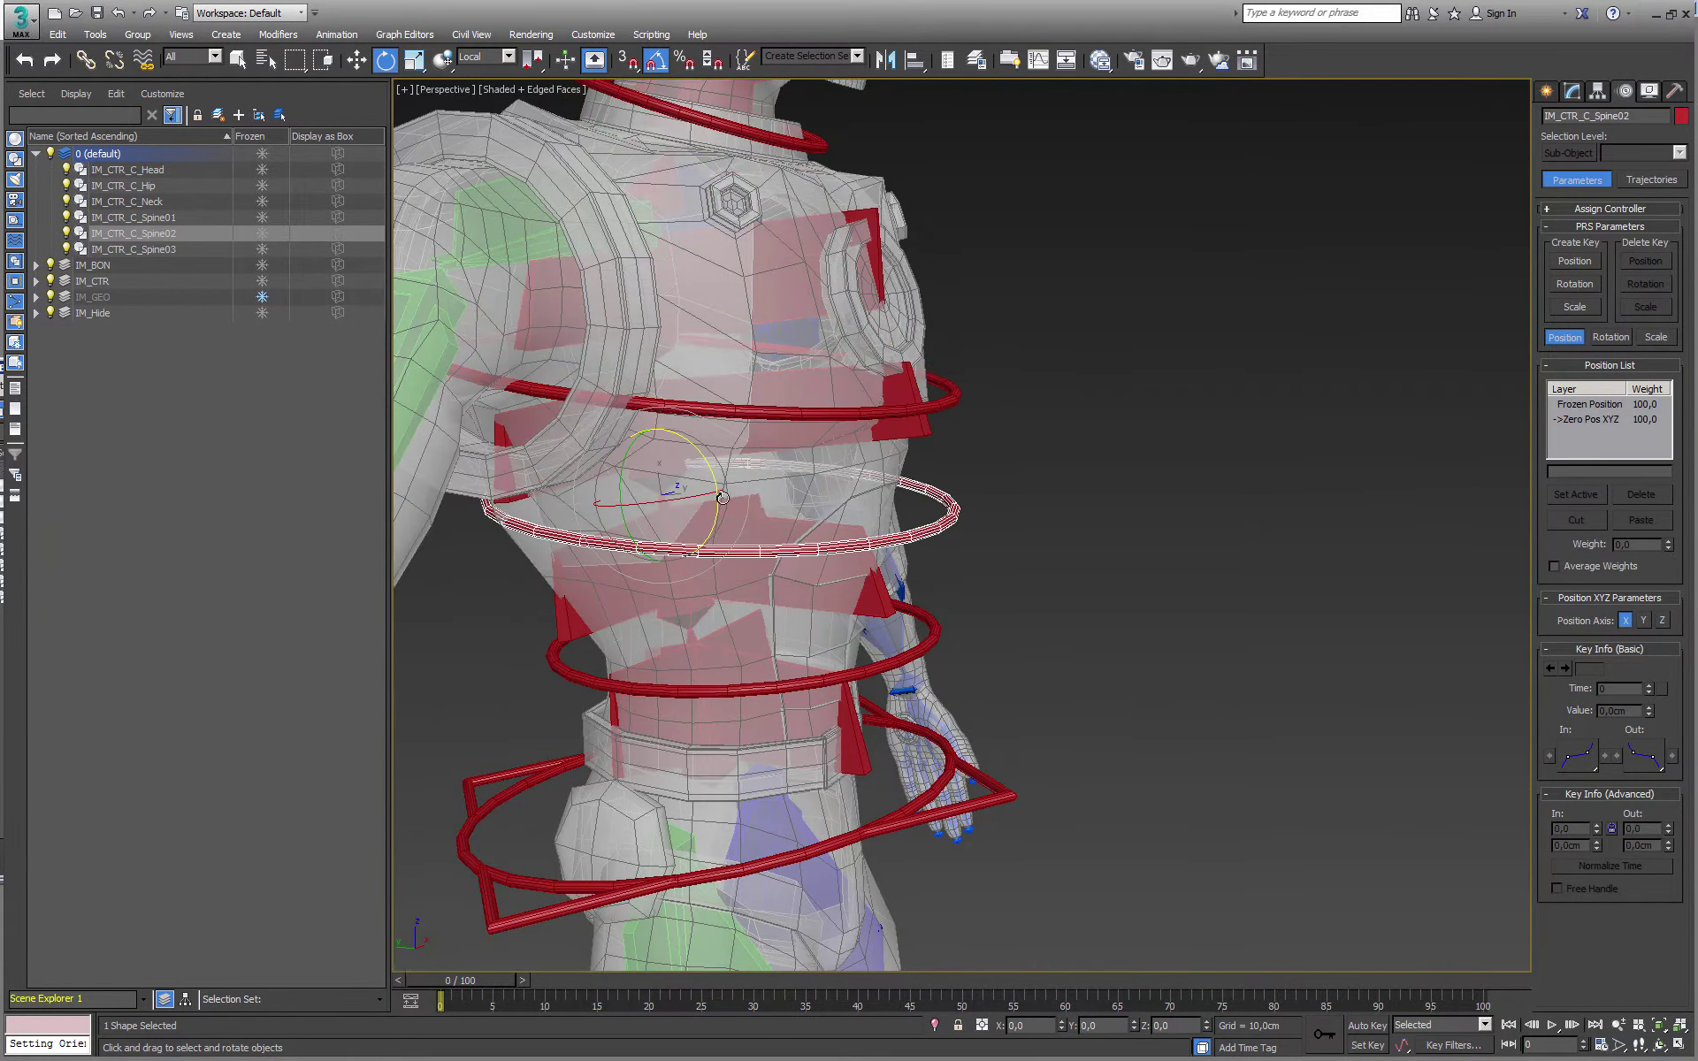
pyautogui.scroll(-3, 721, 530)
pyautogui.moveTo(721, 530); pyautogui.dragTo(699, 435, button='middle')
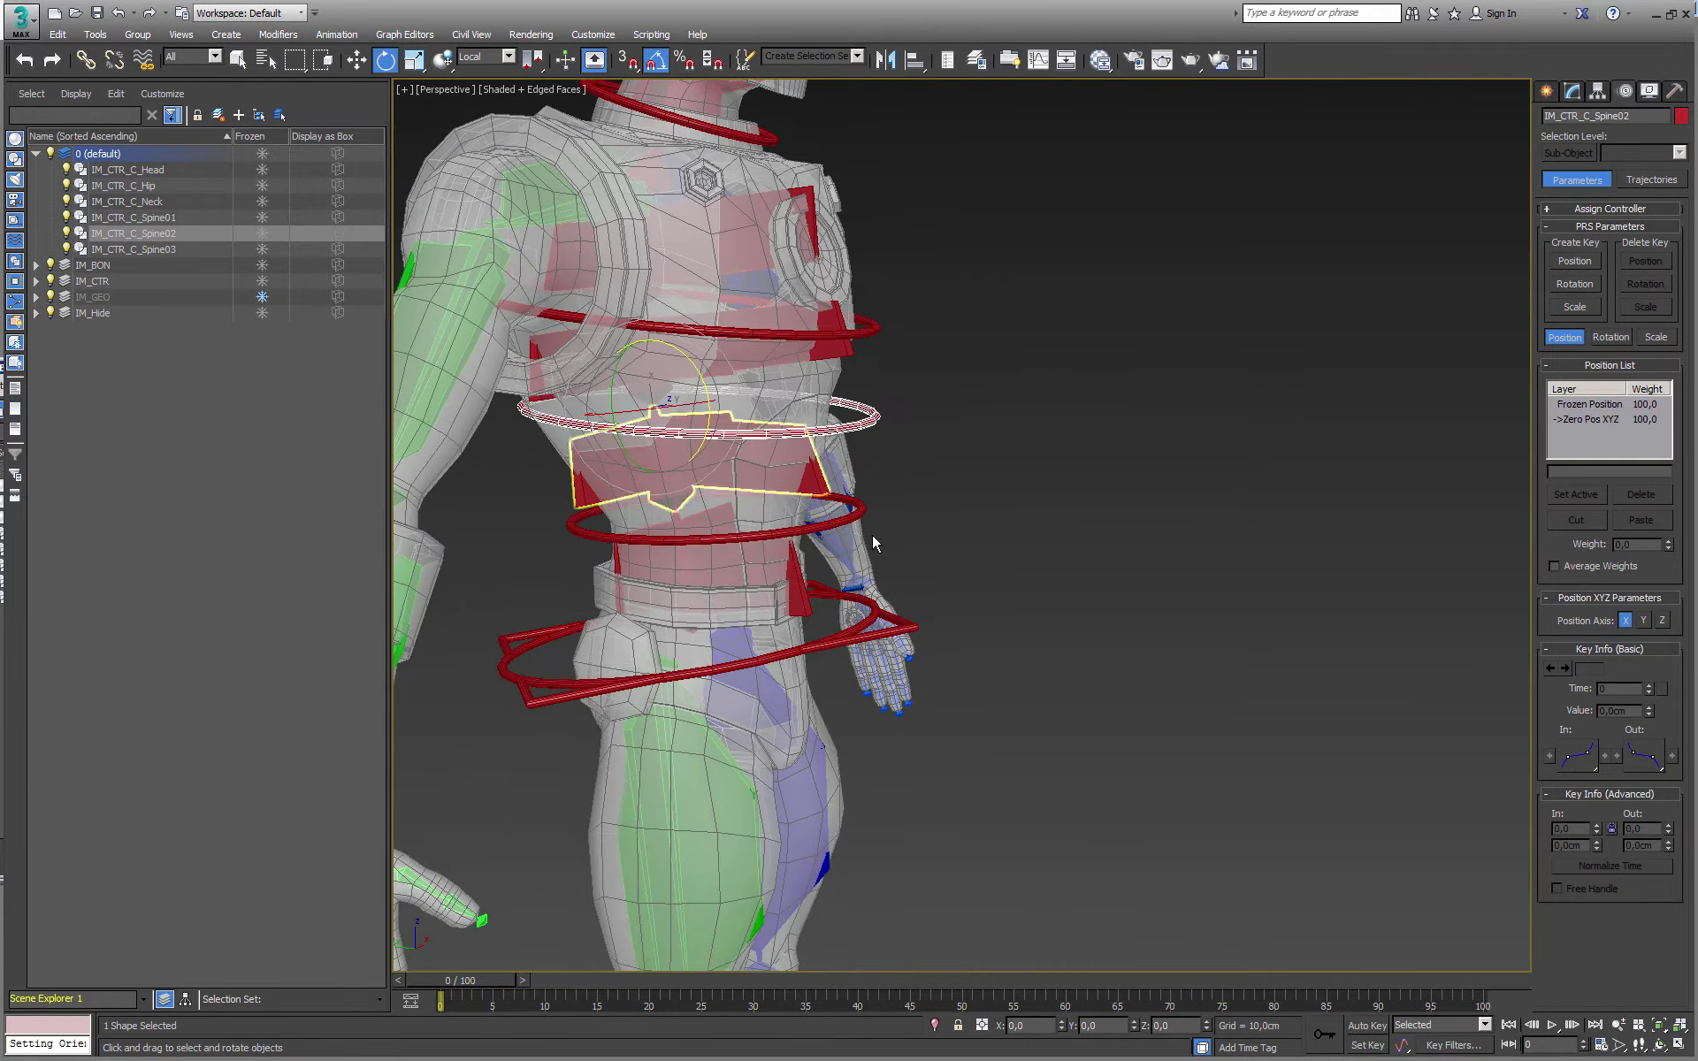
pyautogui.click(822, 525)
pyautogui.moveTo(685, 485); pyautogui.dragTo(721, 499)
pyautogui.rightClick(721, 499)
# Test IM_CTR_C_Hip by rotating it and moving it freely, reverting both transforms, and review the rig from the front
pyautogui.scroll(-3, 677, 495)
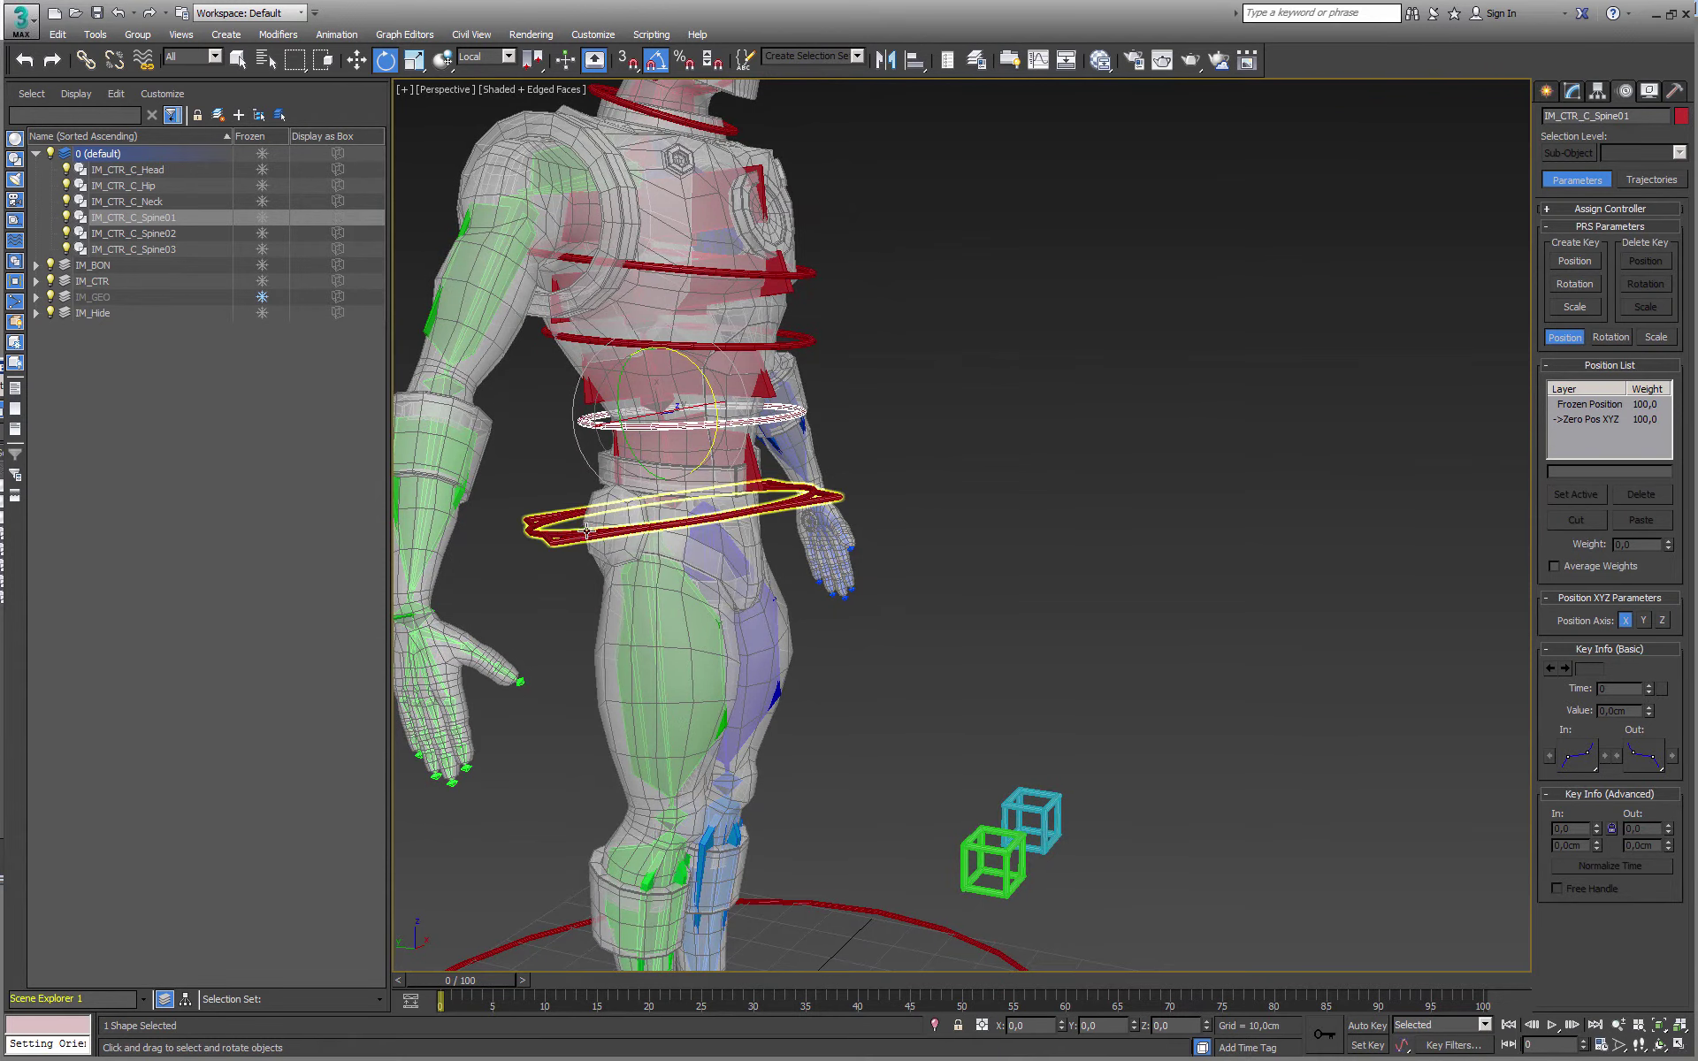
pyautogui.click(678, 497)
pyautogui.scroll(3, 678, 493)
pyautogui.moveTo(677, 493); pyautogui.dragTo(763, 510)
pyautogui.rightClick(764, 511)
pyautogui.keyDown('alt'); pyautogui.moveTo(763, 510); pyautogui.dragTo(711, 519, button='middle'); pyautogui.keyUp('alt')
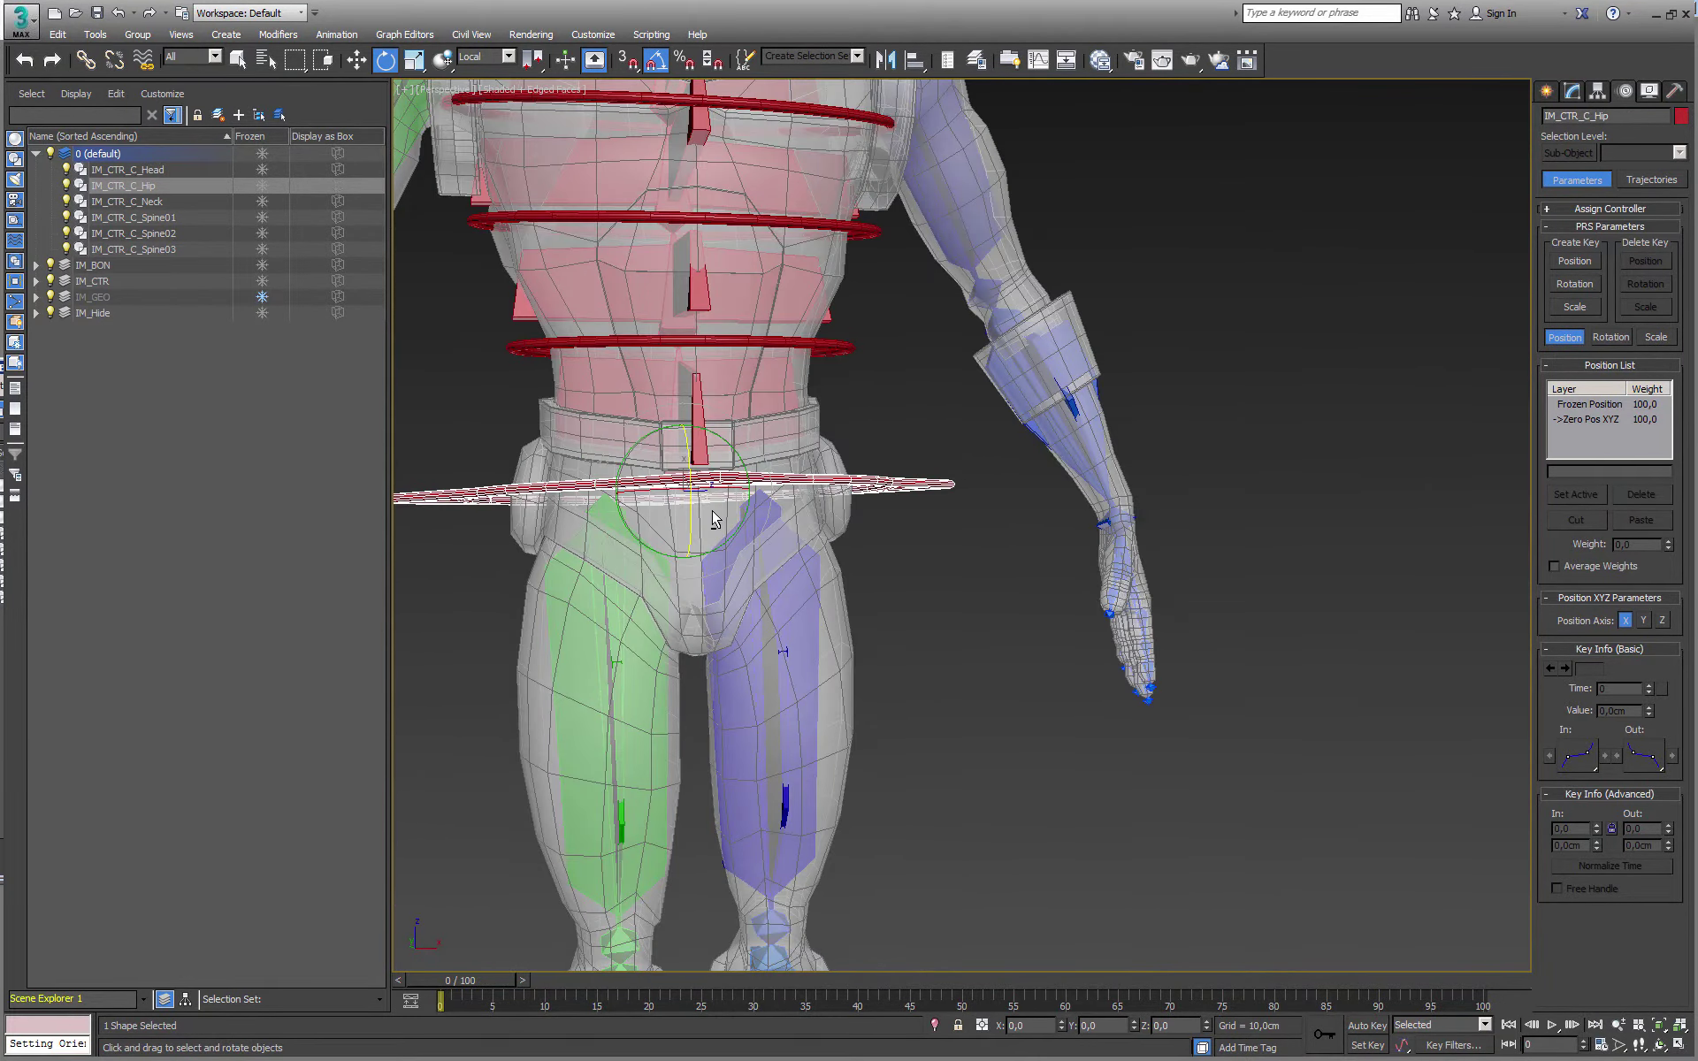
pyautogui.press('w')
pyautogui.scroll(-3, 711, 518)
pyautogui.moveTo(748, 485); pyautogui.dragTo(604, 576)
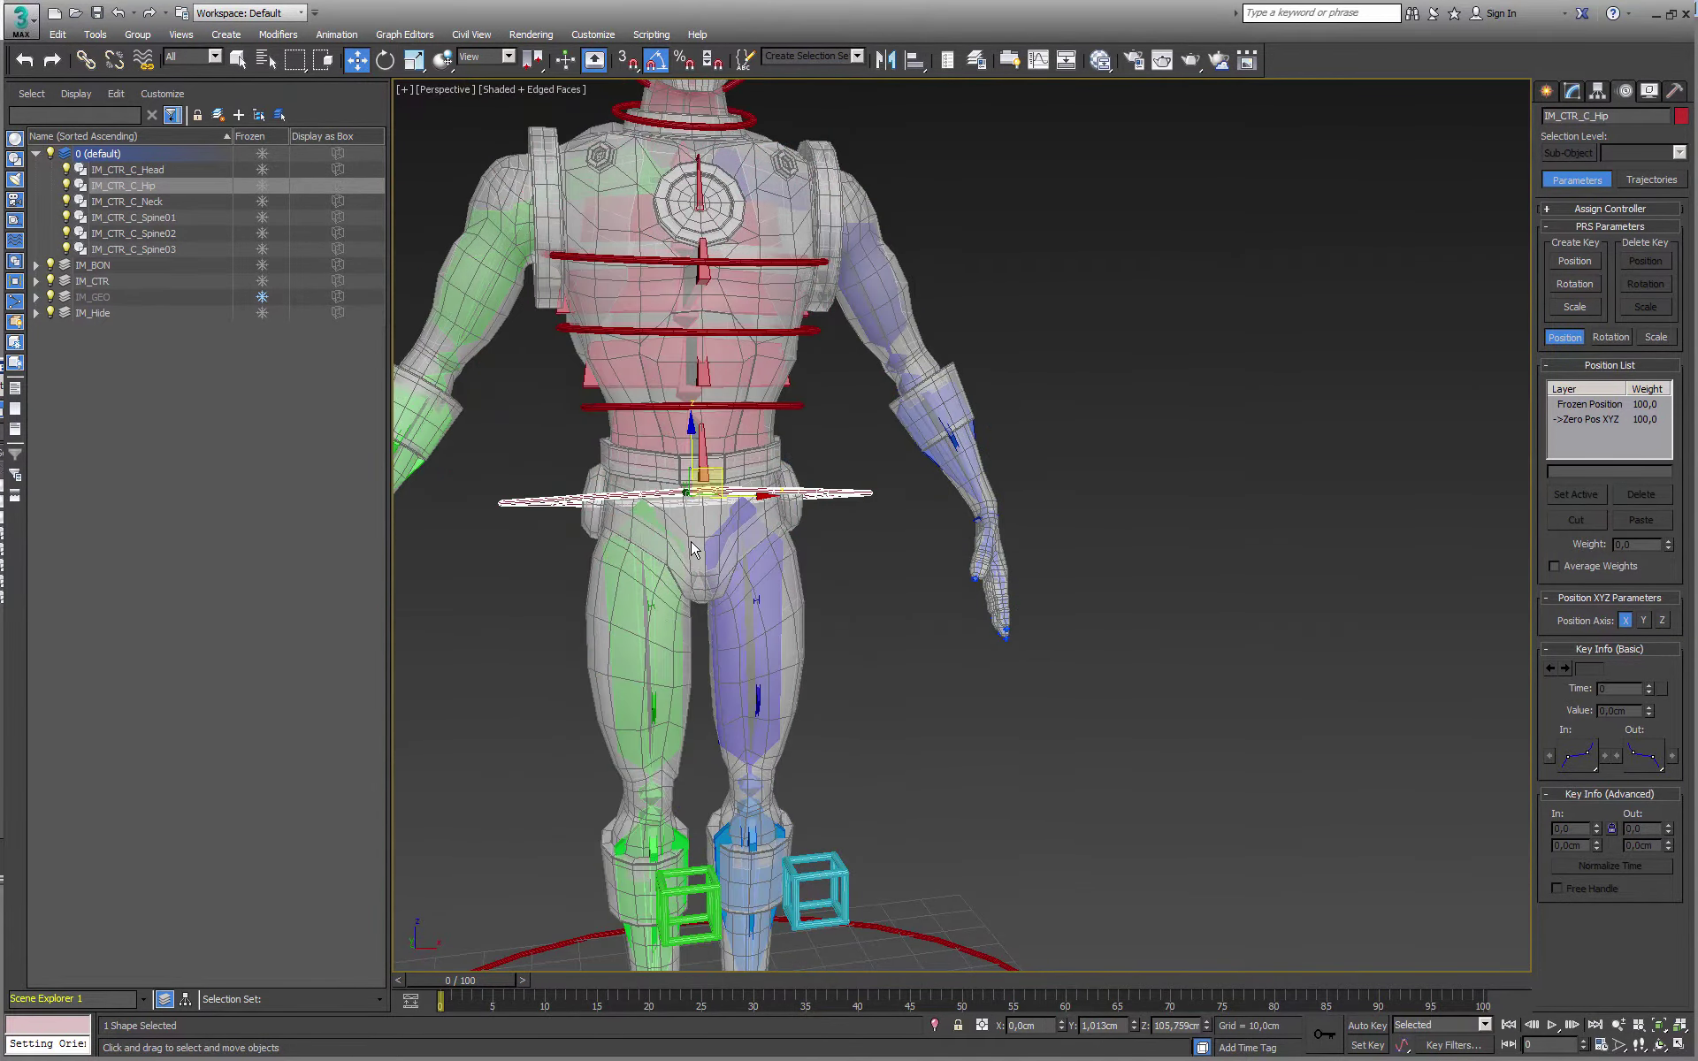
pyautogui.keyDown('alt'); pyautogui.moveTo(696, 550); pyautogui.dragTo(859, 607, button='middle'); pyautogui.keyUp('alt')
pyautogui.moveTo(859, 606)
pyautogui.keyDown('alt'); pyautogui.mouseDown(button='middle')
pyautogui.moveTo(831, 659)
pyautogui.moveTo(848, 611)
pyautogui.mouseUp(button='middle'); pyautogui.keyUp('alt')
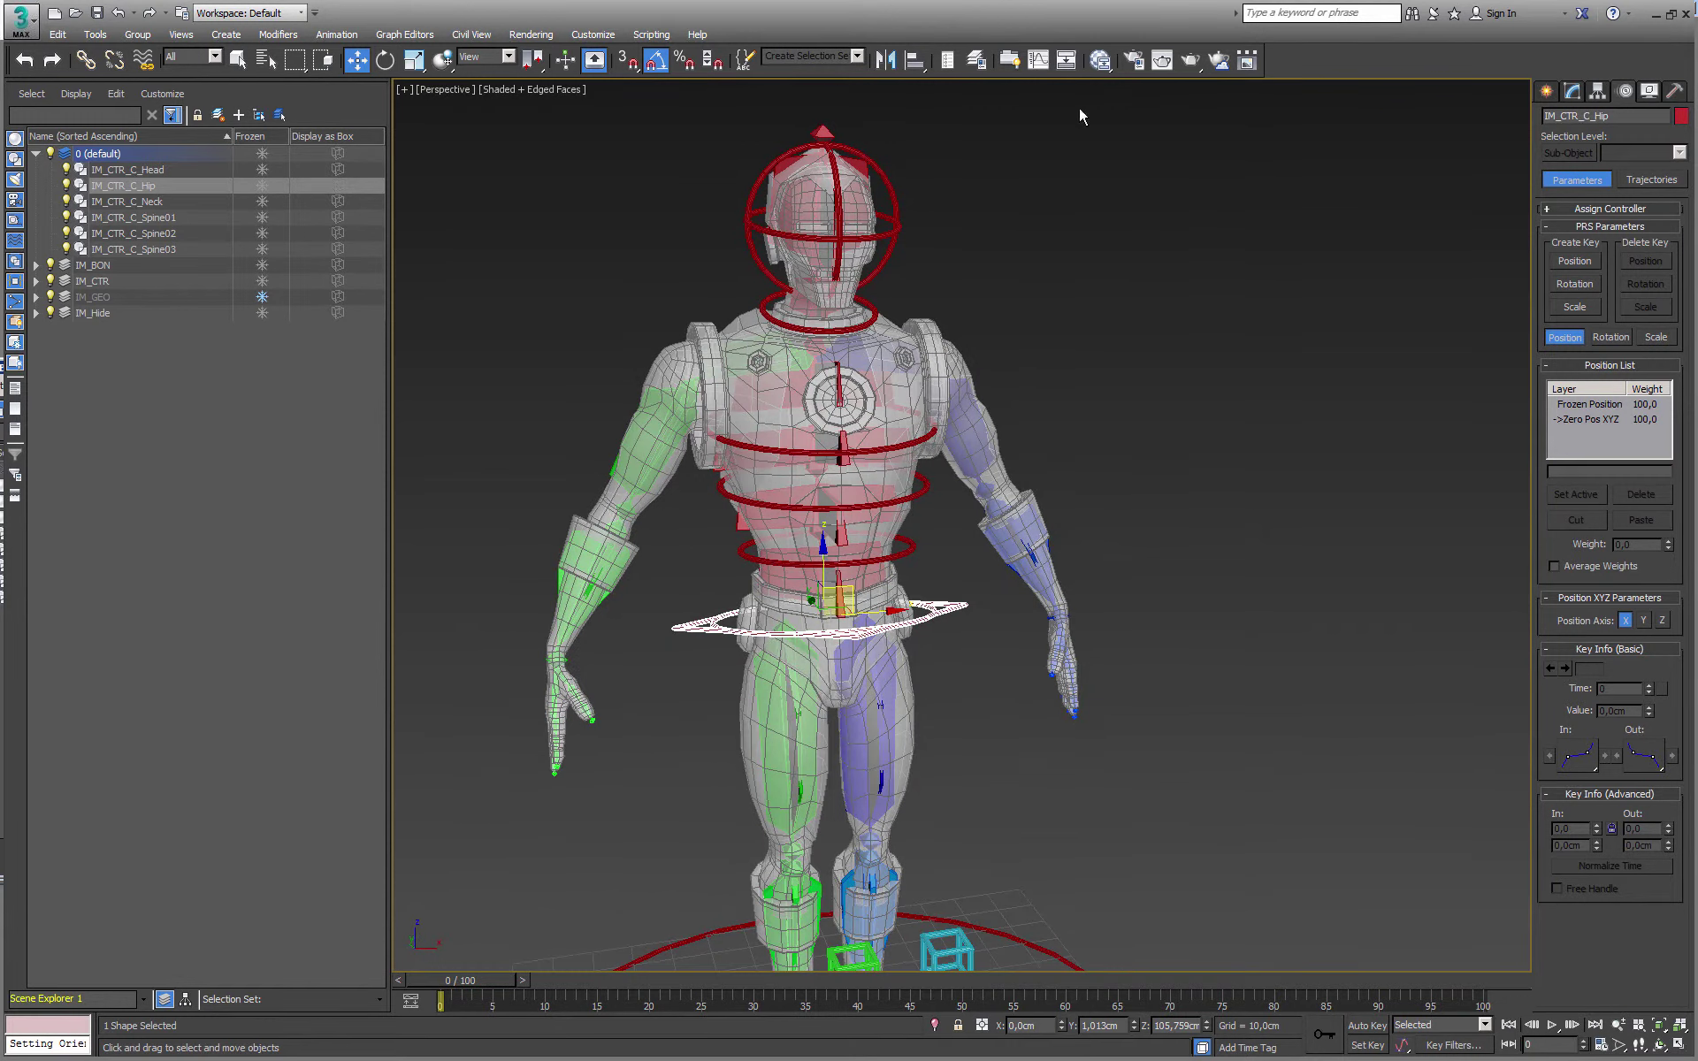
# Lock the Scale track of the IM_CTR_C_Hip control in the Curve Editor and close the editor
pyautogui.click(1039, 59)
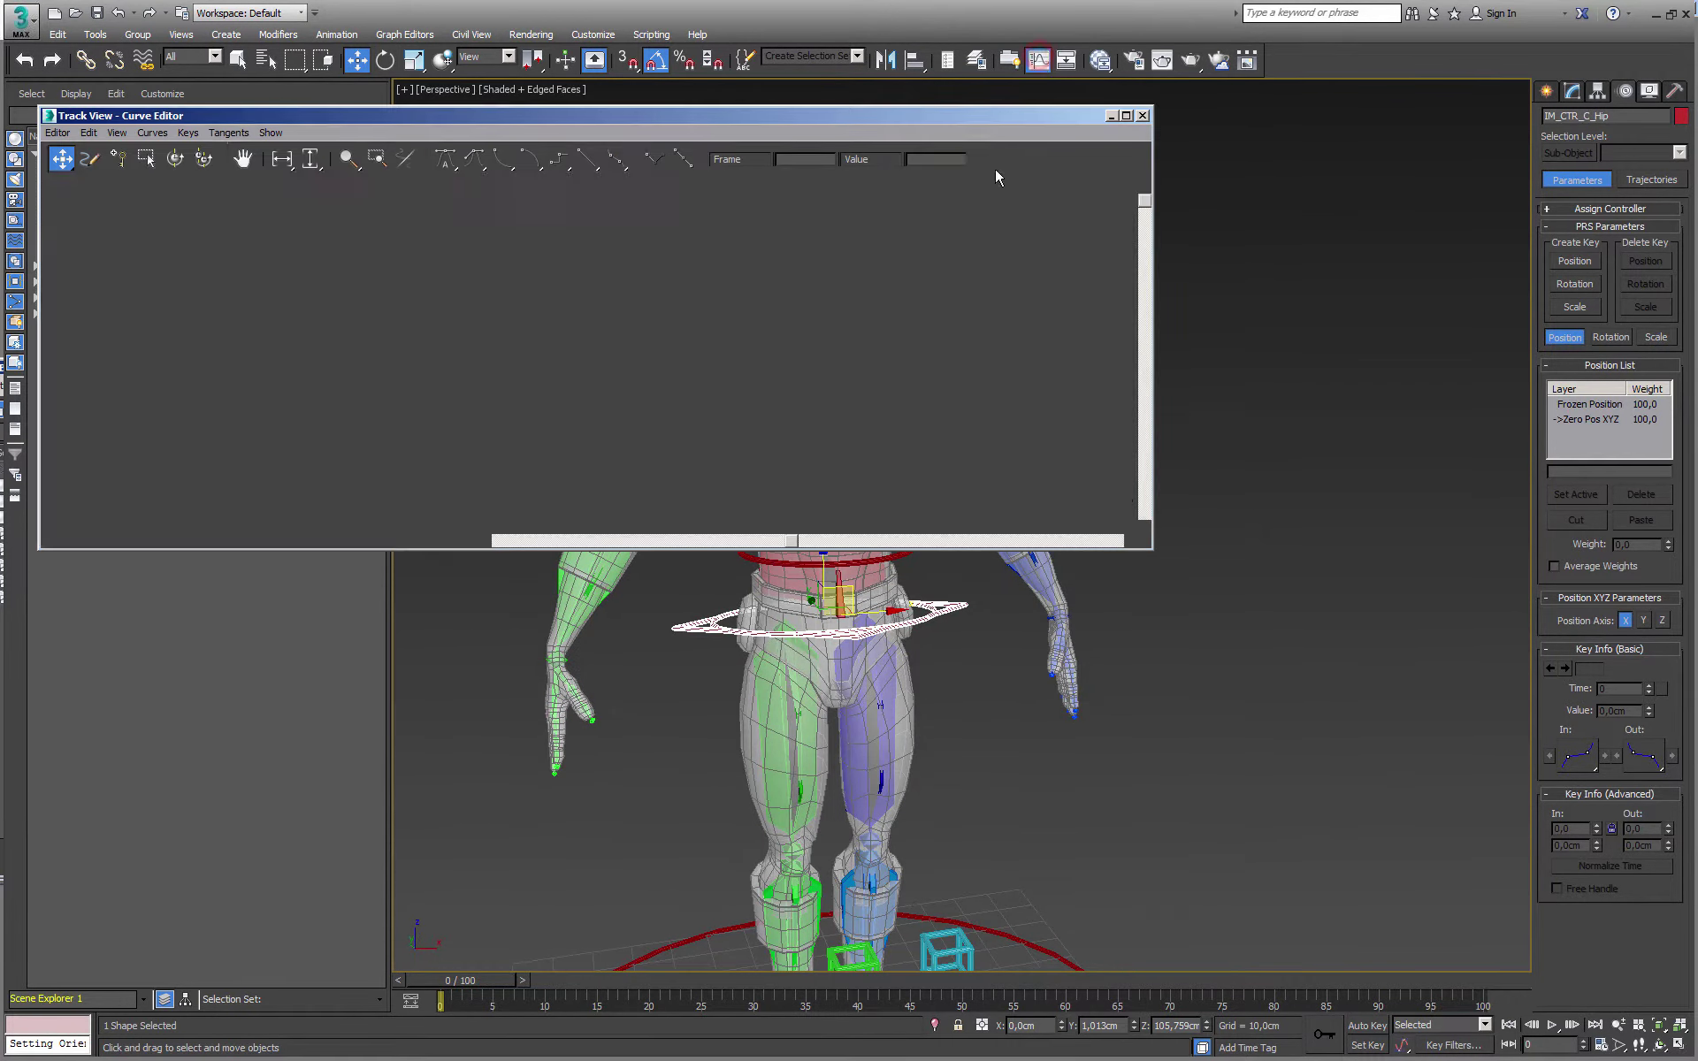
pyautogui.moveTo(772, 608); pyautogui.dragTo(1152, 592, button='middle')
pyautogui.moveTo(1152, 550); pyautogui.dragTo(822, 835)
pyautogui.scroll(5, 1144, 574)
pyautogui.moveTo(1143, 574); pyautogui.dragTo(1188, 689, button='middle')
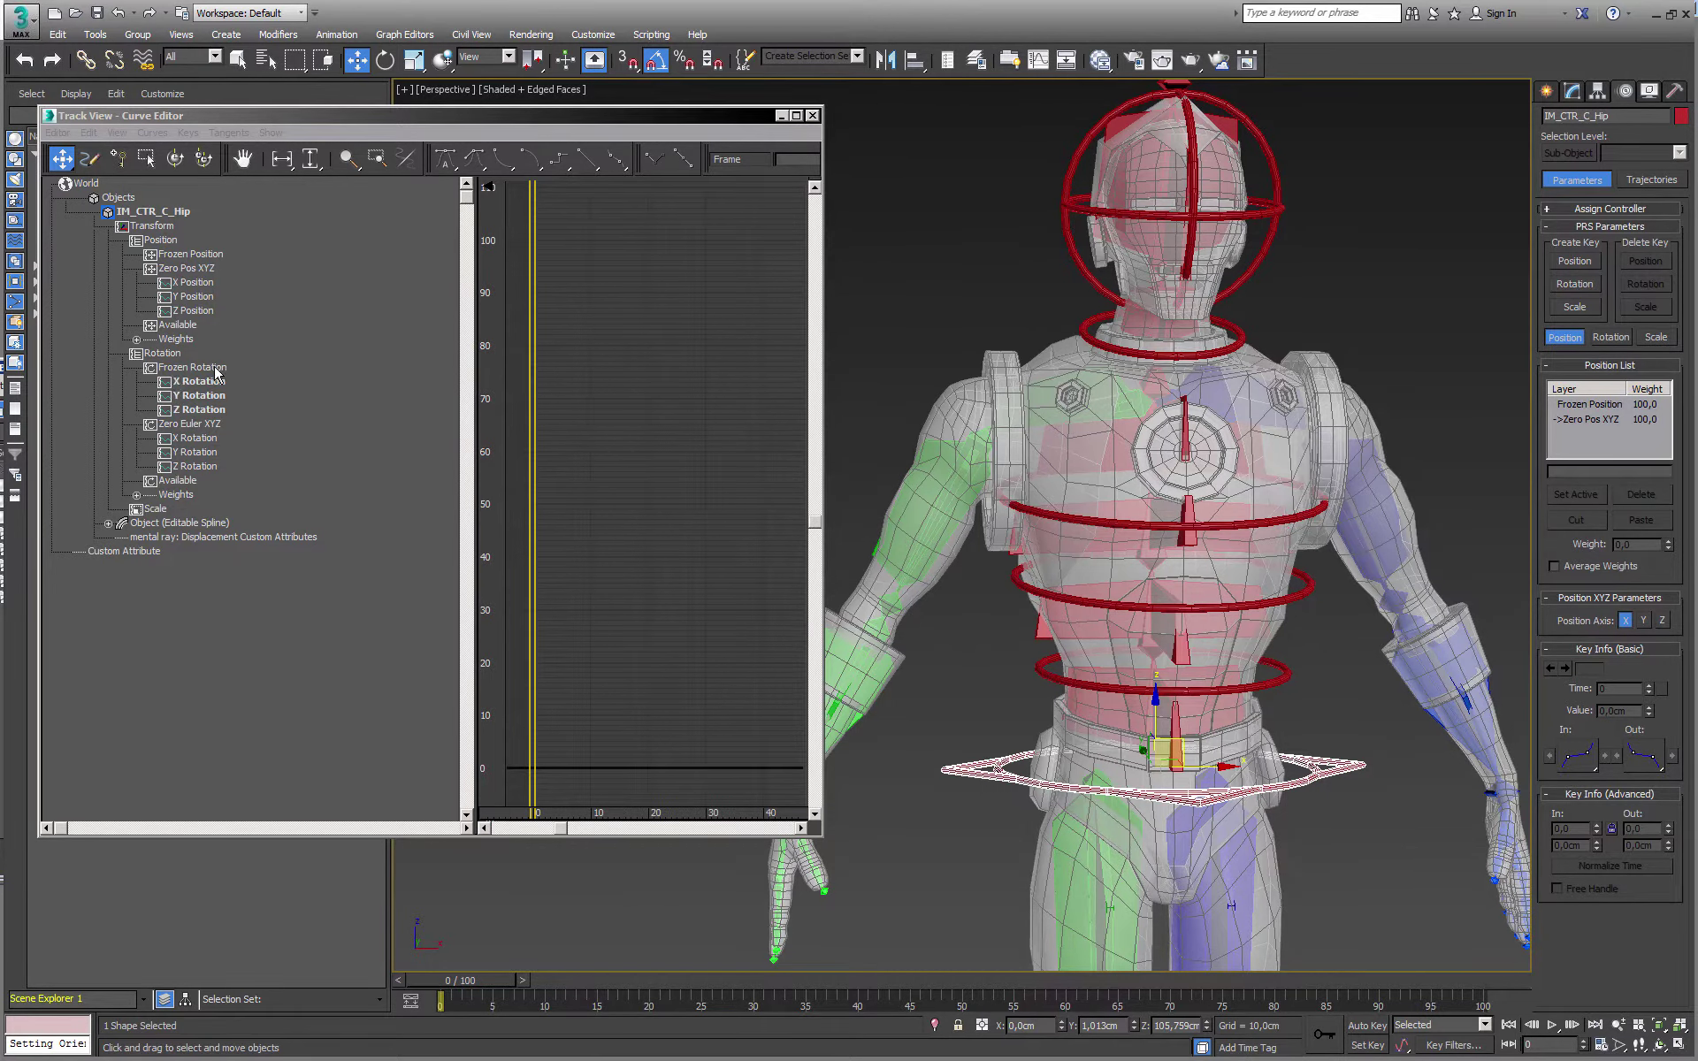
pyautogui.click(160, 510)
pyautogui.rightClick(147, 503)
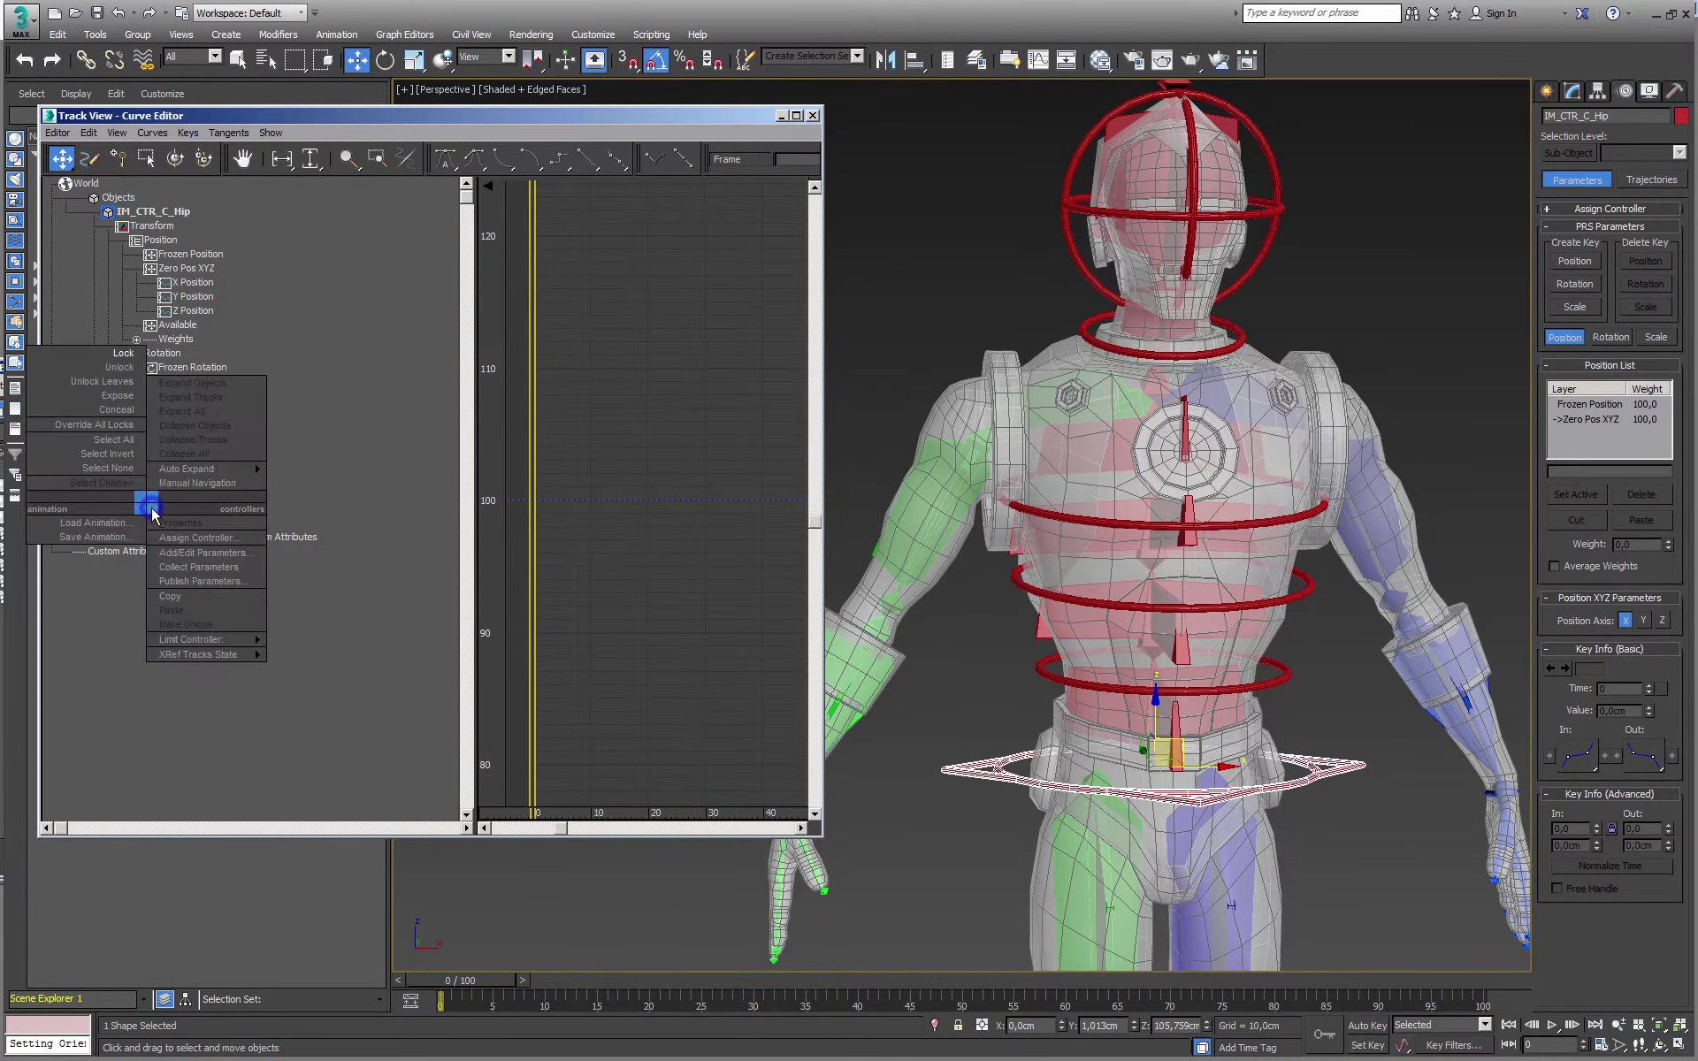
pyautogui.click(128, 353)
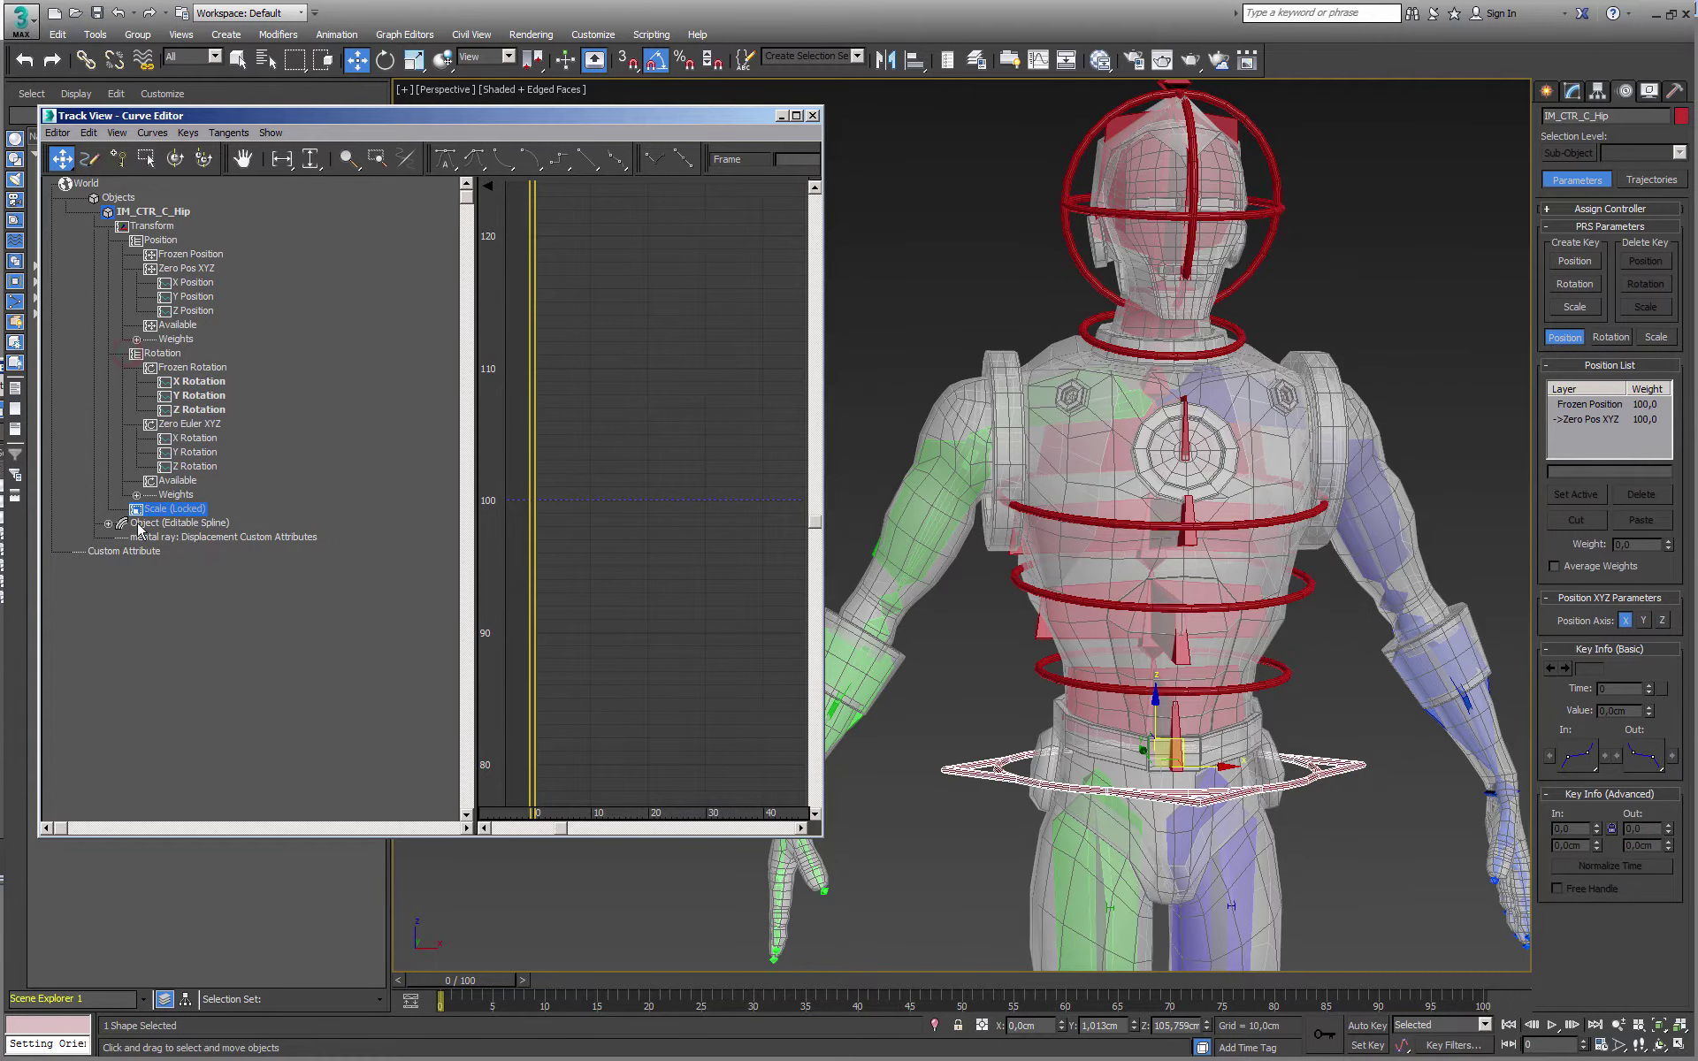
pyautogui.click(812, 115)
# Lock the Zero Pos X, Y and Z Position tracks and the Scale track of IM_CTR_C_Spine01 in the Curve Editor
pyautogui.click(1043, 672)
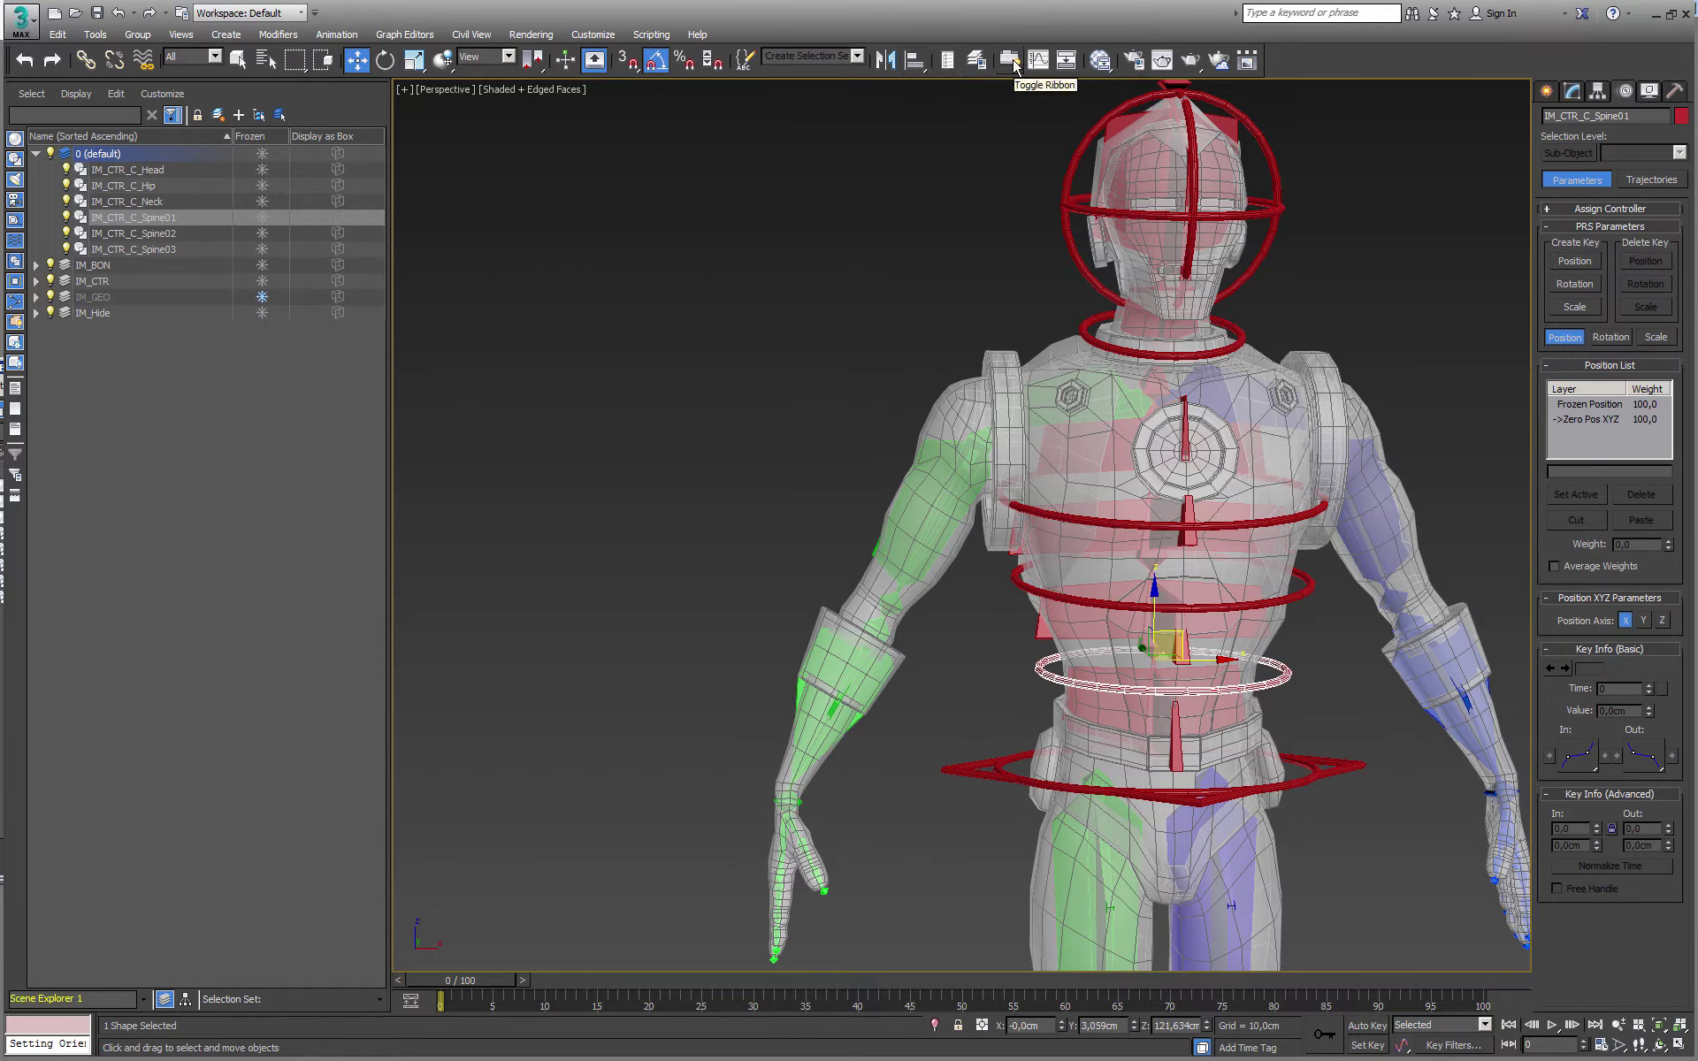
pyautogui.click(1038, 61)
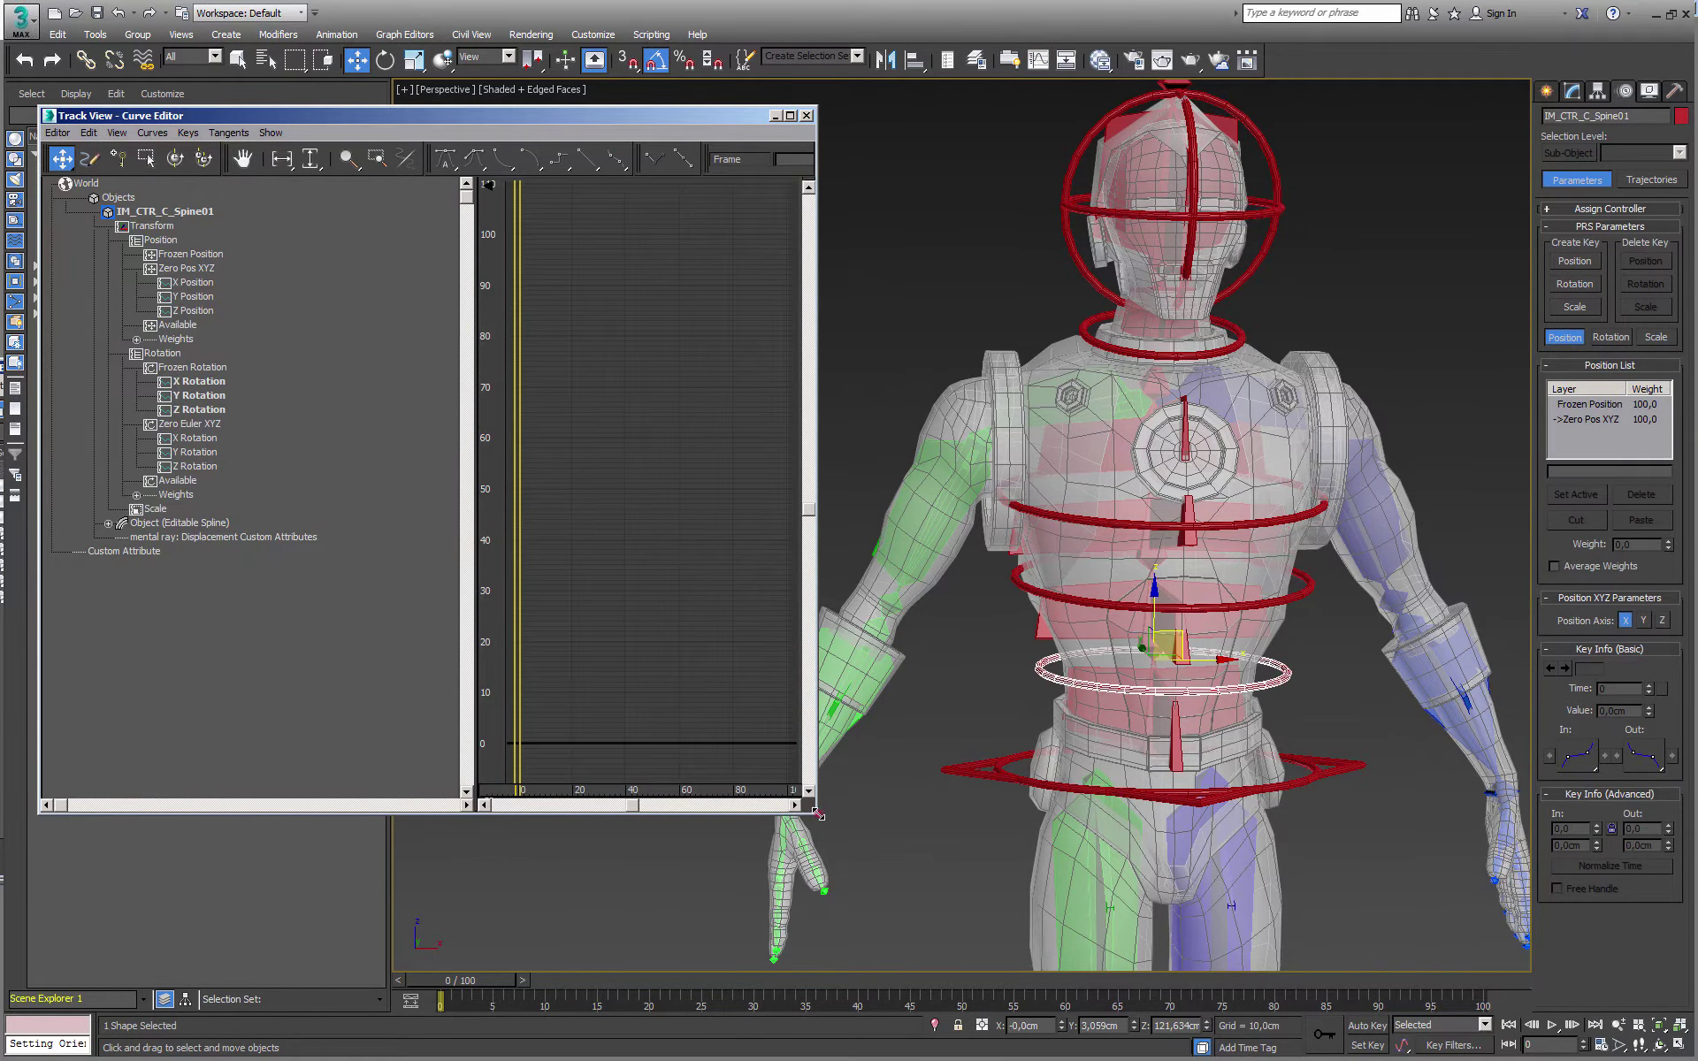
pyautogui.moveTo(819, 815); pyautogui.dragTo(822, 896)
pyautogui.click(158, 510)
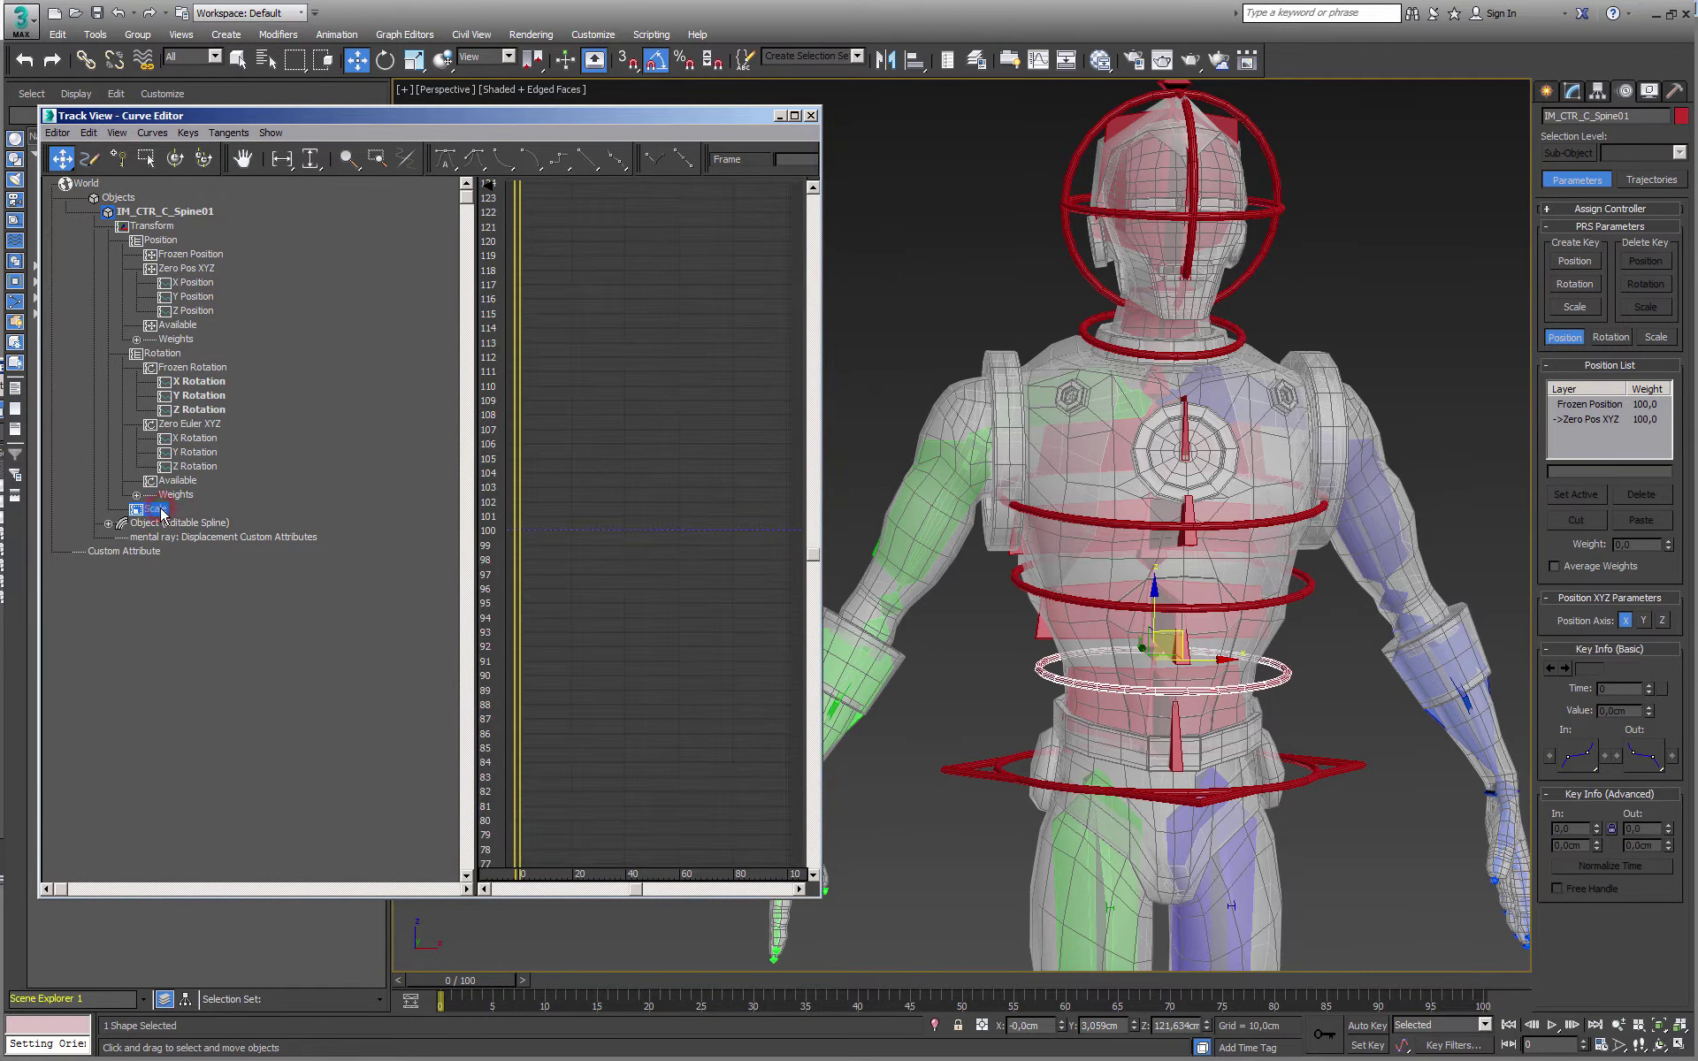
pyautogui.click(196, 285)
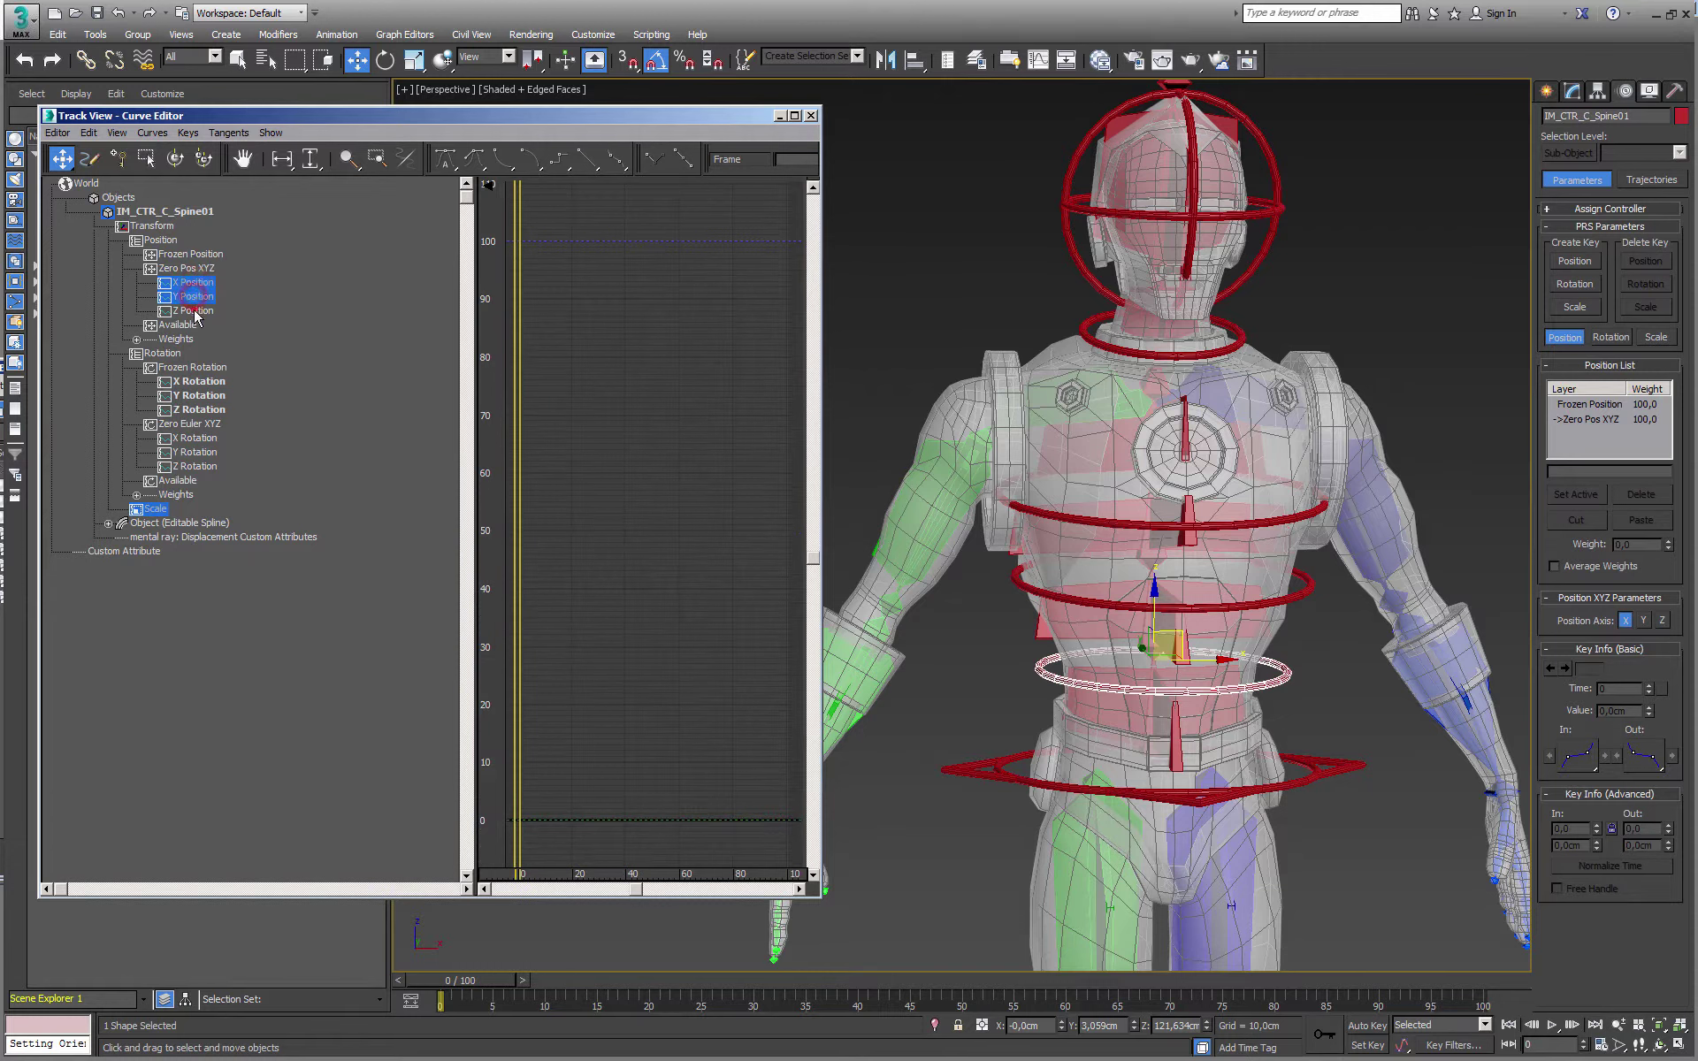
pyautogui.rightClick(196, 317)
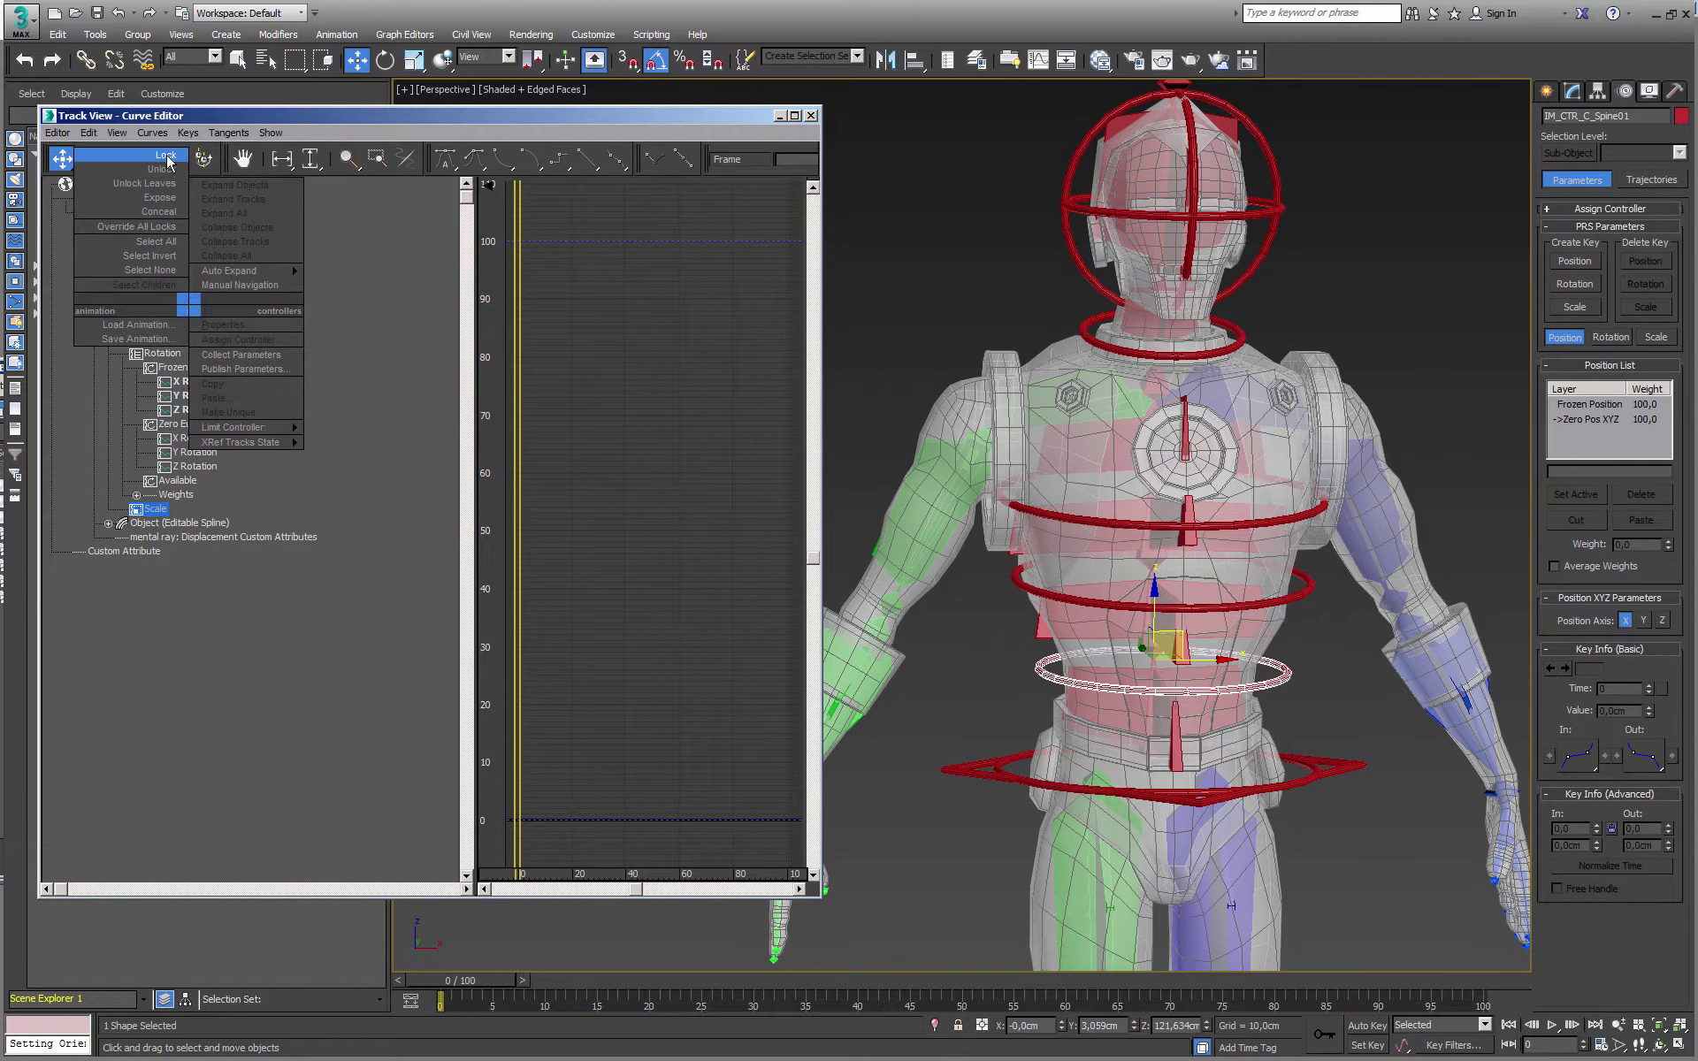
pyautogui.click(133, 165)
# Lock the Zero Pos X, Y and Z Position tracks and the Scale track of the IM_CTR_C_Spine02 control
pyautogui.click(1017, 580)
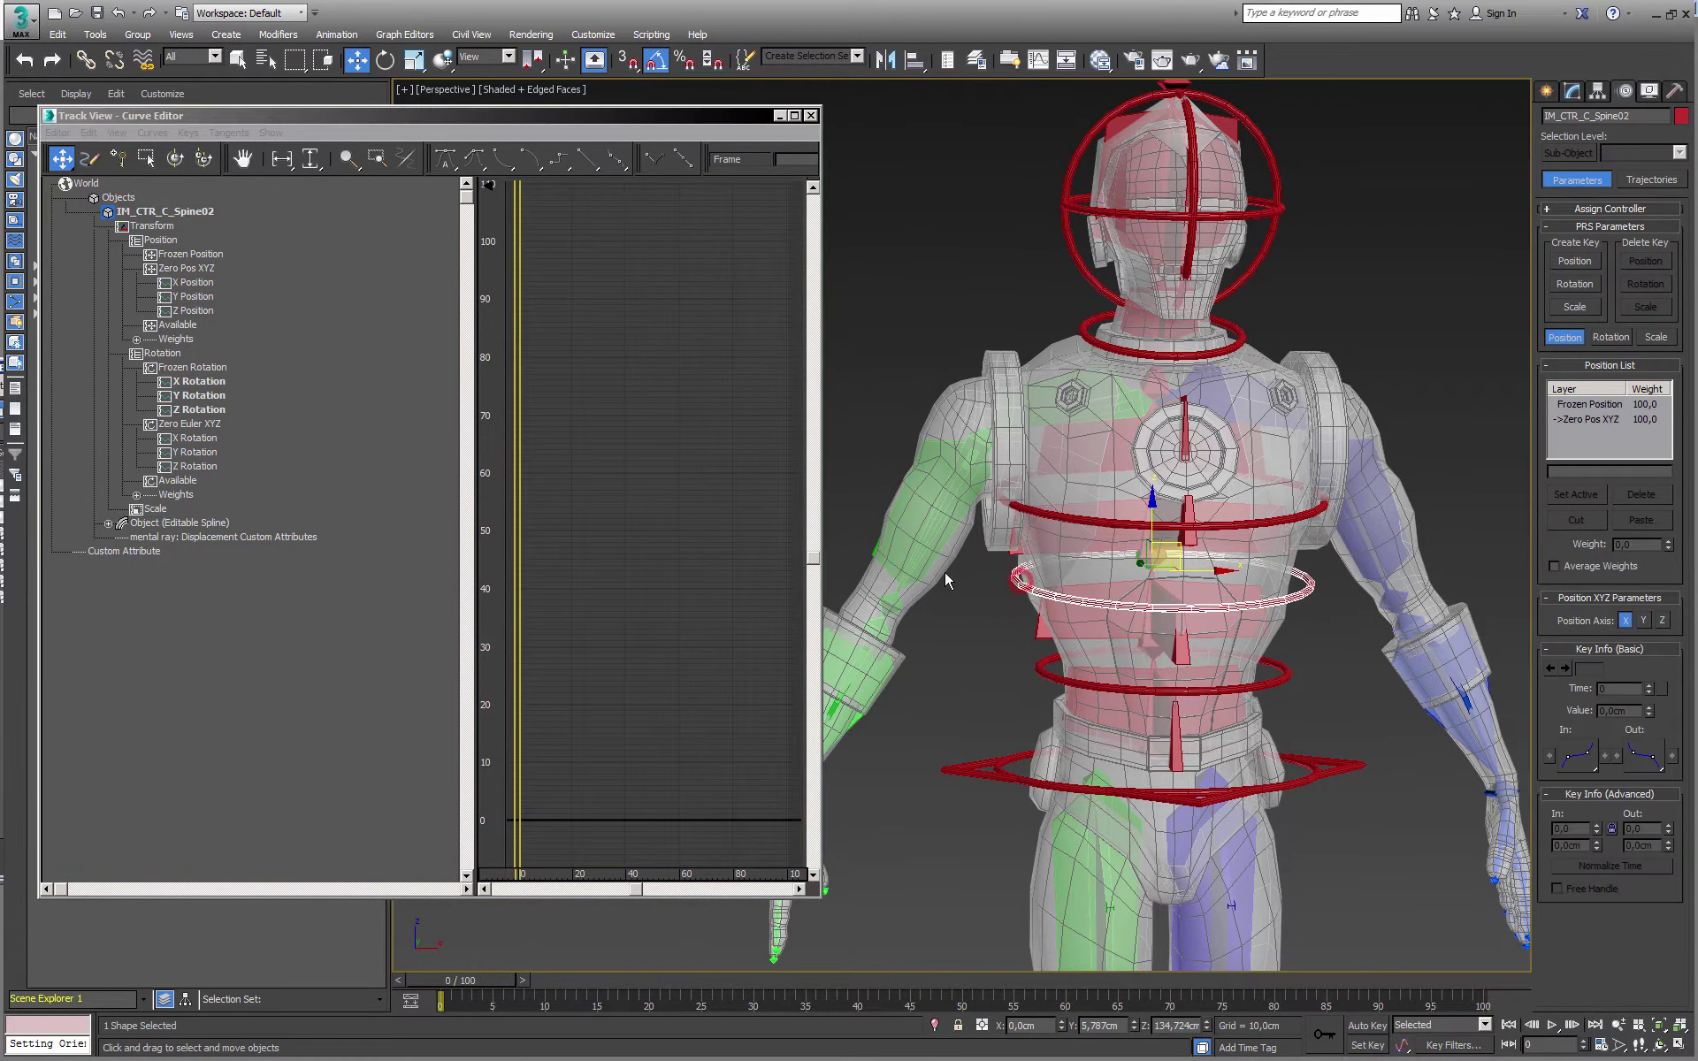
pyautogui.moveTo(196, 283); pyautogui.dragTo(203, 299)
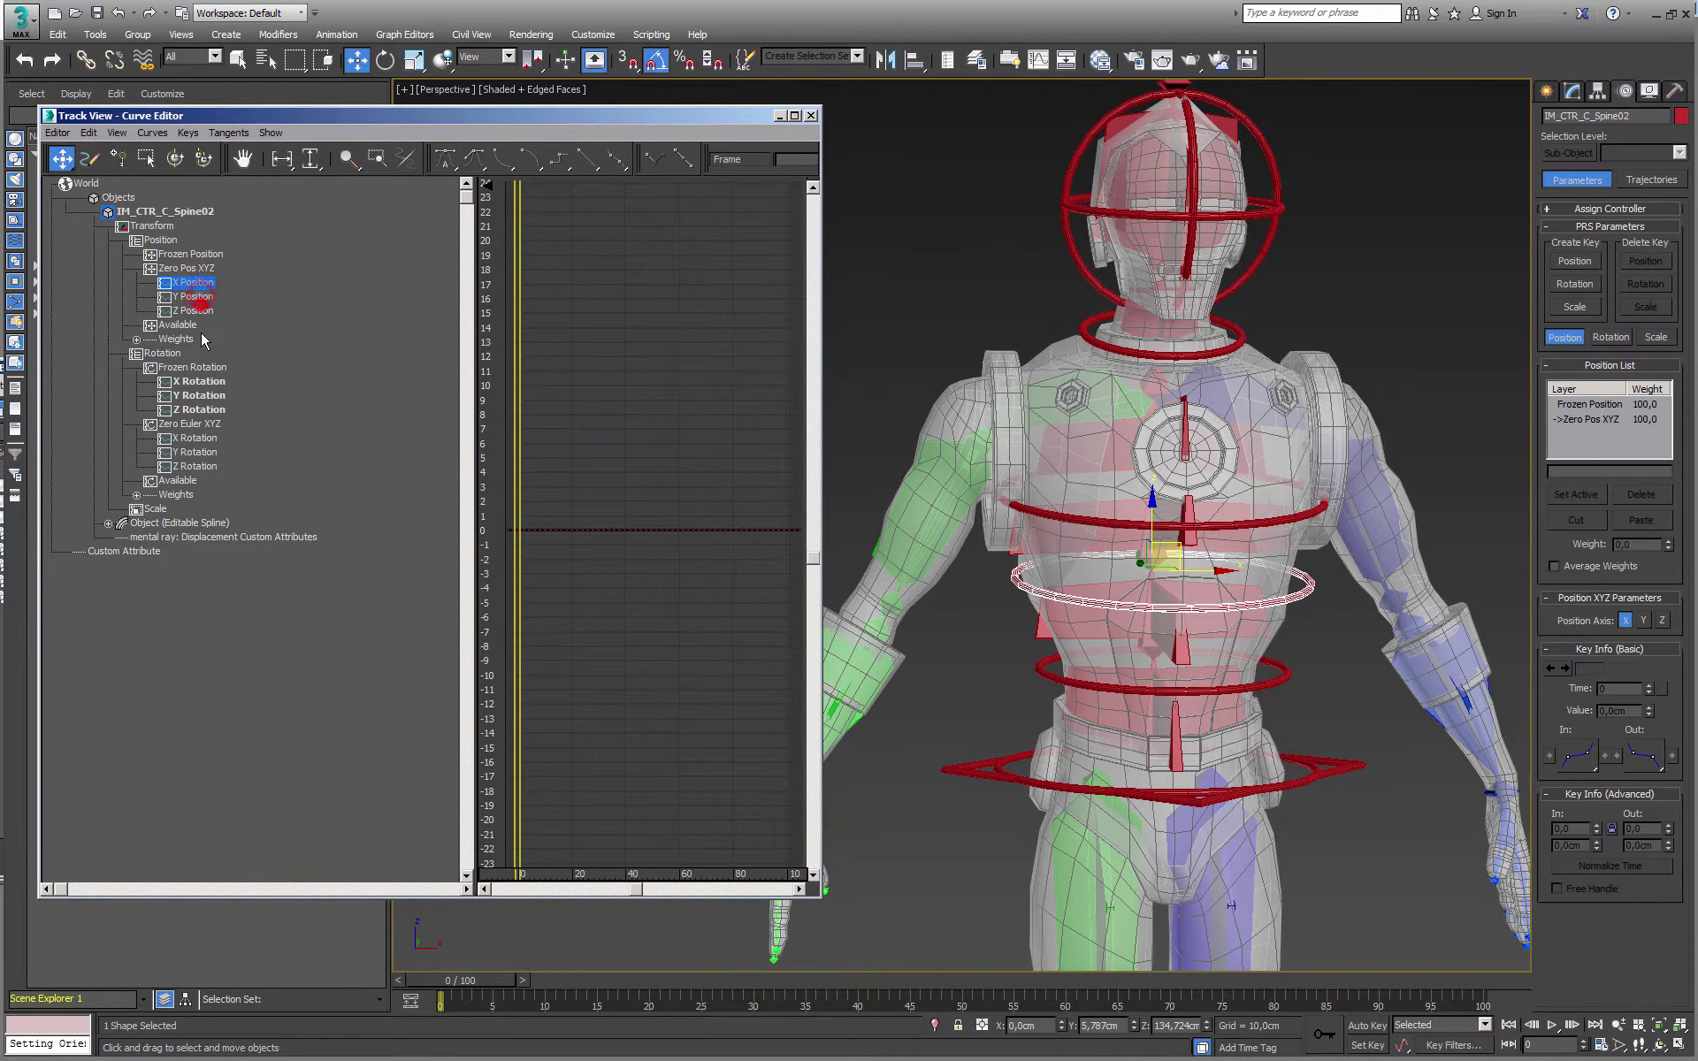
pyautogui.keyDown('ctrl'); pyautogui.click(156, 510); pyautogui.keyUp('ctrl')
pyautogui.rightClick(154, 515)
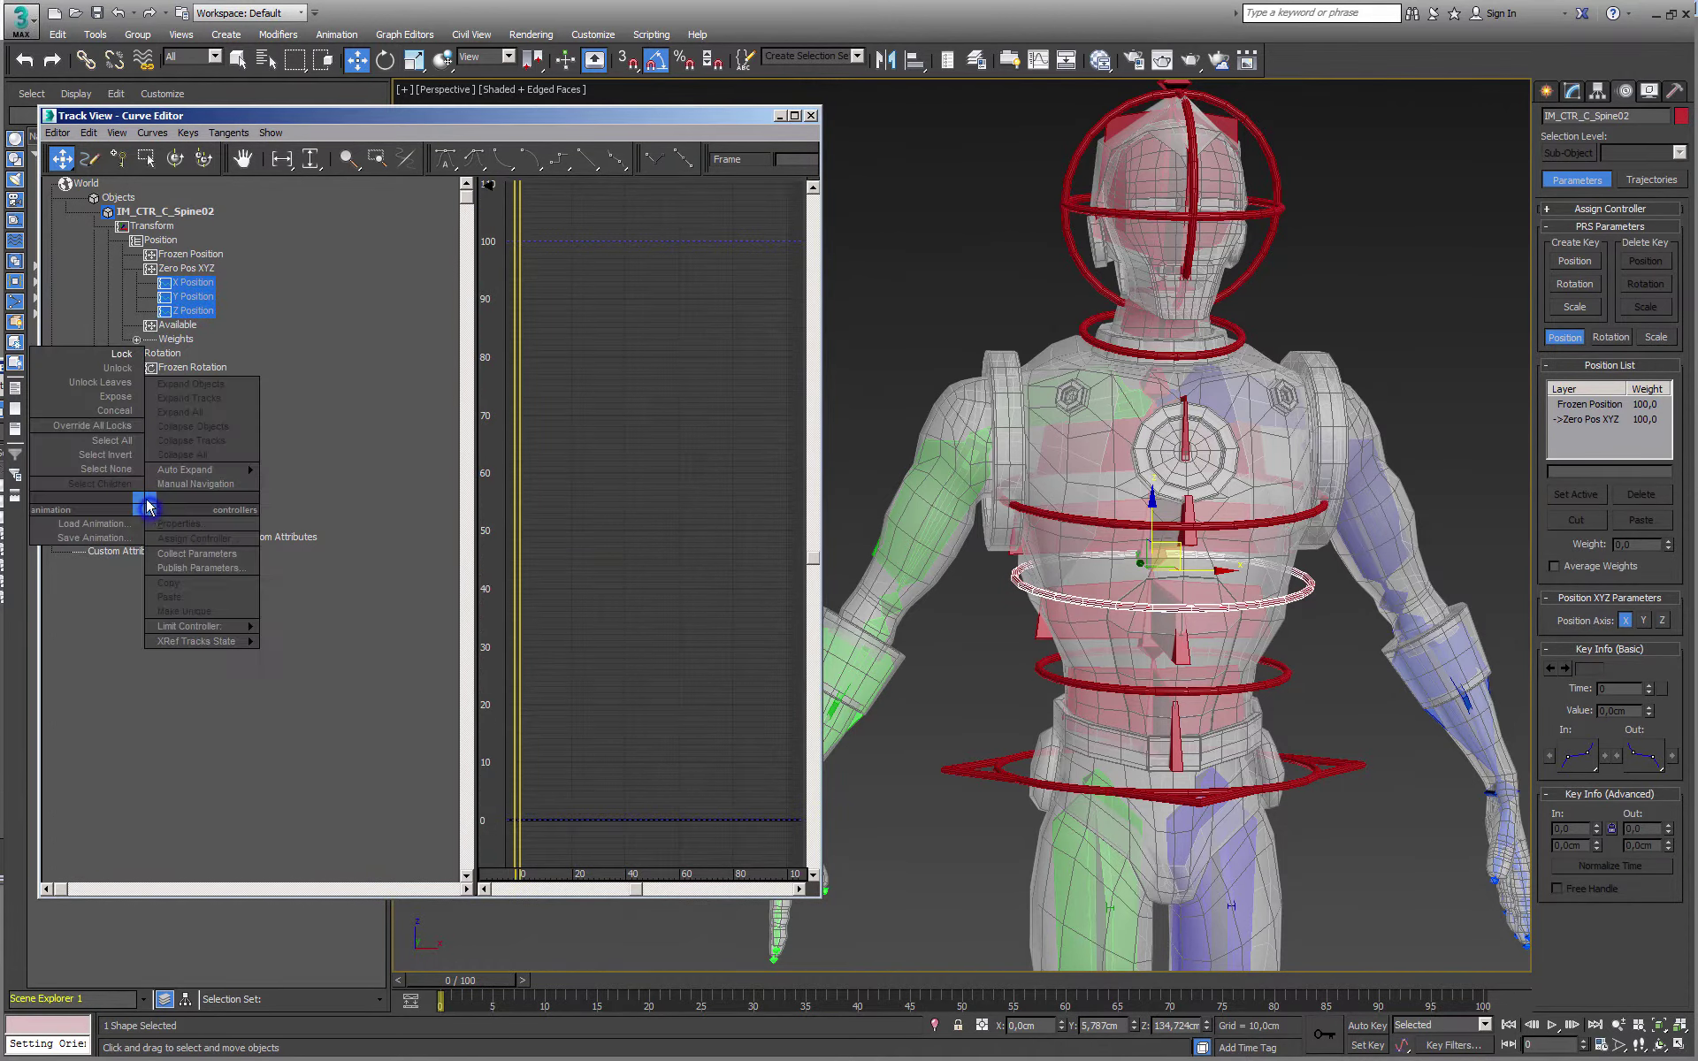
pyautogui.click(117, 356)
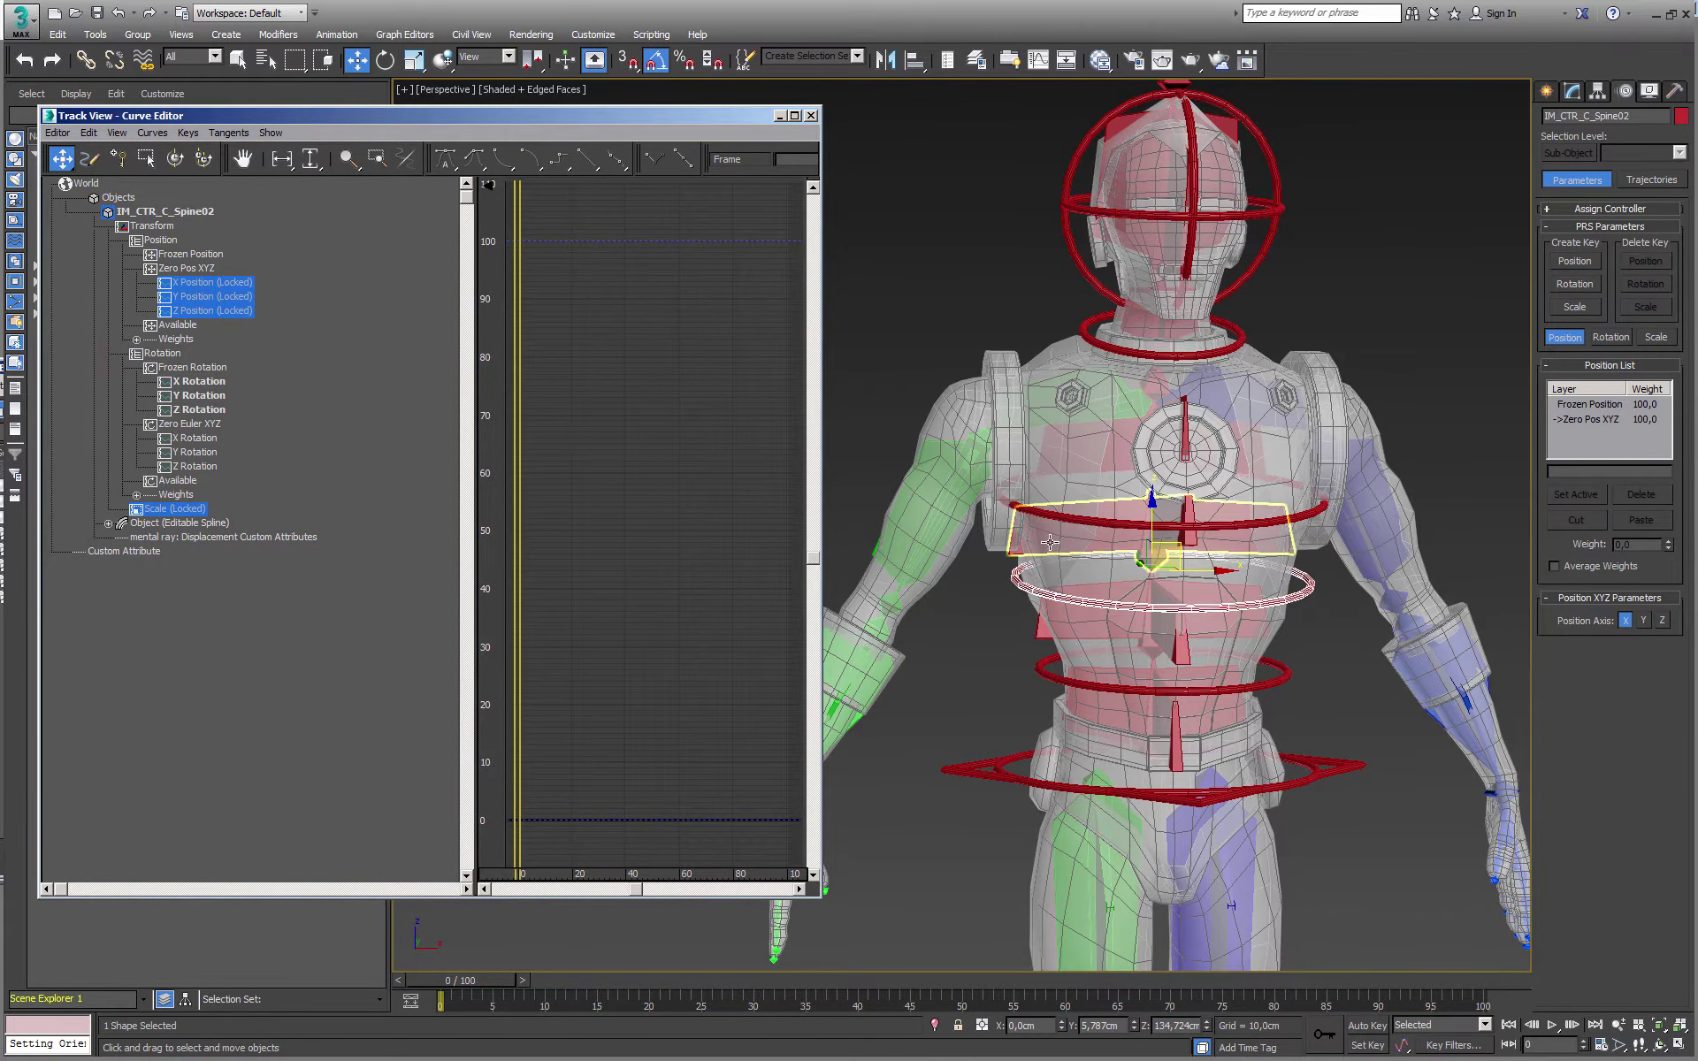
# Lock the Zero Pos X, Y and Z Position tracks and the Scale track of the IM_CTR_C_Spine03 control
pyautogui.click(1052, 516)
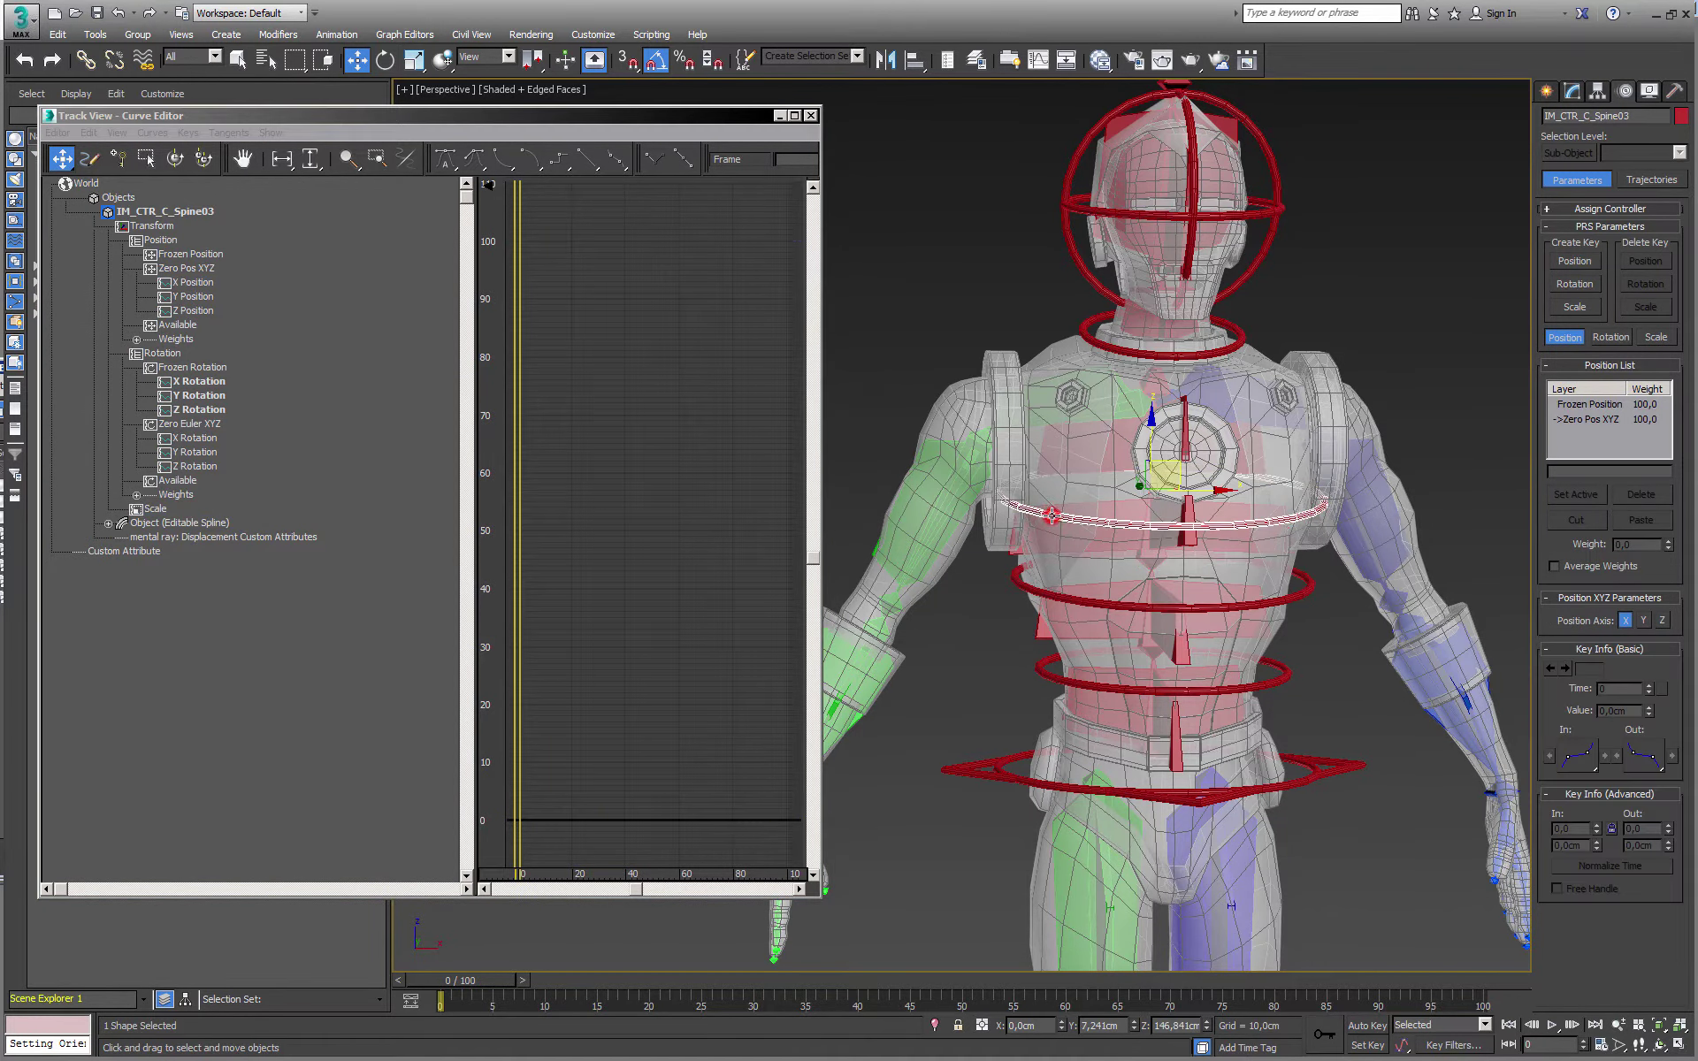
pyautogui.click(191, 284)
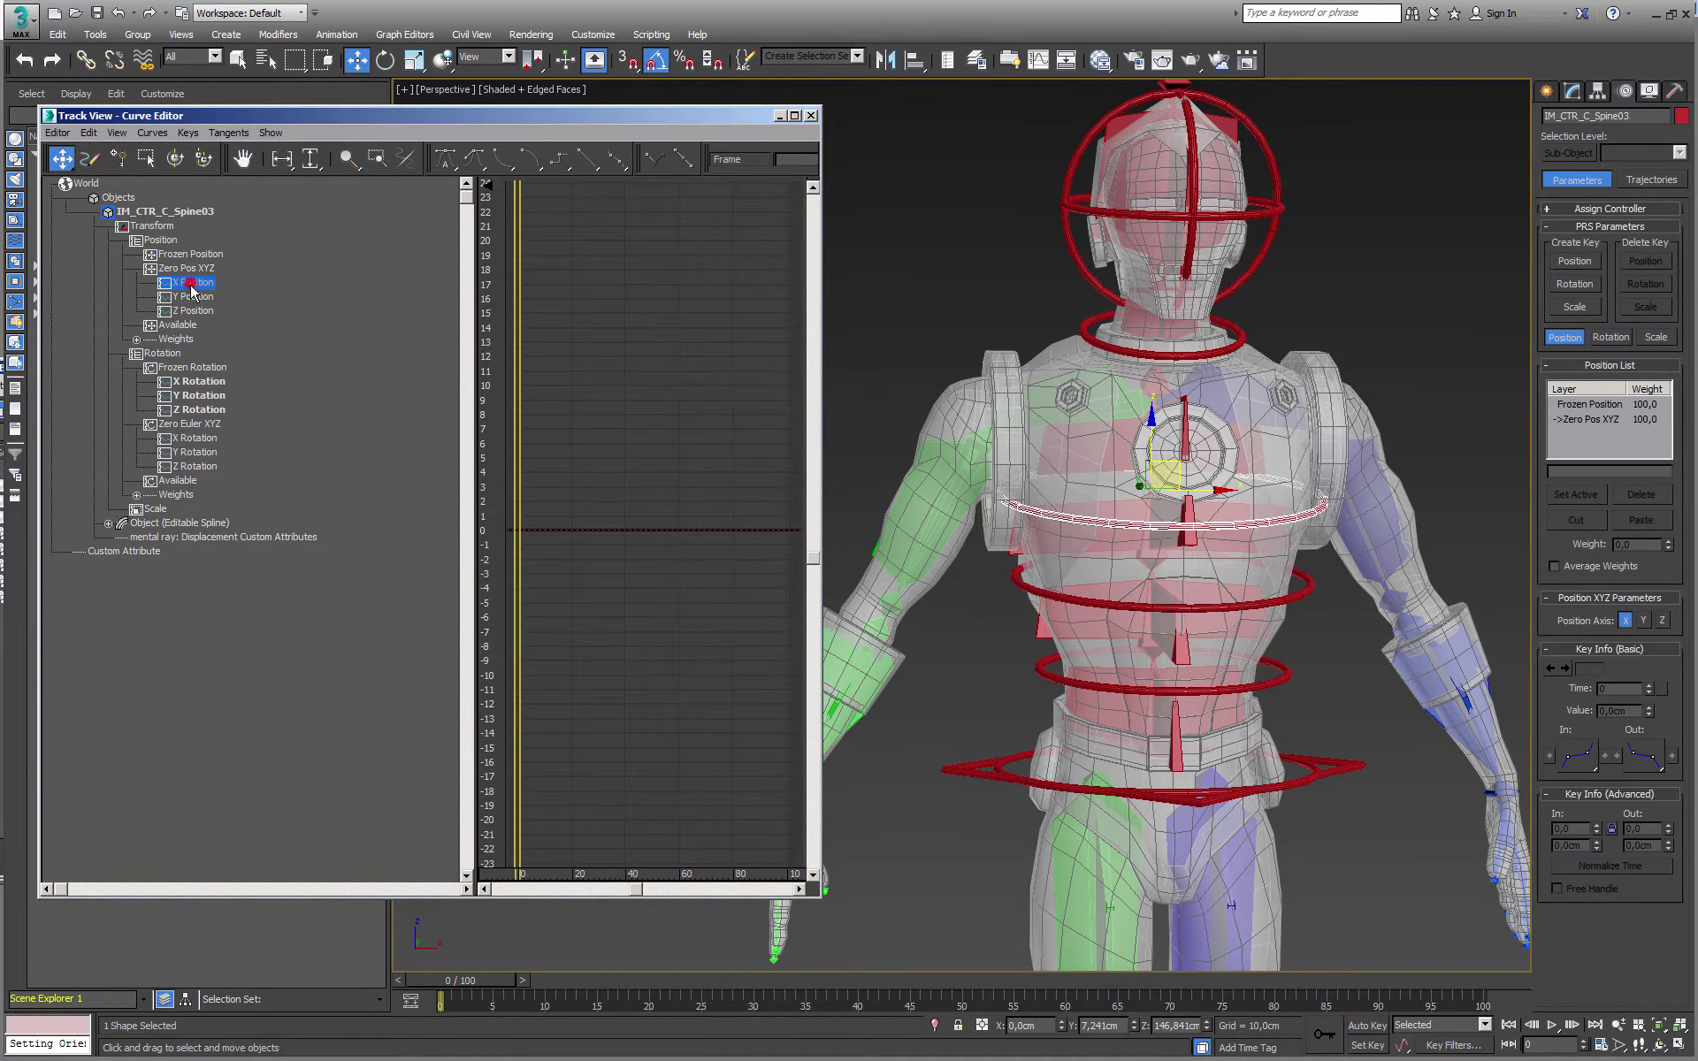
pyautogui.rightClick(158, 515)
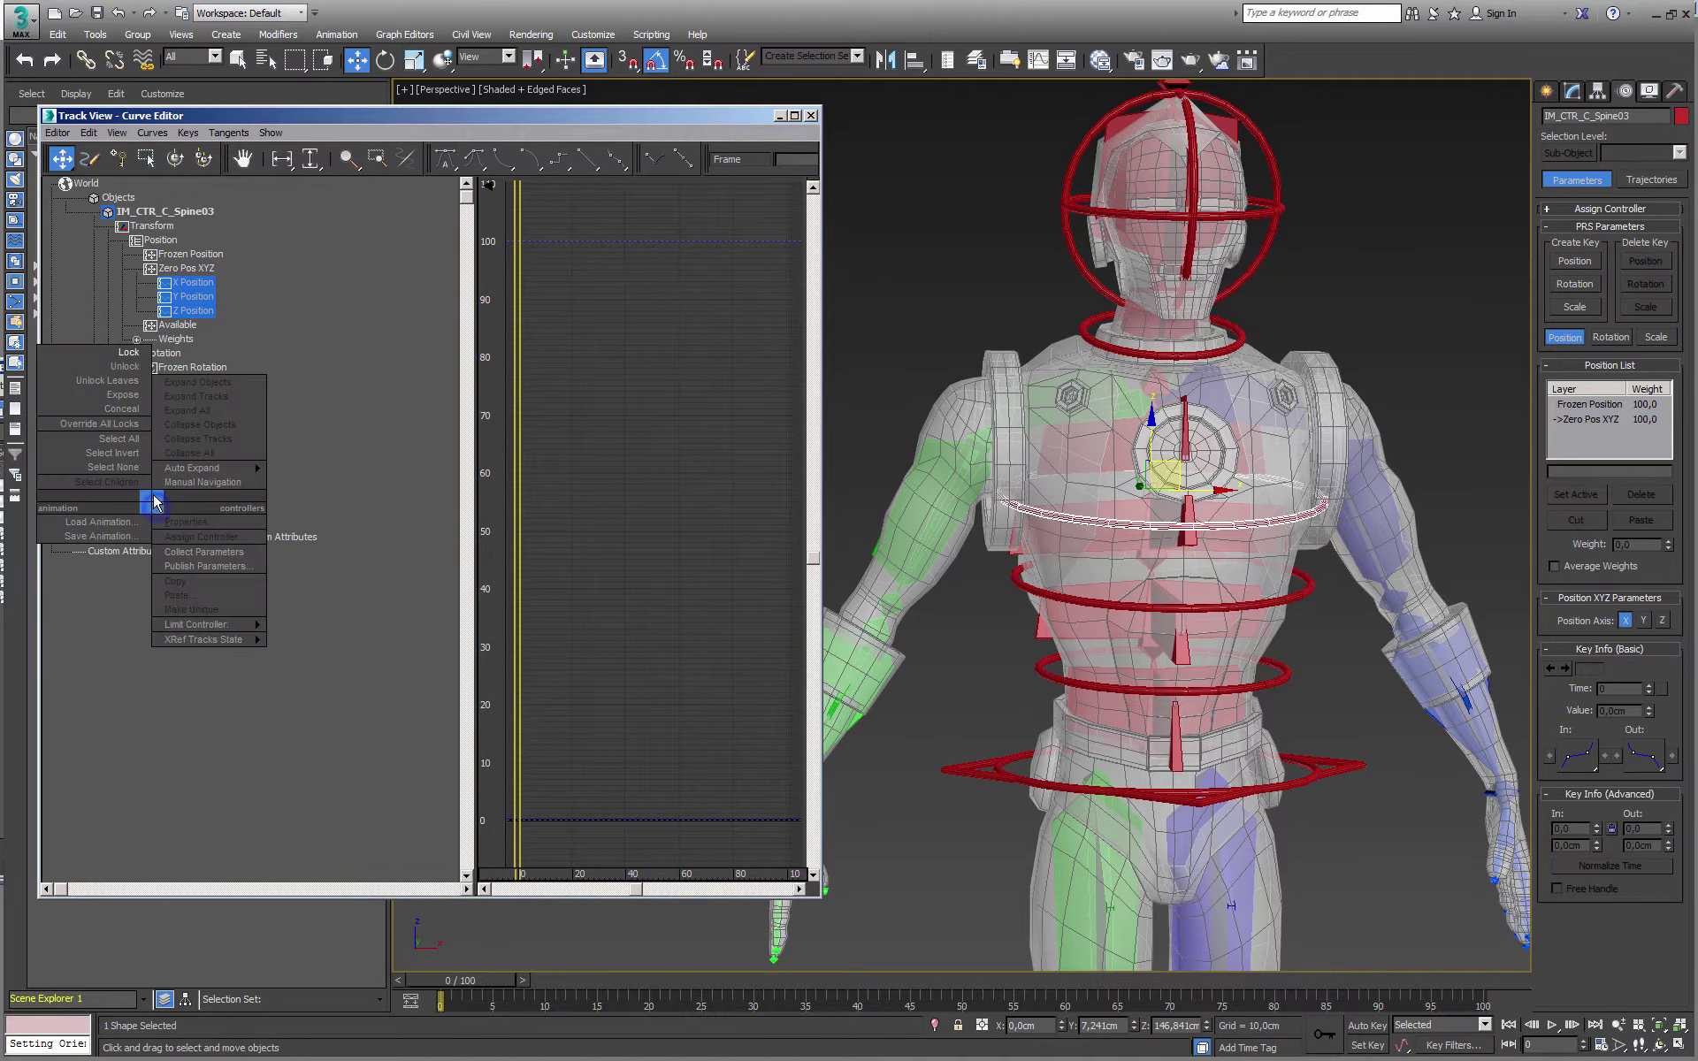
pyautogui.click(128, 352)
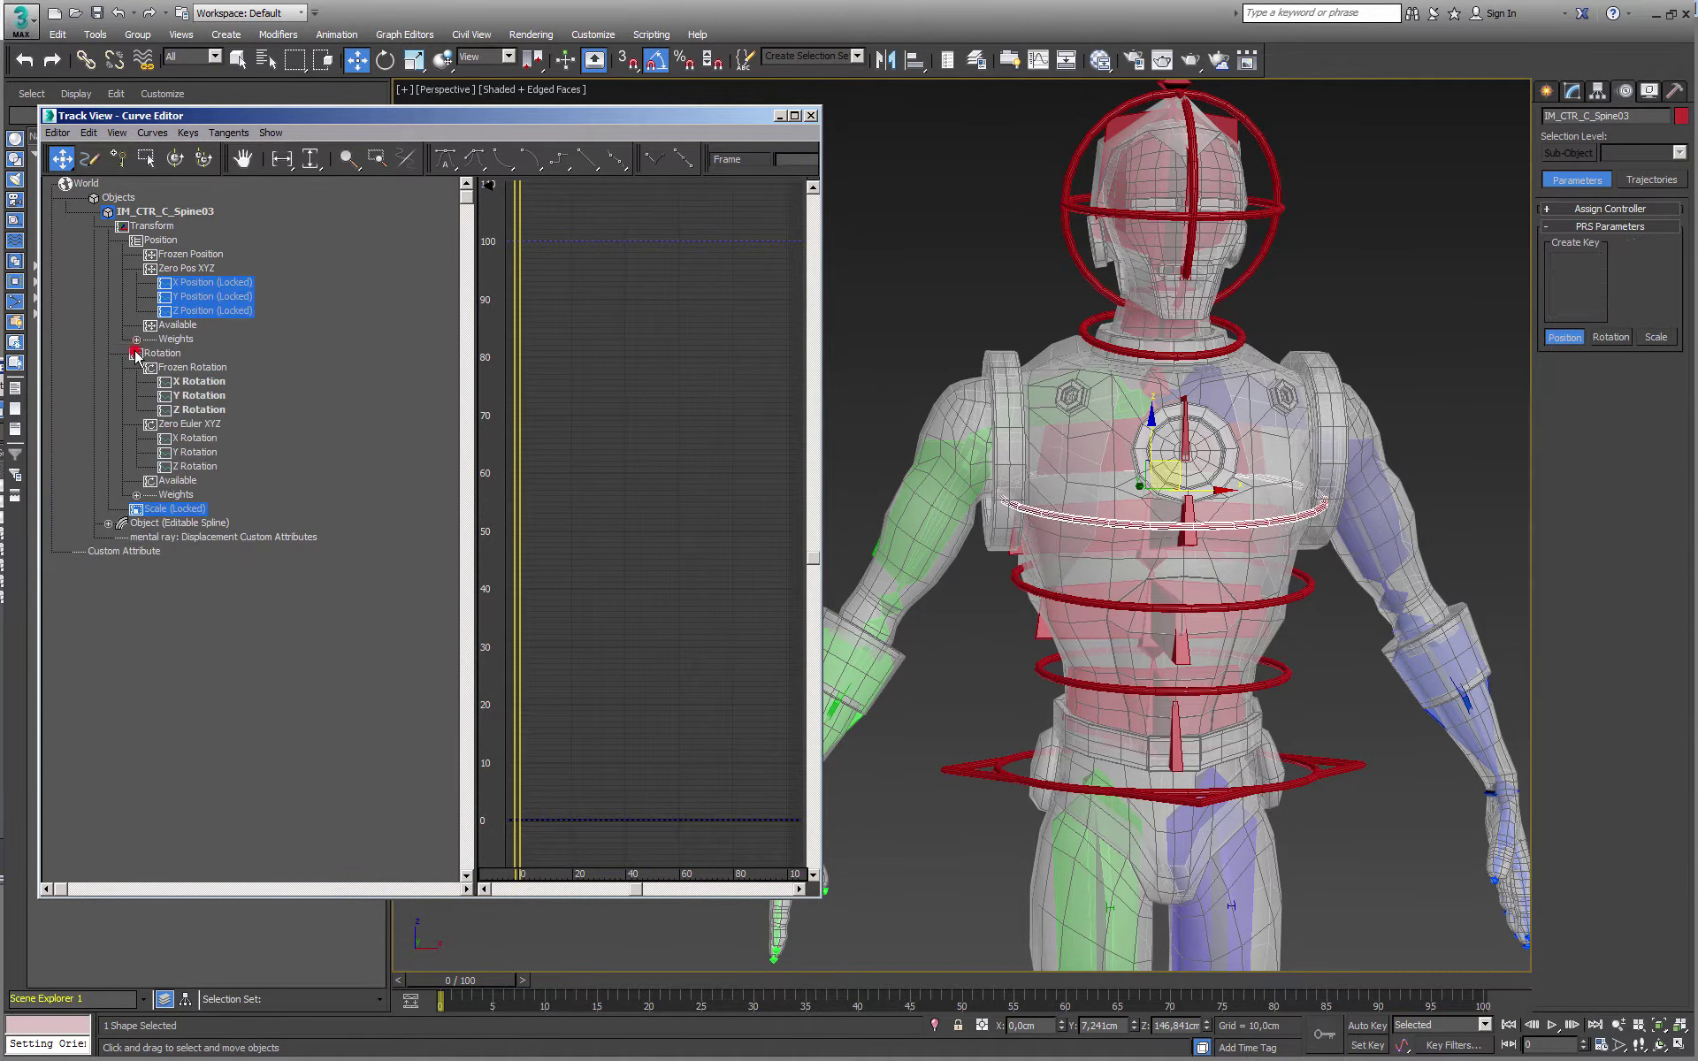
# Lock the Zero Pos X, Y and Z Position tracks and the Scale track of the IM_CTR_C_Neck control
pyautogui.click(1119, 331)
pyautogui.click(206, 282)
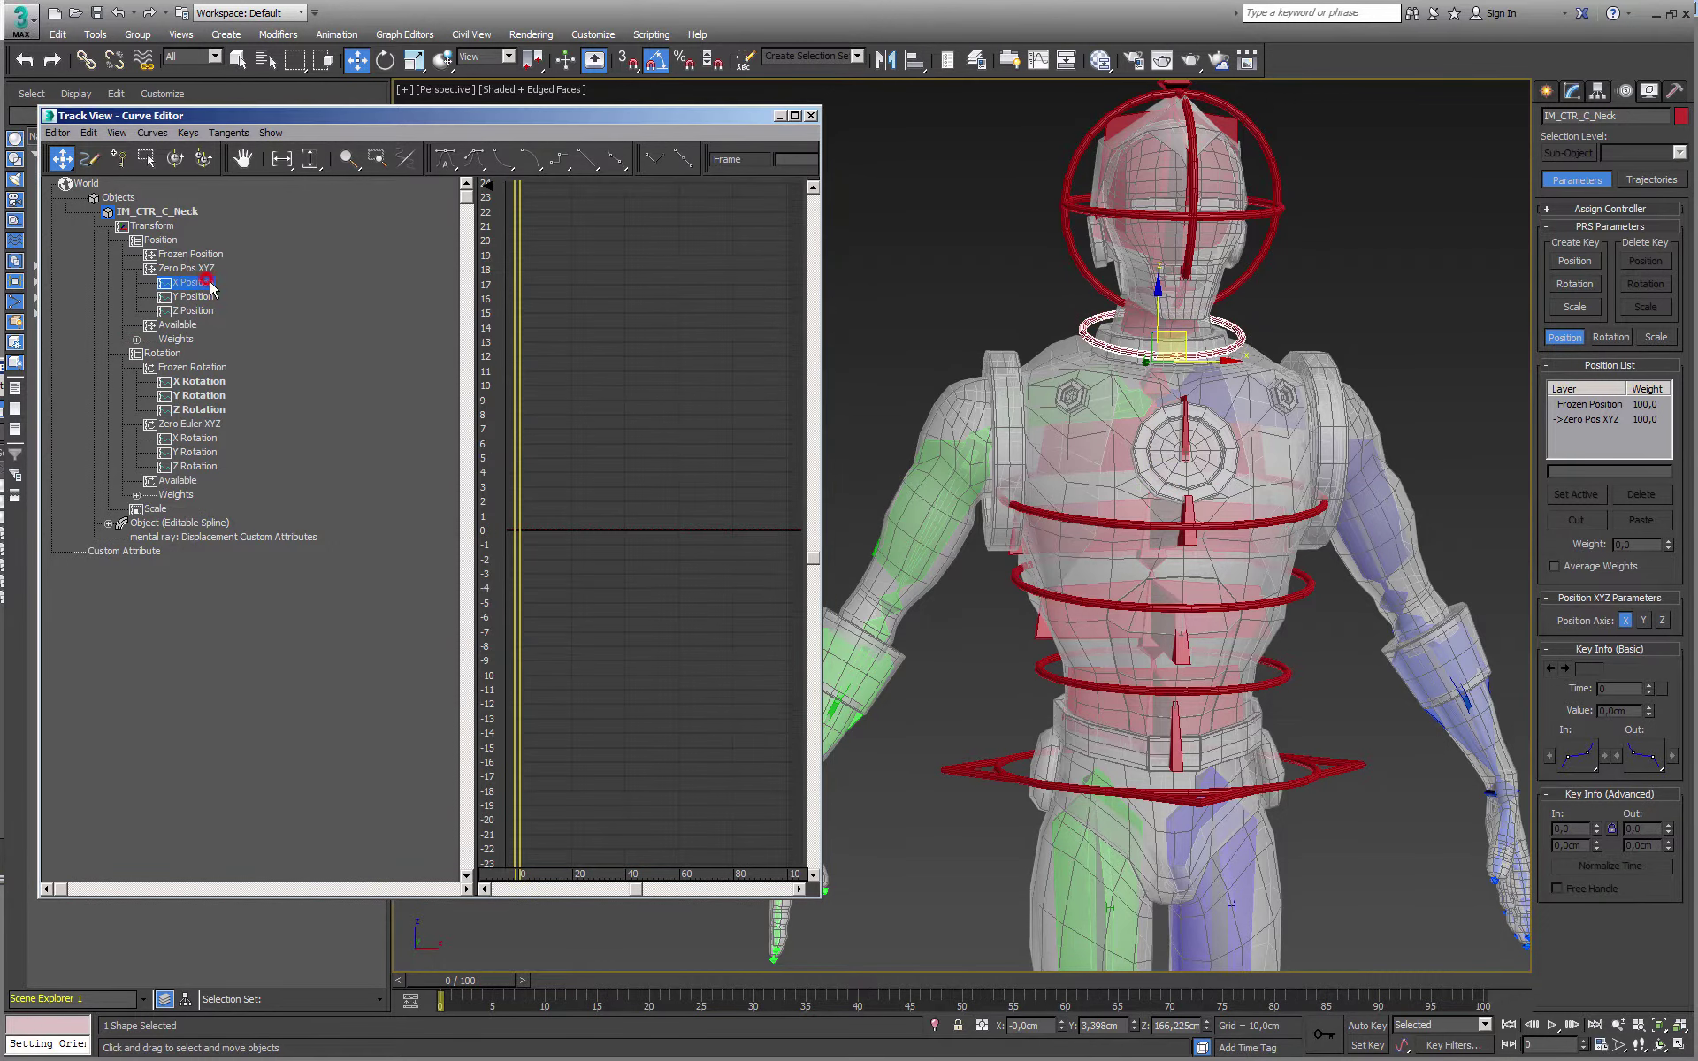
pyautogui.rightClick(152, 506)
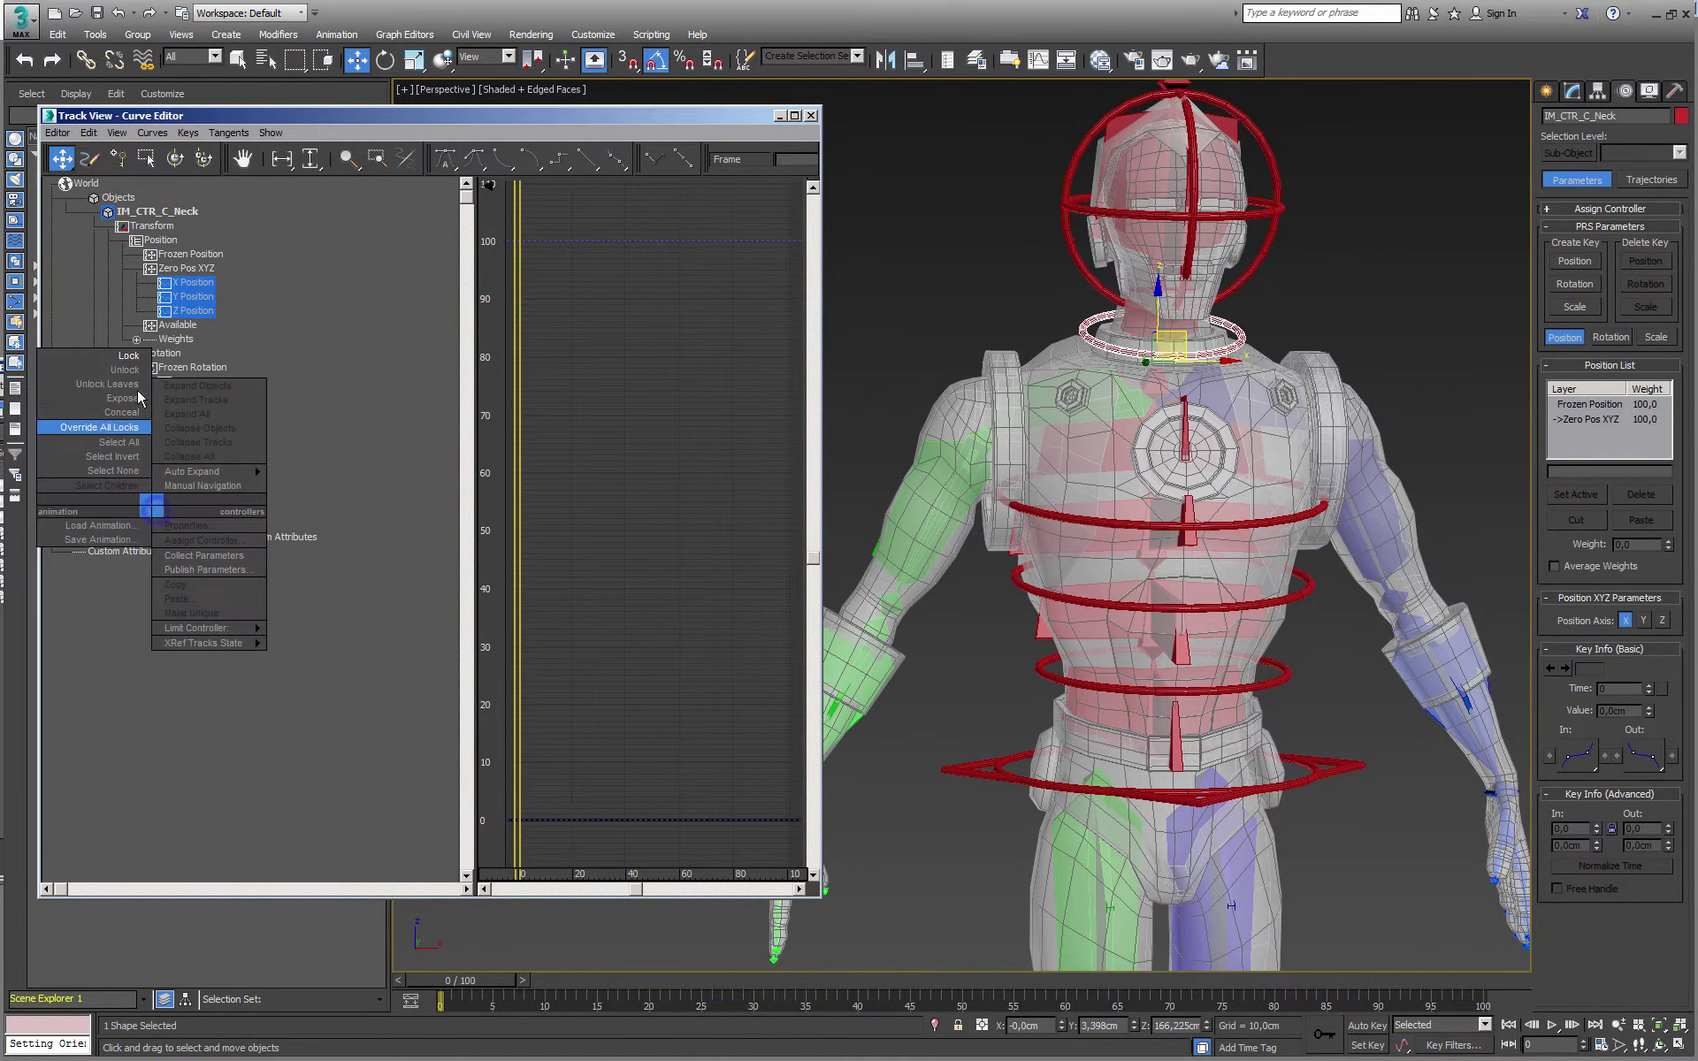
pyautogui.click(134, 356)
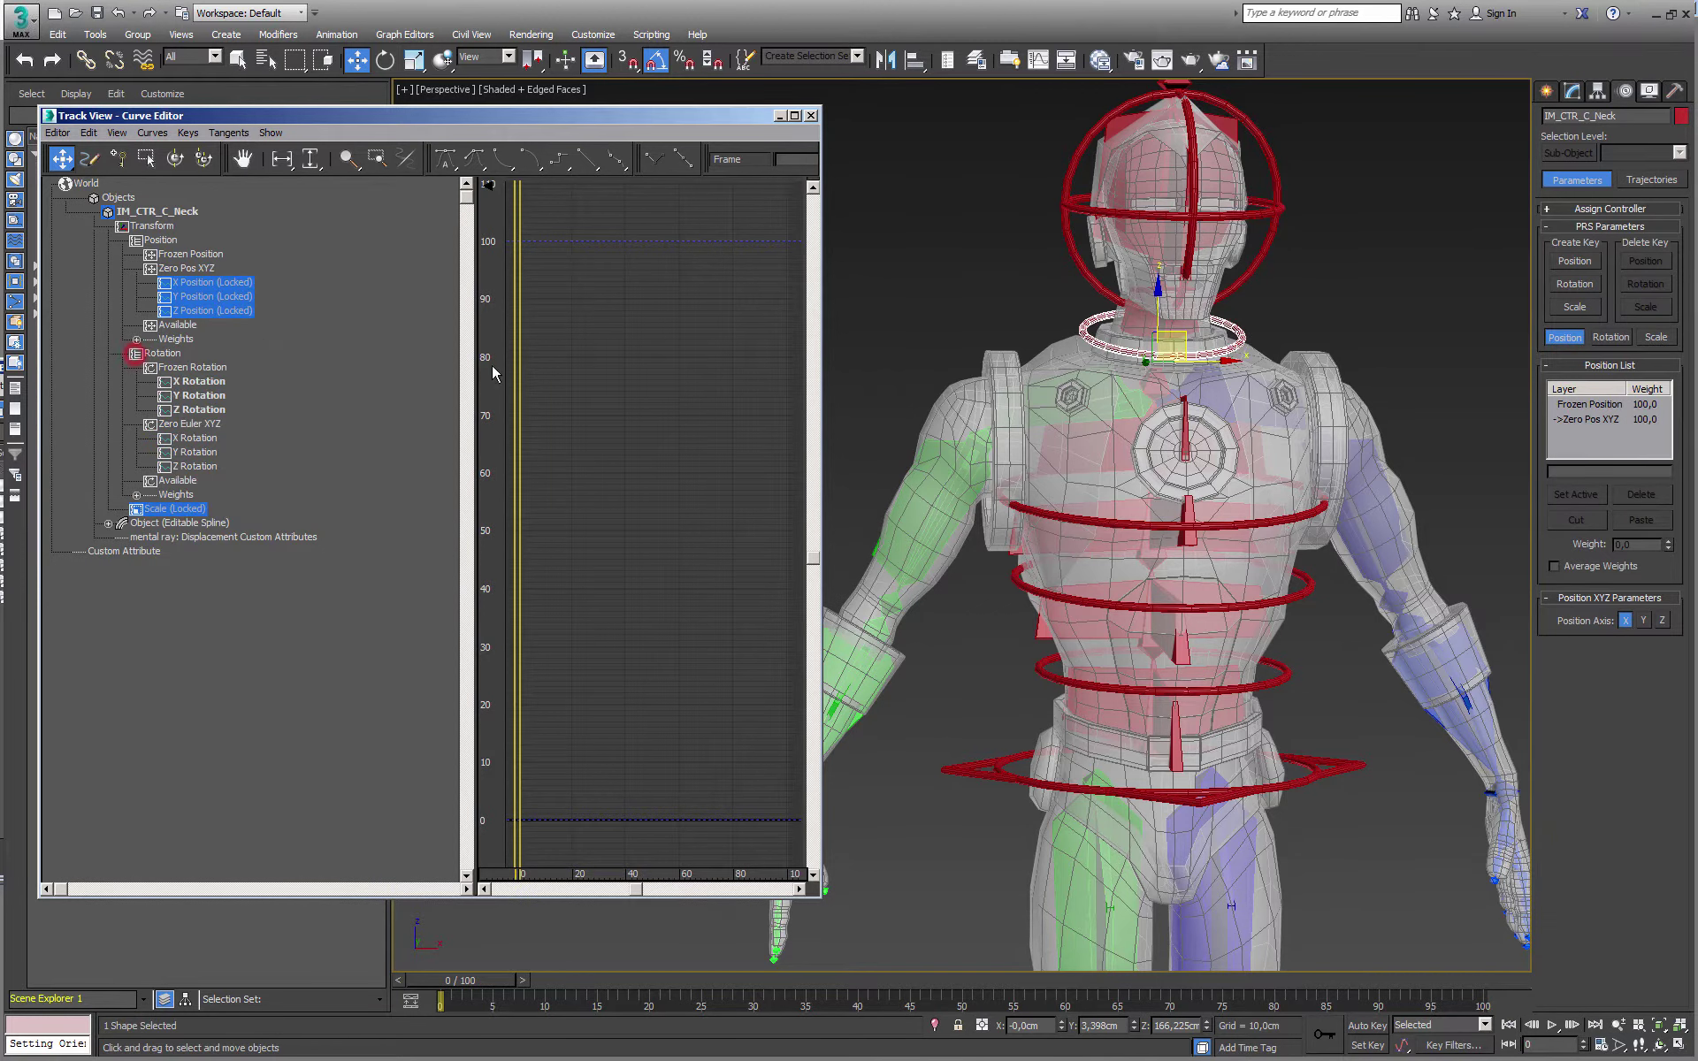
# Lock the Zero Pos X, Y and Z Position tracks and Scale track of IM_CTR_C_Head, and close the Curve Editor
pyautogui.click(1069, 243)
pyautogui.click(203, 283)
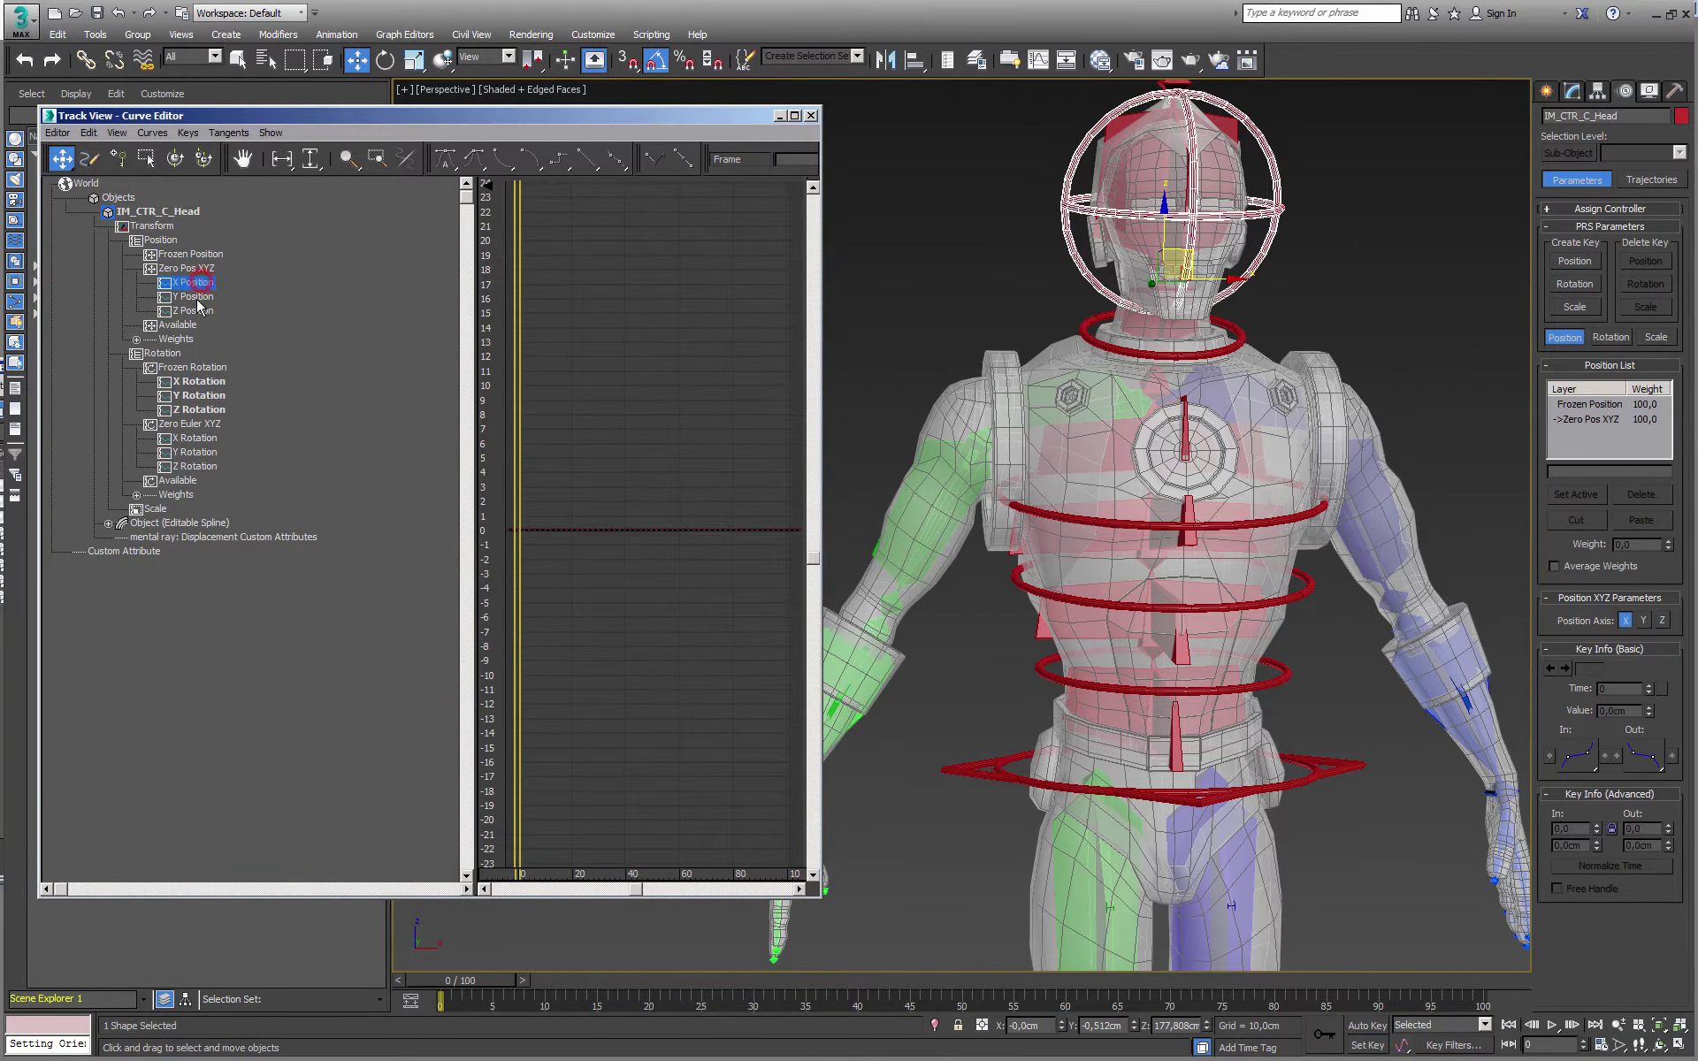
pyautogui.keyDown('ctrl'); pyautogui.click(156, 510); pyautogui.keyUp('ctrl')
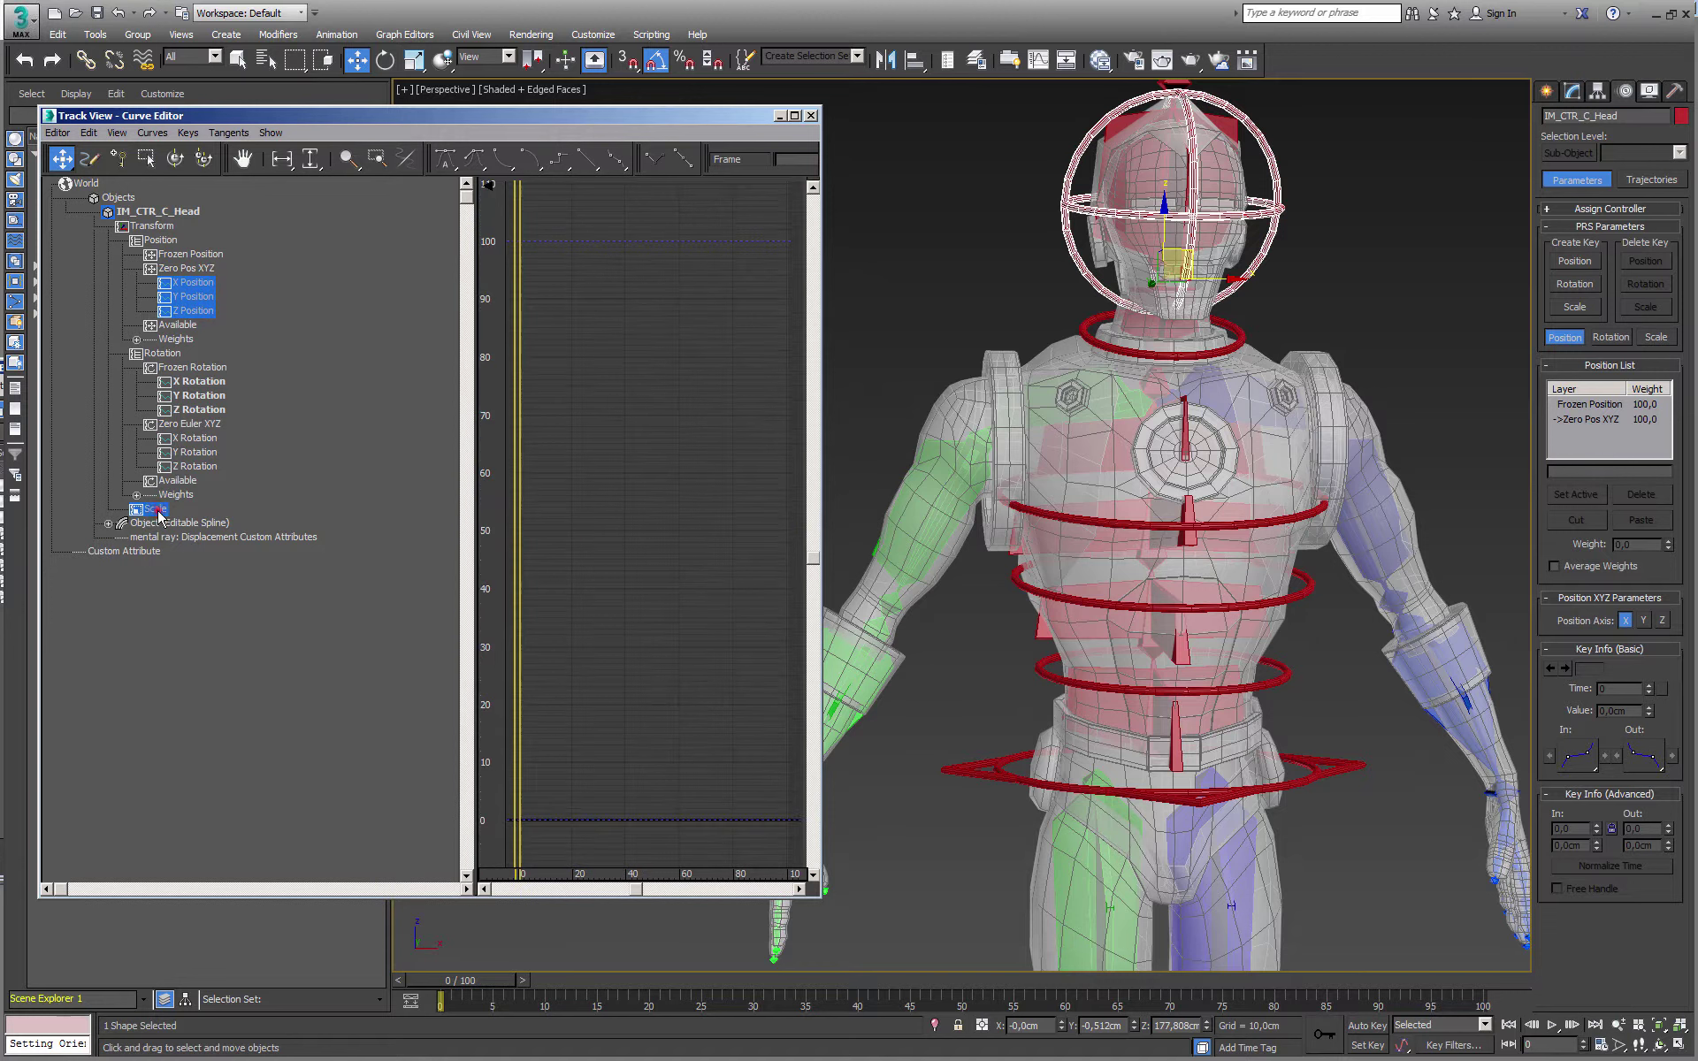
pyautogui.rightClick(159, 518)
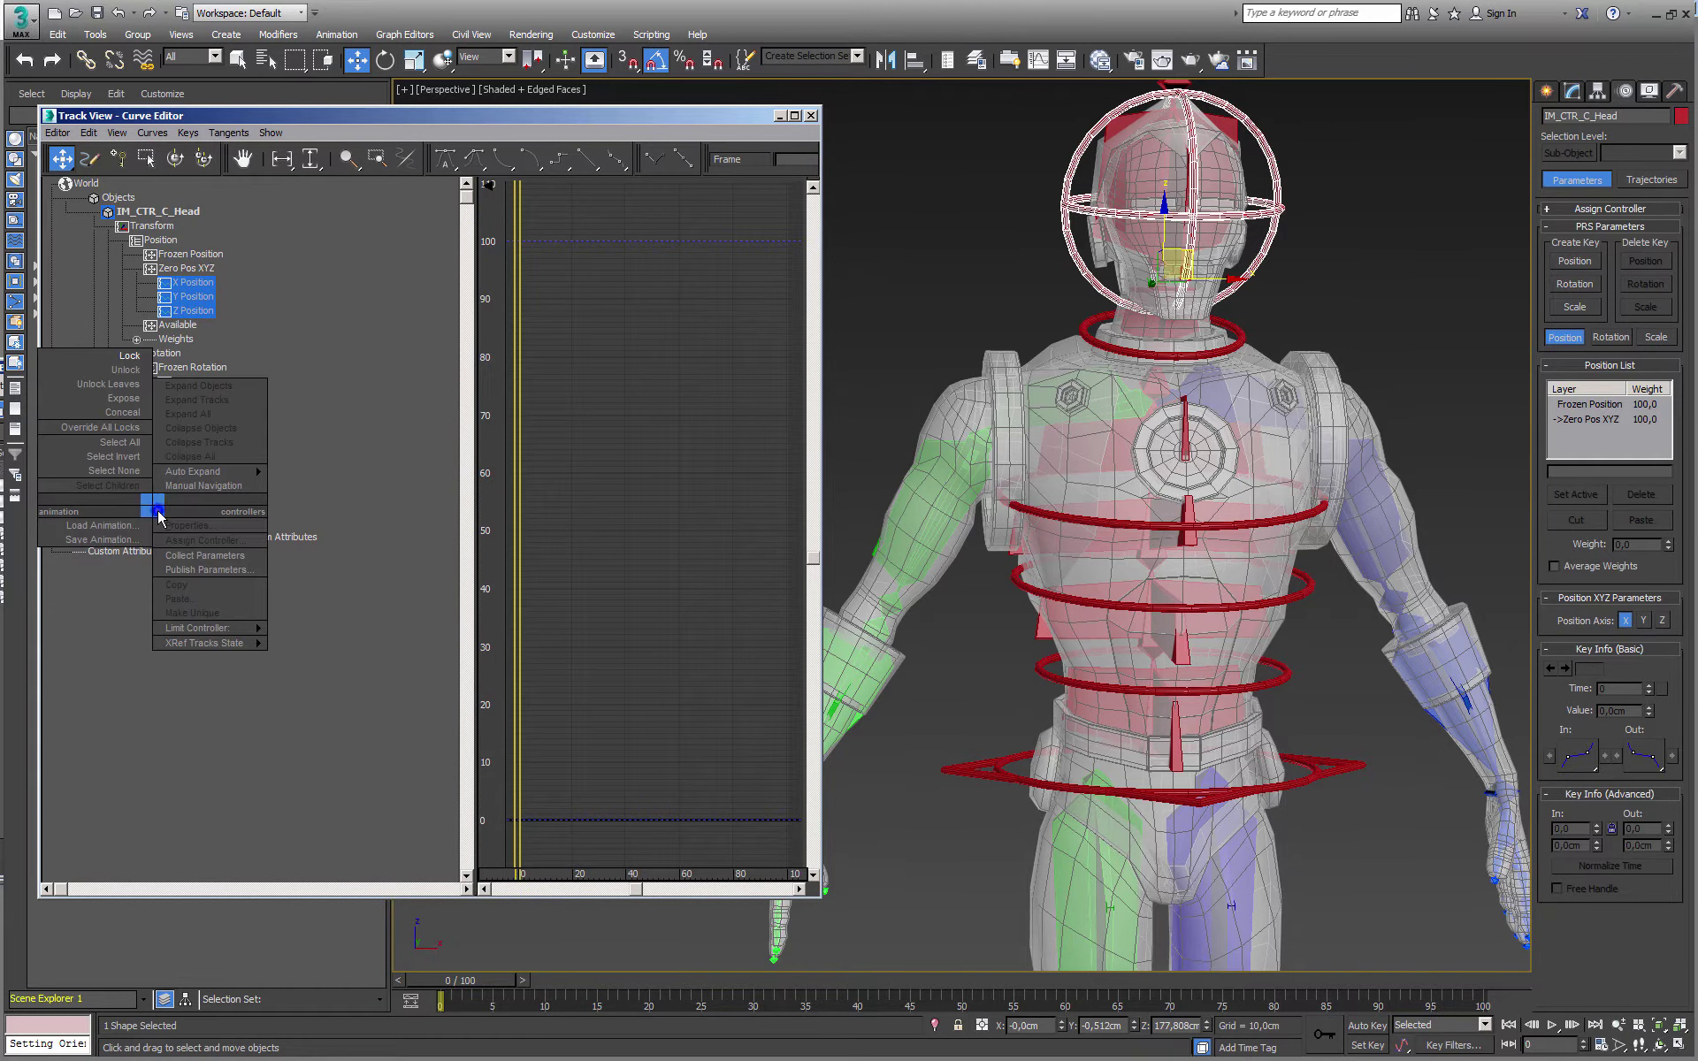
pyautogui.click(137, 363)
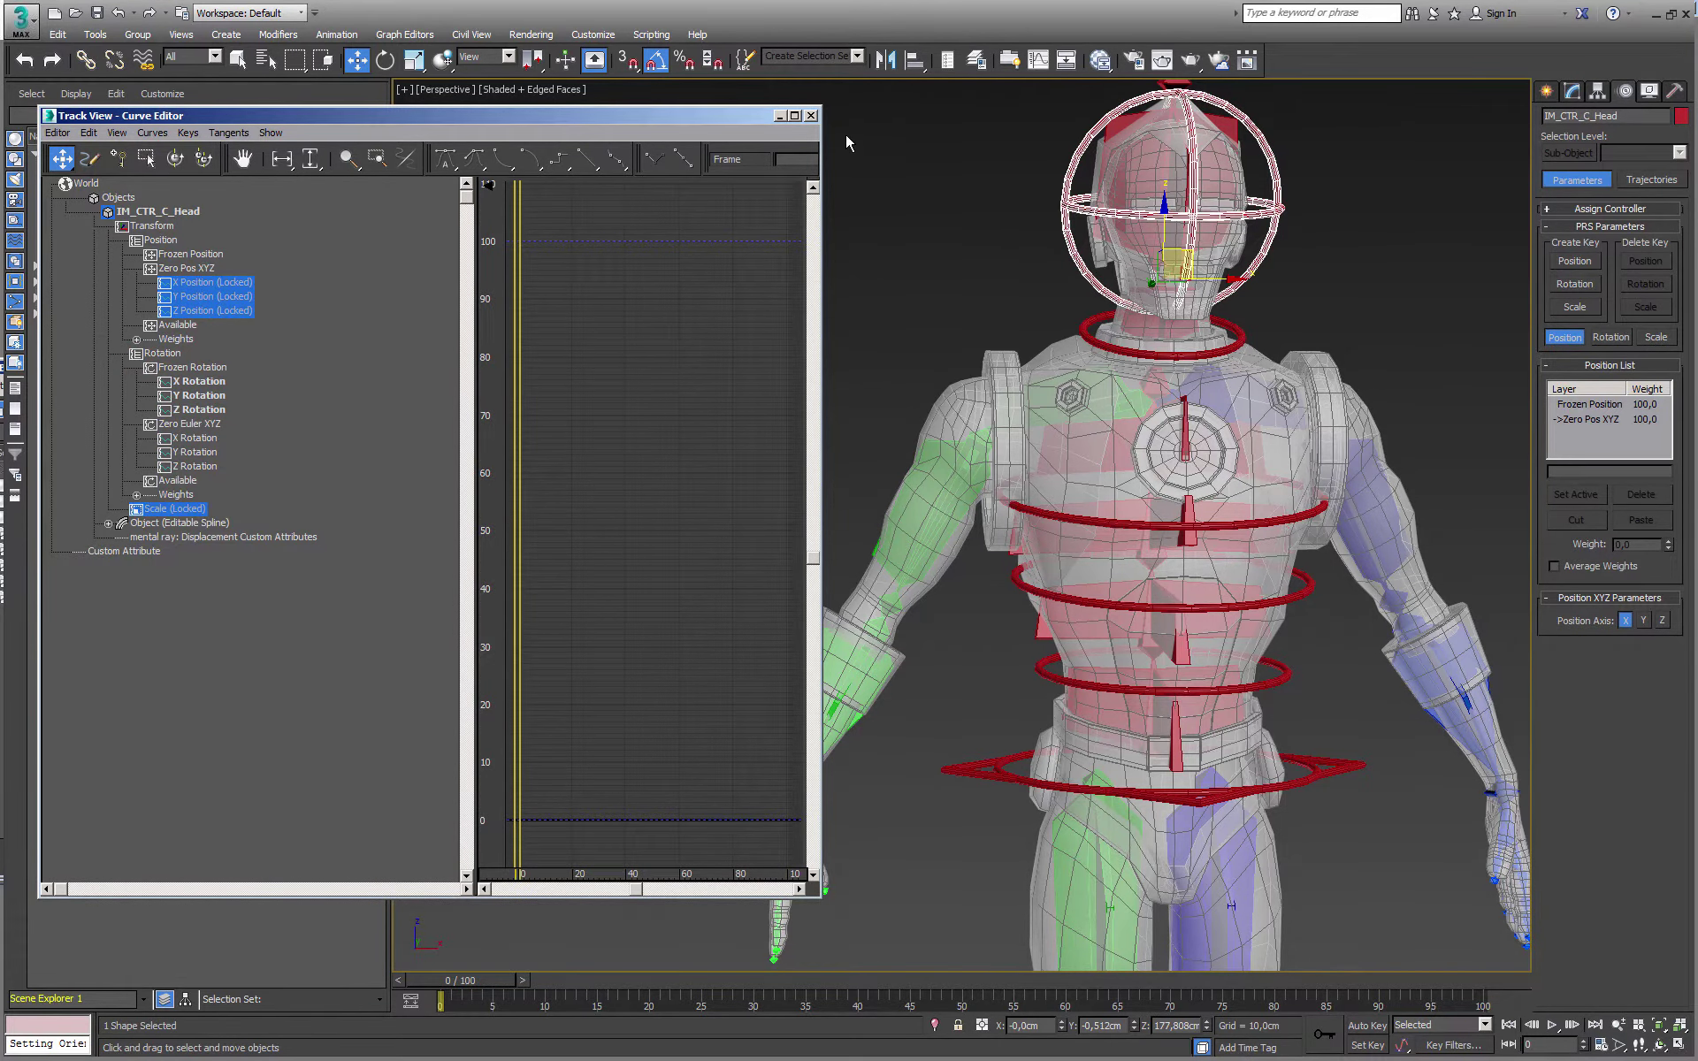
pyautogui.click(811, 117)
# Test the IM_CTR_C_Neck and IM_CTR_C_Hip controls after locking, moving the hip sideways and undoing the move
pyautogui.moveTo(1035, 283); pyautogui.dragTo(1020, 348, button='middle')
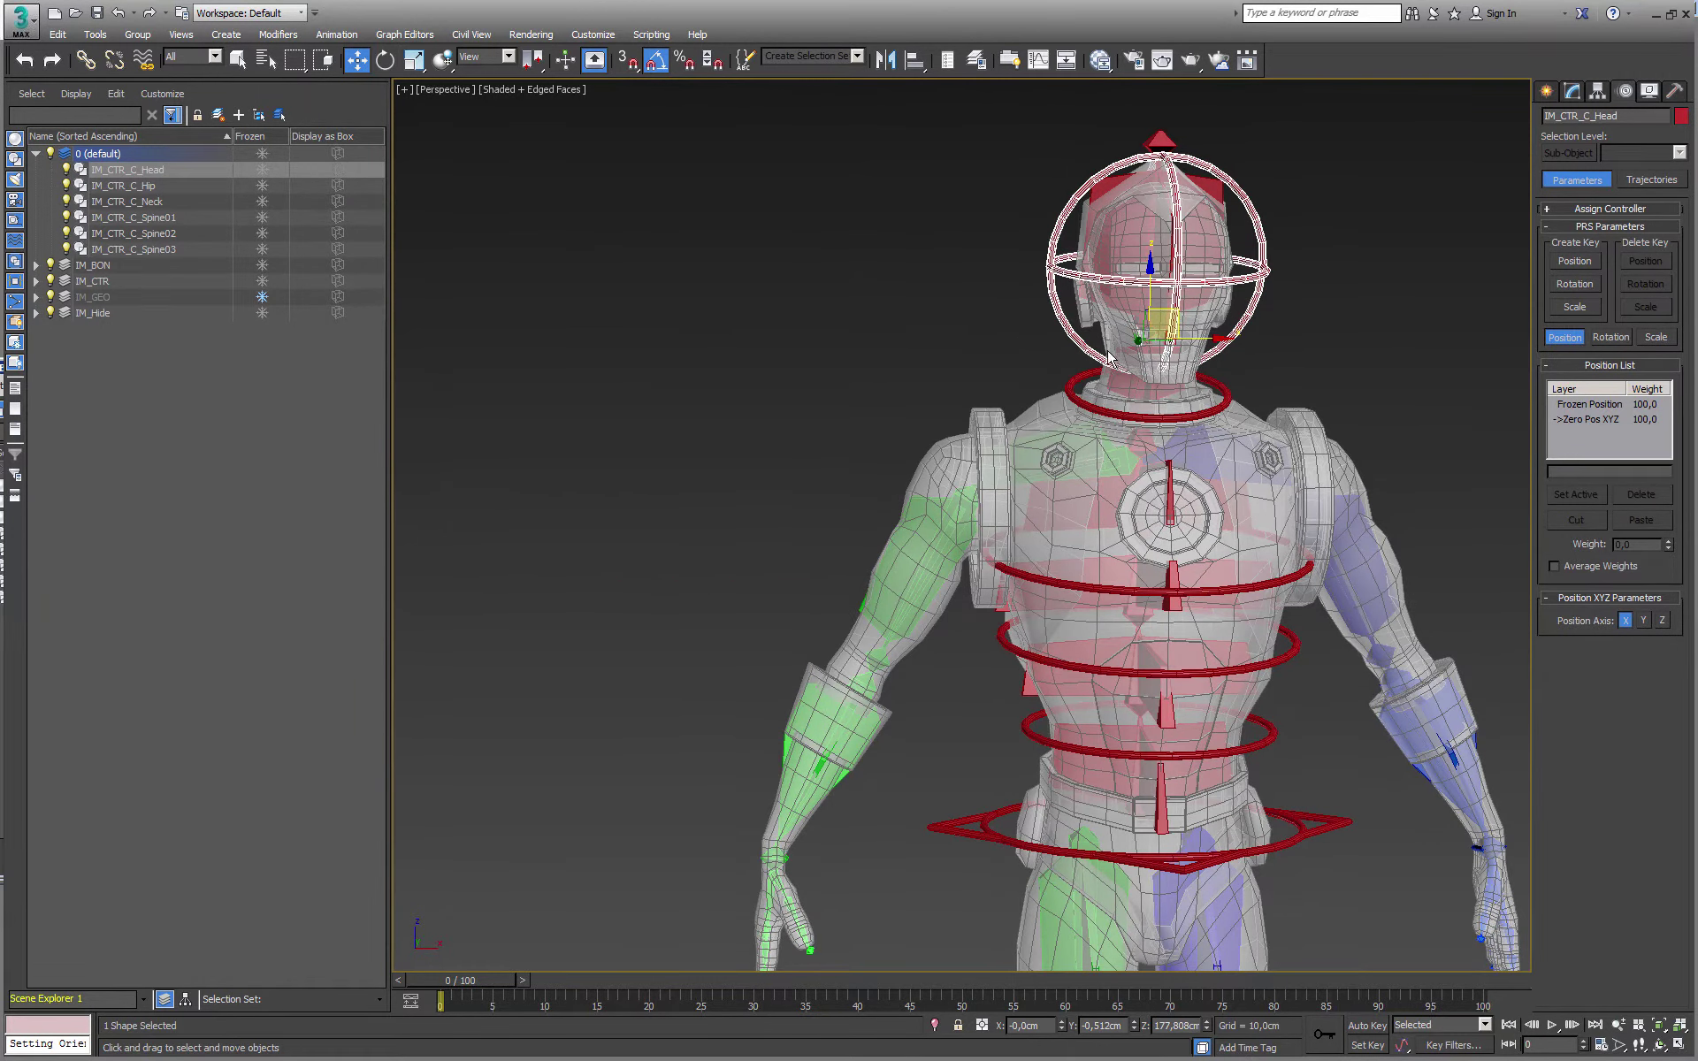
pyautogui.click(1086, 387)
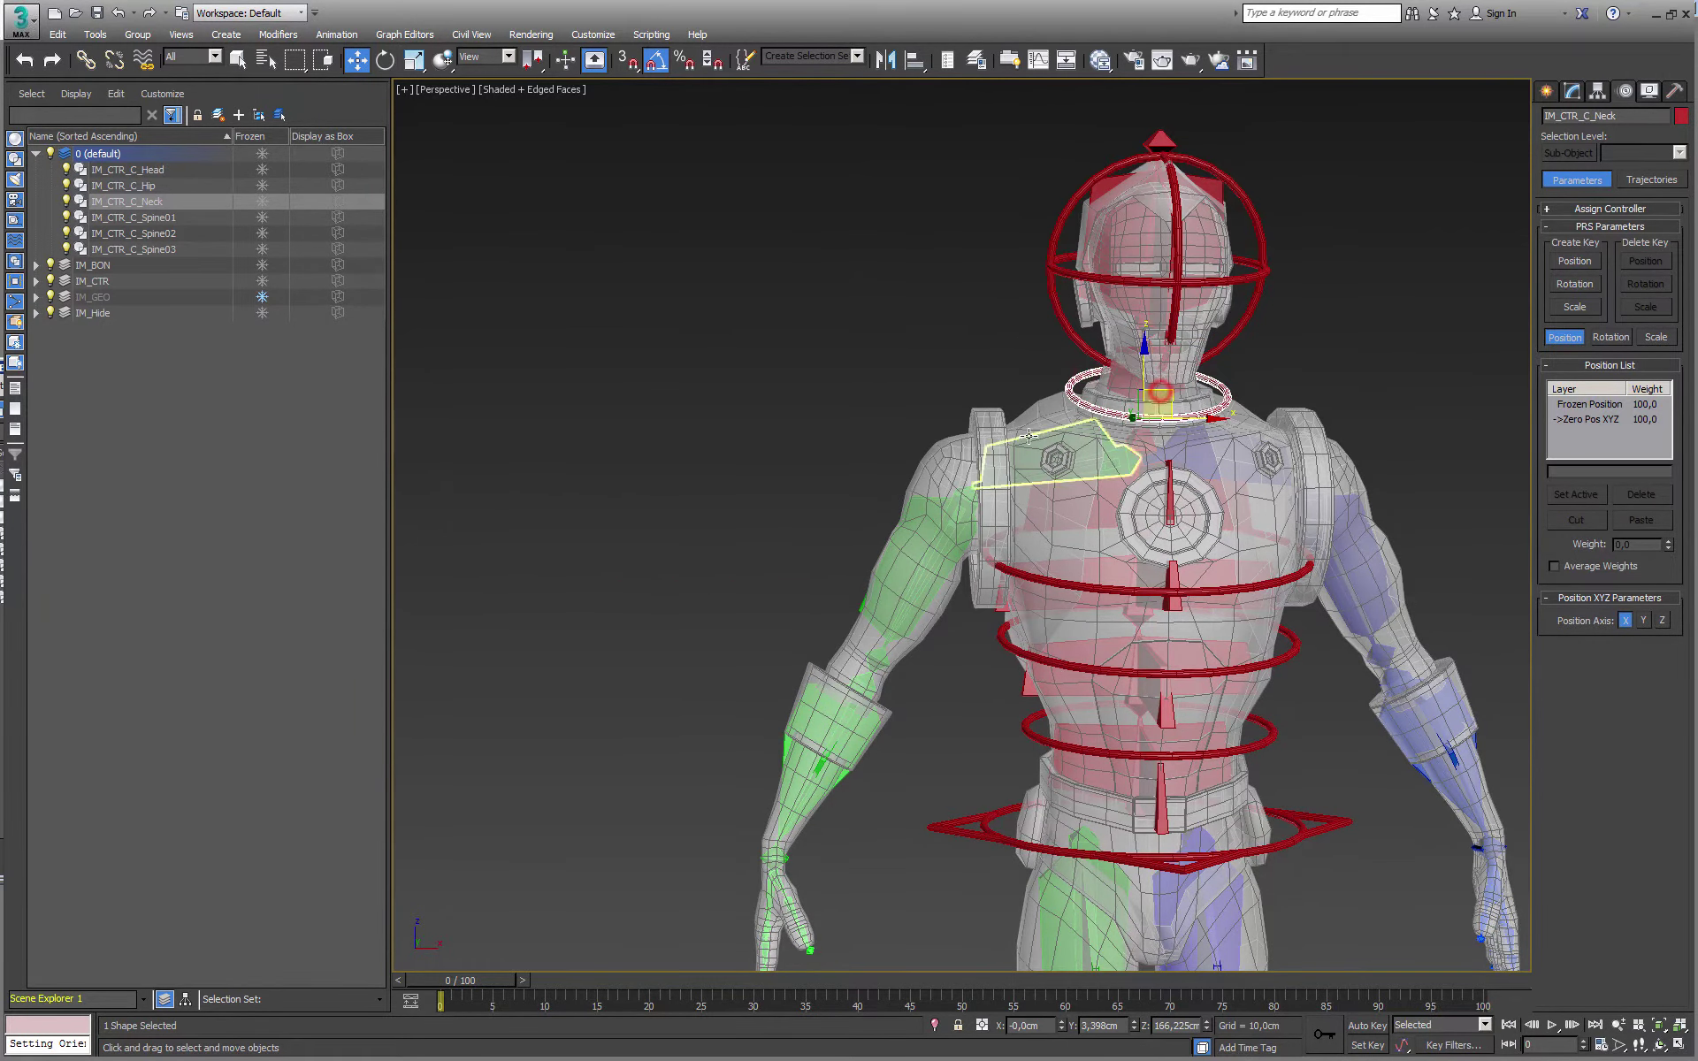
pyautogui.scroll(-3, 1034, 435)
pyautogui.keyDown('alt'); pyautogui.moveTo(1033, 435); pyautogui.dragTo(1066, 442, button='middle'); pyautogui.keyUp('alt')
pyautogui.click(1235, 737)
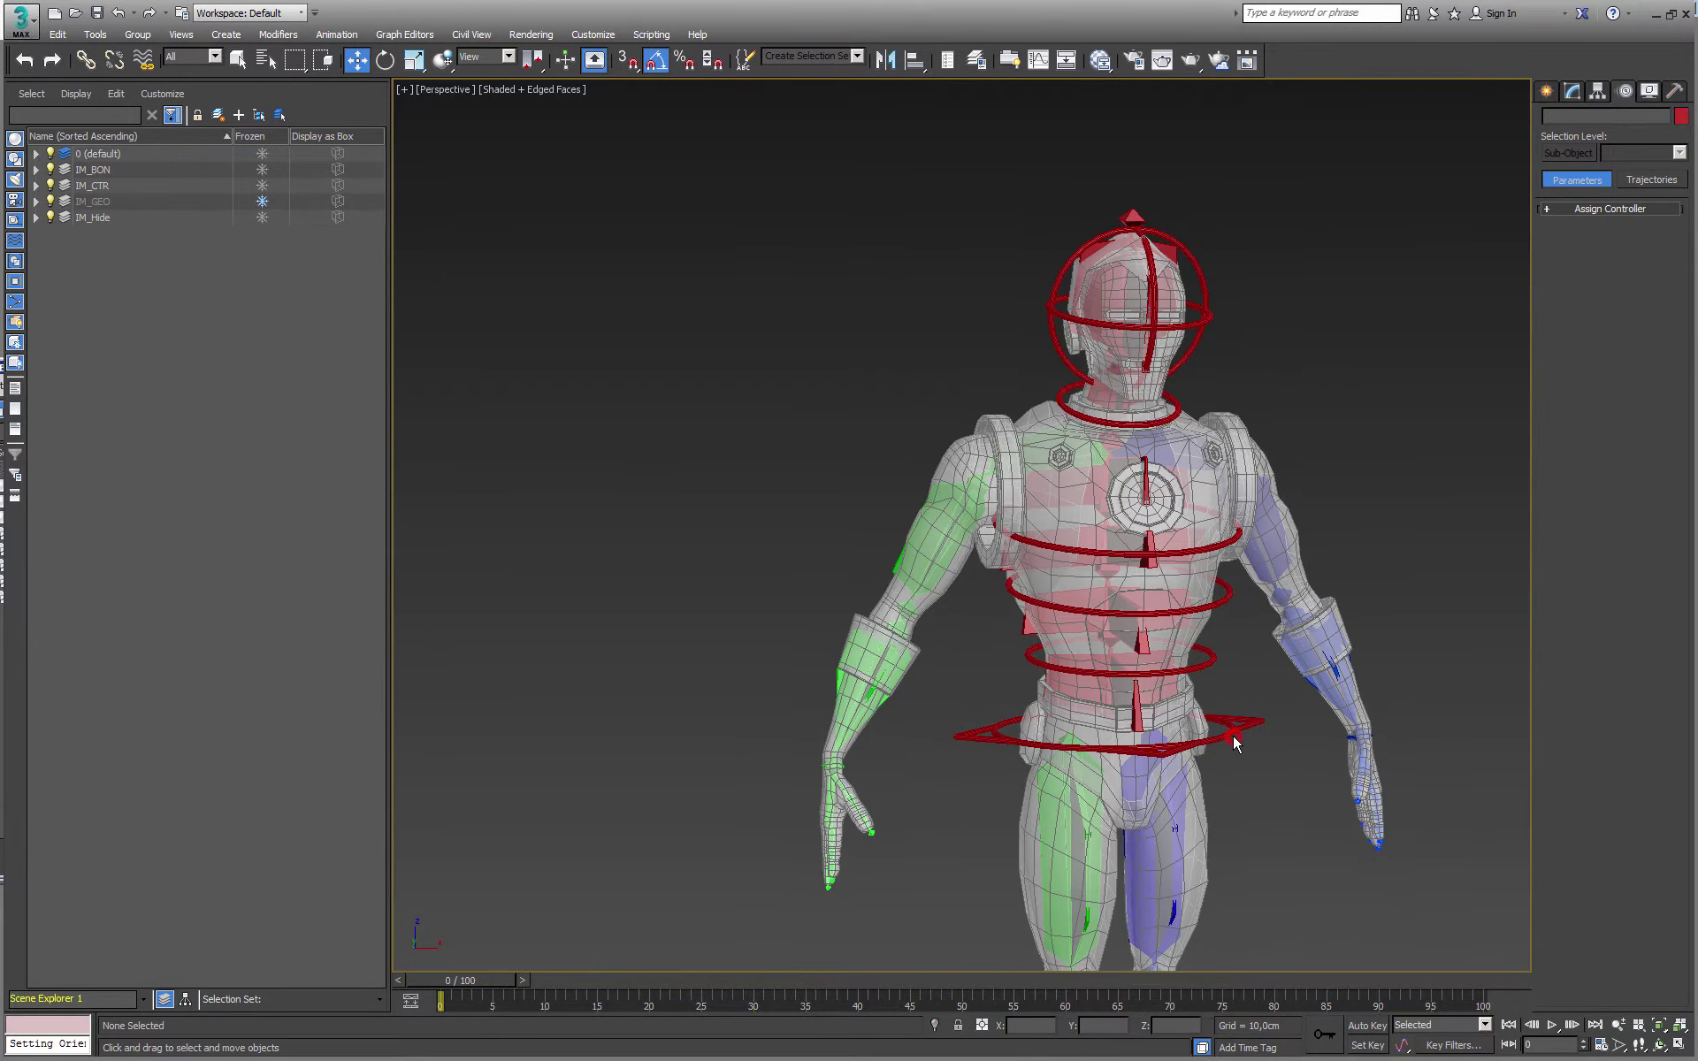
pyautogui.click(1230, 726)
pyautogui.moveTo(1139, 705); pyautogui.dragTo(834, 718)
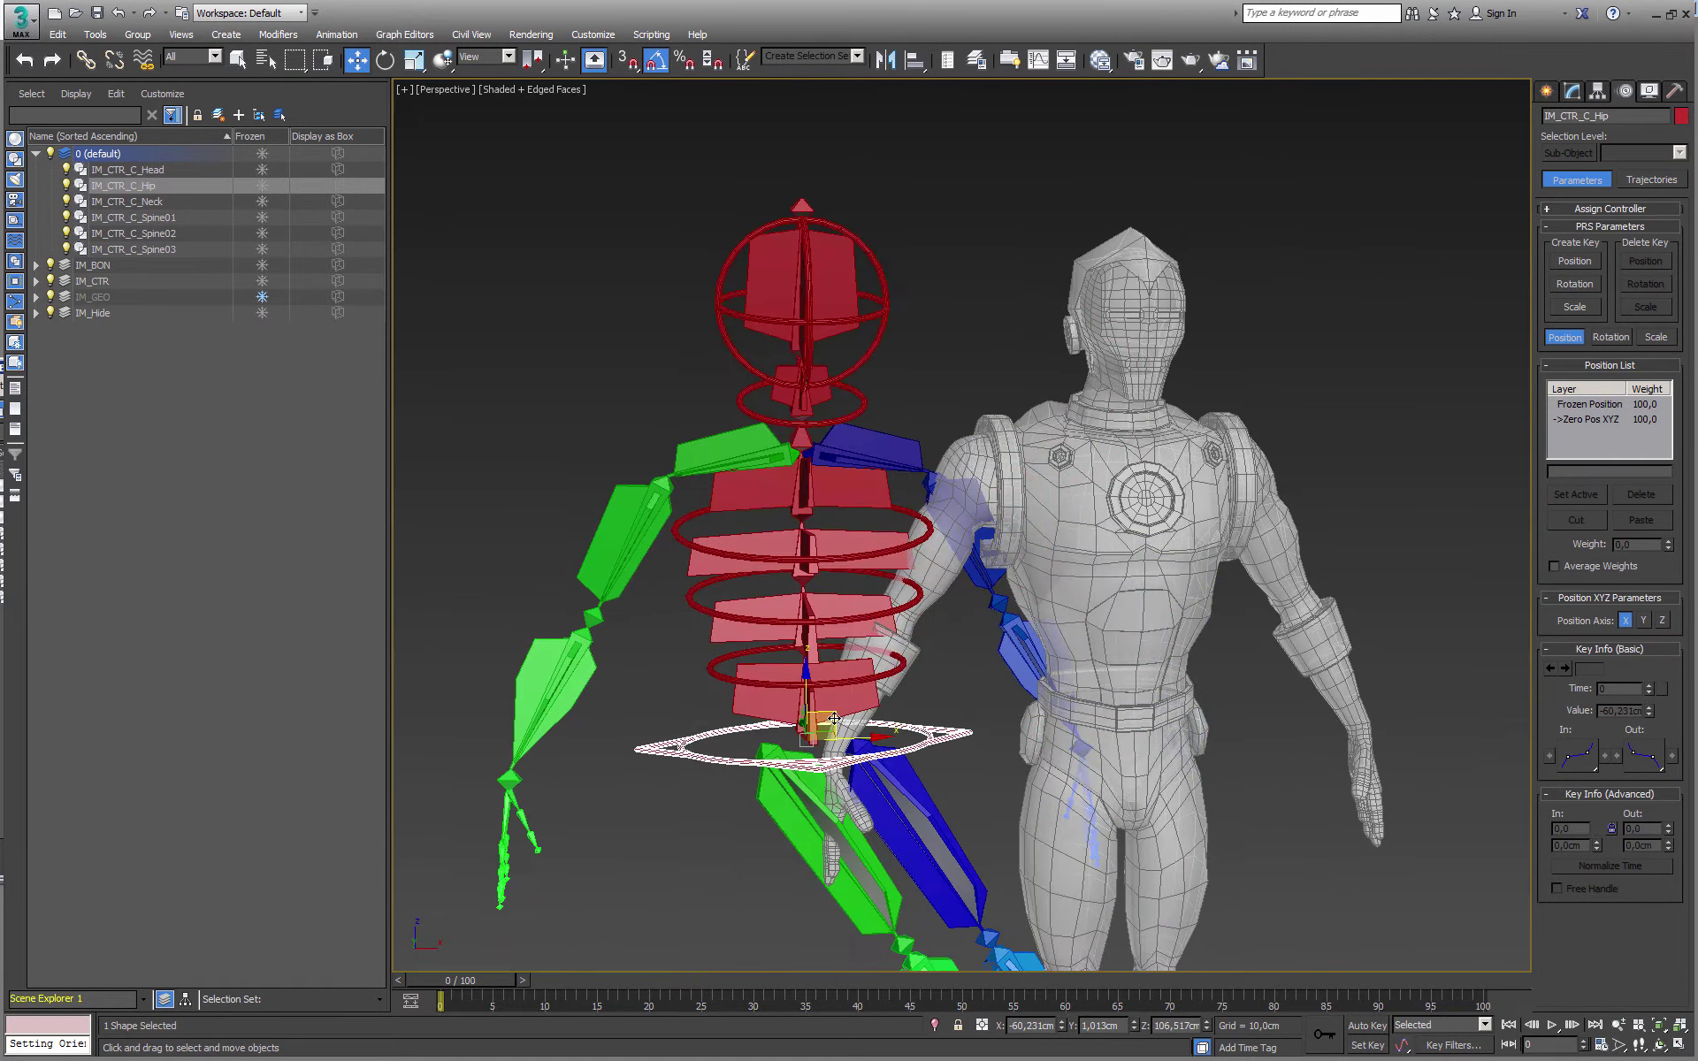
pyautogui.hotkey('ctrl', 'z')
# Create an HI Solver IK chain from the bone IM_BON_L_Shoulder to IM_BON_L_Arm
pyautogui.scroll(-2, 1092, 654)
pyautogui.keyDown('alt'); pyautogui.moveTo(1092, 654); pyautogui.dragTo(914, 473, button='middle'); pyautogui.keyUp('alt')
pyautogui.scroll(8, 915, 473)
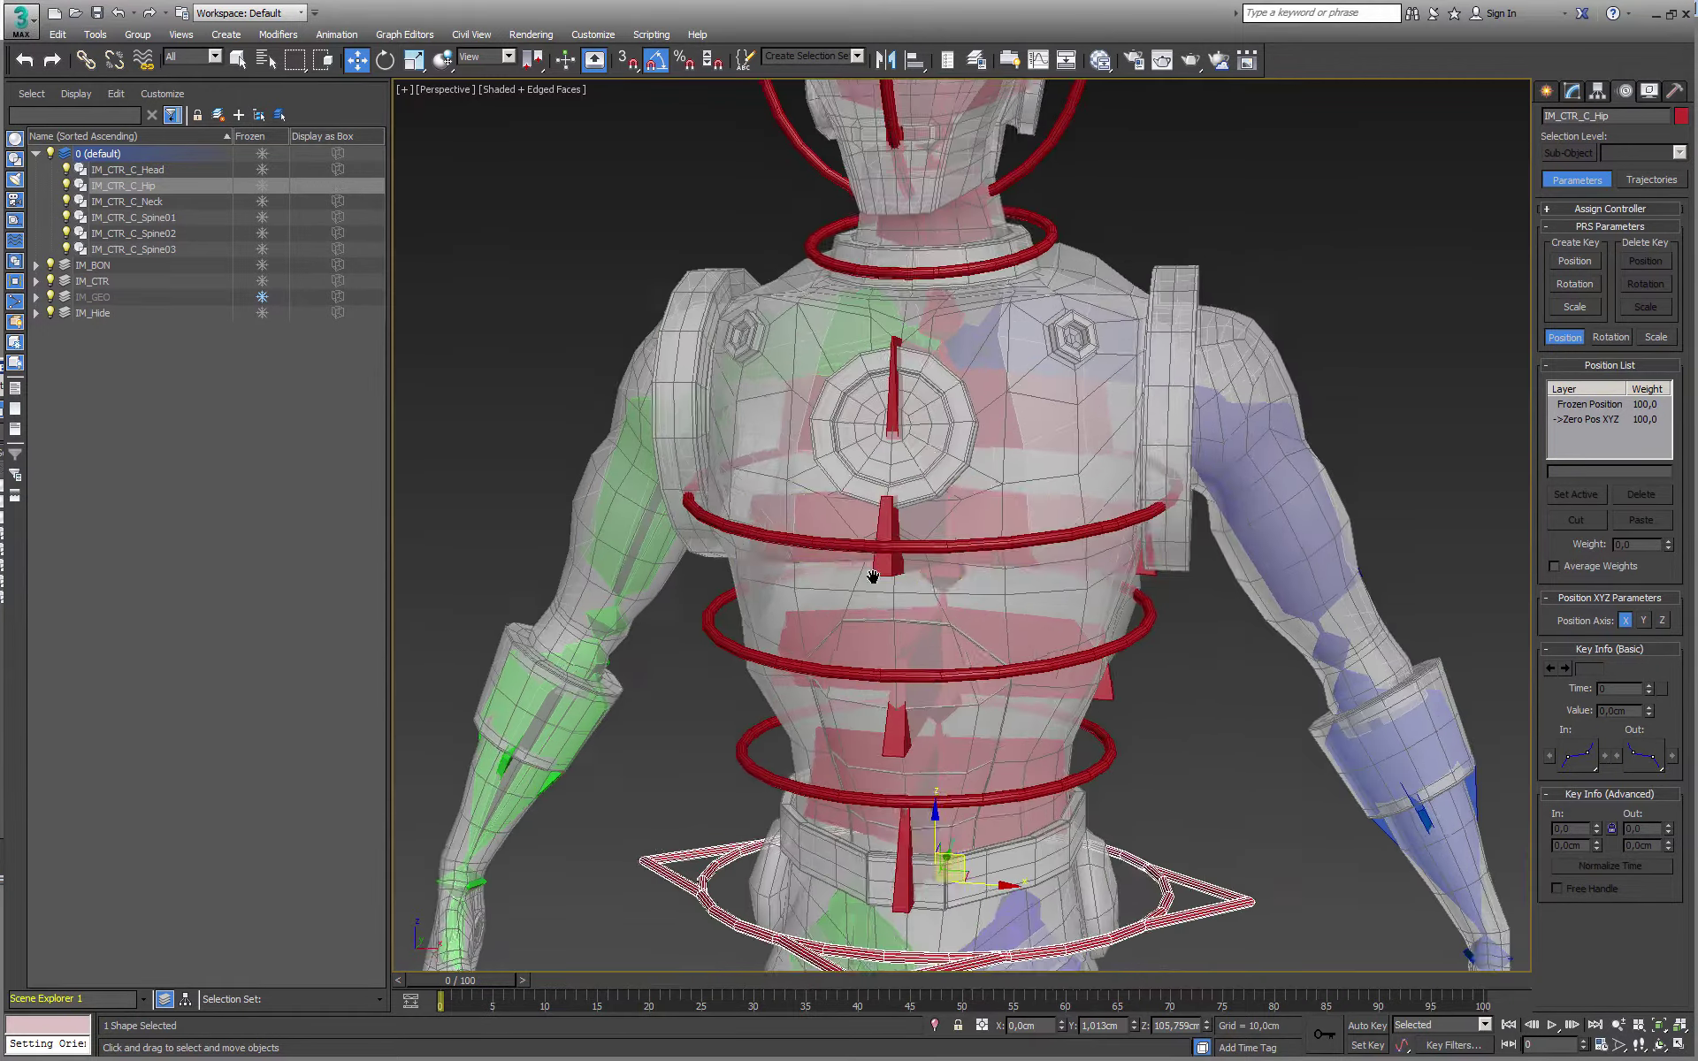
pyautogui.click(1032, 425)
pyautogui.keyDown('alt'); pyautogui.moveTo(1033, 425); pyautogui.dragTo(944, 422, button='middle'); pyautogui.keyUp('alt')
pyautogui.scroll(3, 909, 450)
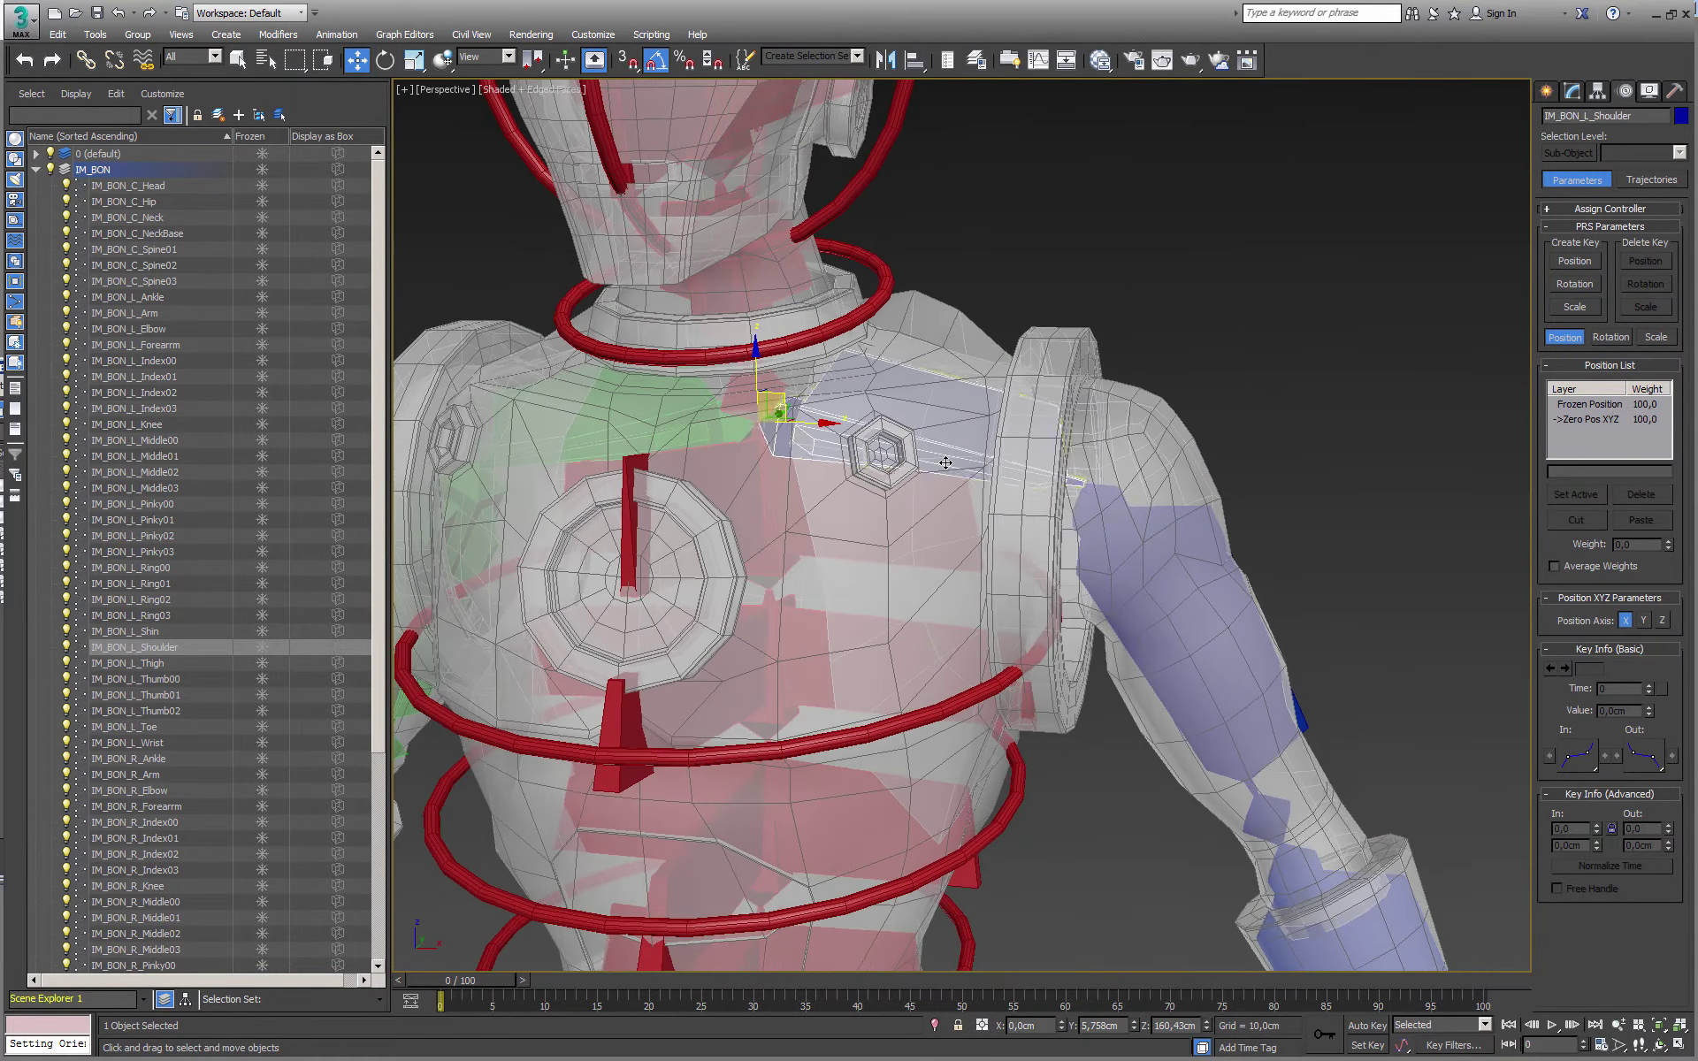
pyautogui.rightClick(941, 402)
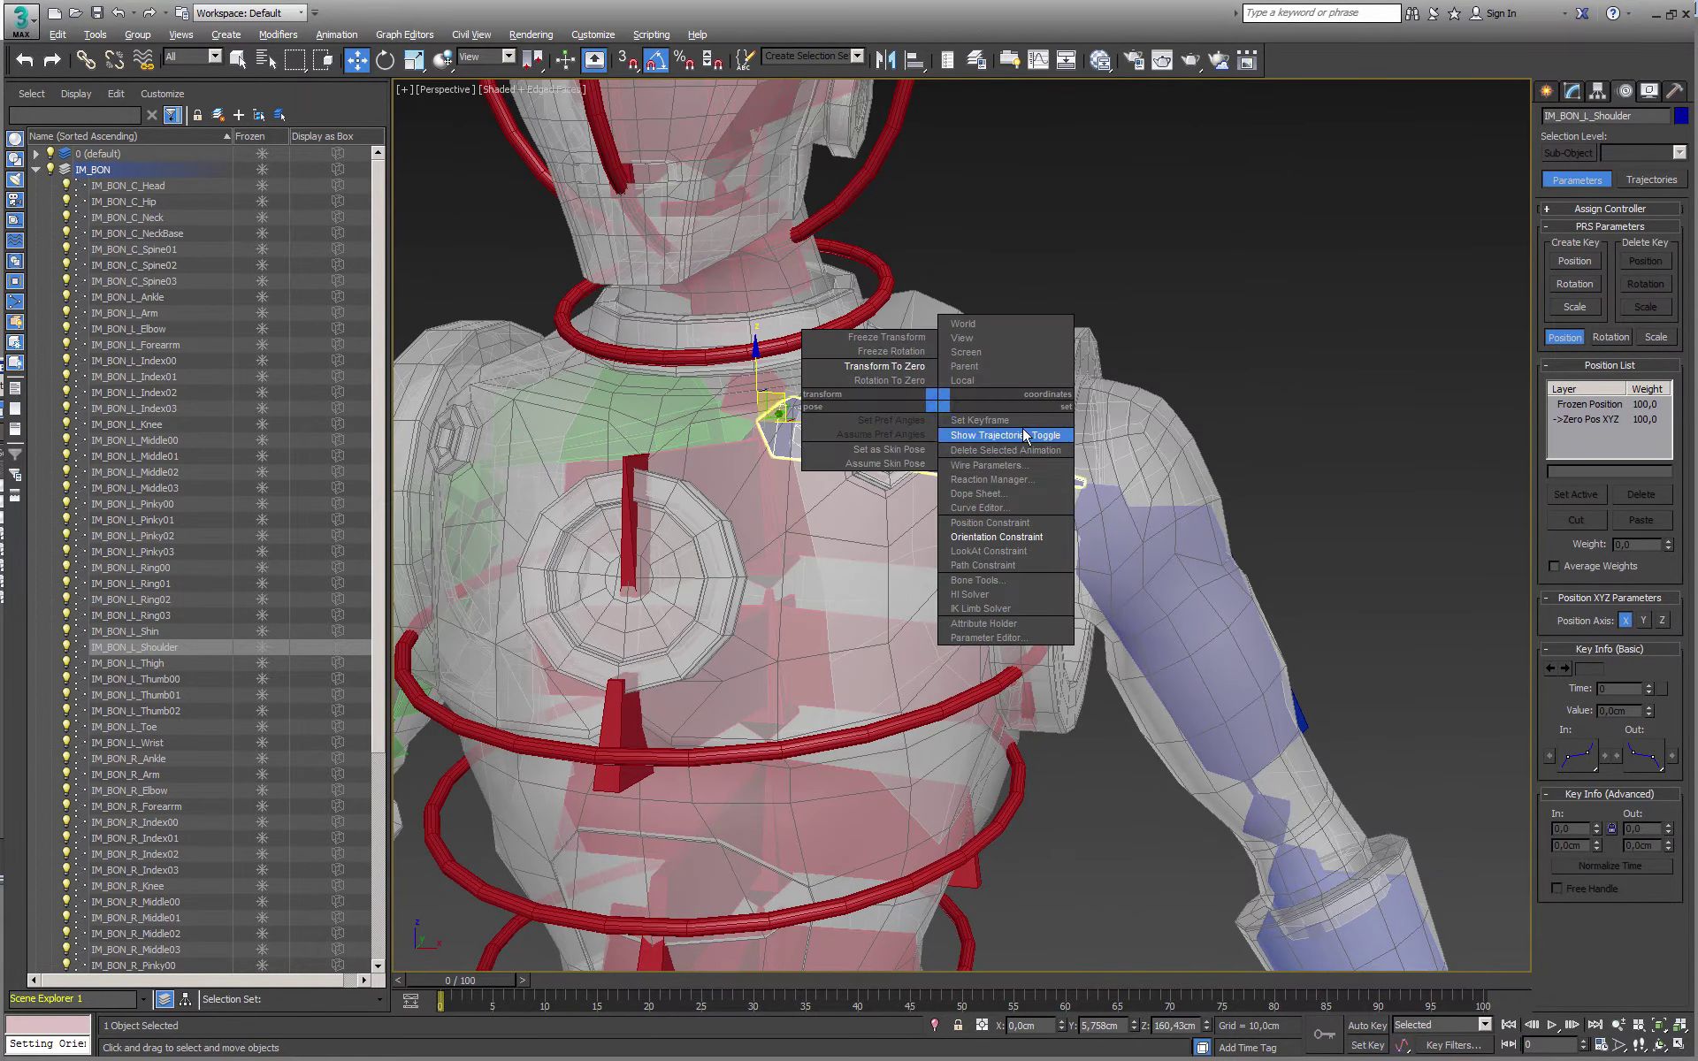
pyautogui.click(978, 596)
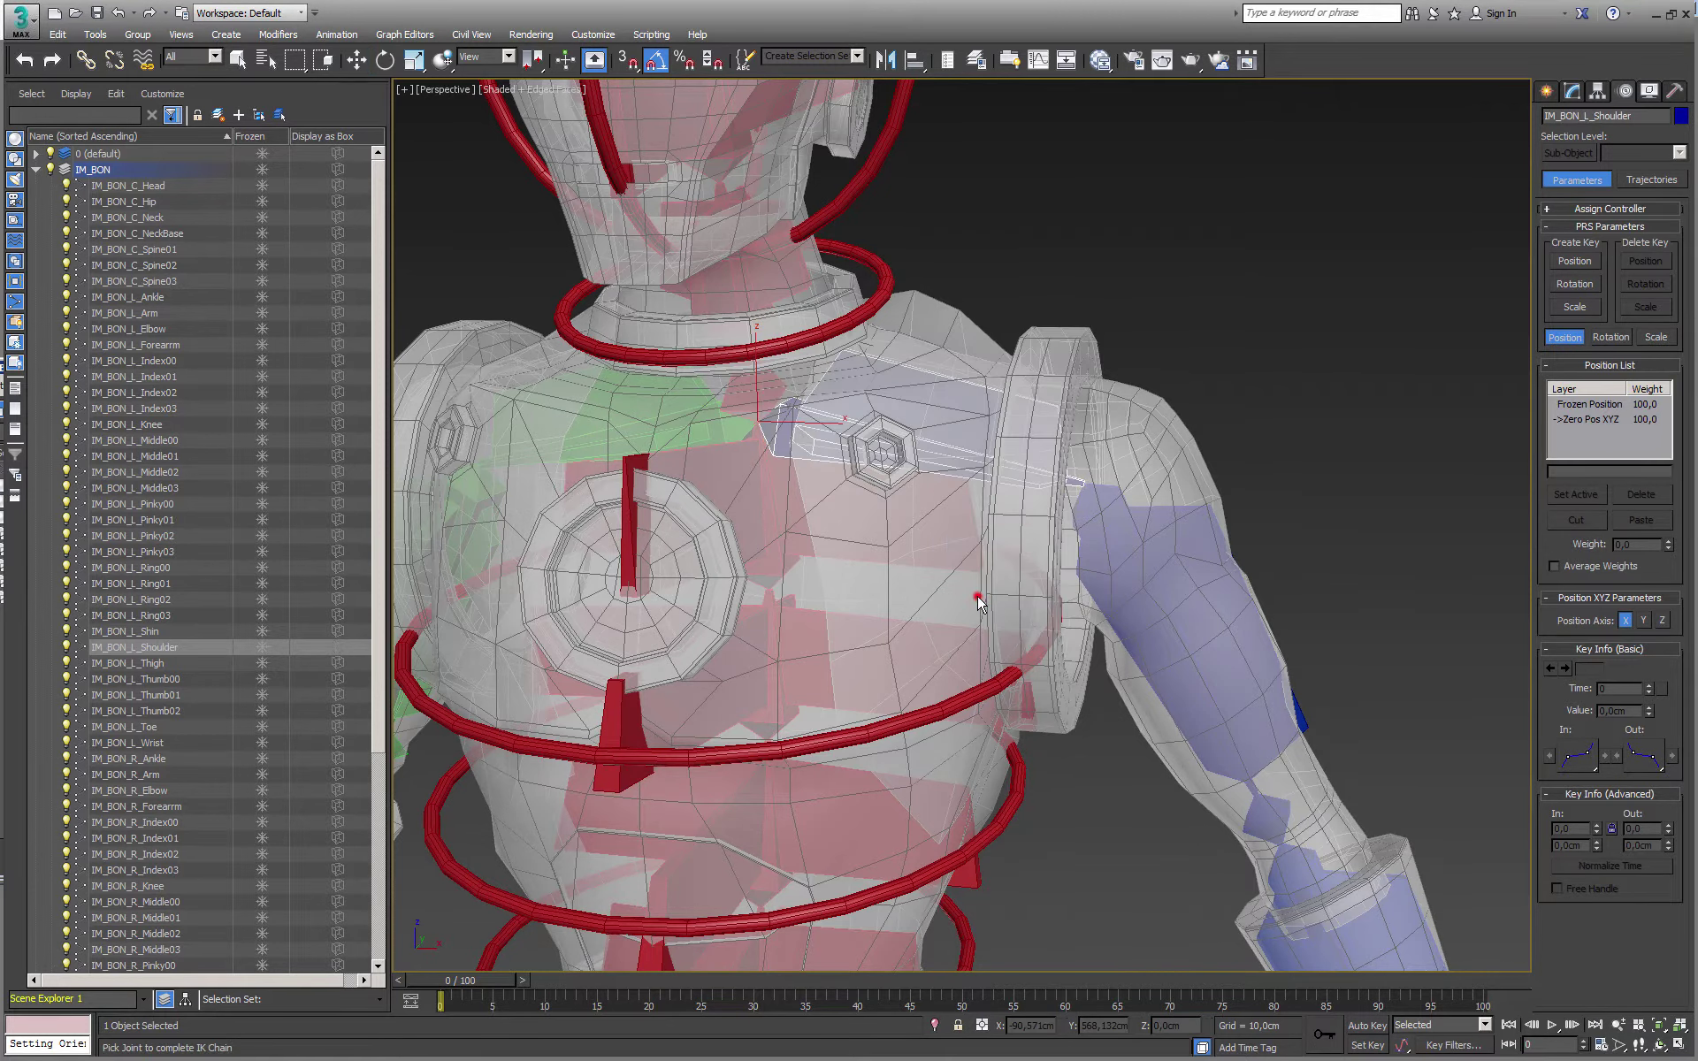
pyautogui.click(1206, 602)
pyautogui.keyDown('alt'); pyautogui.moveTo(1205, 601); pyautogui.dragTo(1094, 566, button='middle'); pyautogui.keyUp('alt')
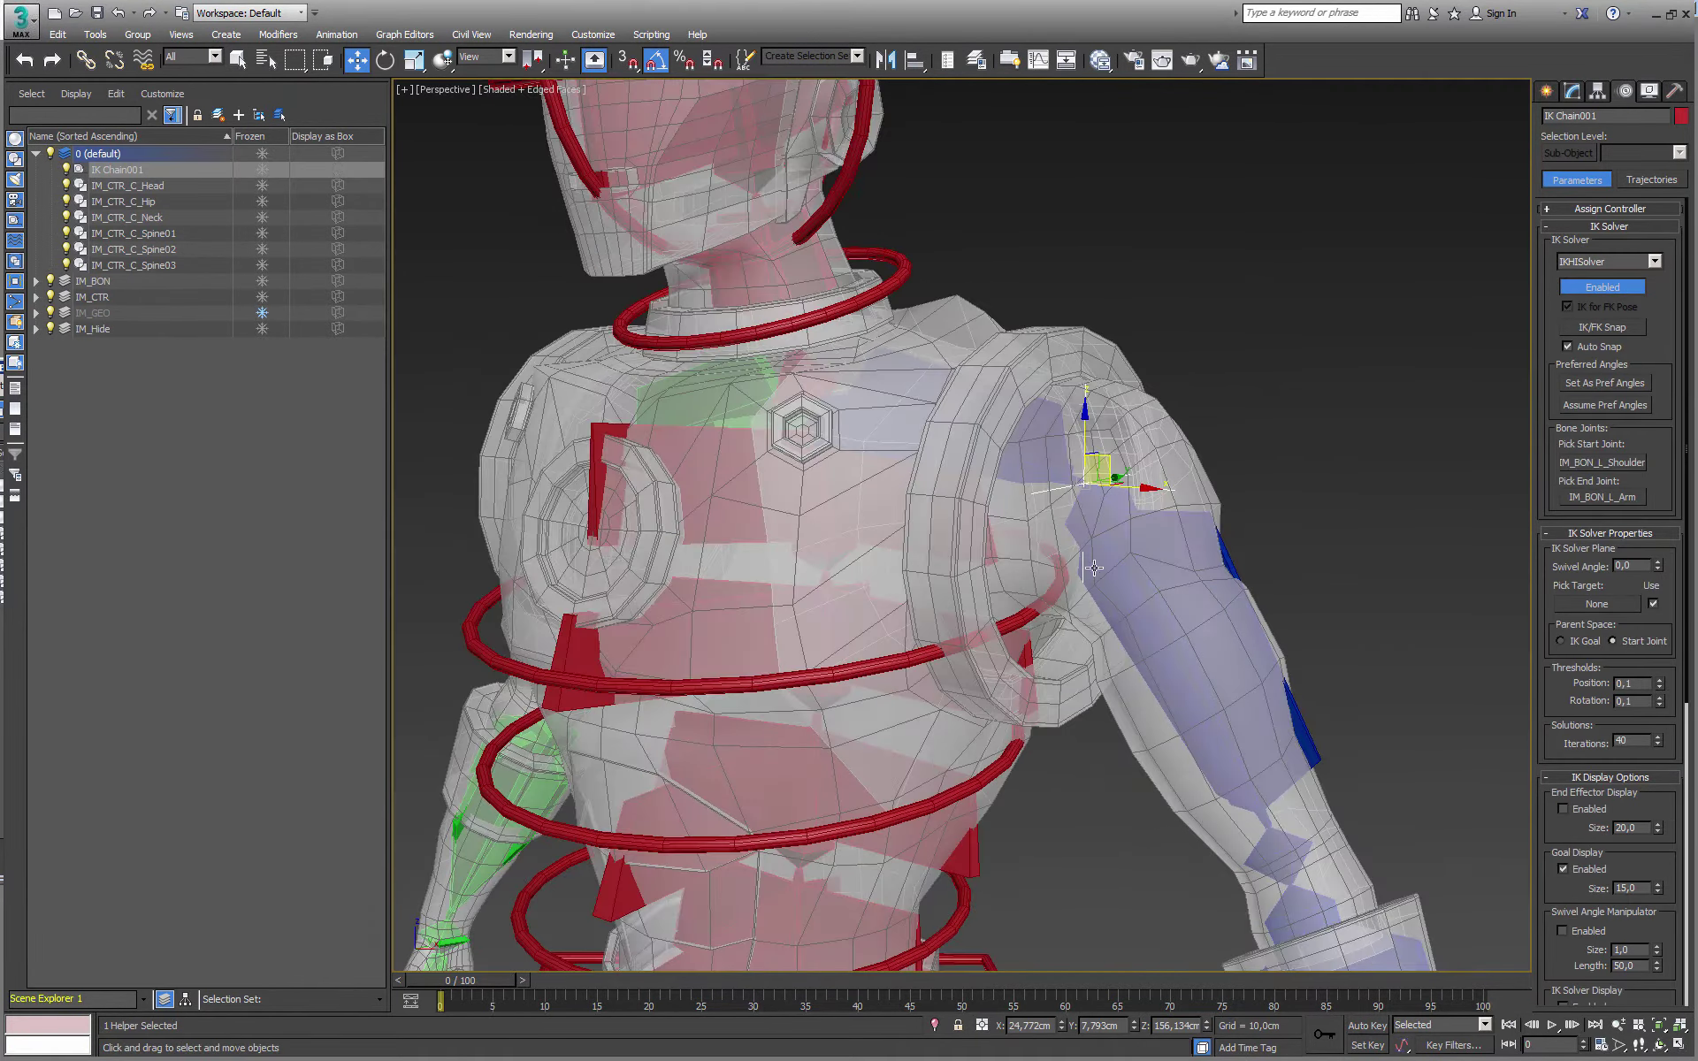
# Test the left shoulder's IK chain by moving its goal up and forward, undoing the moves
pyautogui.keyDown('alt'); pyautogui.moveTo(1122, 486); pyautogui.dragTo(1177, 477, button='middle'); pyautogui.keyUp('alt')
pyautogui.moveTo(1110, 459); pyautogui.dragTo(1108, 412)
pyautogui.hotkey('ctrl', 'z')
pyautogui.keyDown('alt'); pyautogui.moveTo(1108, 412); pyautogui.dragTo(1096, 464, button='middle'); pyautogui.keyUp('alt')
pyautogui.moveTo(1096, 465); pyautogui.dragTo(1090, 467)
pyautogui.scroll(-5, 1090, 467)
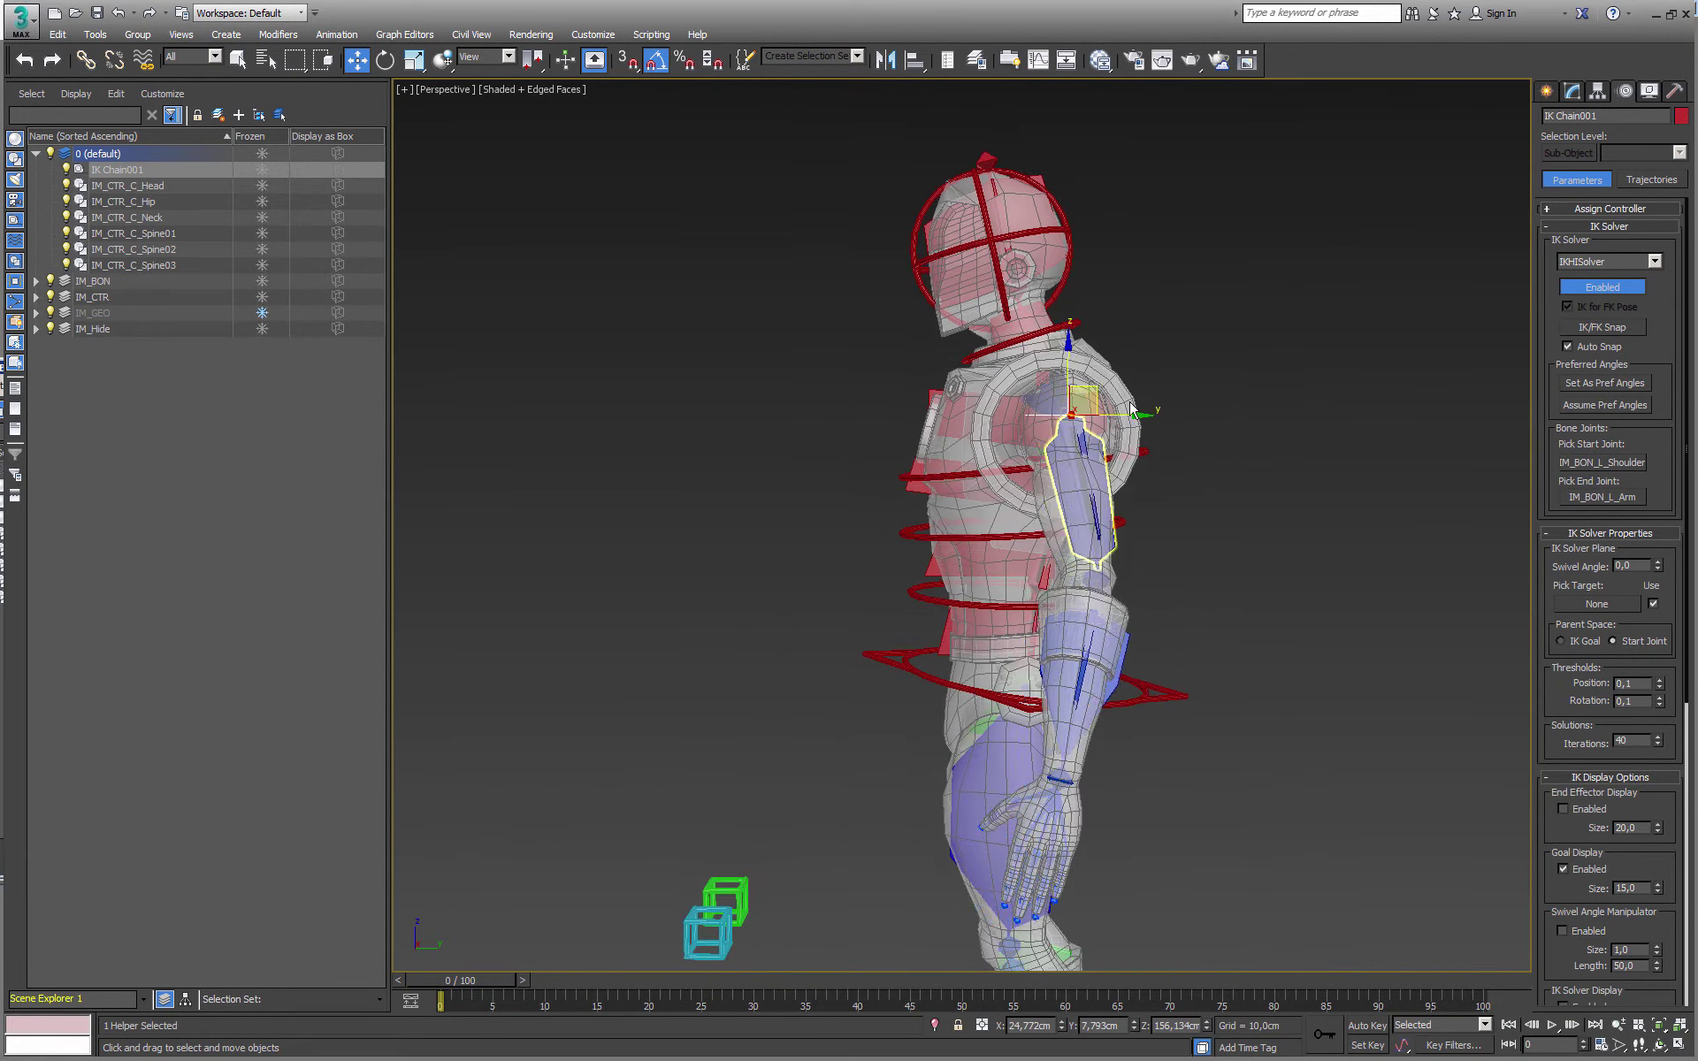
pyautogui.moveTo(1089, 400); pyautogui.dragTo(1060, 399)
pyautogui.hotkey('ctrl', 'z')
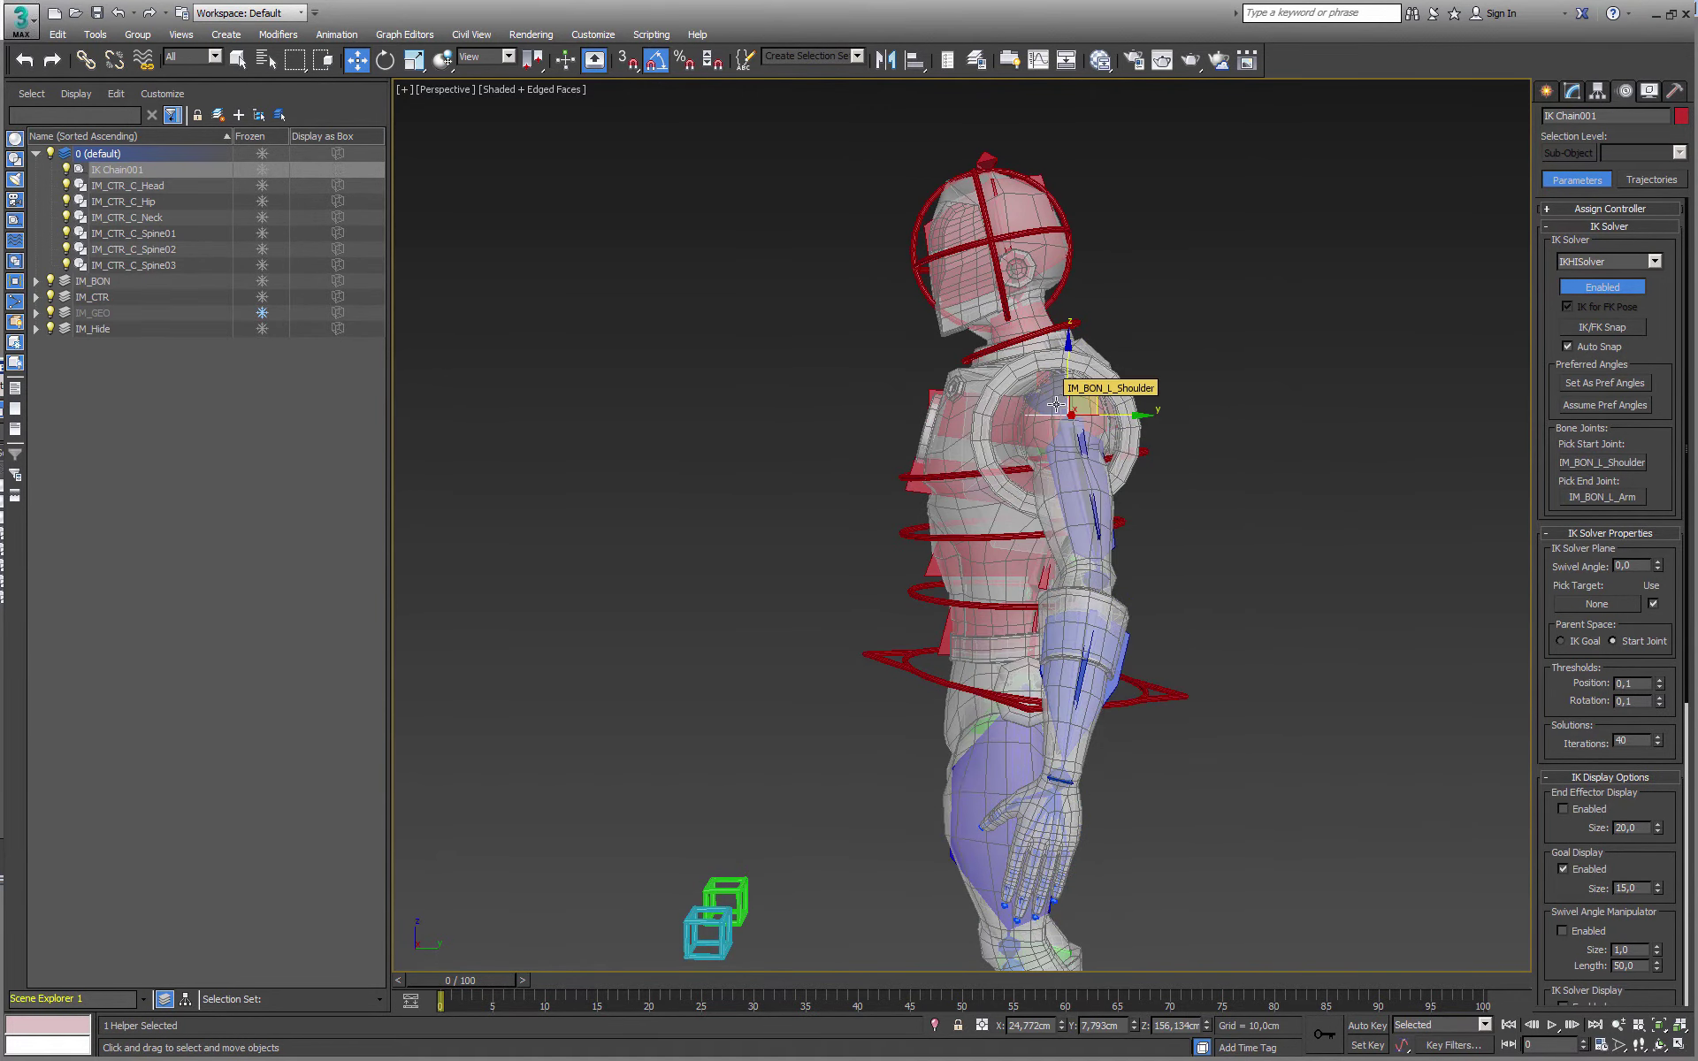
# Draw a circle with a radius of about 17.85 cm on the floor beside the character and name it IM_CTR_L_Shoulder
pyautogui.keyDown('alt'); pyautogui.moveTo(1063, 402); pyautogui.dragTo(1144, 443, button='middle'); pyautogui.keyUp('alt')
pyautogui.moveTo(1116, 523); pyautogui.dragTo(1021, 389, button='middle')
pyautogui.keyDown('alt'); pyautogui.moveTo(1021, 389); pyautogui.dragTo(903, 600, button='middle'); pyautogui.keyUp('alt')
pyautogui.scroll(-2, 999, 661)
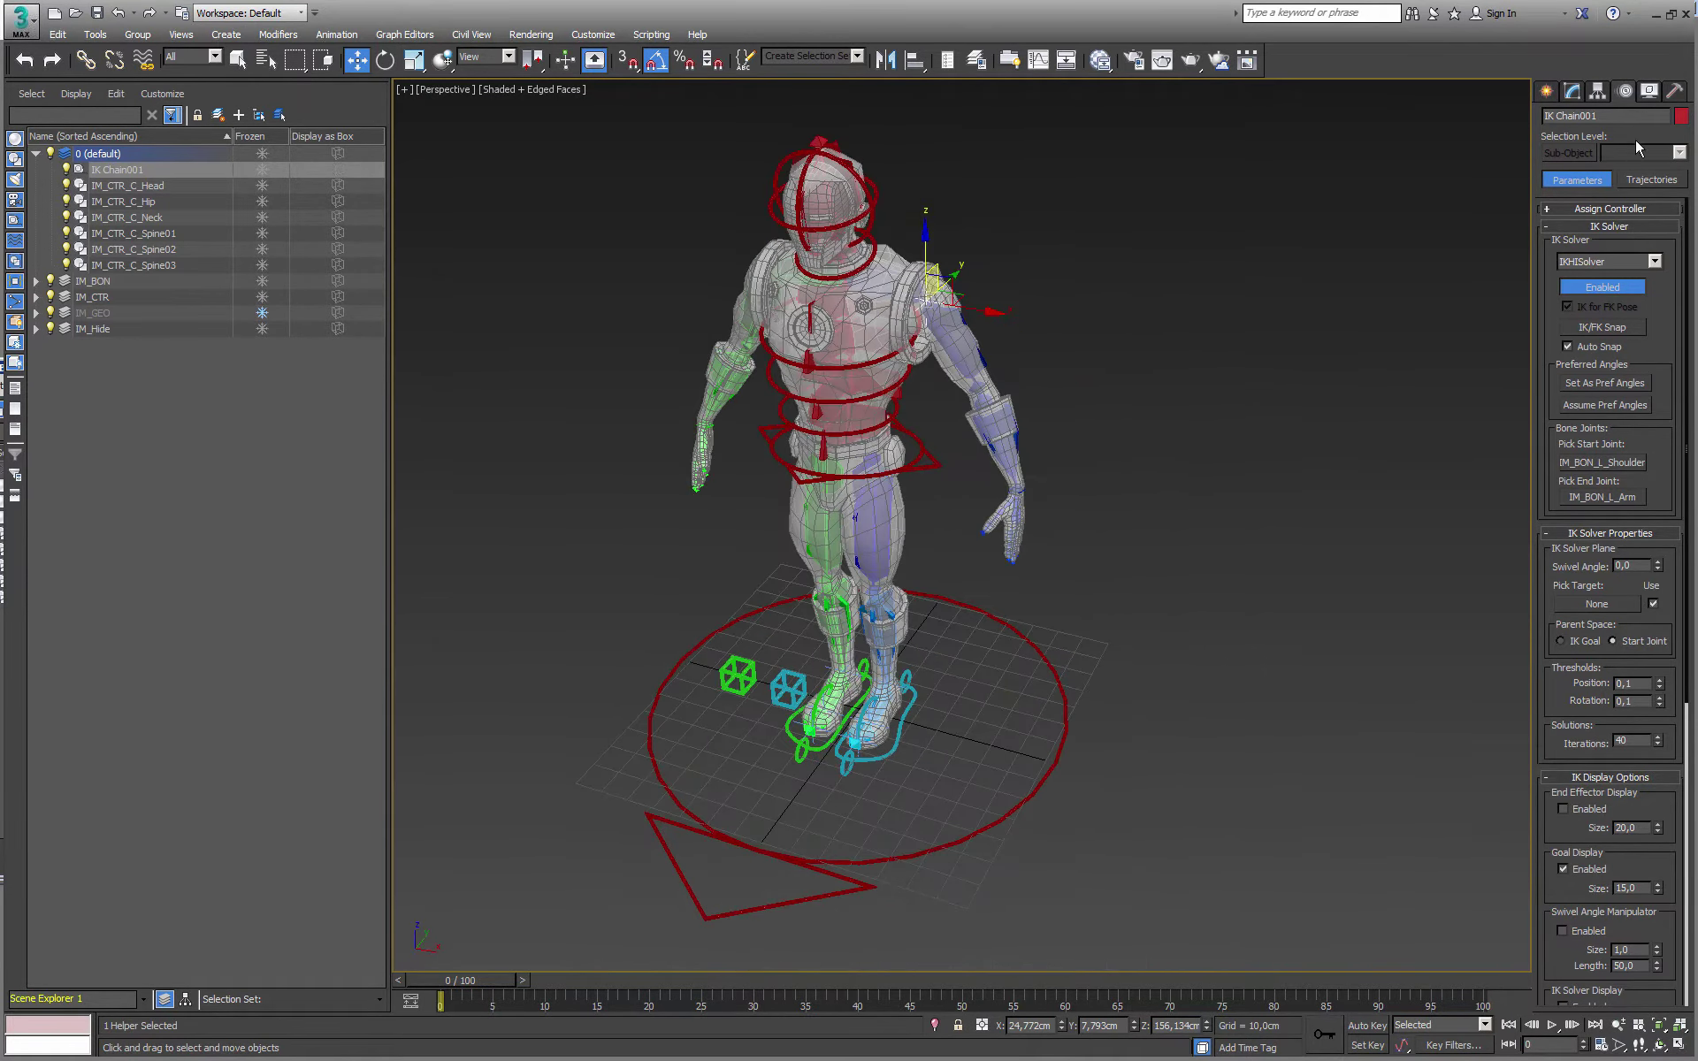
pyautogui.click(1571, 92)
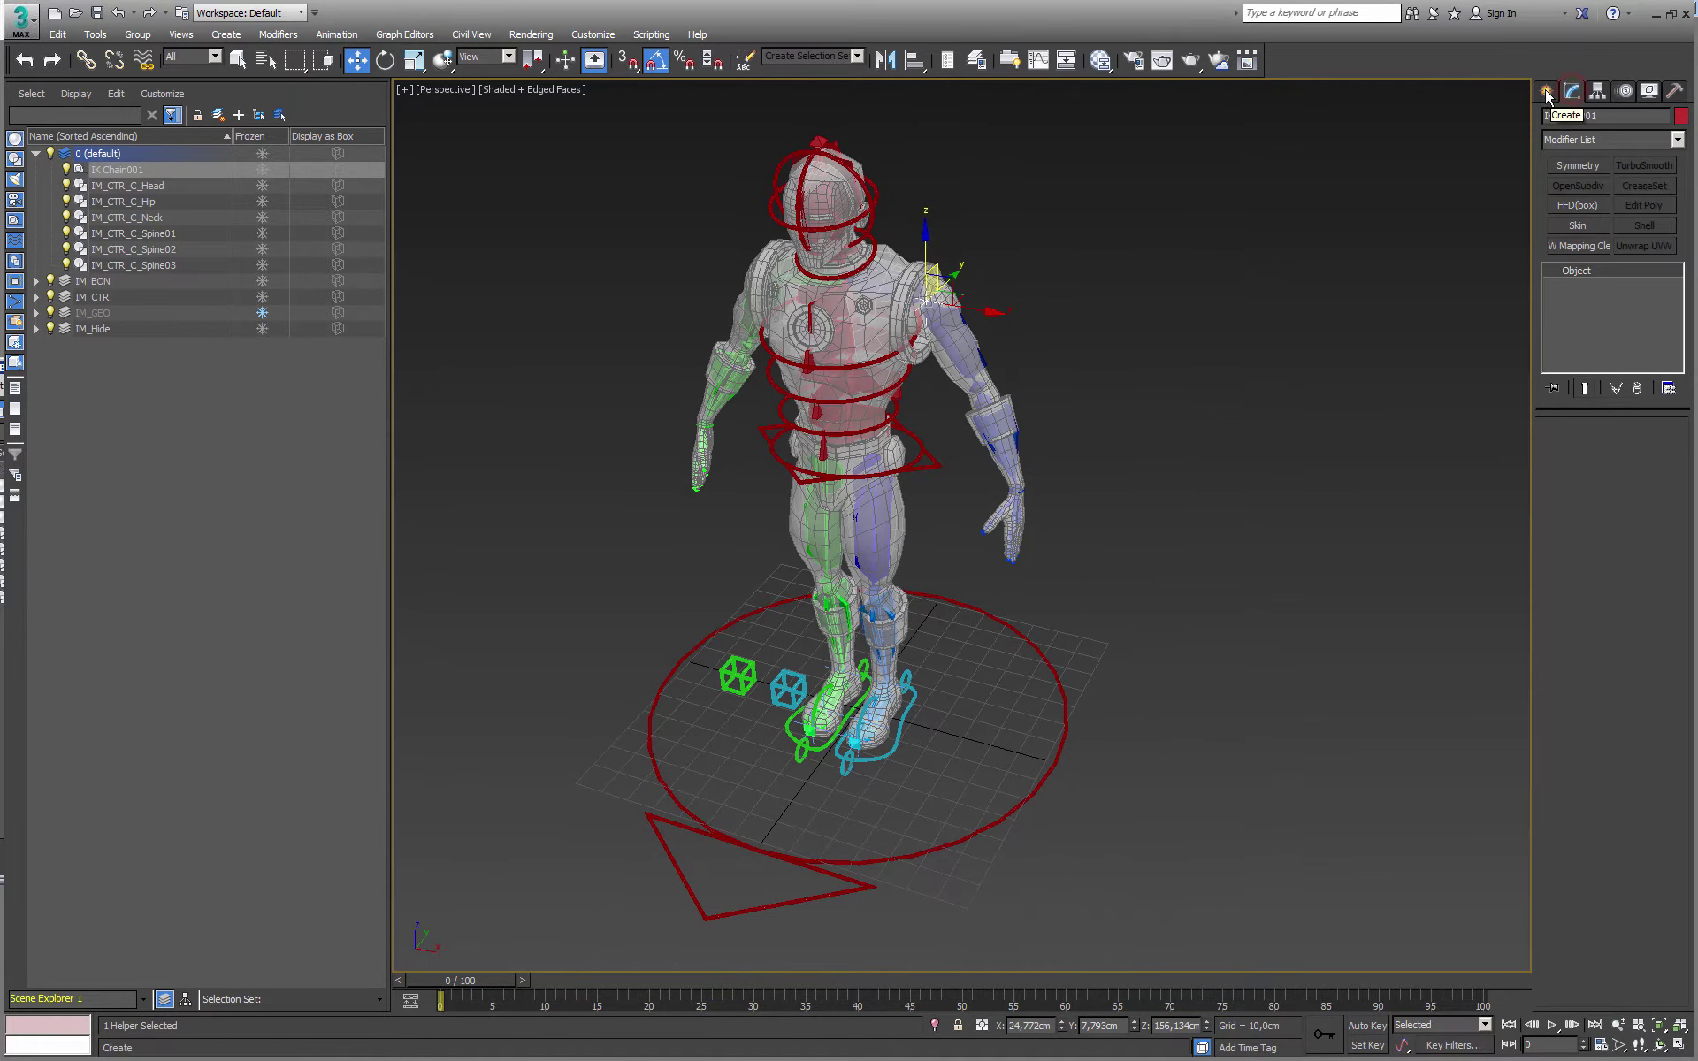
pyautogui.click(1546, 91)
pyautogui.click(1590, 236)
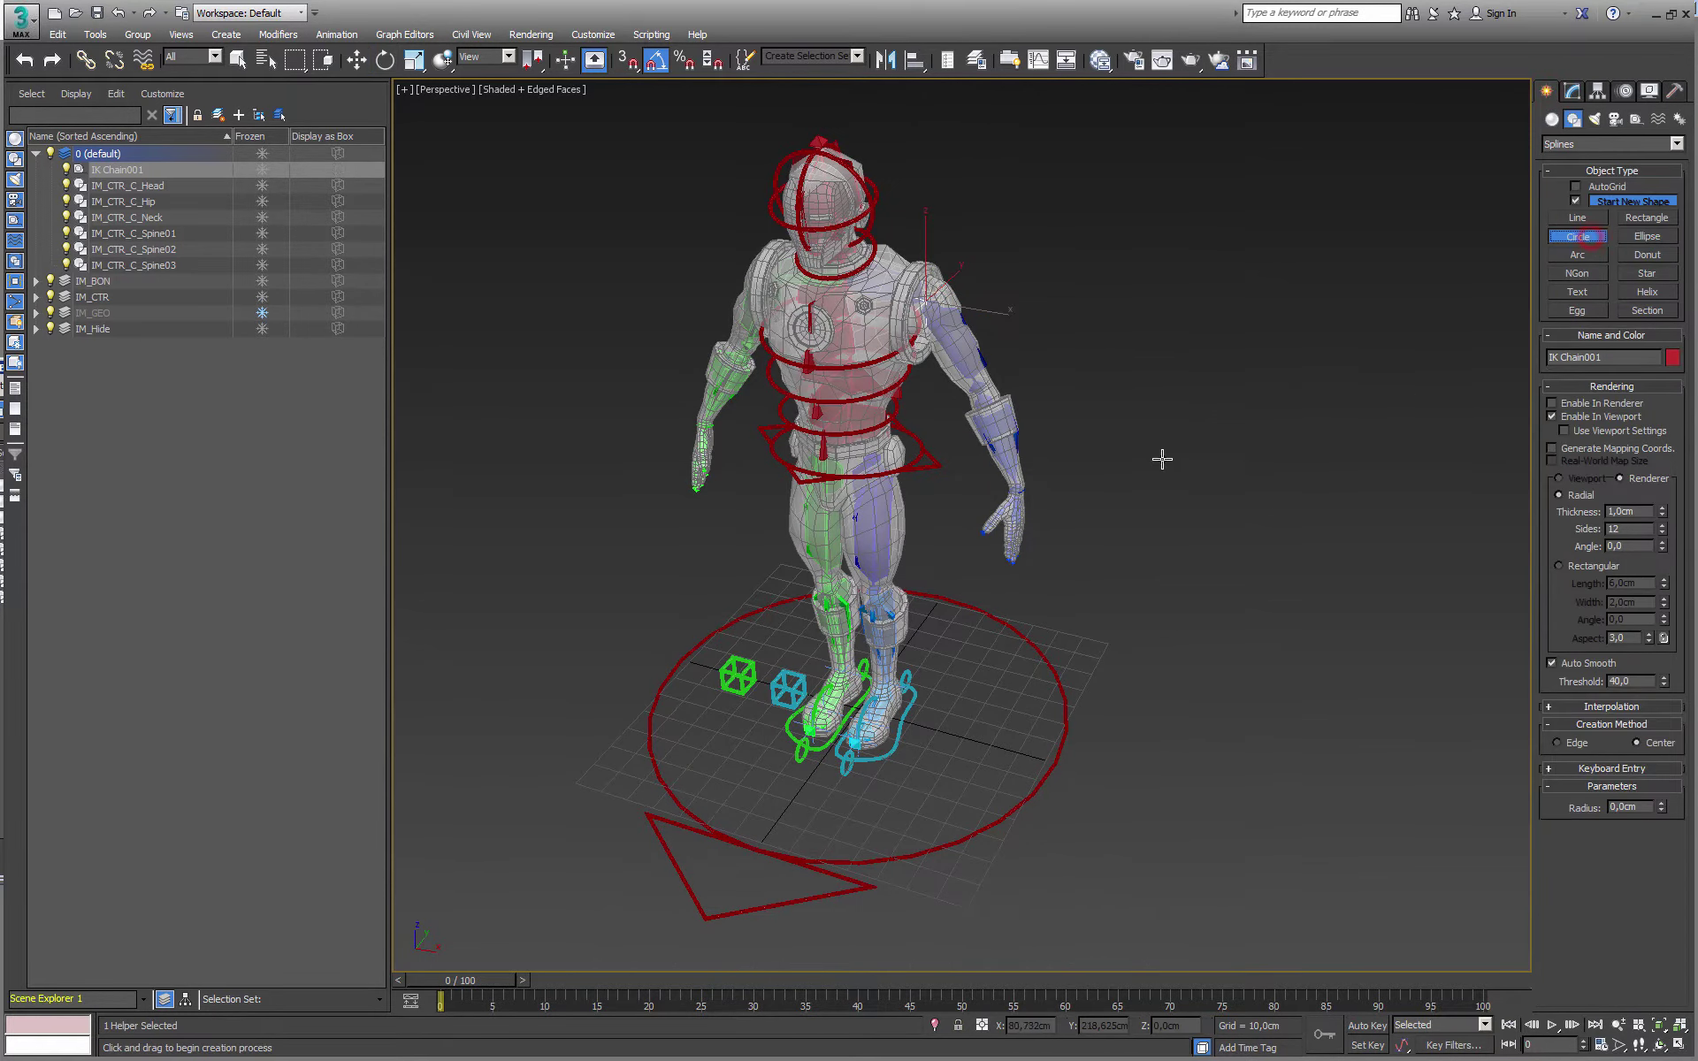
pyautogui.moveTo(1156, 742); pyautogui.dragTo(1181, 776)
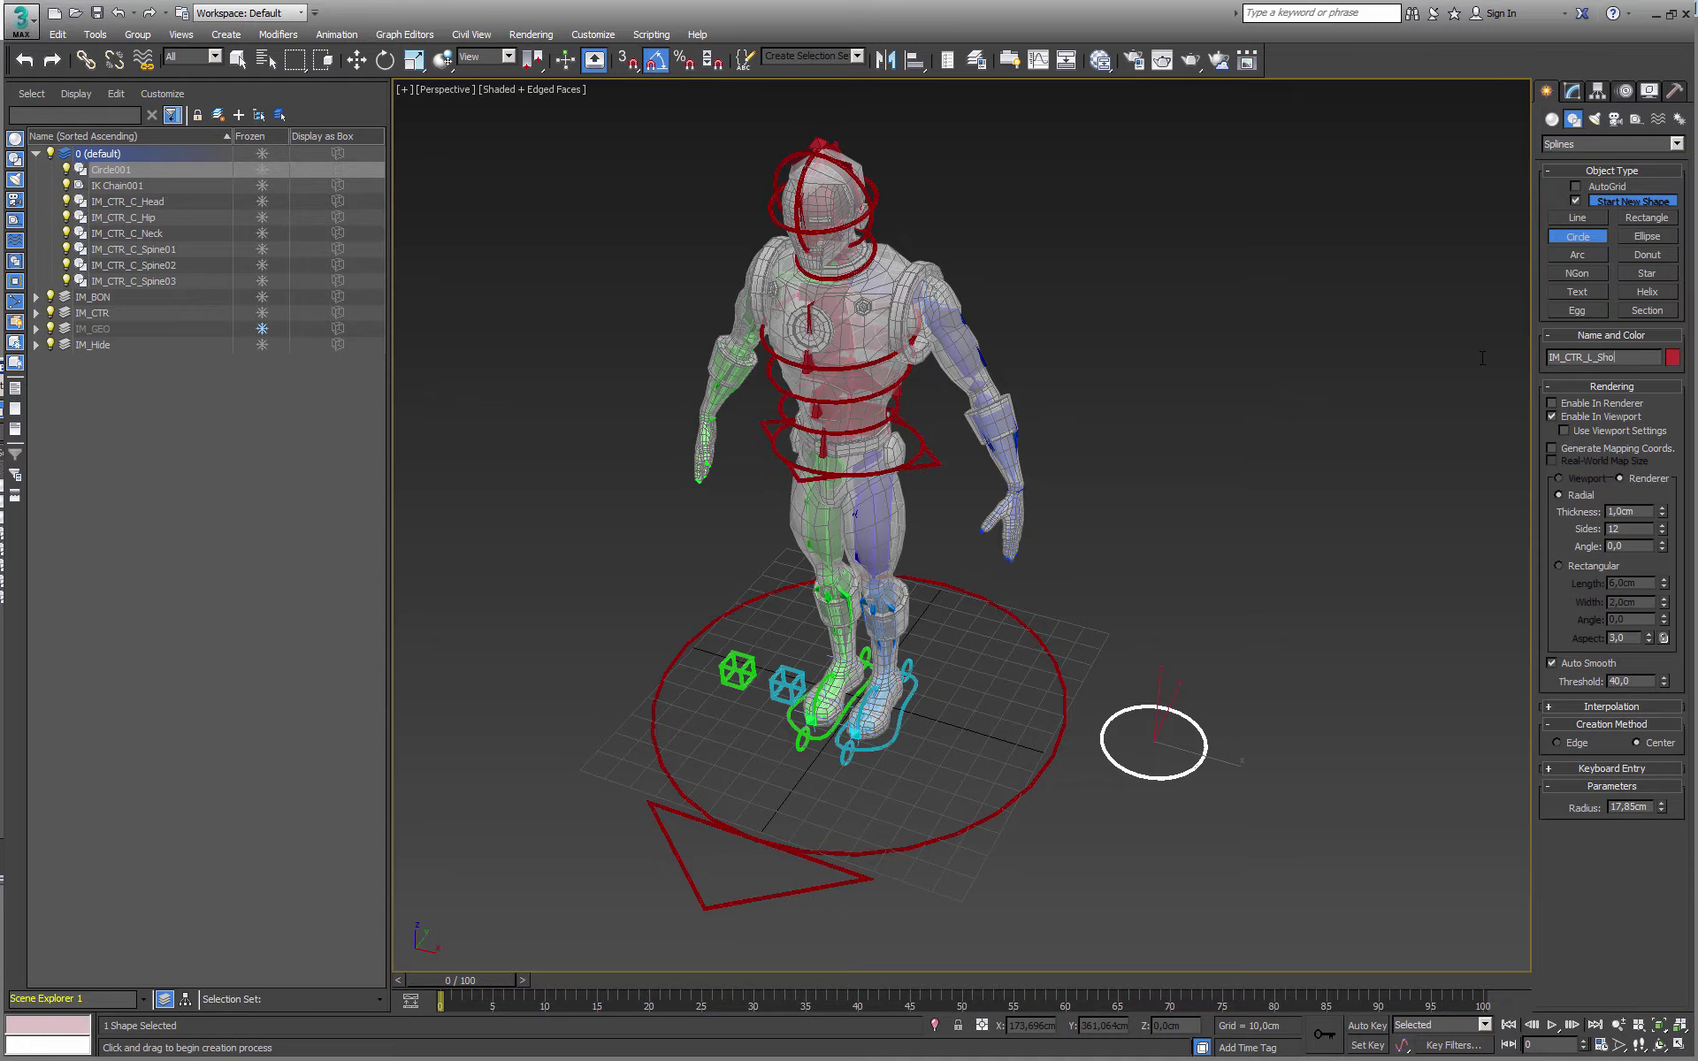
pyautogui.rightClick(1257, 725)
pyautogui.click(1257, 725)
pyautogui.click(1206, 731)
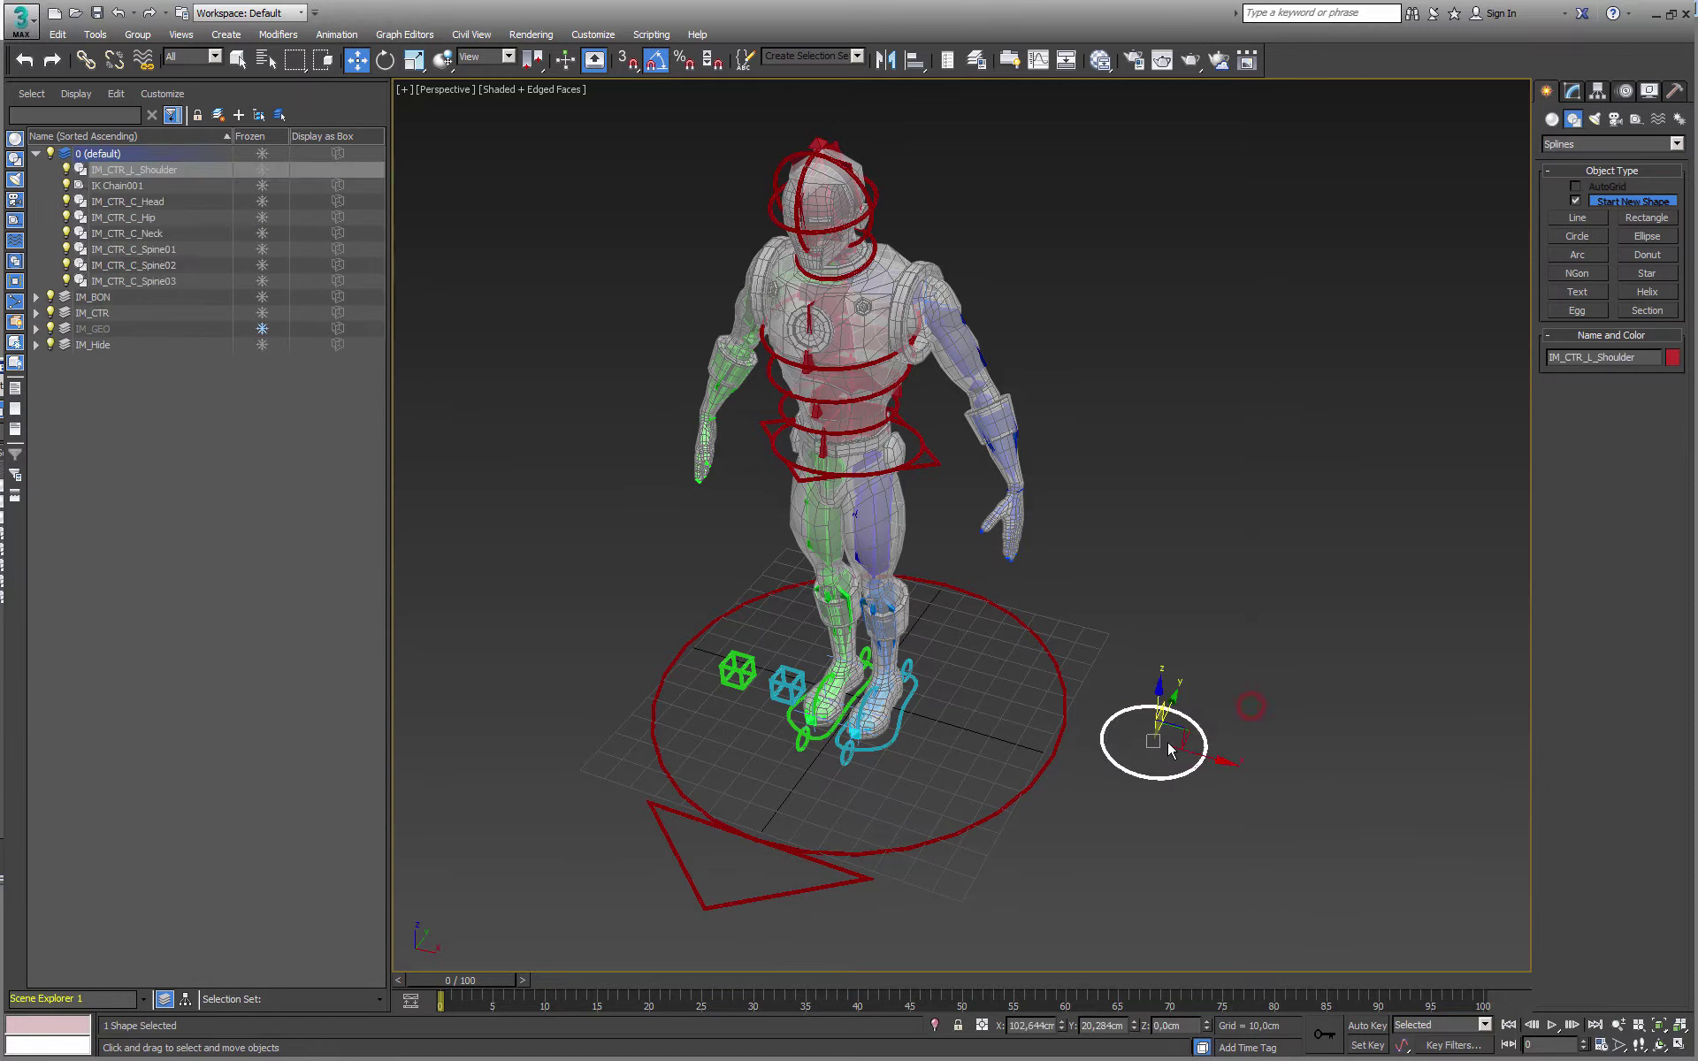
# Change the object color of IM_CTR_L_Shoulder to blue
pyautogui.keyDown('alt'); pyautogui.moveTo(1168, 741); pyautogui.dragTo(1334, 568, button='middle'); pyautogui.keyUp('alt')
pyautogui.click(1673, 358)
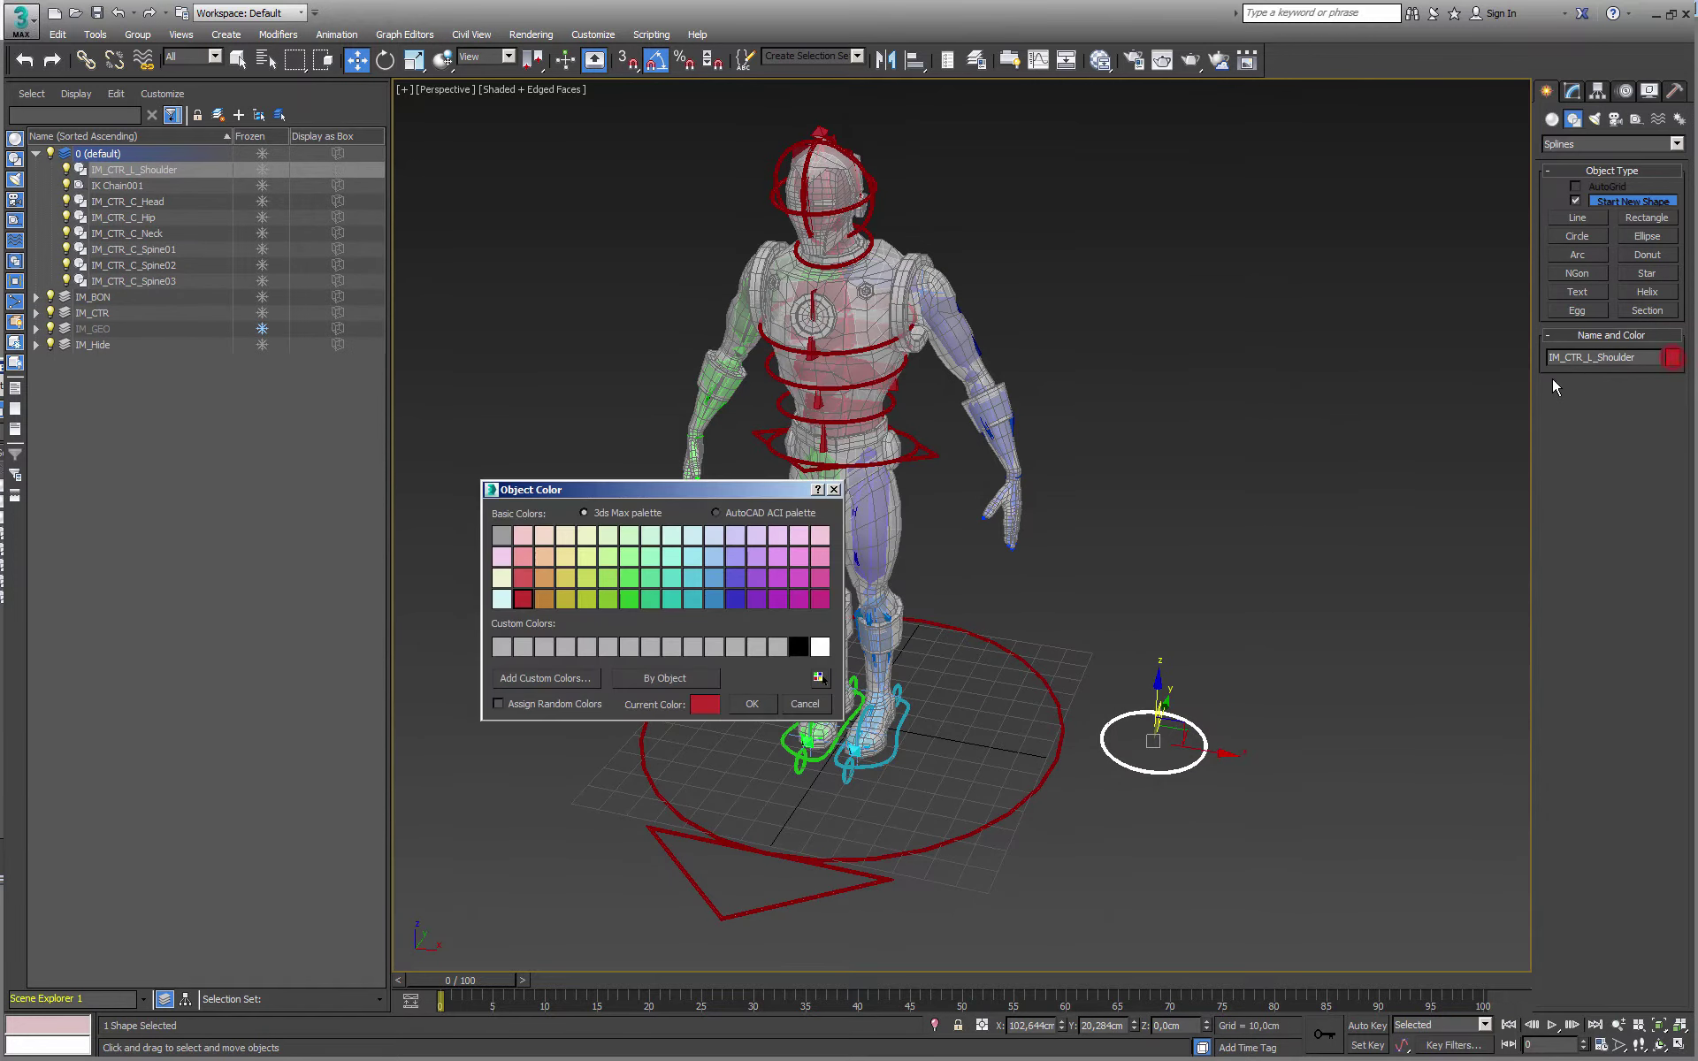
pyautogui.click(713, 576)
pyautogui.click(752, 705)
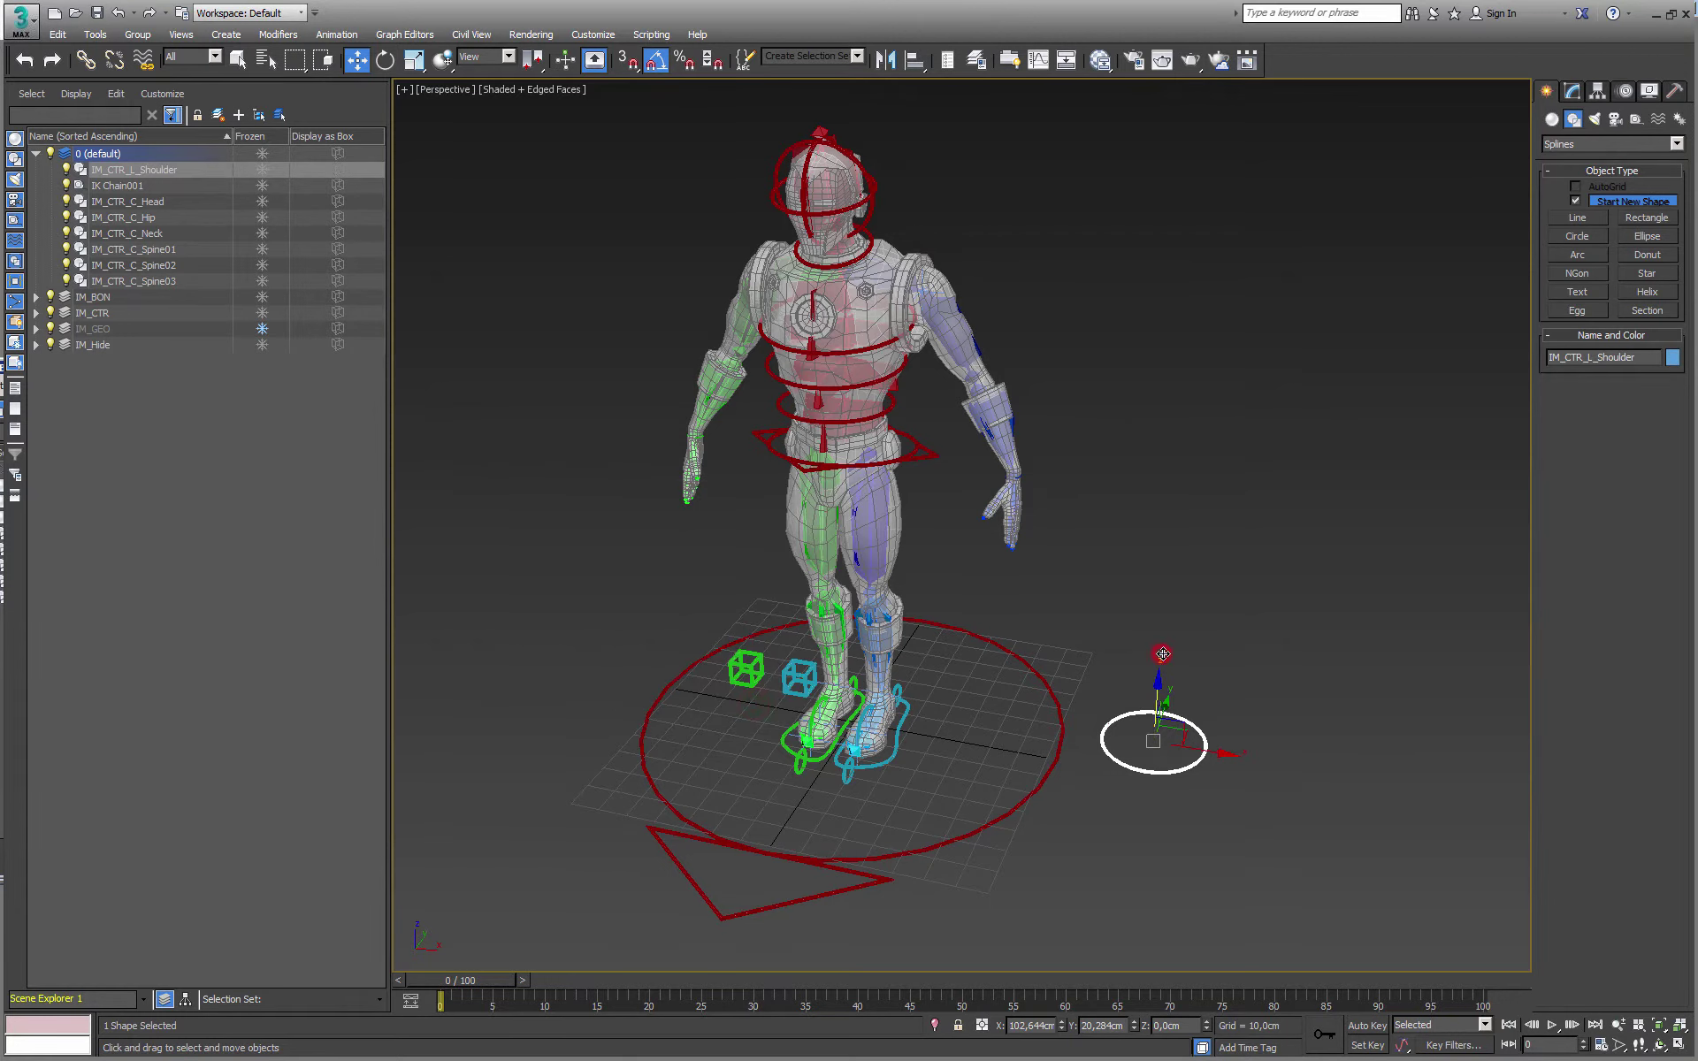
pyautogui.click(1253, 729)
pyautogui.click(1146, 740)
pyautogui.keyDown('alt'); pyautogui.moveTo(1146, 739); pyautogui.dragTo(1183, 728, button='middle'); pyautogui.keyUp('alt')
# Raise IM_CTR_L_Shoulder and align it to IM_BON_L_Arm, pivot to pivot, with X, Y, Z position and X, Y, Z orientation
pyautogui.moveTo(1182, 728); pyautogui.dragTo(1044, 243)
pyautogui.keyDown('alt'); pyautogui.moveTo(1044, 243); pyautogui.dragTo(973, 671, button='middle'); pyautogui.keyUp('alt')
pyautogui.scroll(4, 924, 623)
pyautogui.click(916, 60)
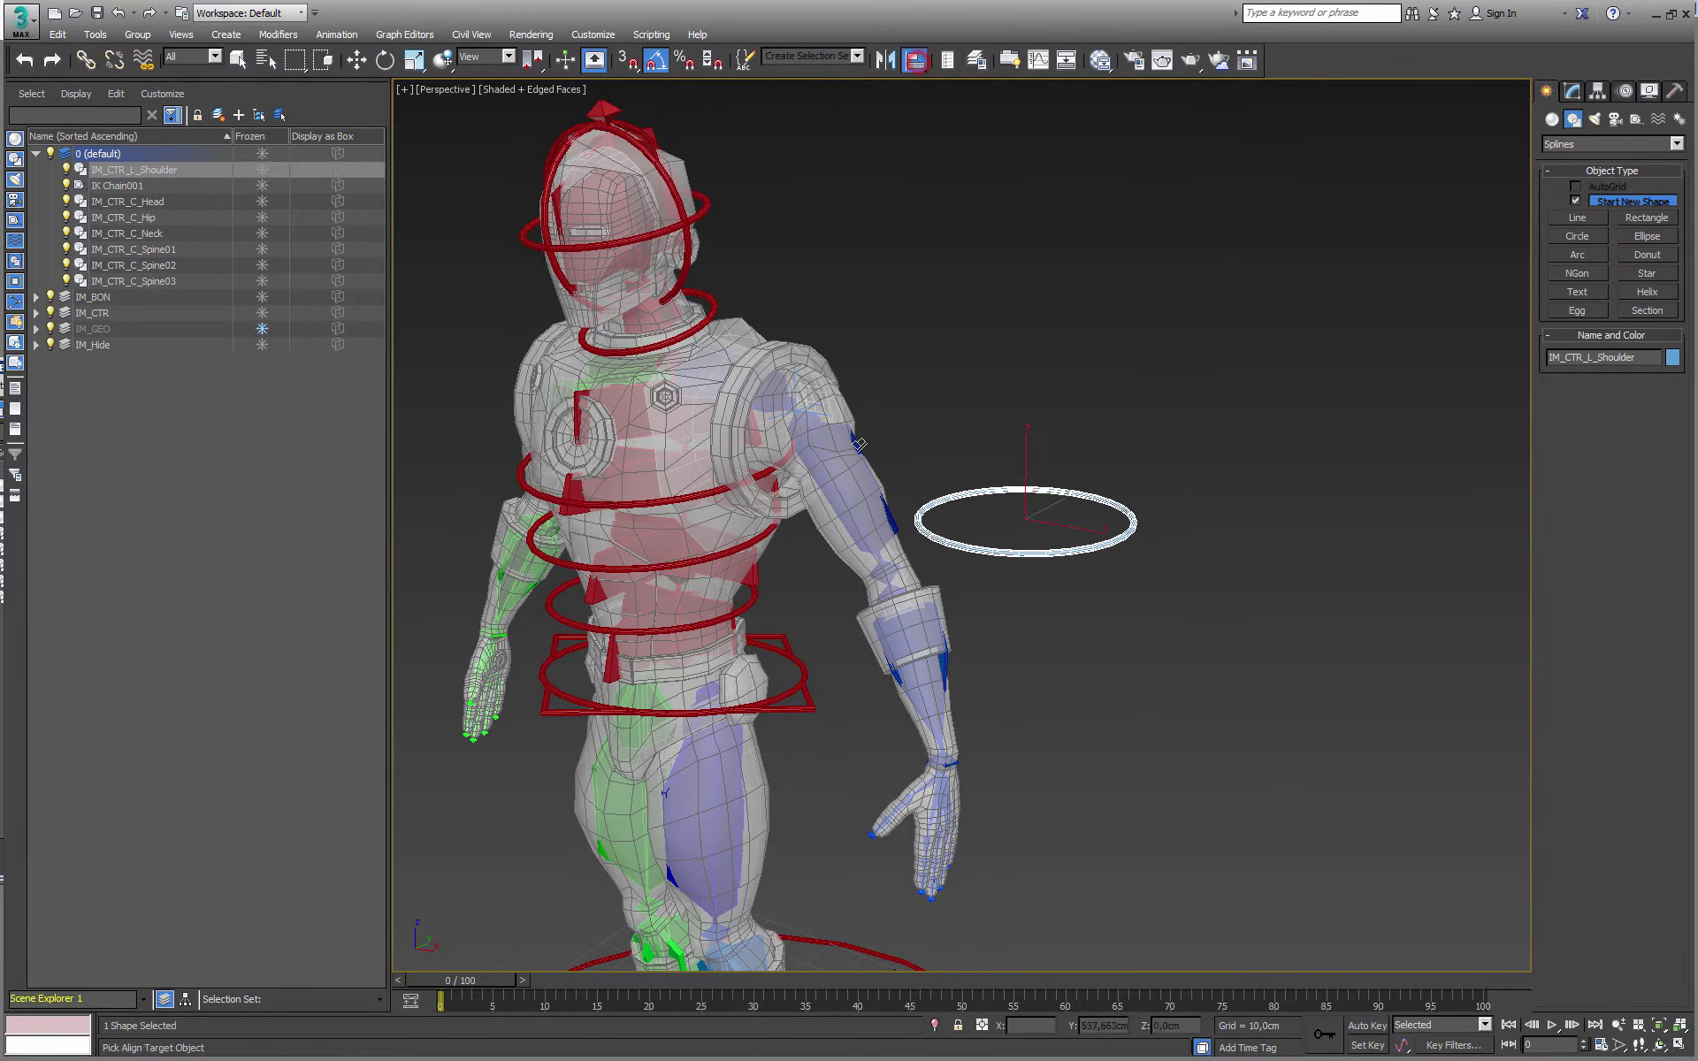
pyautogui.click(845, 478)
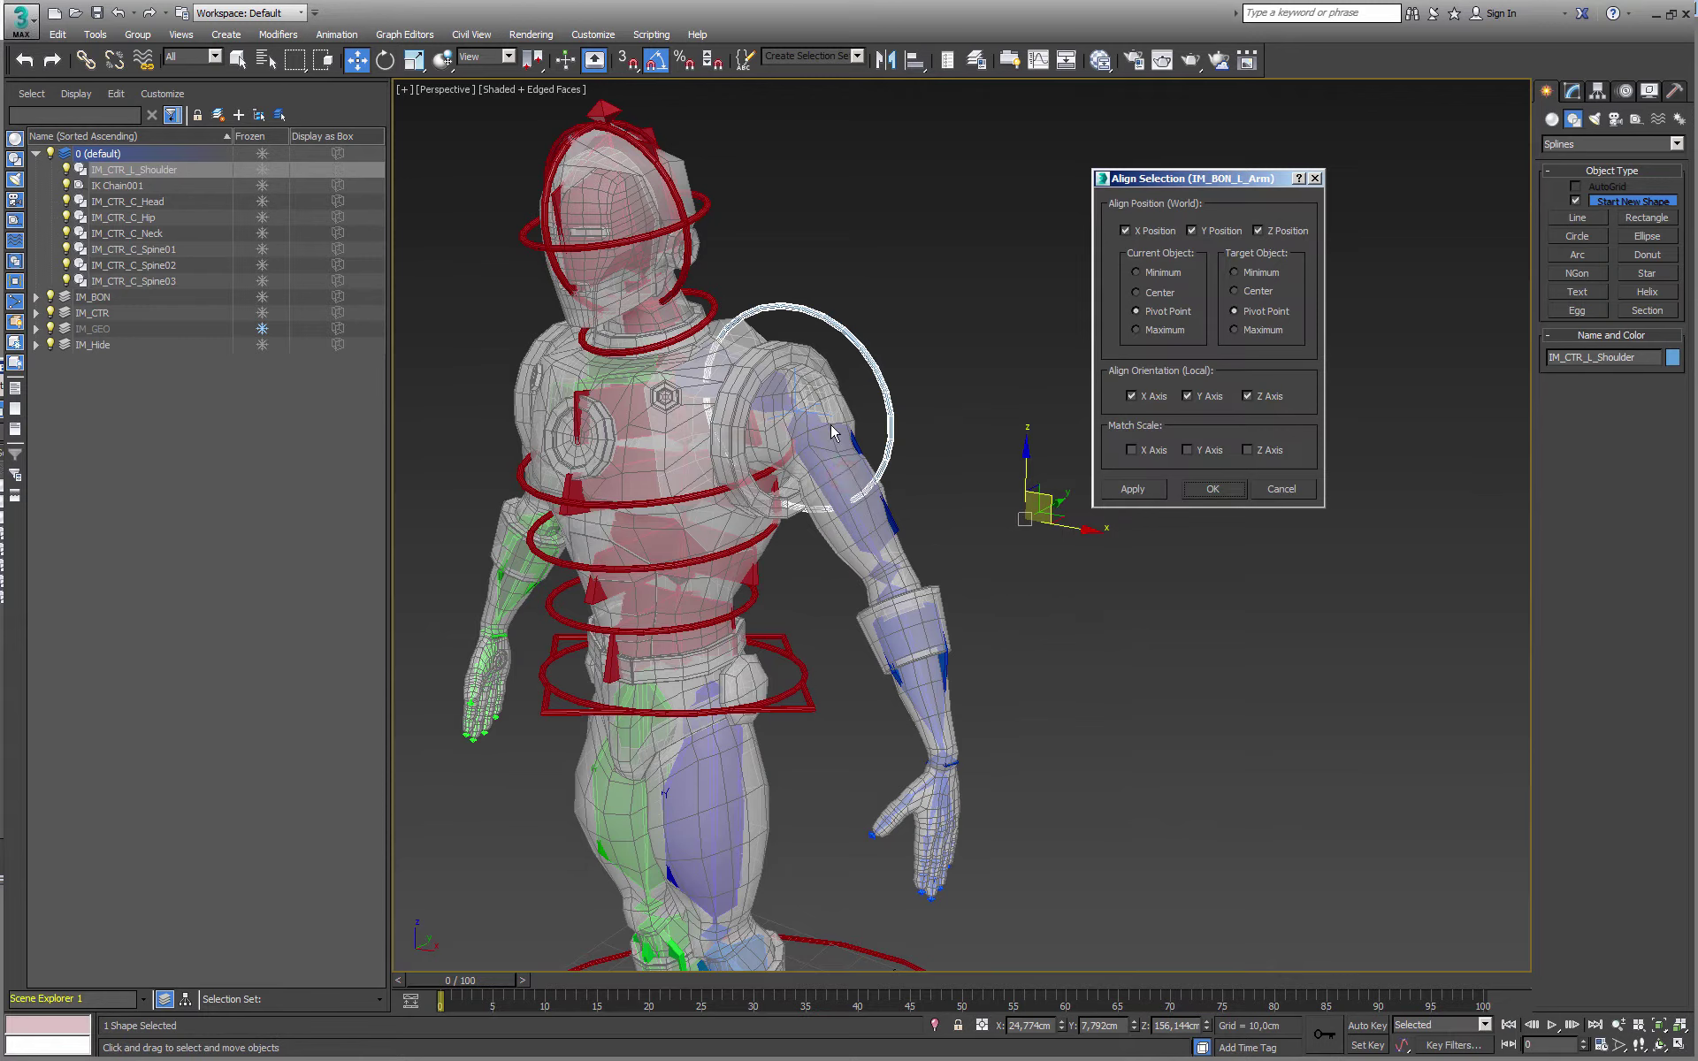
pyautogui.click(1218, 489)
# Using Affect Object Only, rotate the shoulder circle's geometry -90 degrees about its local X axis
pyautogui.keyDown('alt'); pyautogui.moveTo(1015, 488); pyautogui.dragTo(900, 490, button='middle'); pyautogui.keyUp('alt')
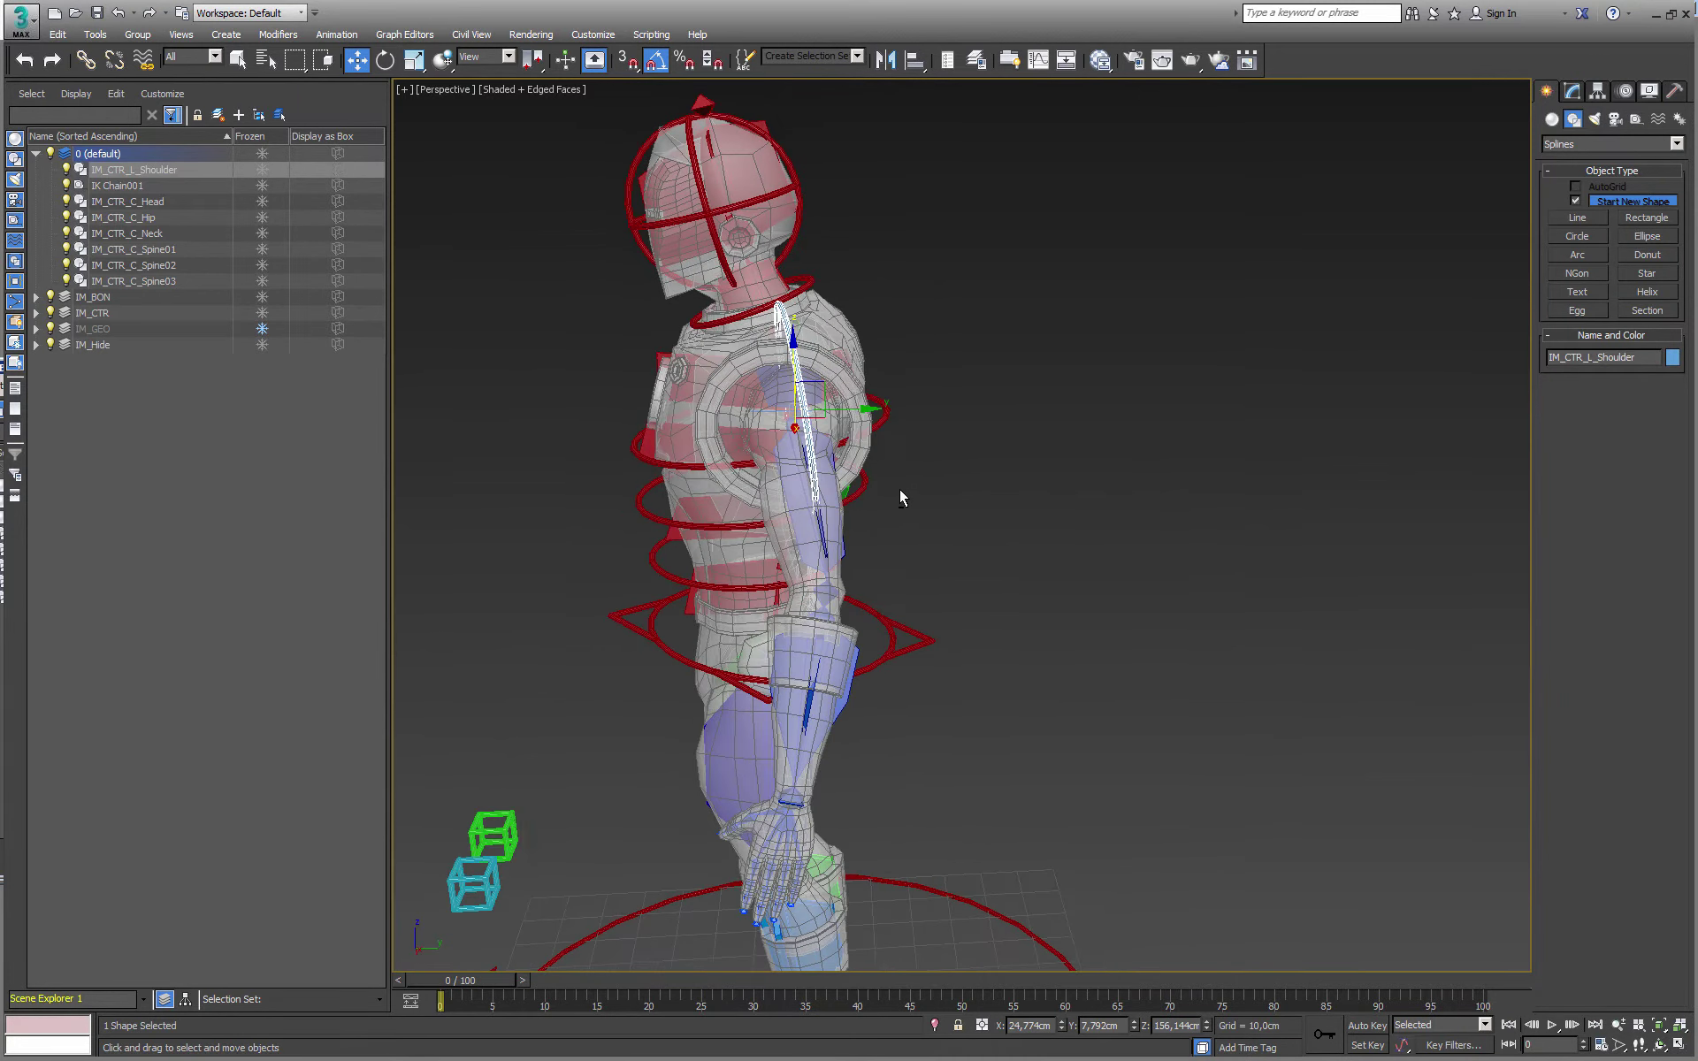
pyautogui.press('e')
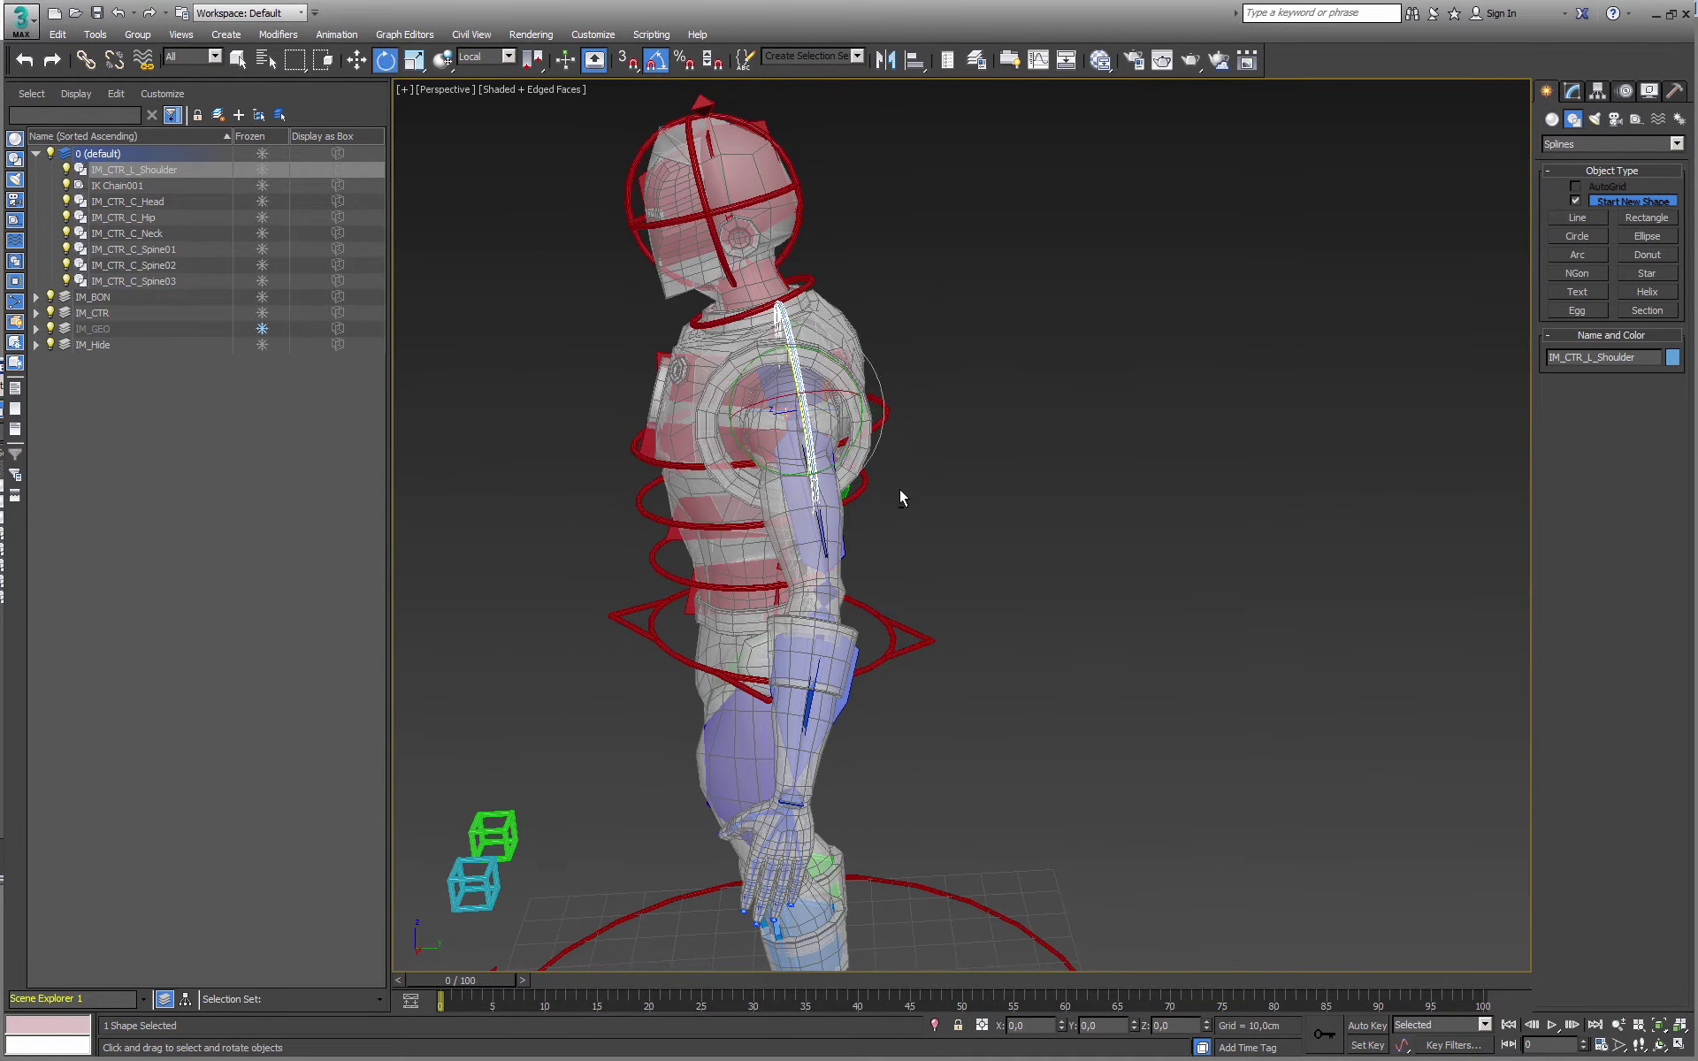
pyautogui.click(1596, 91)
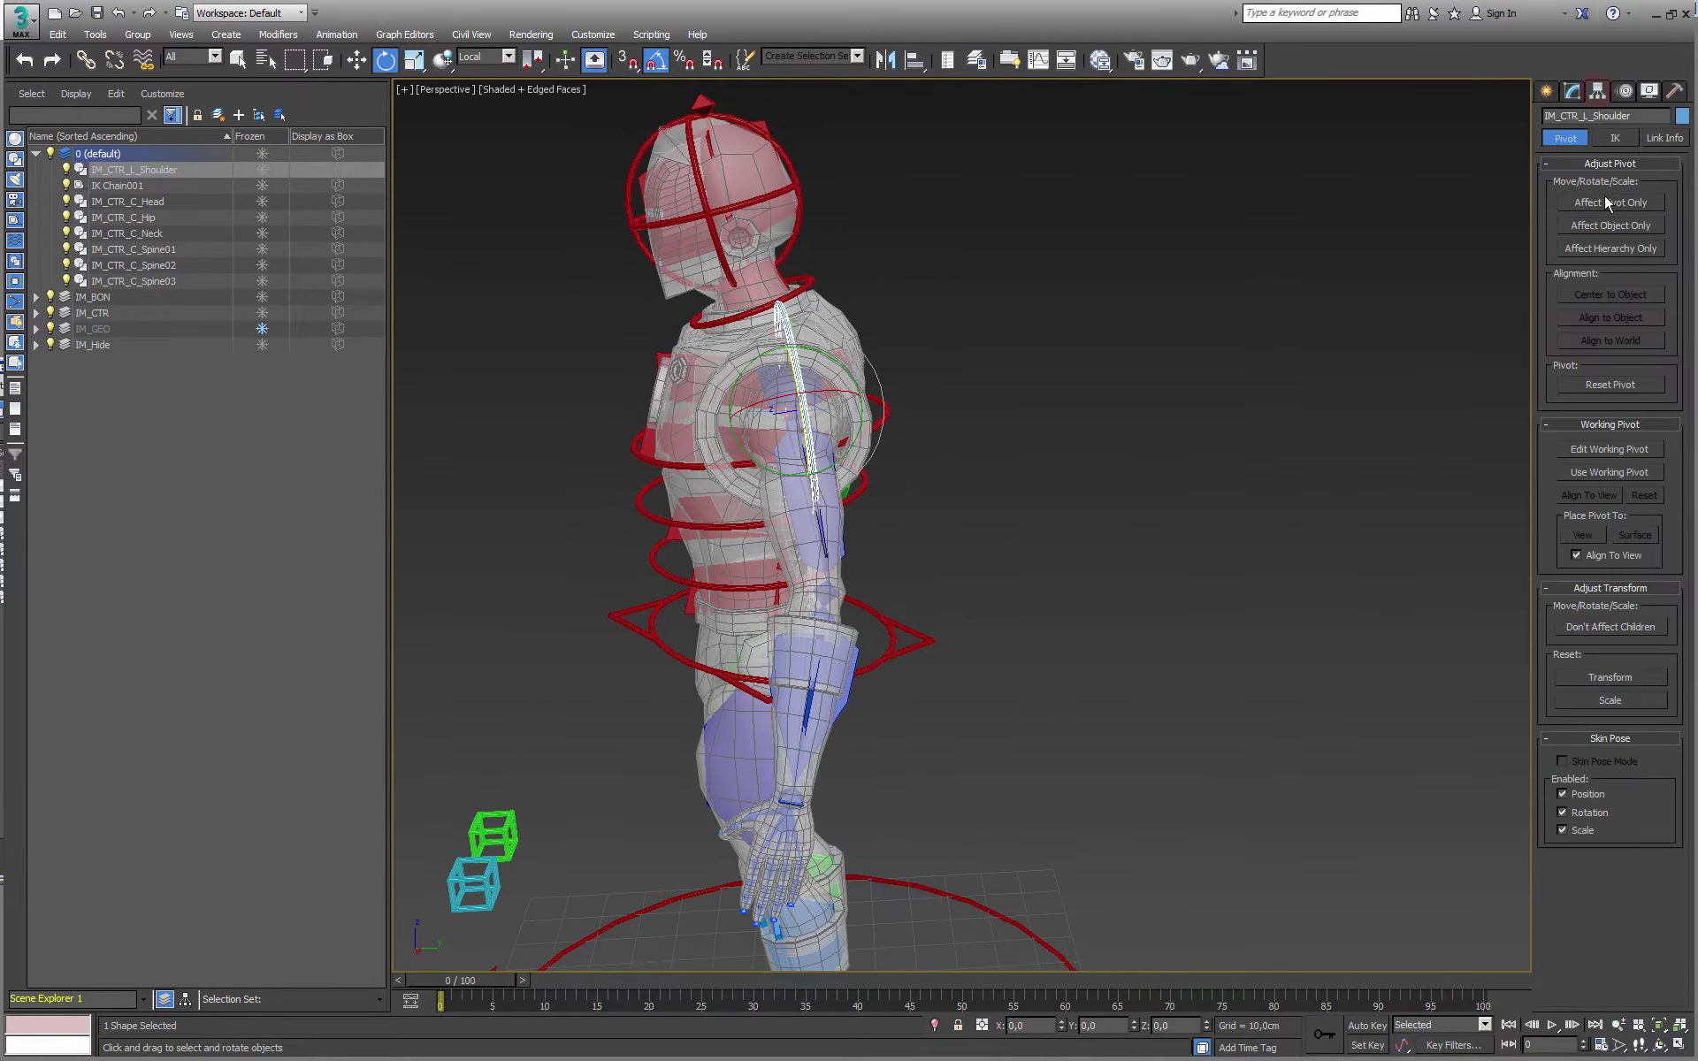
pyautogui.click(1589, 225)
pyautogui.scroll(3, 849, 433)
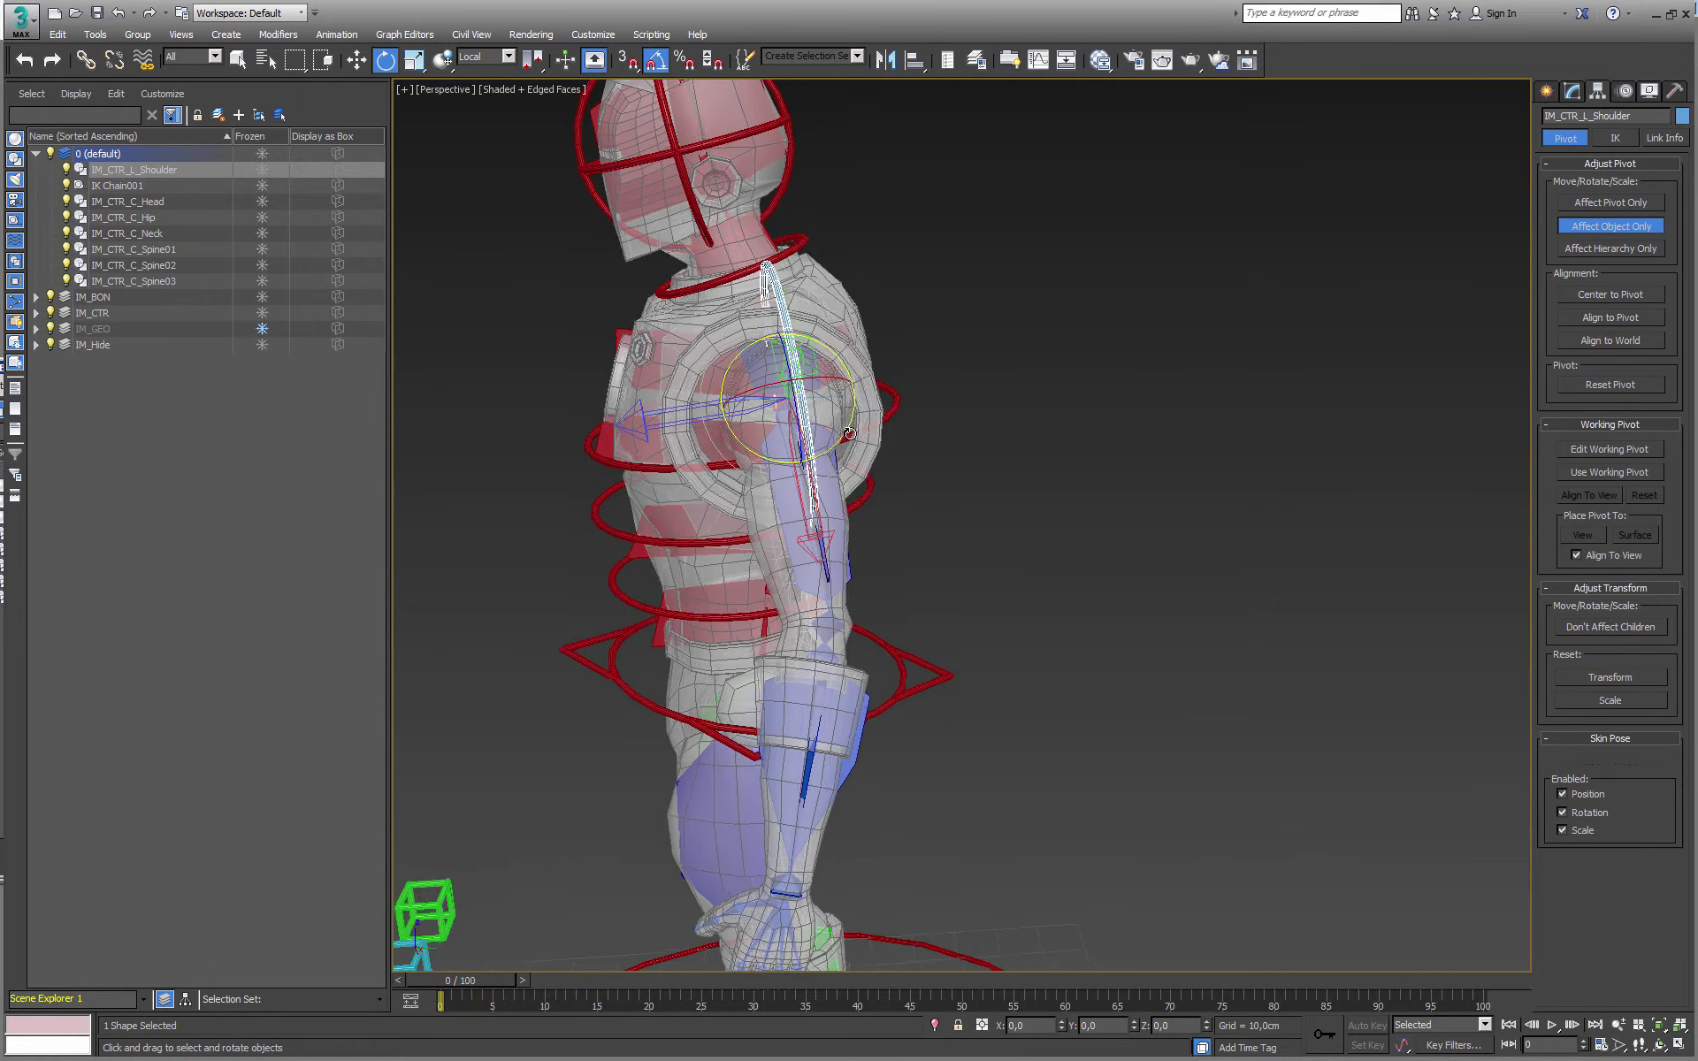
pyautogui.moveTo(849, 433)
pyautogui.keyDown('alt'); pyautogui.mouseDown(button='middle')
pyautogui.moveTo(889, 428)
pyautogui.moveTo(845, 456)
pyautogui.mouseUp(button='middle'); pyautogui.keyUp('alt')
pyautogui.moveTo(759, 404); pyautogui.dragTo(839, 406)
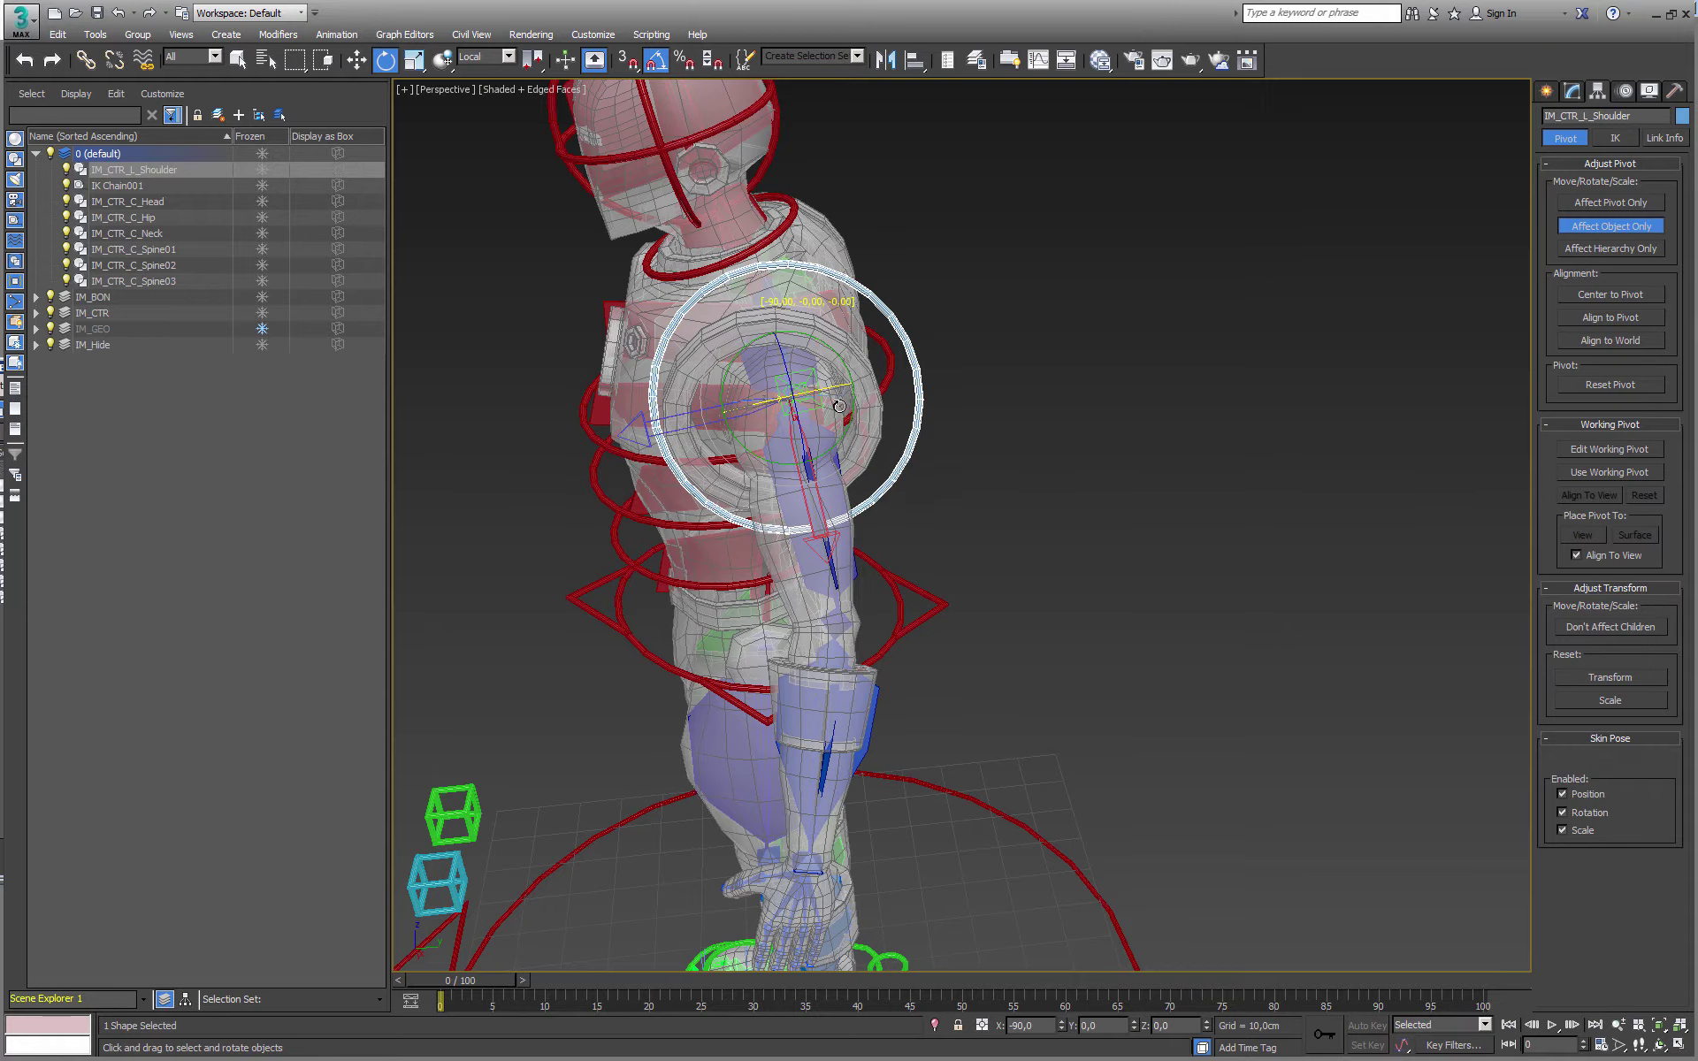
# Rotate the circle's geometry upright, first in Local and then in View coordinates, so it runs parallel to the left shoulder armour
pyautogui.keyDown('alt'); pyautogui.moveTo(839, 406); pyautogui.dragTo(1004, 367, button='middle'); pyautogui.keyUp('alt')
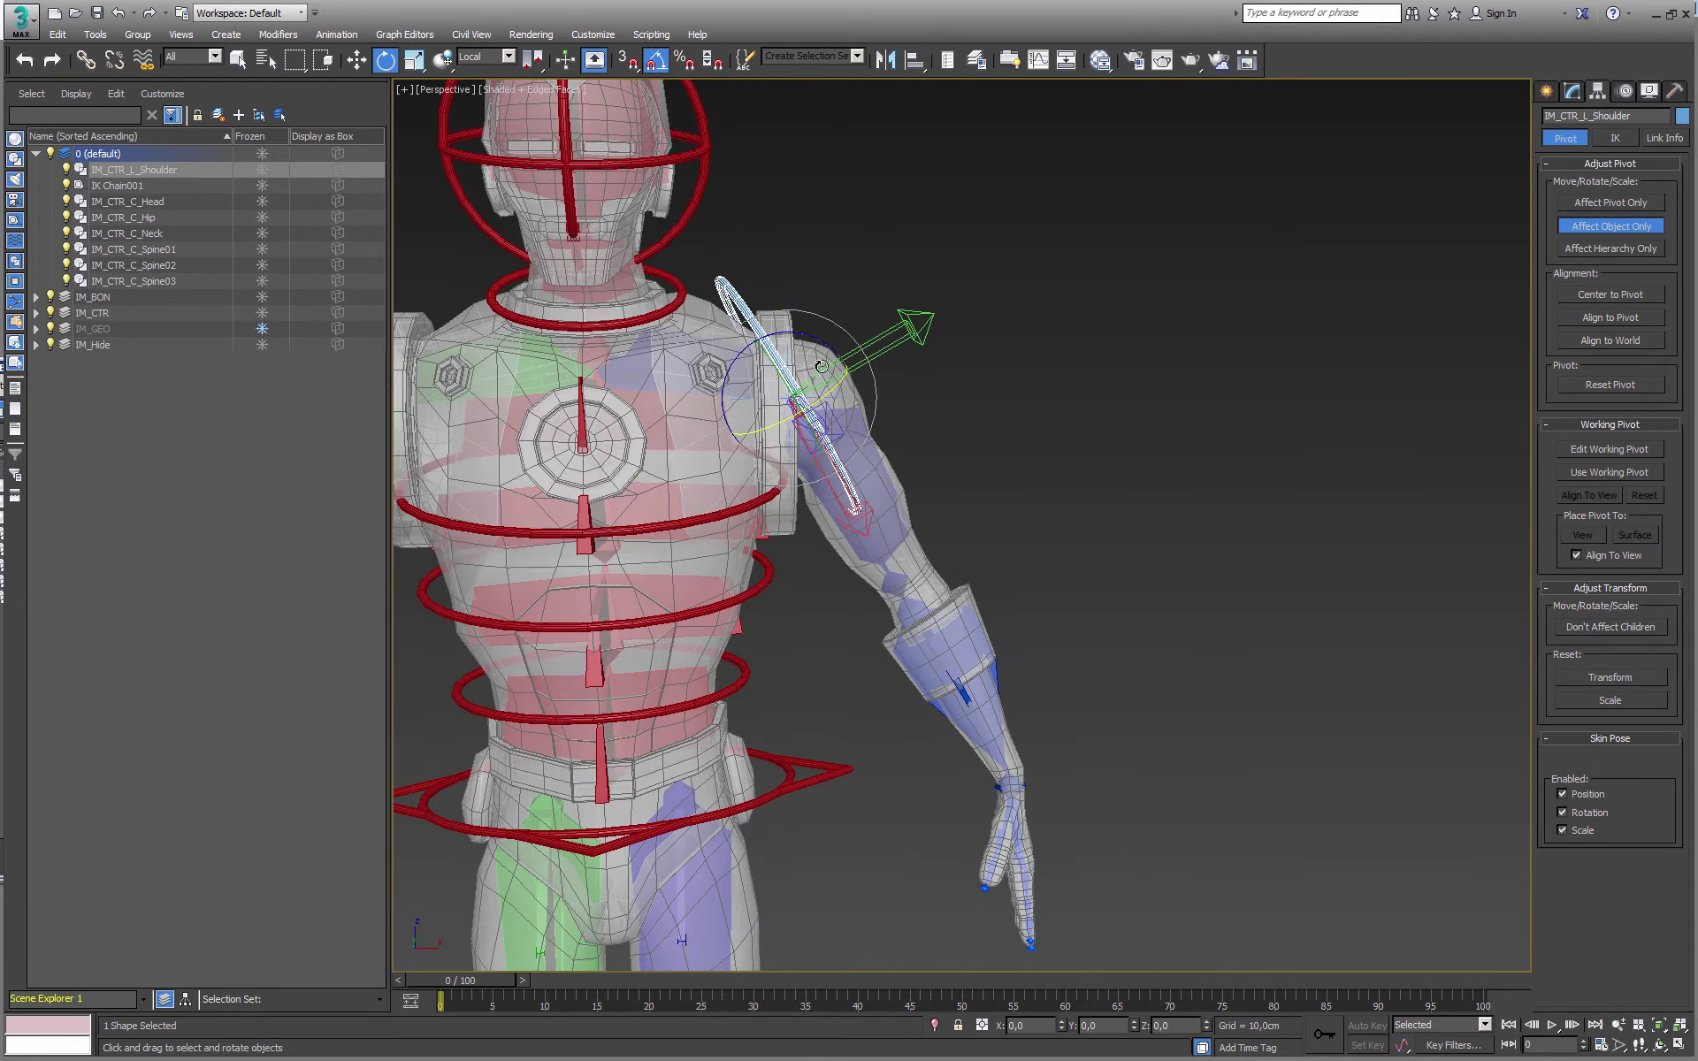
pyautogui.moveTo(822, 366); pyautogui.dragTo(832, 340)
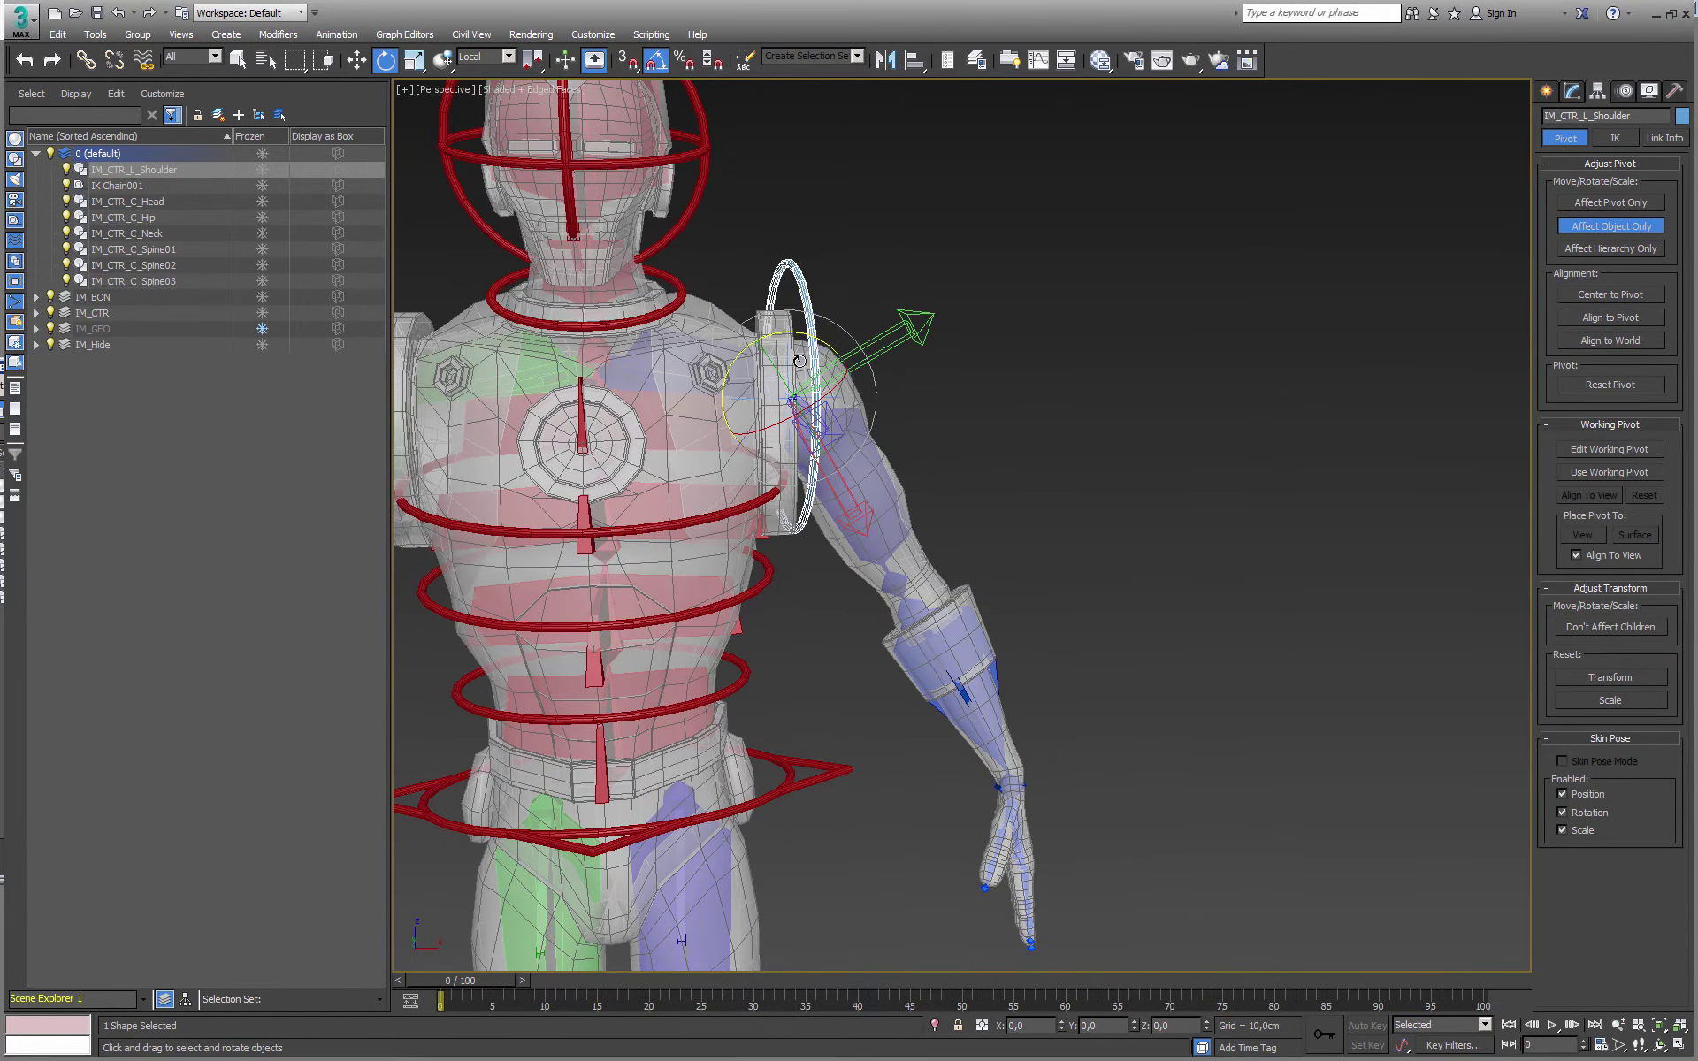
pyautogui.keyDown('alt'); pyautogui.moveTo(832, 339); pyautogui.dragTo(960, 601, button='middle'); pyautogui.keyUp('alt')
pyautogui.press('w')
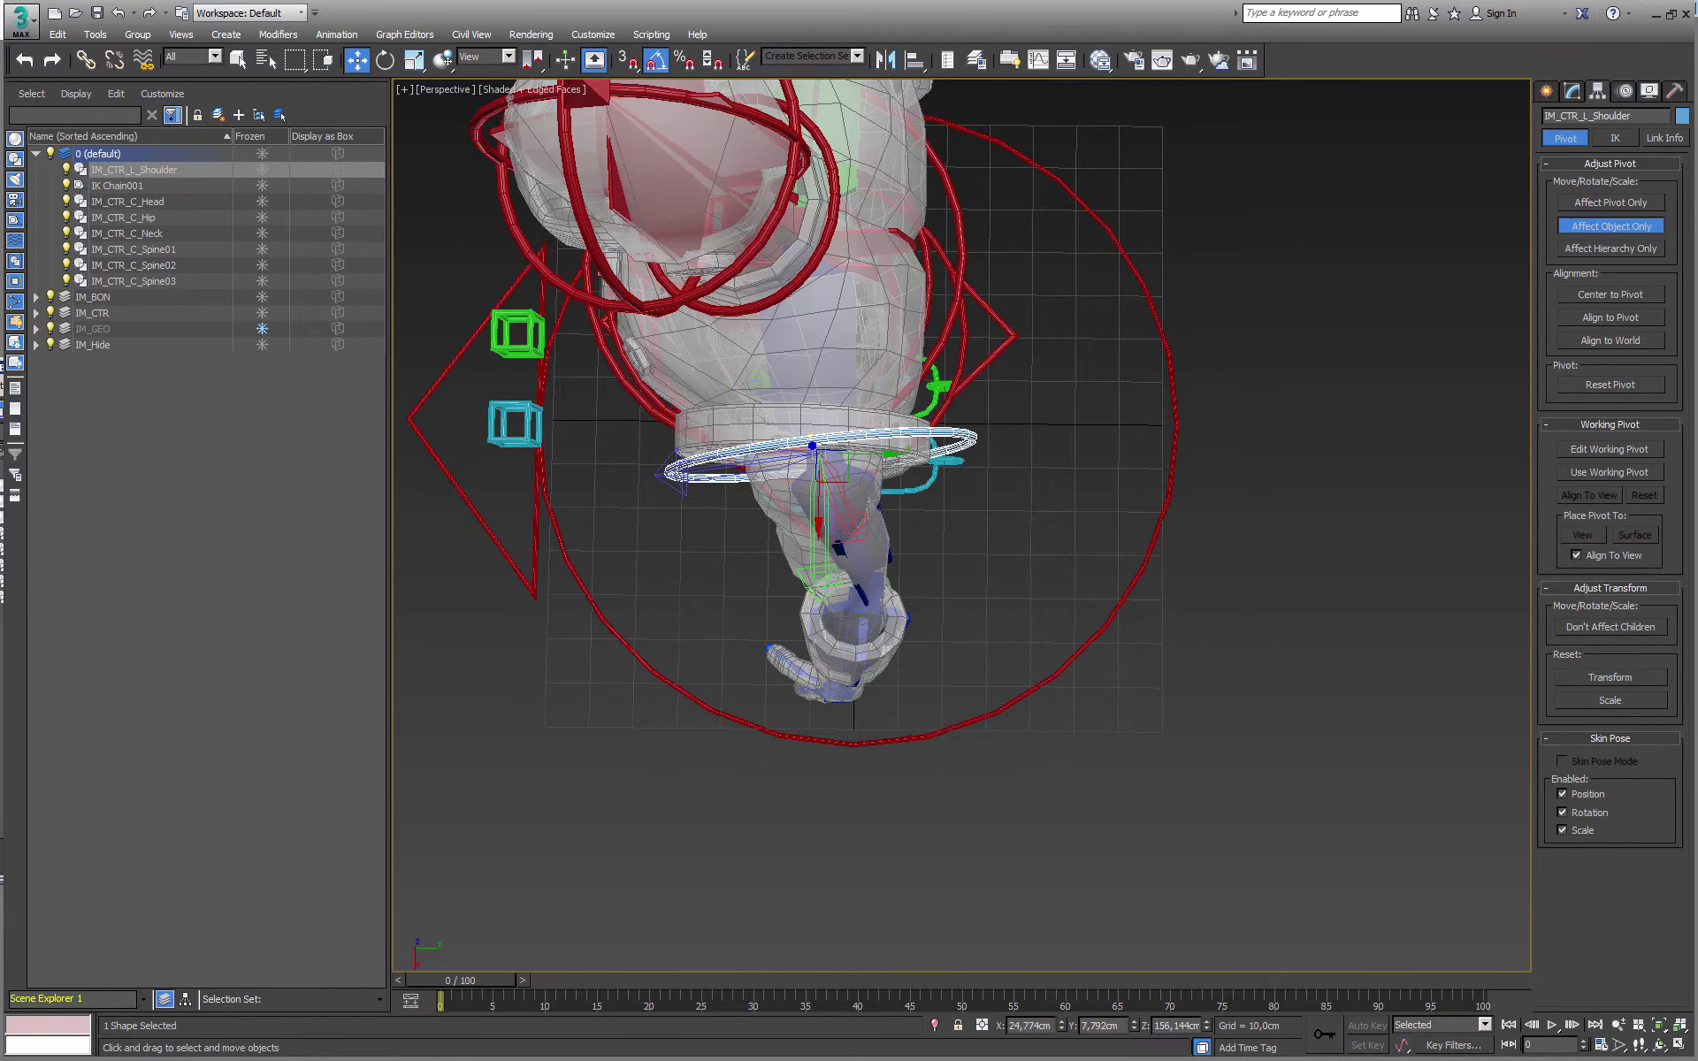
pyautogui.press('e')
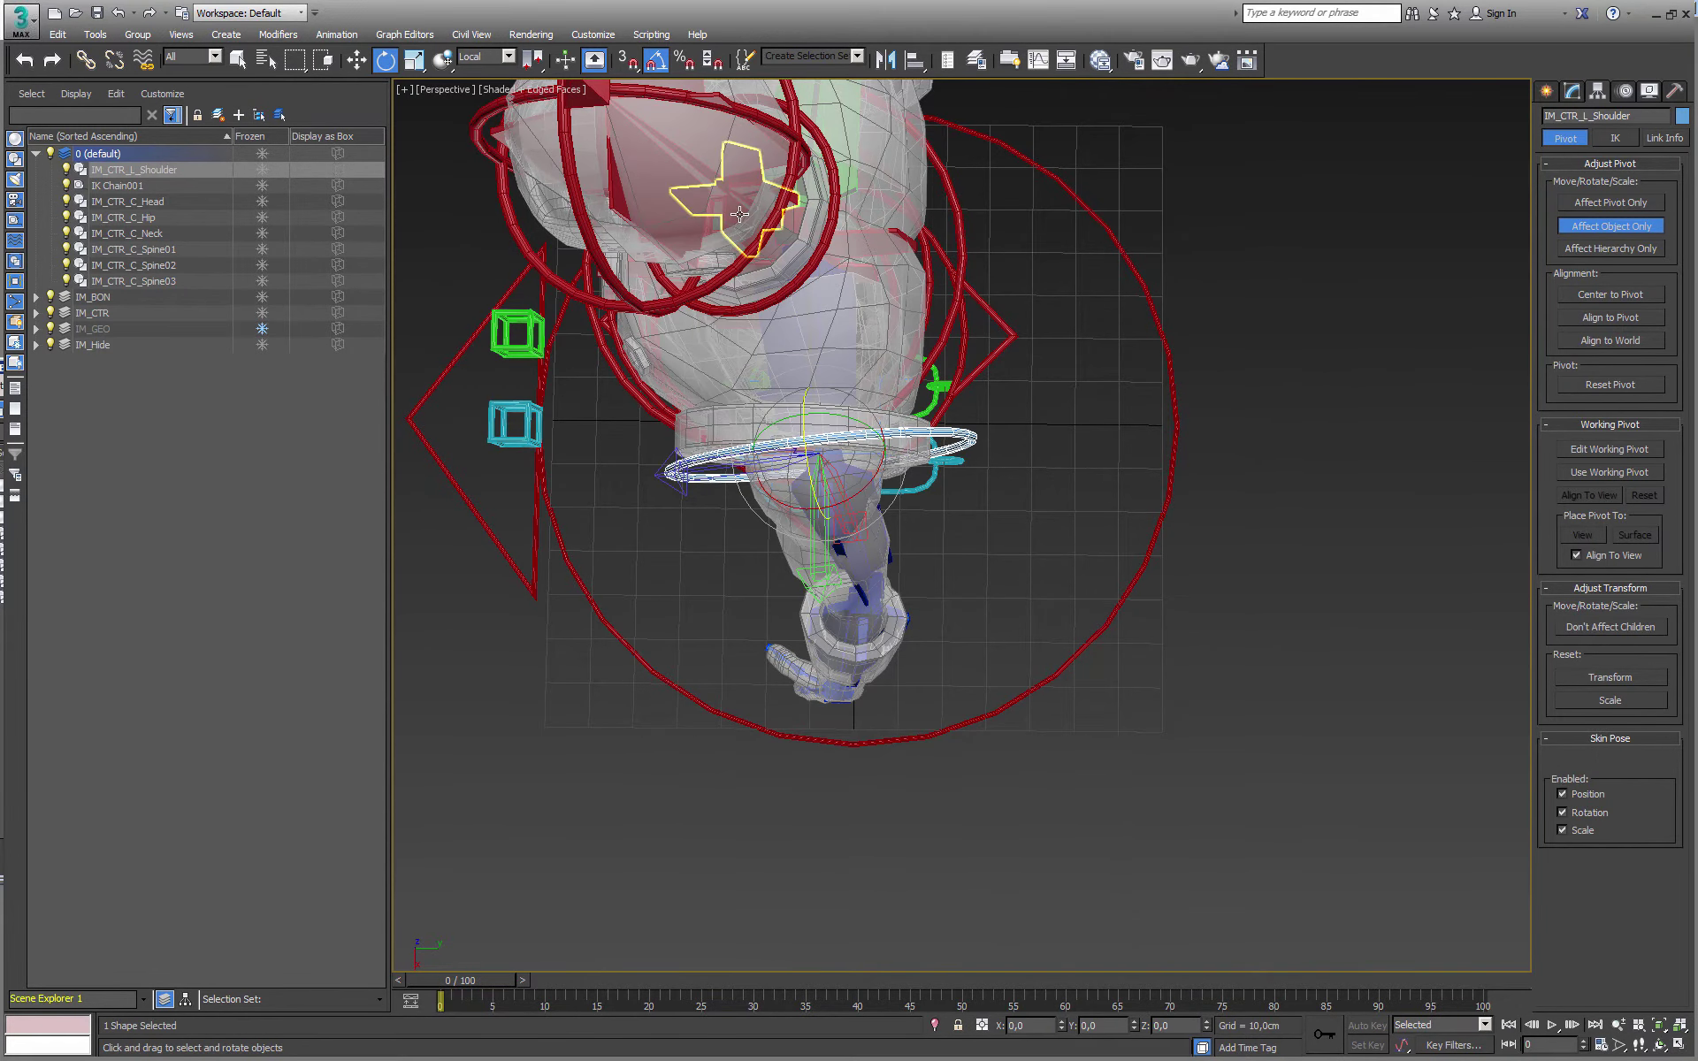
pyautogui.click(482, 57)
pyautogui.click(475, 75)
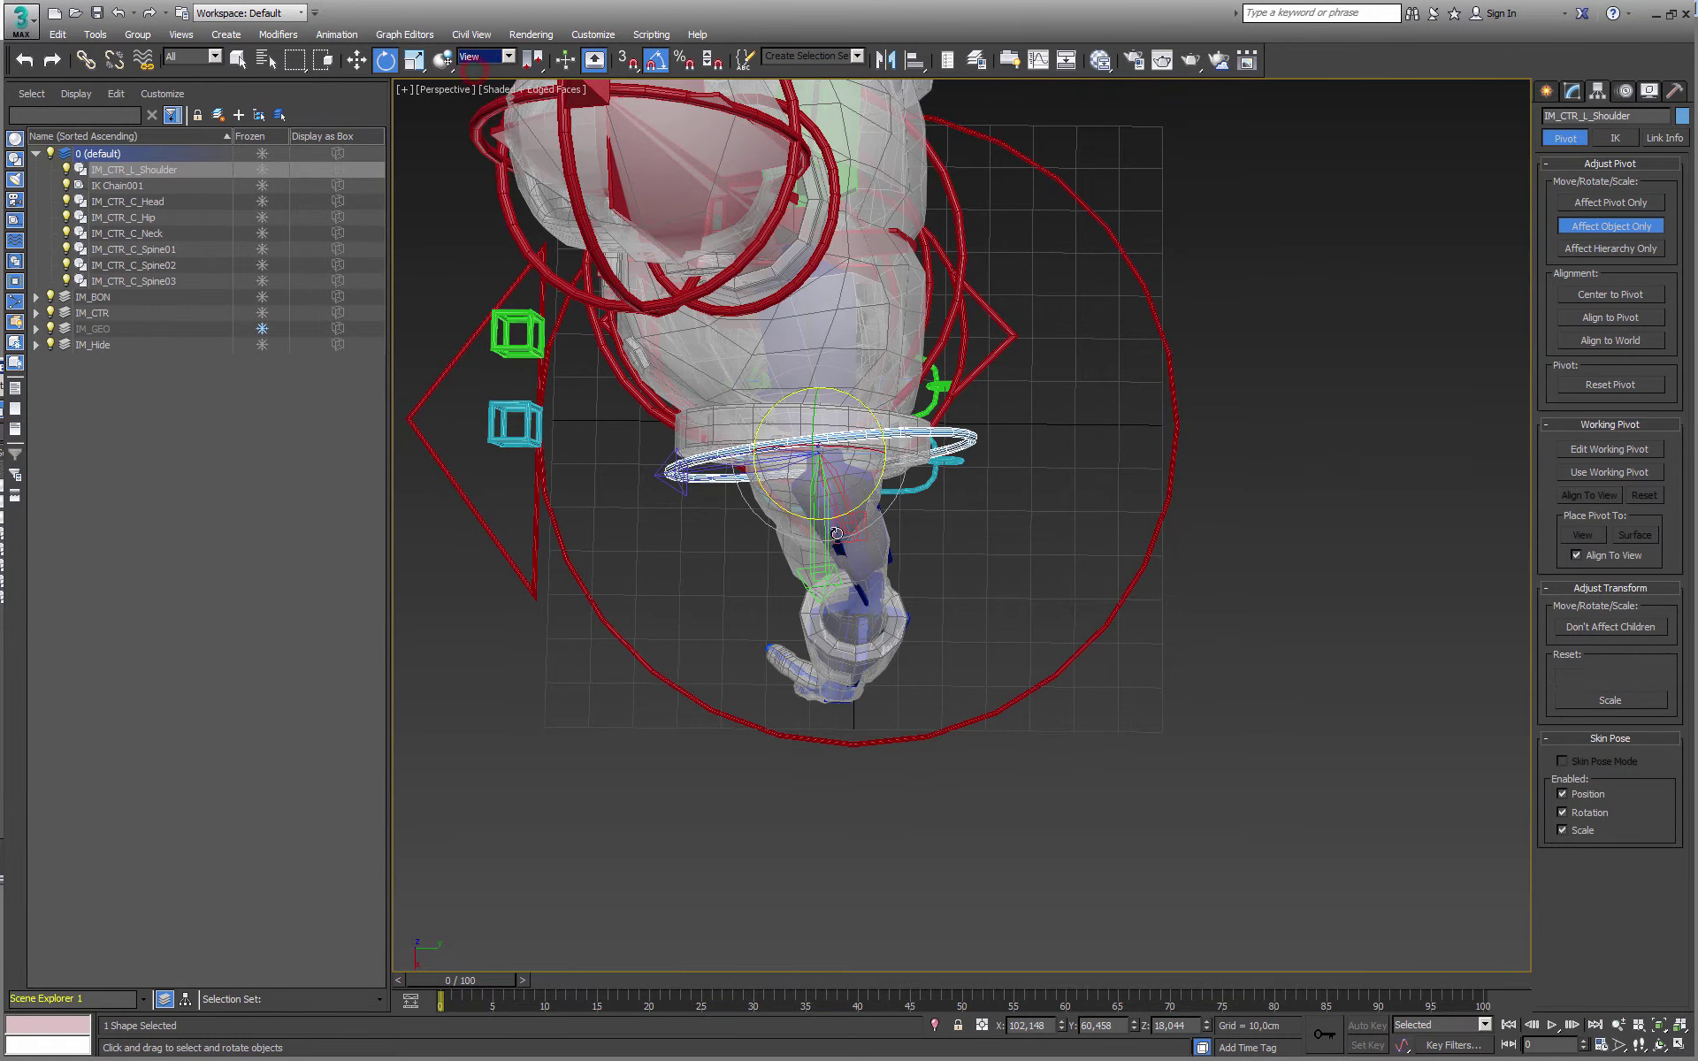
pyautogui.moveTo(864, 500); pyautogui.dragTo(858, 505)
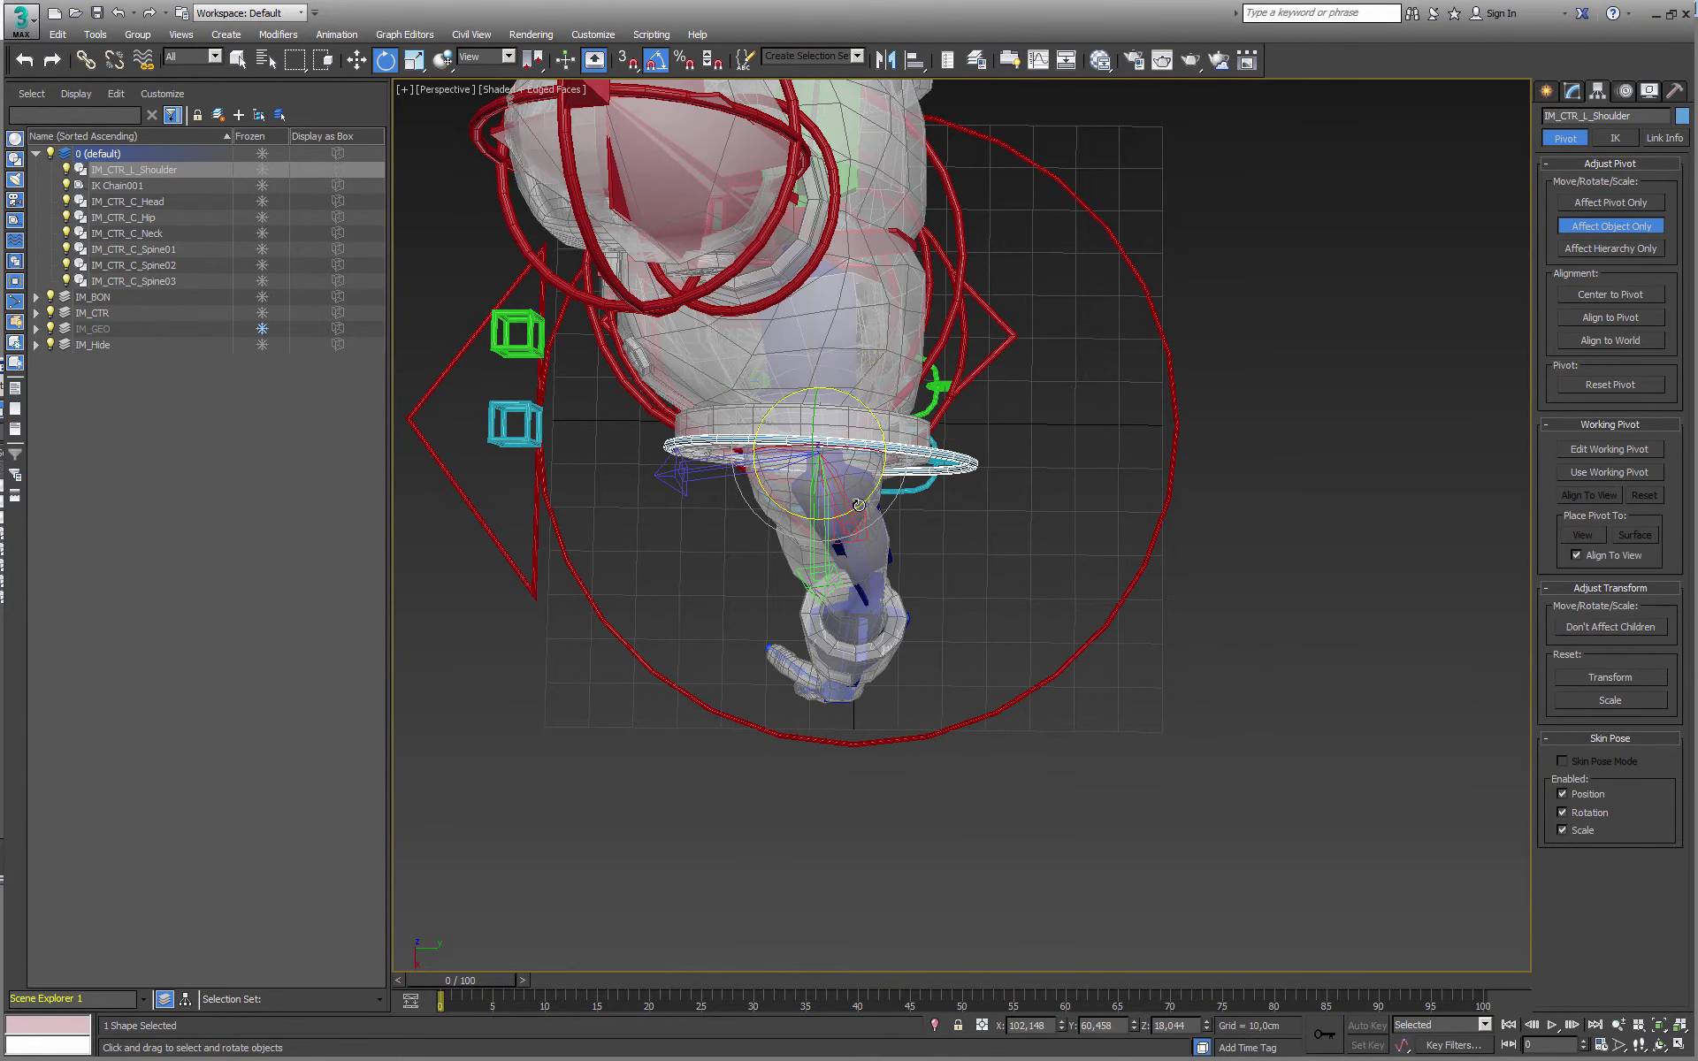
pyautogui.keyDown('alt'); pyautogui.moveTo(872, 491); pyautogui.dragTo(874, 373, button='middle'); pyautogui.keyUp('alt')
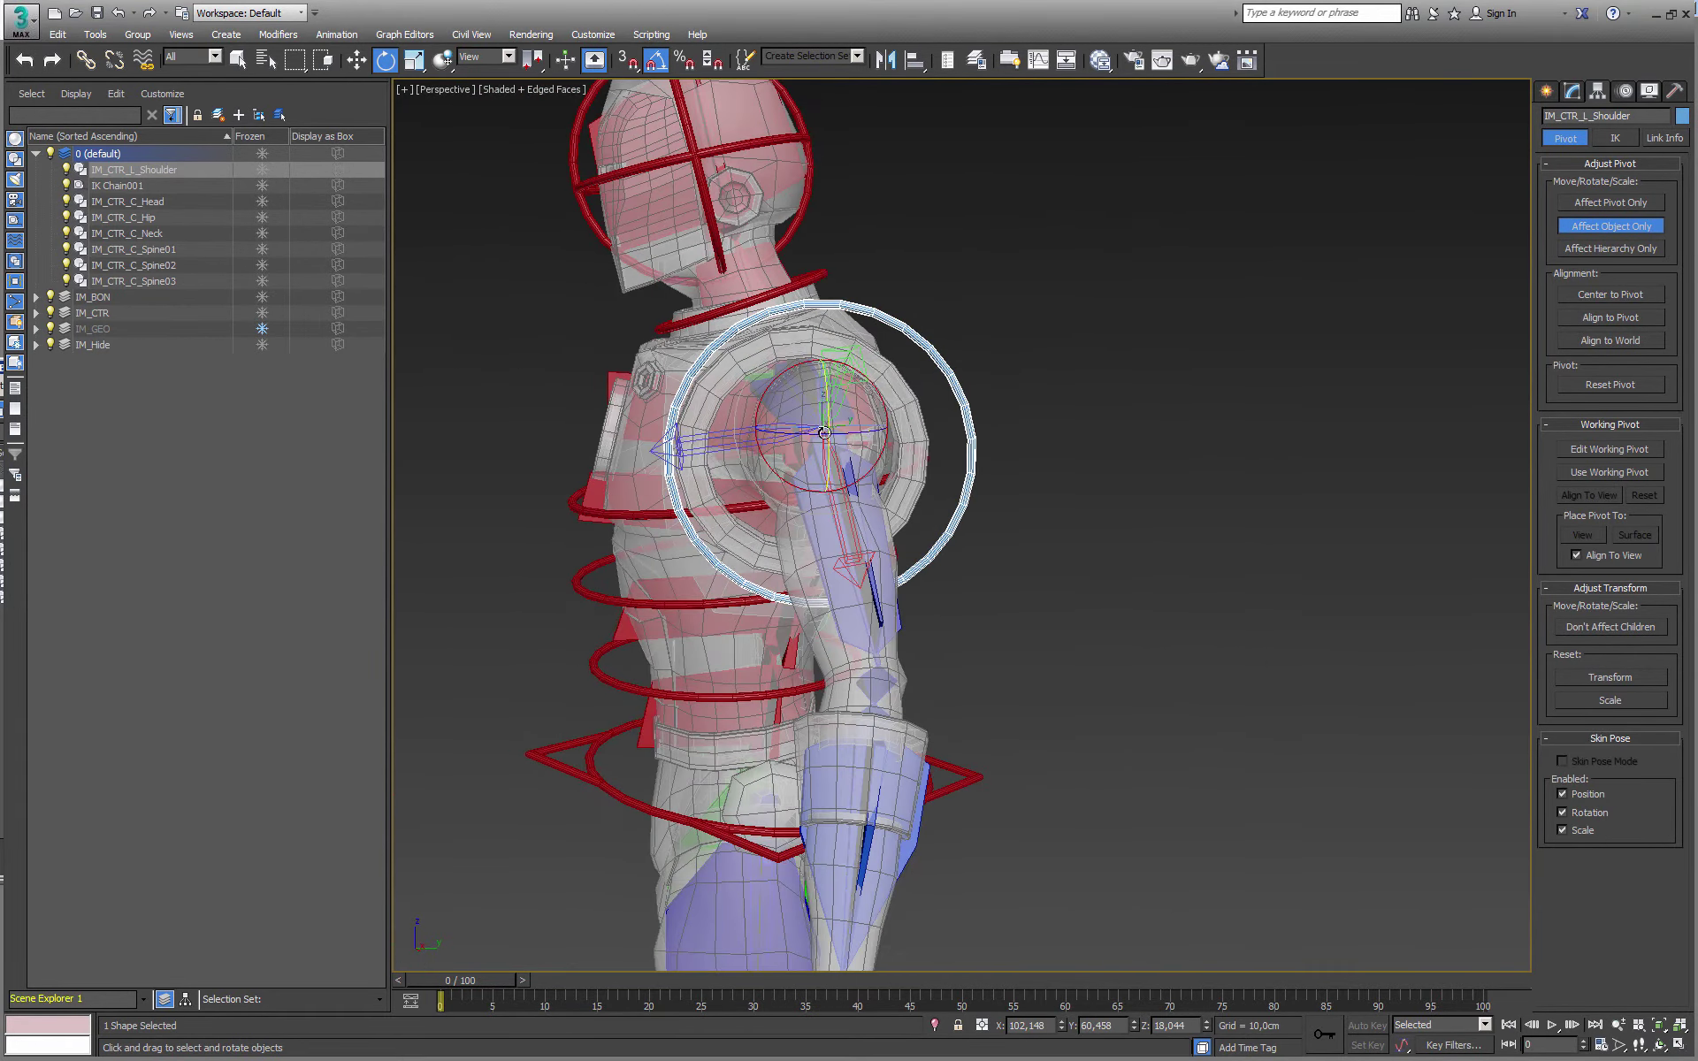
pyautogui.keyDown('alt'); pyautogui.moveTo(826, 432); pyautogui.dragTo(819, 432, button='middle'); pyautogui.keyUp('alt')
# Shift the circle's geometry slightly to fit around the left shoulder, and turn off Affect Object Only
pyautogui.press('w')
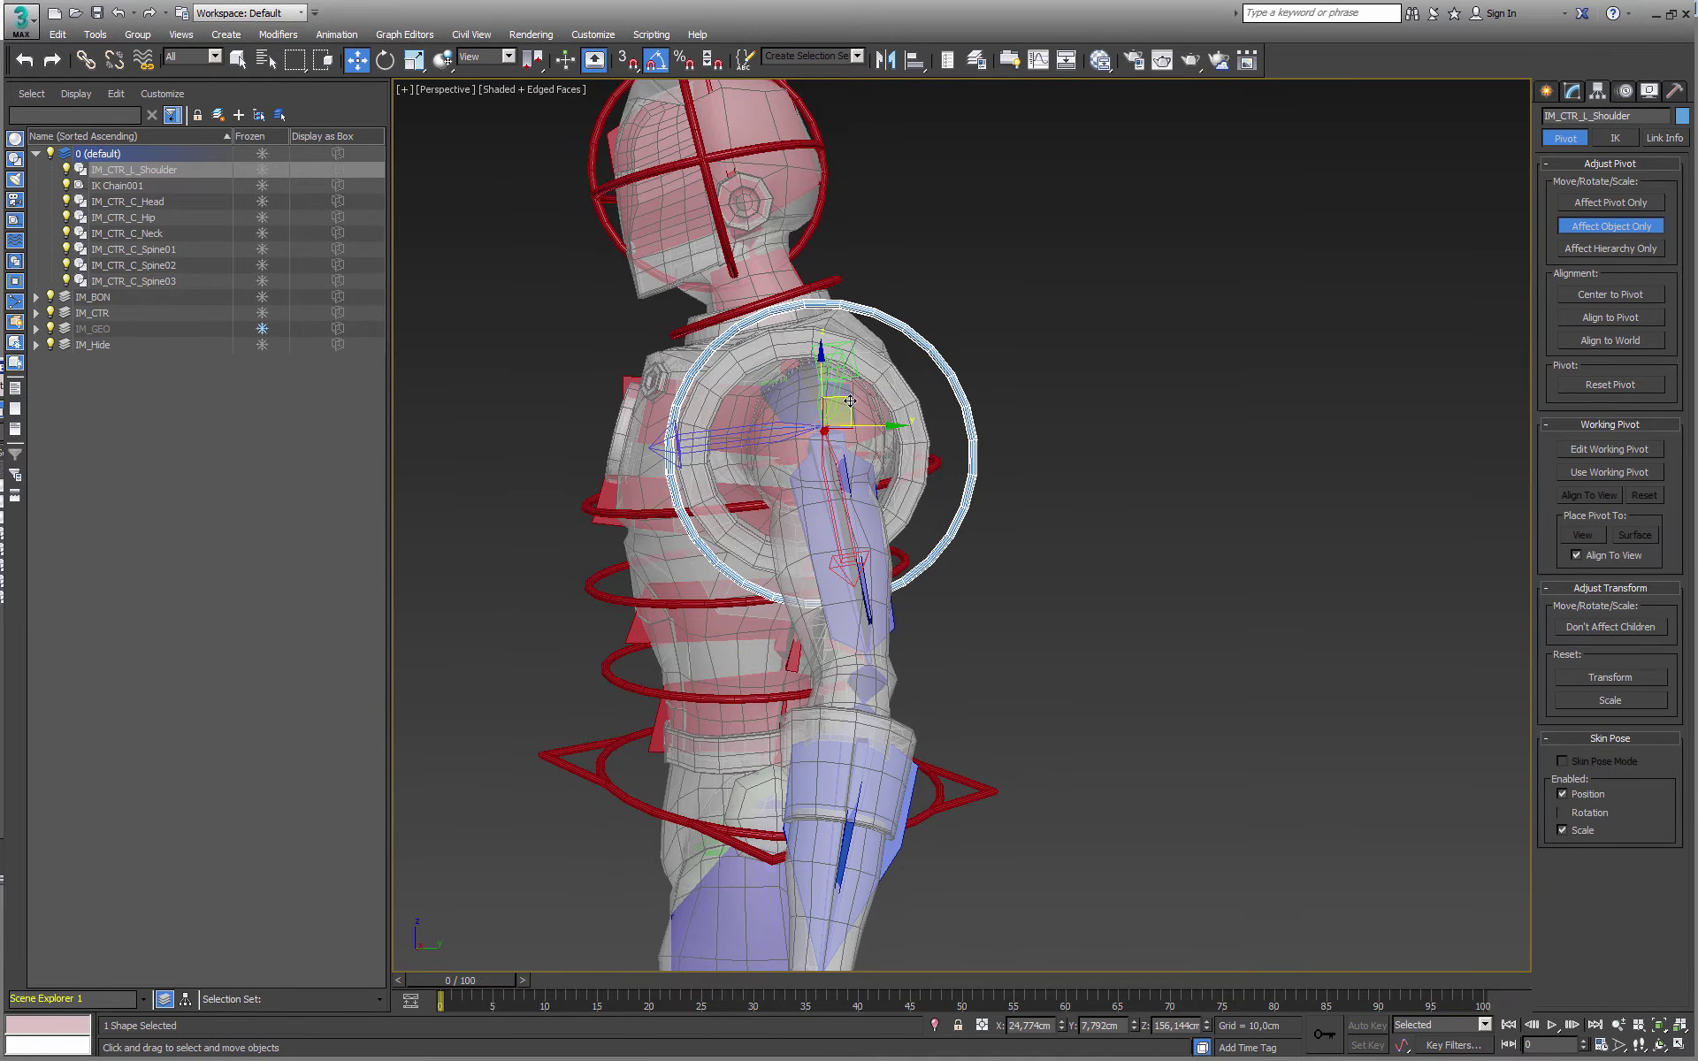
pyautogui.moveTo(849, 402); pyautogui.dragTo(834, 399)
pyautogui.keyDown('alt'); pyautogui.moveTo(840, 405); pyautogui.dragTo(931, 417, button='middle'); pyautogui.keyUp('alt')
pyautogui.hotkey('shift', 'z')
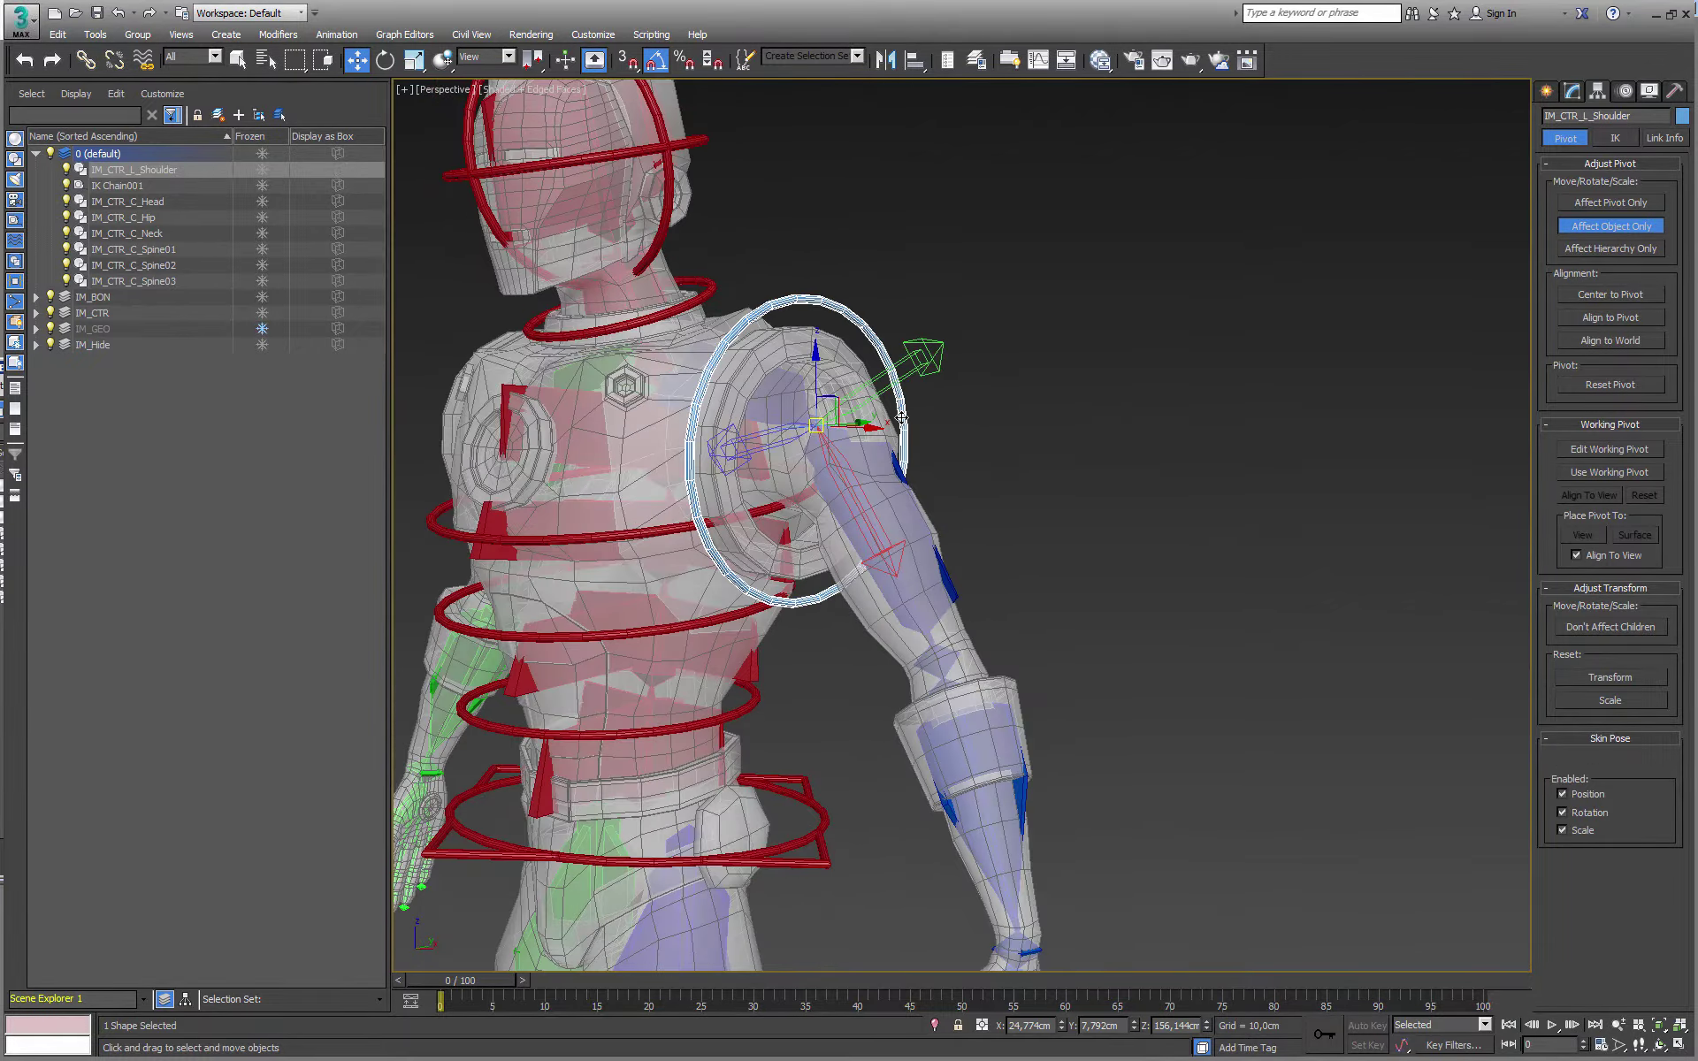
pyautogui.hotkey('shift', 'z')
pyautogui.hotkey('shift', 'z')
pyautogui.hotkey('shift', 'z')
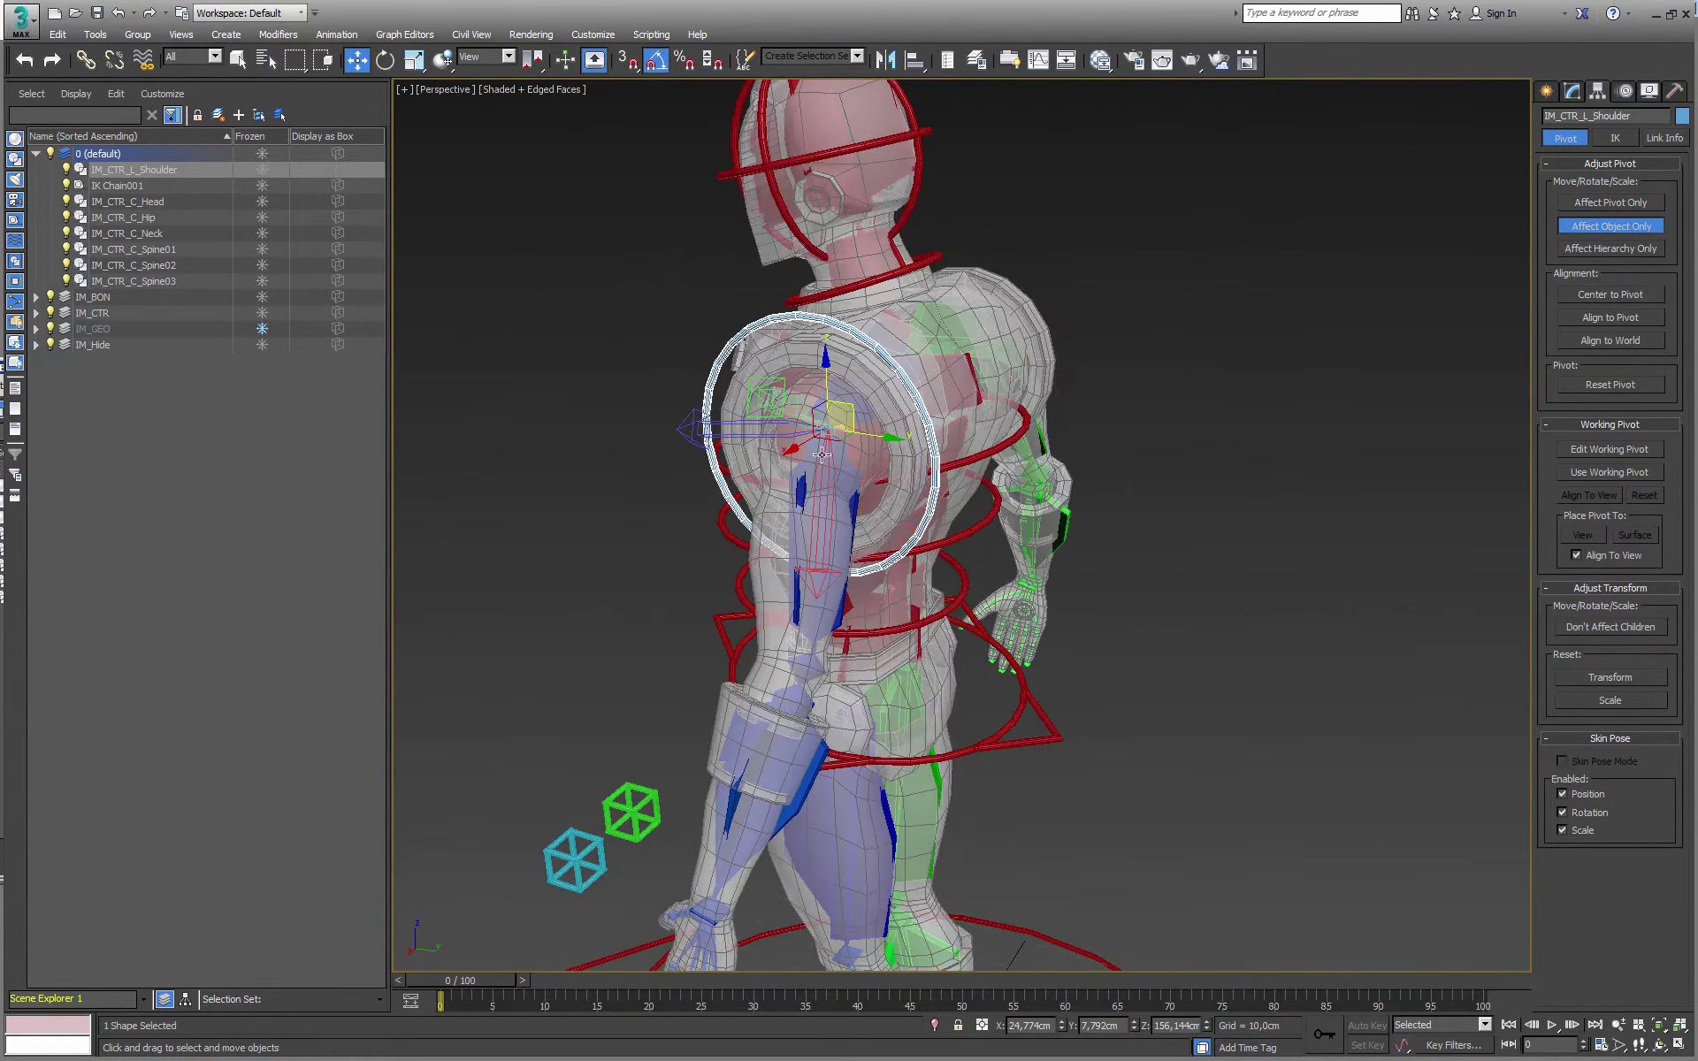
pyautogui.click(1587, 226)
pyautogui.hotkey('shift', 'z')
pyautogui.hotkey('shift', 'z')
pyautogui.hotkey('shift', 'z')
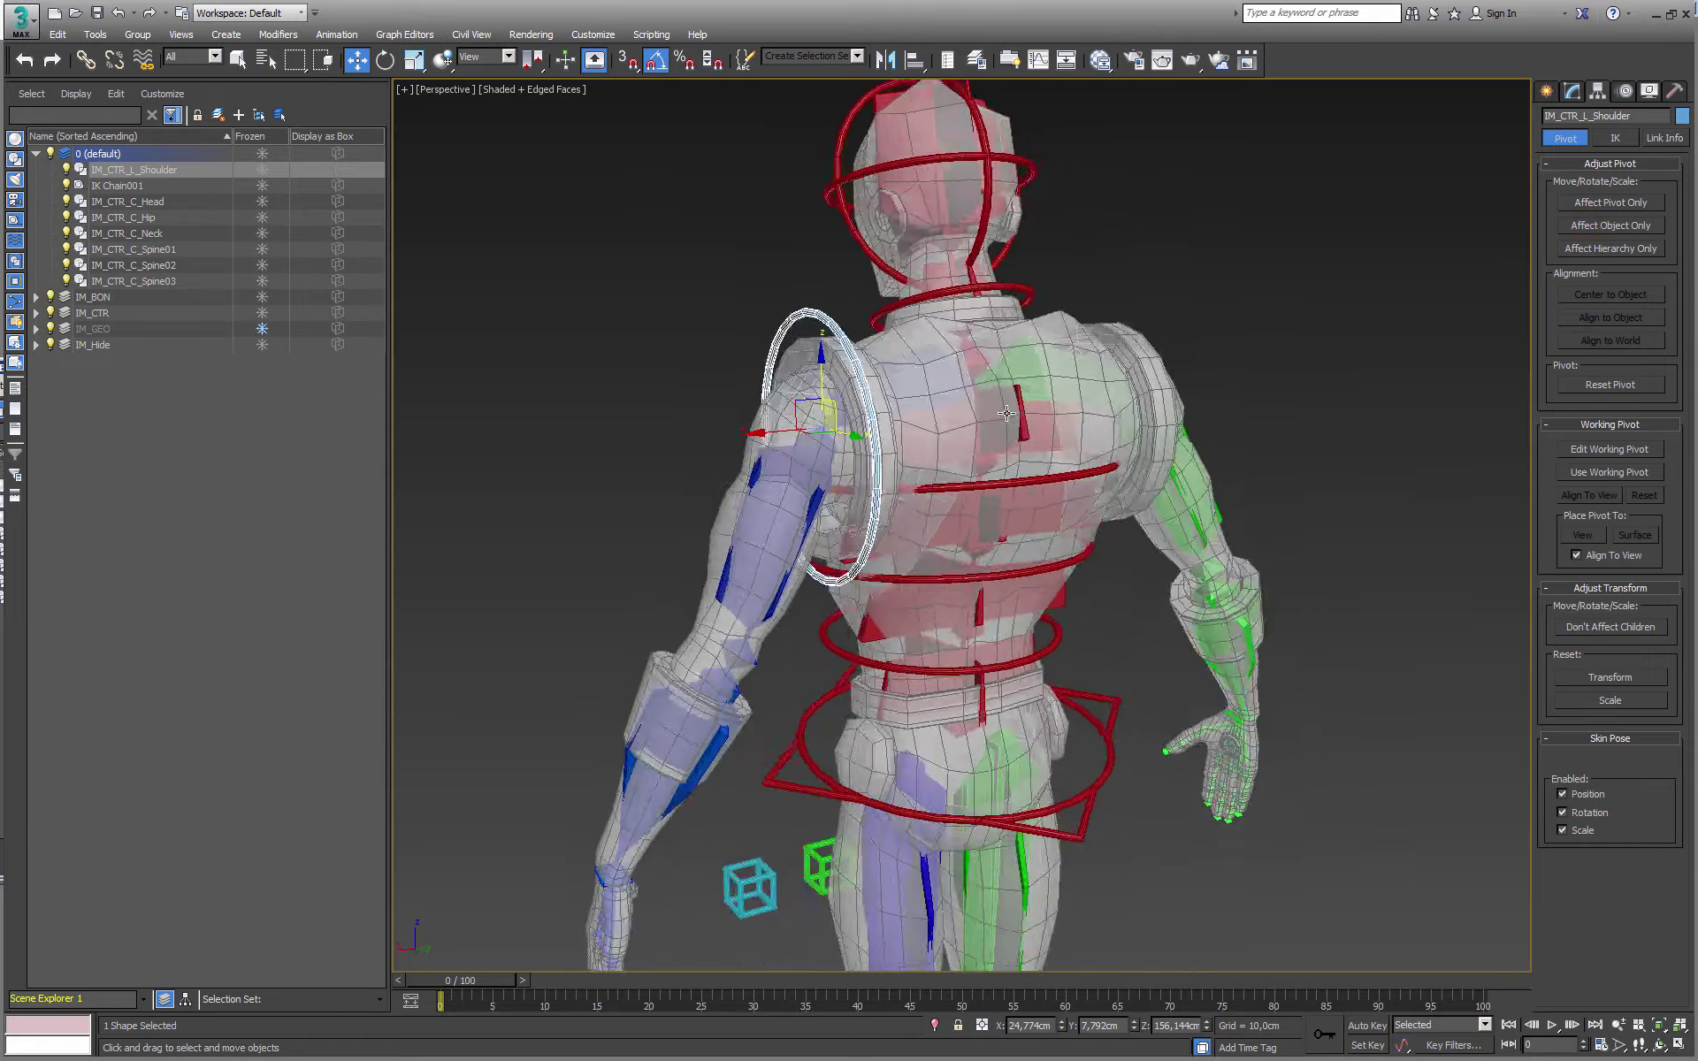
# Link IM_CTR_L_Shoulder to the upper chest control IM_CTR_C_Spine03 as its parent
pyautogui.keyDown('alt'); pyautogui.moveTo(1159, 412); pyautogui.dragTo(773, 501, button='middle'); pyautogui.keyUp('alt')
pyautogui.hotkey('shift', 'y')
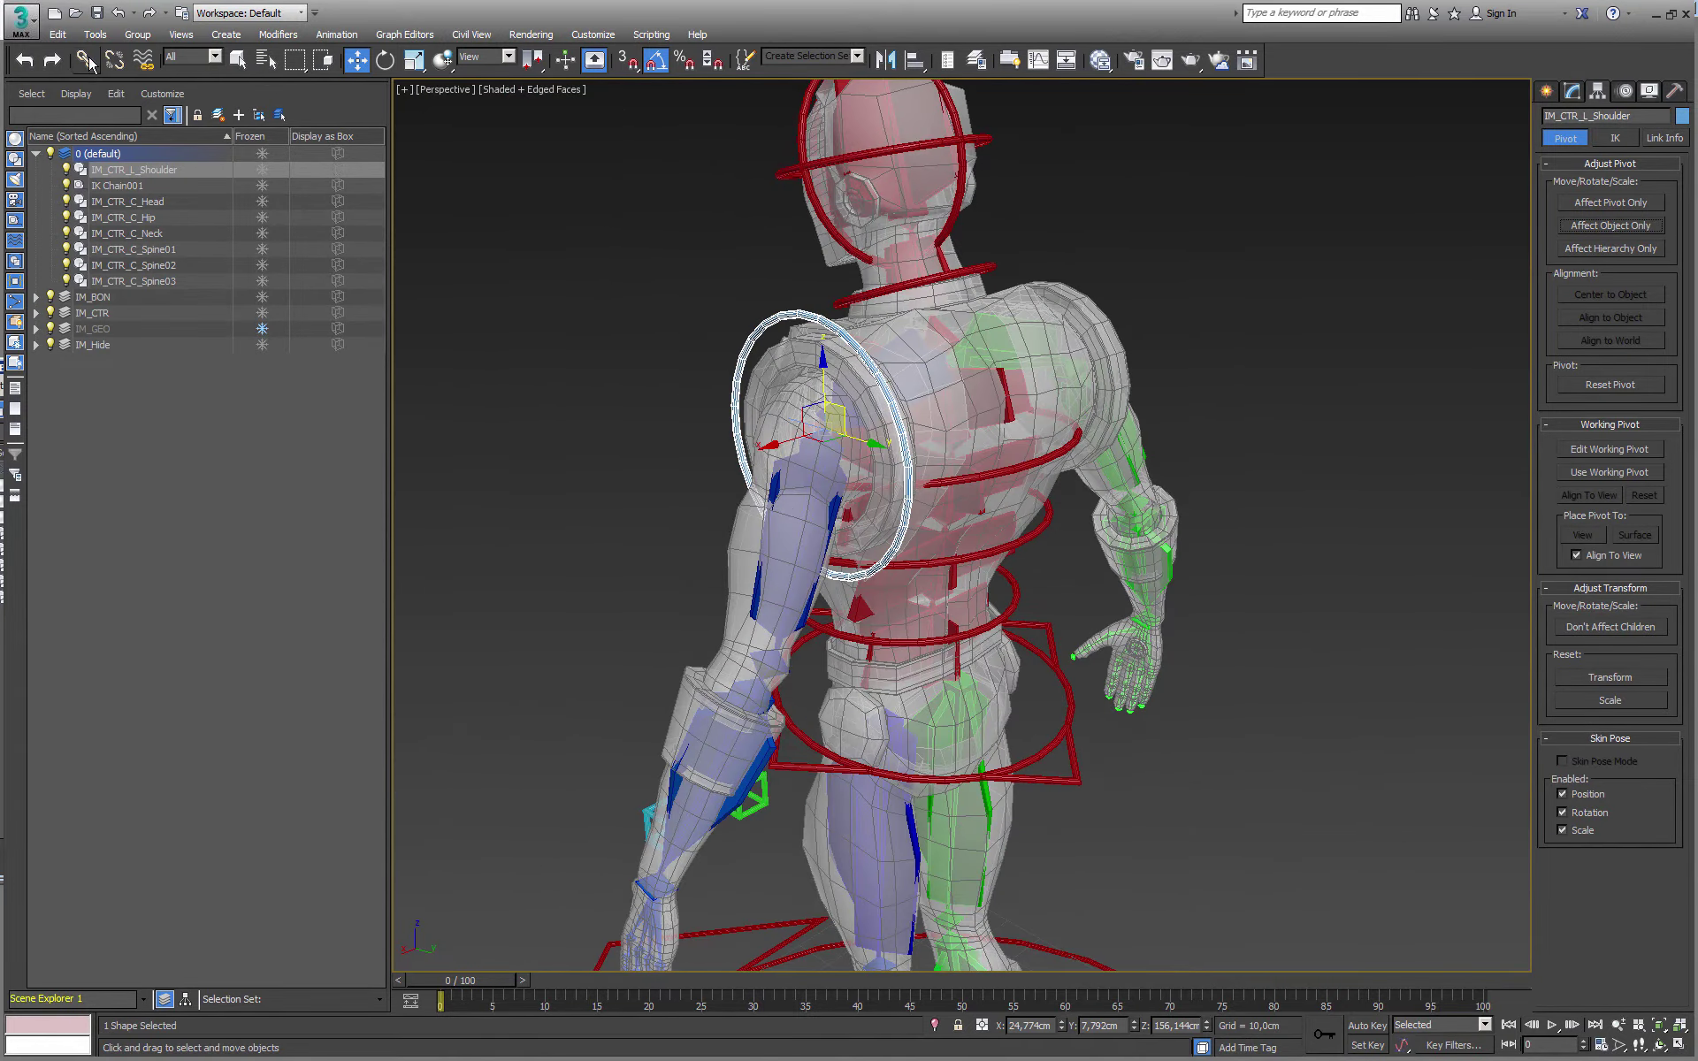
pyautogui.click(85, 59)
pyautogui.keyDown('alt'); pyautogui.moveTo(650, 390); pyautogui.dragTo(777, 421, button='middle'); pyautogui.keyUp('alt')
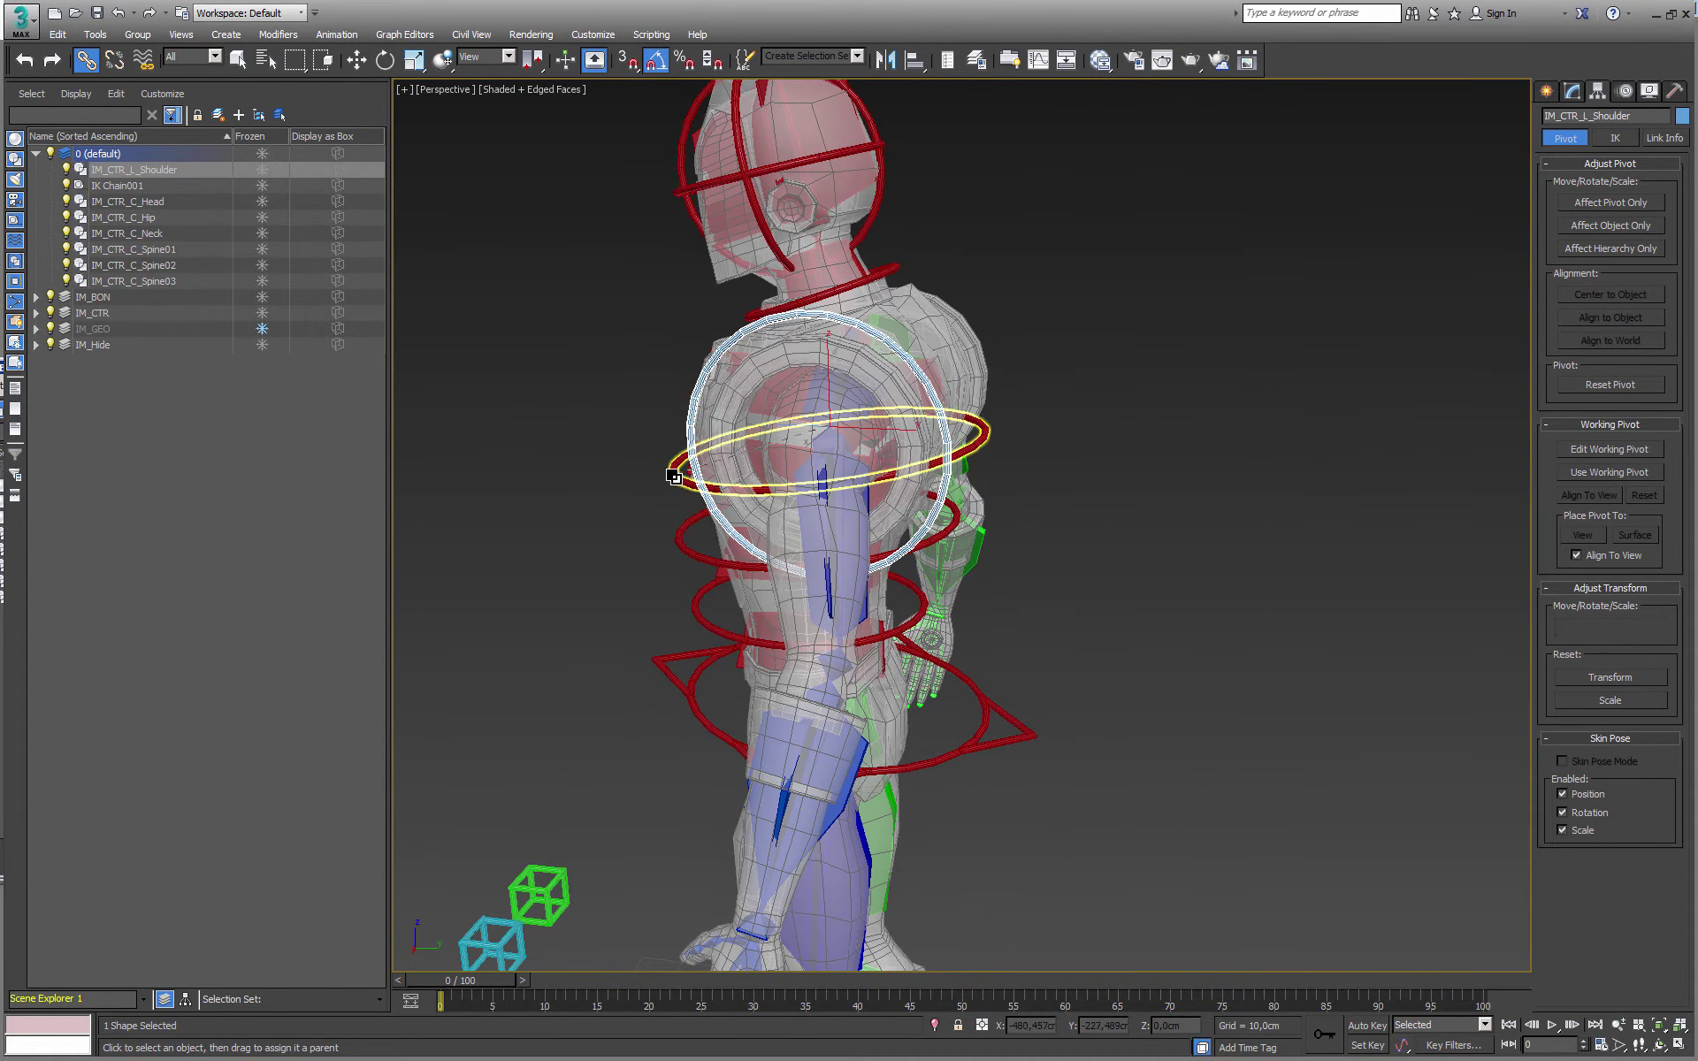
pyautogui.moveTo(674, 476); pyautogui.dragTo(670, 477)
pyautogui.rightClick(622, 475)
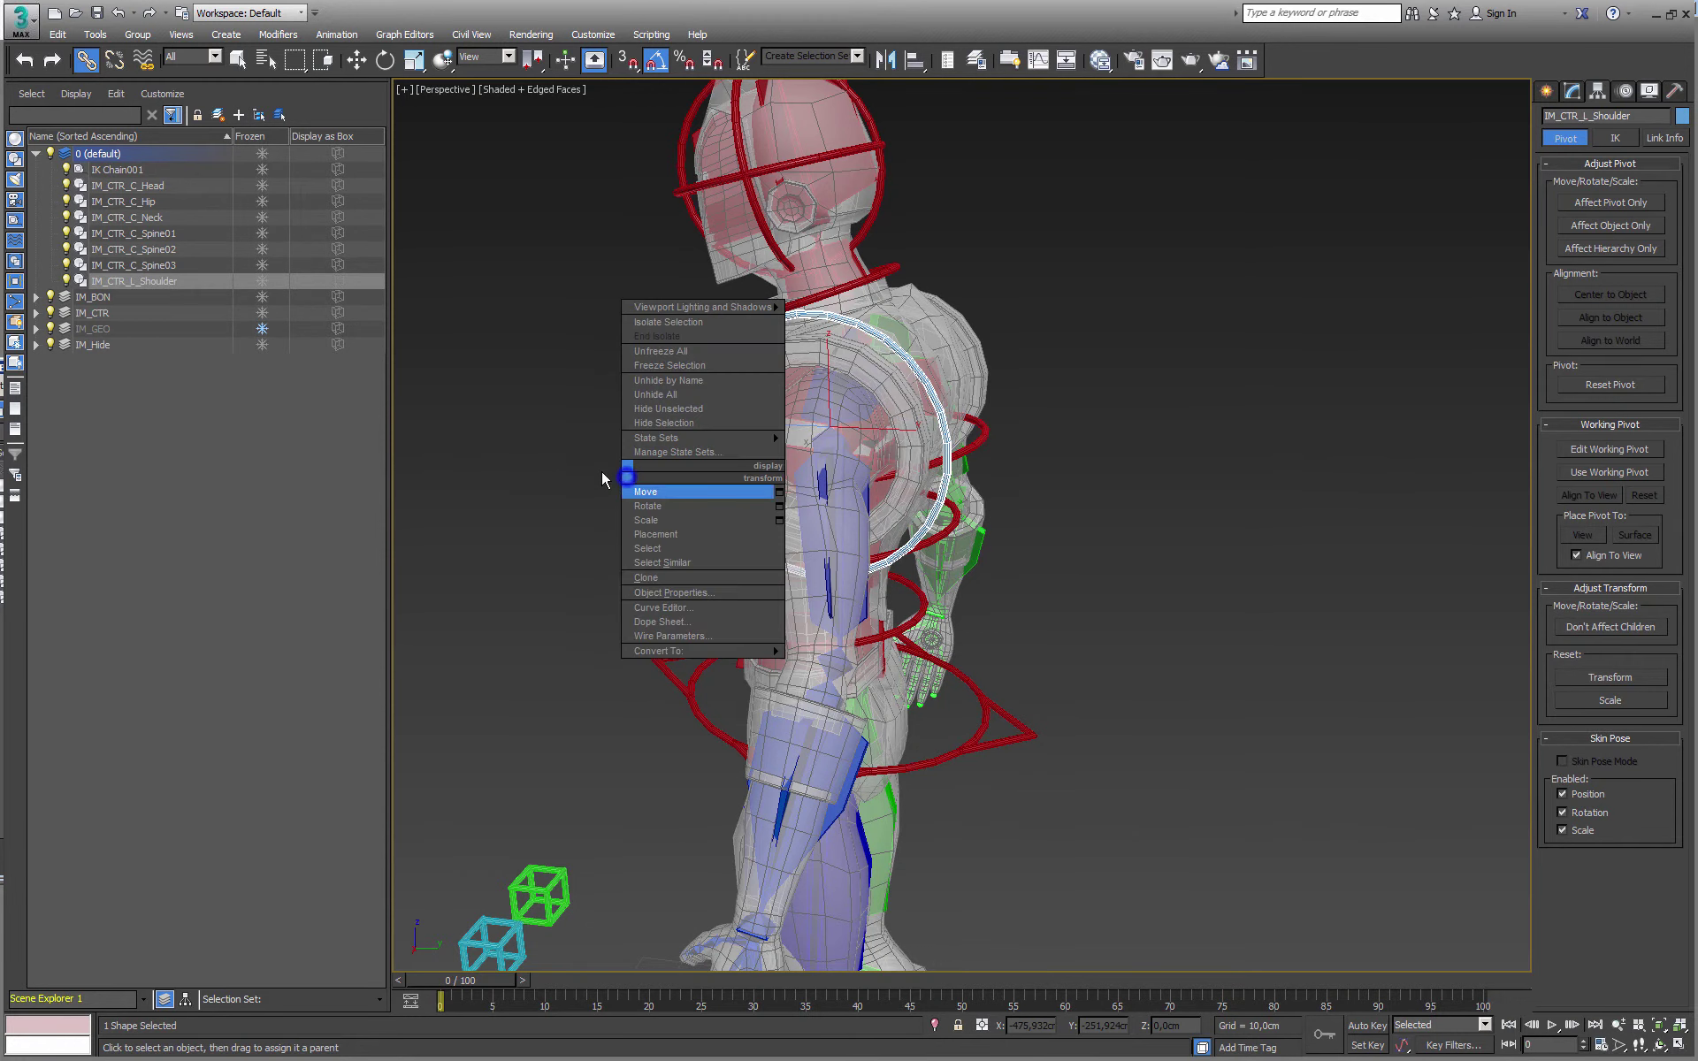
# Test the shoulder control's link by rotating IM_CTR_C_Spine03 and IM_CTR_C_Hip, reverting both rotations
pyautogui.click(669, 477)
pyautogui.press('e')
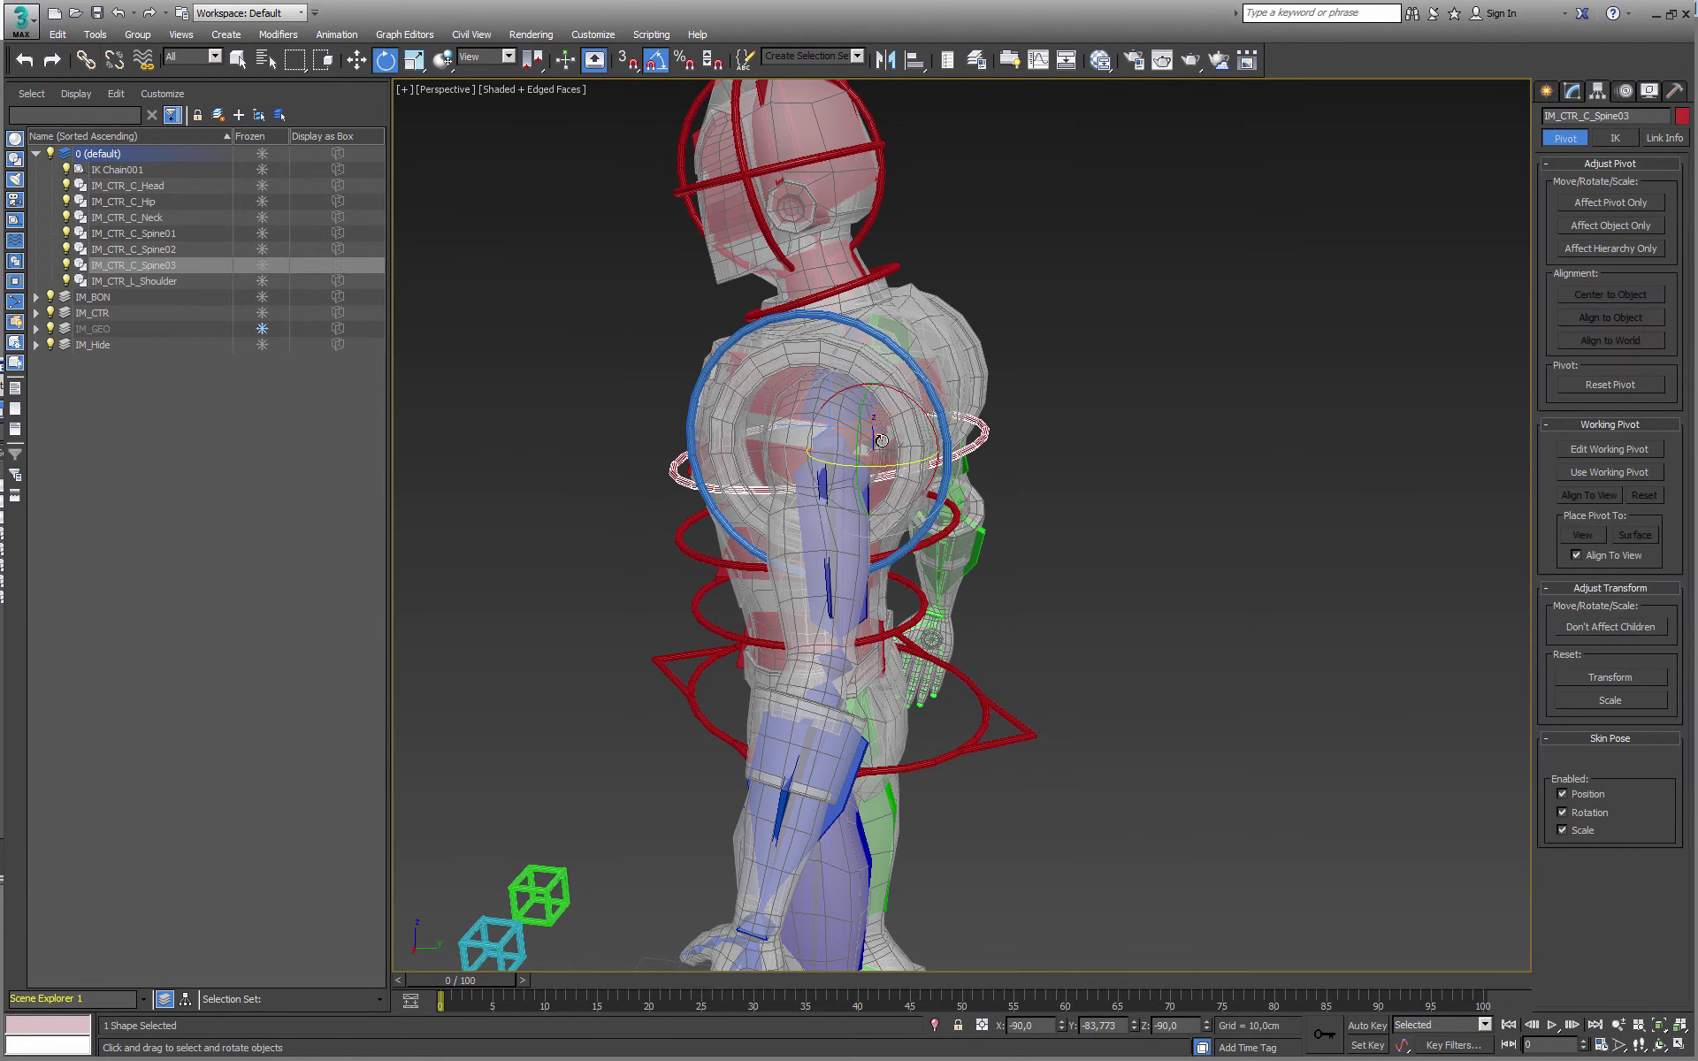
pyautogui.moveTo(907, 400); pyautogui.dragTo(953, 460)
pyautogui.hotkey('ctrl', 'z')
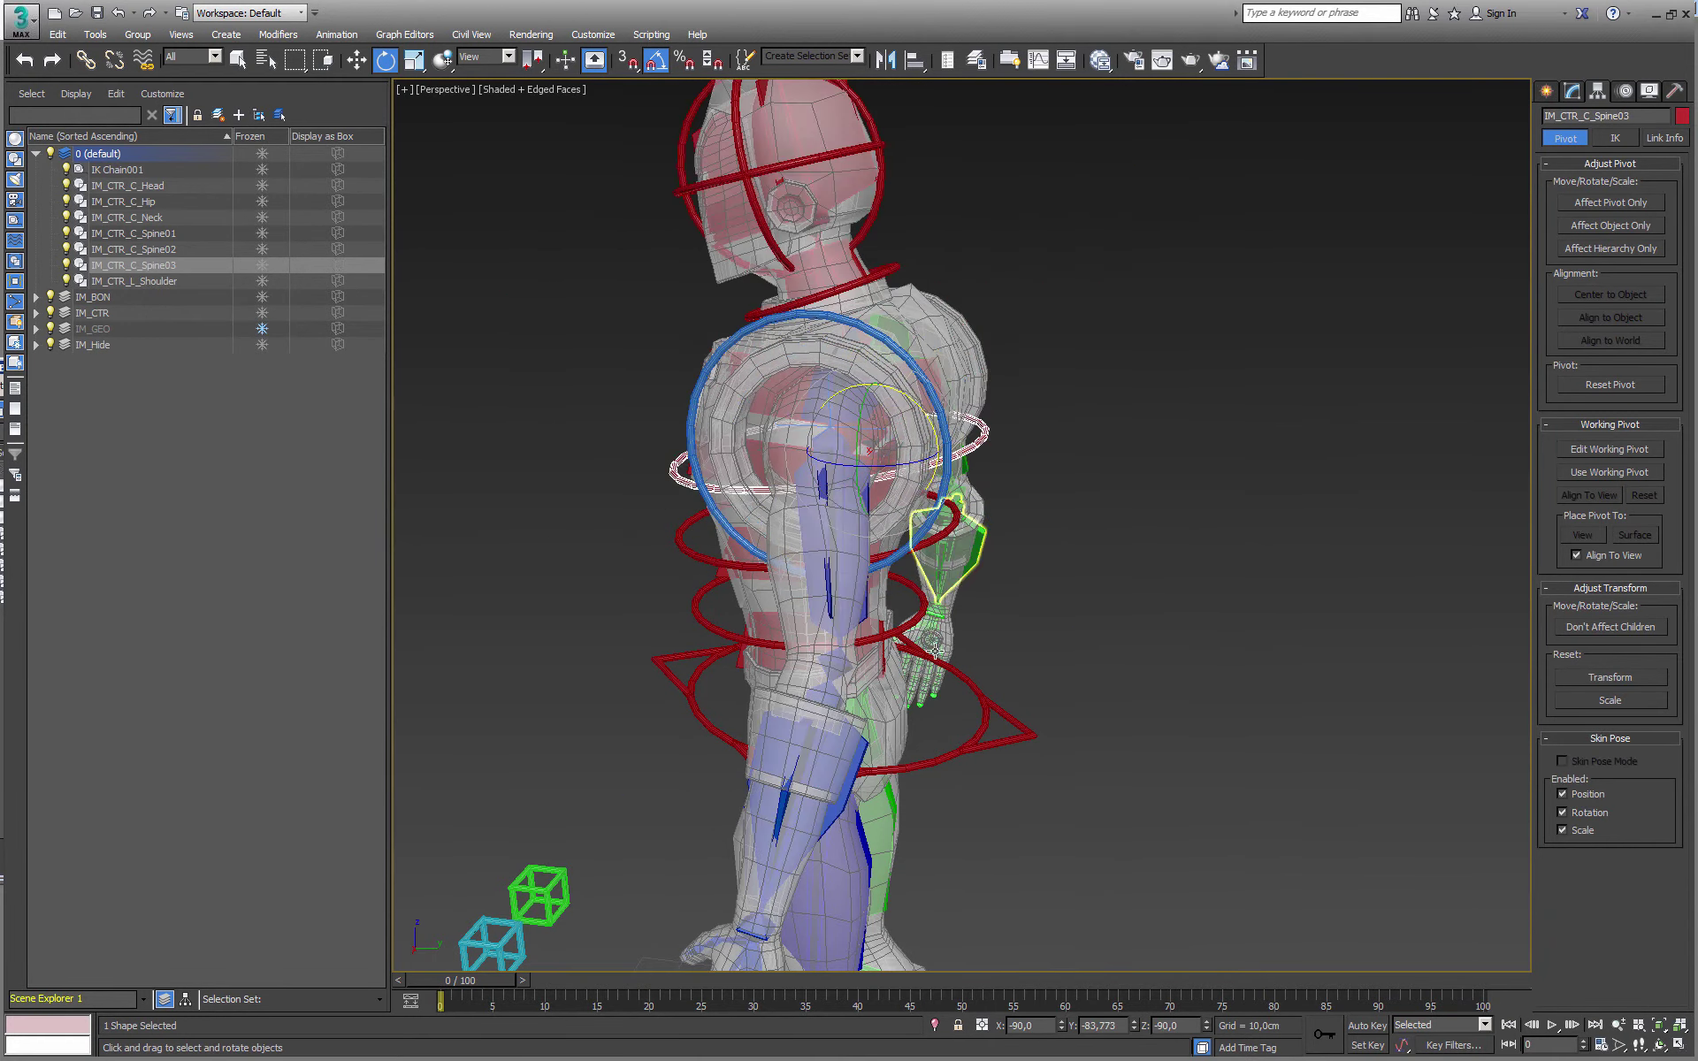
pyautogui.click(949, 670)
pyautogui.moveTo(886, 663); pyautogui.dragTo(924, 710)
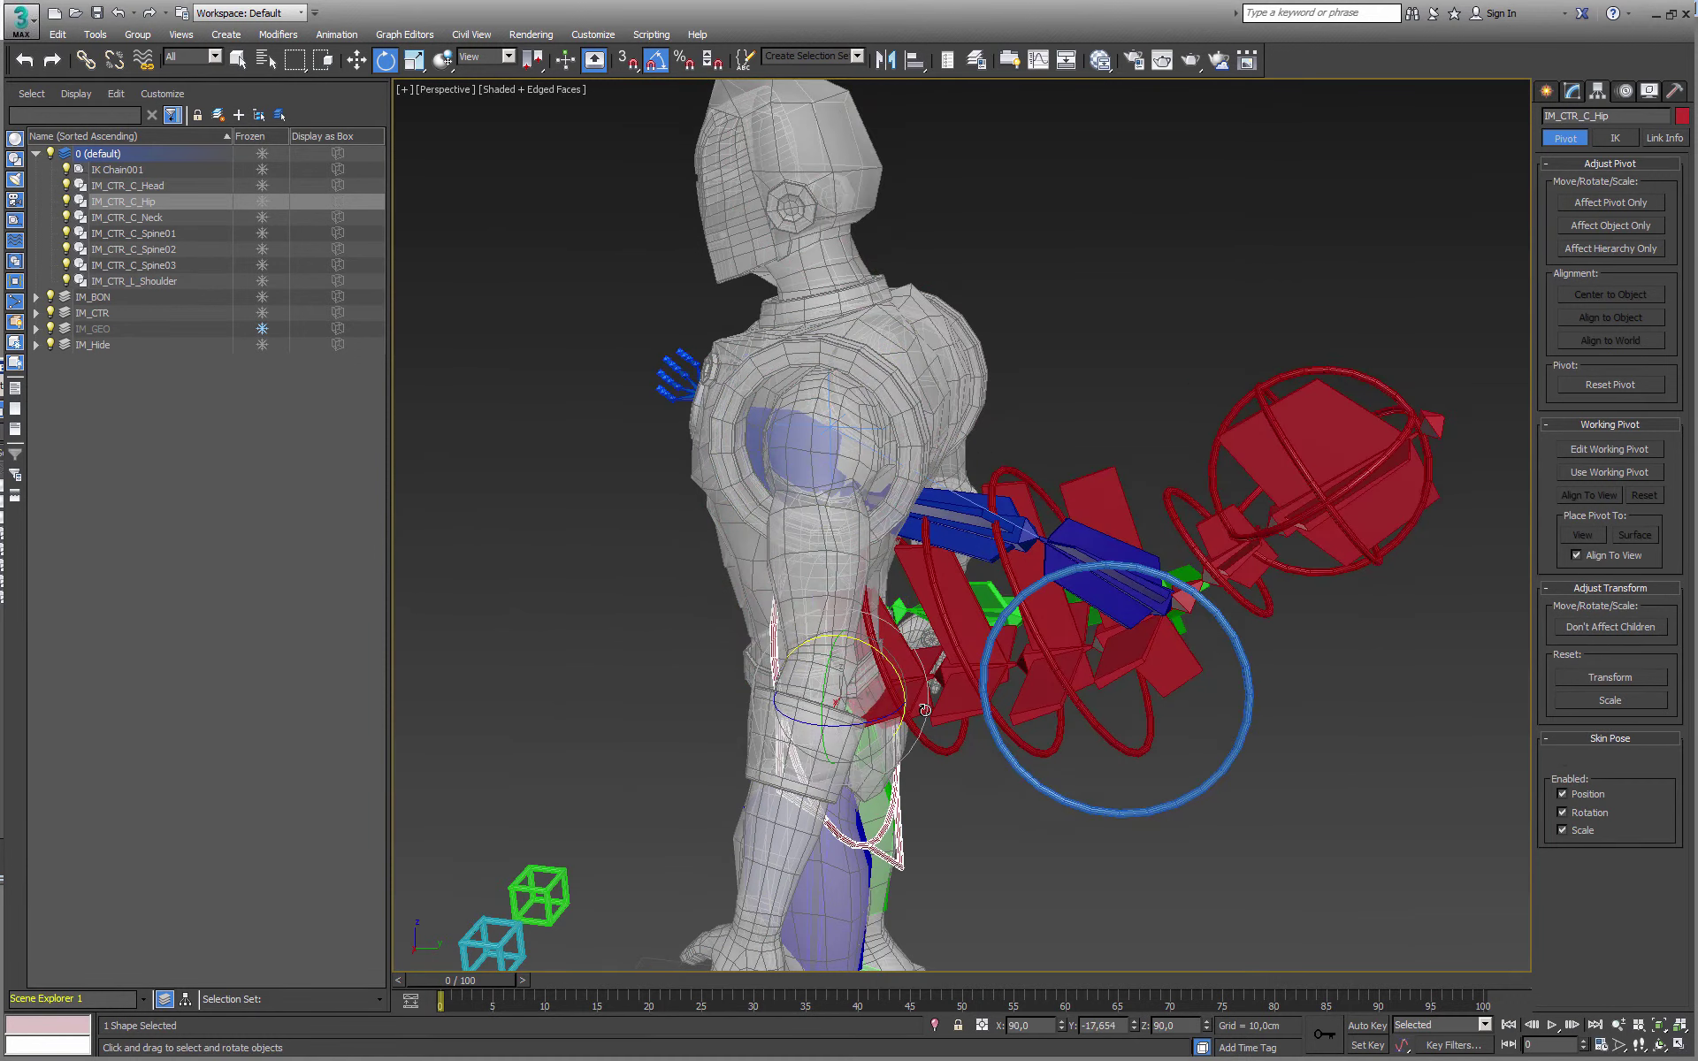
pyautogui.rightClick(924, 711)
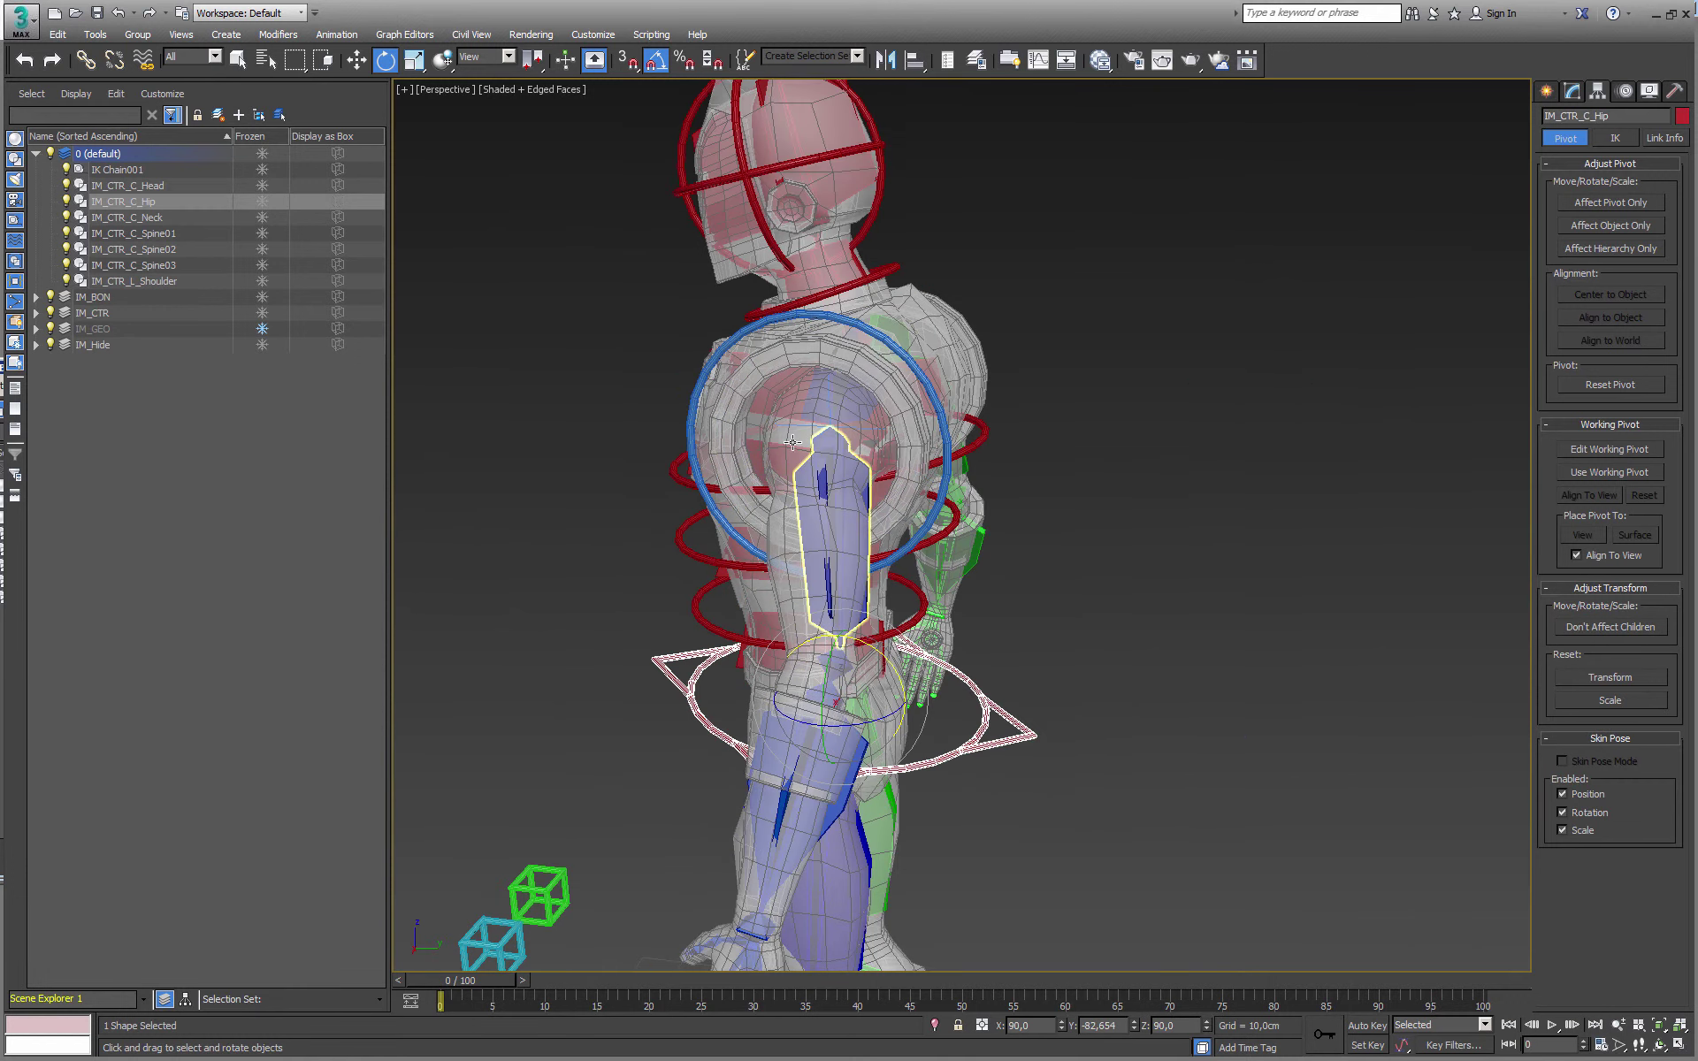
# Apply Freeze Transform to IM_CTR_L_Shoulder
pyautogui.click(920, 359)
pyautogui.keyDown('alt'); pyautogui.moveTo(920, 363); pyautogui.dragTo(863, 414, button='middle'); pyautogui.keyUp('alt')
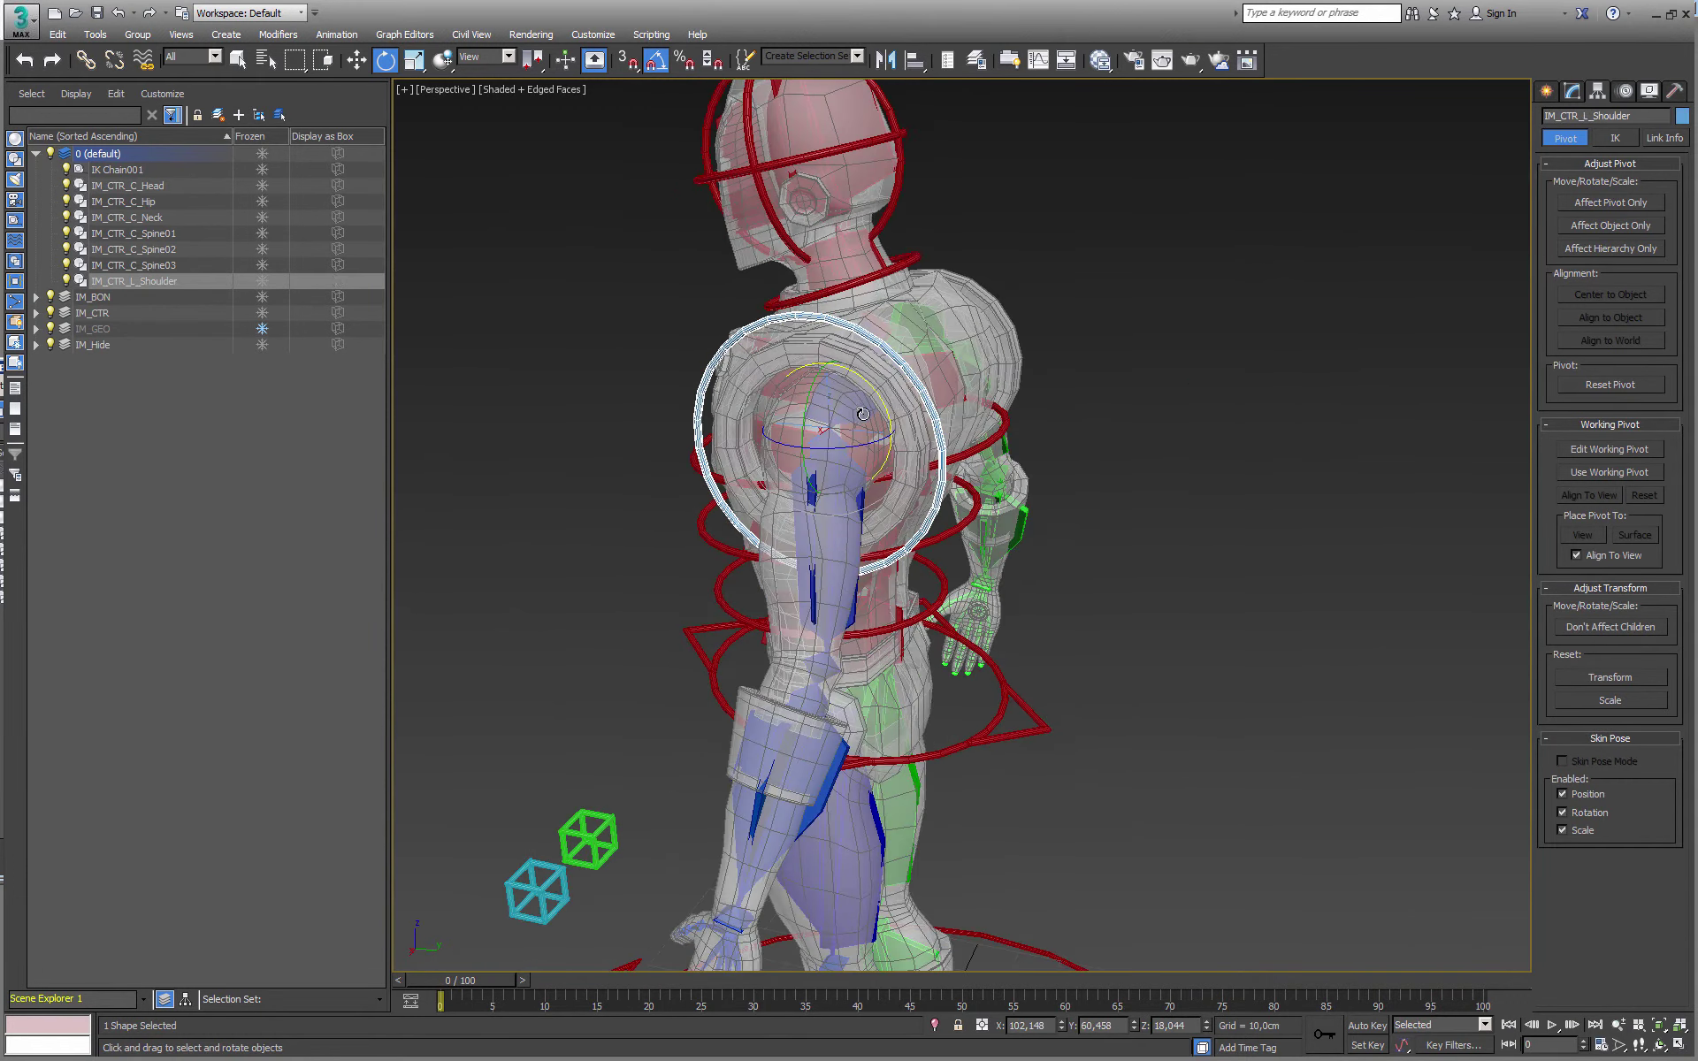
pyautogui.rightClick(918, 383)
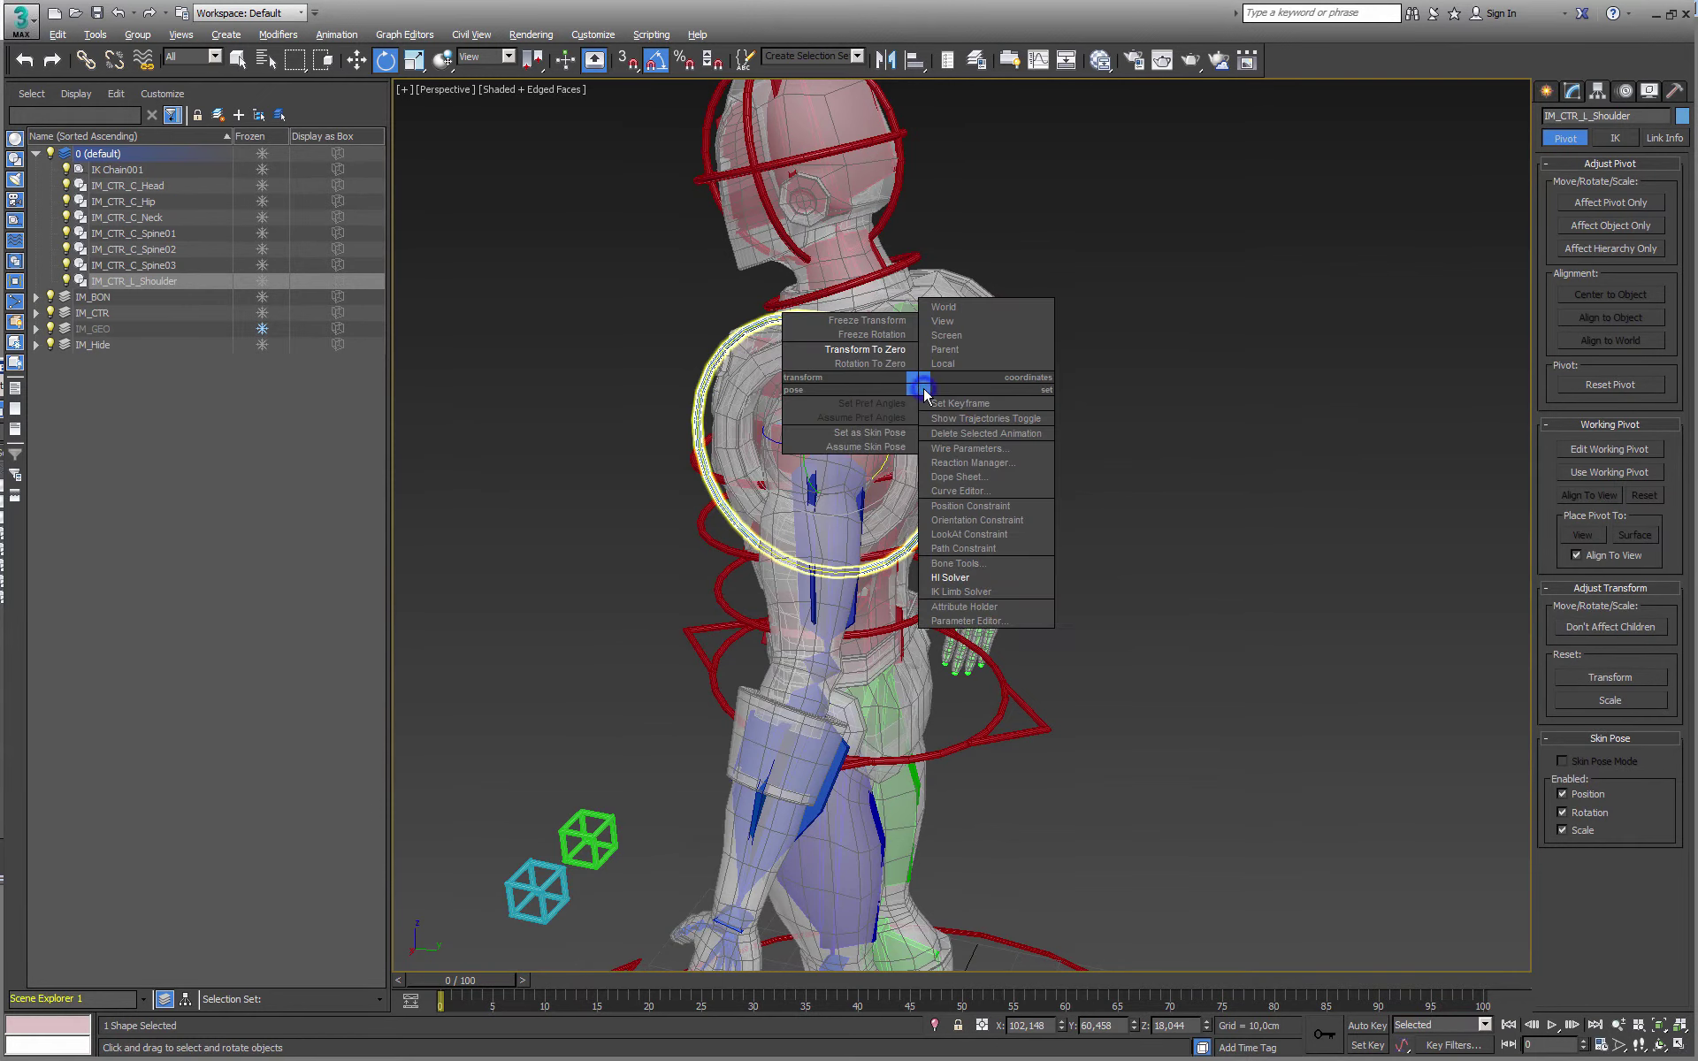
pyautogui.click(877, 320)
pyautogui.click(919, 632)
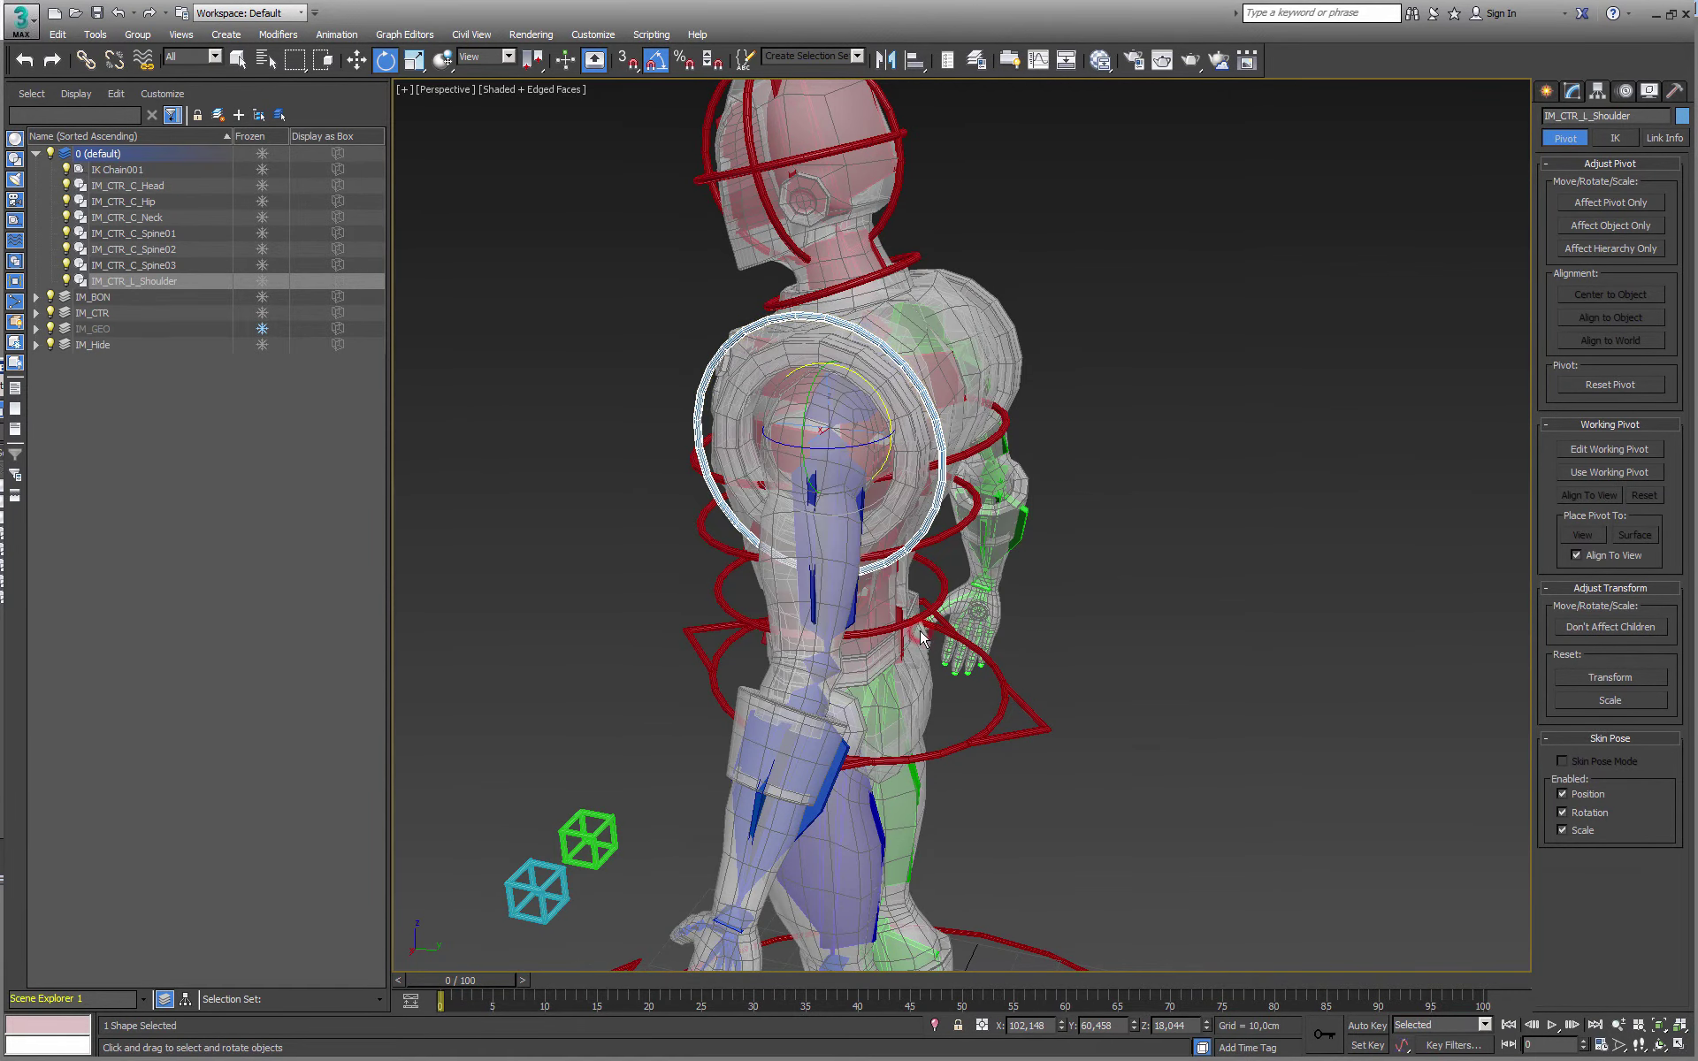
# Hide the IM_GEO layer to expose the bones and the IK goal around the left shoulder
pyautogui.keyDown('alt'); pyautogui.moveTo(821, 558); pyautogui.dragTo(845, 516, button='middle'); pyautogui.keyUp('alt')
pyautogui.scroll(3, 769, 522)
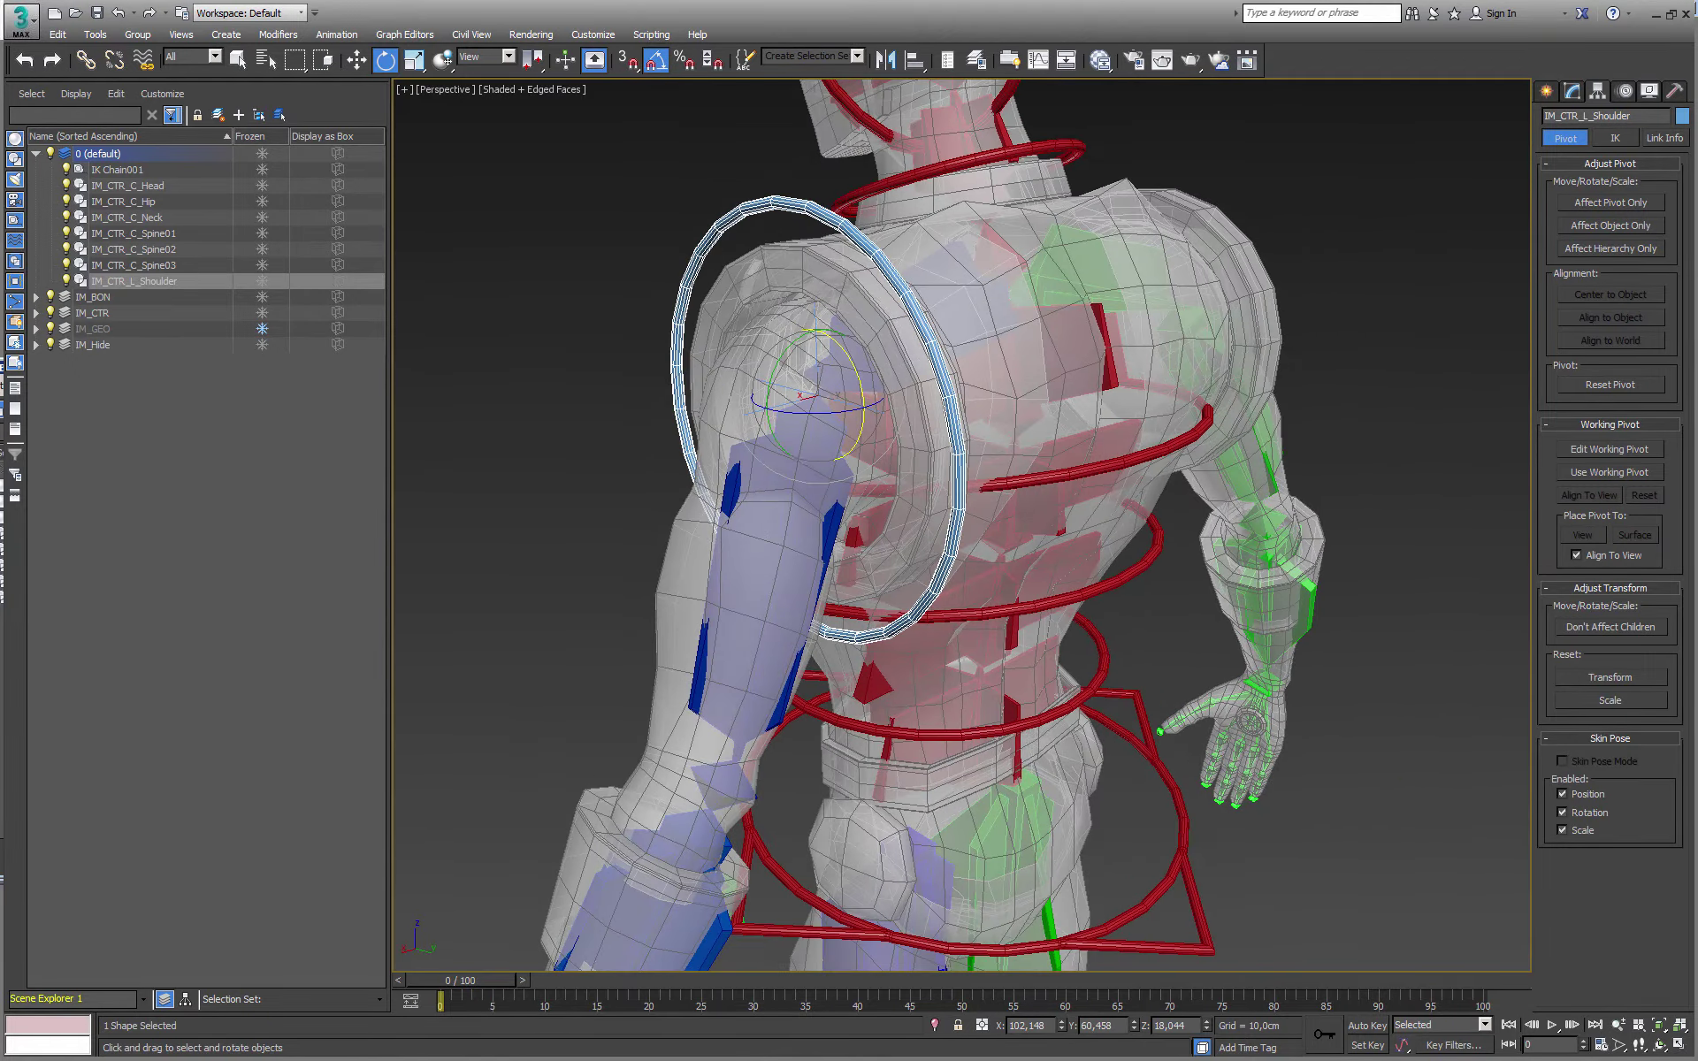
pyautogui.click(821, 328)
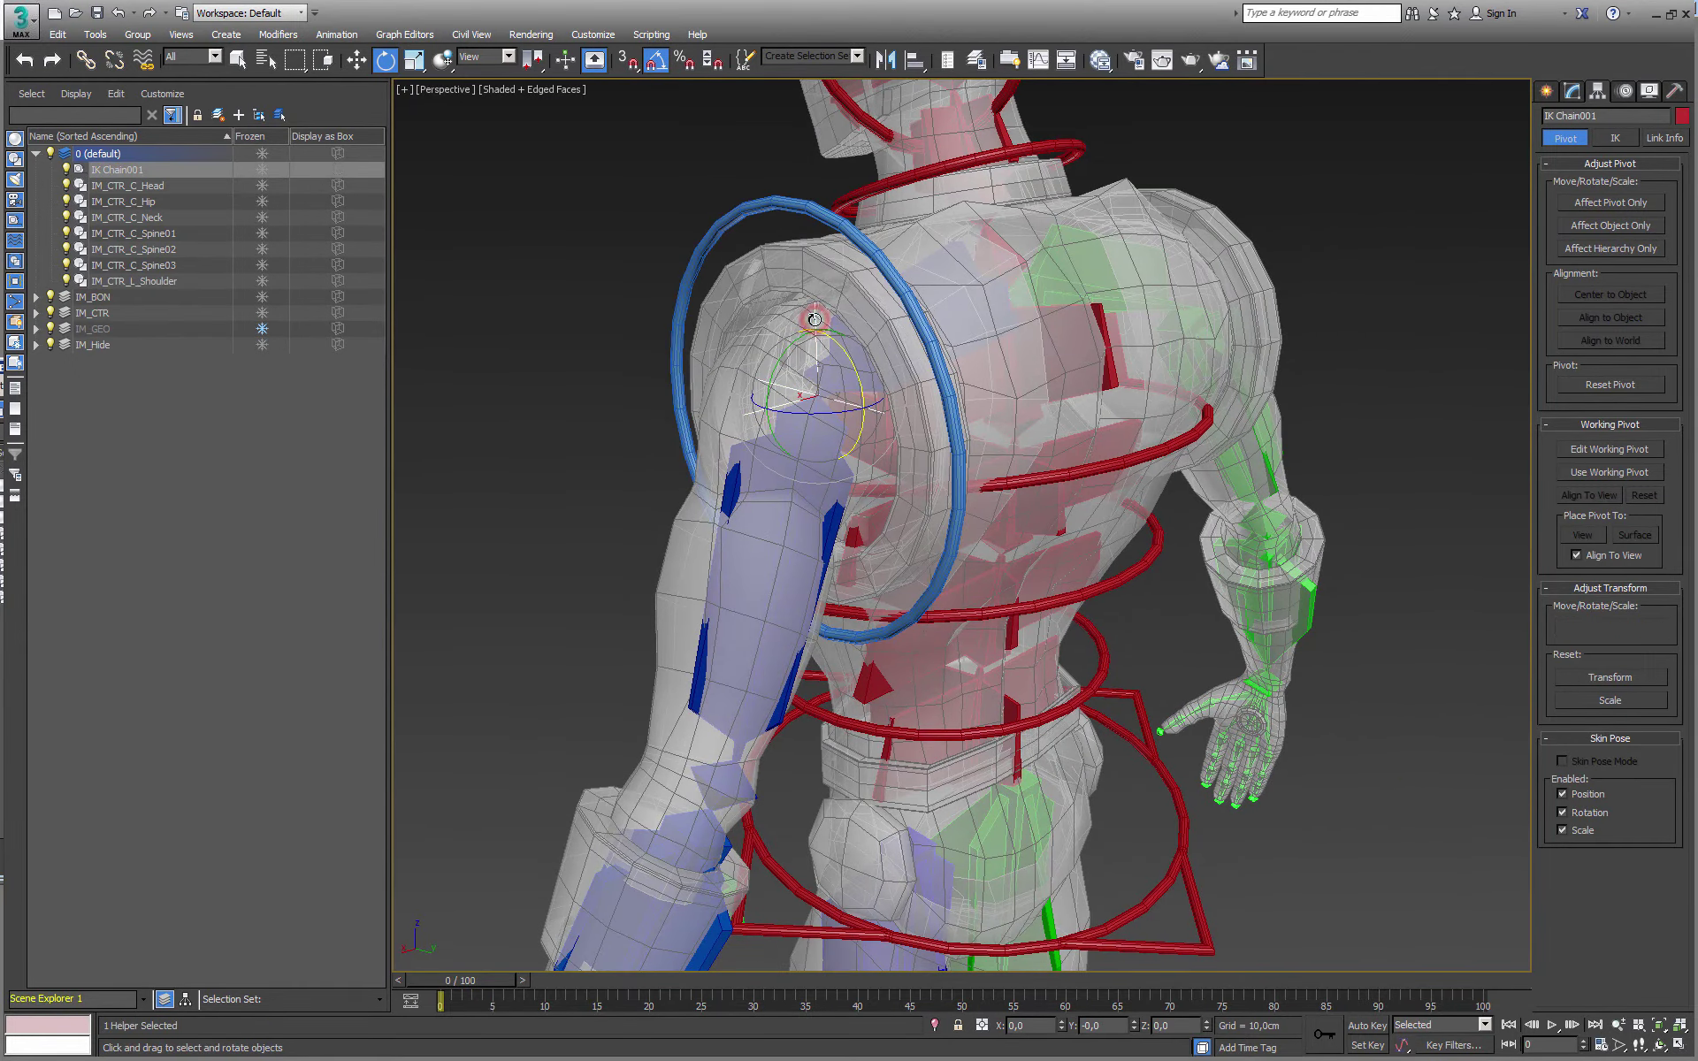
pyautogui.keyDown('alt'); pyautogui.moveTo(821, 328); pyautogui.dragTo(1065, 433, button='middle'); pyautogui.keyUp('alt')
pyautogui.scroll(2, 840, 431)
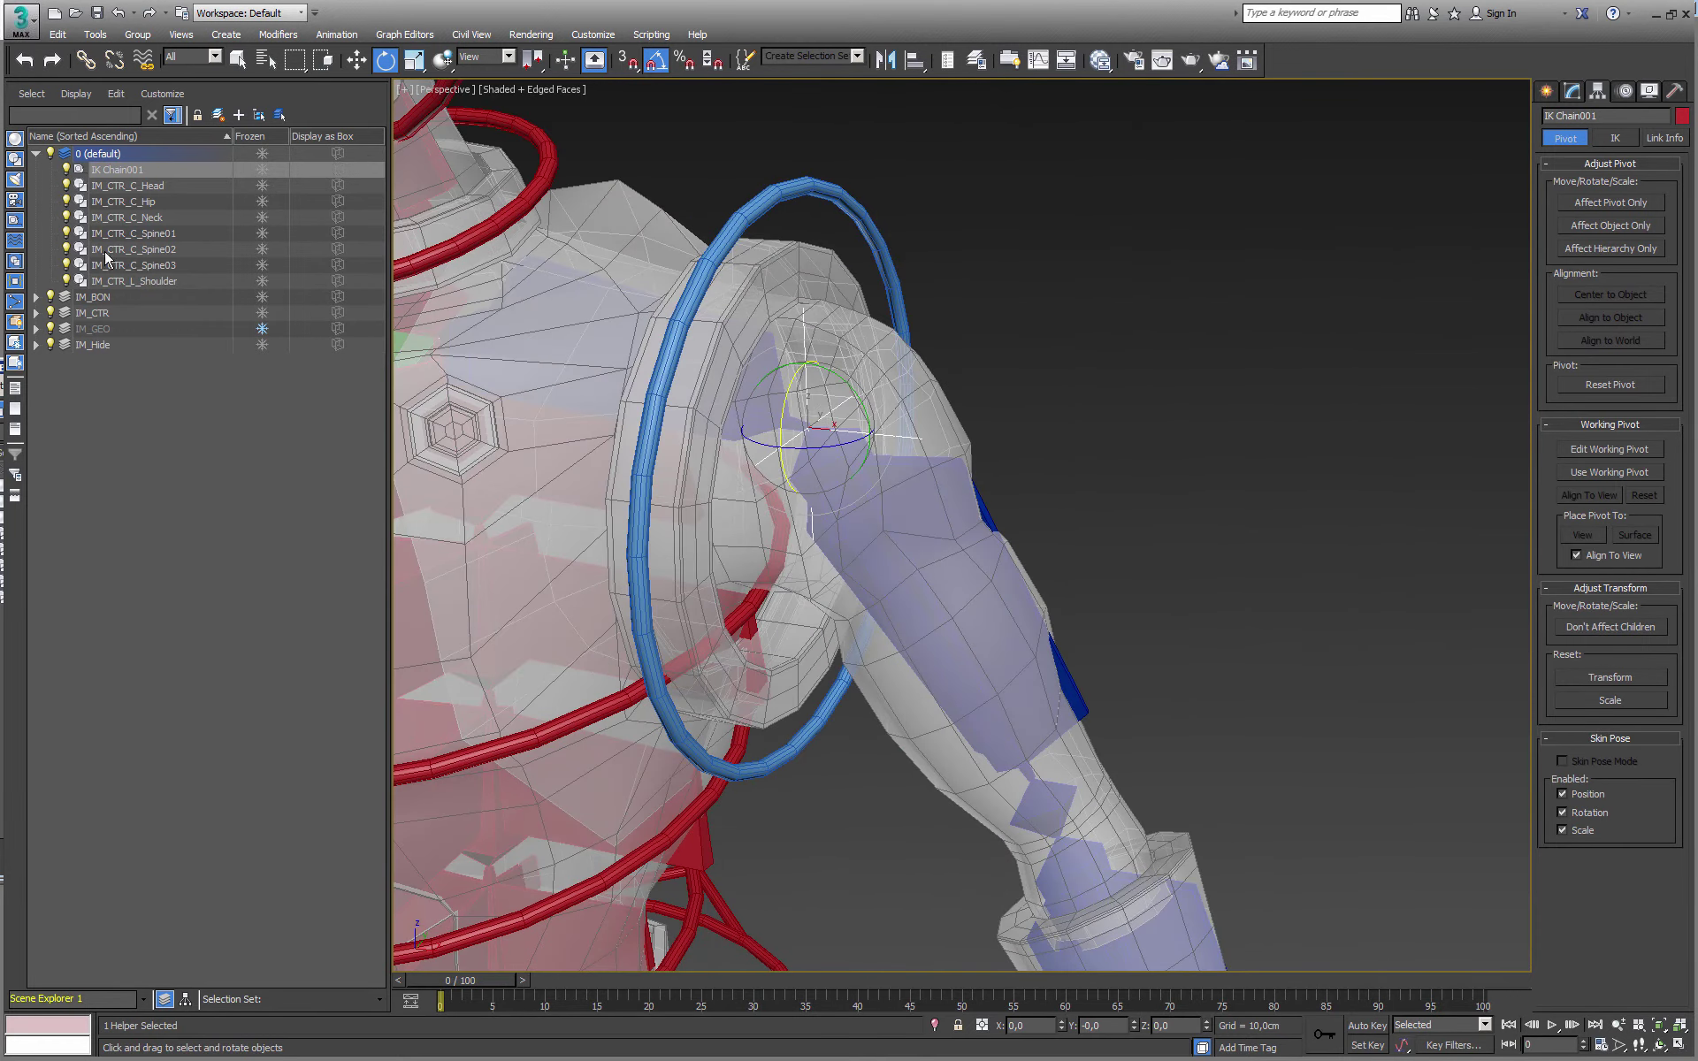
pyautogui.click(50, 328)
pyautogui.keyDown('alt'); pyautogui.moveTo(822, 417); pyautogui.dragTo(851, 414, button='middle'); pyautogui.keyUp('alt')
pyautogui.click(966, 381)
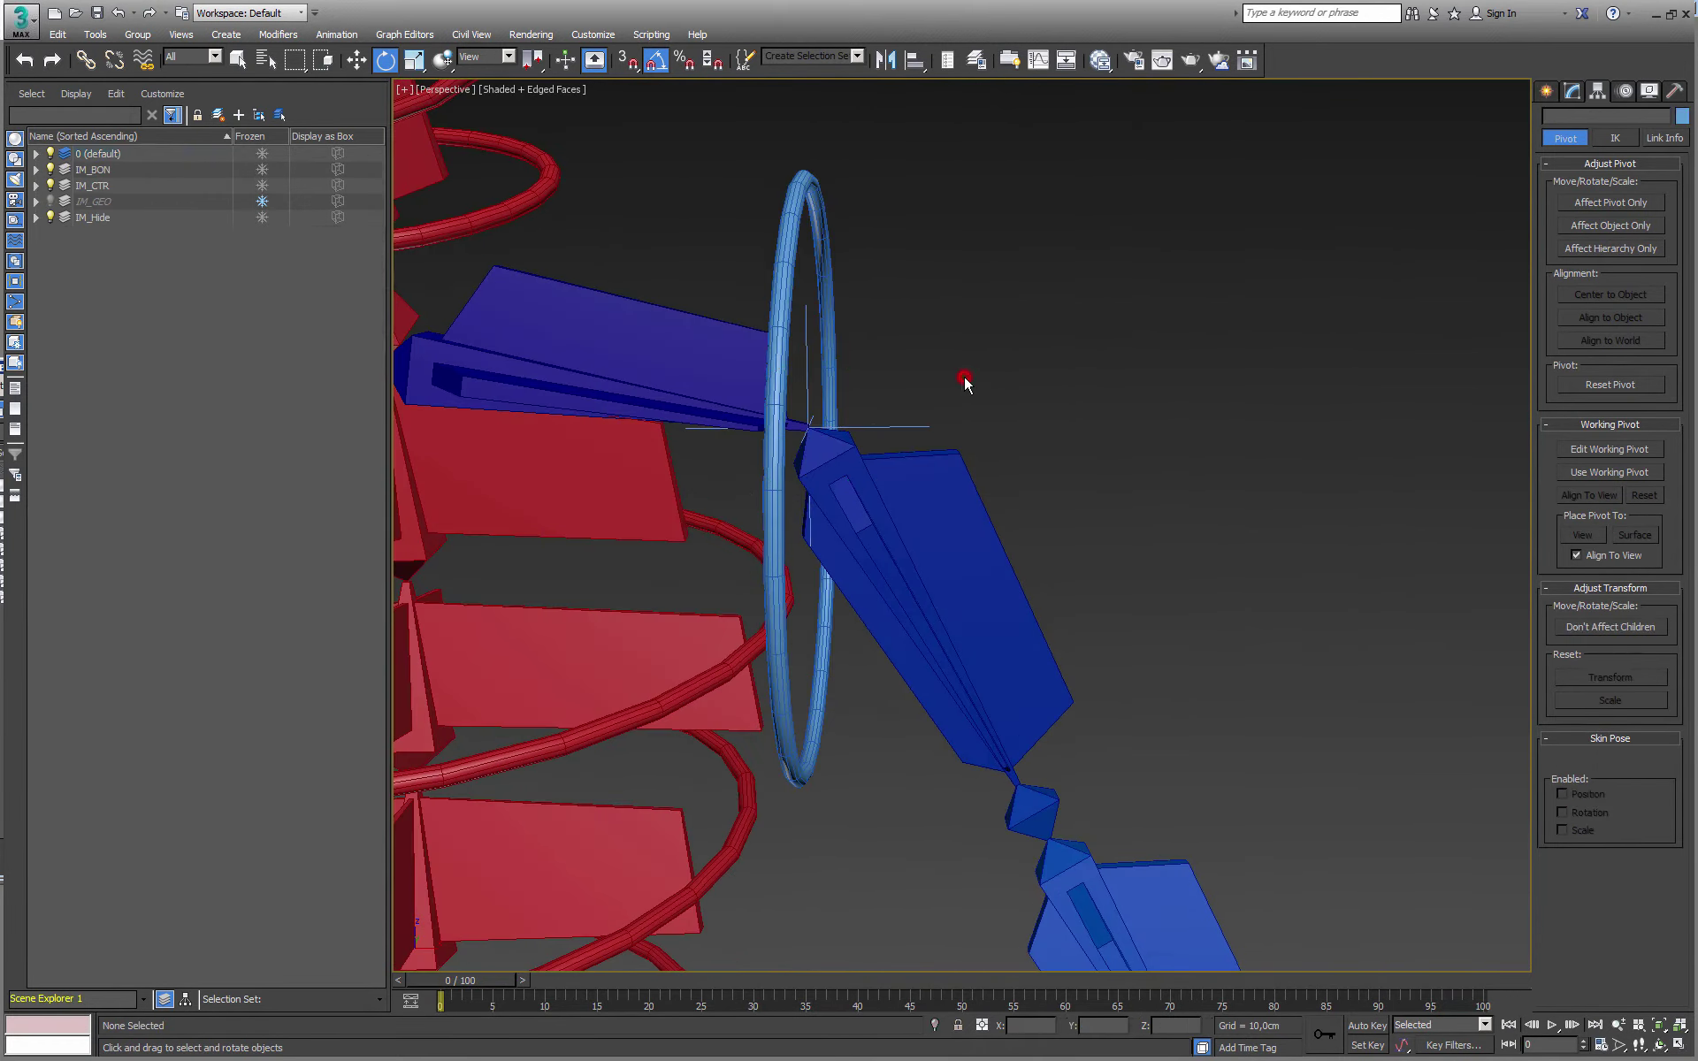
pyautogui.keyDown('alt'); pyautogui.moveTo(967, 381); pyautogui.dragTo(940, 382, button='middle'); pyautogui.keyUp('alt')
# Apply a Position Constraint to the shoulder's IK Chain001 with IM_CTR_L_Shoulder as its target
pyautogui.click(1089, 268)
pyautogui.keyDown('alt'); pyautogui.moveTo(1134, 371); pyautogui.dragTo(1042, 431, button='middle'); pyautogui.keyUp('alt')
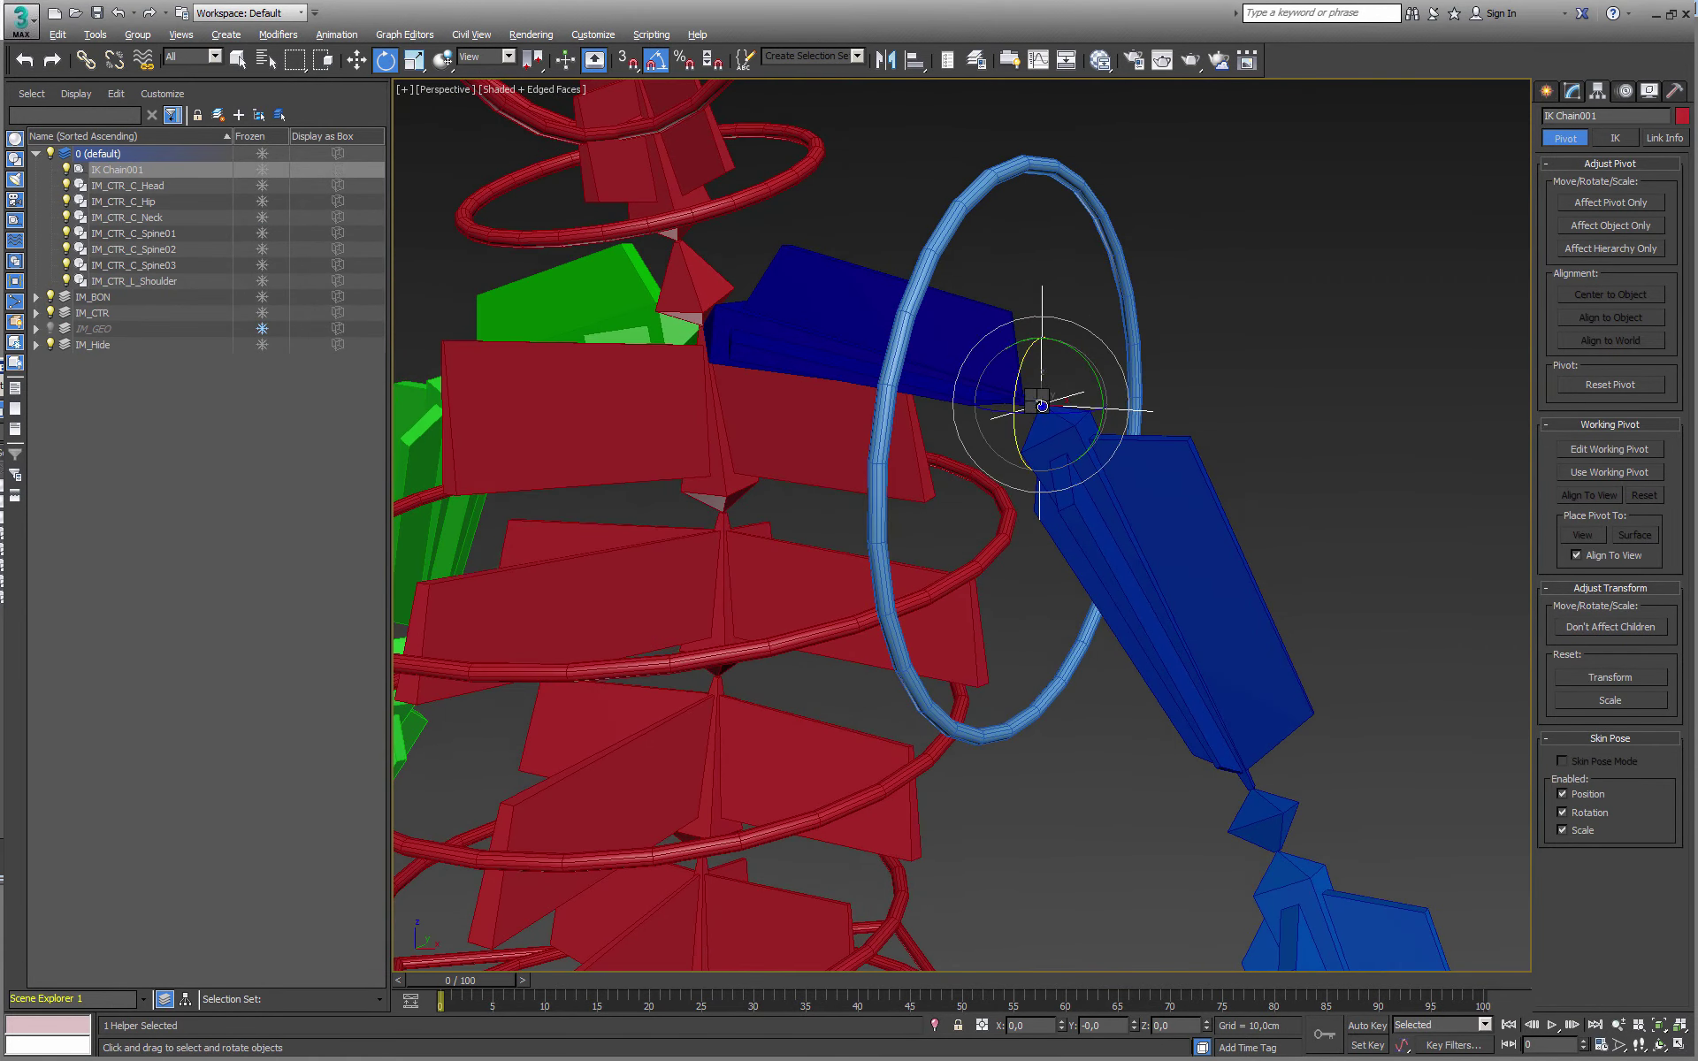
pyautogui.rightClick(1036, 401)
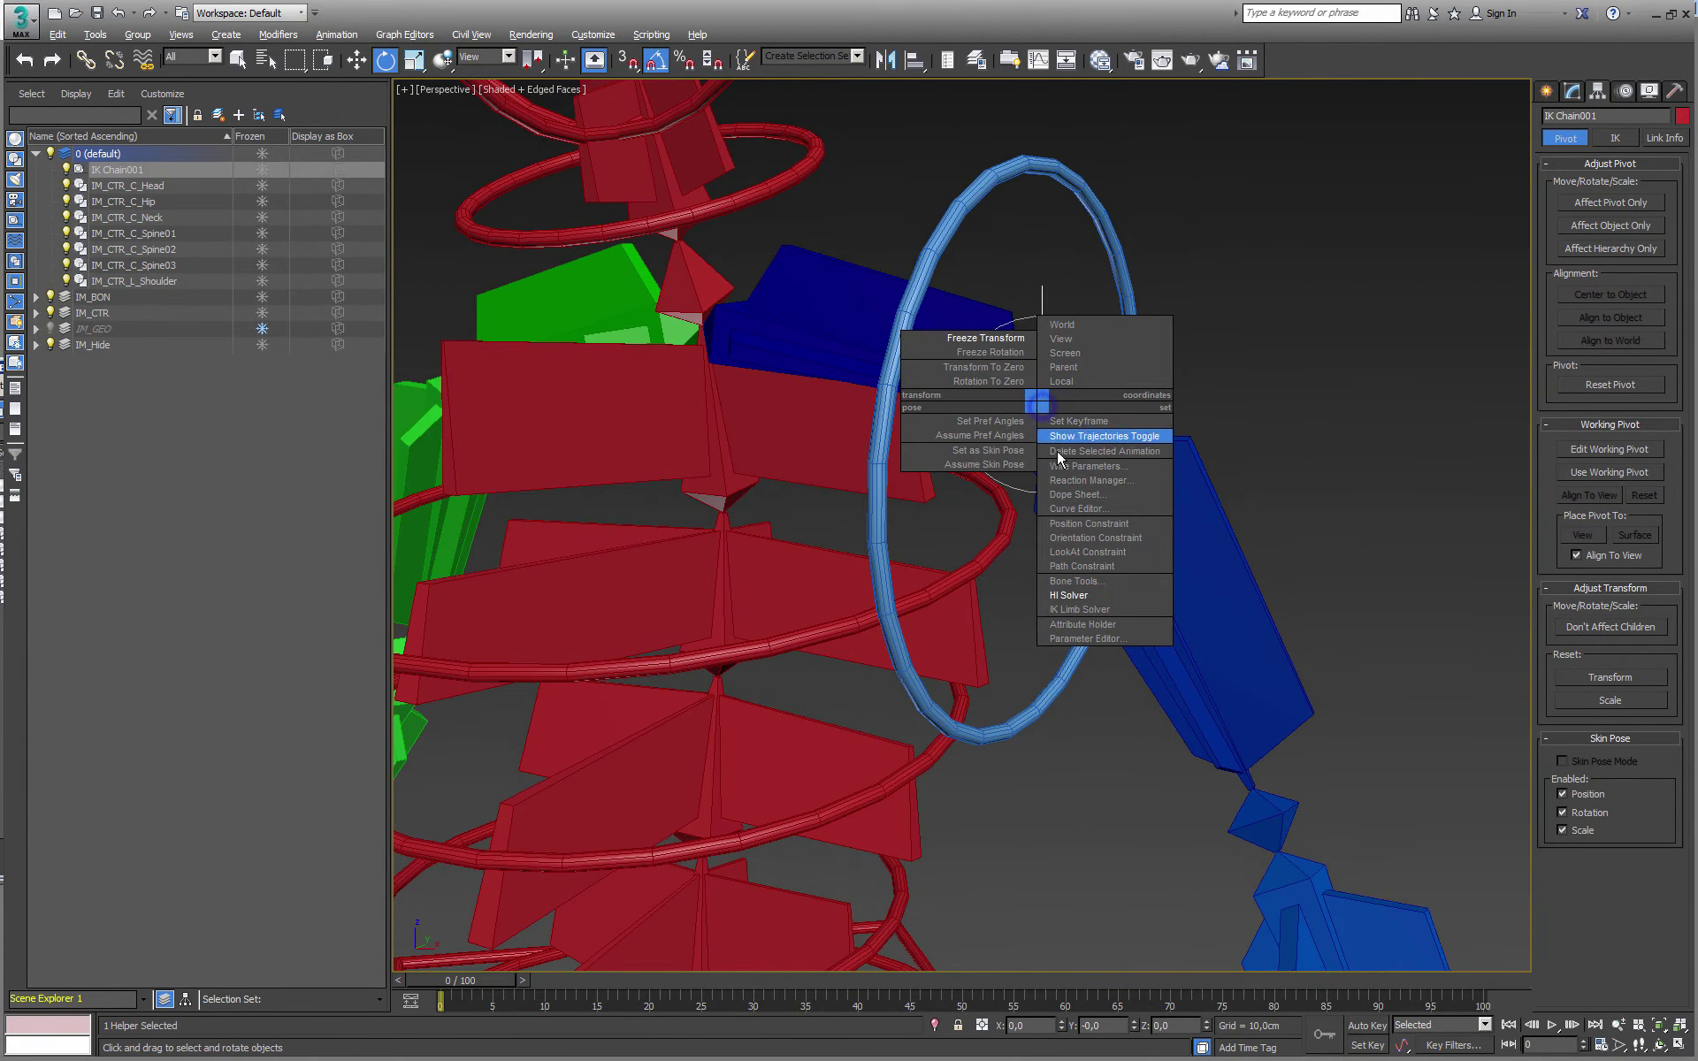
pyautogui.click(1071, 523)
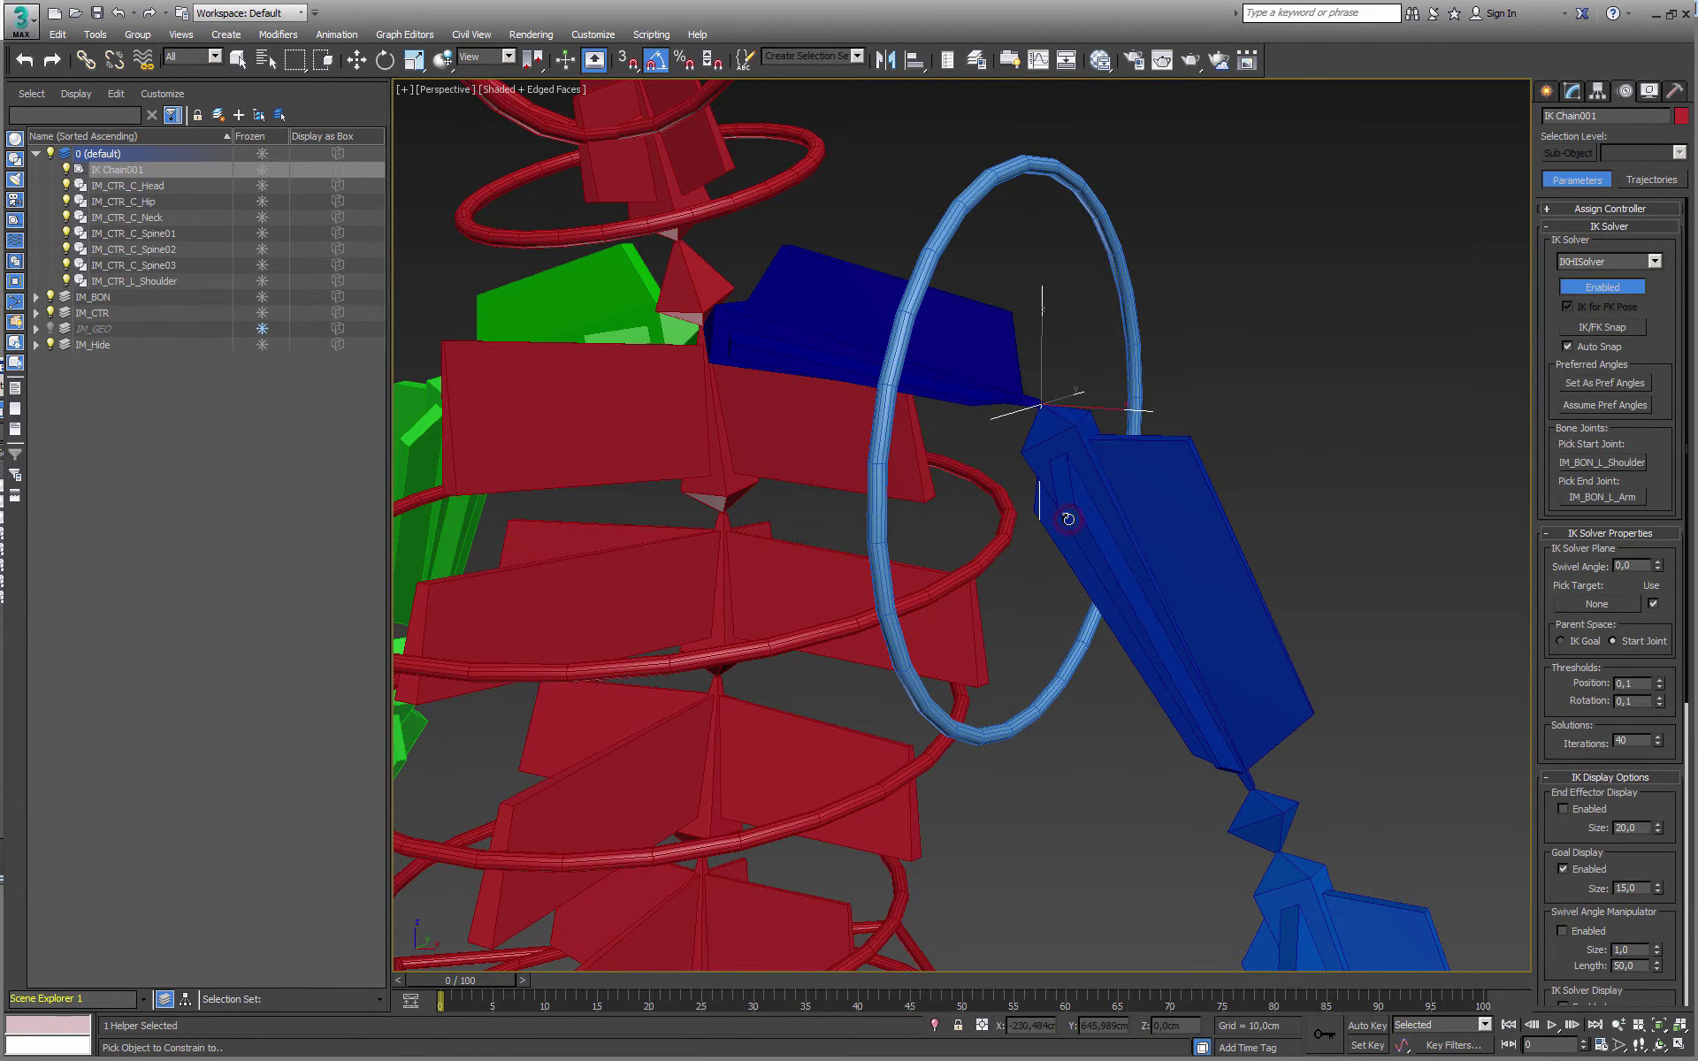
pyautogui.click(1087, 193)
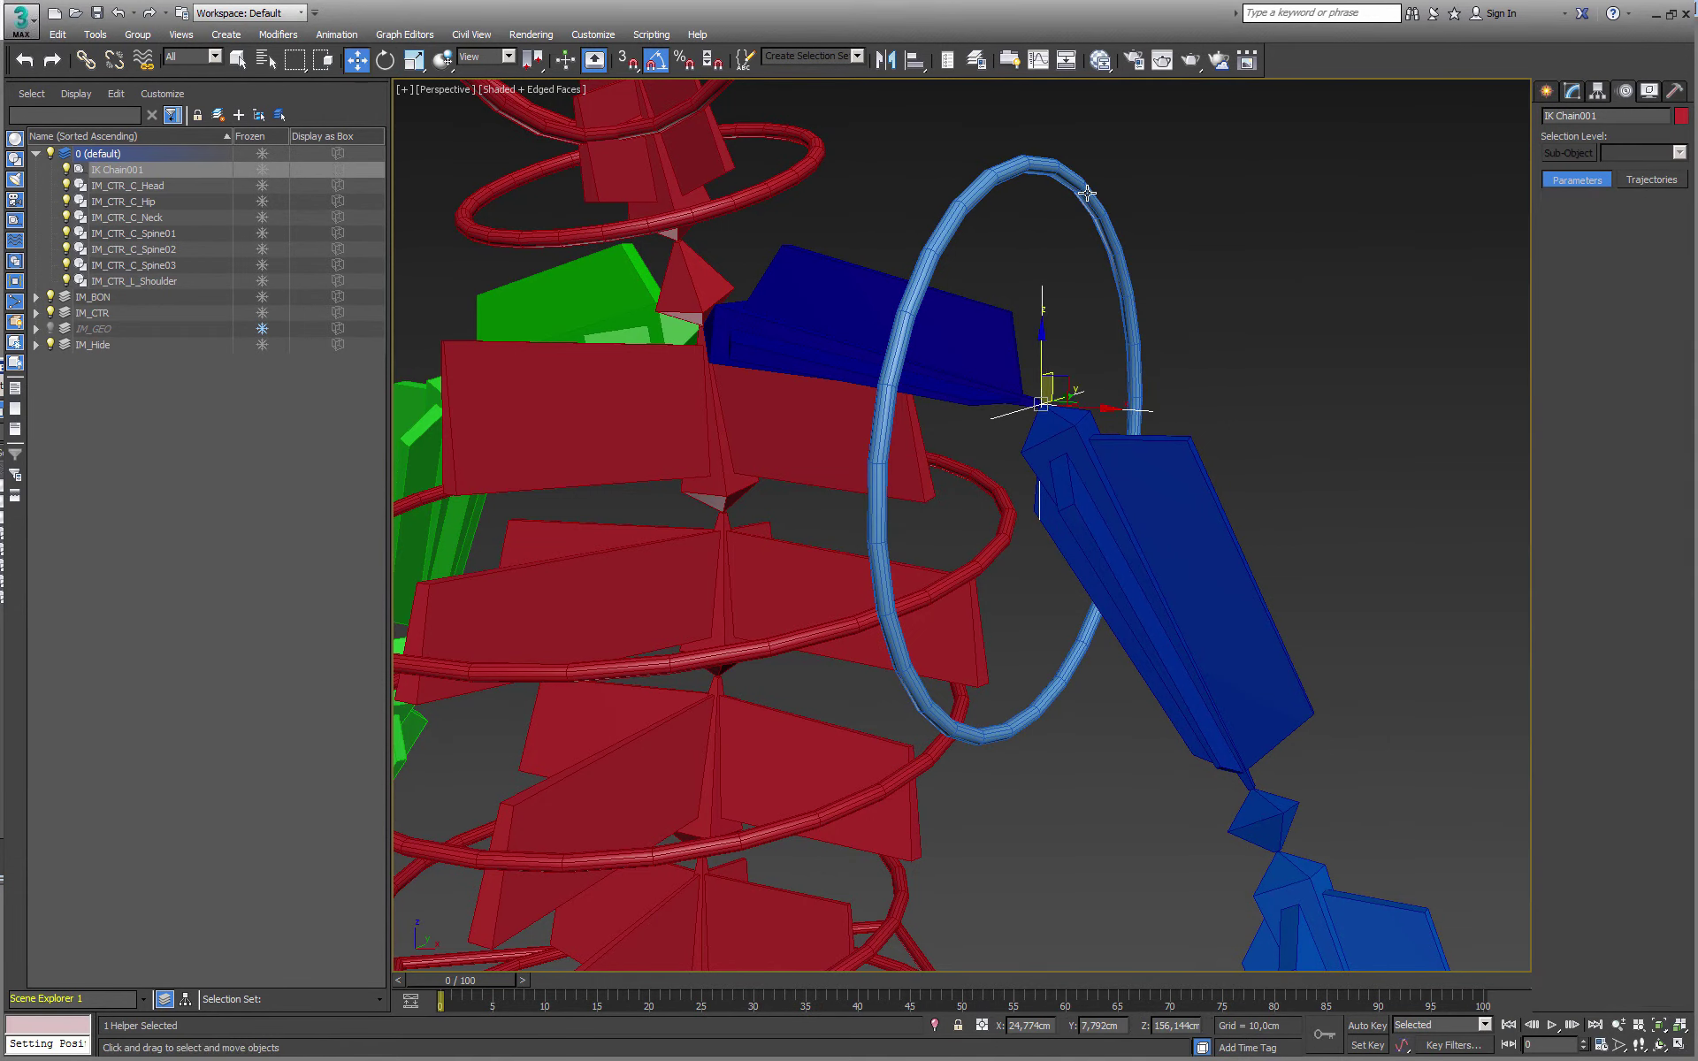
pyautogui.keyDown('alt'); pyautogui.moveTo(1088, 372); pyautogui.dragTo(973, 380, button='middle'); pyautogui.keyUp('alt')
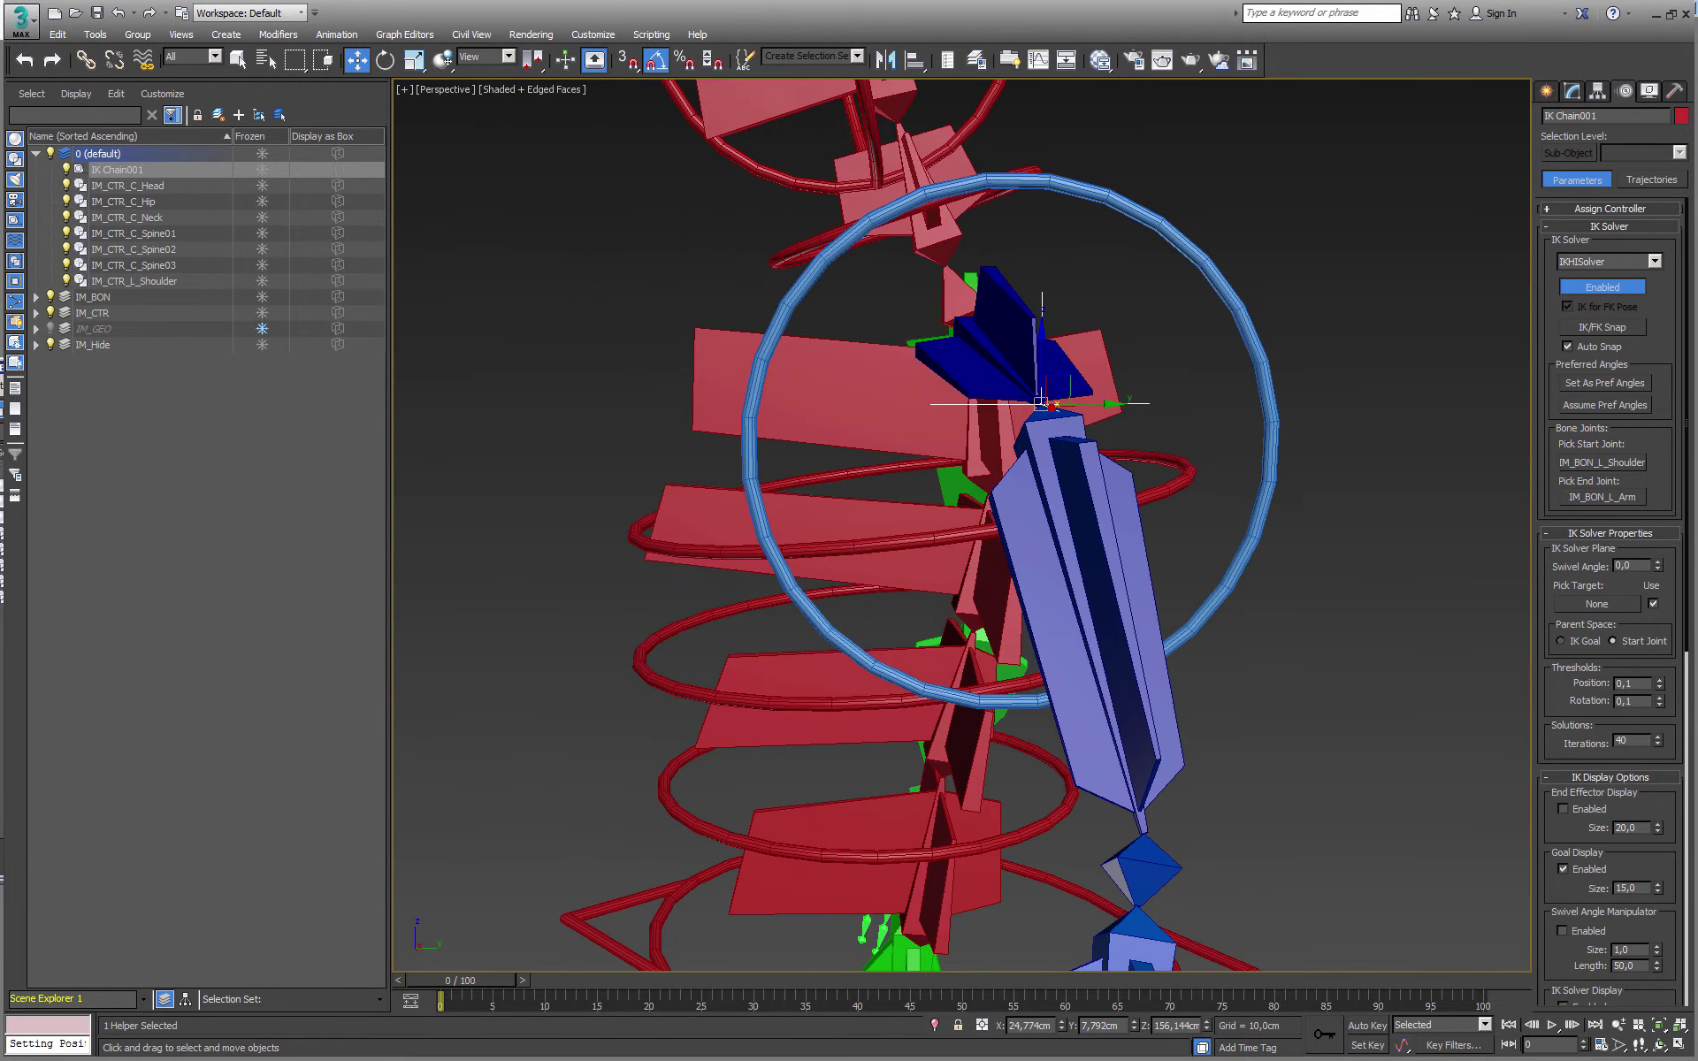
# Test the shoulder IK constraint by moving IM_CTR_L_Shoulder, reverting the move
pyautogui.click(1245, 306)
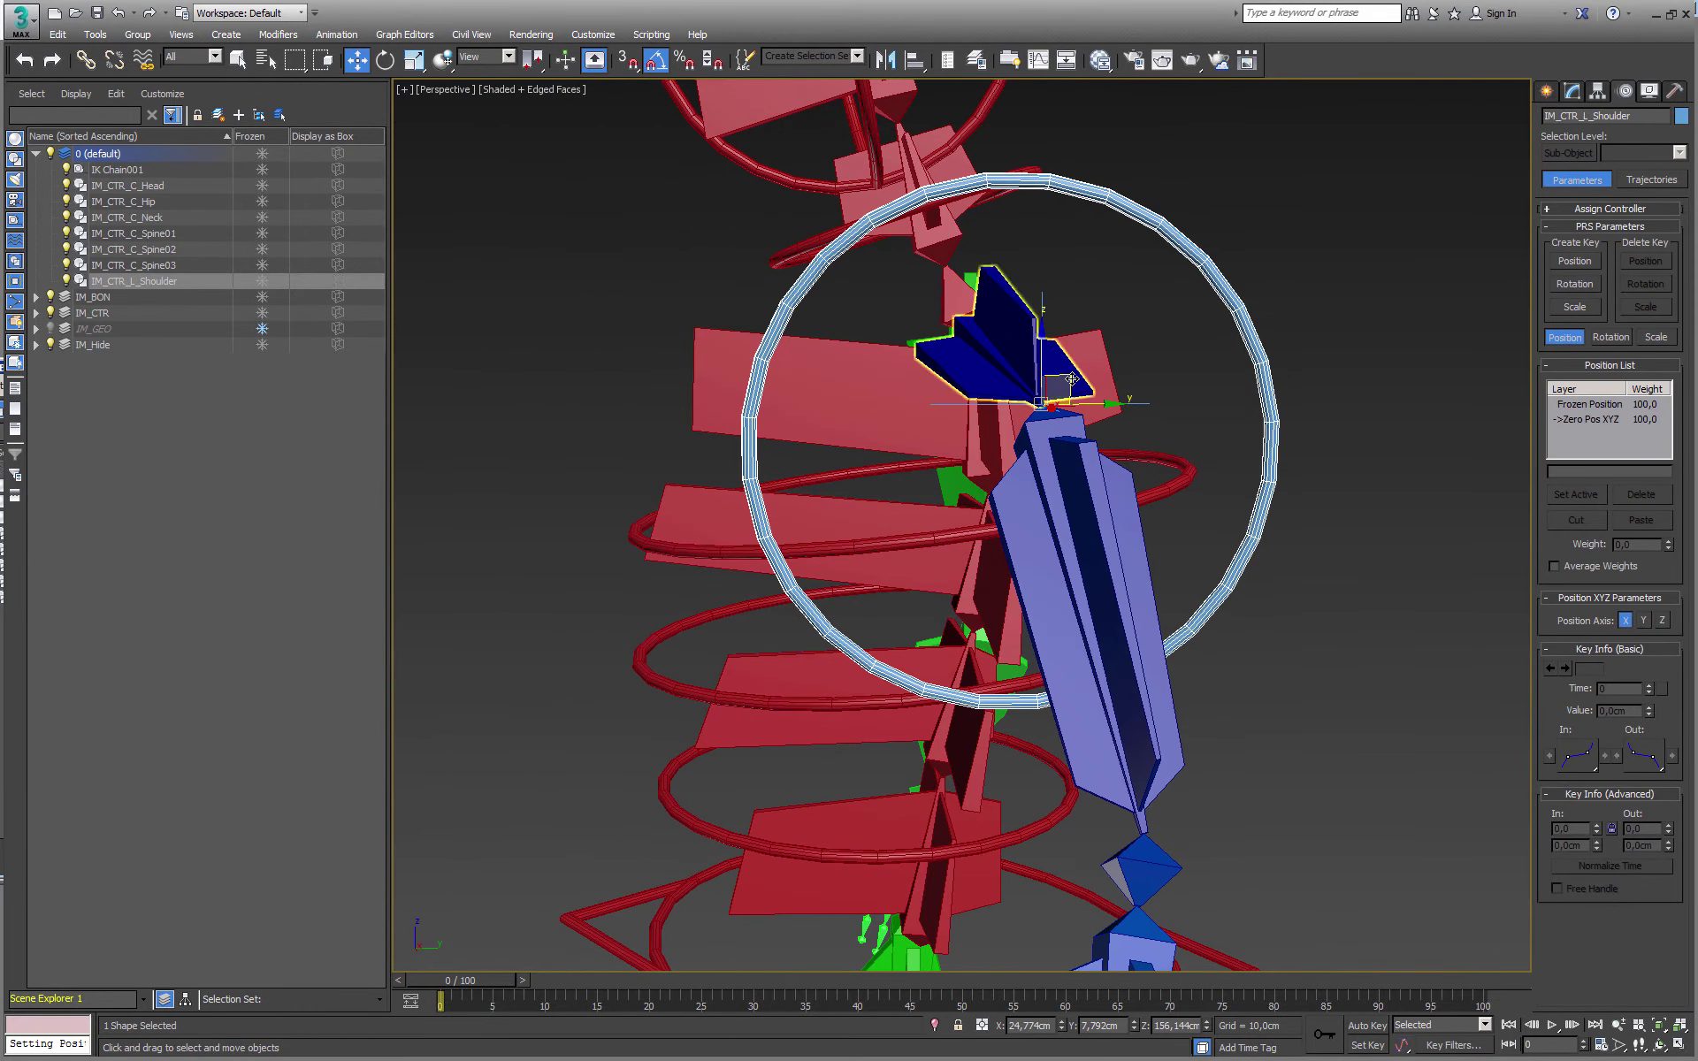
pyautogui.moveTo(1061, 382)
pyautogui.mouseDown()
pyautogui.moveTo(995, 367)
pyautogui.moveTo(1108, 406)
pyautogui.moveTo(1031, 318)
pyautogui.moveTo(1069, 353)
pyautogui.moveTo(1024, 356)
pyautogui.moveTo(1131, 400)
pyautogui.moveTo(999, 353)
pyautogui.moveTo(1089, 335)
pyautogui.moveTo(1154, 391)
pyautogui.moveTo(1076, 396)
pyautogui.mouseUp()
pyautogui.keyDown('alt'); pyautogui.moveTo(1141, 386); pyautogui.dragTo(1190, 440, button='middle'); pyautogui.keyUp('alt')
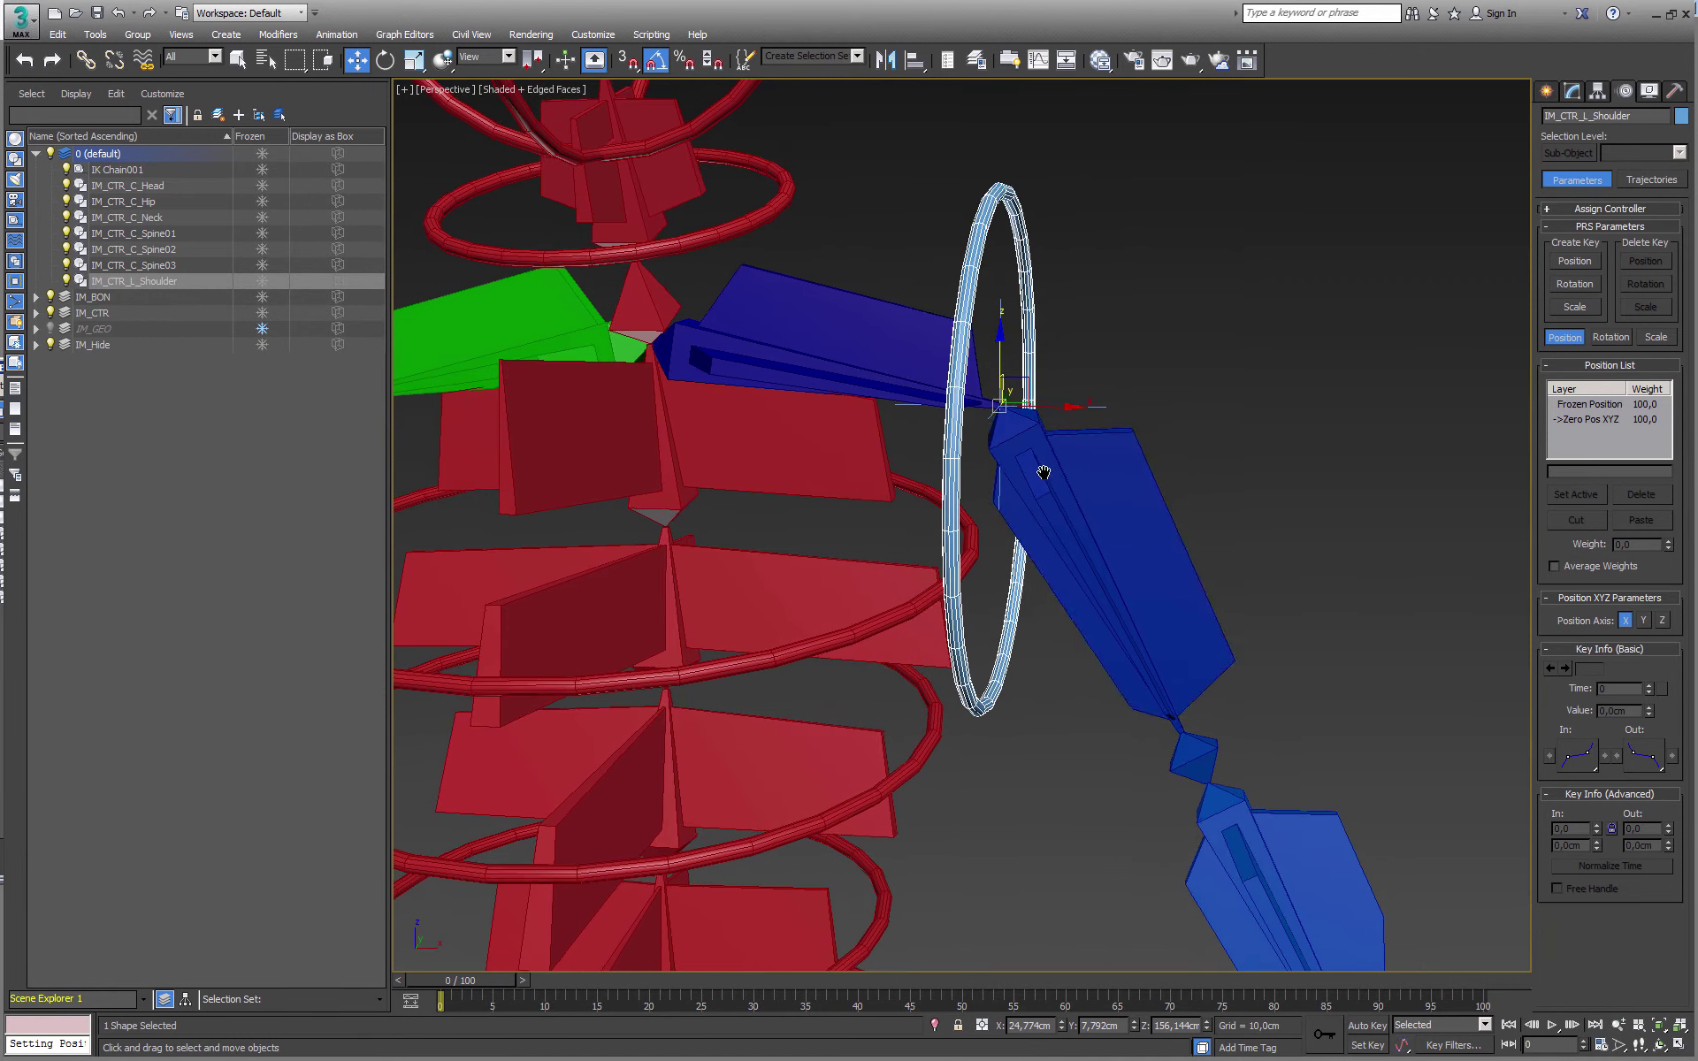
# Rename the shoulder IK chain as IM_IKS_L_Shoulder and move it to the IM_Hide layer
pyautogui.click(1097, 407)
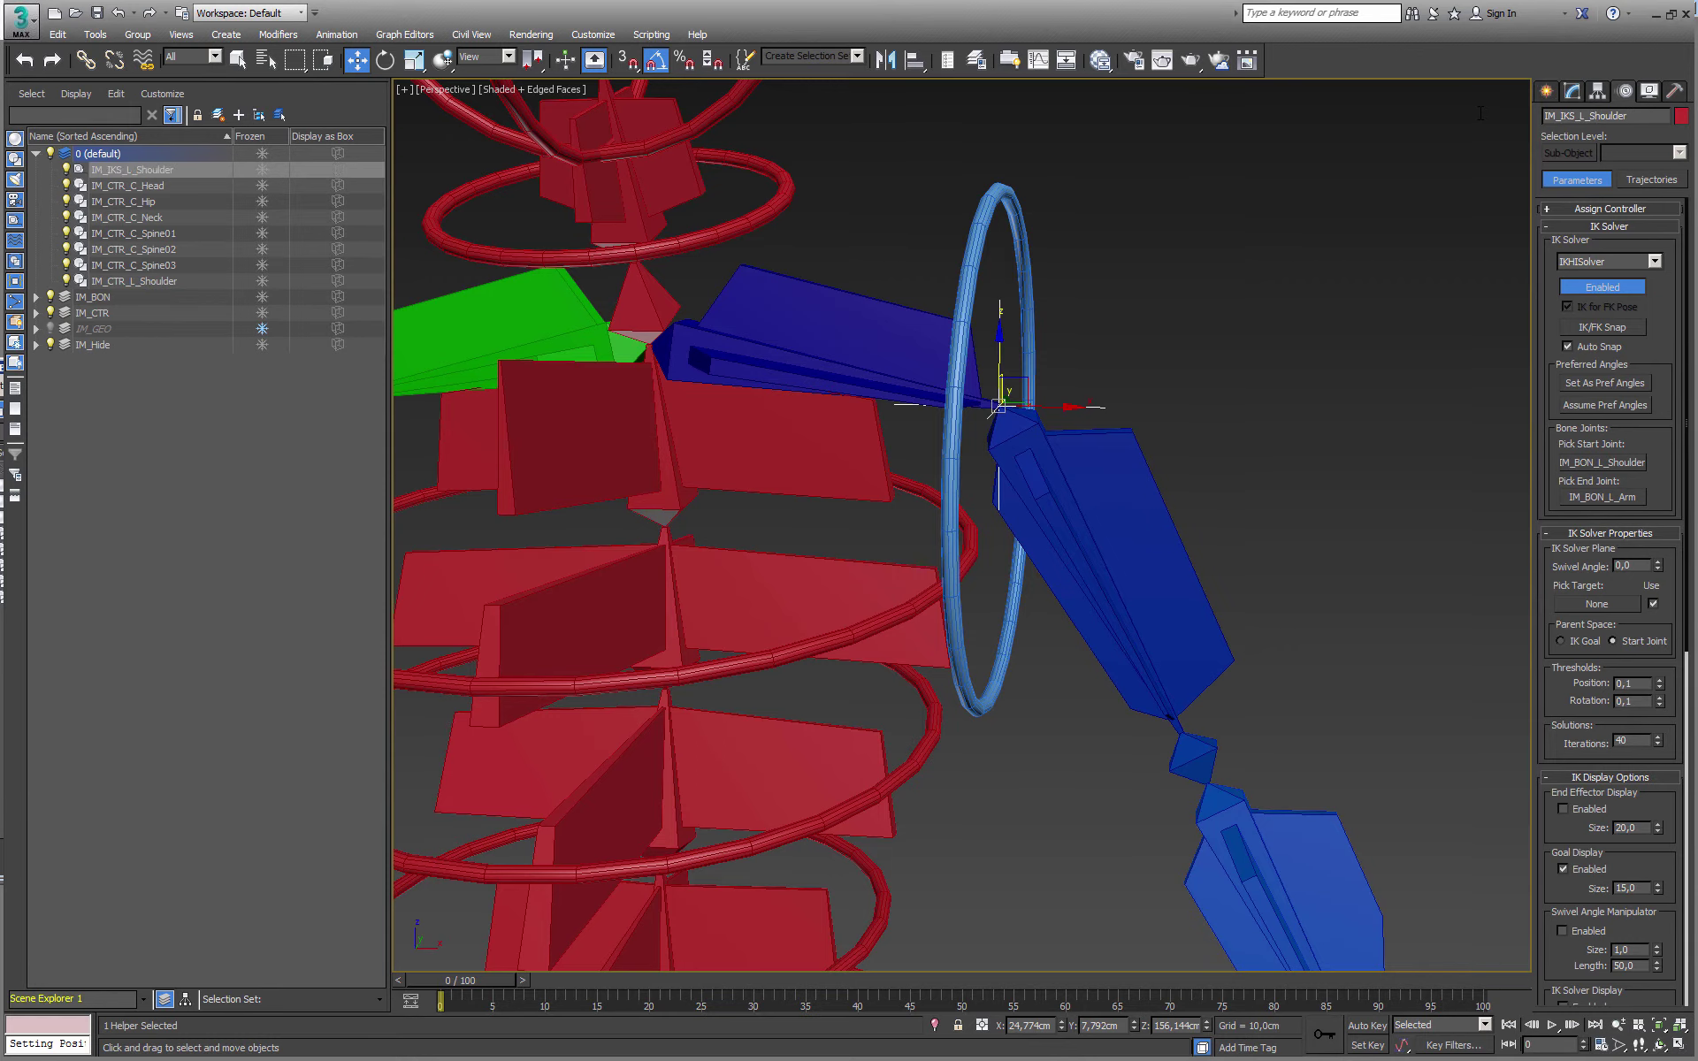
pyautogui.keyDown('alt'); pyautogui.moveTo(1027, 458); pyautogui.dragTo(1111, 394, button='middle'); pyautogui.keyUp('alt')
pyautogui.scroll(-6, 1111, 397)
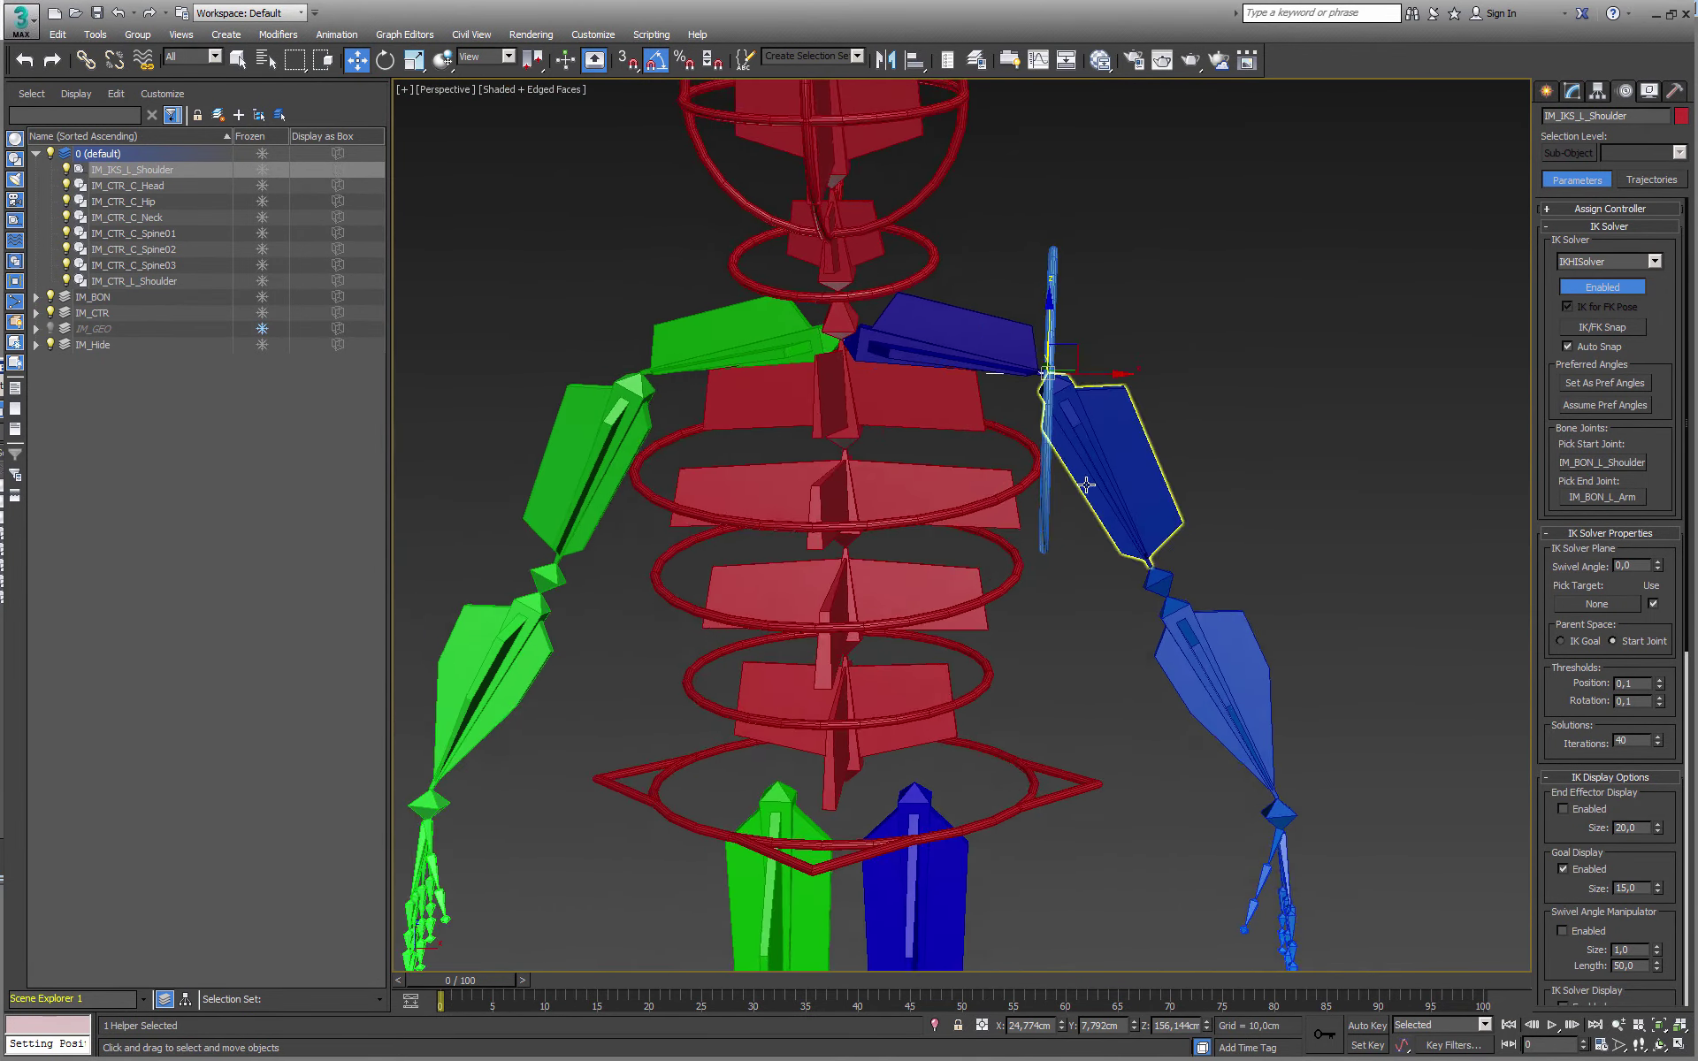
pyautogui.moveTo(1066, 539); pyautogui.dragTo(1035, 453, button='middle')
pyautogui.scroll(-4, 1034, 452)
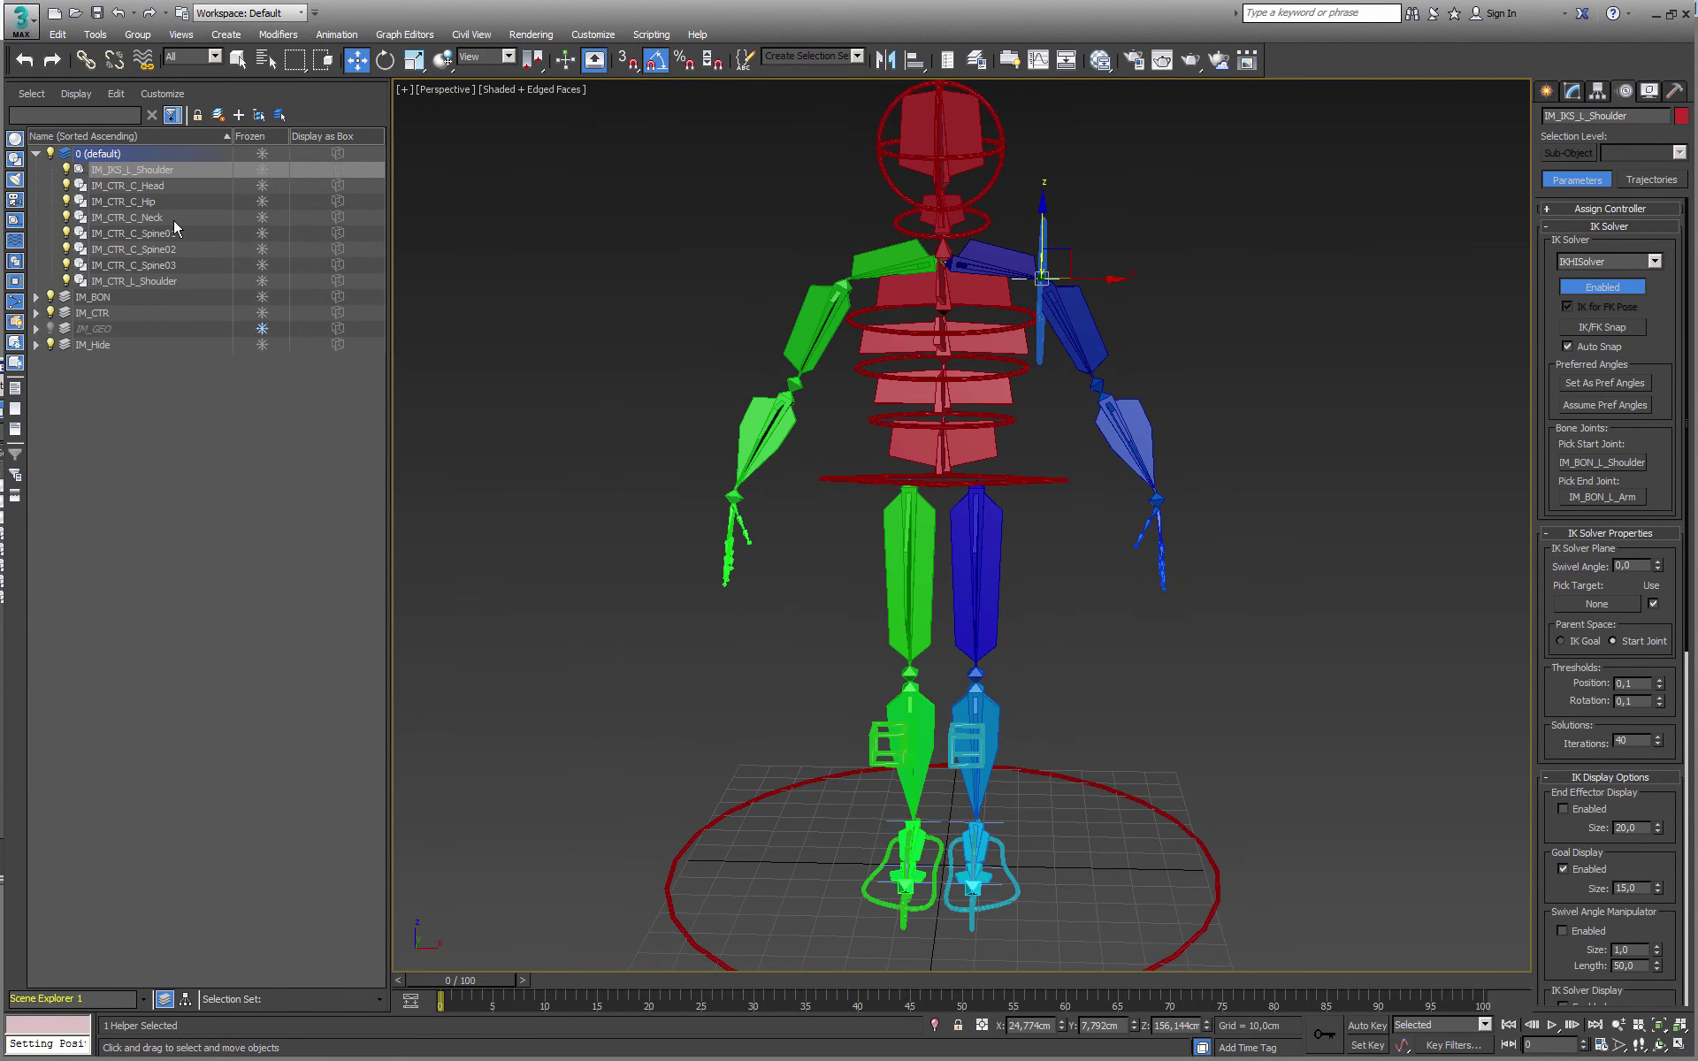
pyautogui.click(80, 168)
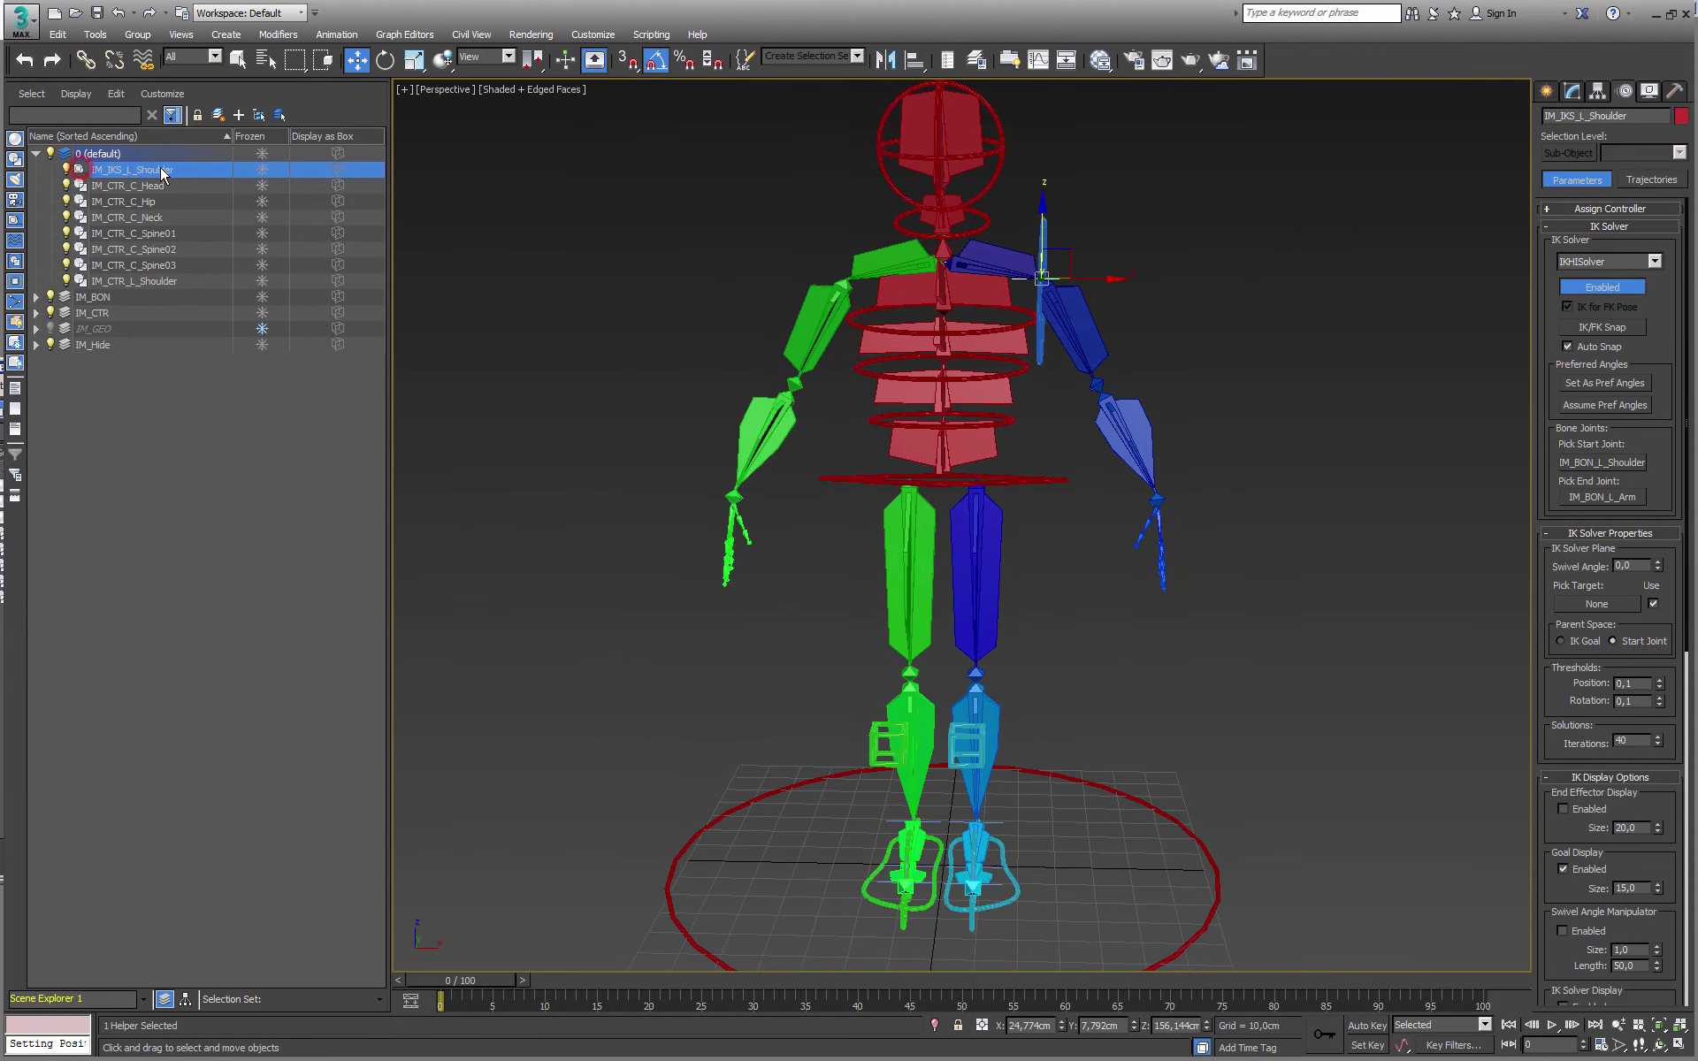
pyautogui.moveTo(80, 172); pyautogui.dragTo(89, 344)
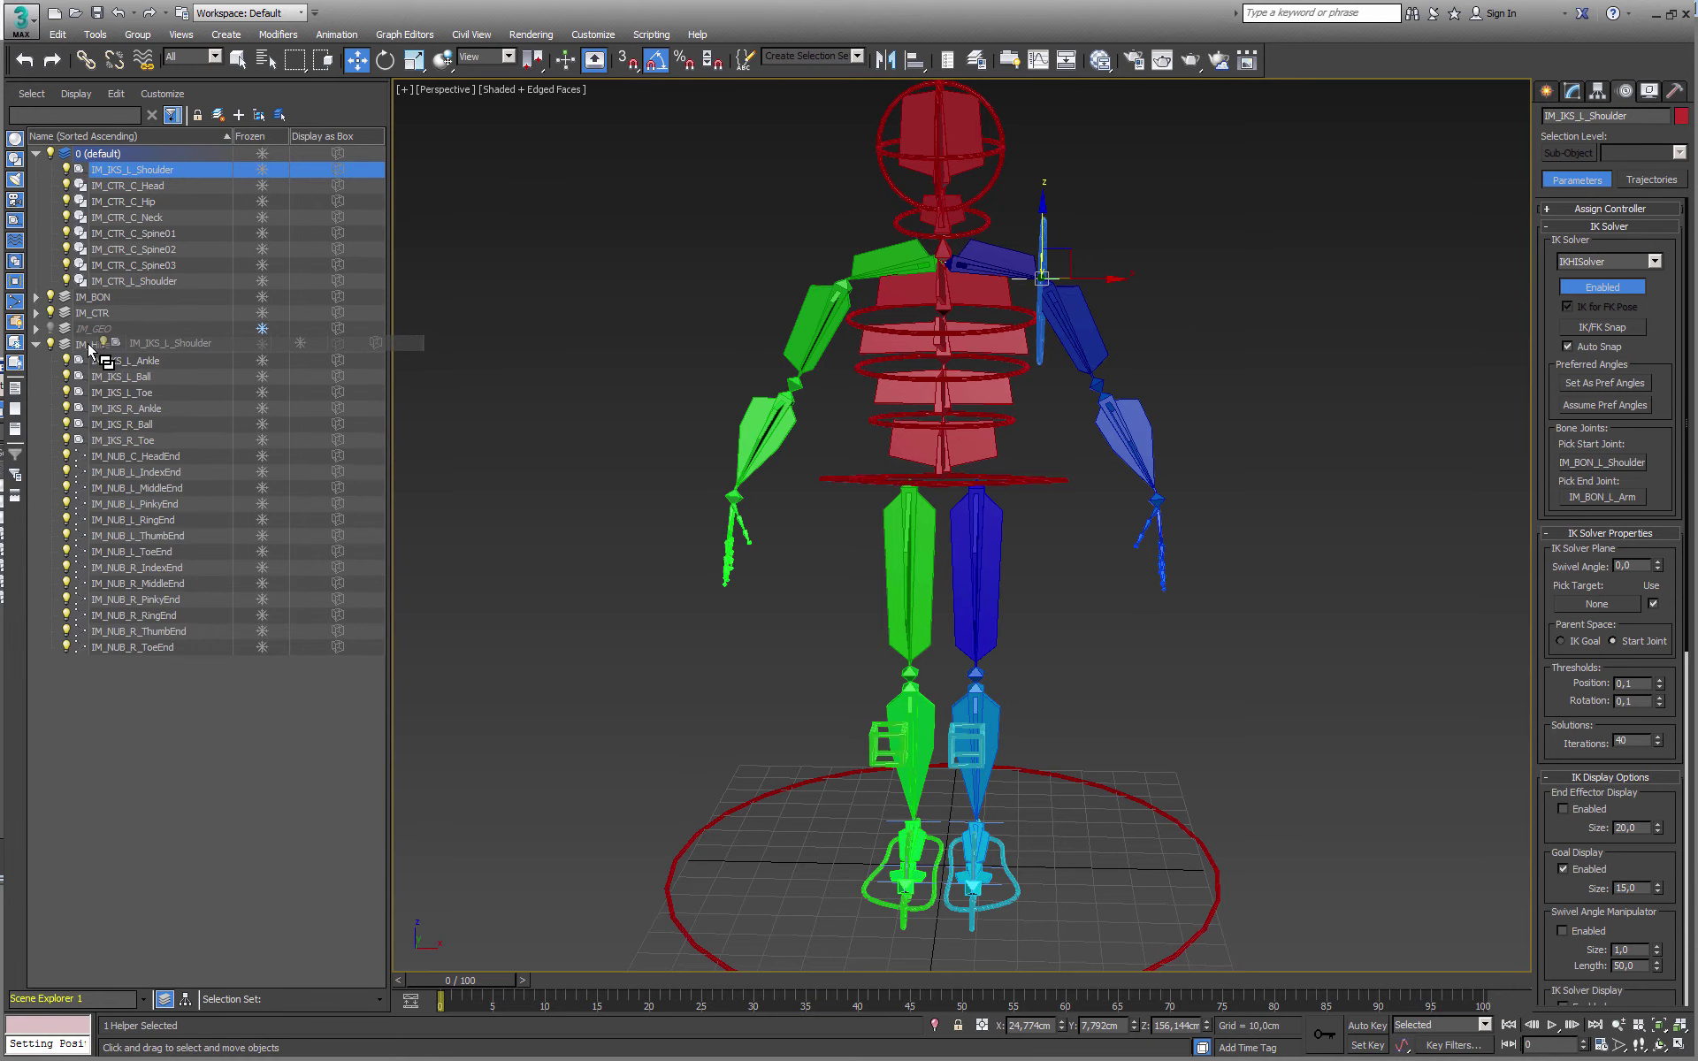
pyautogui.click(35, 218)
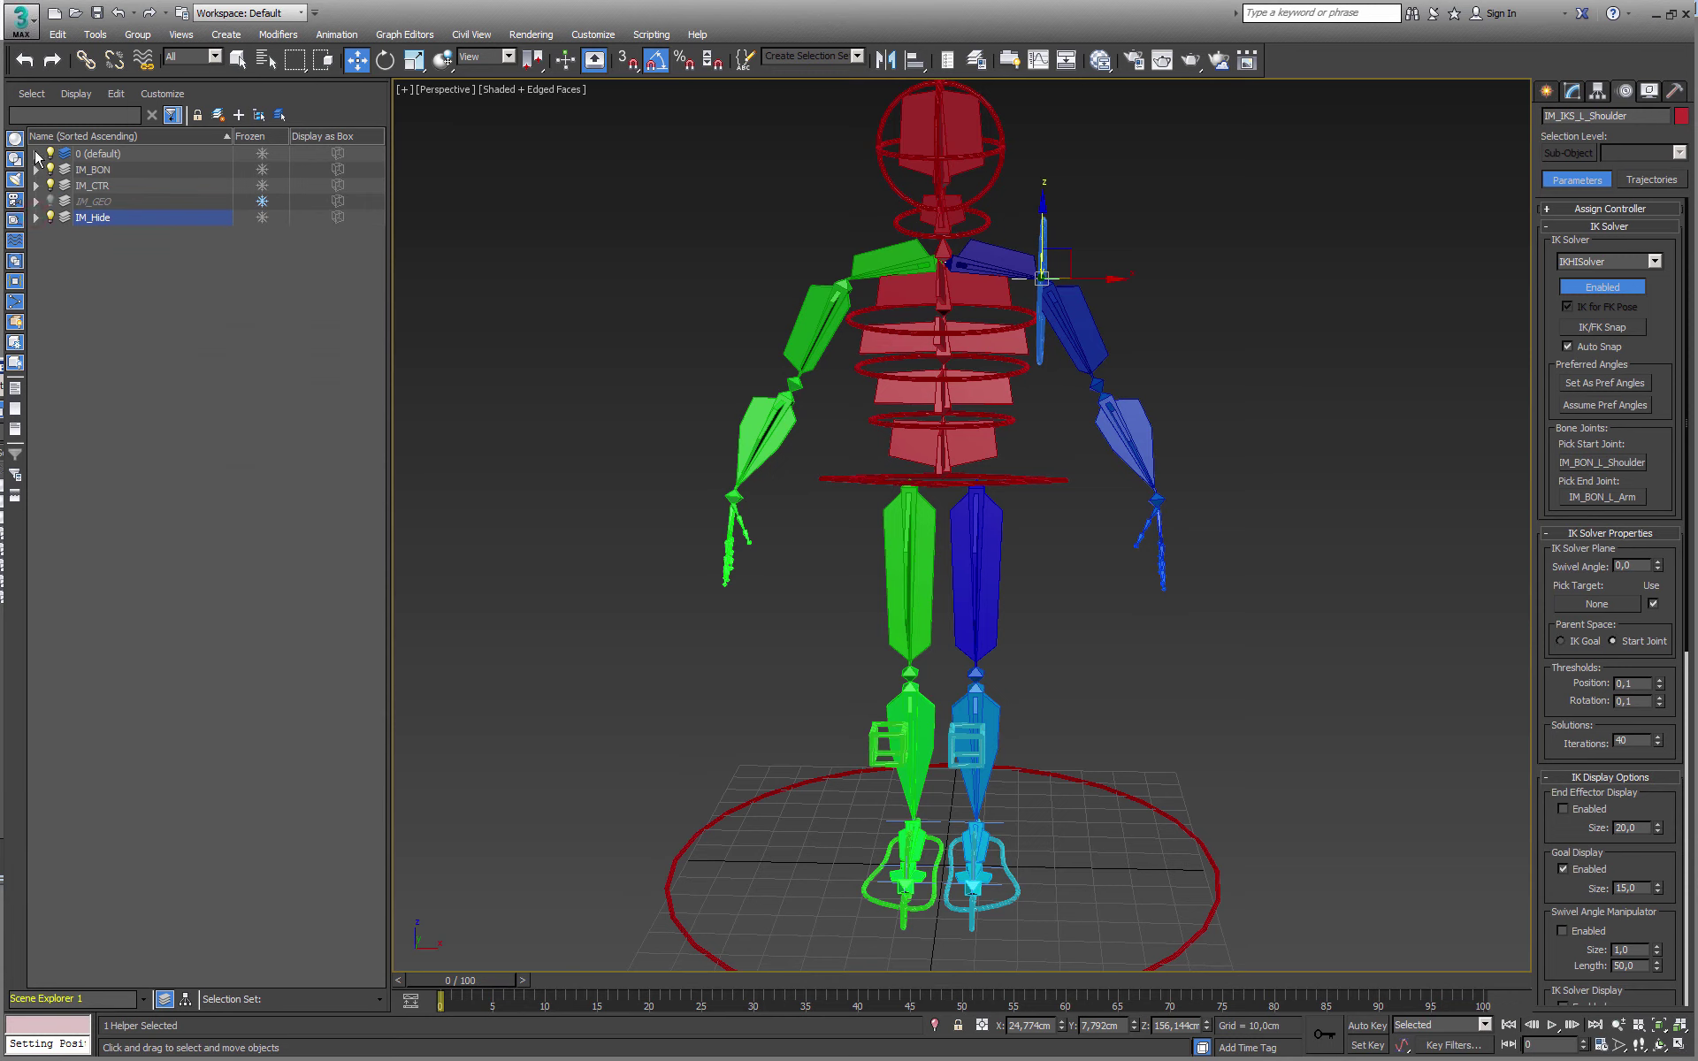
# Move the head, hip, neck, three spine and left shoulder controls from the default layer to the IM_CTR layer, and clear the selection
pyautogui.click(36, 153)
pyautogui.click(115, 172)
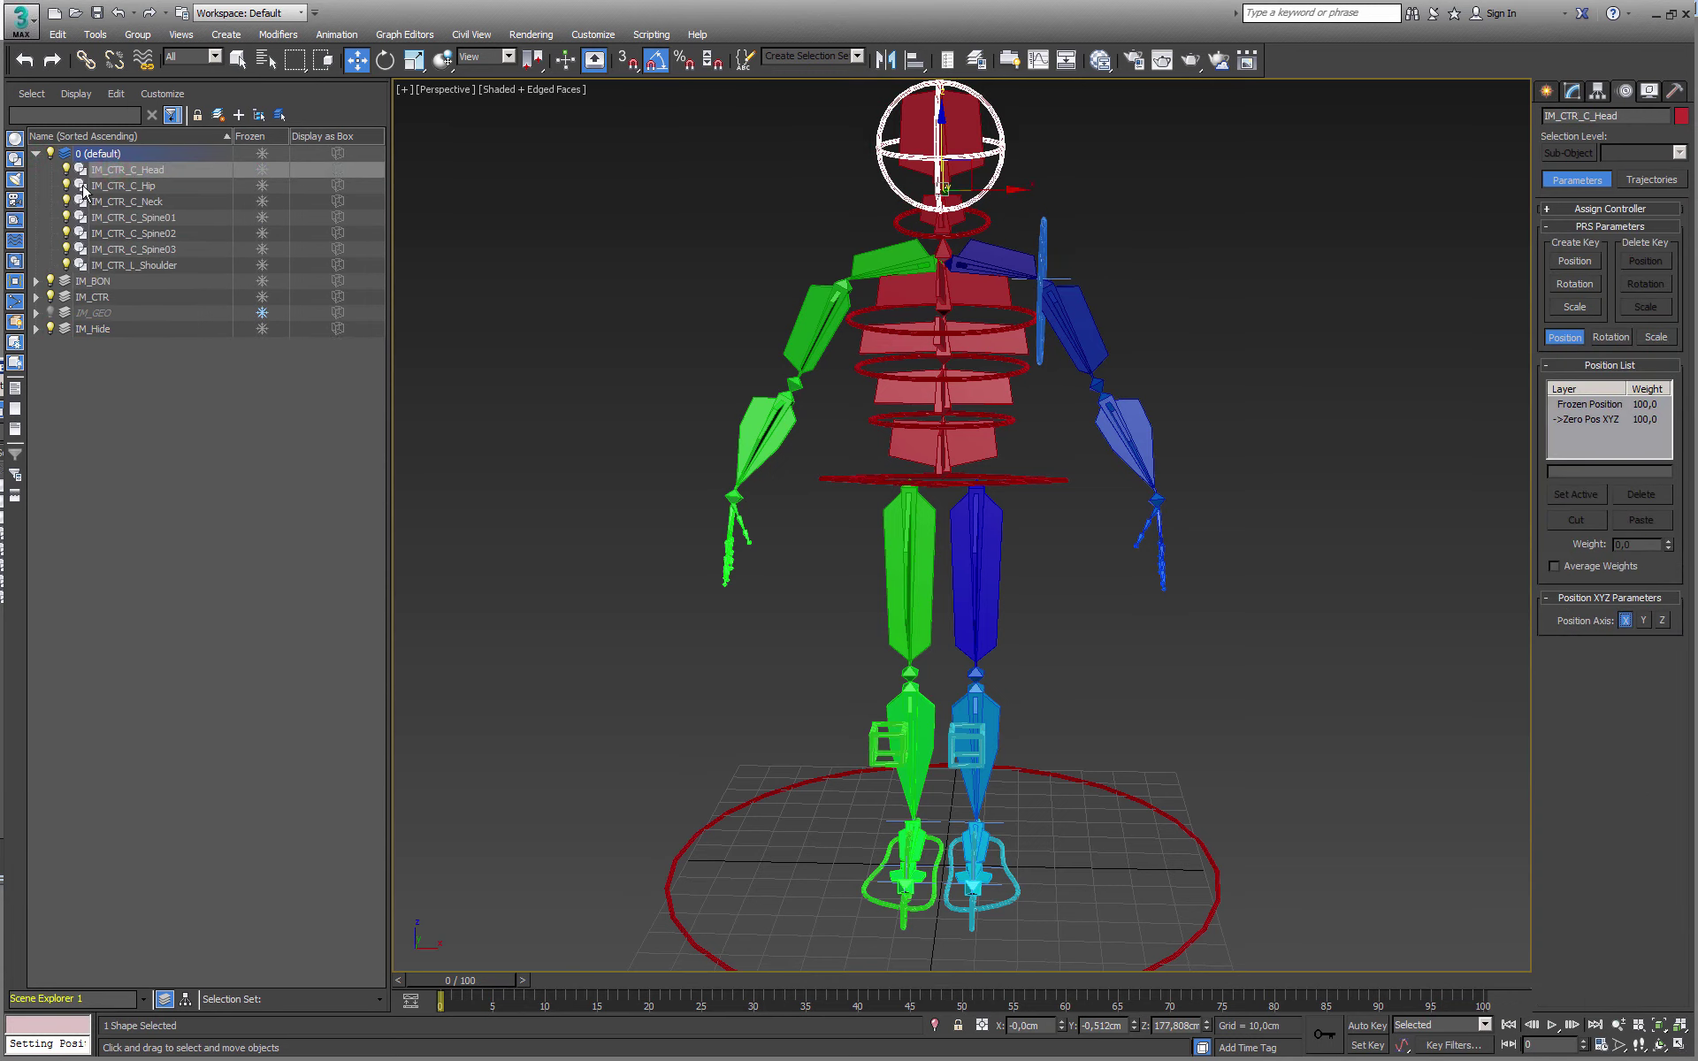
pyautogui.keyDown('ctrl'); pyautogui.click(84, 186); pyautogui.keyUp('ctrl')
pyautogui.keyDown('ctrl'); pyautogui.click(82, 202); pyautogui.keyUp('ctrl')
pyautogui.keyDown('ctrl'); pyautogui.click(81, 218); pyautogui.keyUp('ctrl')
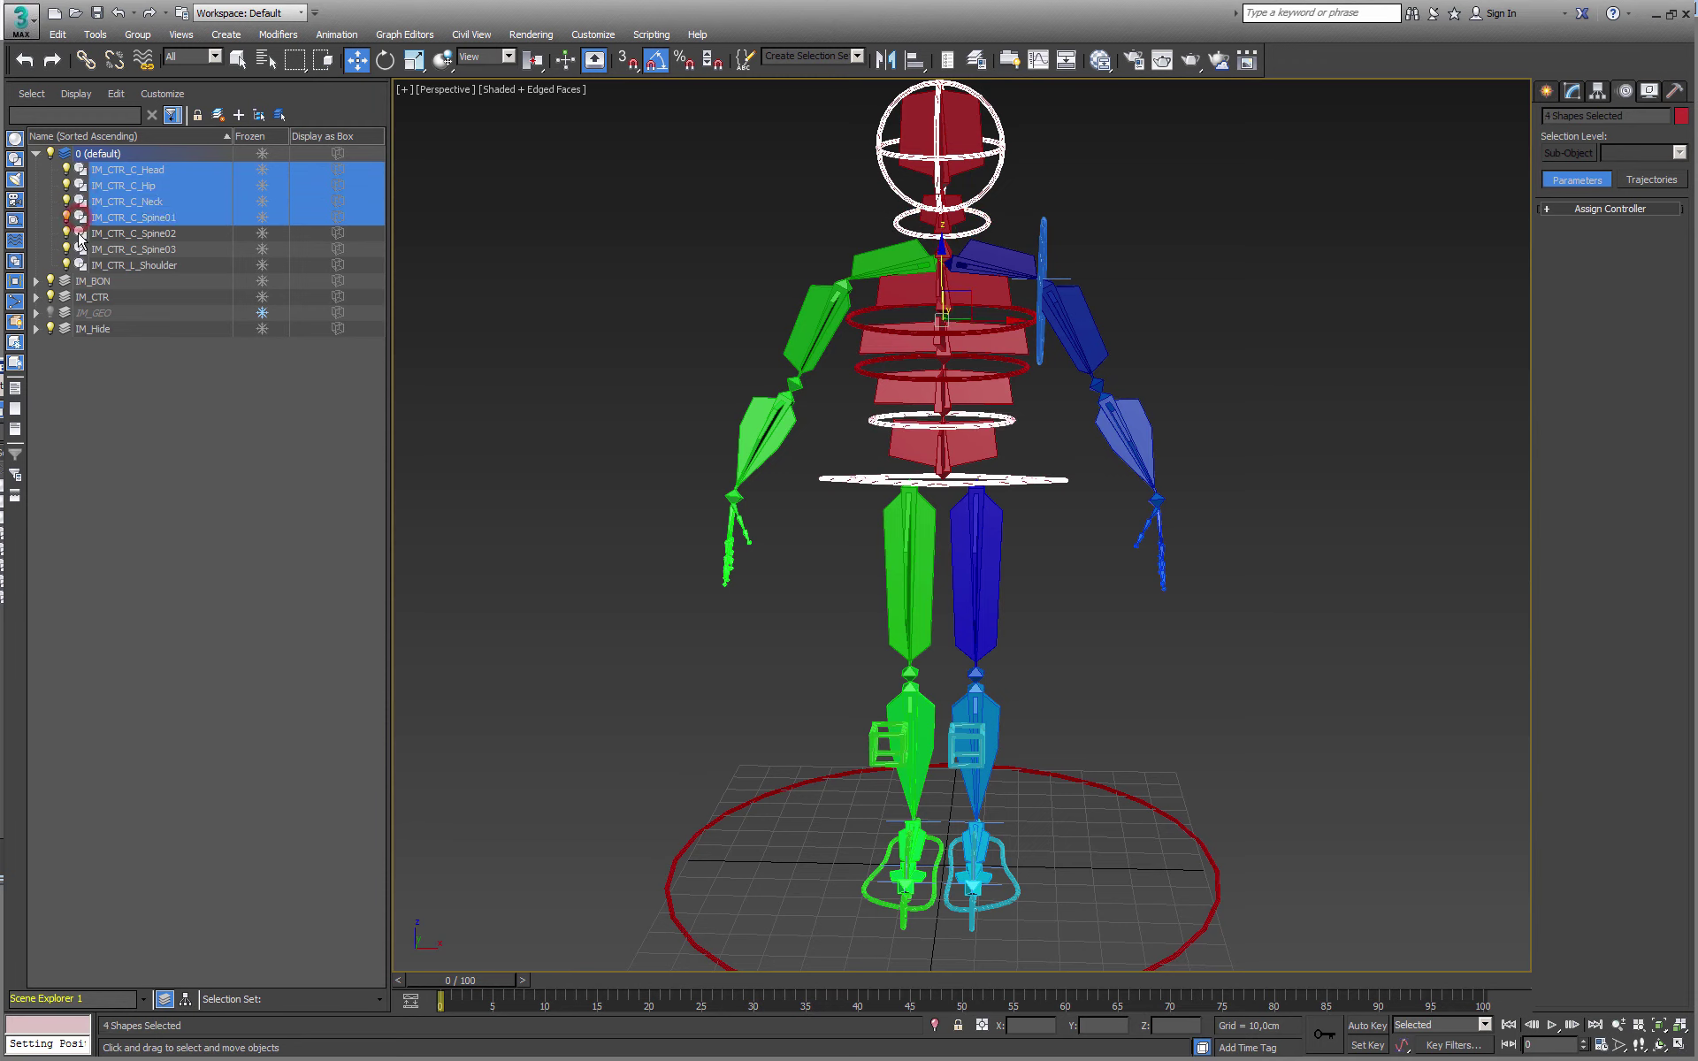
pyautogui.keyDown('ctrl'); pyautogui.click(82, 233); pyautogui.keyUp('ctrl')
pyautogui.keyDown('ctrl'); pyautogui.click(81, 249); pyautogui.keyUp('ctrl')
pyautogui.keyDown('ctrl'); pyautogui.click(82, 265); pyautogui.keyUp('ctrl')
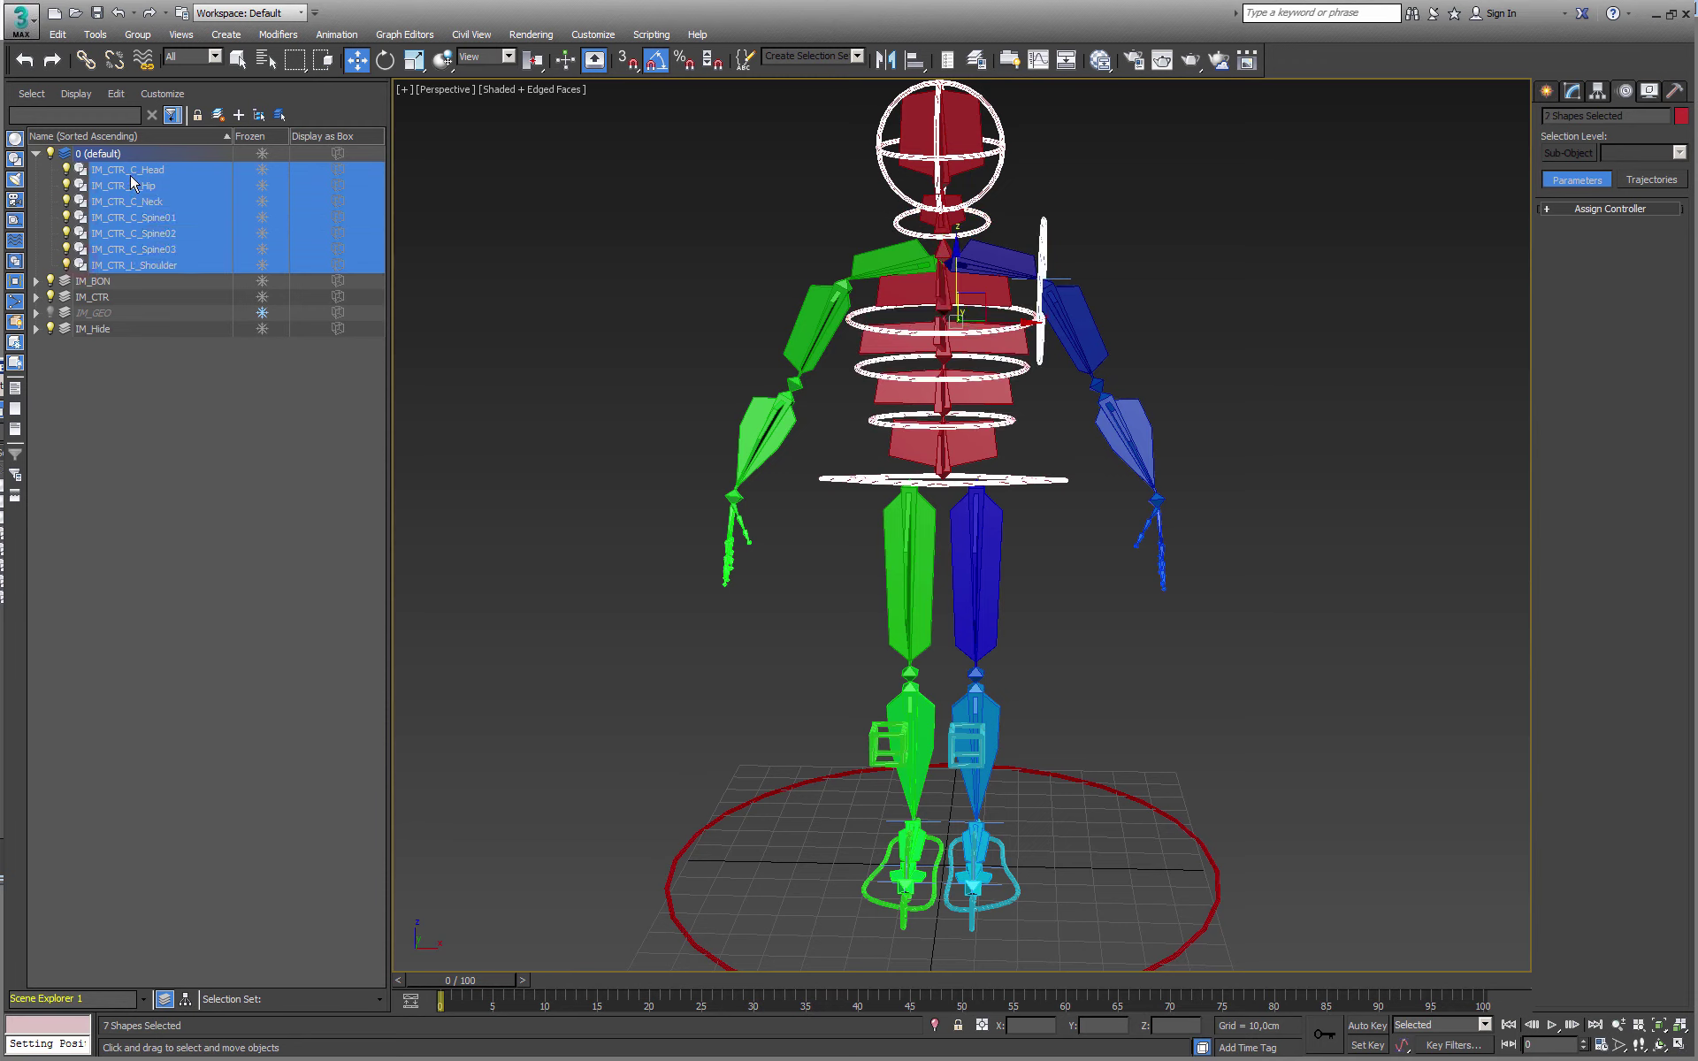
pyautogui.moveTo(120, 268); pyautogui.dragTo(95, 301)
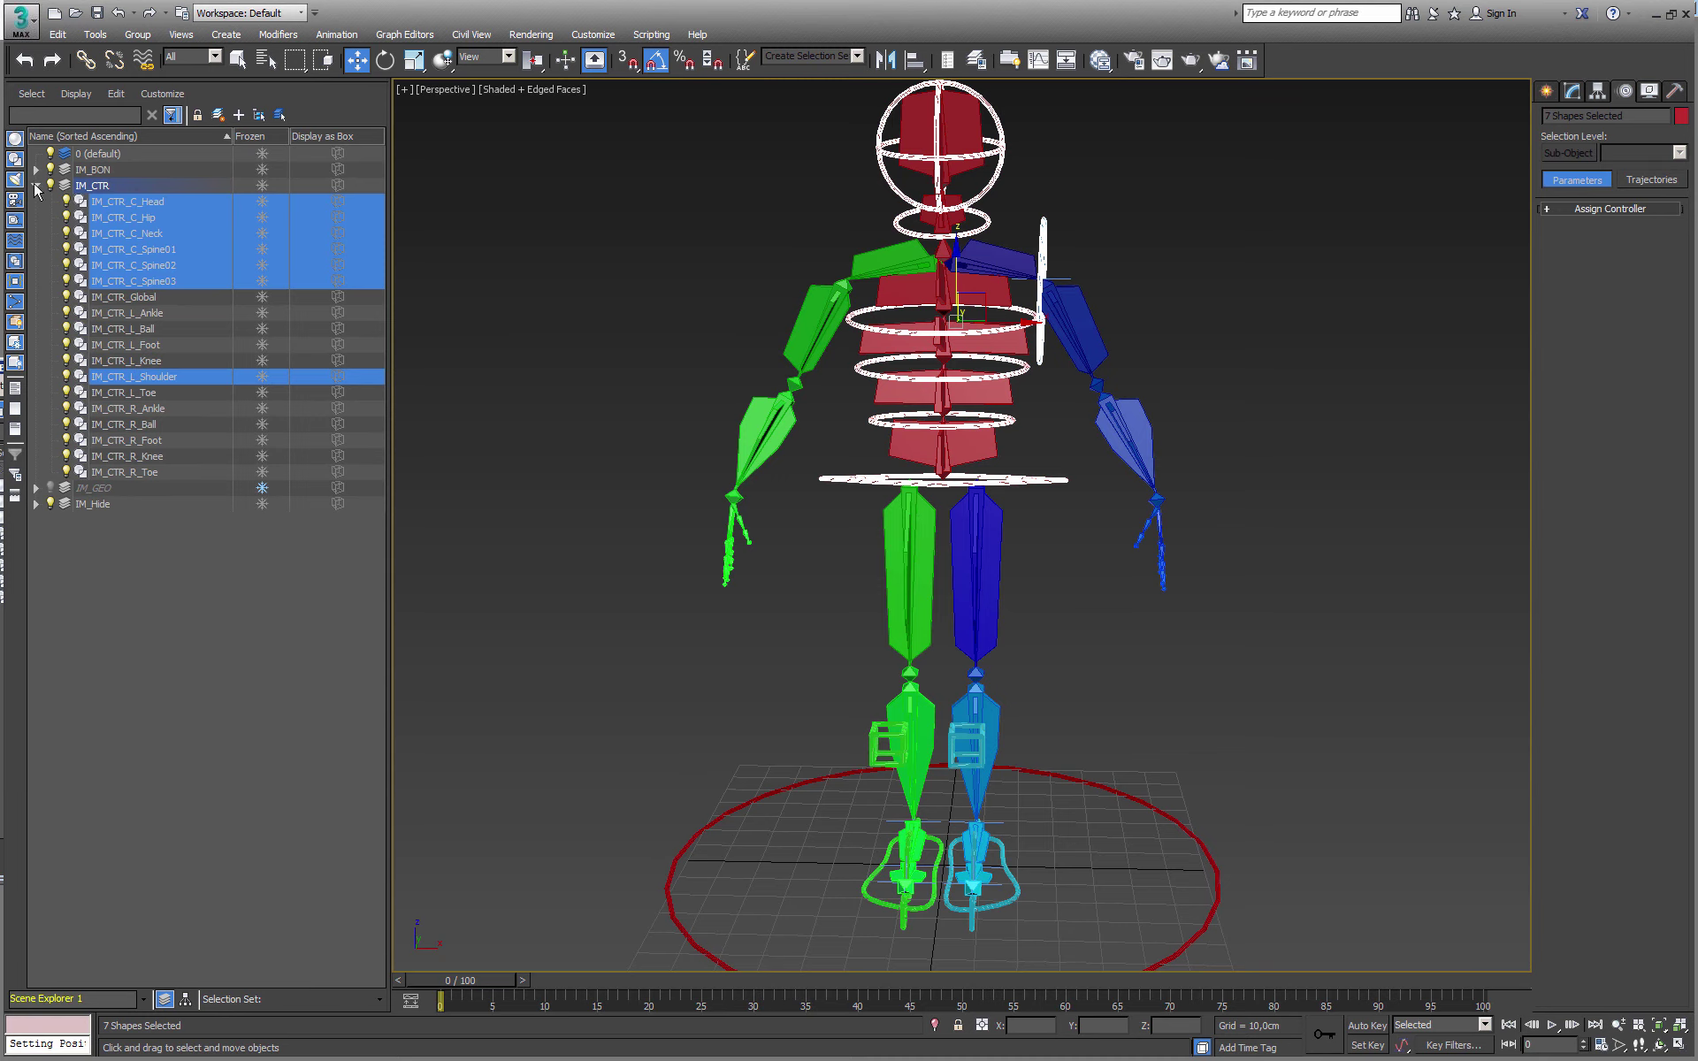
pyautogui.click(36, 186)
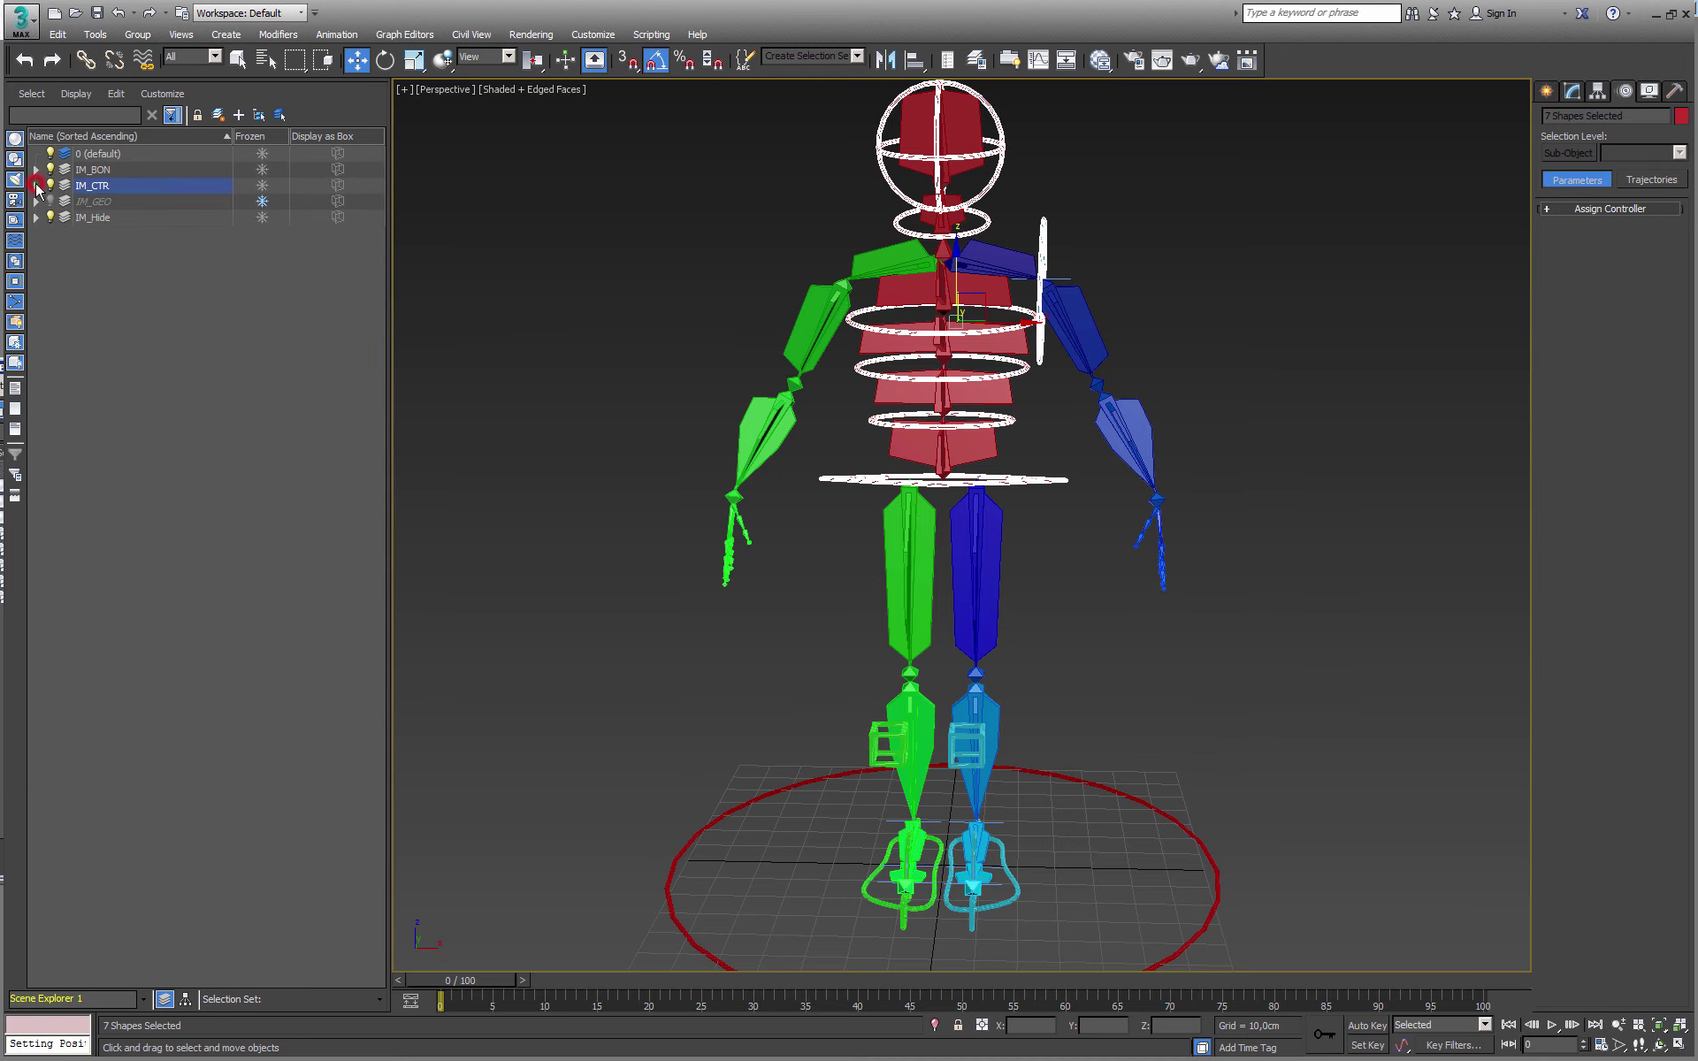
pyautogui.click(582, 426)
pyautogui.keyDown('alt'); pyautogui.moveTo(628, 447); pyautogui.dragTo(663, 454, button='middle'); pyautogui.keyUp('alt')
pyautogui.keyDown('alt'); pyautogui.moveTo(772, 460); pyautogui.dragTo(704, 470, button='middle'); pyautogui.keyUp('alt')
pyautogui.scroll(2, 787, 443)
pyautogui.scroll(-2, 805, 460)
pyautogui.moveTo(887, 471); pyautogui.dragTo(753, 468, button='middle')
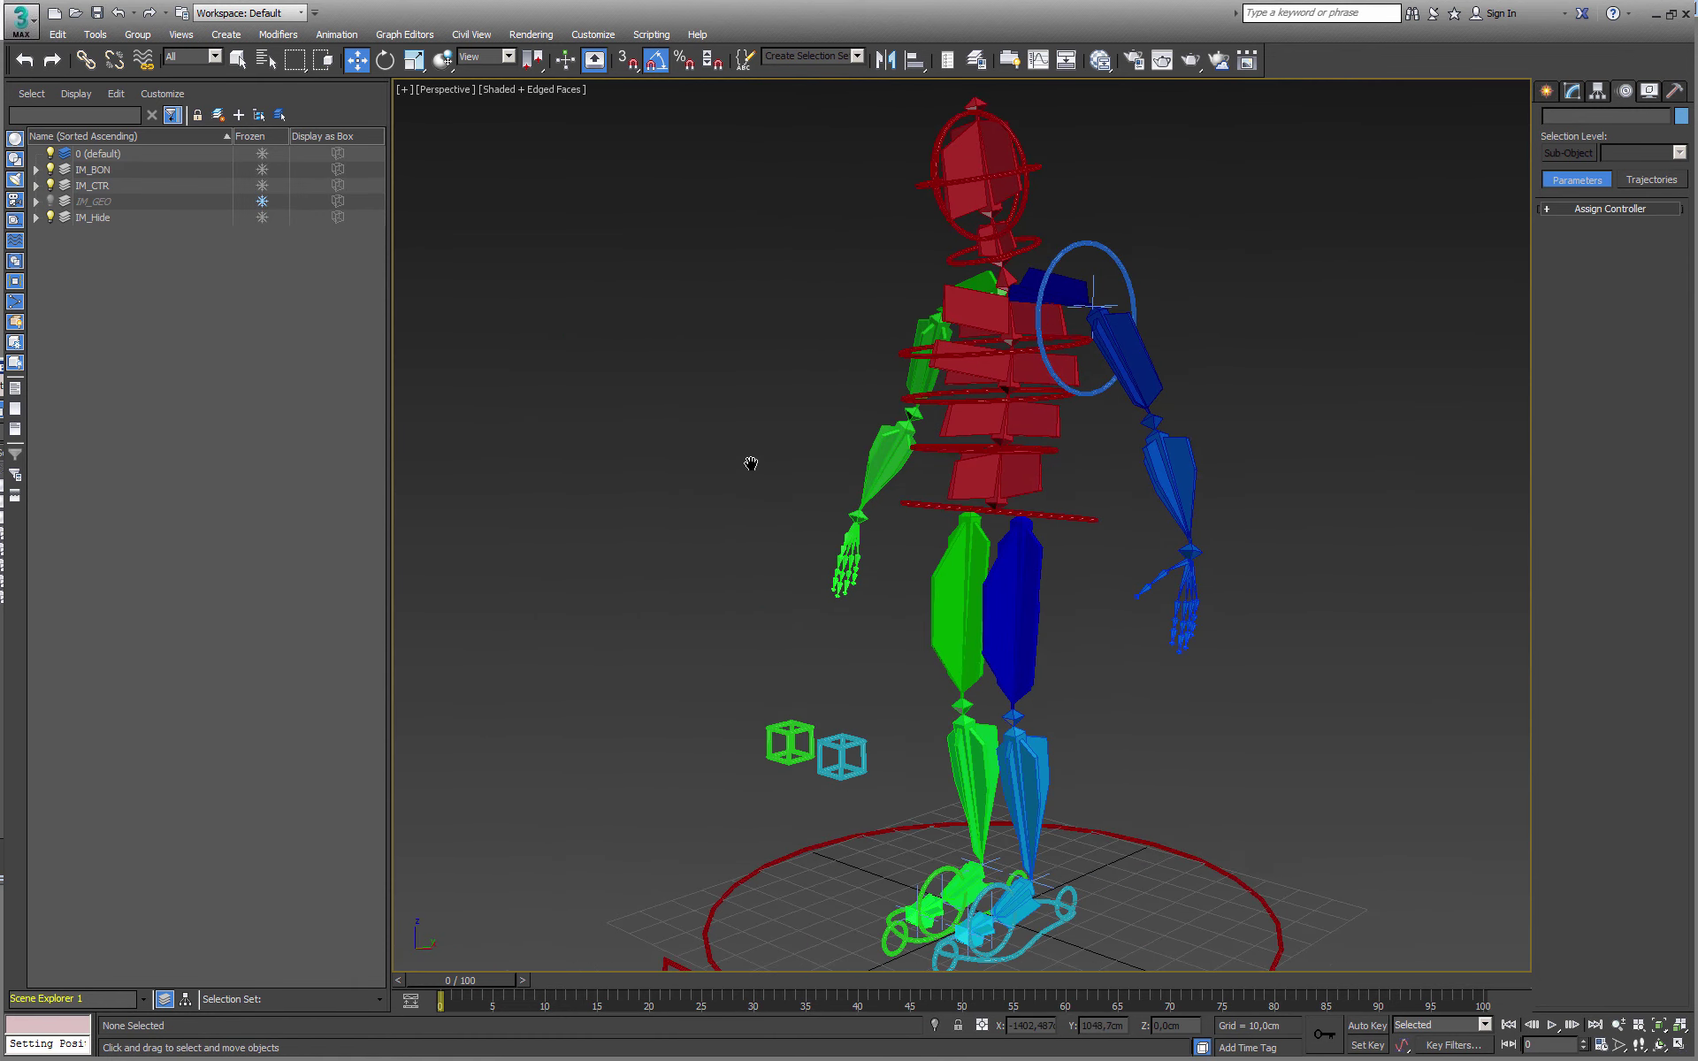